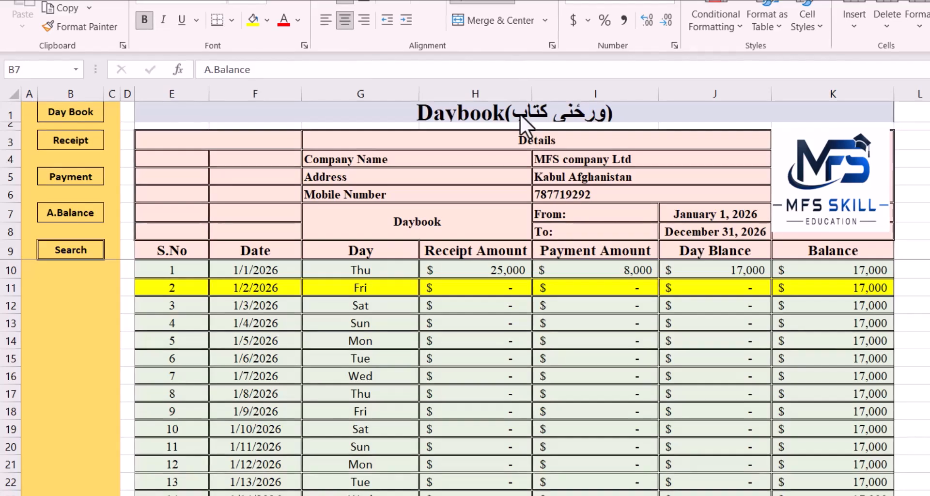
Look through the daily rows of the Daybook sheet and return to the first entries
scroll(319, 304, down, 7)
scroll(292, 300, down, 14)
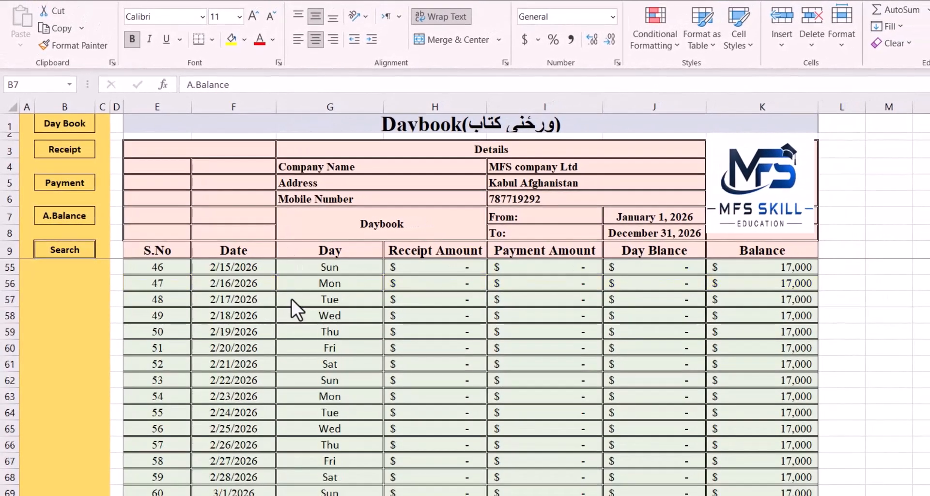
scroll(292, 300, up, 12)
scroll(291, 299, up, 9)
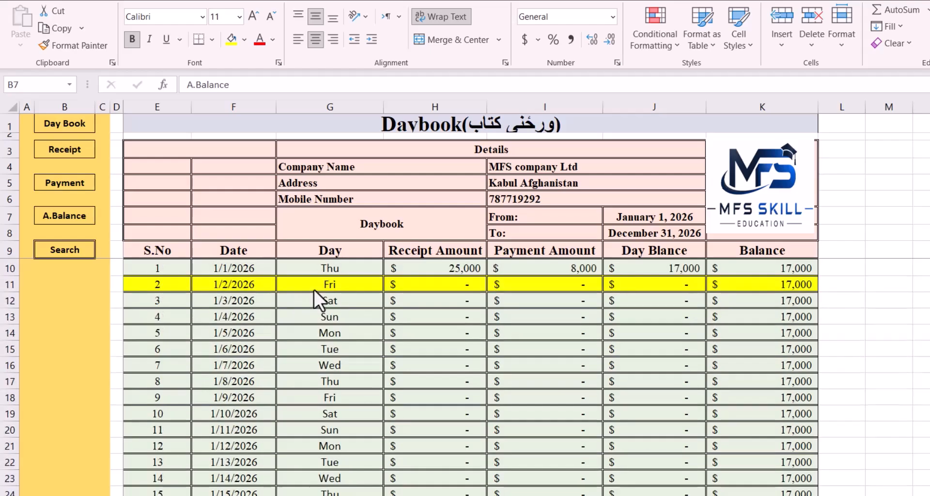
Go to the Receipt sheet and review its columns from Date to Description, including the descriptions of both recorded receipts
click(73, 152)
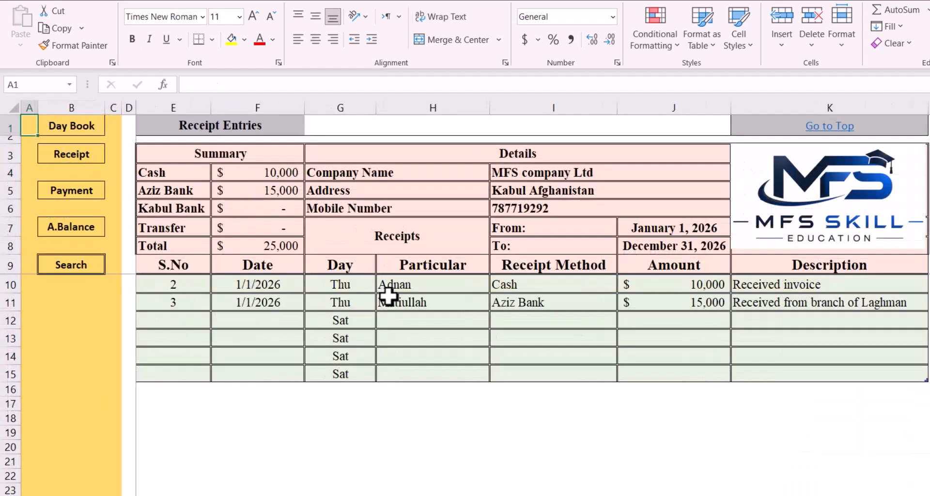
click(247, 104)
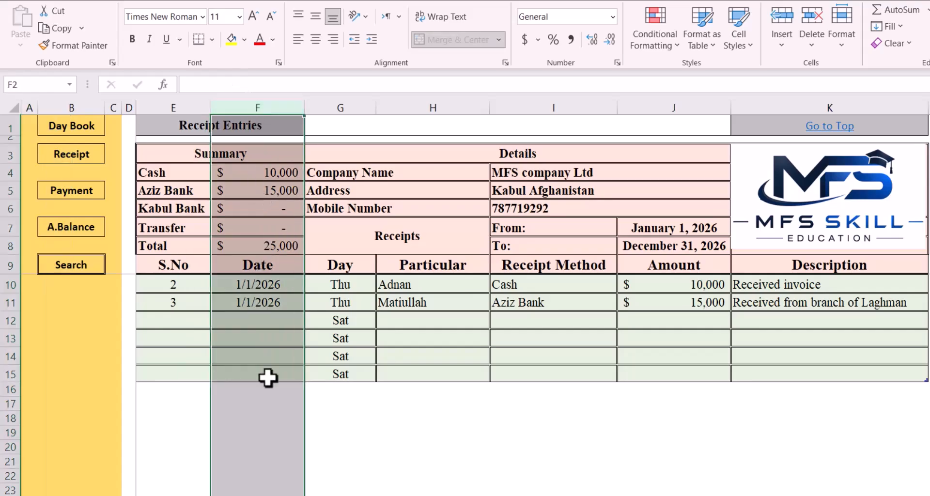
click(357, 107)
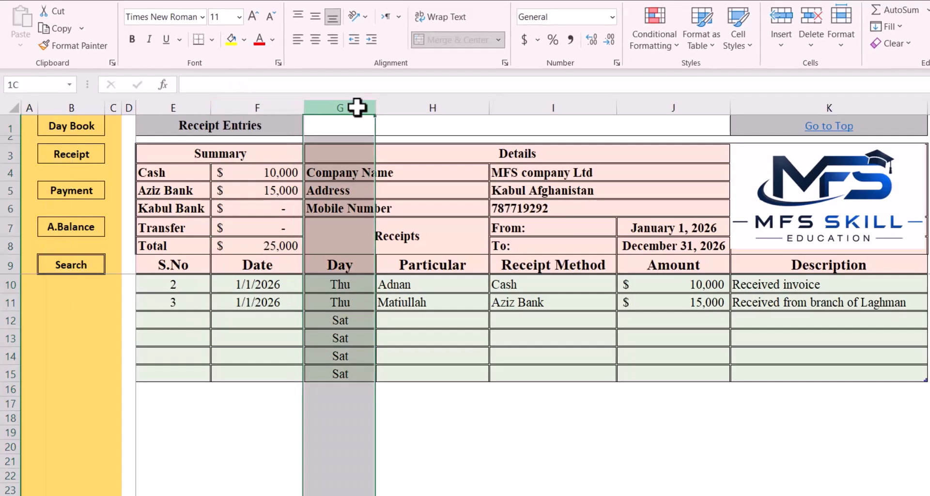
click(427, 107)
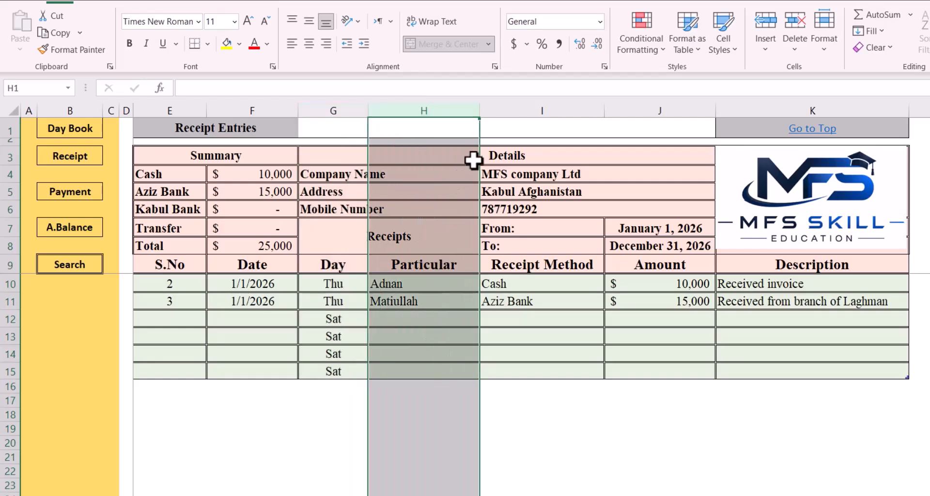
click(523, 110)
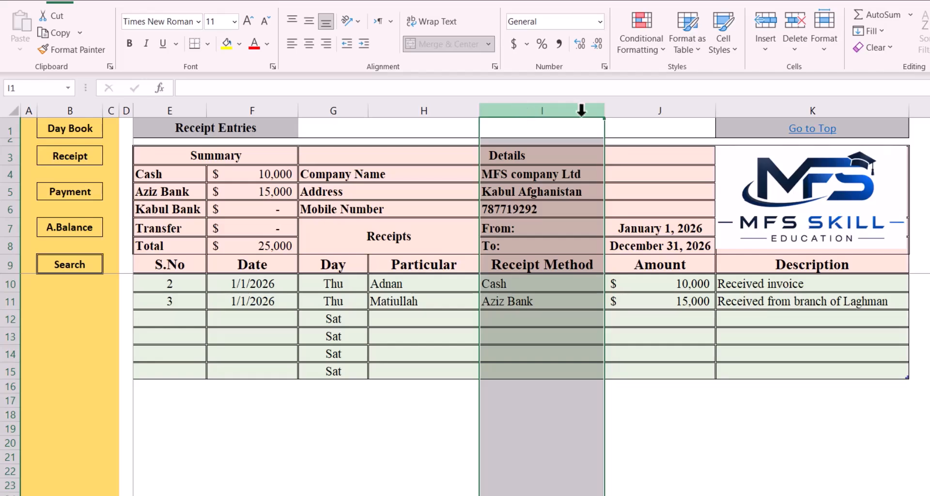
click(630, 106)
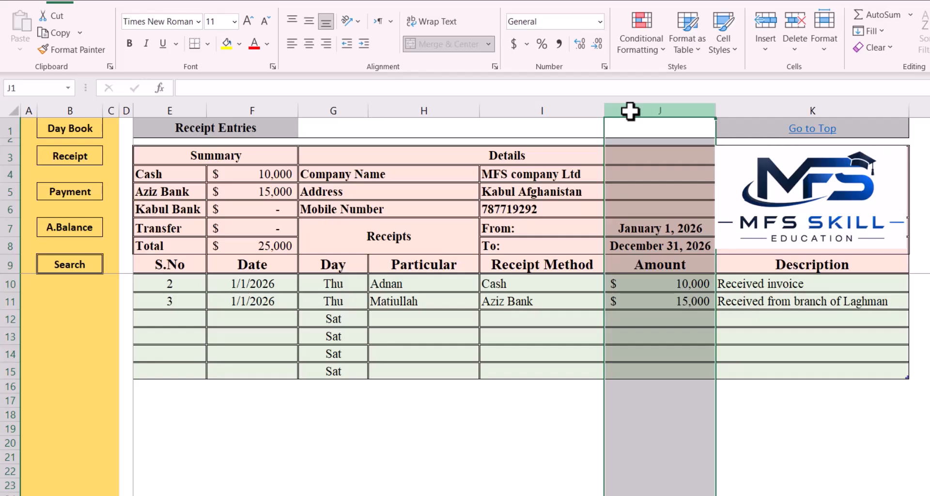
click(754, 100)
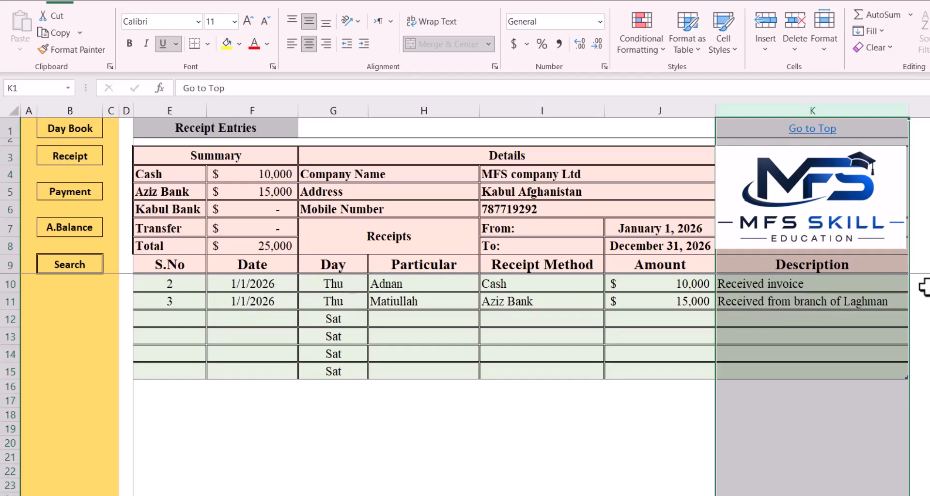
click(845, 282)
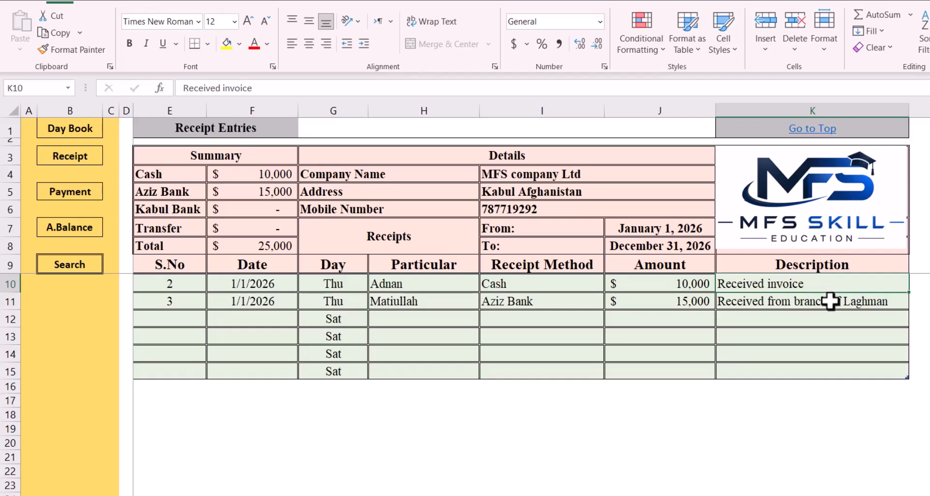
click(827, 301)
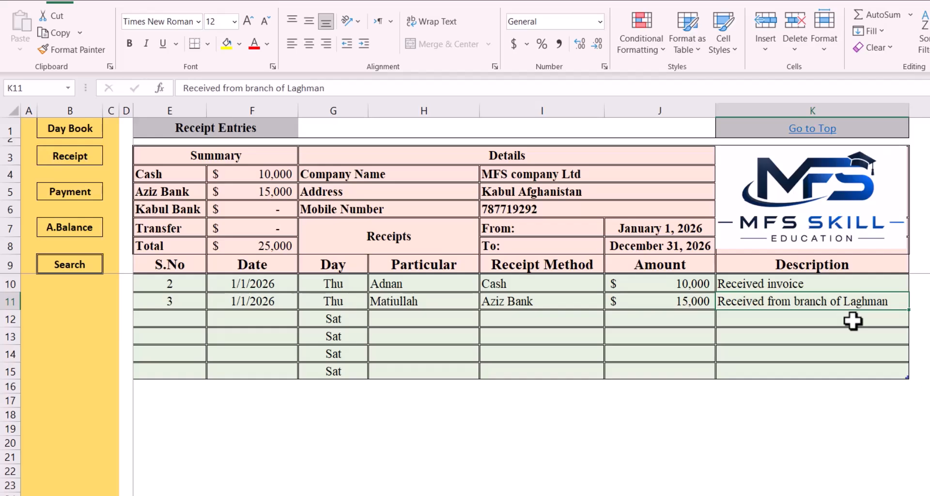
Go to the Payment sheet and review its Date, Particular, Payment Method, Amount and Description columns and the first payment's description
click(75, 194)
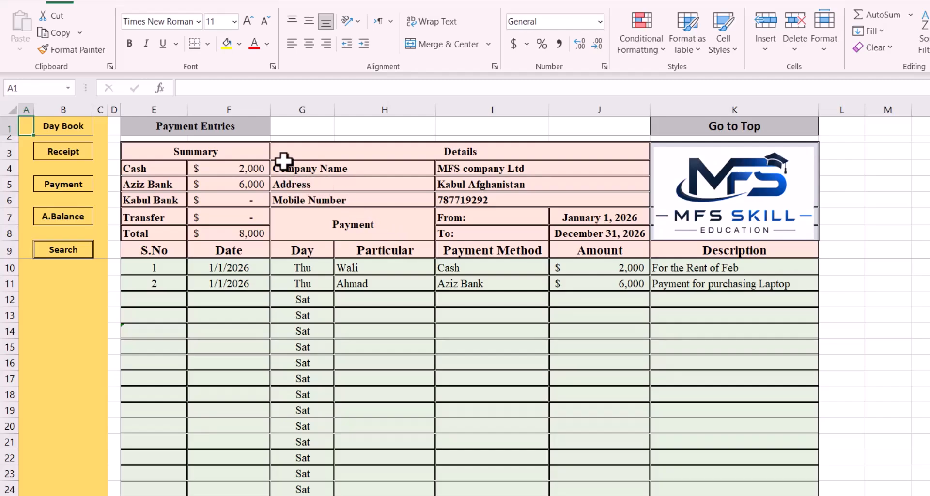
click(247, 97)
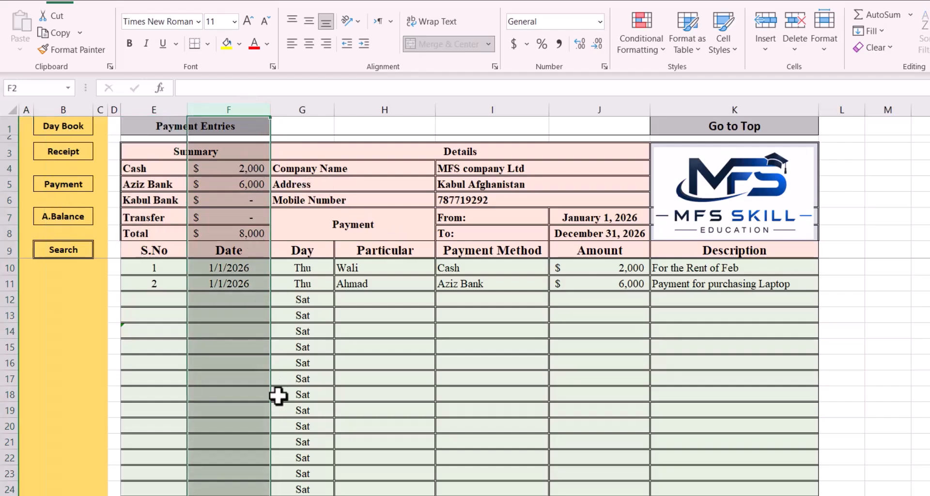
click(385, 103)
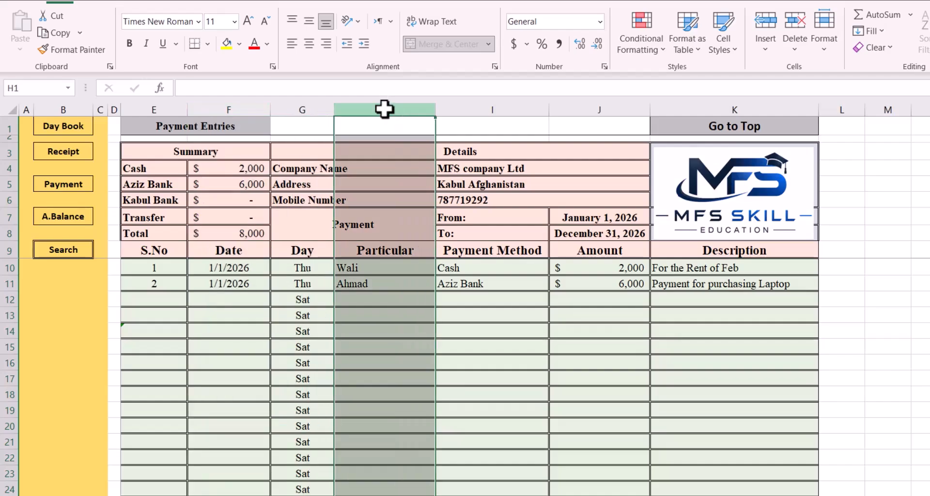
click(494, 107)
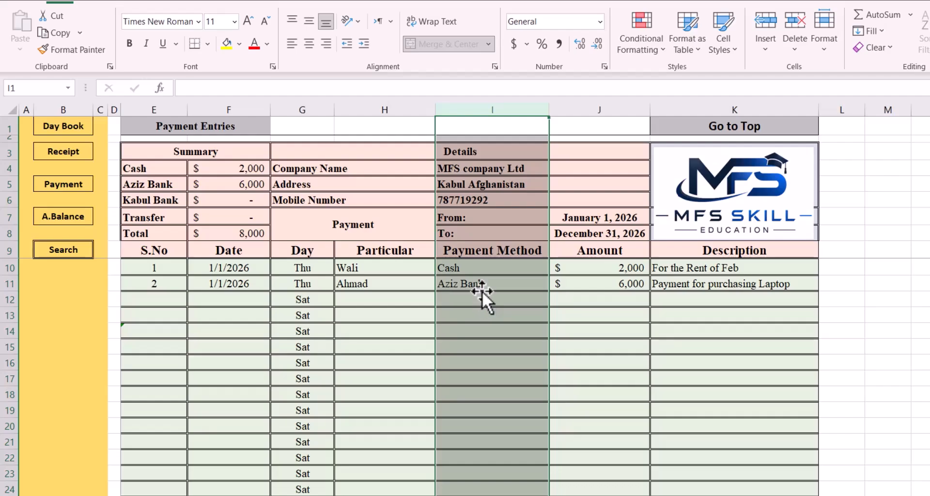
click(600, 108)
click(702, 108)
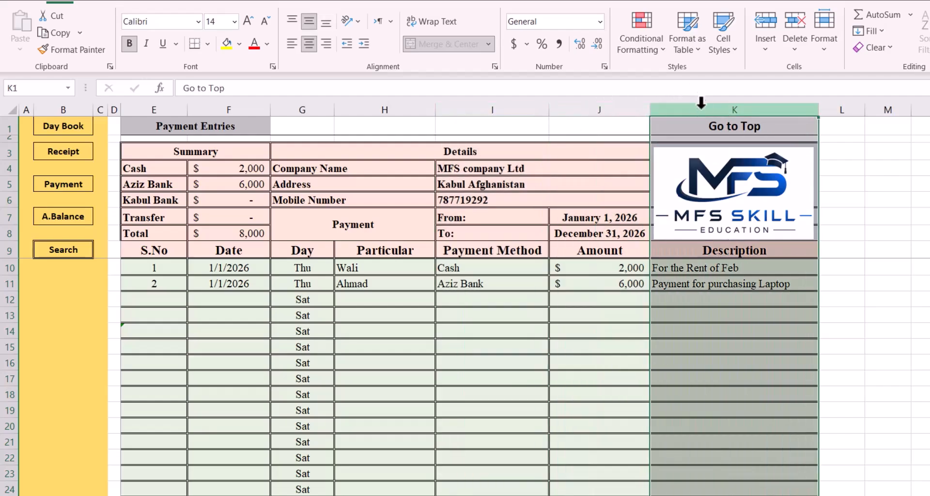
click(684, 267)
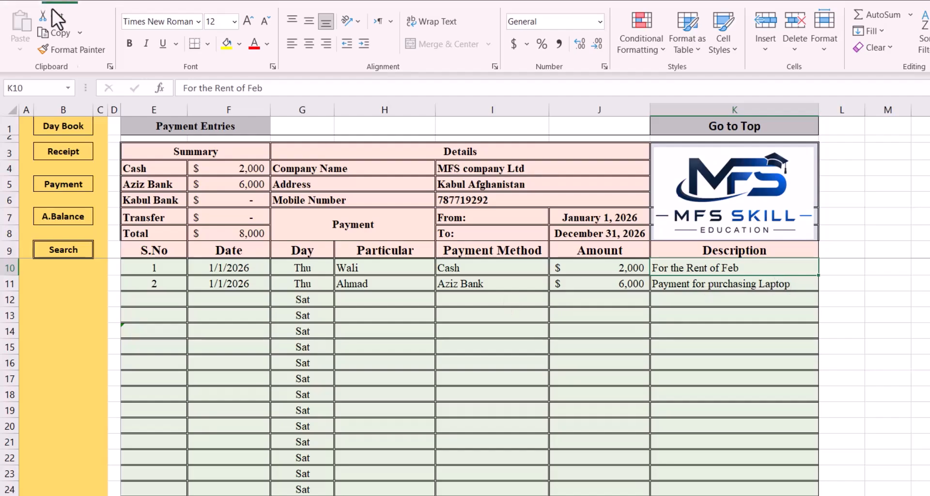
Return to the Daybook sheet and inspect the receipt, payment and day balance cells for 1/1/2026
click(64, 127)
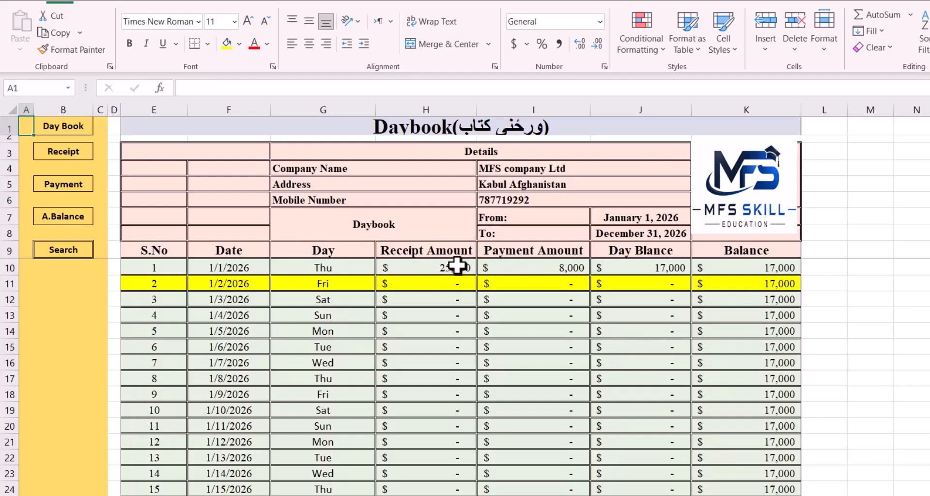
click(456, 265)
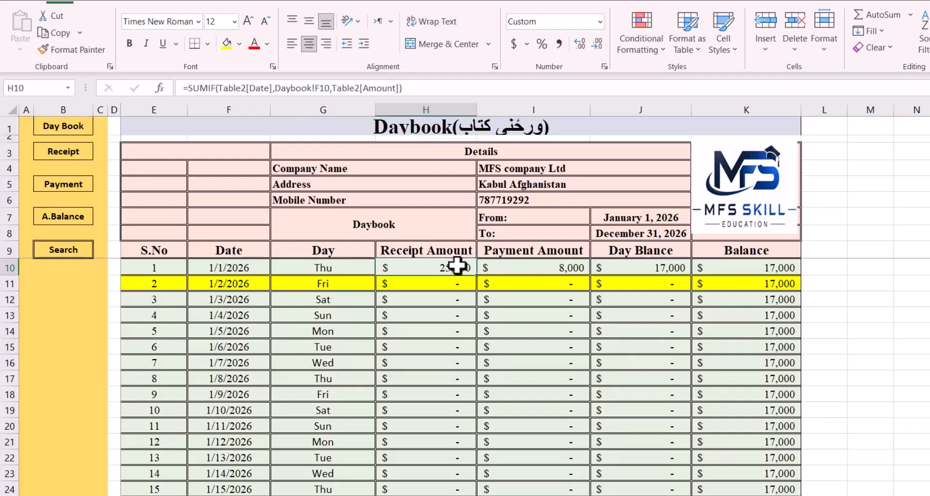
click(562, 265)
click(624, 264)
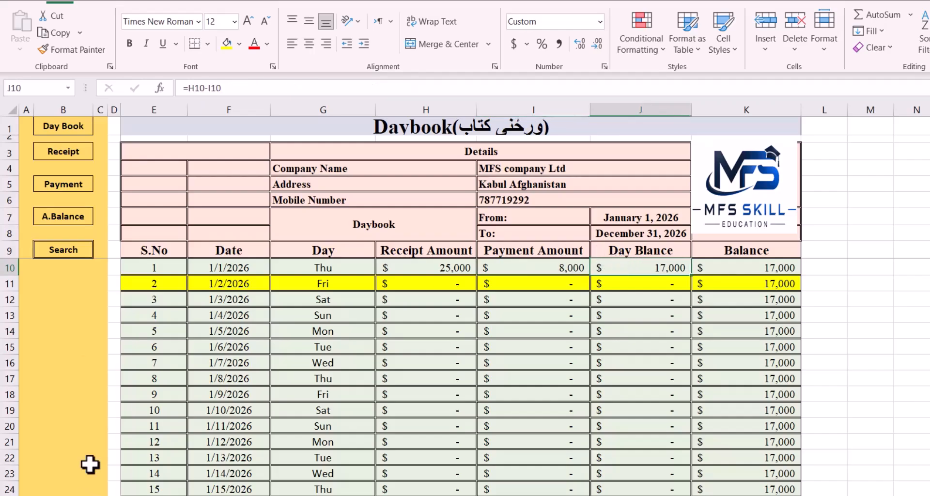
Check both receipt amounts on the Receipt sheet against the Daybook's Receipt Amount formula for 1/1/2026
click(70, 153)
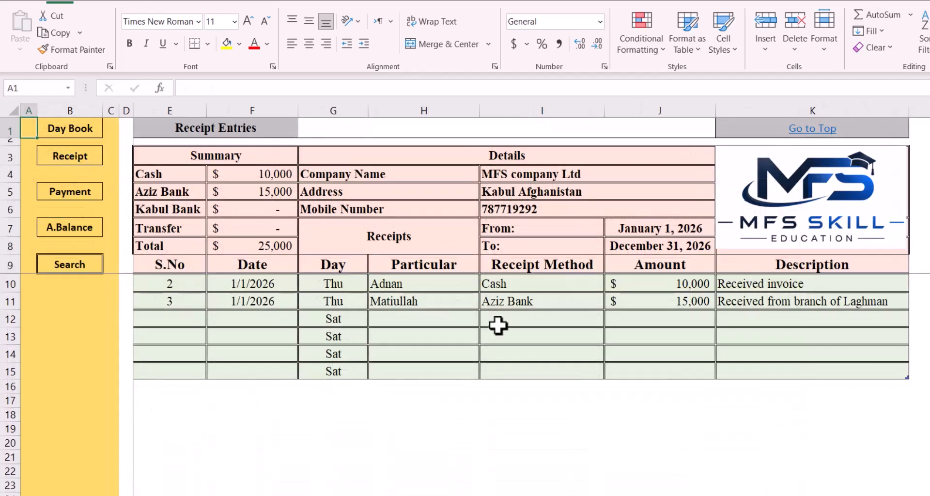
click(637, 281)
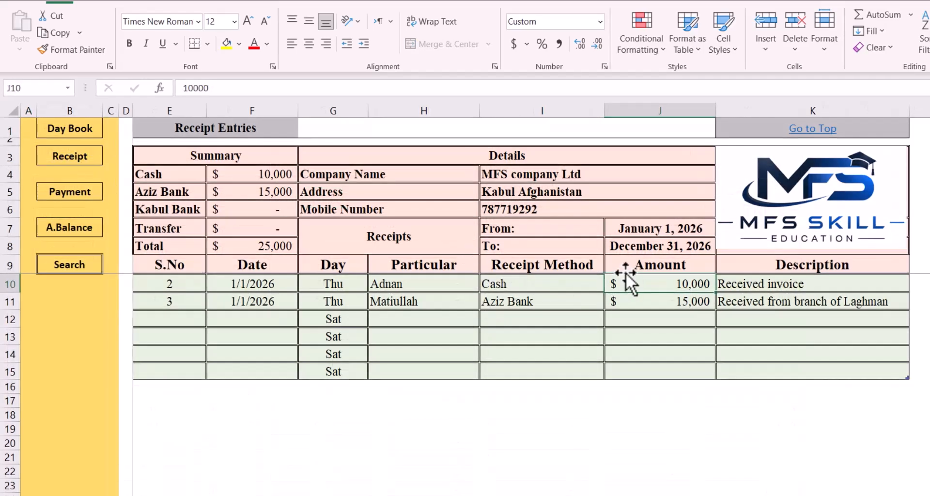
click(640, 301)
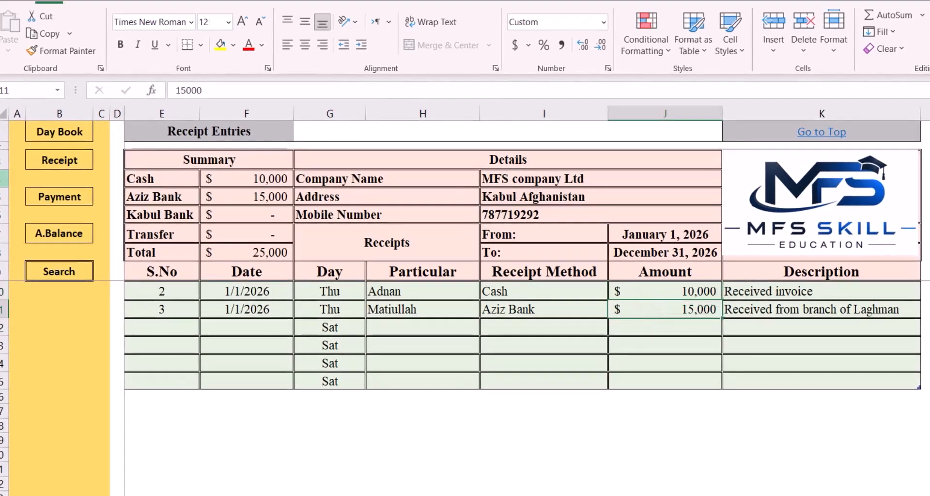
click(66, 130)
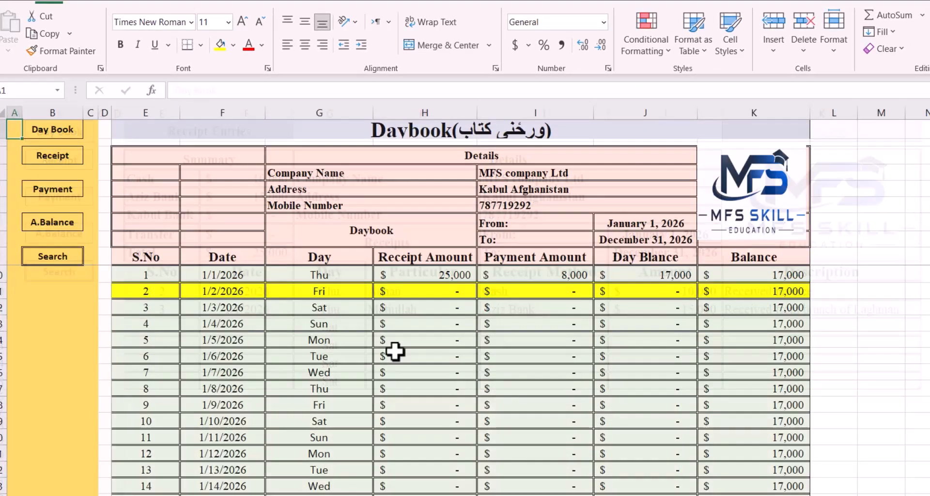
click(421, 273)
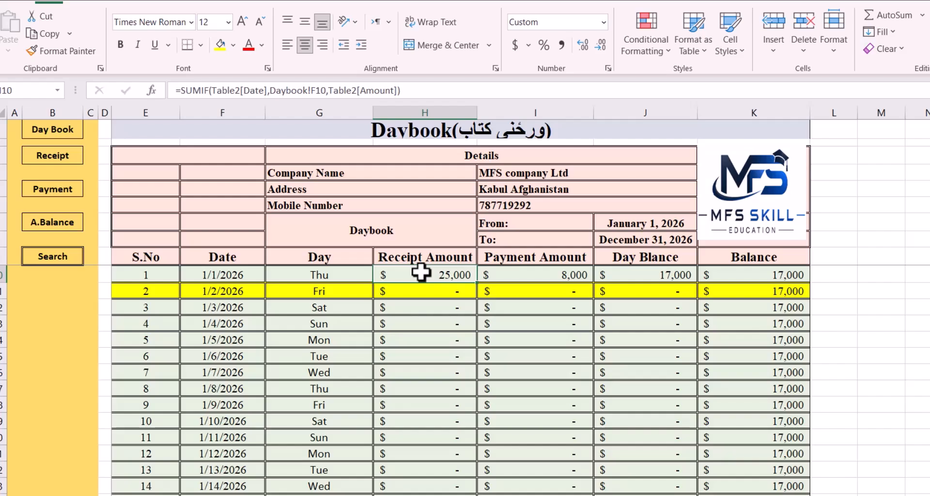
Compare the Daybook's Payment Amount for 1/1/2026 with both amounts on the Payment sheet, and inspect that day's balance formula
click(518, 278)
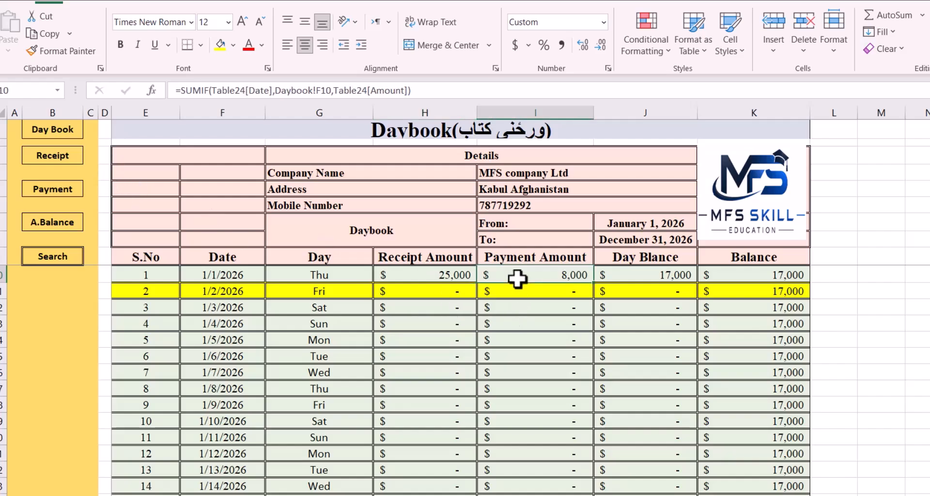
click(54, 192)
click(581, 276)
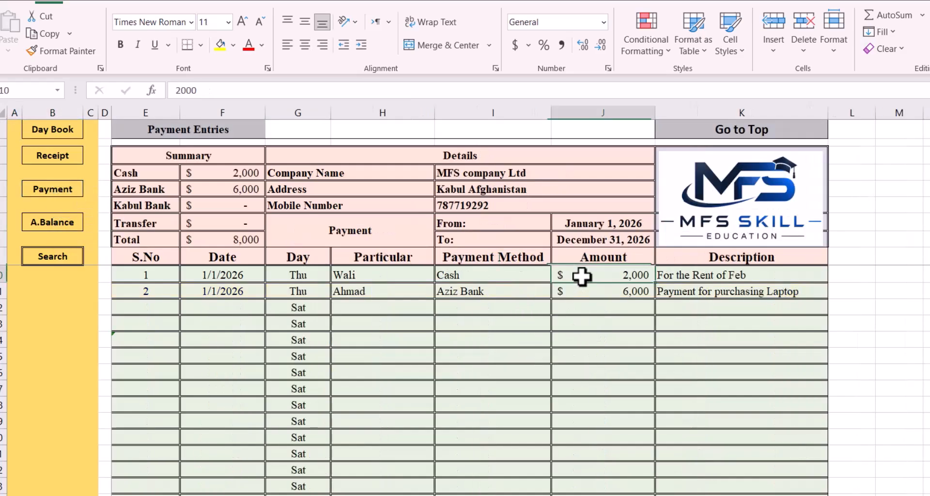
click(596, 290)
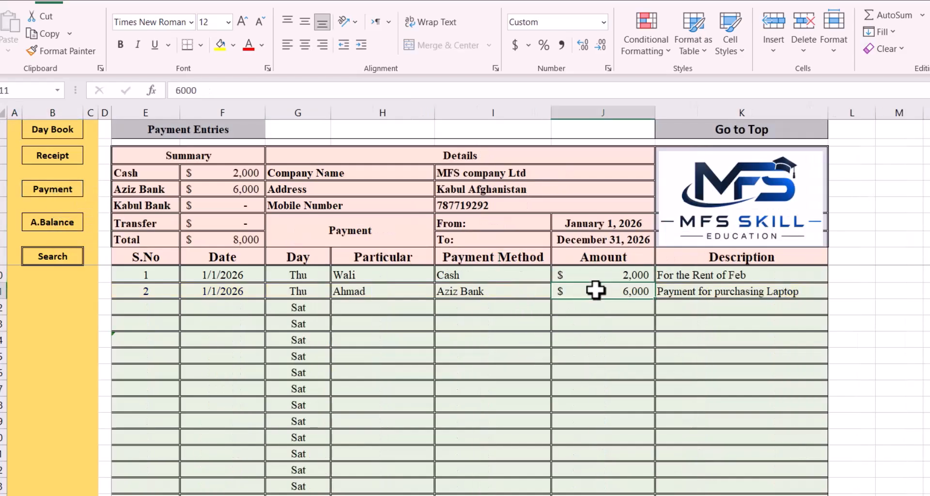
click(53, 131)
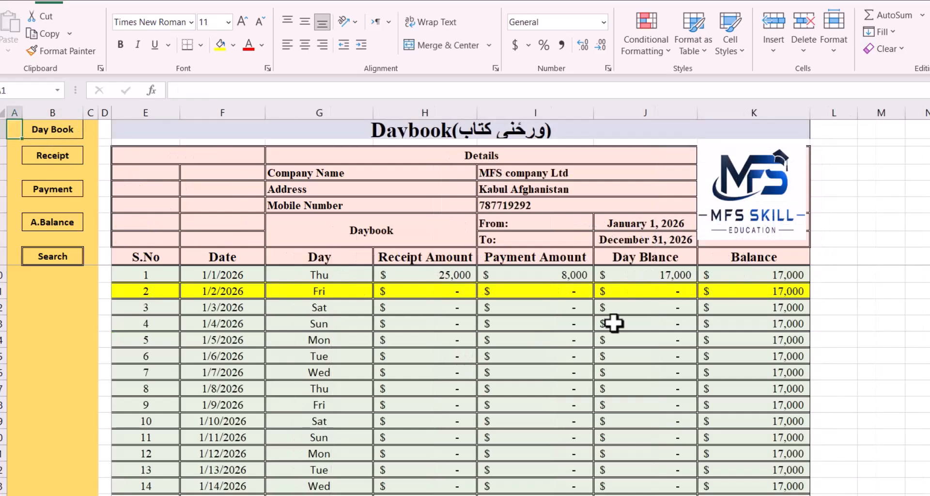
click(579, 274)
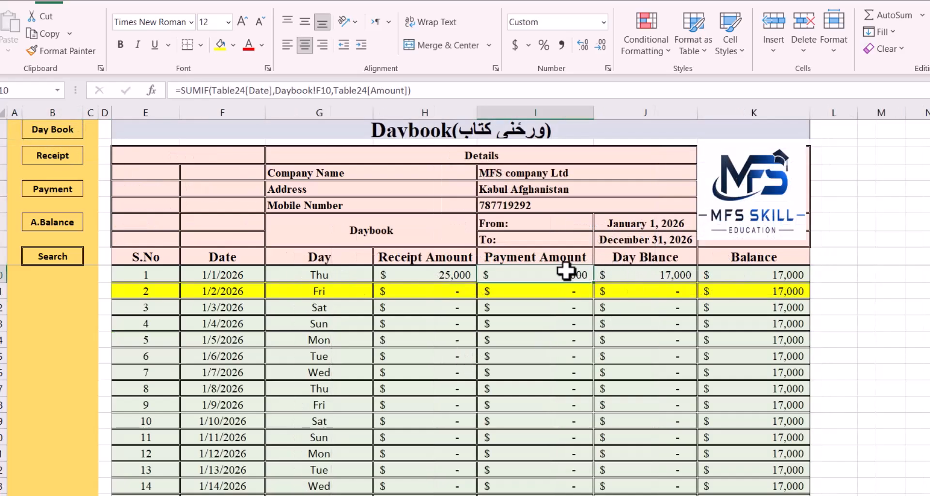
click(645, 275)
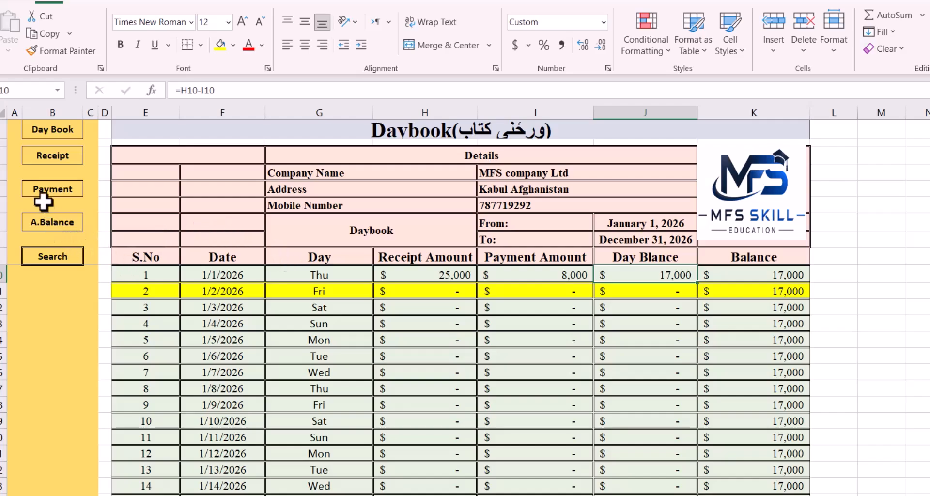
Go to the available balance sheet and inspect the formulas behind the Total, Cash and Aziz Bank amounts
click(50, 224)
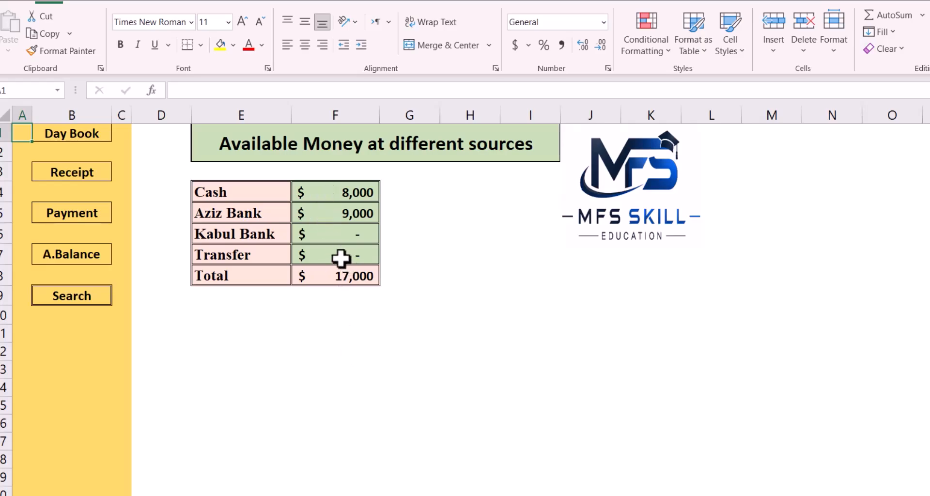
click(316, 275)
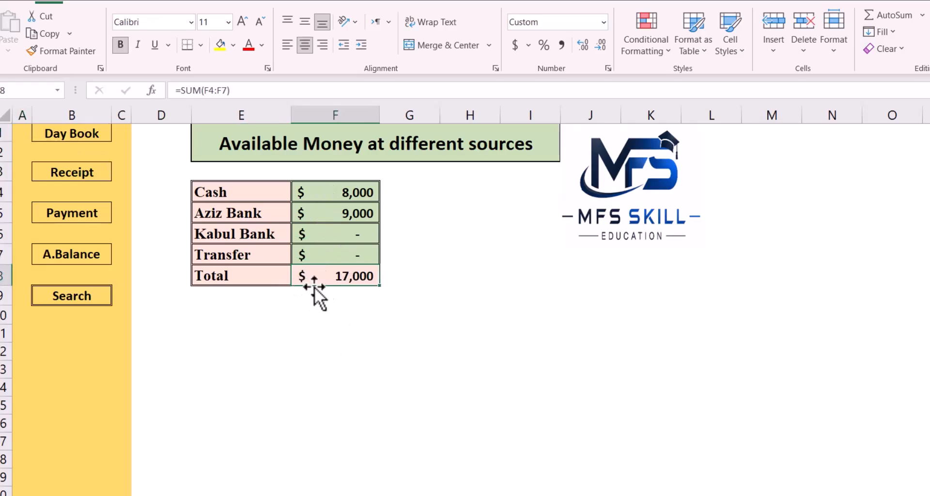
click(332, 193)
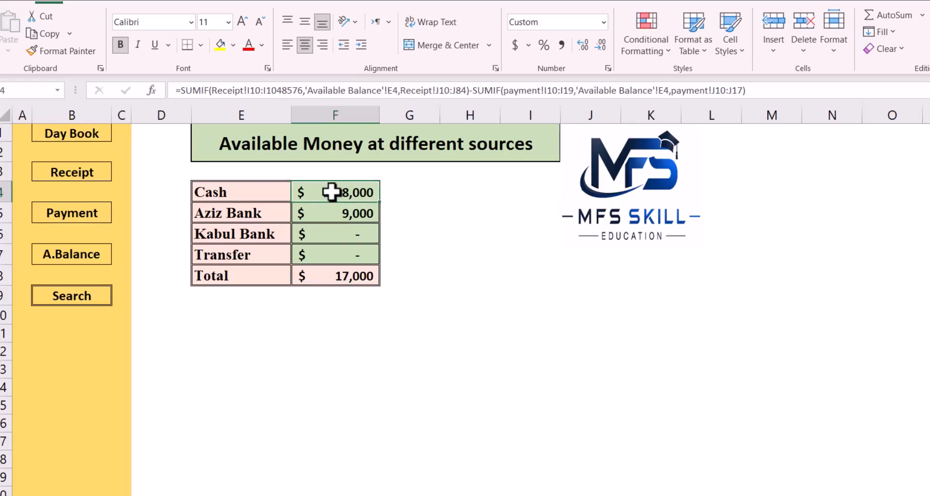
click(319, 216)
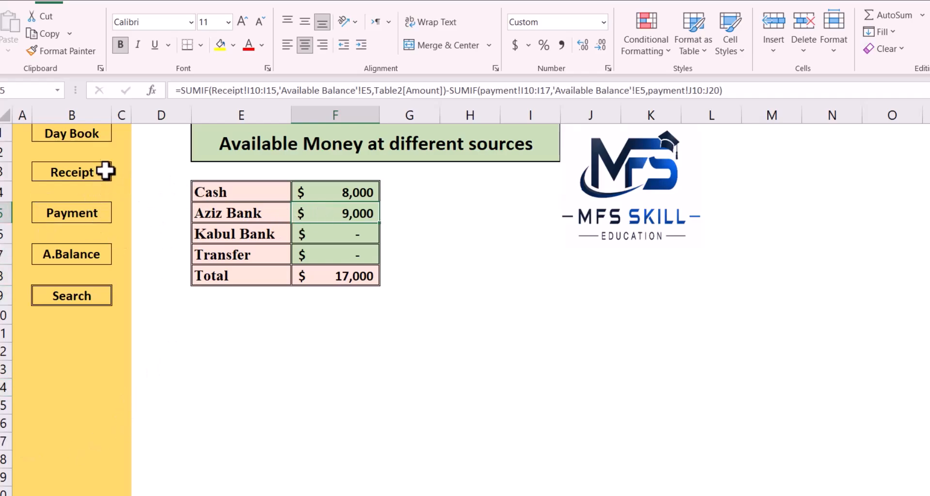
Trace the available Cash balance to the Cash rows on the Receipt and Payment sheets, then inspect its formula on the available balance sheet
click(89, 177)
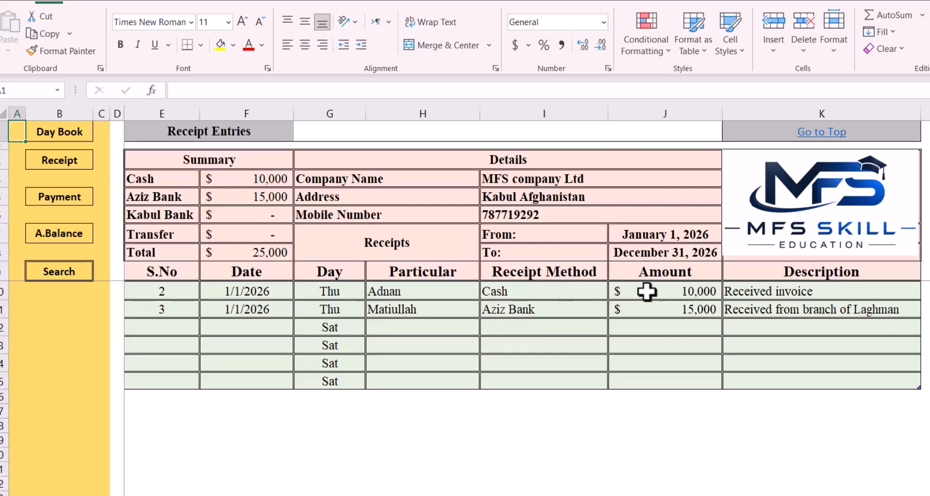
click(530, 289)
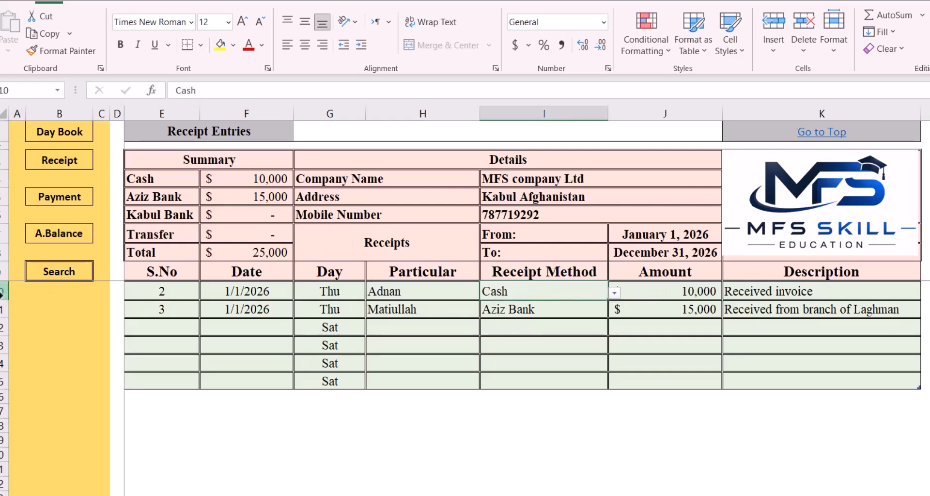
click(4, 291)
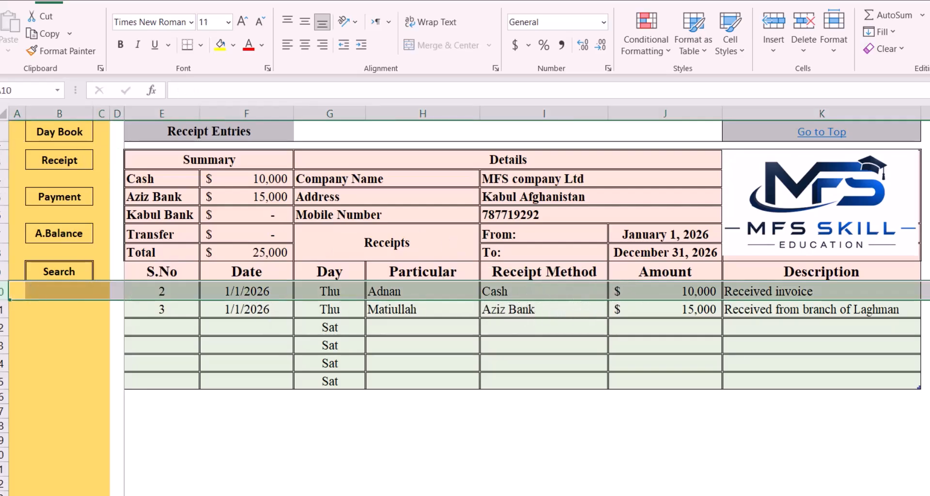
click(72, 199)
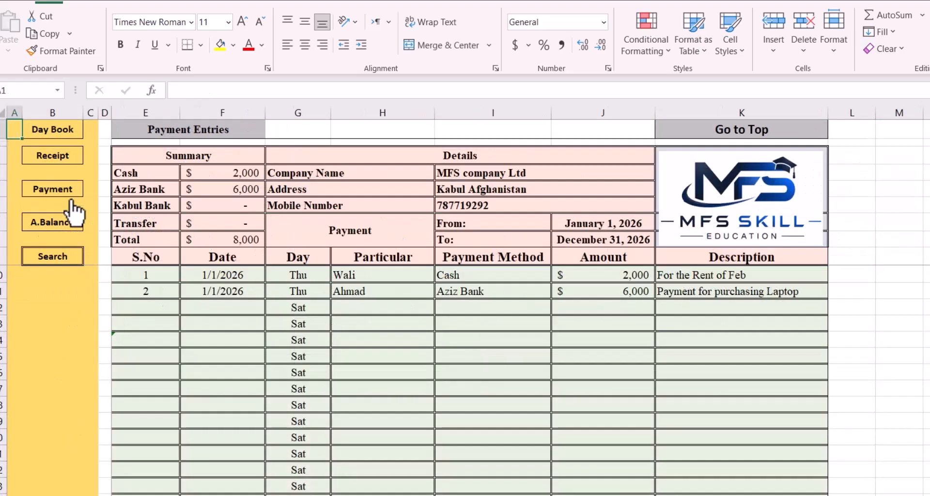
click(2, 280)
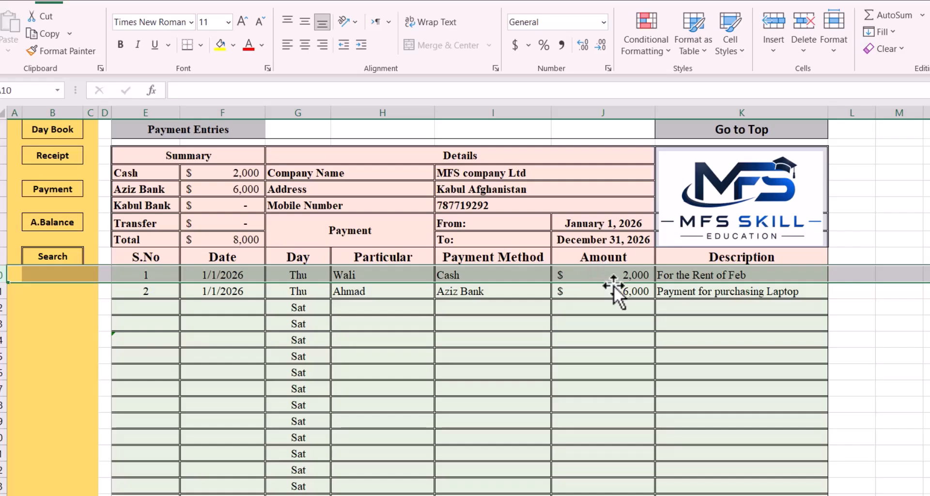
click(47, 224)
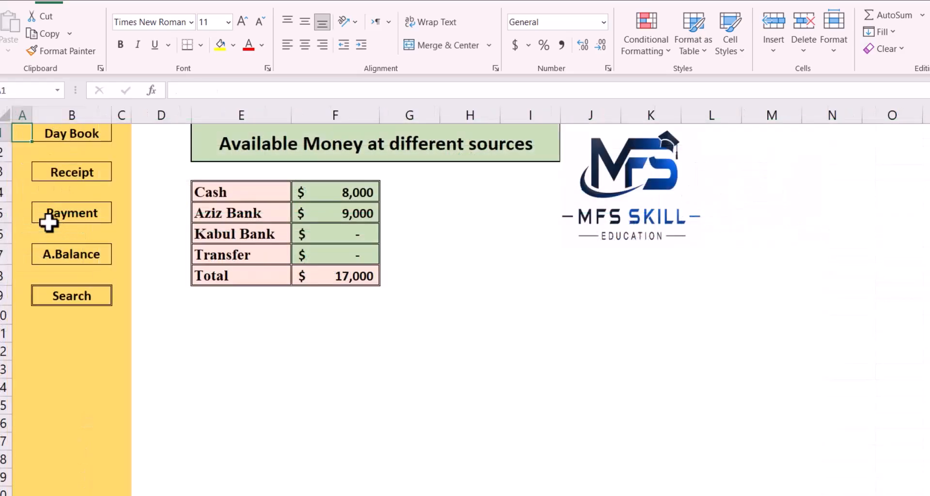
click(333, 193)
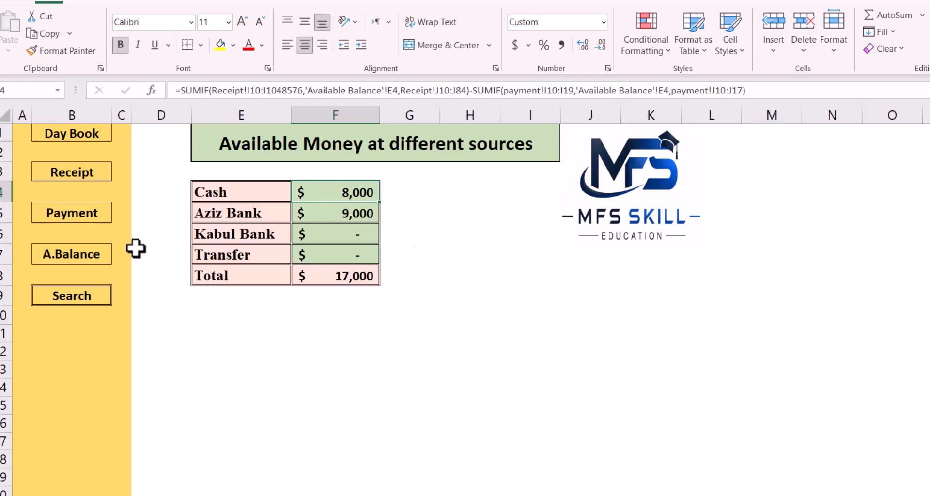
Compare the available Aziz Bank balance with the Aziz Bank entries on the Receipt and Payment sheets, then return to the available balance sheet
click(256, 214)
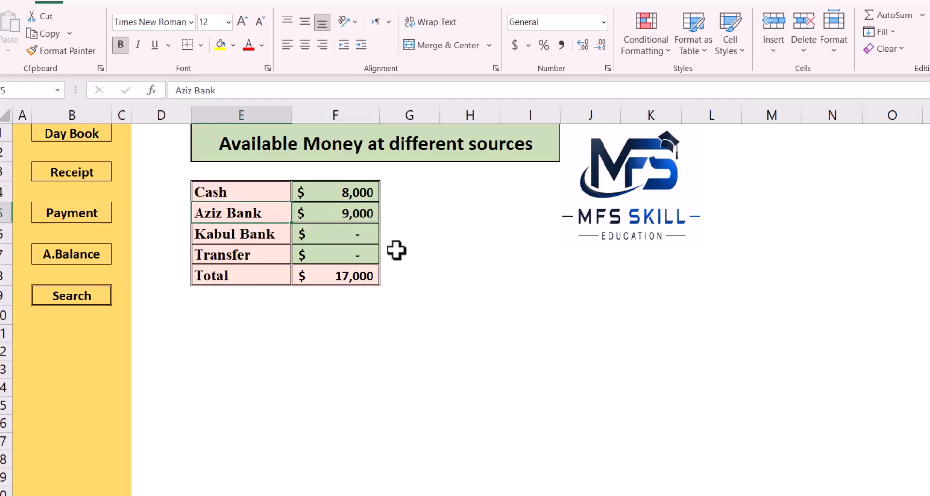
click(333, 215)
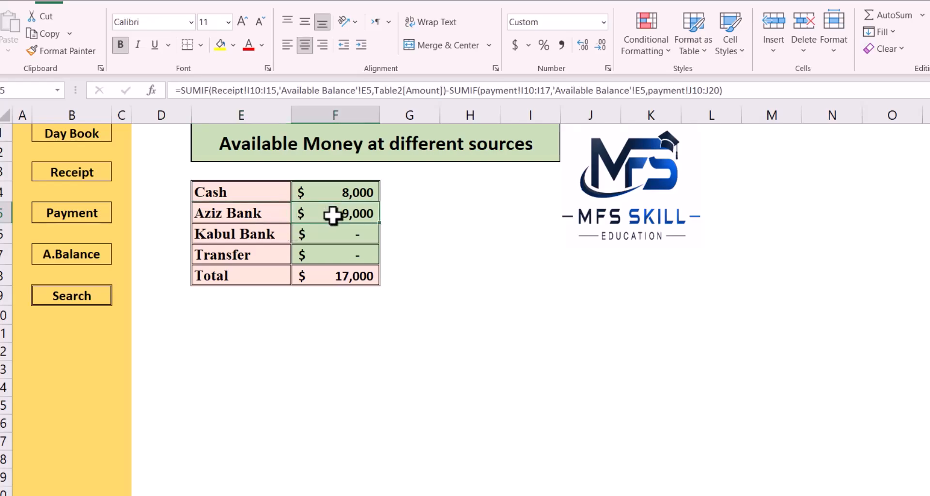
click(60, 178)
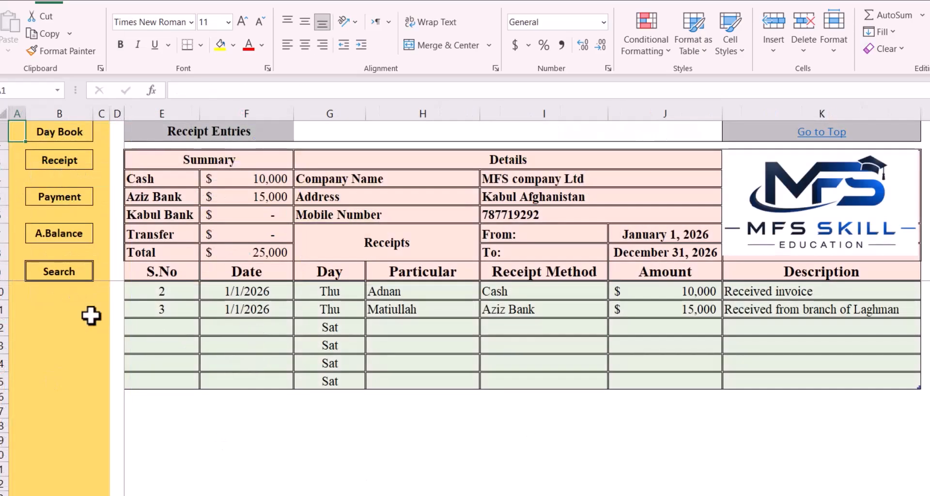
click(3, 310)
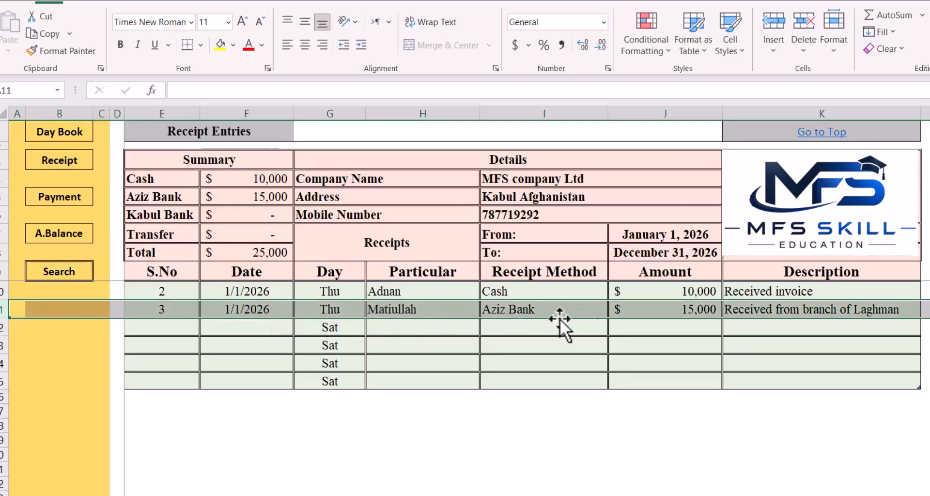
click(655, 309)
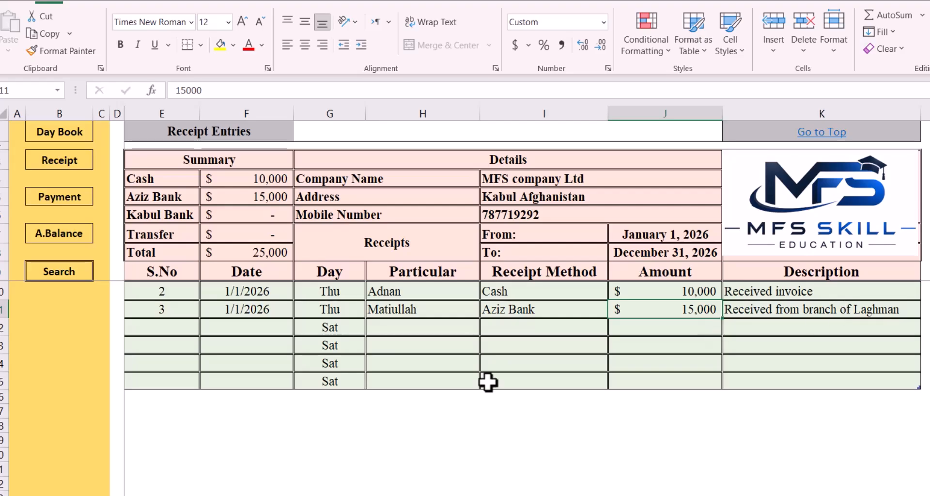
click(55, 202)
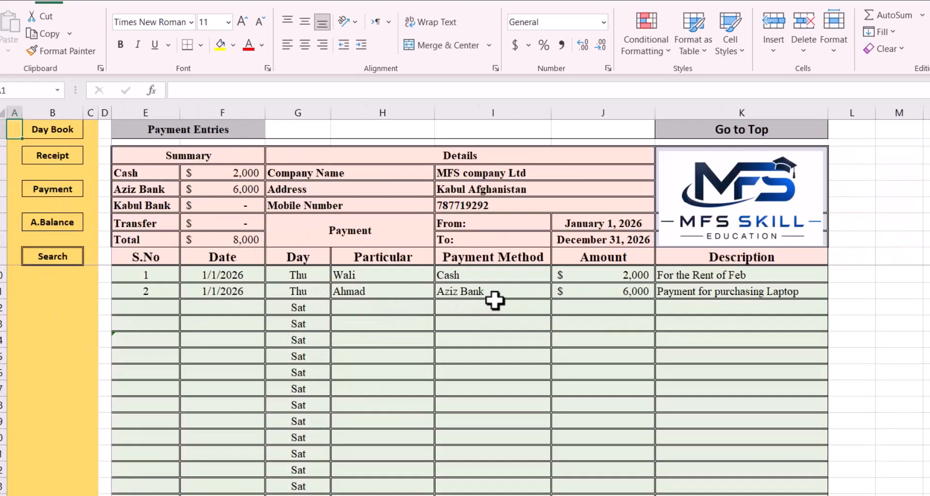
click(3, 275)
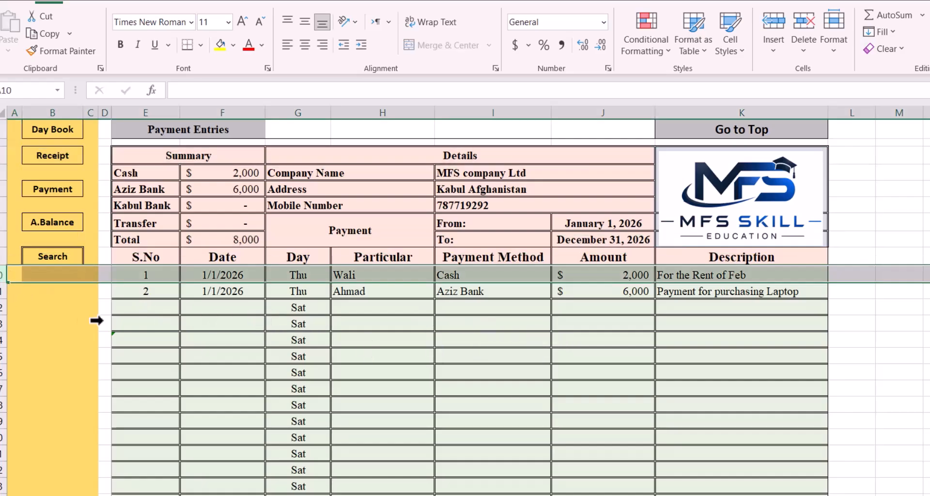
click(3, 300)
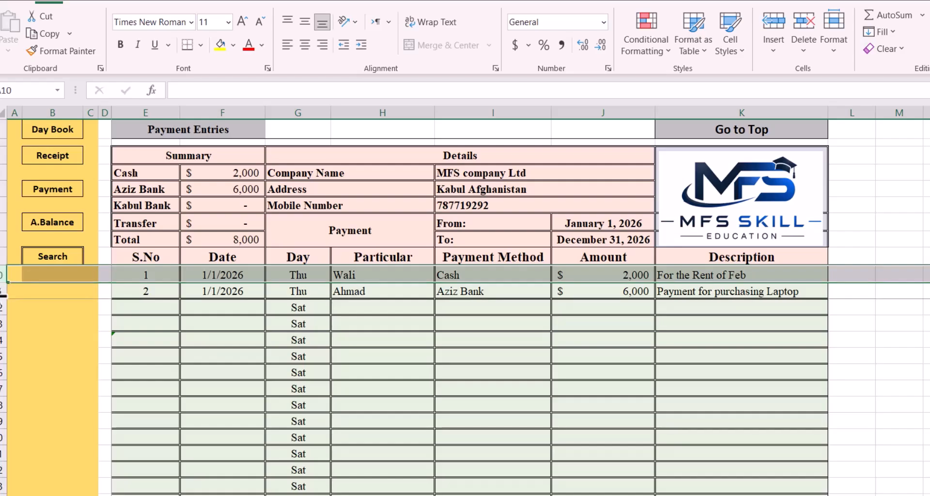
click(587, 291)
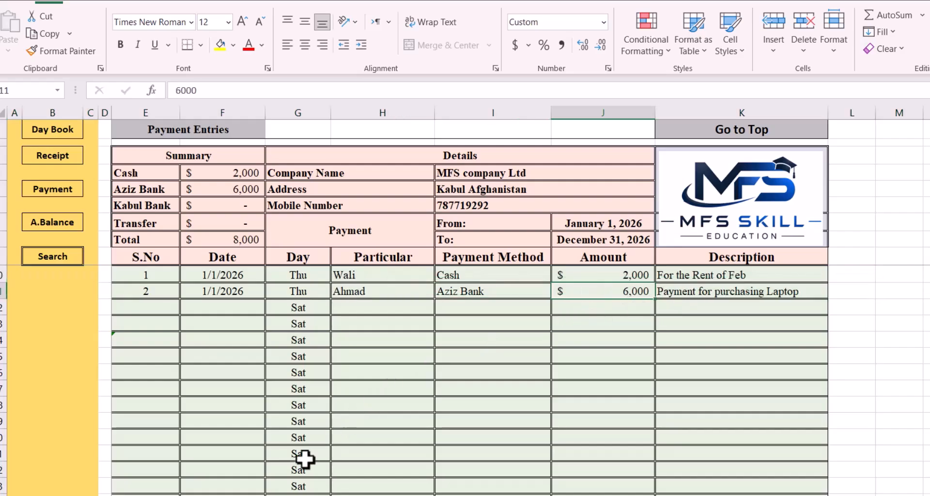
click(46, 224)
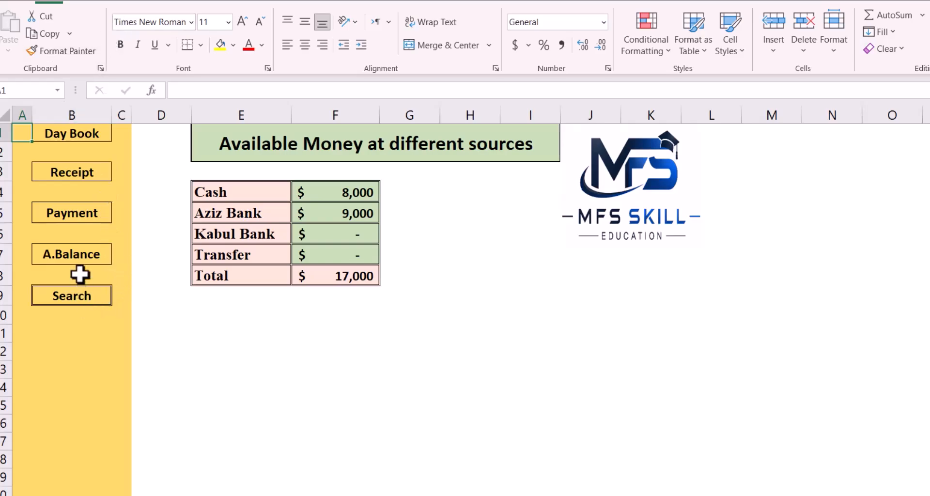
Open the Daybook sheet and review its daily rows and running balances
click(67, 134)
scroll(455, 313, down, 8)
scroll(455, 312, down, 20)
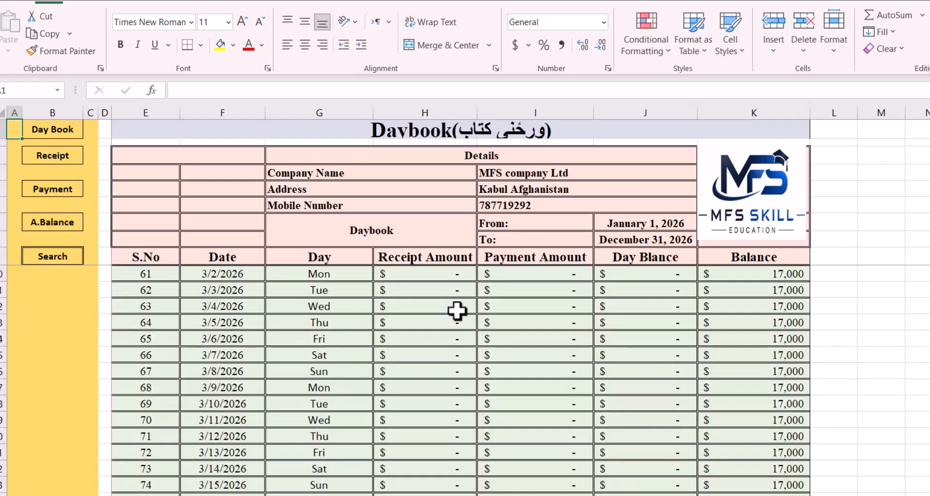
scroll(458, 311, up, 20)
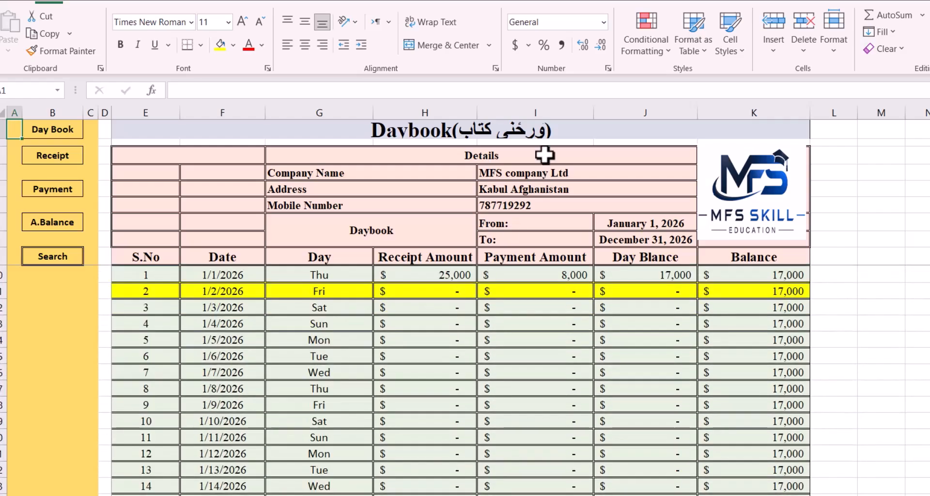
On the Search sheet, look up the daybook record by entering the date 01-01-2026
click(66, 257)
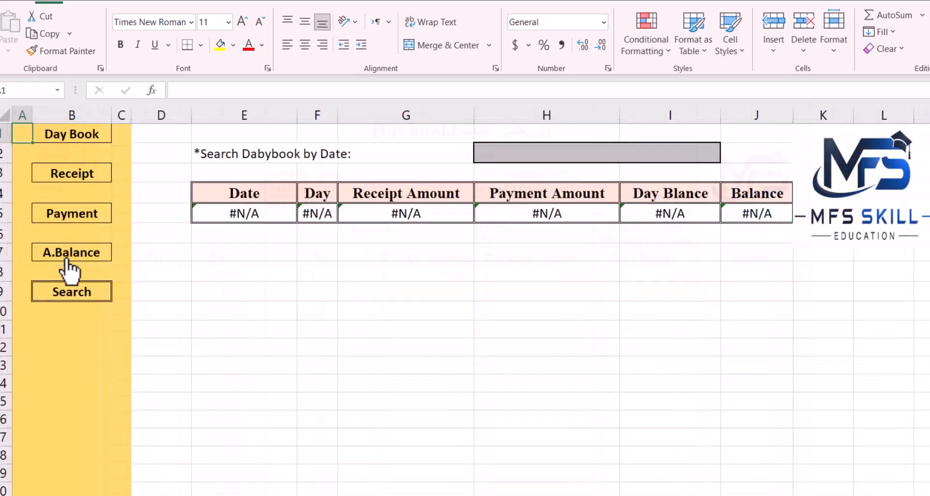
click(564, 152)
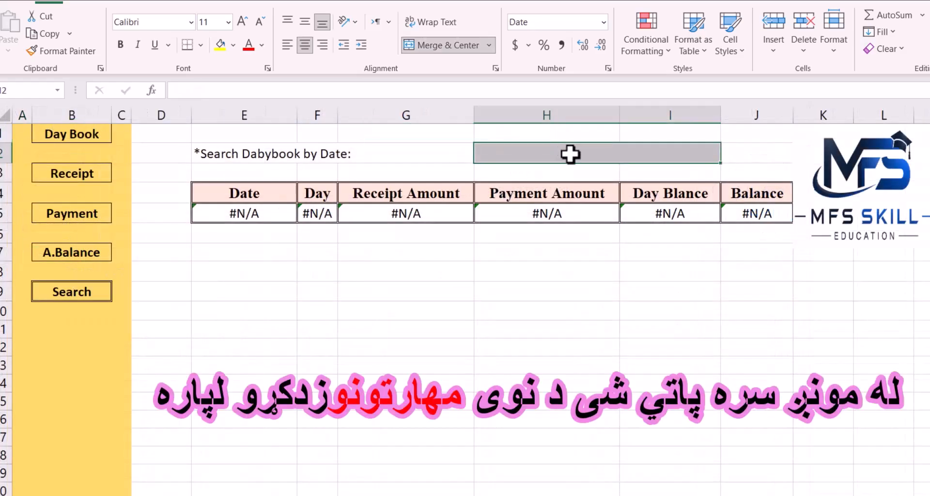
text(0)
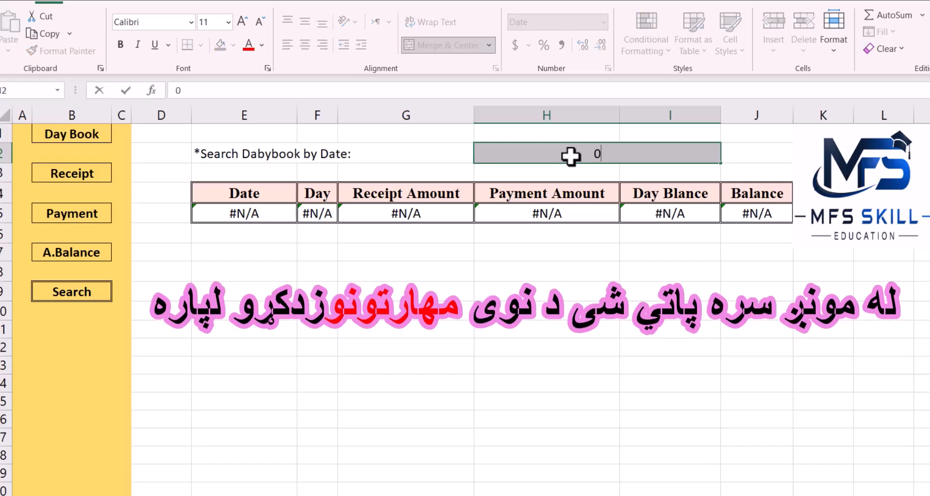
text(1-01-2026)
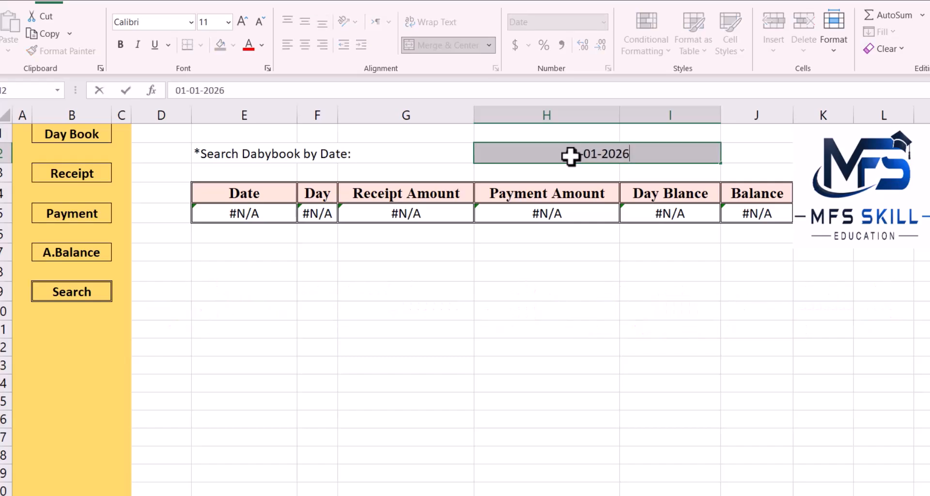
key(Return)
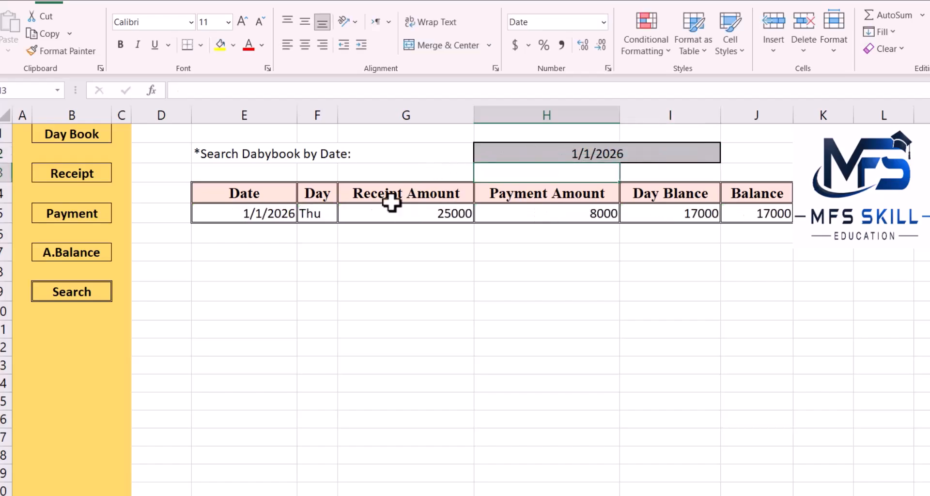
Inspect the Day, Receipt Amount, Payment Amount and day balance lookup cells in the search result row
click(325, 213)
click(393, 216)
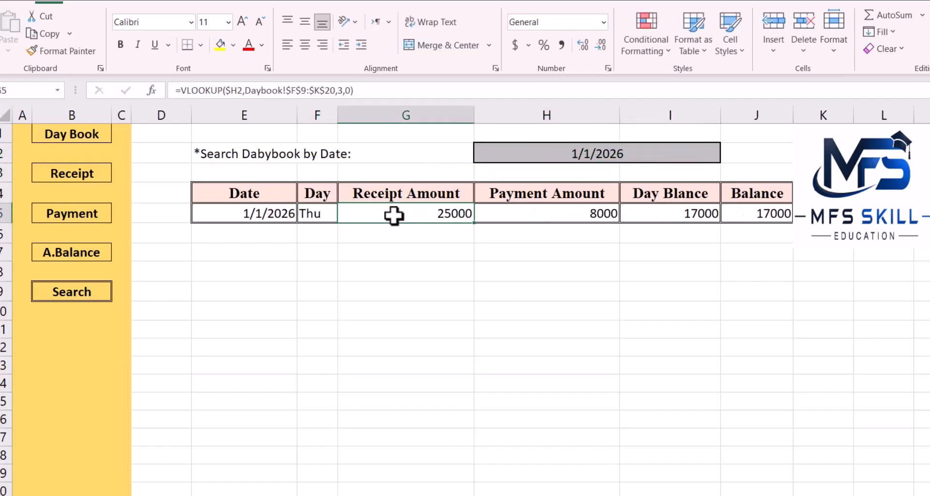
click(551, 209)
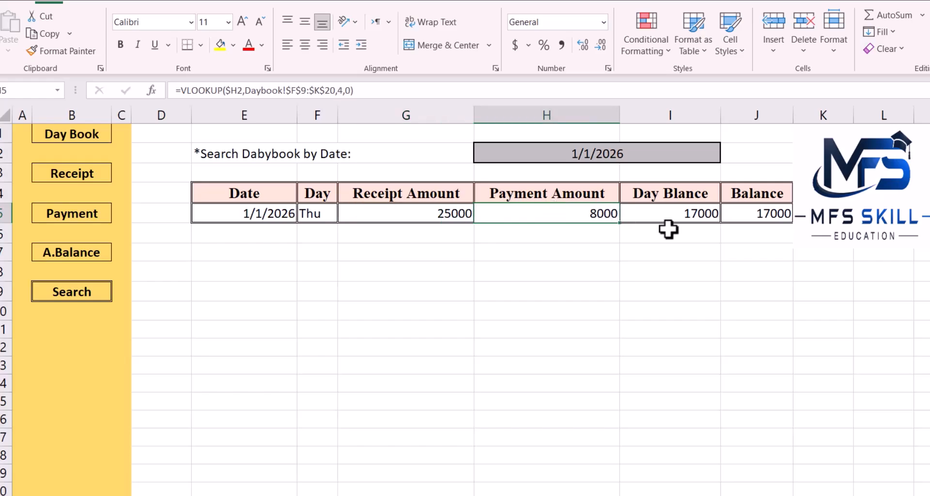
click(662, 213)
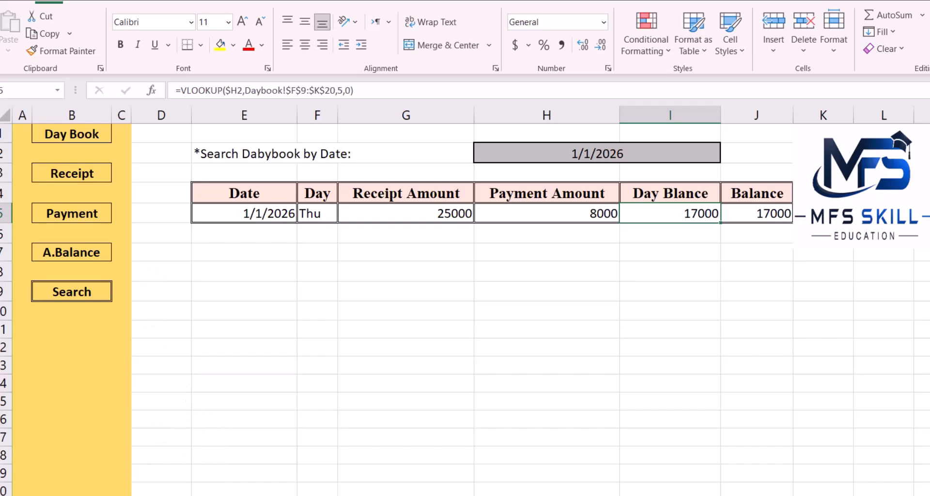
Go to the Receipt sheet and inspect the Summary block's Cash, Aziz Bank and Total formulas
click(87, 175)
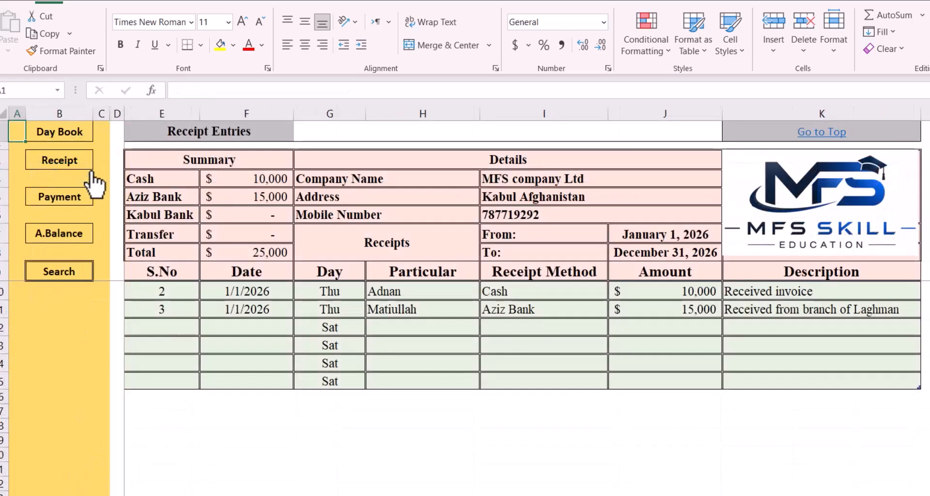
click(255, 183)
click(268, 113)
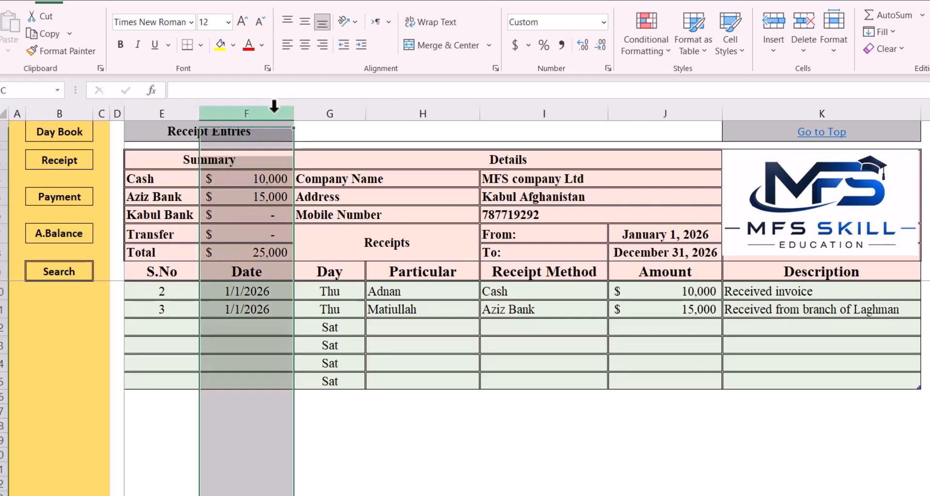
click(249, 179)
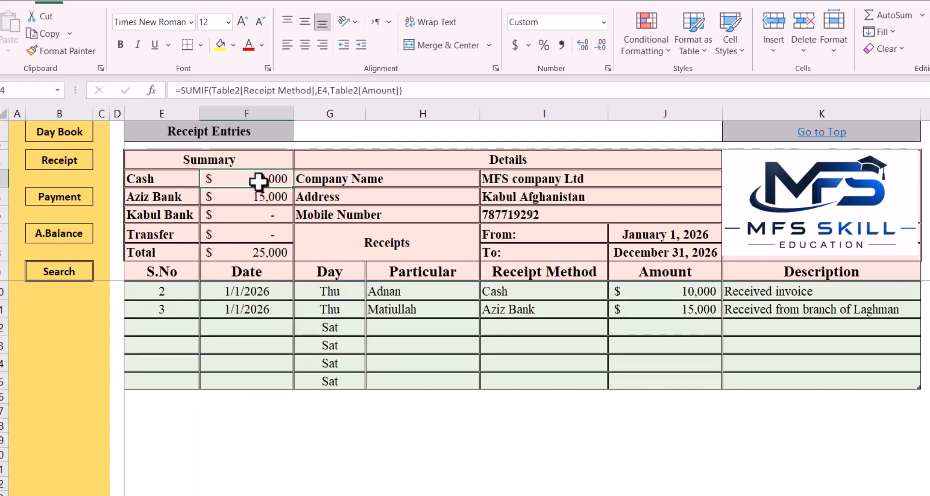
click(234, 198)
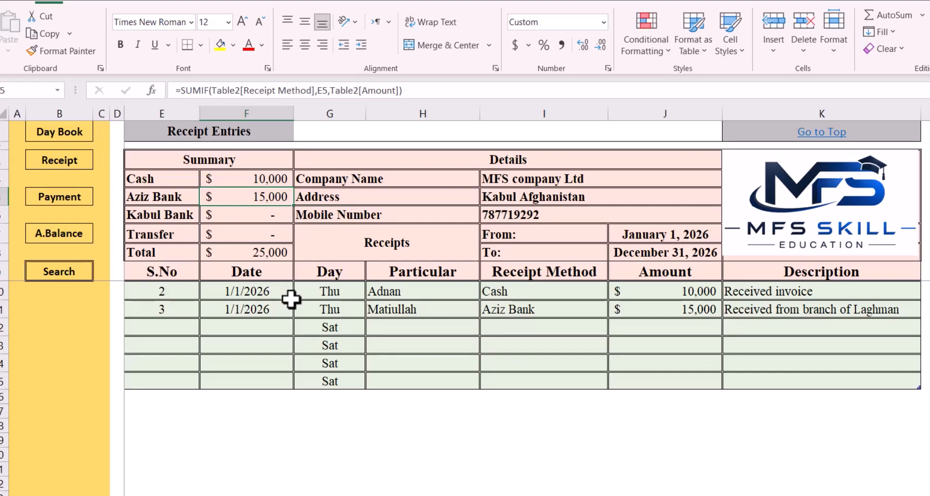
click(262, 114)
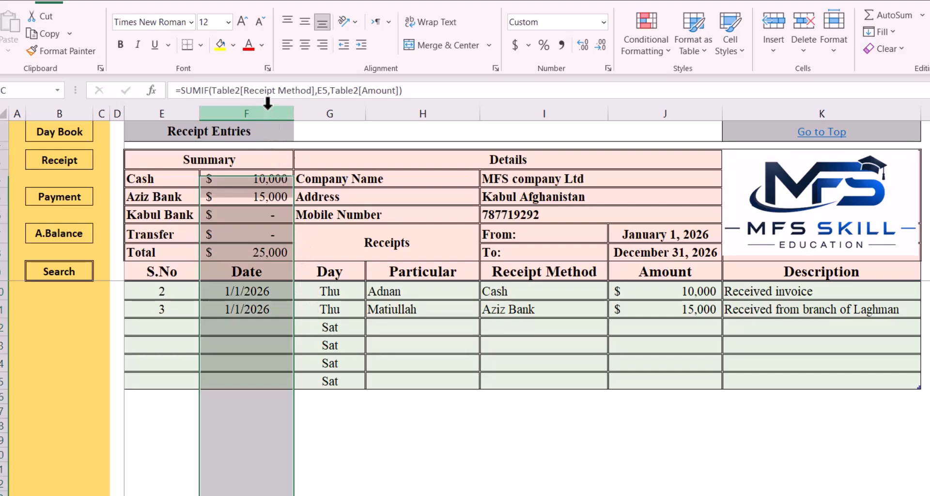
drag(262, 181, 158, 252)
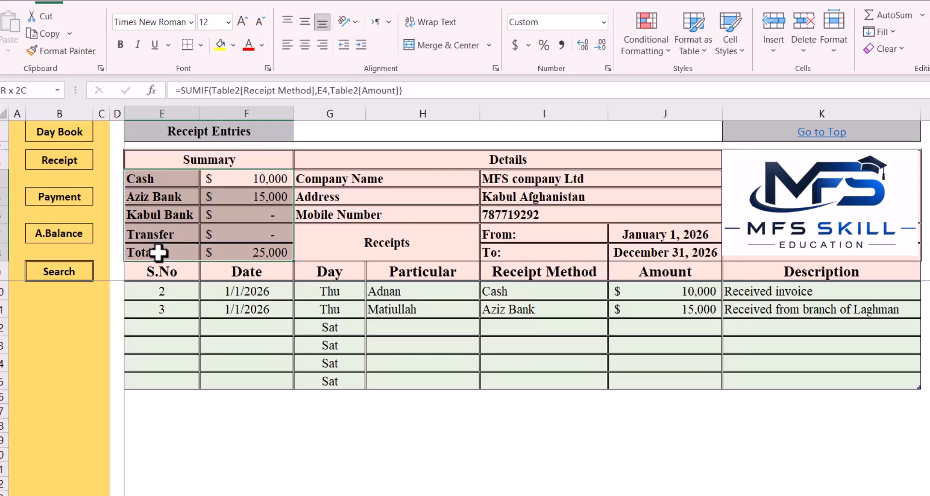
click(221, 254)
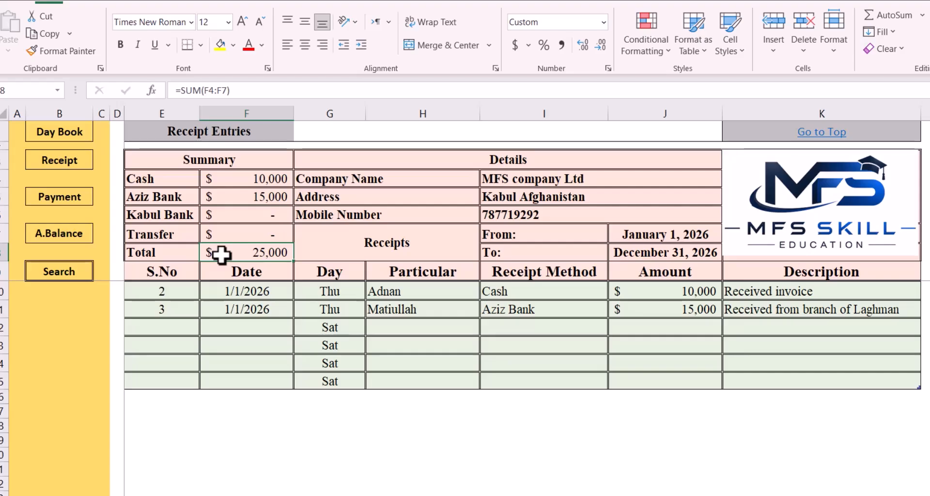
click(418, 323)
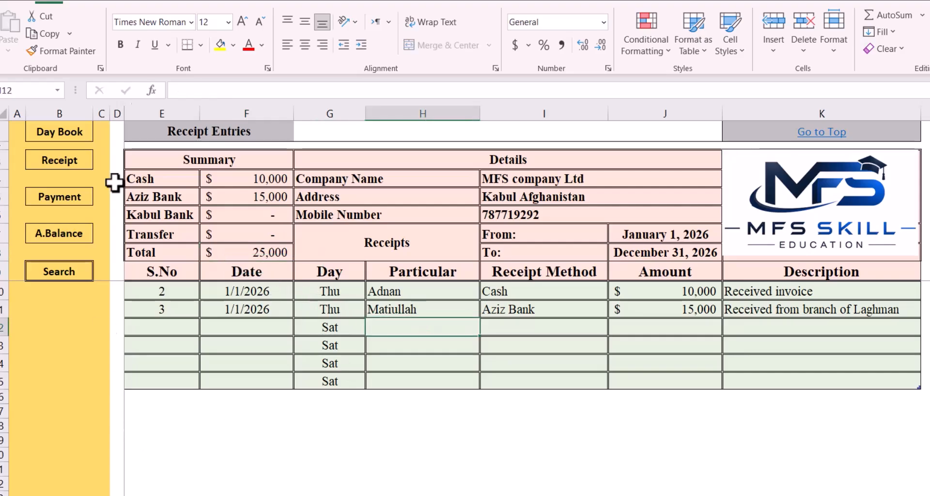
View the Payment sheet's Summary block and entries, and return to the Receipt sheet
click(65, 205)
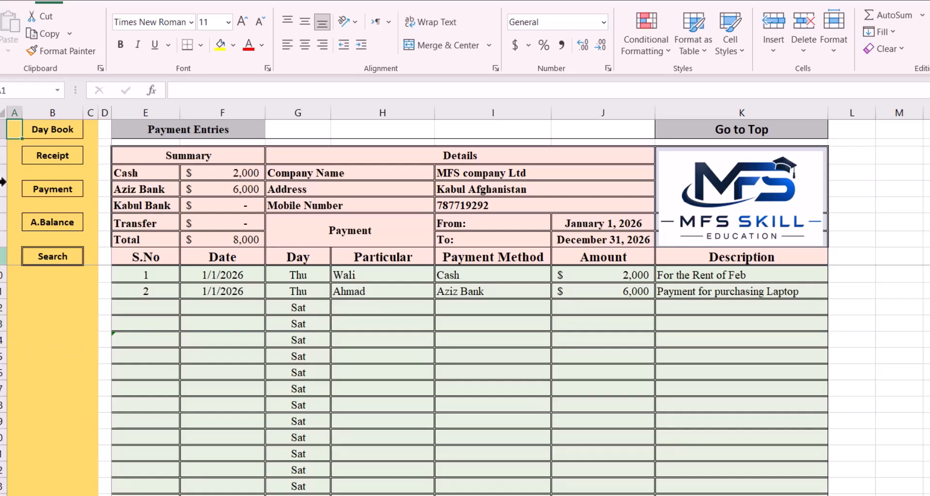
click(54, 172)
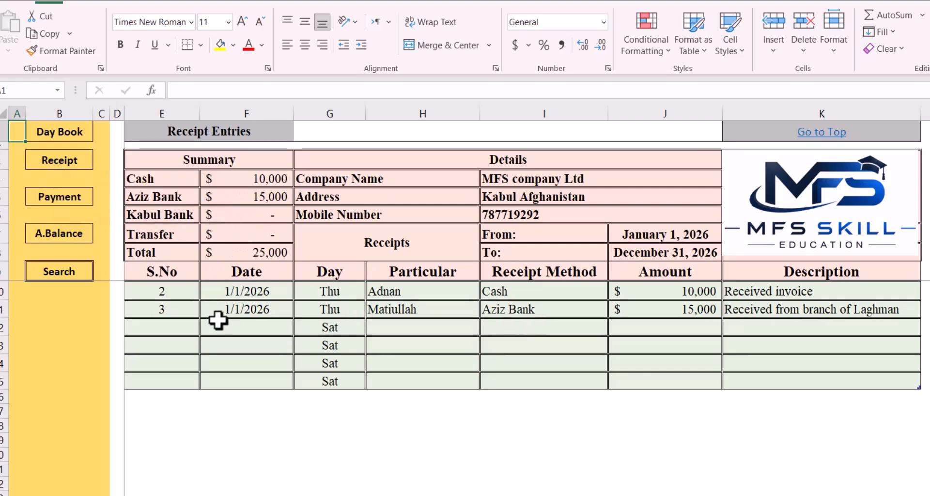
click(228, 331)
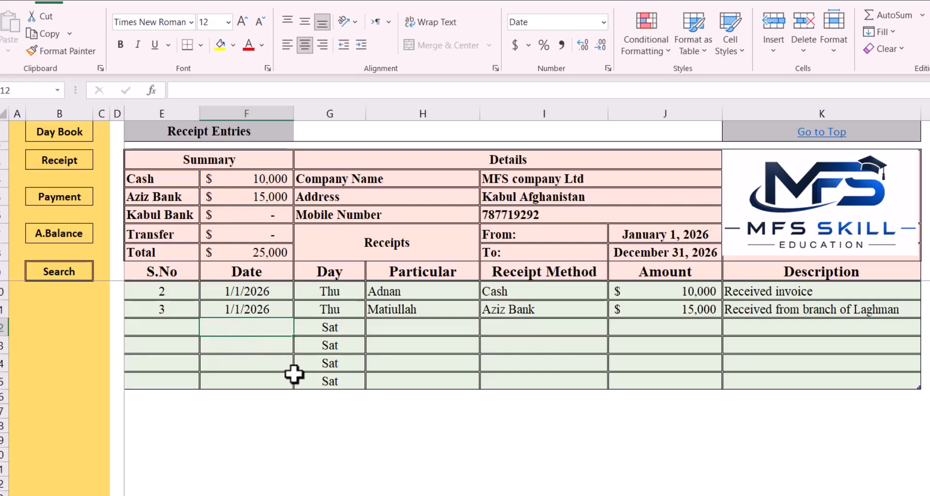
text(0)
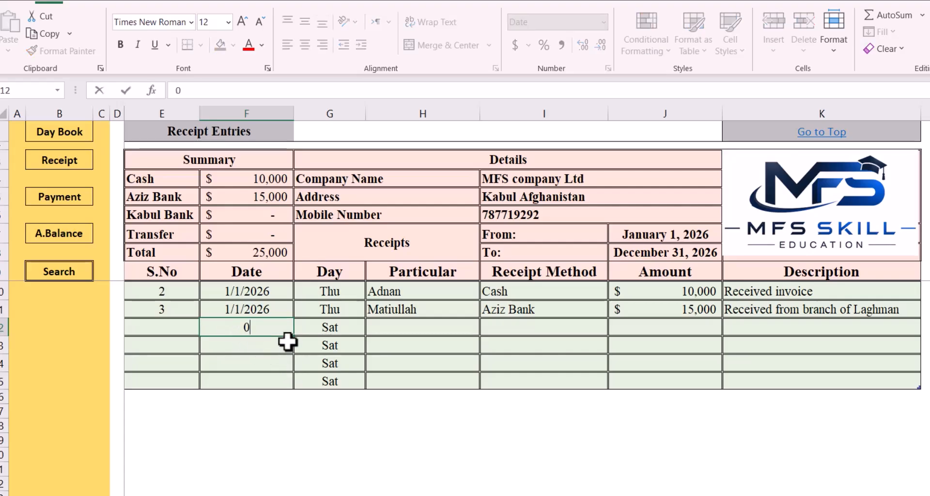
text(-03)
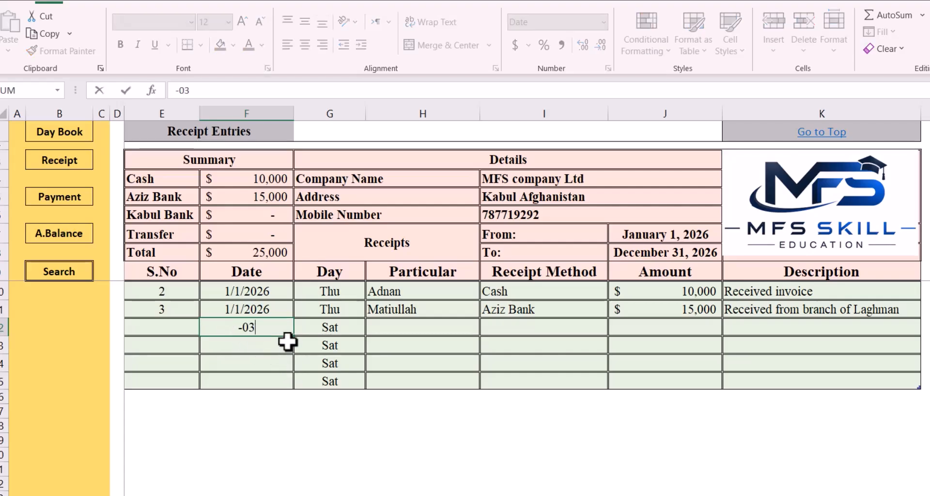
text(2026)
key(Tab)
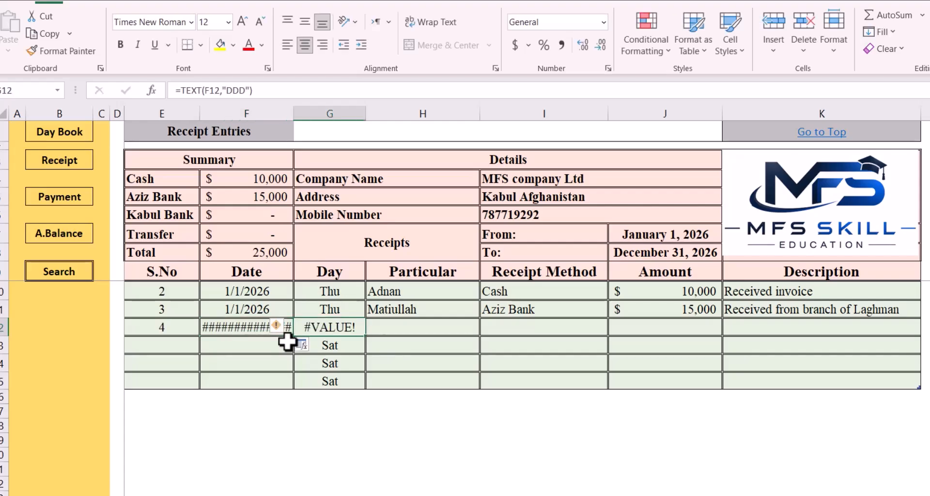
click(258, 326)
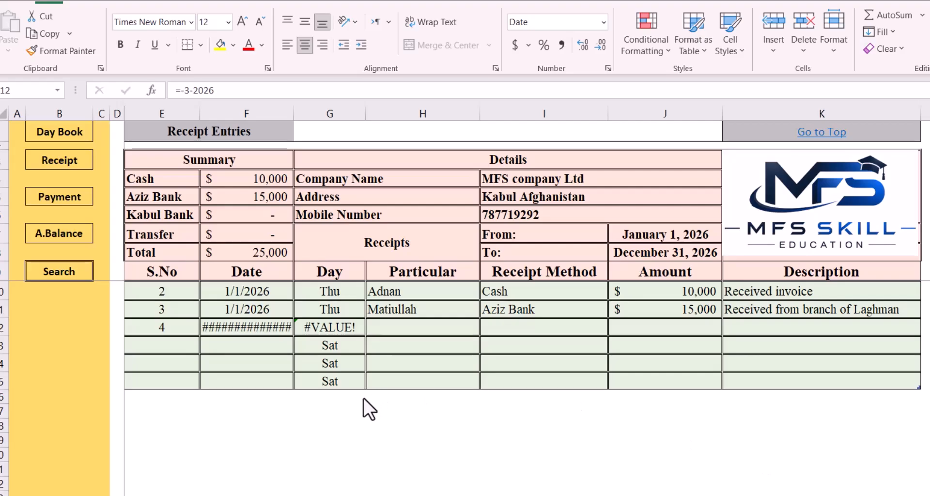
click(240, 328)
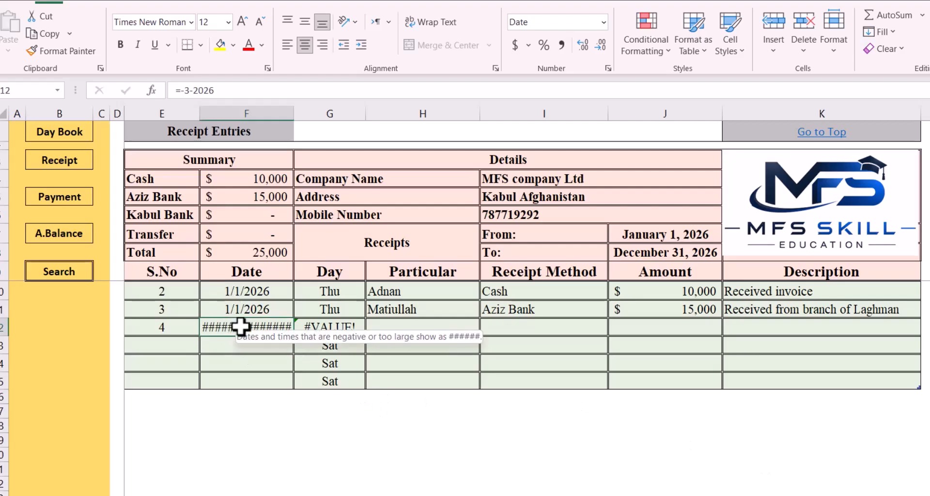
key(Delete)
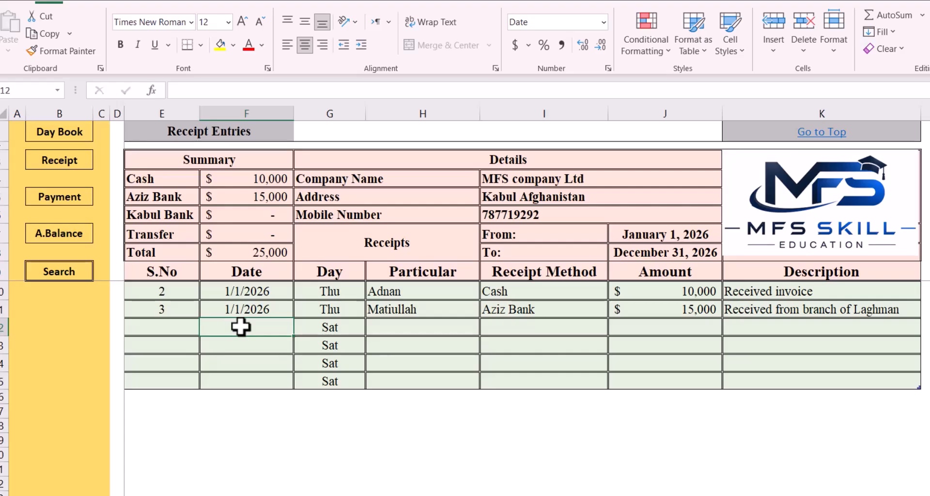
In the first blank receipt row, enter the date 01-03-2026 and the payer's name as the particular
text(01-03-)
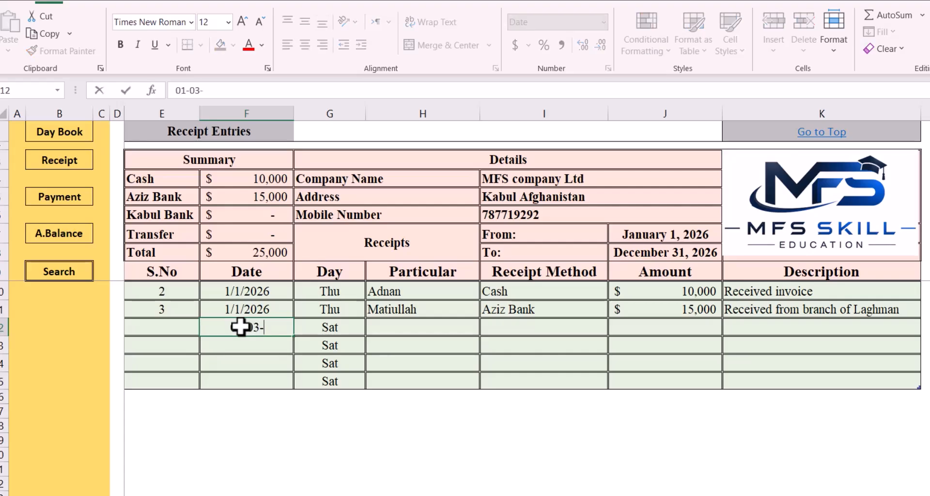
text(2026)
key(Tab)
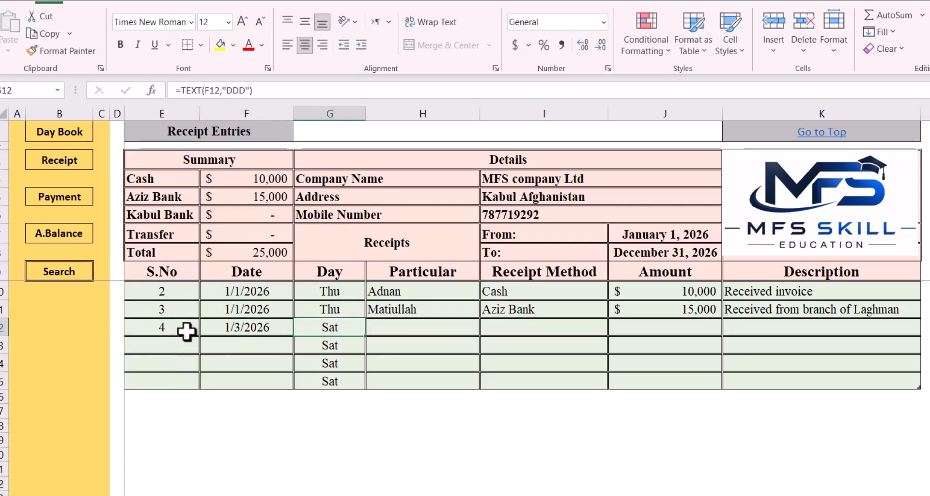
click(384, 323)
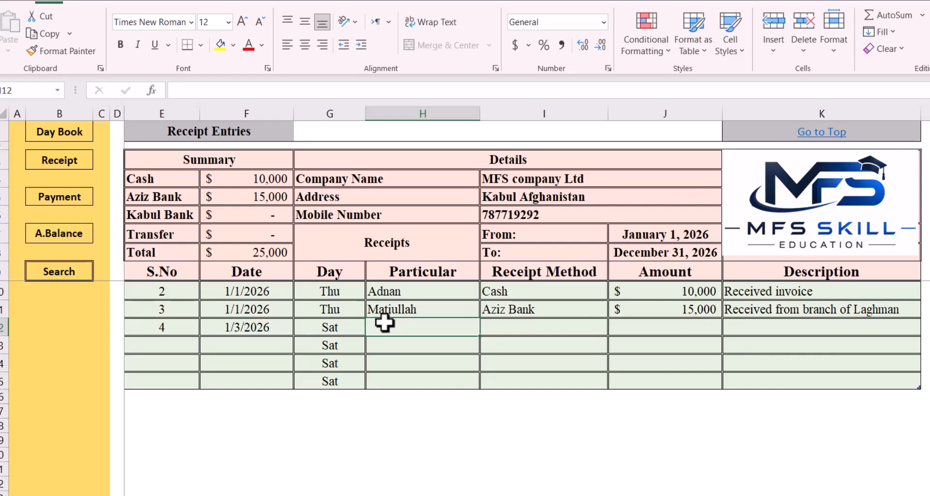
text(Adnan)
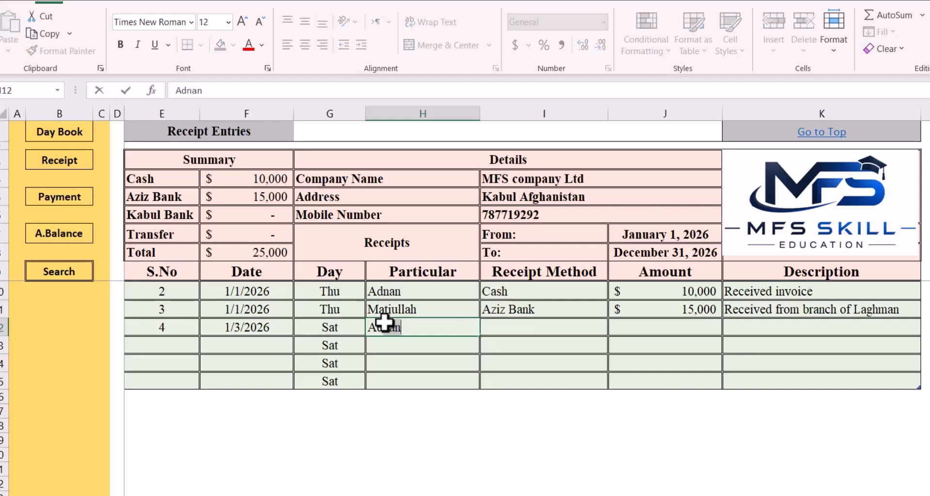
key(Tab)
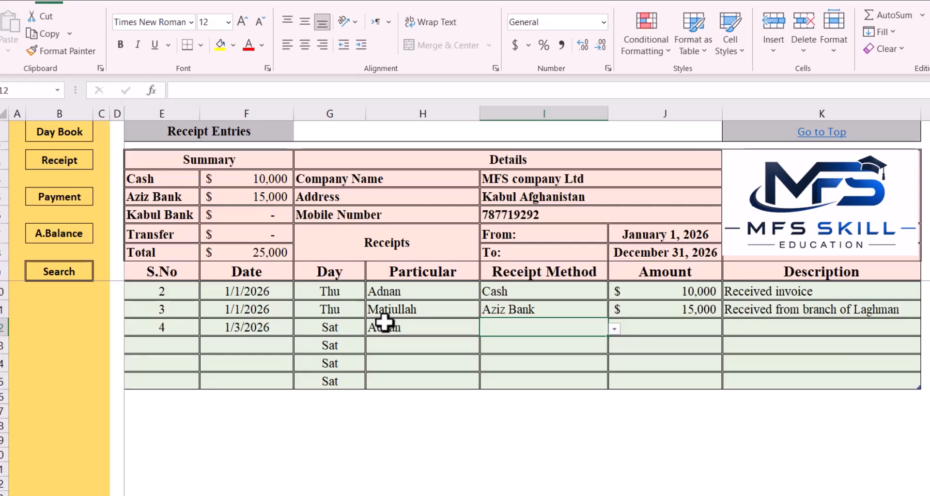
Set the new receipt entry's method to Kabul Bank and its amount to 12,000
click(613, 330)
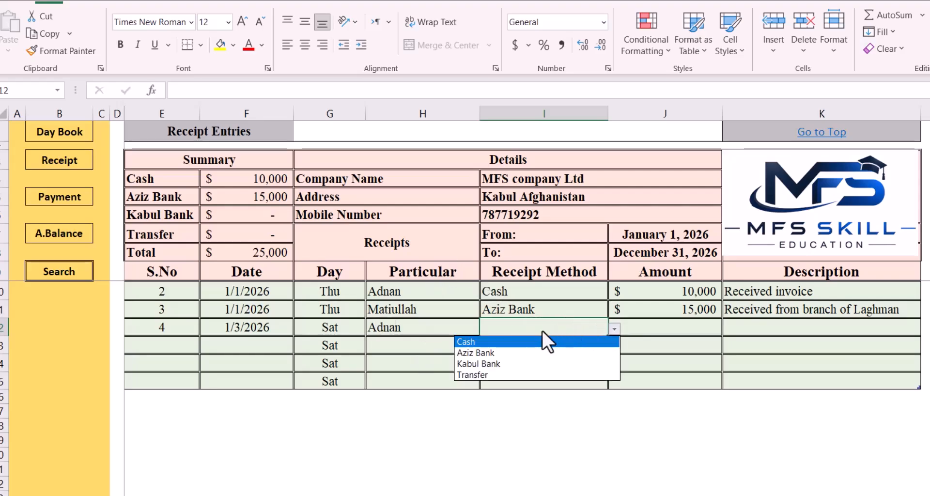
click(519, 365)
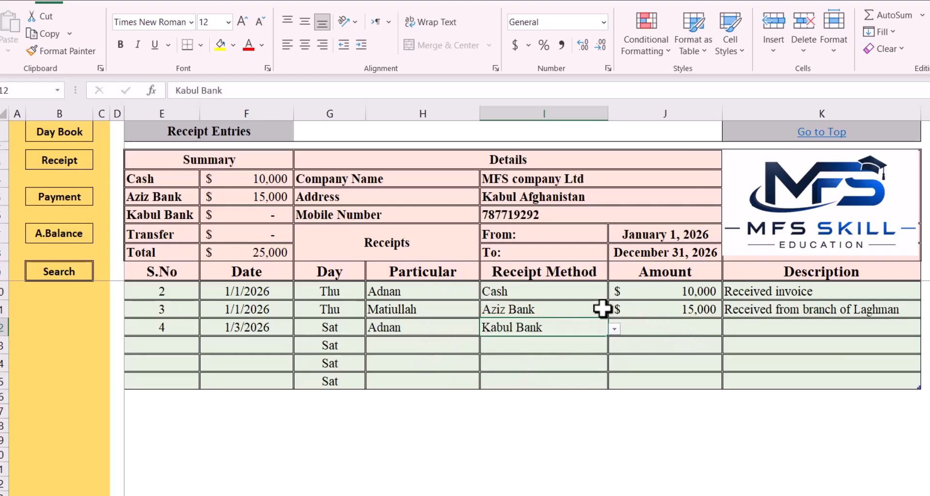
click(661, 327)
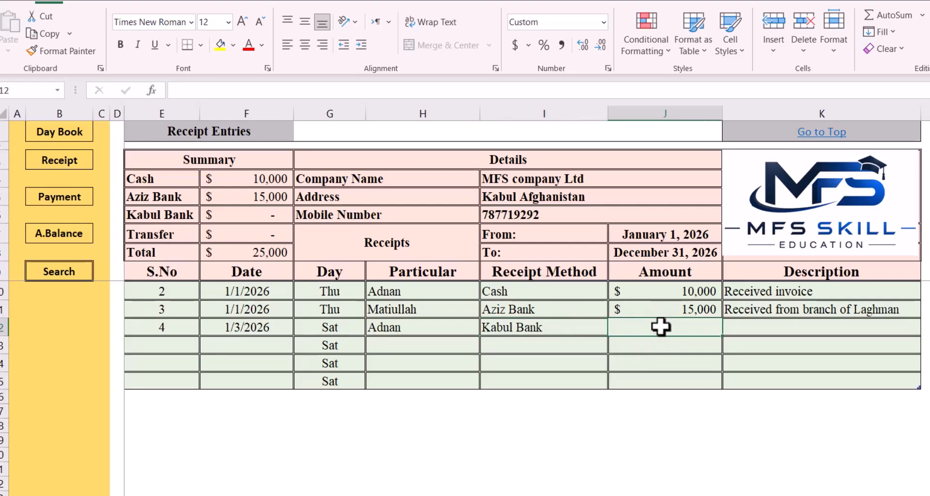
text(12)
key(Return)
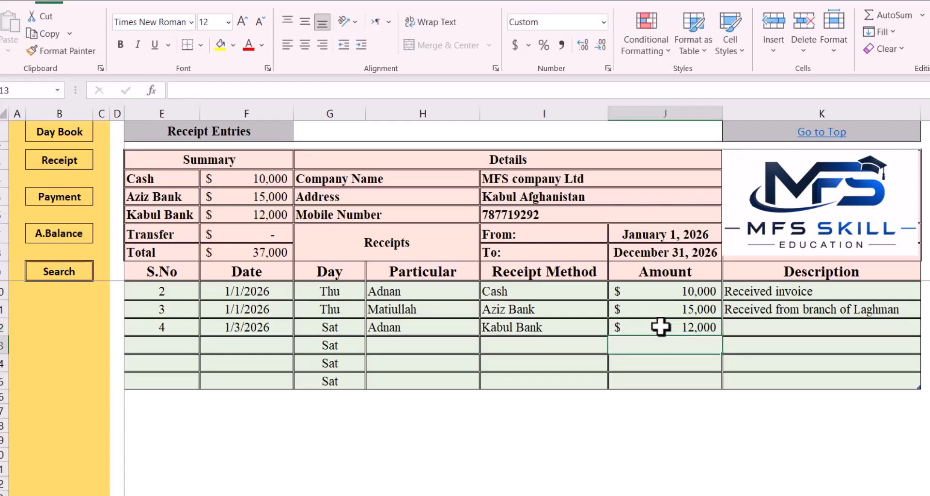
Inspect the Kabul Bank and Total formulas in the Receipt sheet's Summary block
click(238, 214)
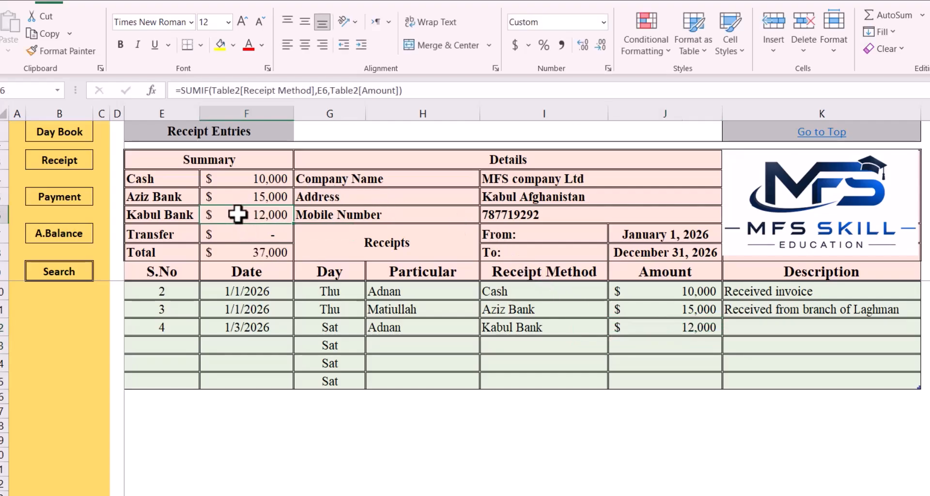
click(238, 253)
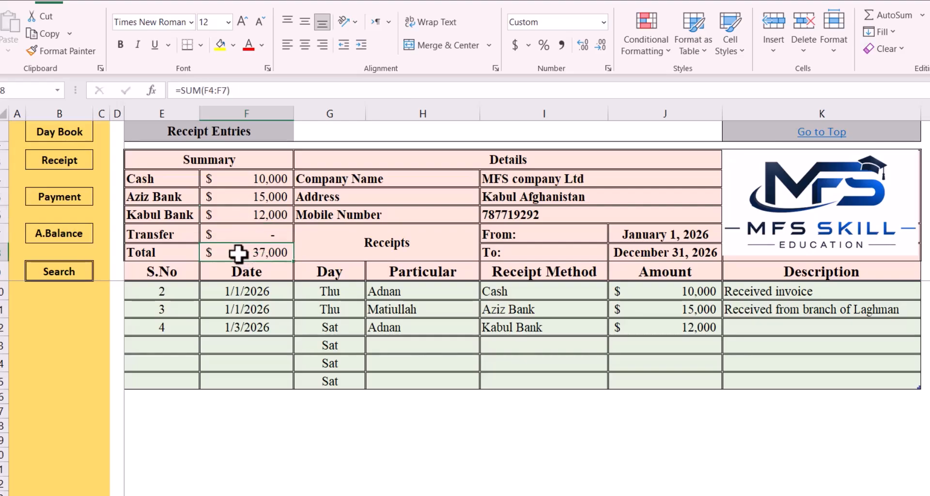
double_click(239, 253)
key(Return)
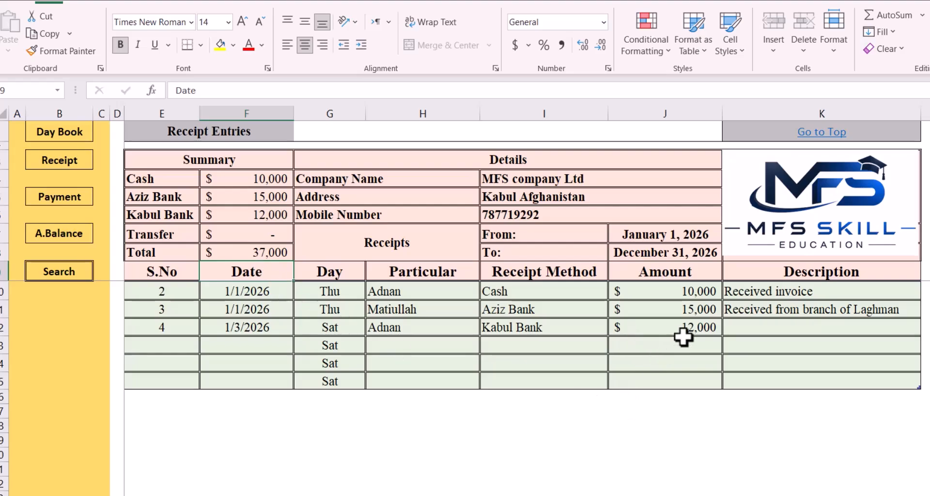
click(766, 327)
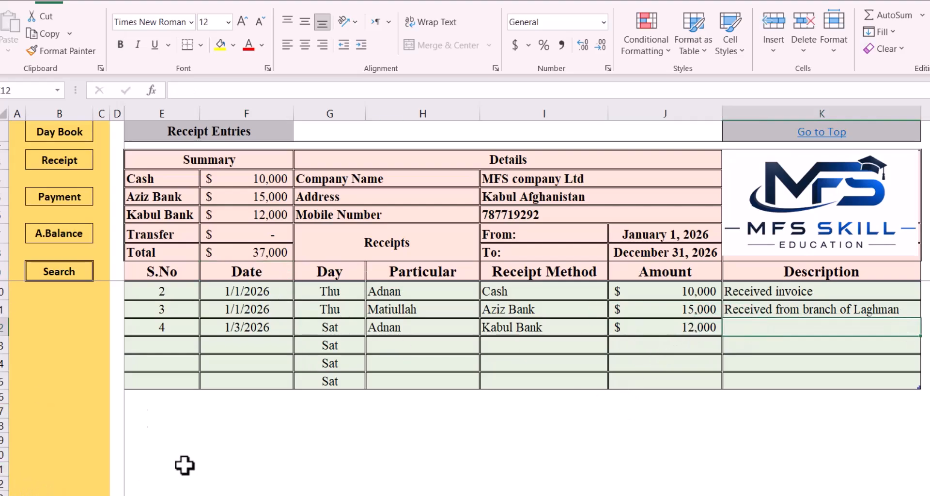
In the Payment sheet's first blank row, enter the date 1/4/2026 and the payee's name as the particular
click(67, 203)
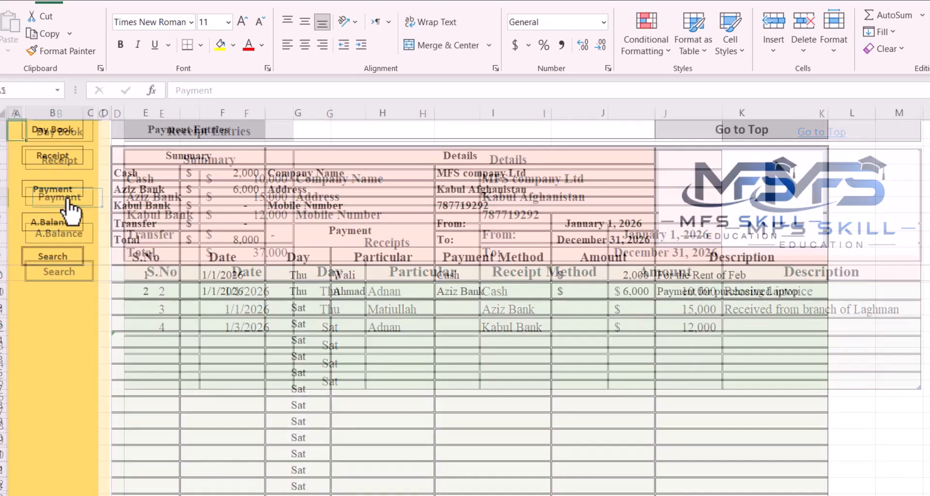
click(244, 308)
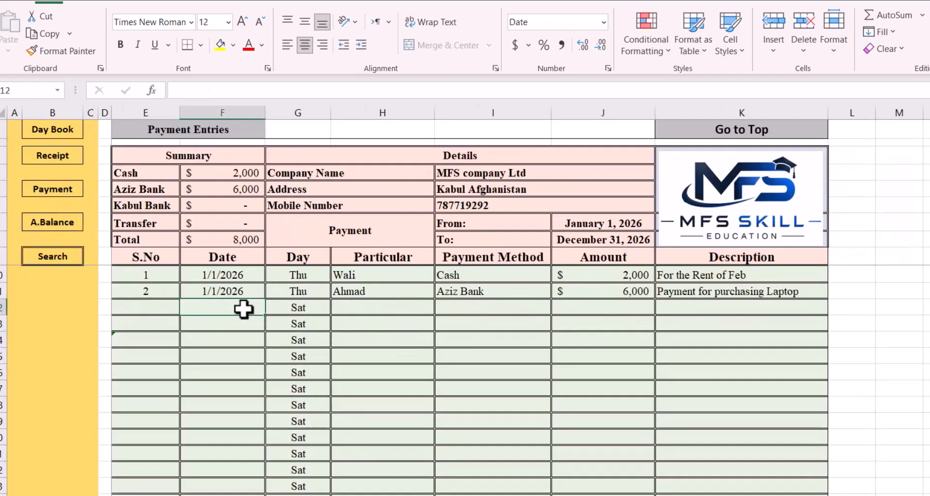
text(0)
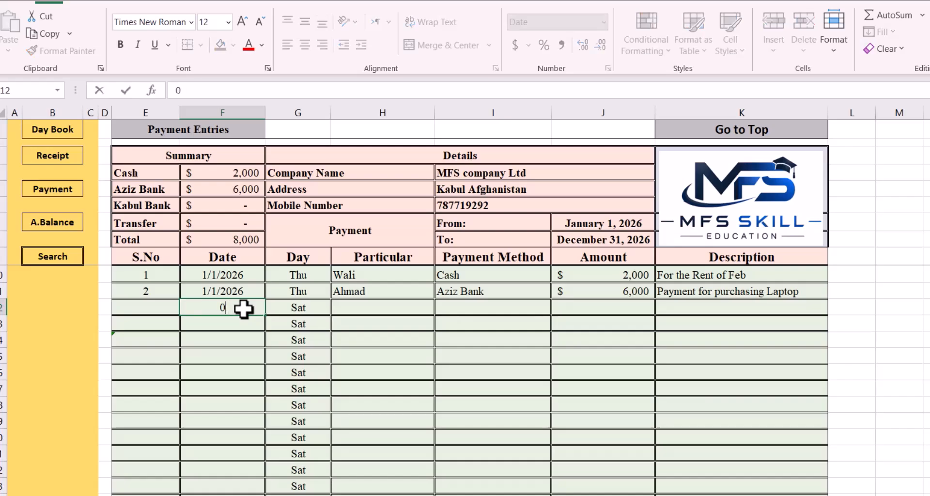
text(1-04-2026)
key(Tab)
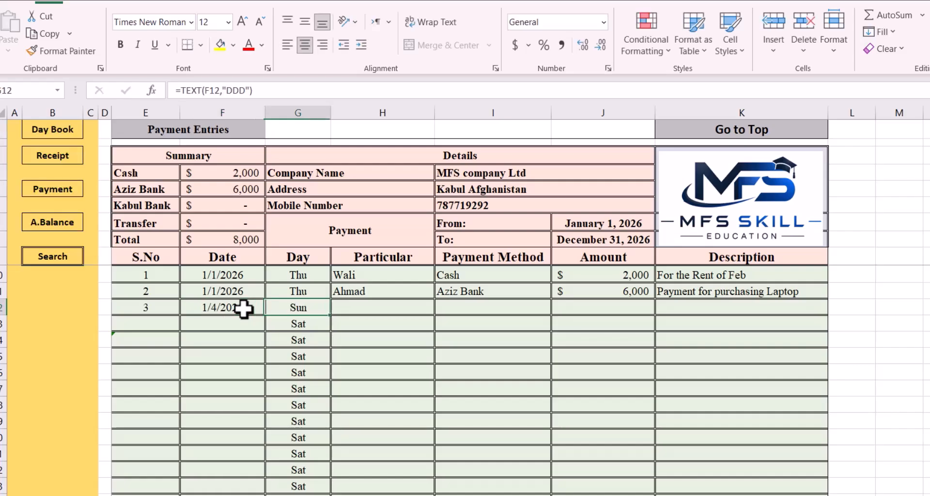
click(368, 306)
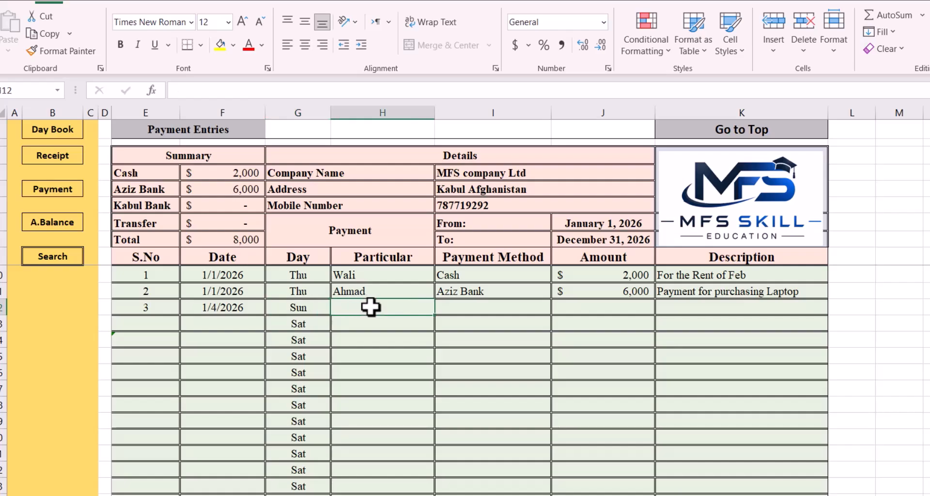
text(Sami)
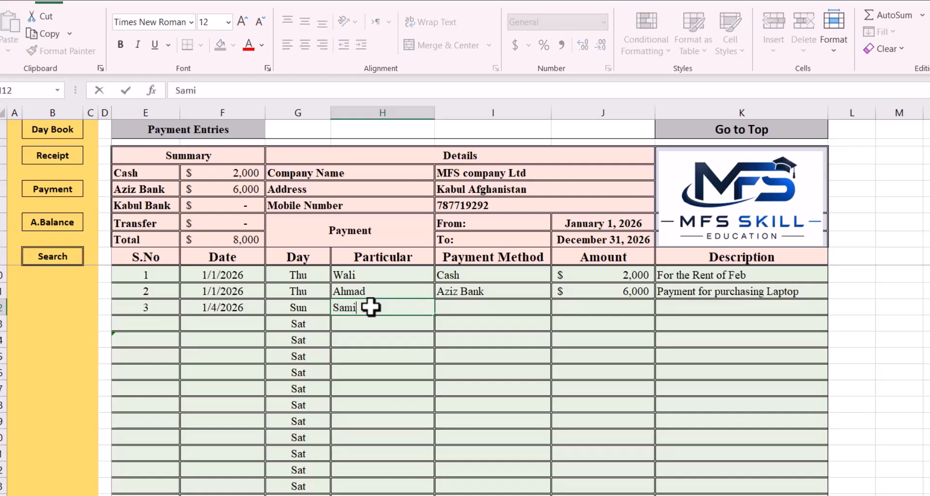
key(Tab)
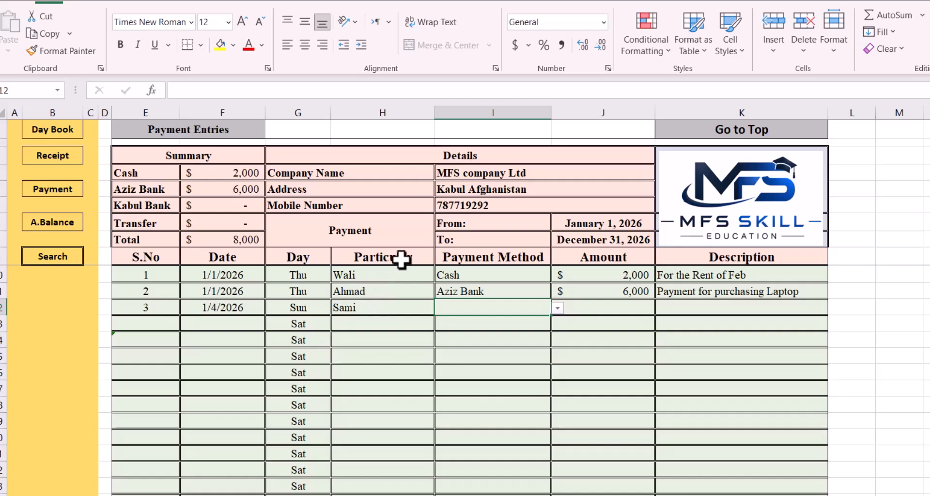
Set the new payment entry's method to Kabul Bank and its amount to 5000, and check the Kabul Bank figure in the Summary block
click(557, 308)
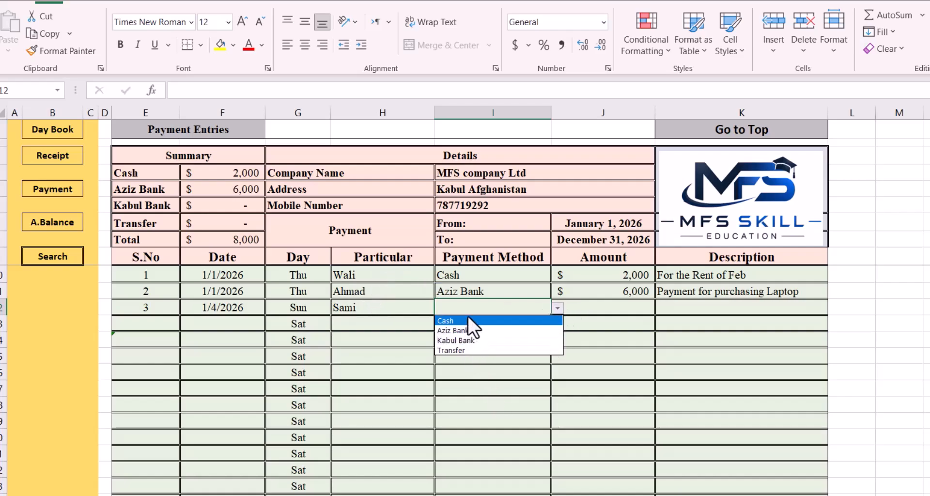
click(466, 342)
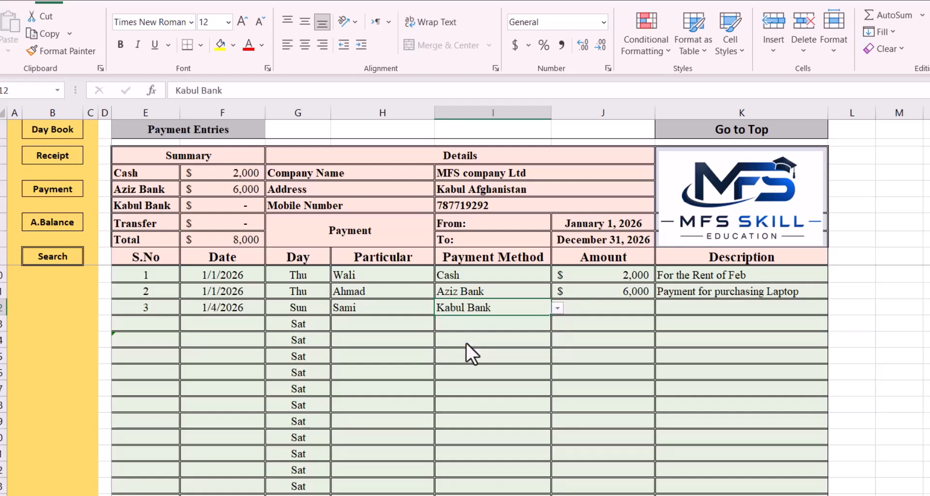
click(609, 304)
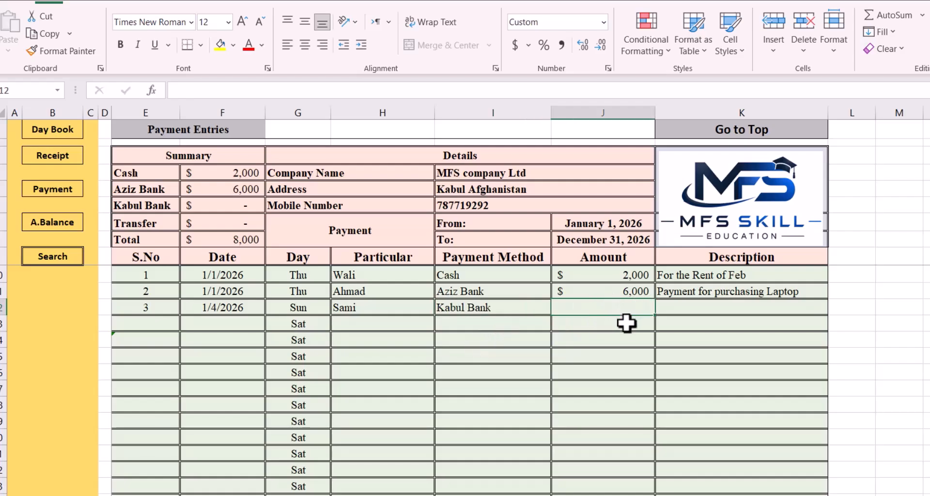
text(5)
text(000)
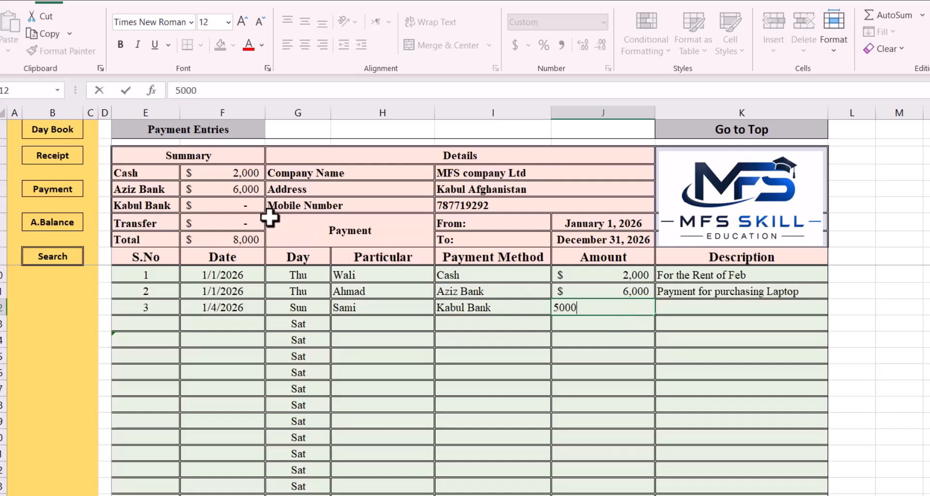
click(581, 346)
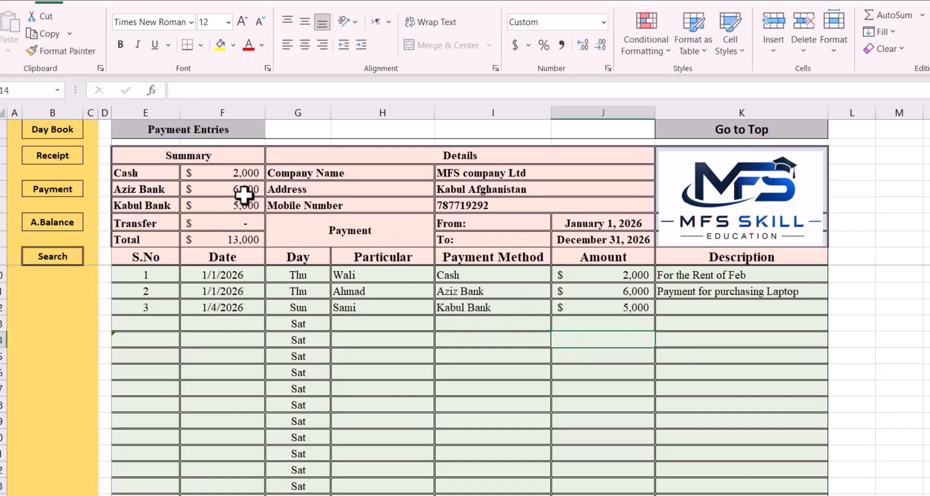
click(228, 203)
click(519, 327)
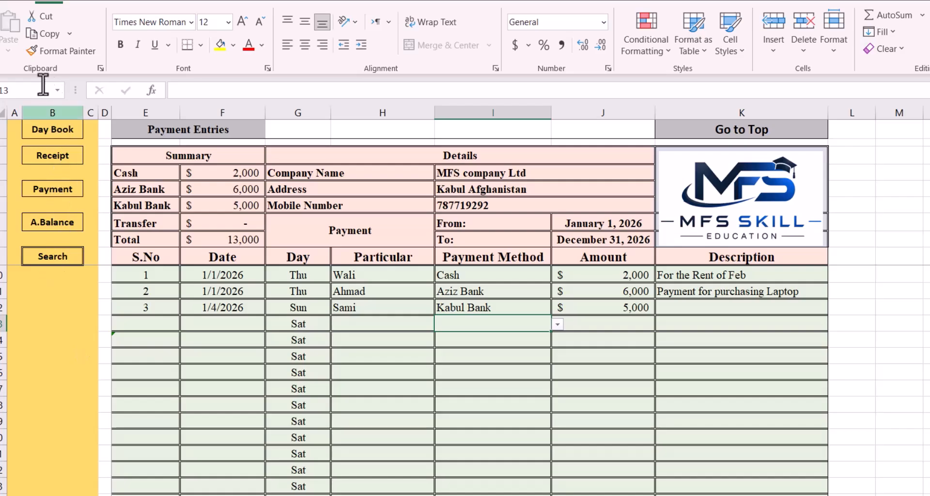
Inspect the receipt amount, payment amount and day balance cells for 1/3/2026 and 1/4/2026 in the Daybook
click(58, 132)
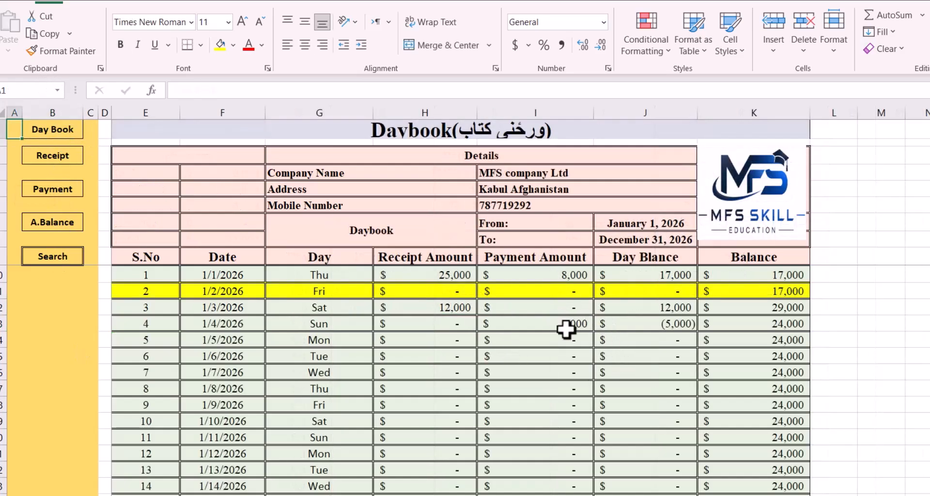
click(446, 307)
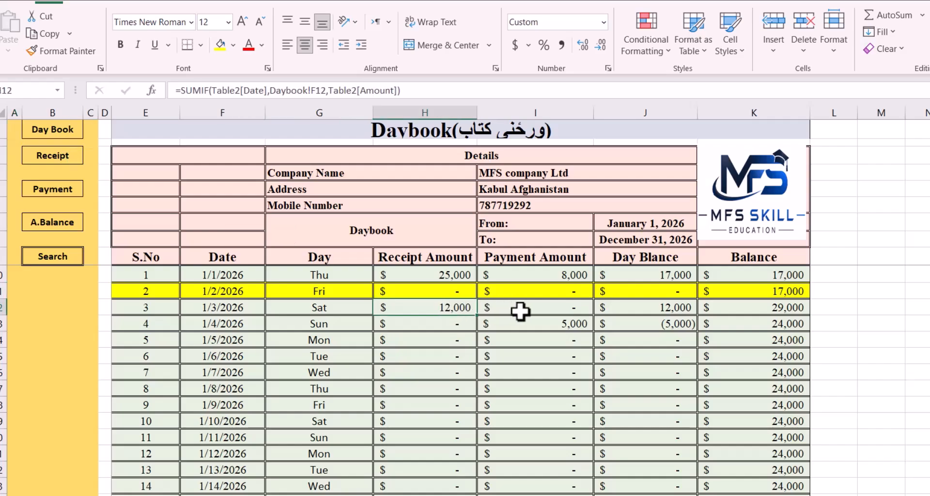
click(630, 310)
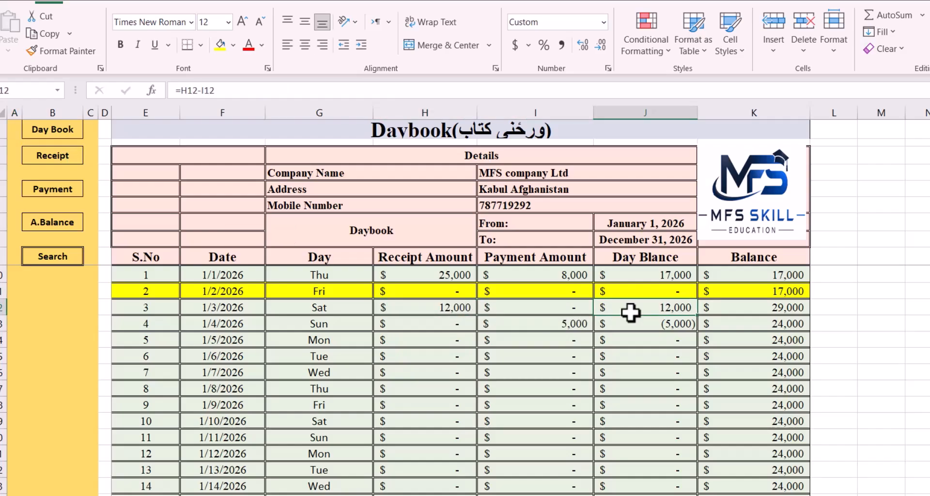
click(565, 326)
click(642, 328)
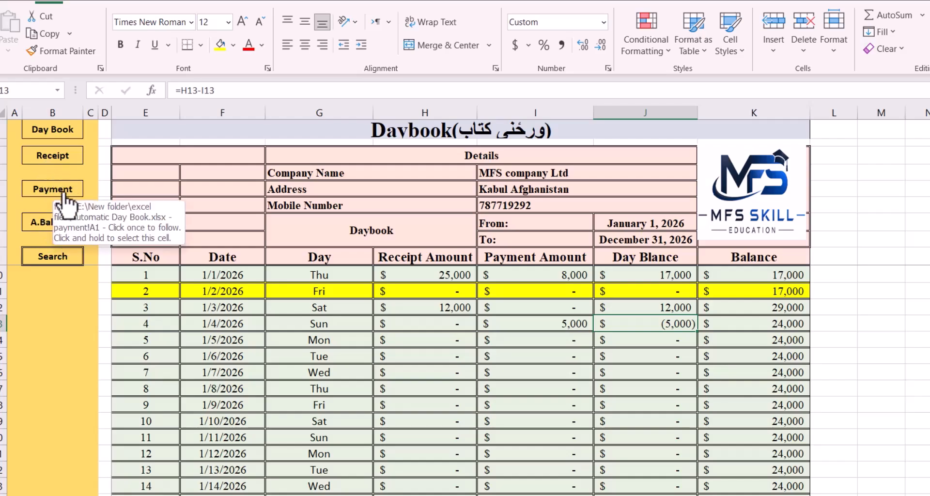
click(436, 323)
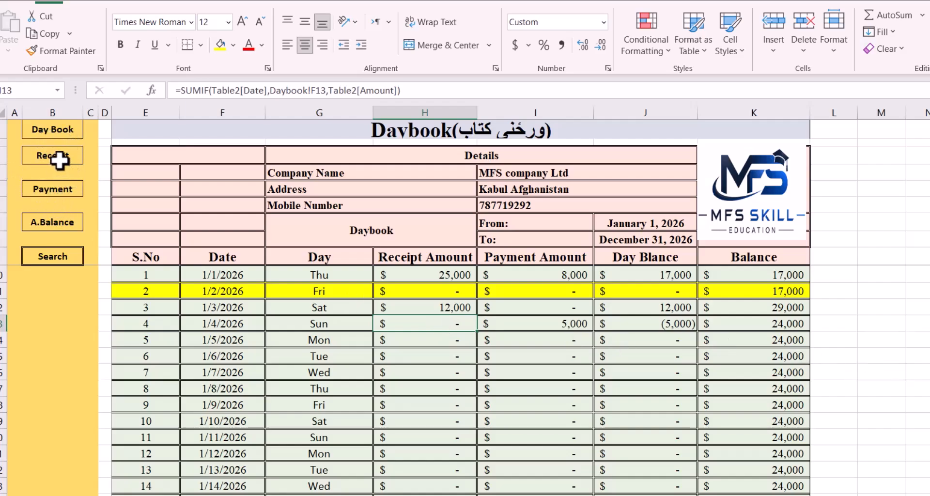
In the Payment sheet, change the third entry's date to 1/3/2026
click(59, 192)
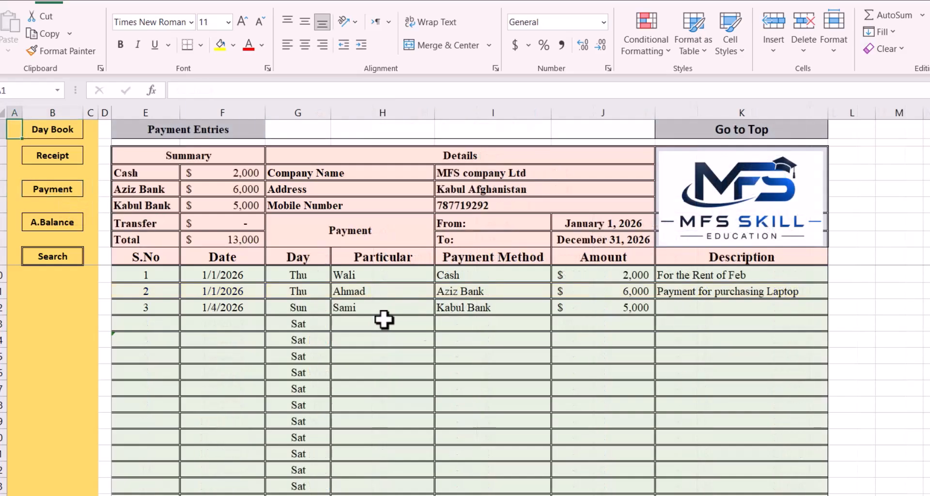
double_click(217, 307)
key(BackSpace)
text(3)
key(Return)
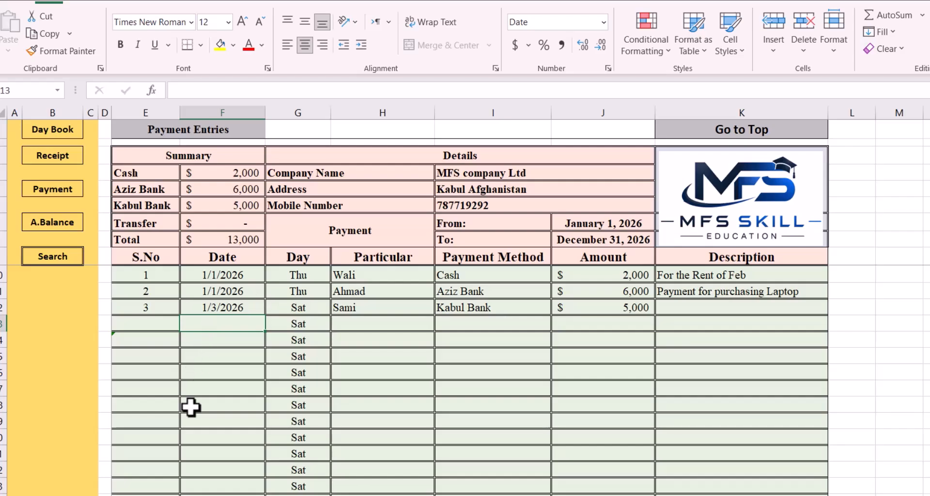
Check the Daybook's receipt, payment and day balance cells for 1/3/2026, and the Kabul Bank figure in the available balance sheet
click(58, 138)
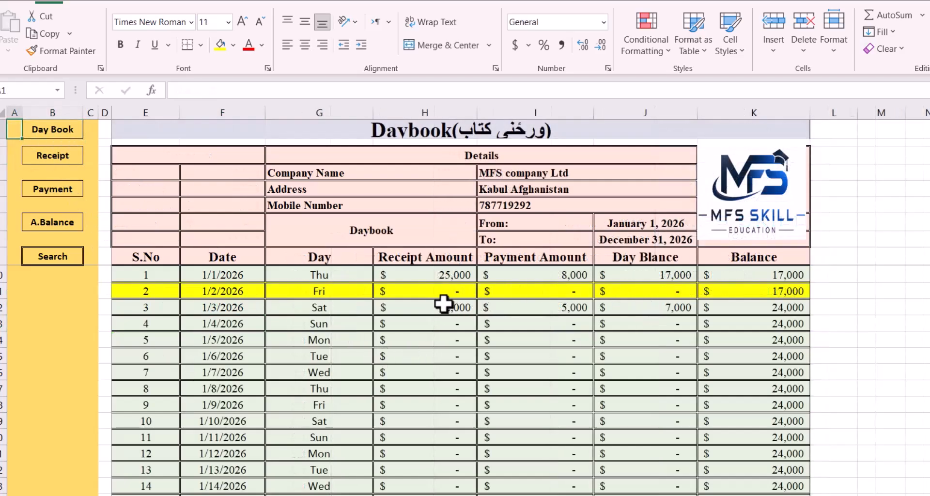
click(443, 304)
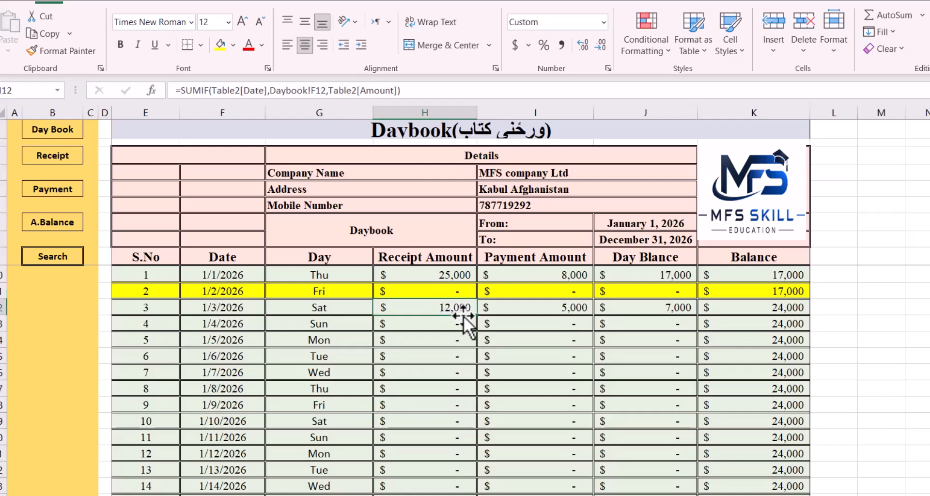
click(553, 310)
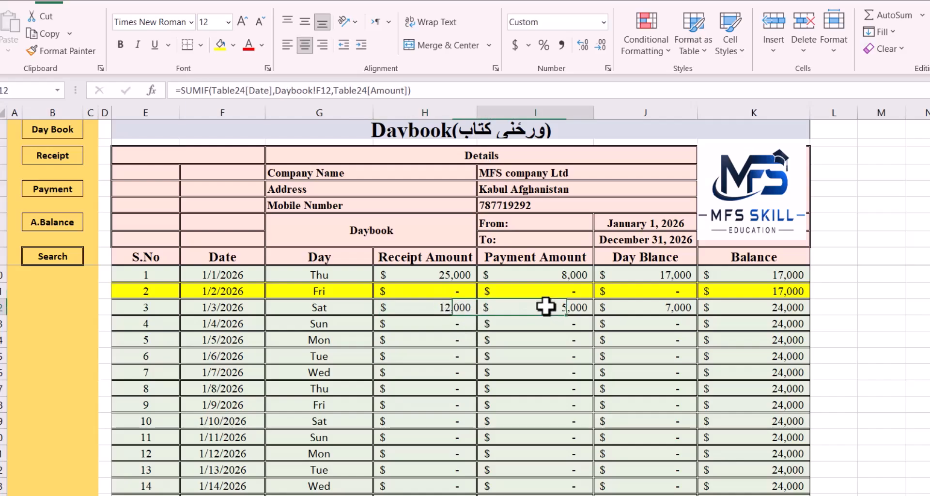
click(656, 312)
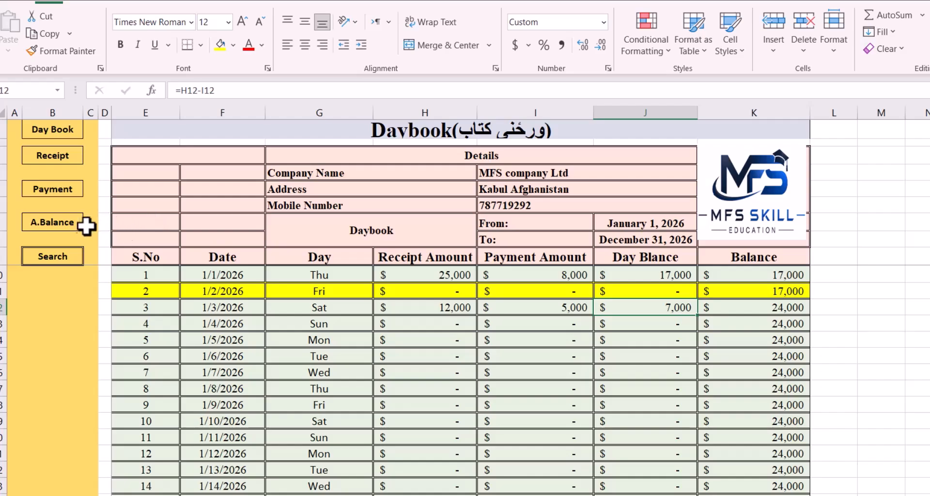
click(62, 226)
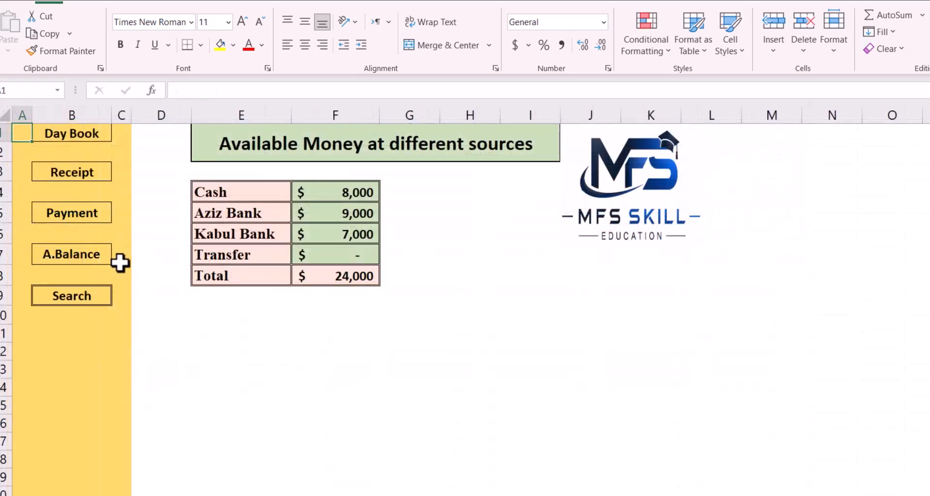
click(318, 235)
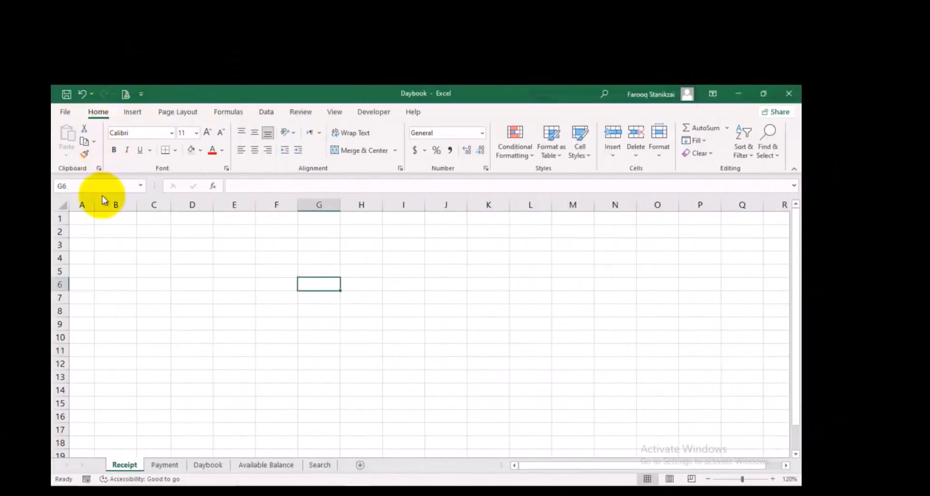
In the blank Daybook workbook's Receipt sheet, fill columns A to C with the light blue-grey colour
drag(82, 204, 141, 202)
click(191, 150)
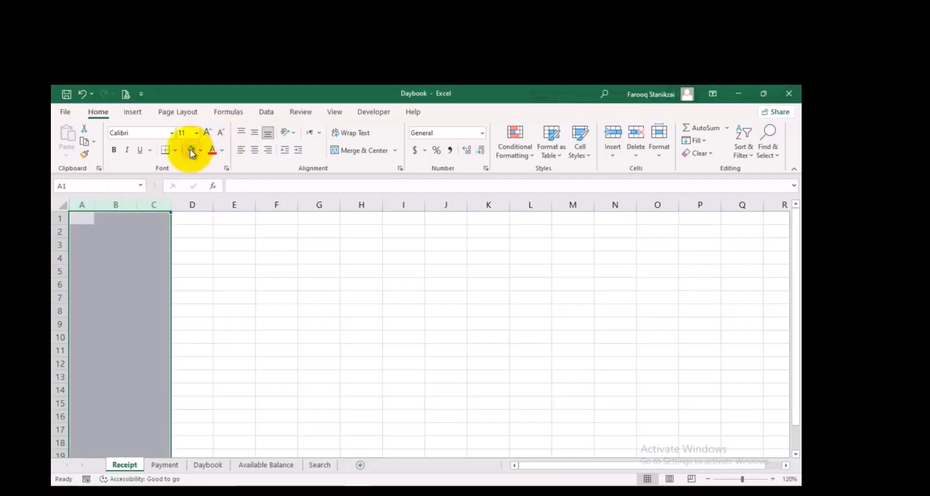
click(141, 274)
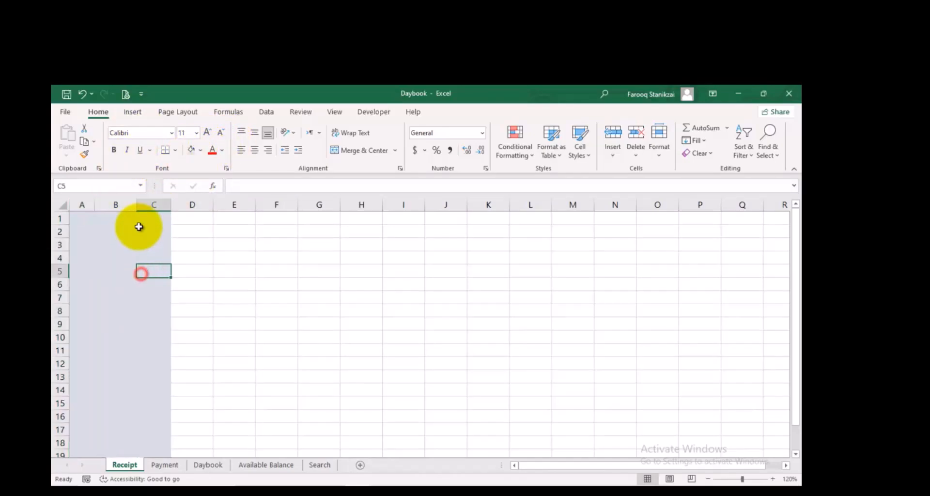
Narrow columns A and C together so they form slim margins on either side of column B
click(87, 203)
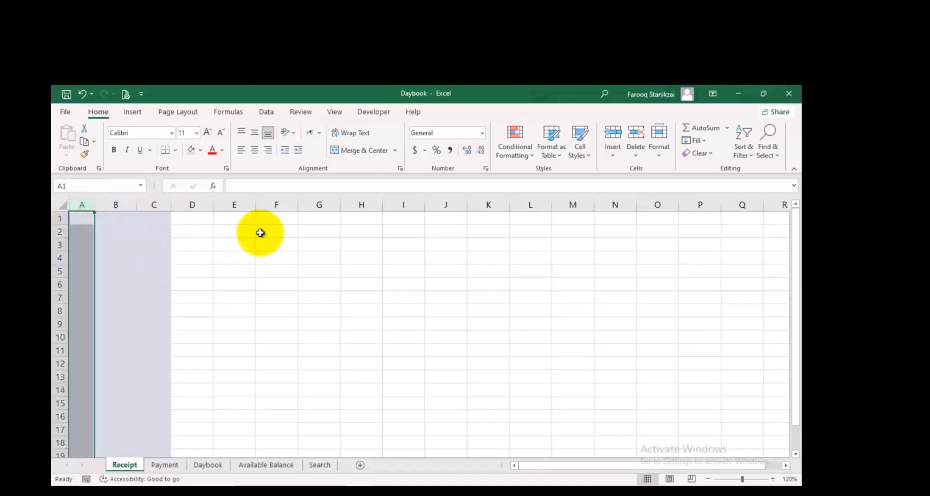
ctrl+click(156, 204)
drag(167, 203, 141, 206)
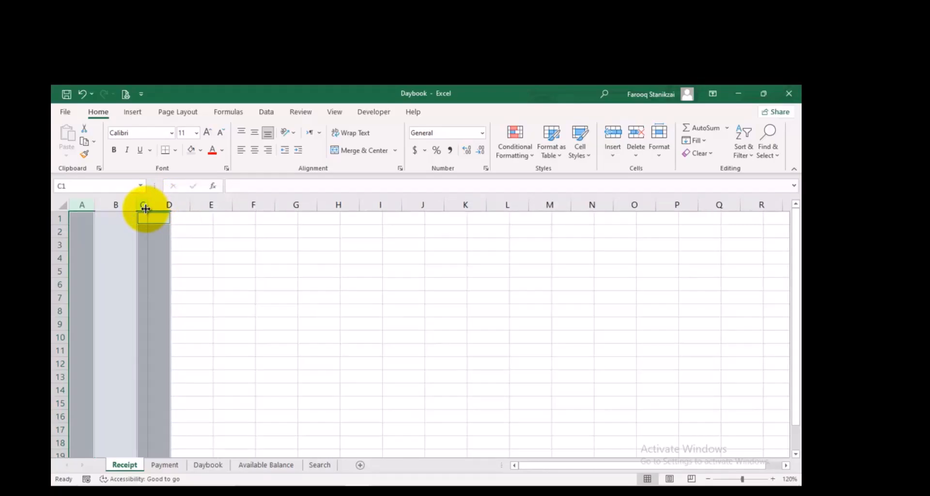
Enter the navigation labels Receipt in B1 and Payment in B3
click(106, 221)
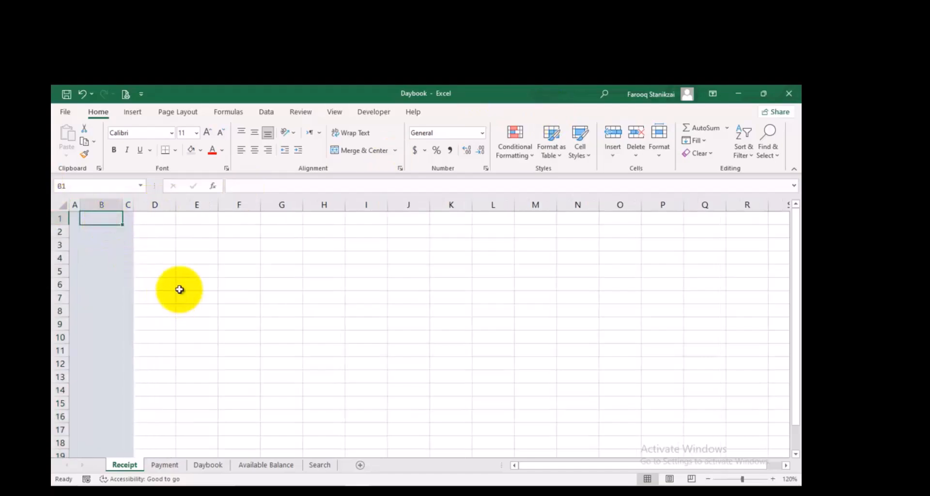
text(Rece)
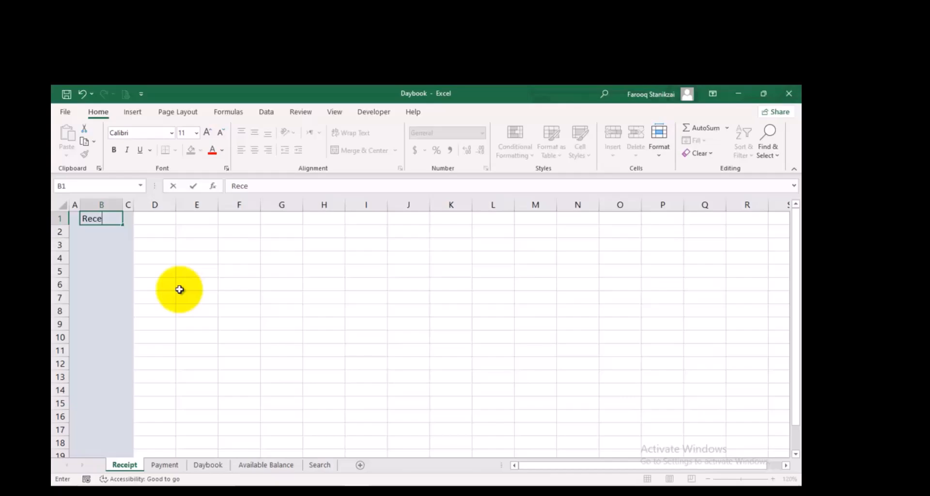
key(Return)
key(Return)
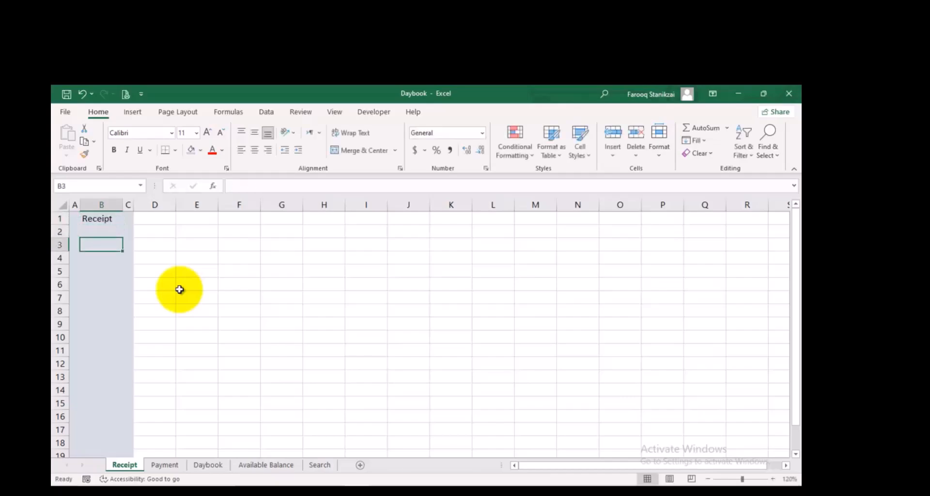
text(Payme)
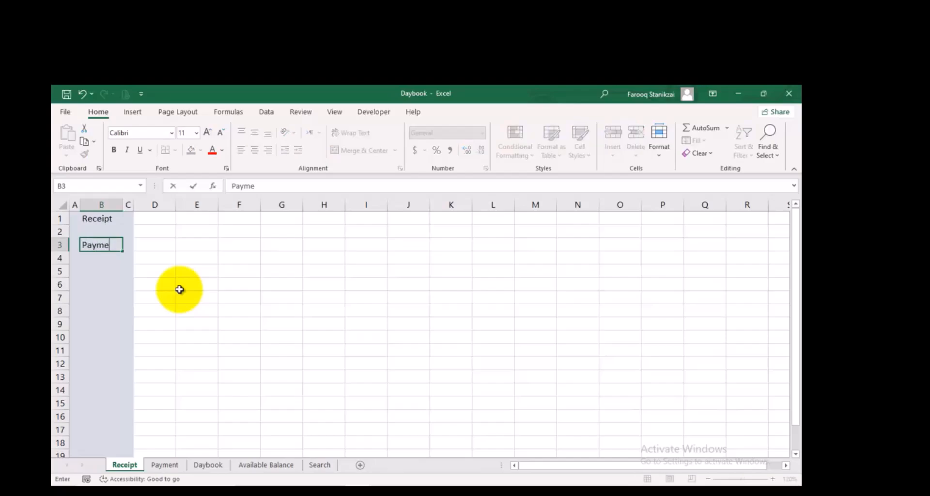
key(Return)
key(Return)
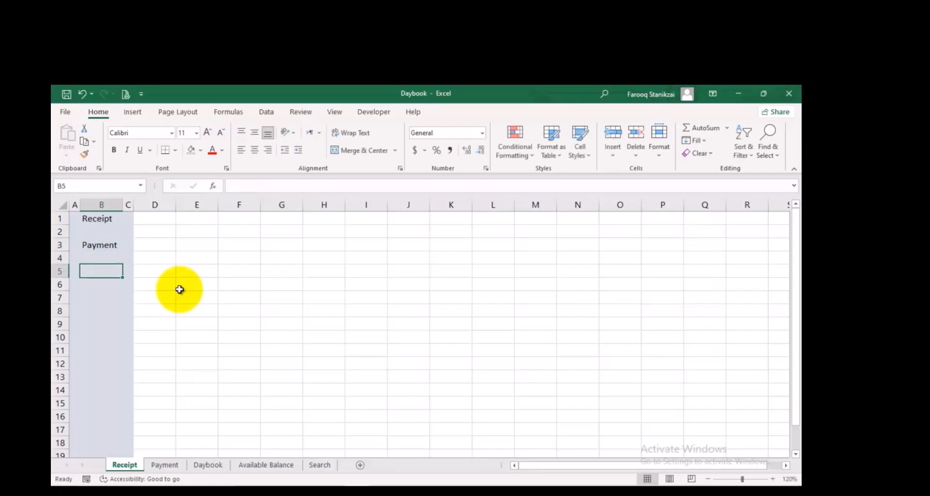
Enter the remaining navigation labels: Daybook in B5, A.Balance in B7 and Search in B9
text(Daybo)
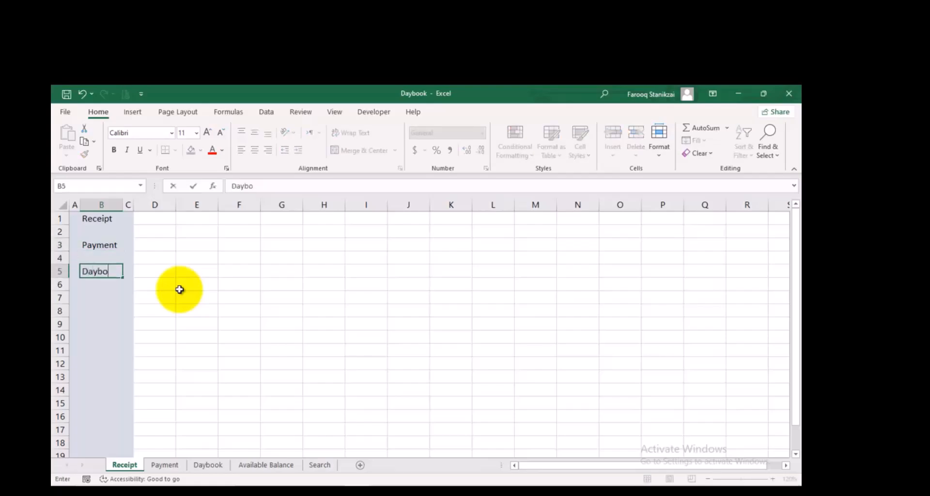
key(Return)
key(Return)
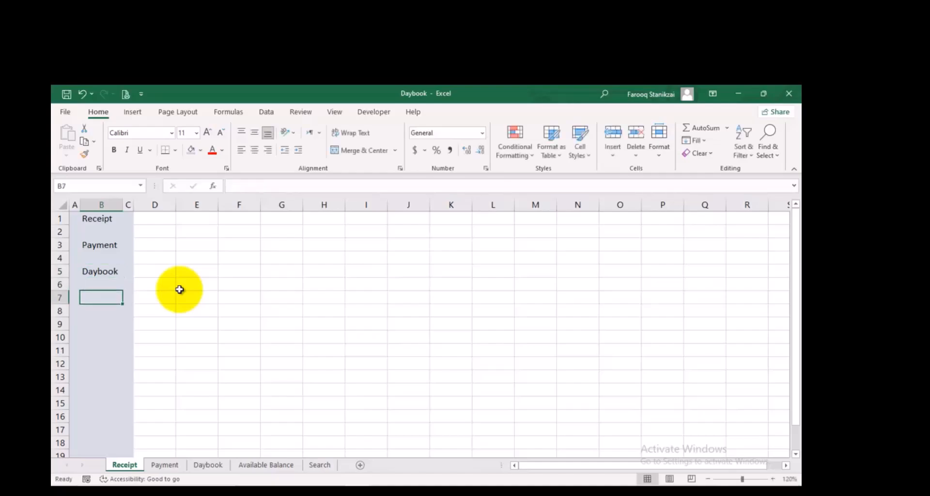
text(A.Balance)
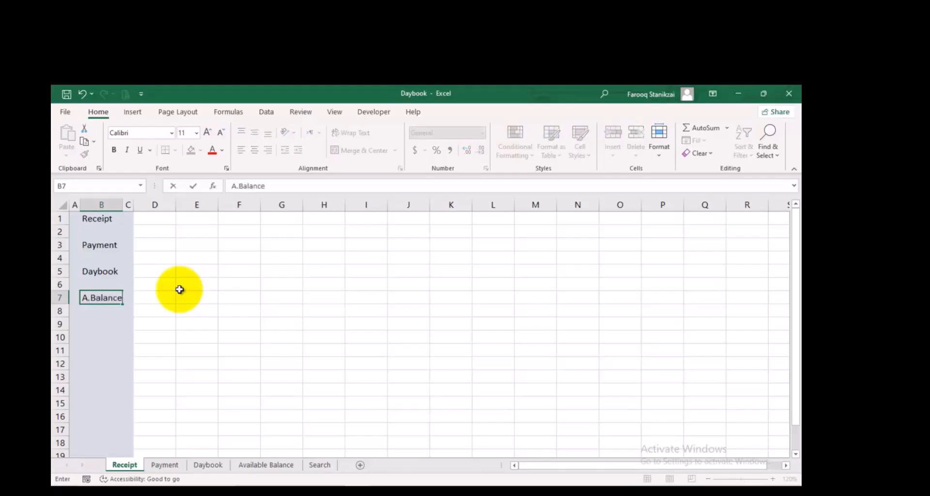
key(Return)
key(Return)
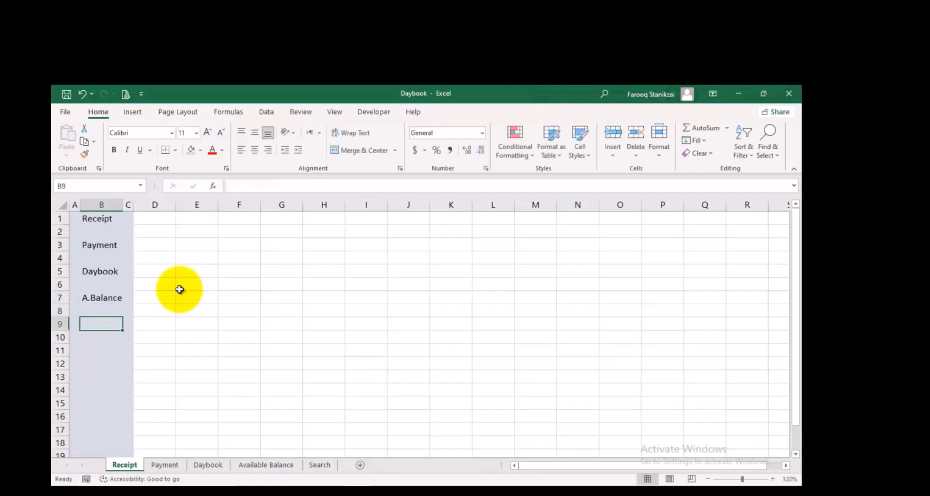
text(Sear)
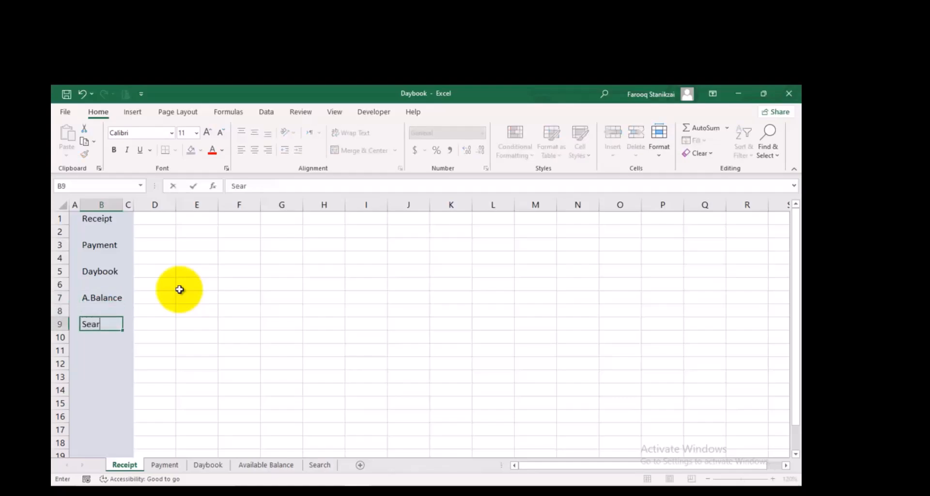
text(ch)
click(164, 248)
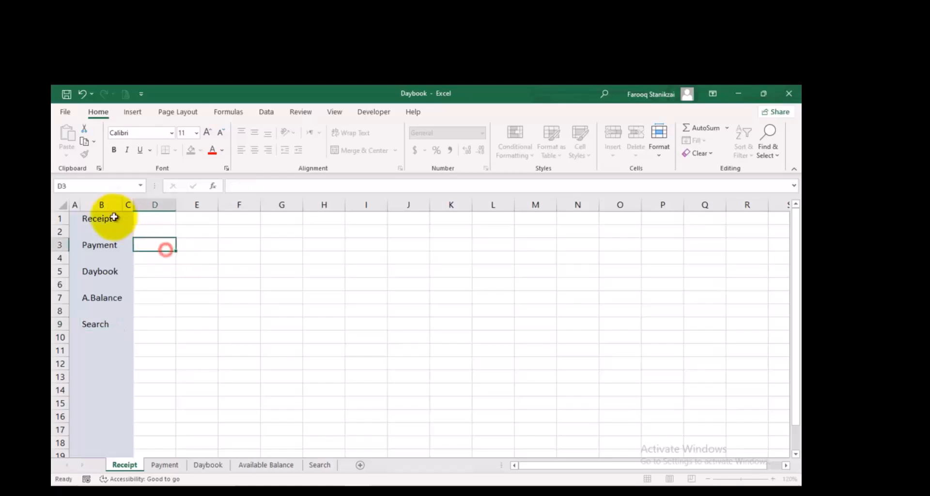
Add borders to the five navigation label cells B1, B3, B5, B7 and B9
click(106, 218)
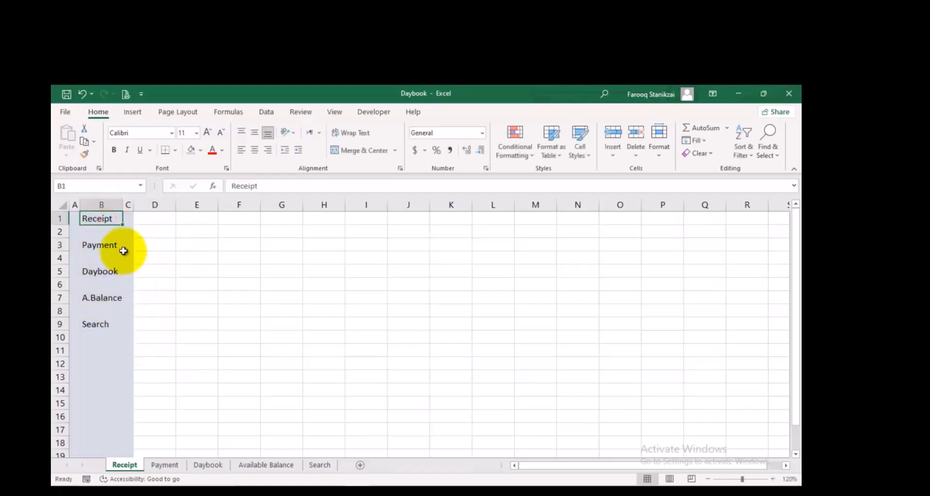
ctrl+click(109, 245)
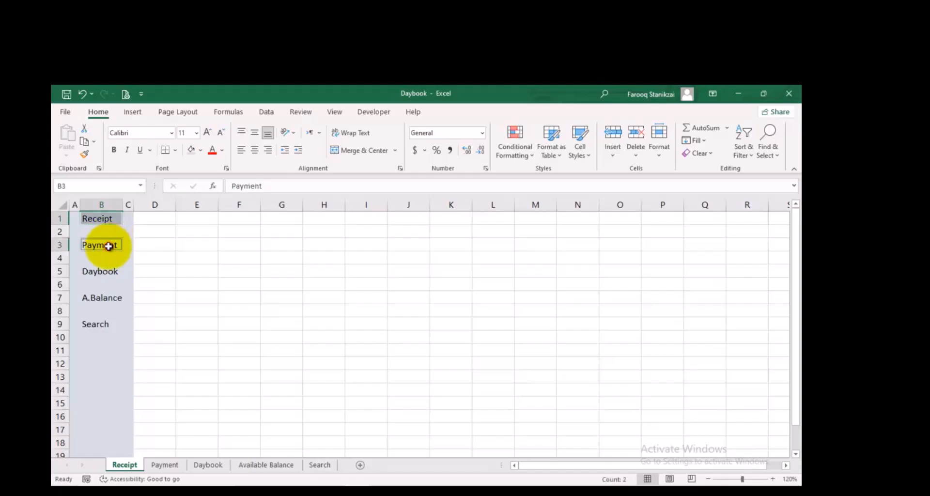
ctrl+click(103, 271)
ctrl+click(109, 298)
ctrl+click(98, 323)
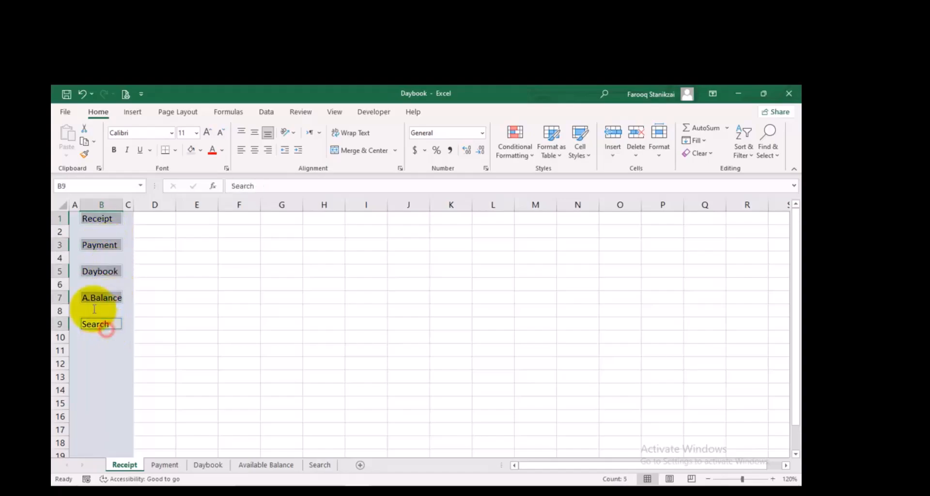
click(177, 151)
click(192, 261)
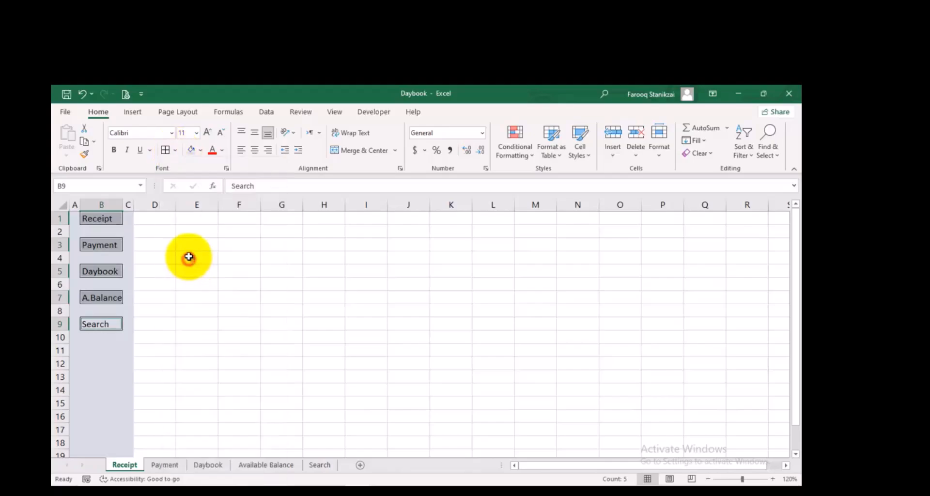
click(194, 323)
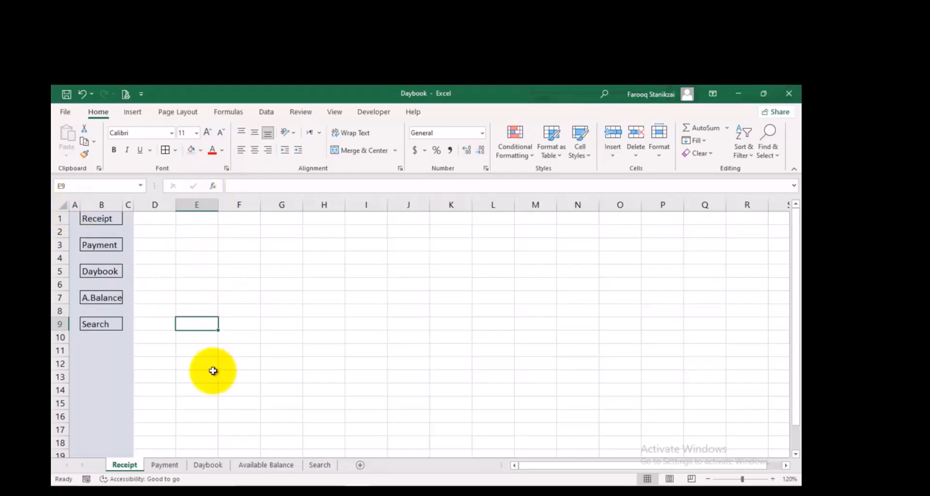
Enter the title Receipt Entries in cell E1 of the Receipt sheet
click(167, 219)
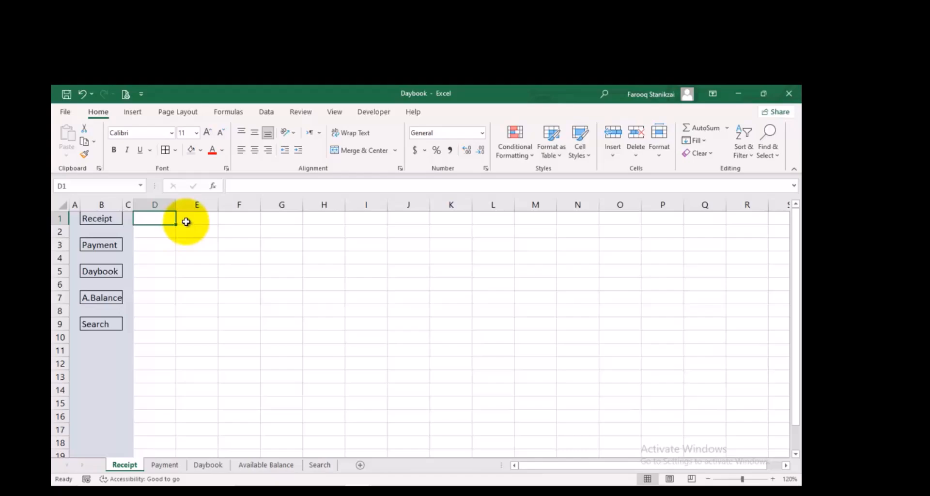
click(185, 222)
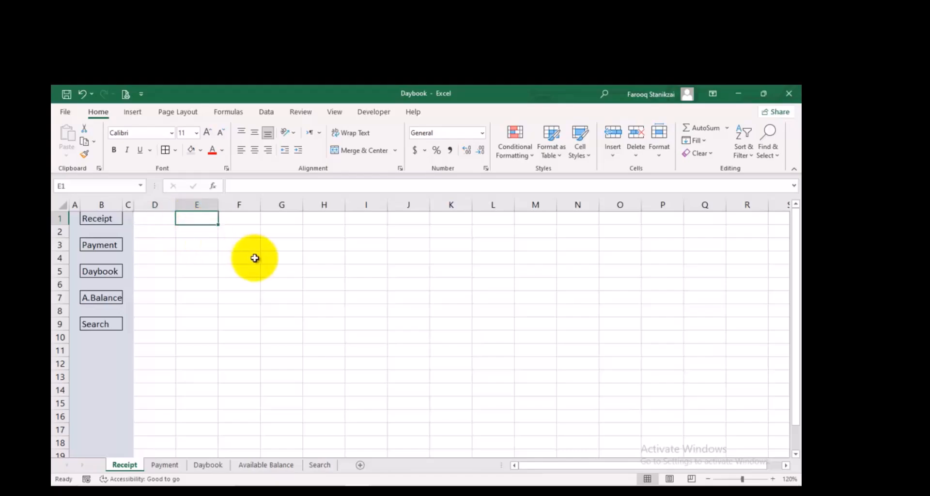
text(Rei)
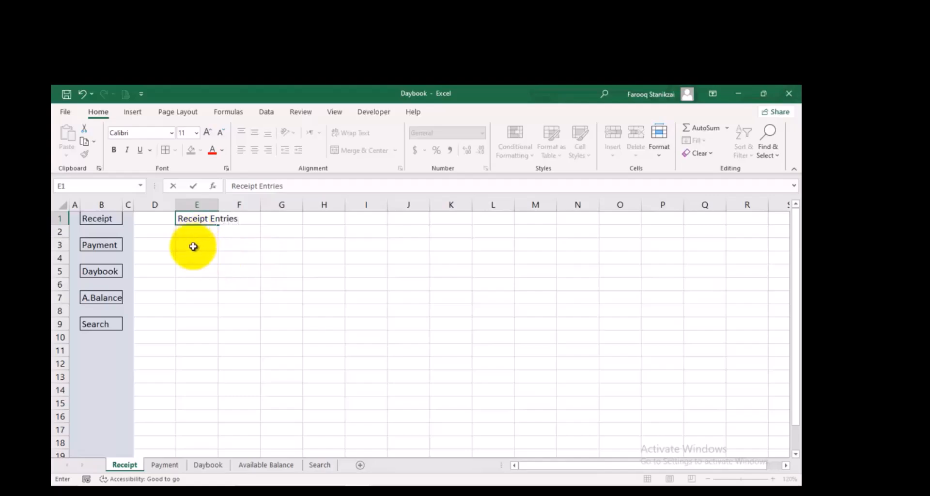
Enter the first four column headings in row 9: S.No in E9, Date in F9, Day in G9 and Particular in H9
click(202, 324)
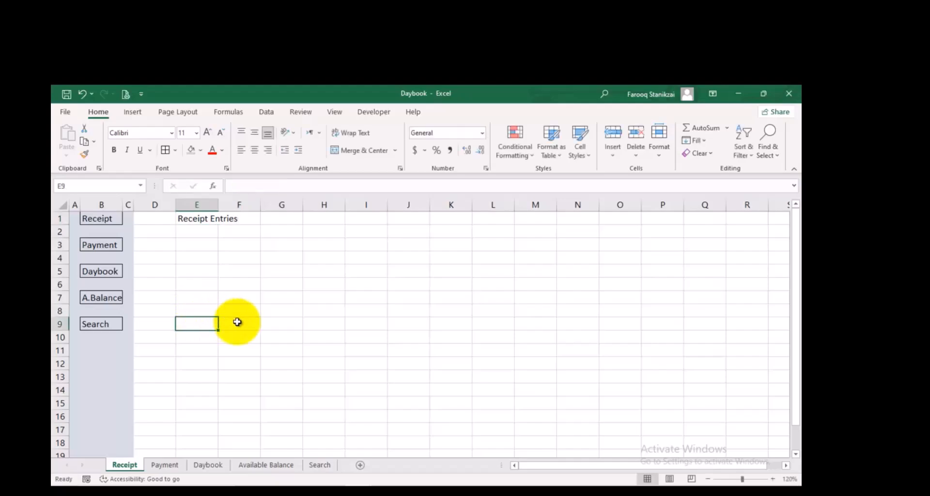
text(S.No)
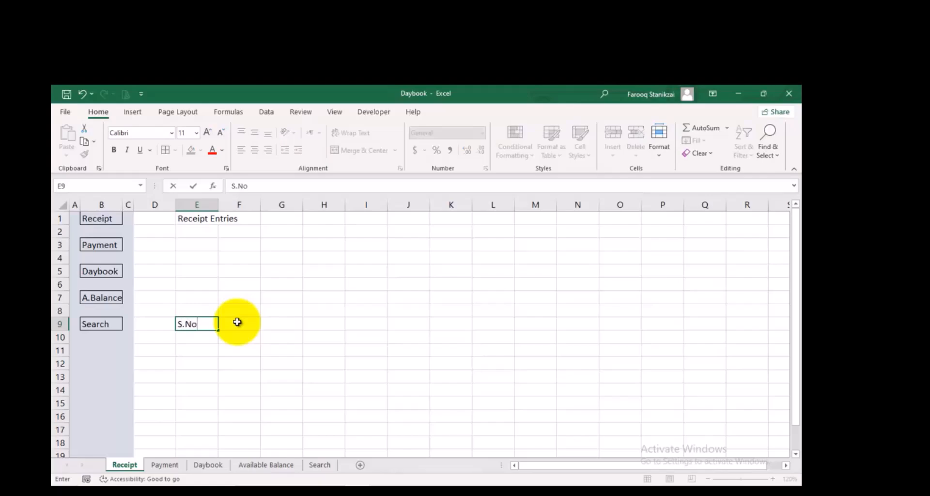
click(237, 323)
text(Daat)
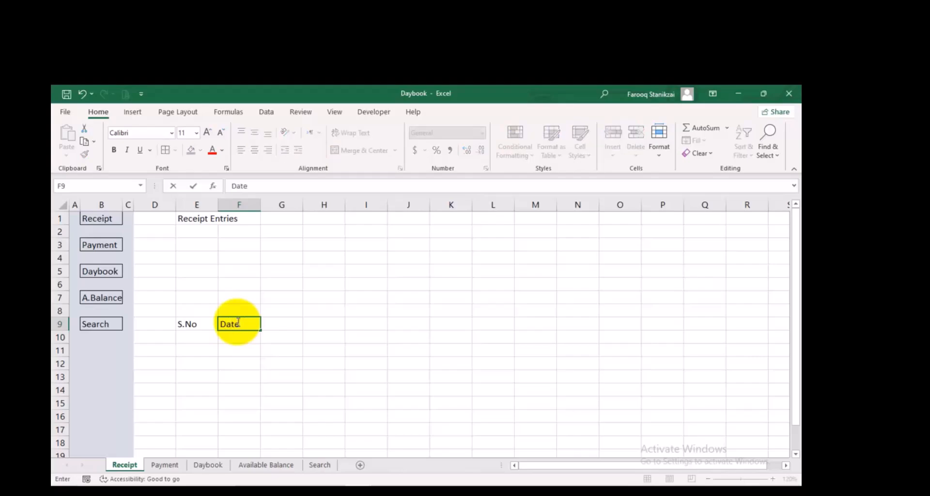
key(Tab)
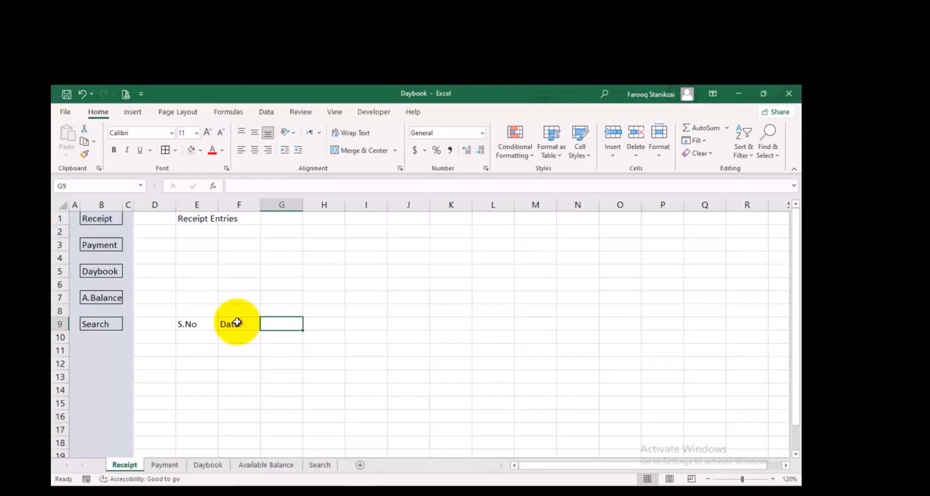
text(Day)
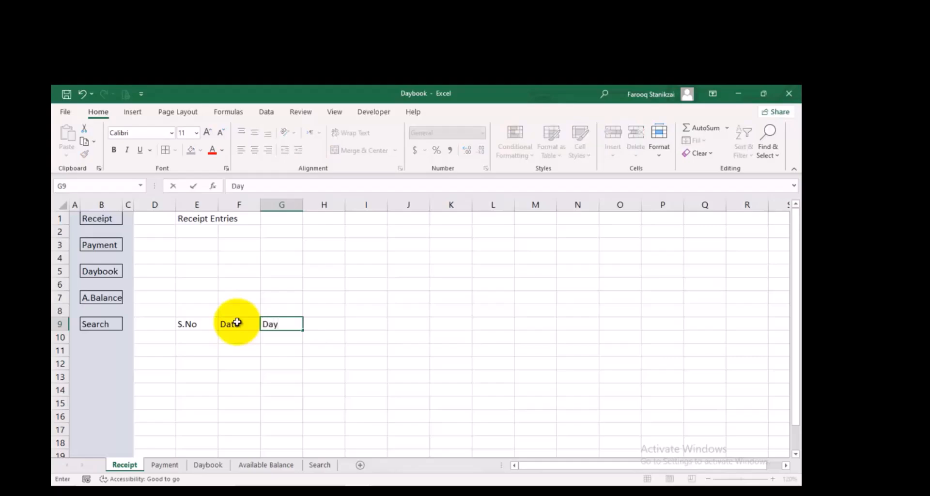
key(Tab)
text(Pa)
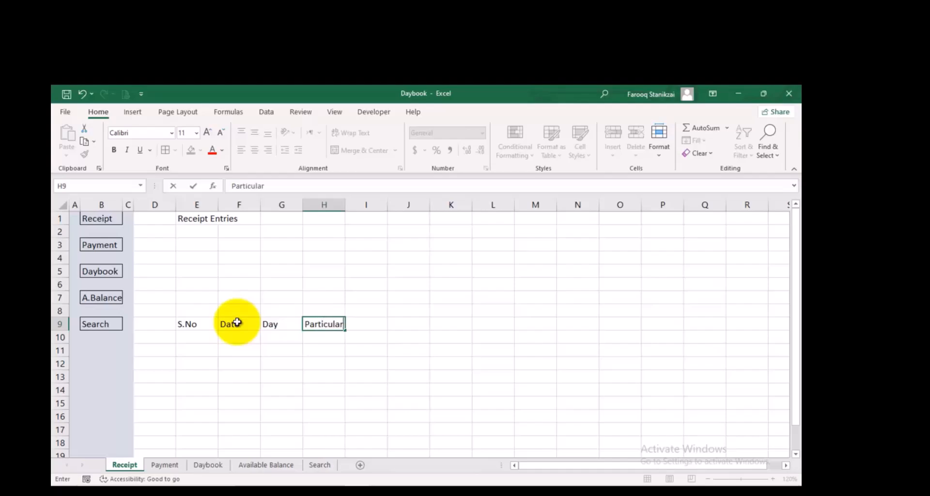
key(Tab)
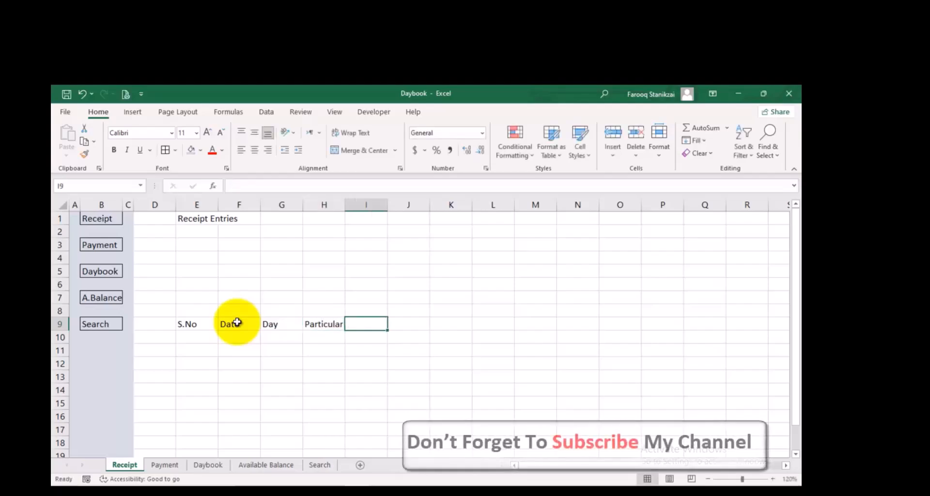
Enter the remaining headings in row 9: Receipt Method in I9, Amount in J9 and Description in K9
text(Re)
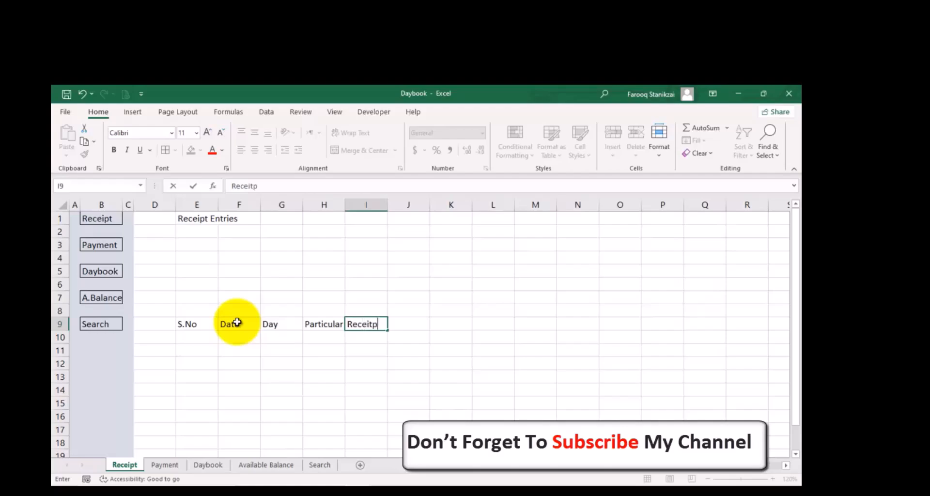
text(ceipt Metoh)
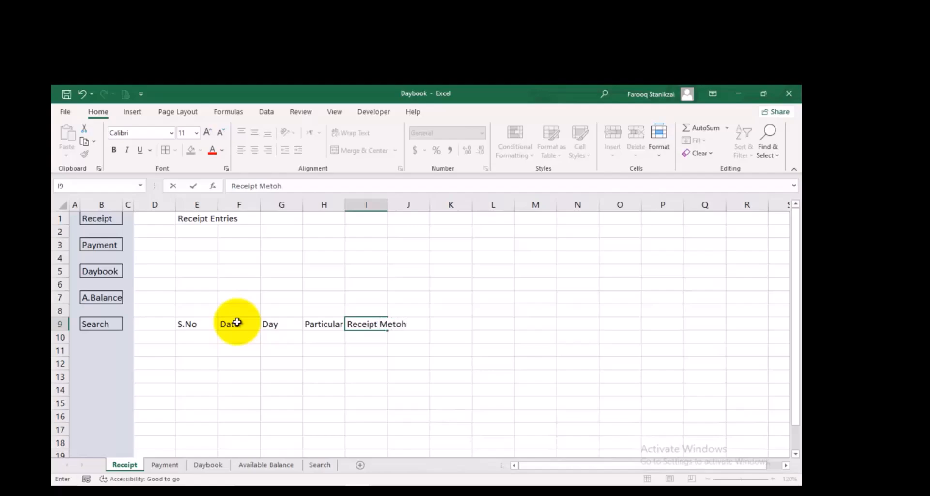
key(BackSpace)
key(BackSpace)
text(hod)
key(Tab)
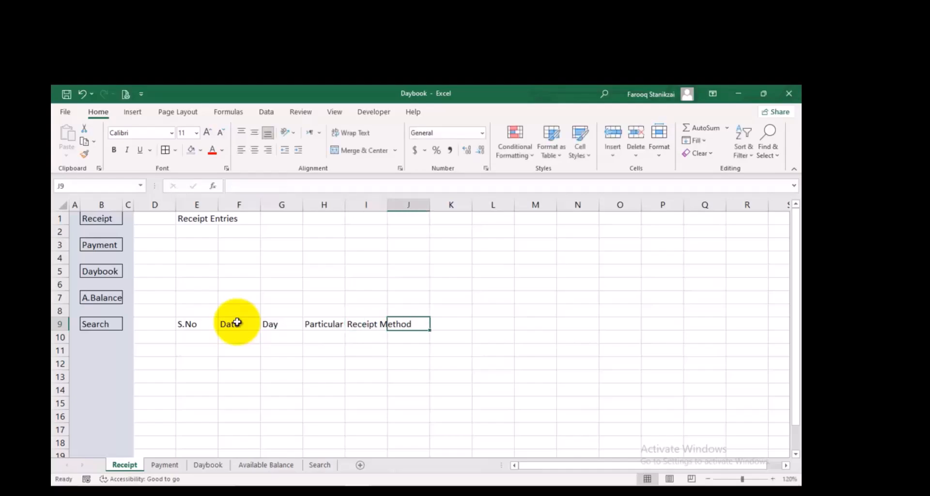
text(Amount)
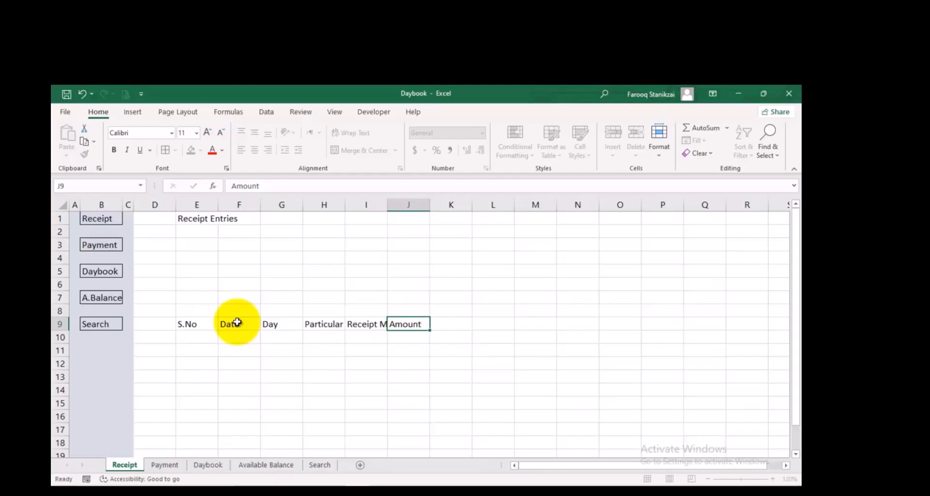
key(Tab)
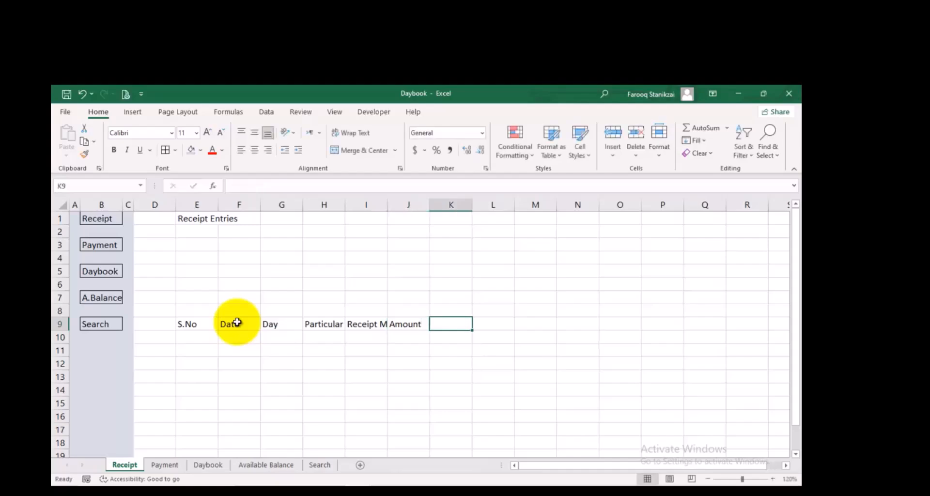
text(Description)
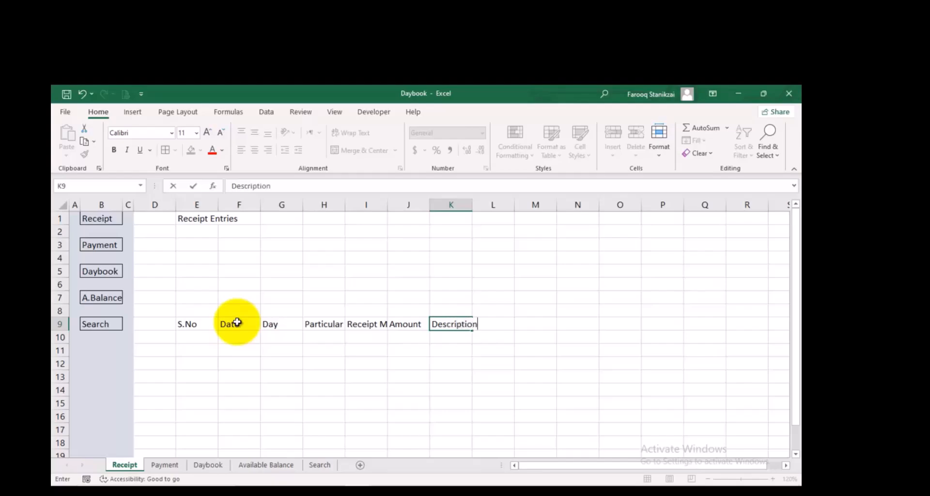
click(323, 415)
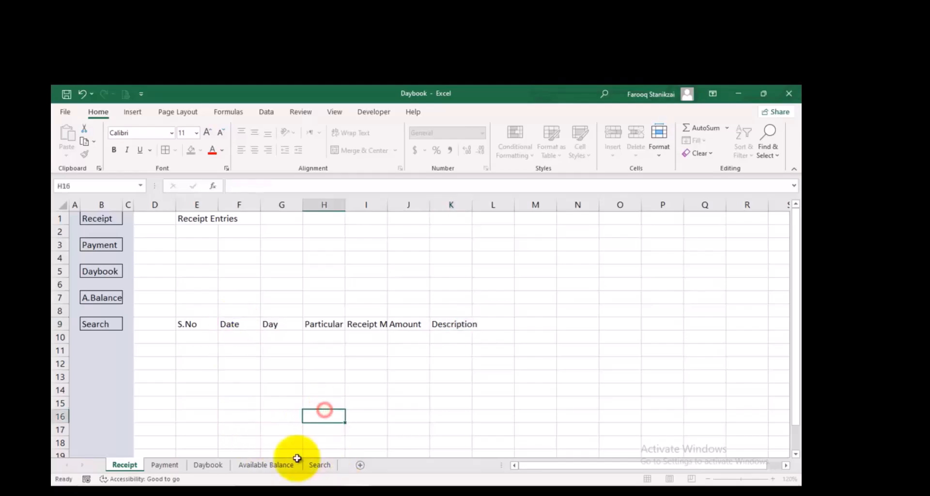
Widen columns H, J and K, and autofit column I to its Receipt Method heading
drag(346, 205, 359, 206)
drag(443, 205, 562, 219)
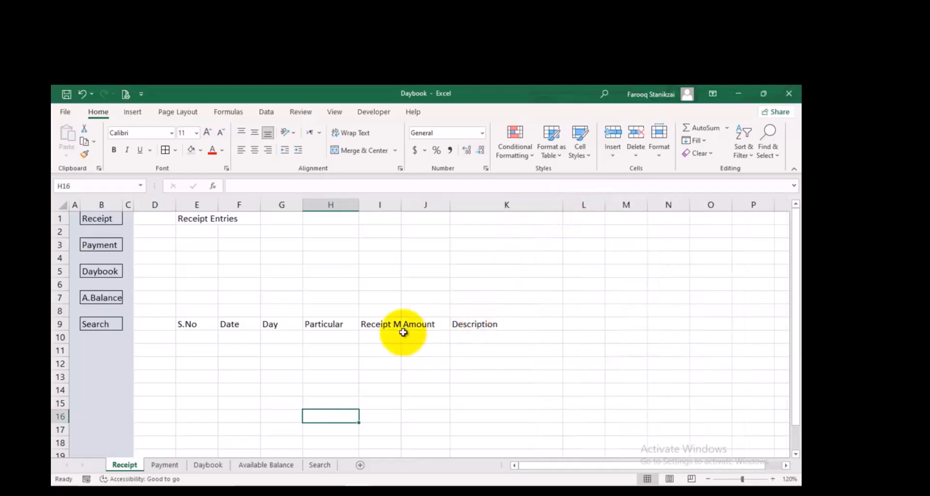
double_click(401, 205)
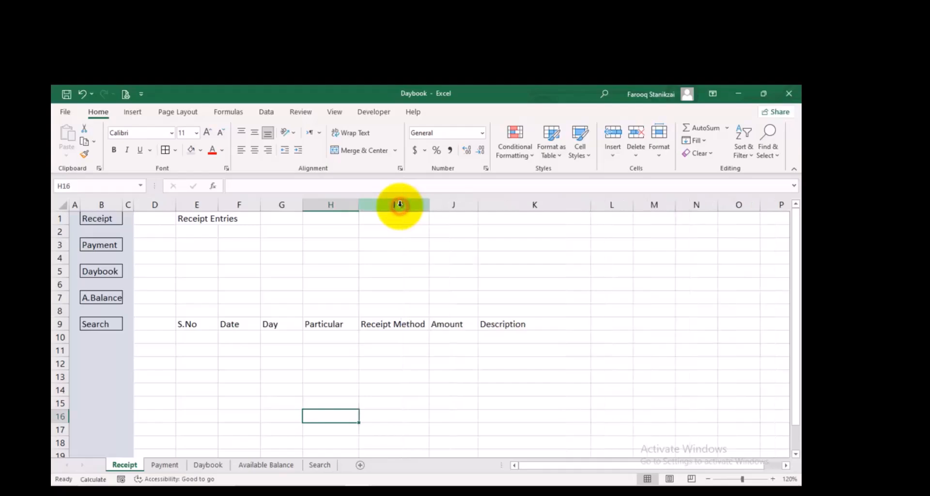
drag(479, 210, 481, 212)
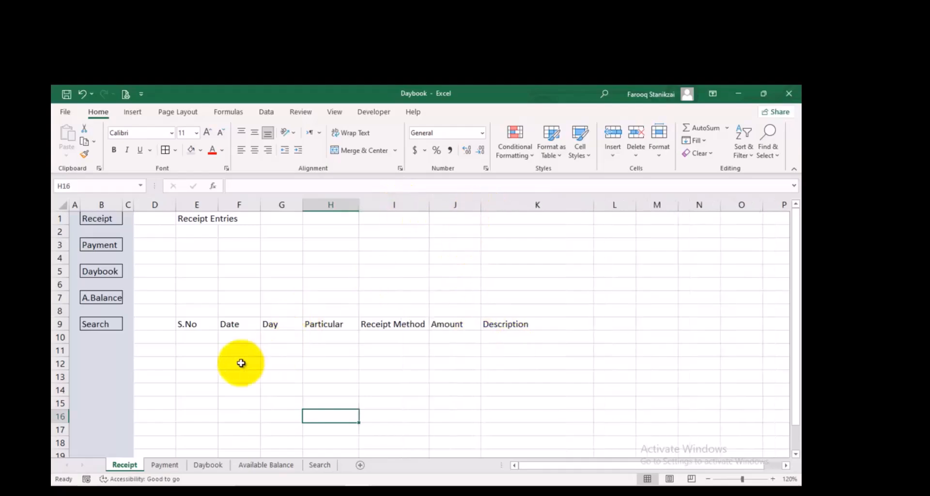
Begin an IF formula in E10 that returns an empty text when F10 is blank: =IF(F10="",""
click(200, 337)
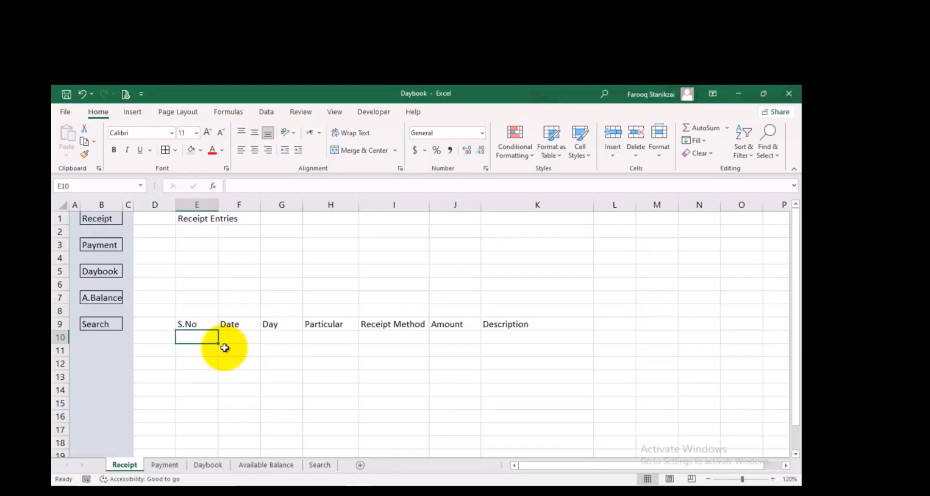
text(=if)
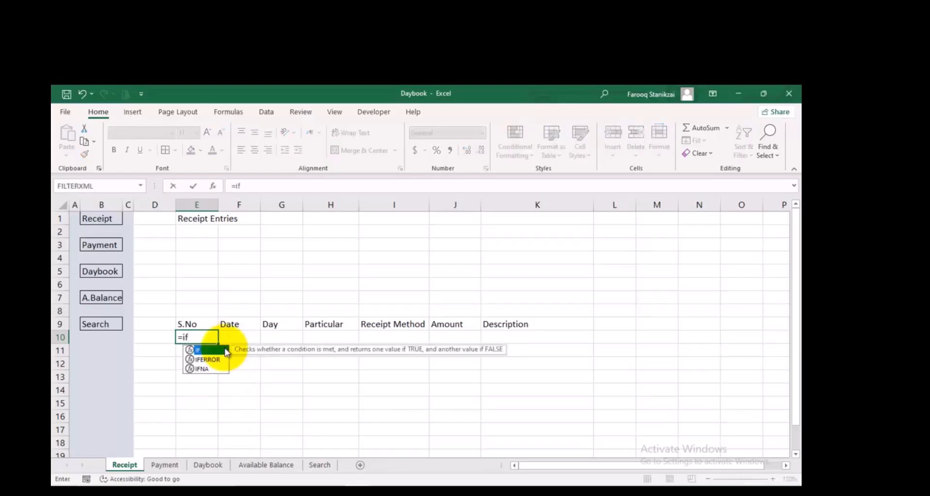
key(Escape)
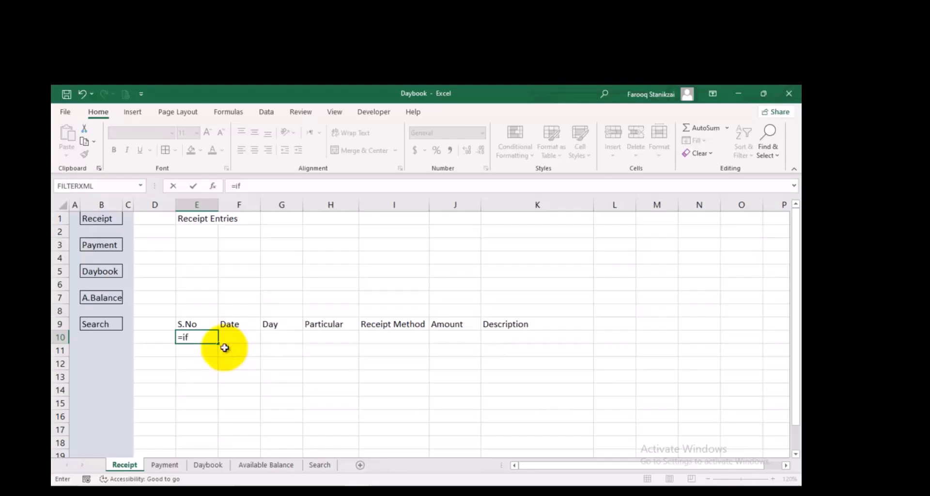
key(BackSpace)
key(BackSpace)
text(IF)
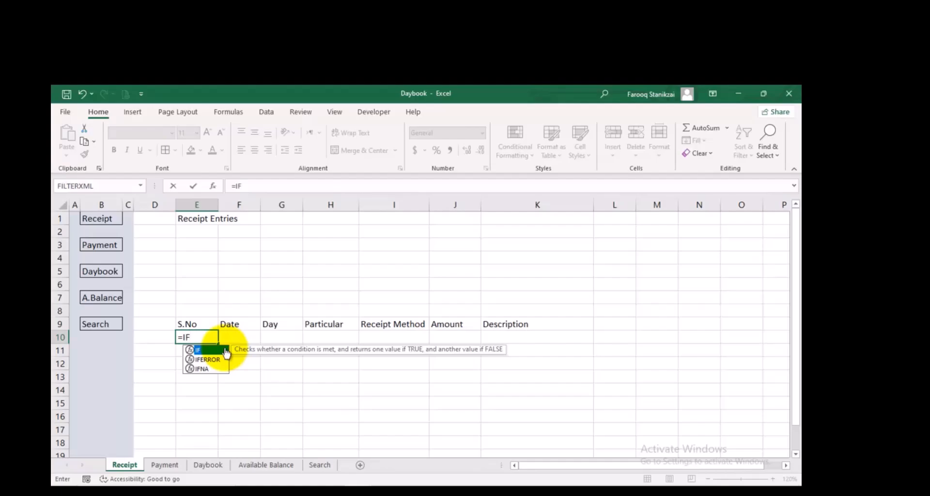
double_click(226, 350)
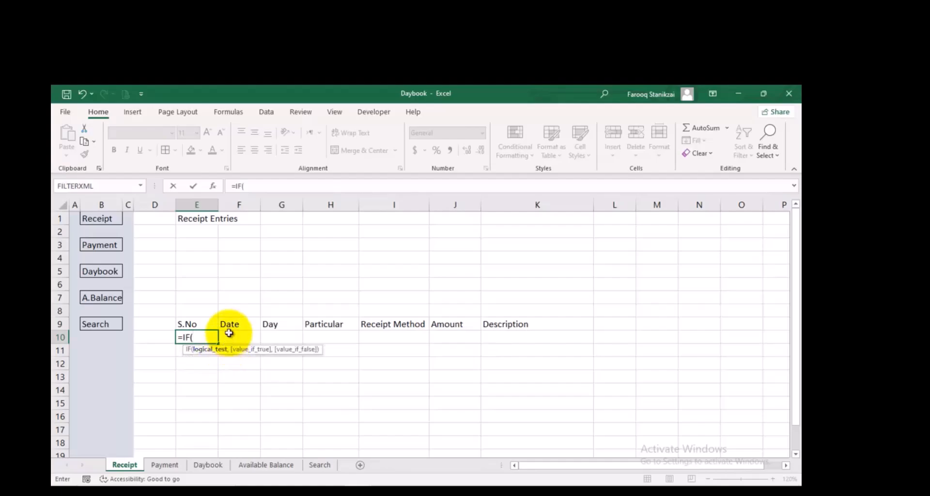
click(243, 337)
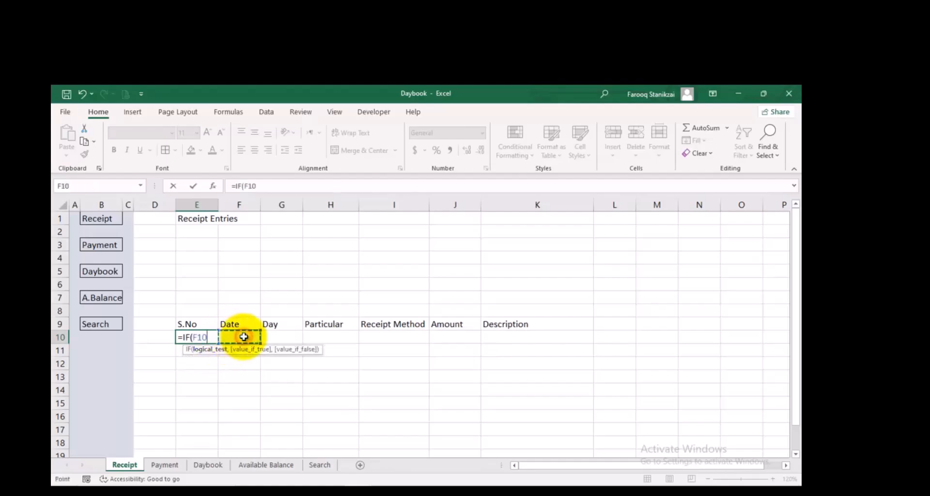
text(="")
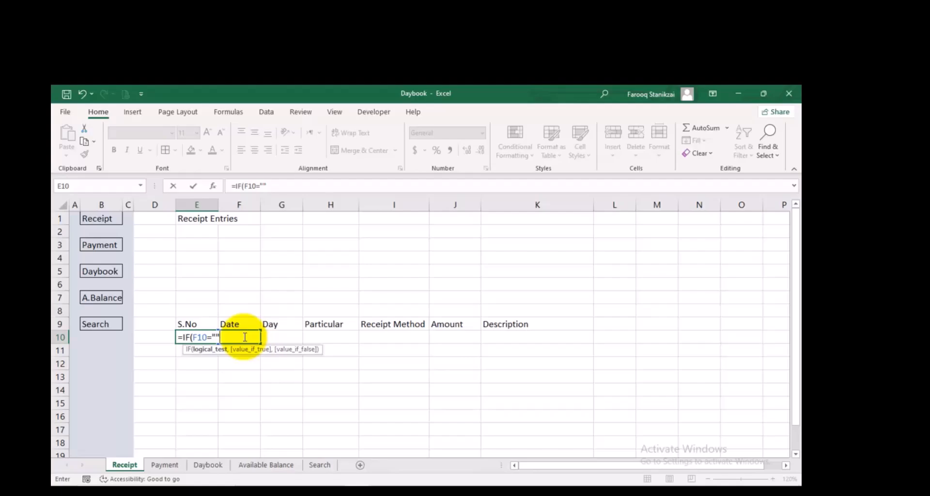
text(,)
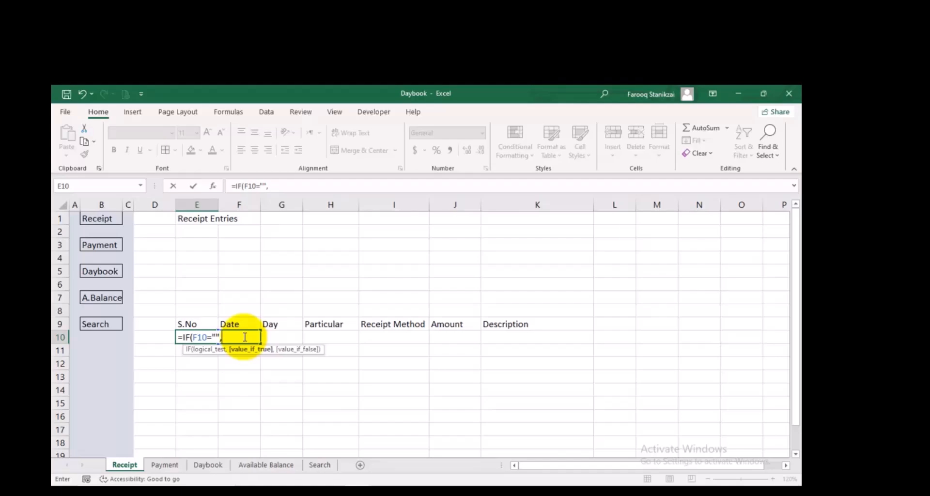
text(""r)
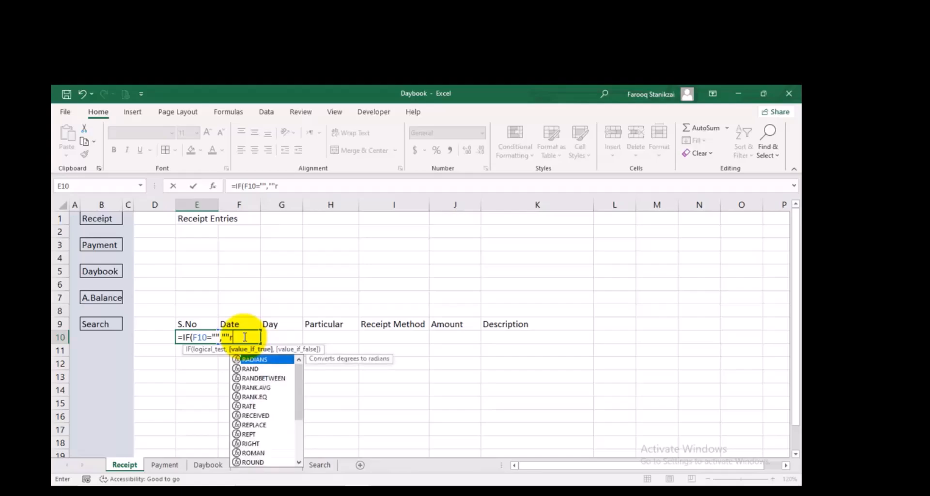
Continue the E10 formula with the ROWS function as its value if false
key(BackSpace)
text(,)
text(rOS)
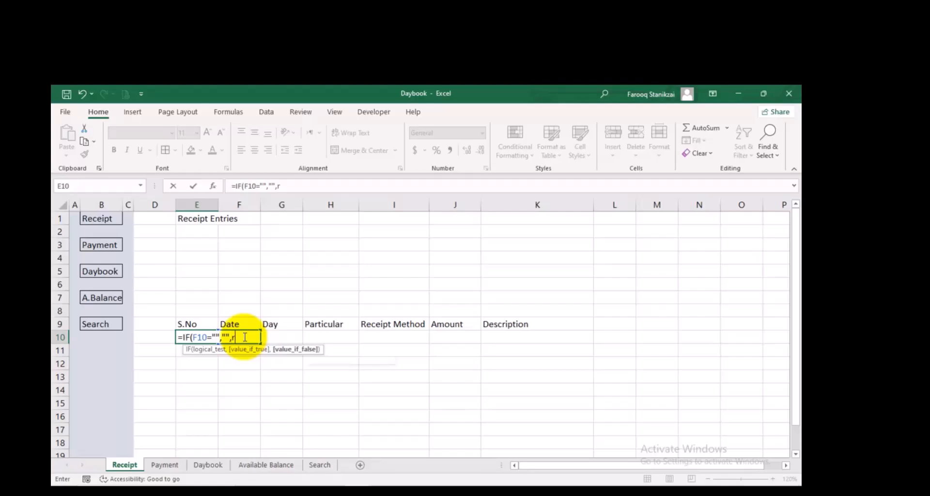
key(BackSpace)
key(BackSpace)
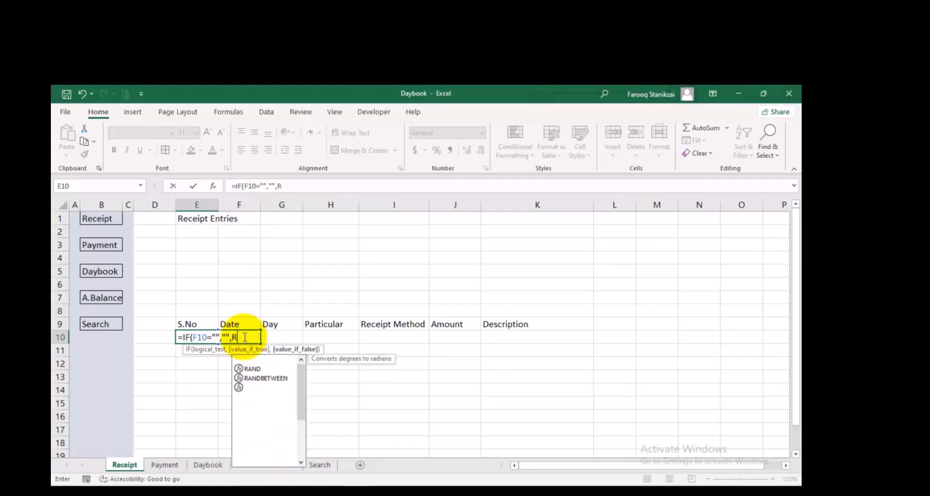
text(O)
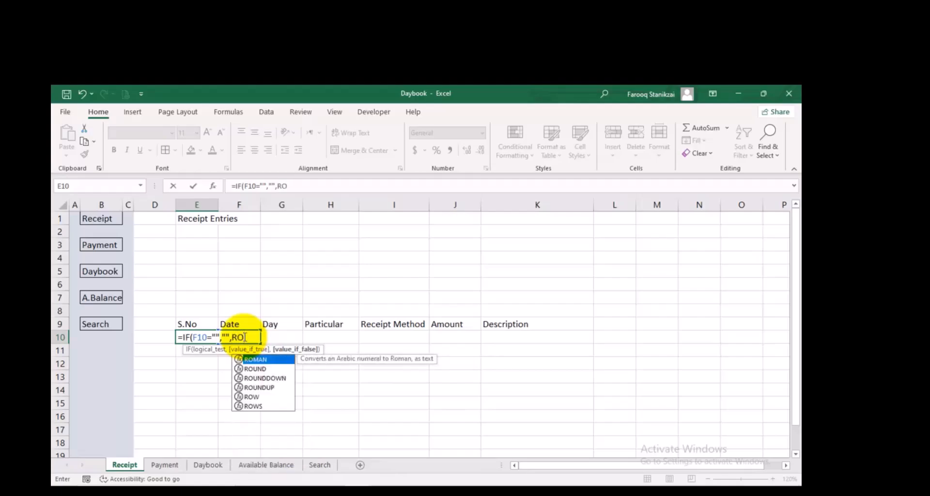
text(W)
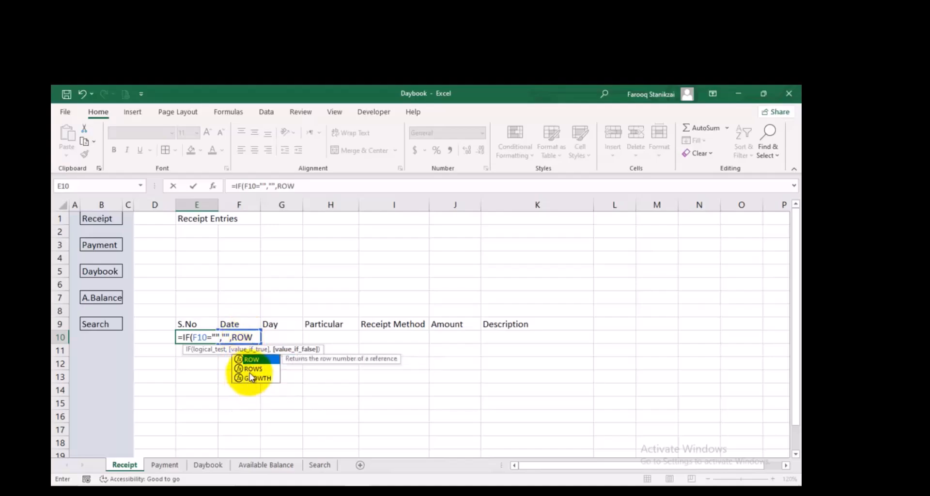
double_click(250, 368)
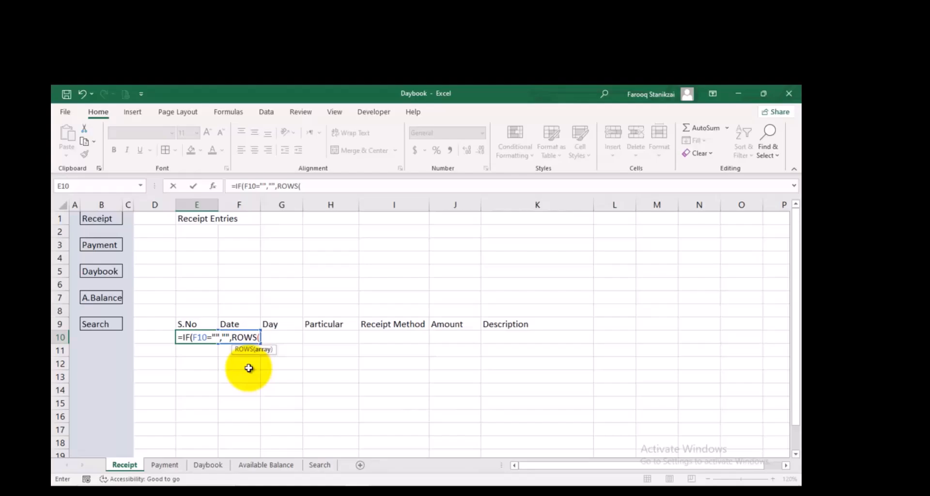
Give ROWS the range $E$9:E9 and complete the E10 formula as =IF(F10="","",ROWS($E$9:E9))
click(203, 325)
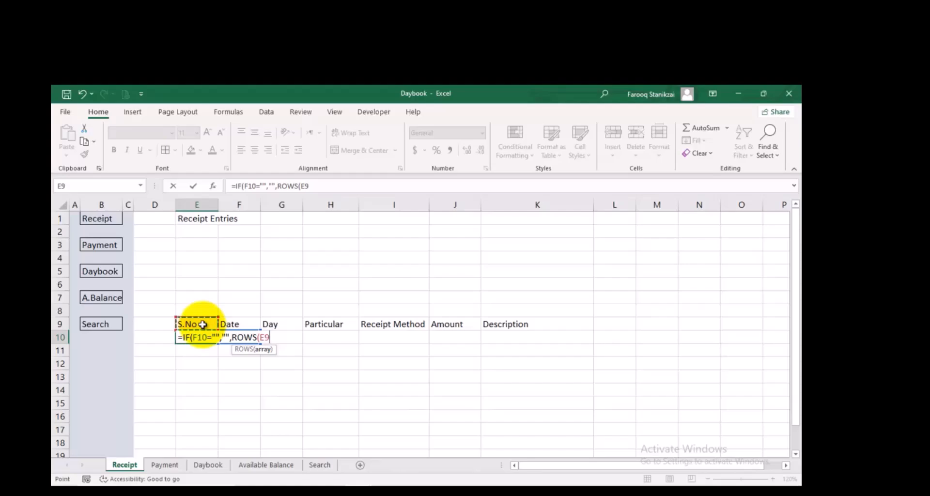
key(F4)
text(:)
click(203, 324)
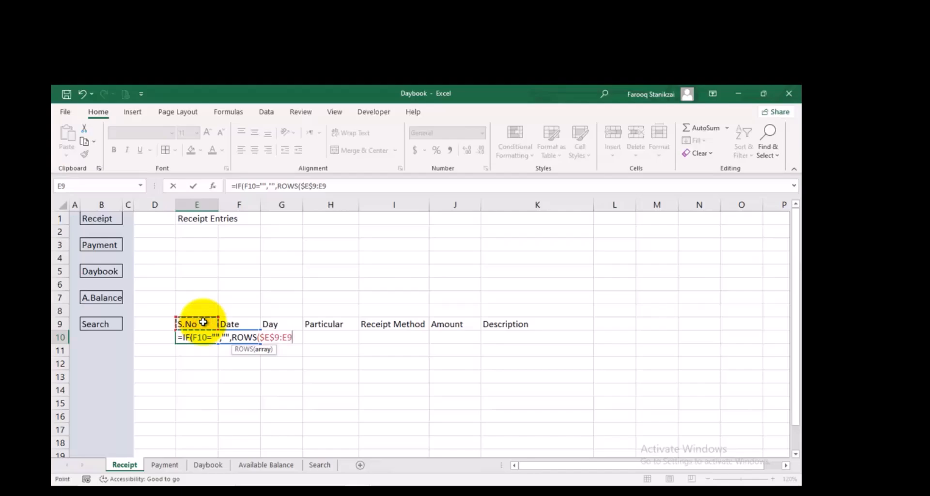
text())
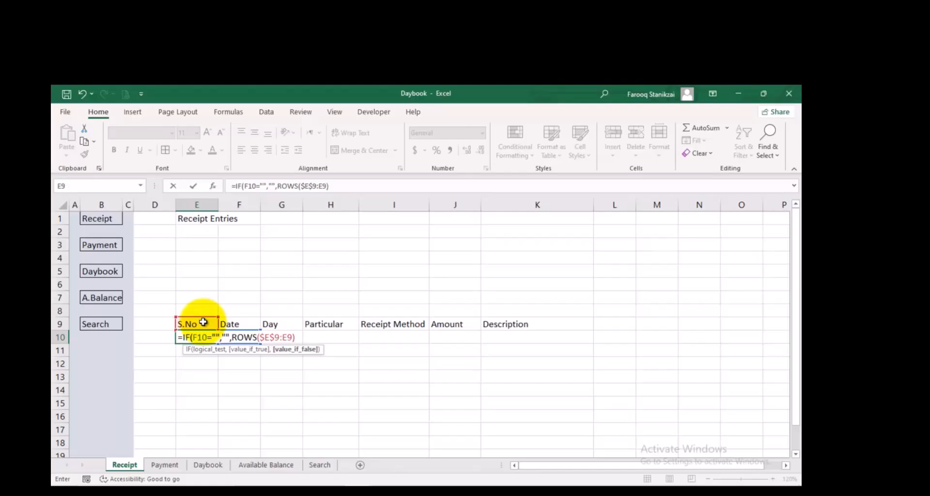
text())
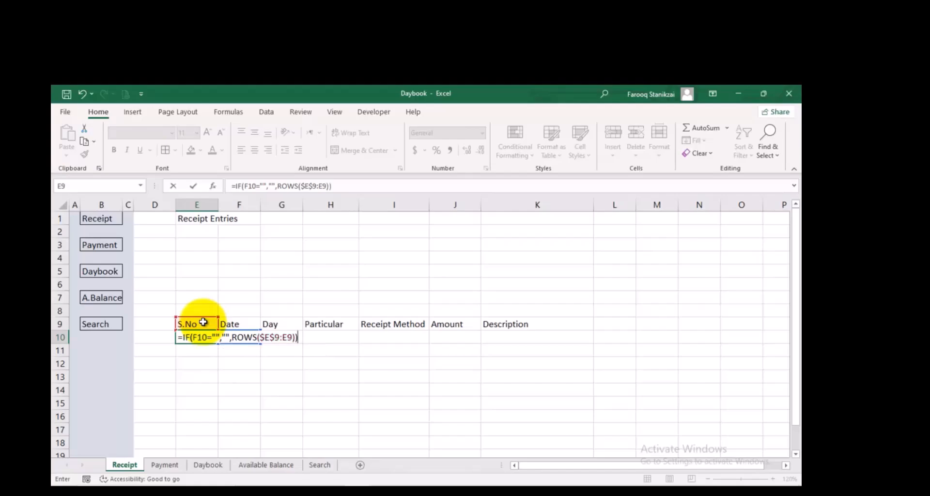
key(Return)
click(203, 337)
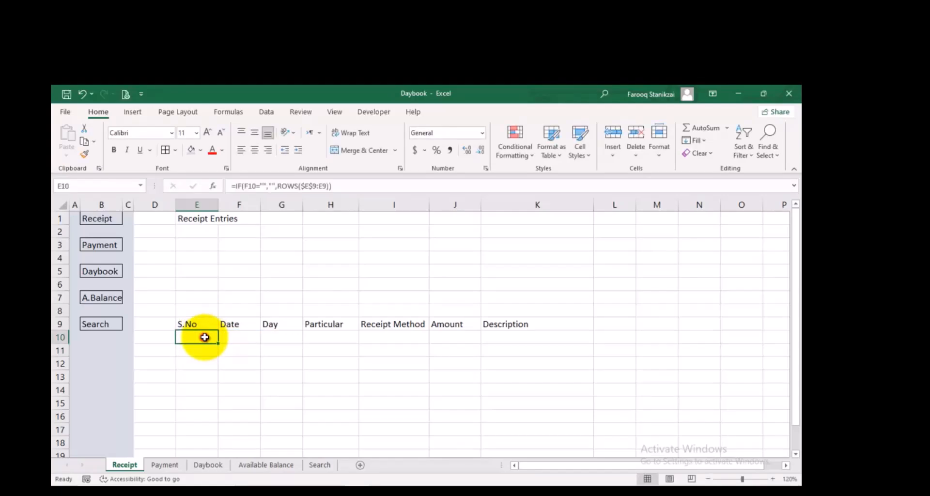
Enter 01/202/2026 in F10 under Date and widen column F to fit the entry
click(239, 338)
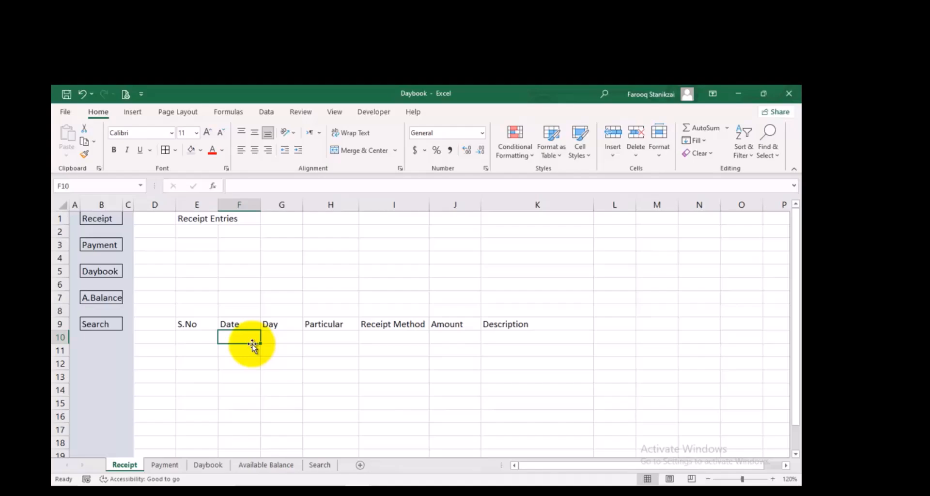
text(01/20)
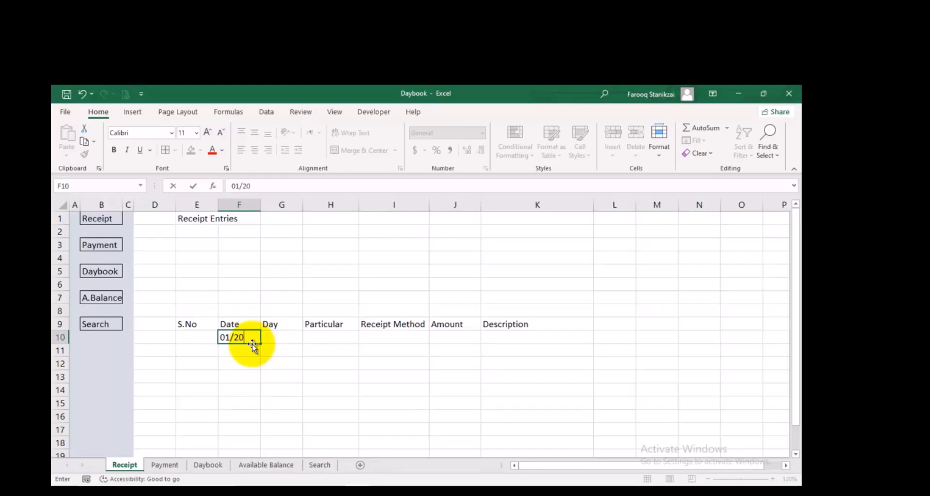
text(2/2026)
key(Tab)
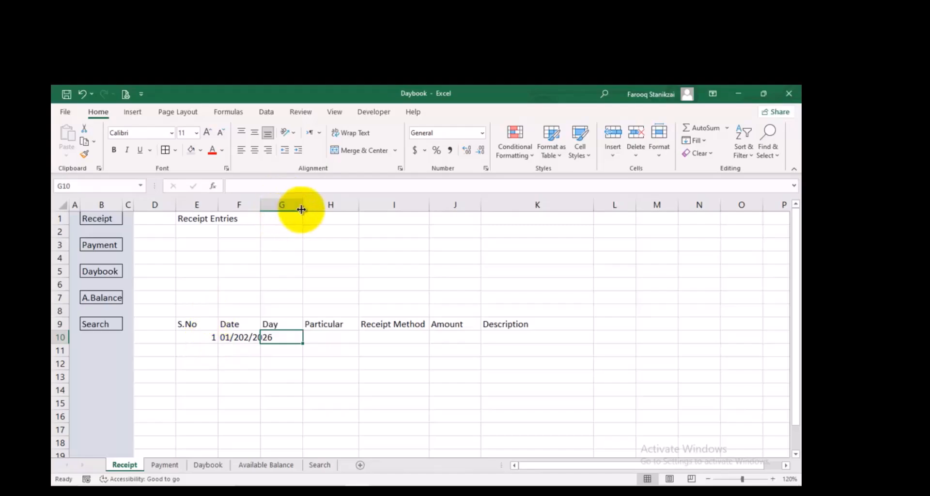
drag(261, 206, 275, 205)
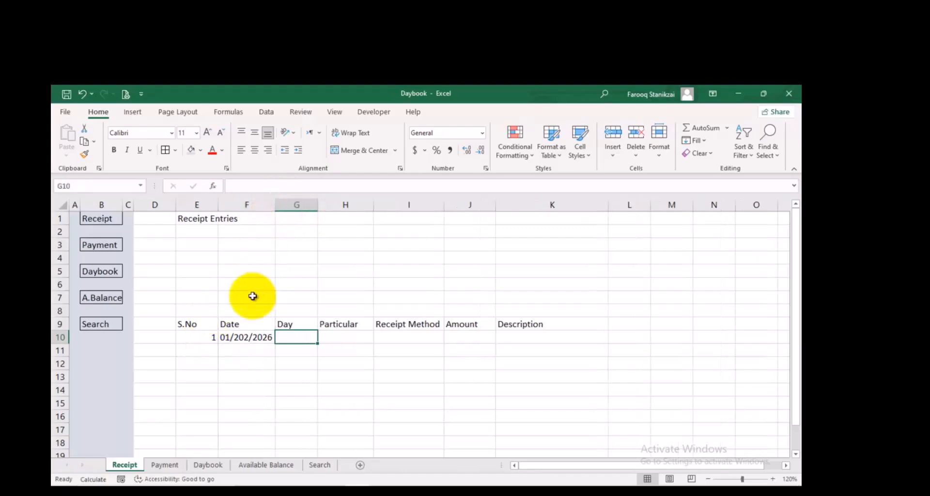
Centre the contents of the whole column E horizontally
click(209, 339)
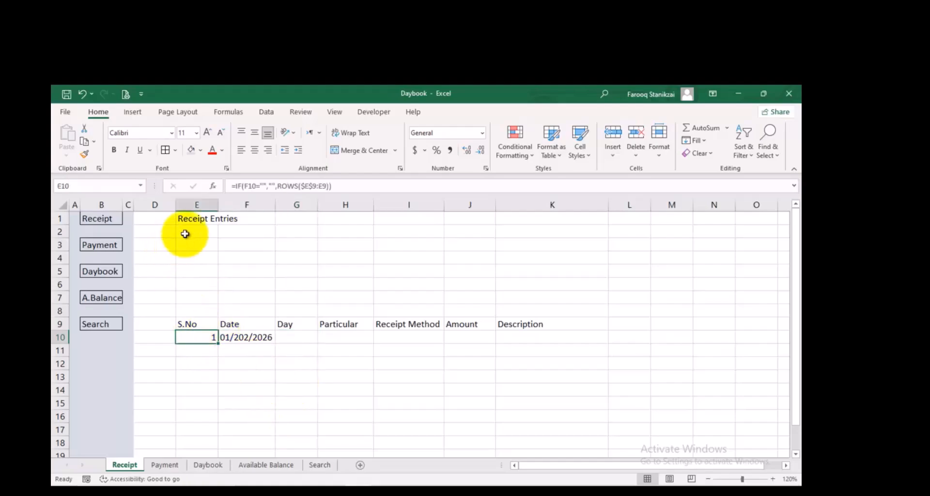
click(194, 205)
click(255, 150)
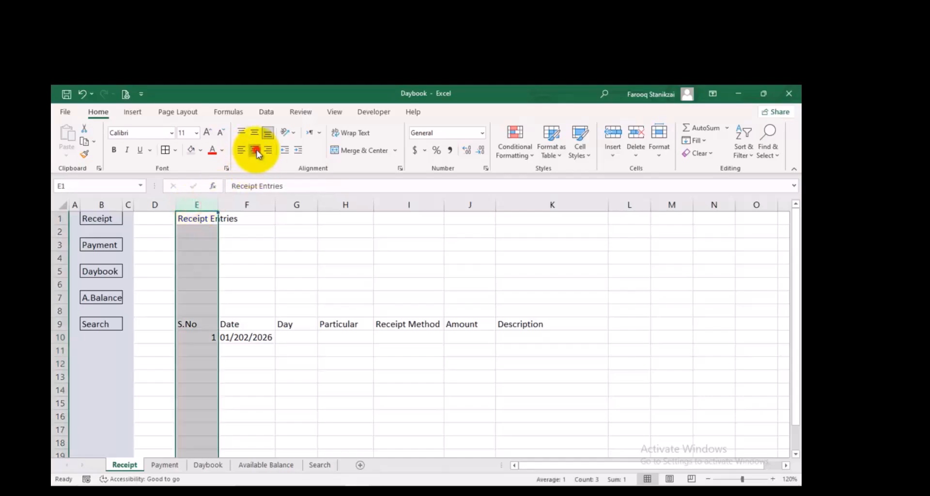
click(290, 337)
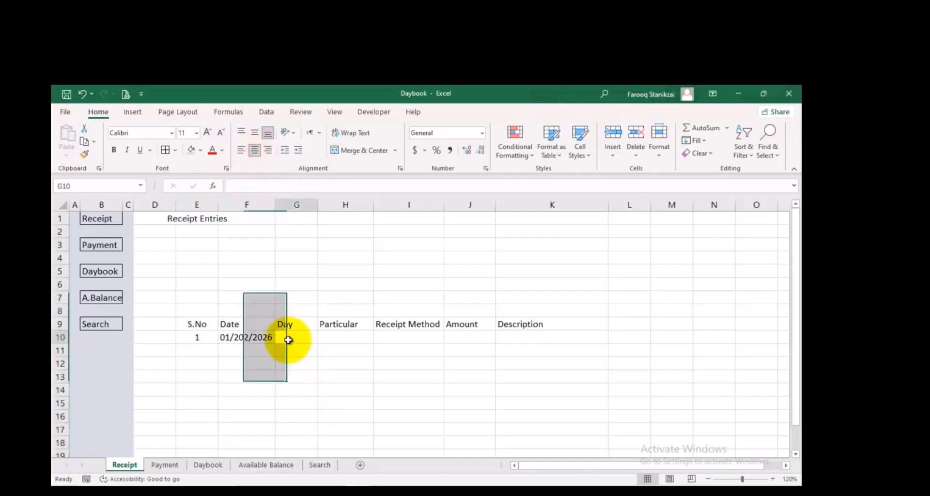
Correct the date in F10 to 01/20/2026
double_click(245, 337)
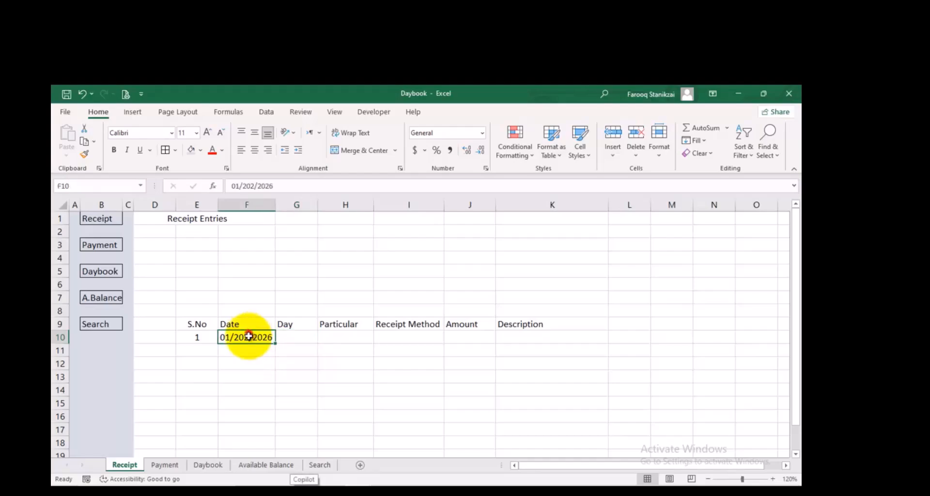
key(BackSpace)
key(BackSpace)
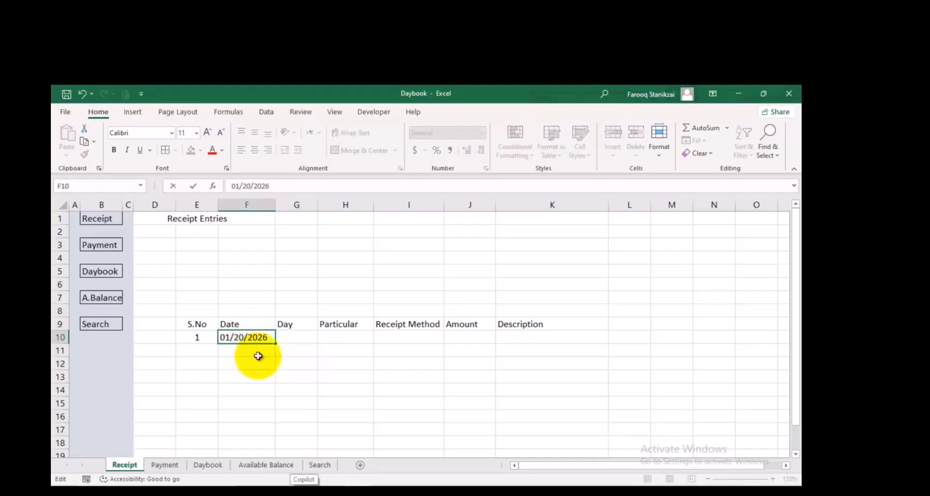
text(0)
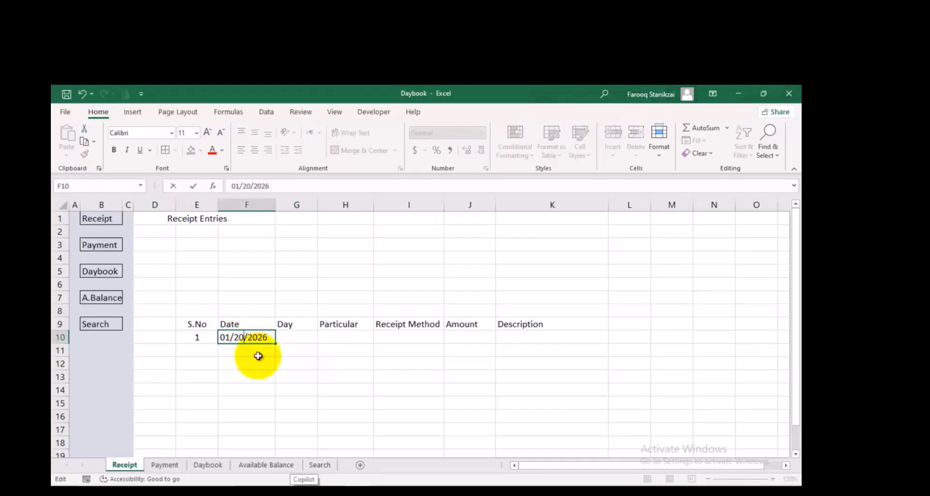
click(301, 337)
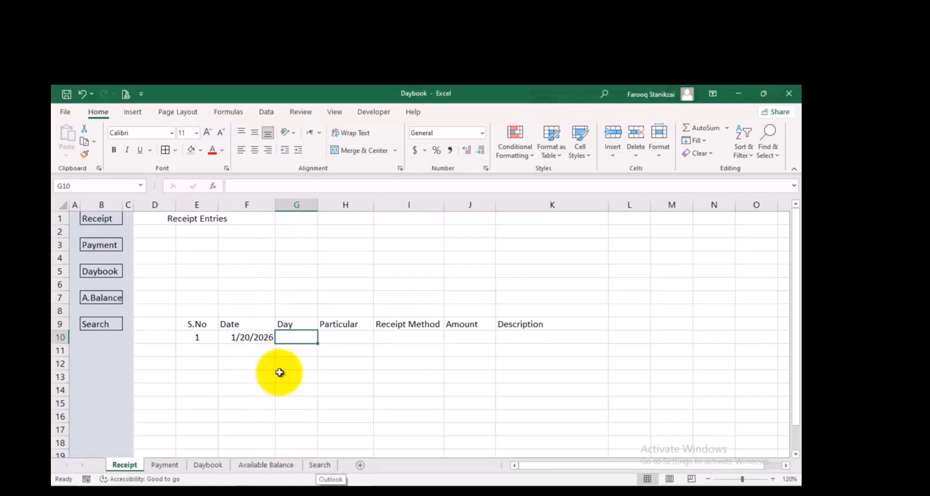
Enter the formula =TEXT(F10,"ddd") in G10 to return the short weekday name of the date
text(=TE)
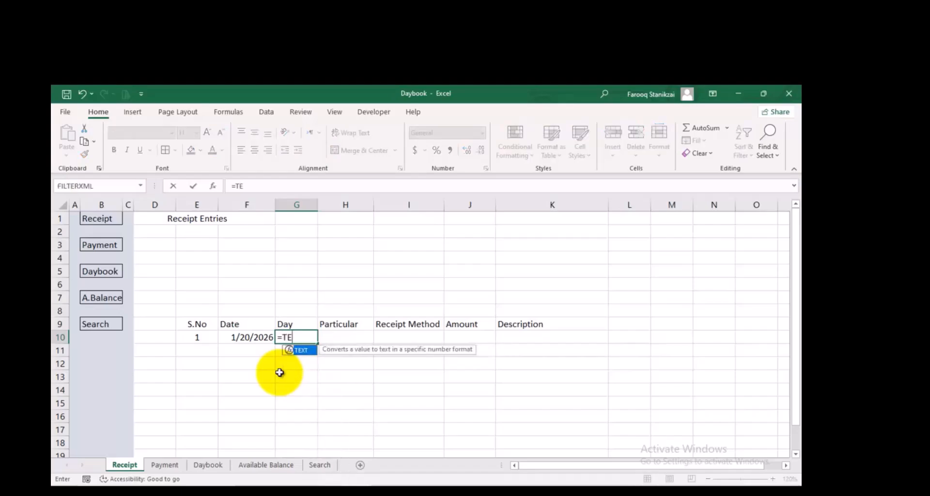
key(Tab)
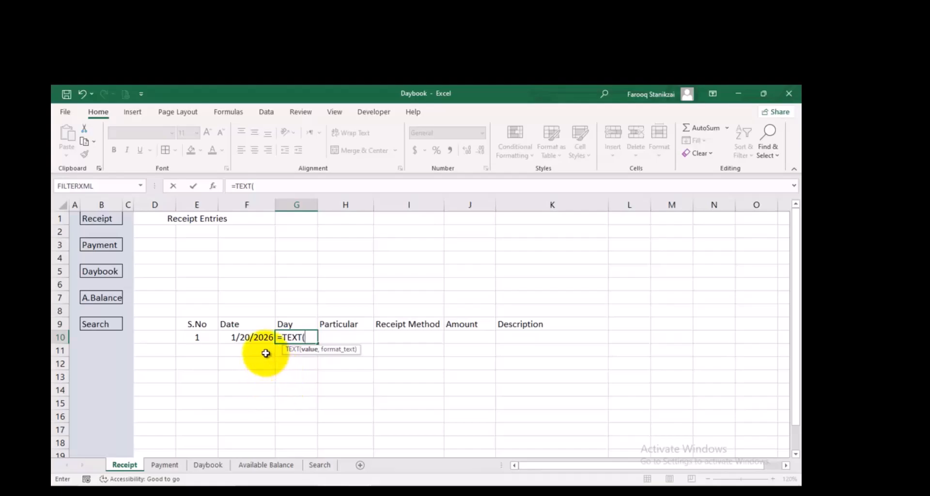
click(243, 339)
text(,"ddd)
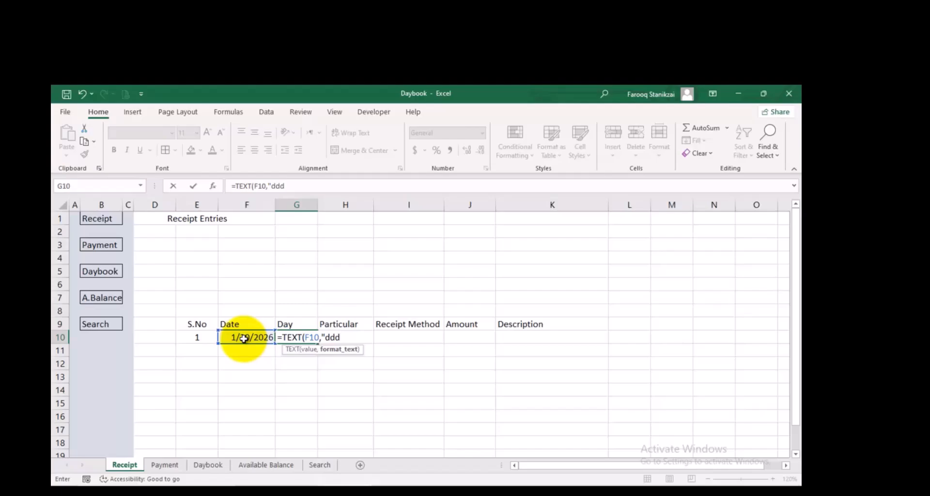
text("))
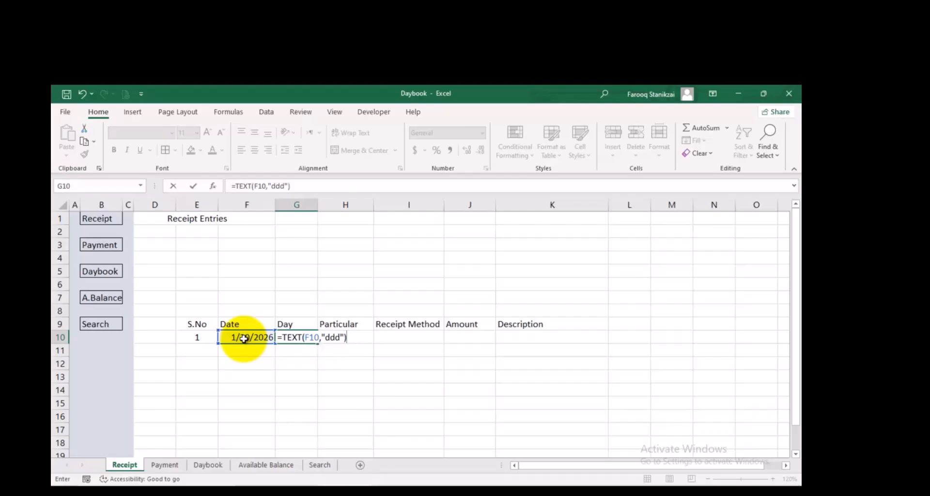
key(Return)
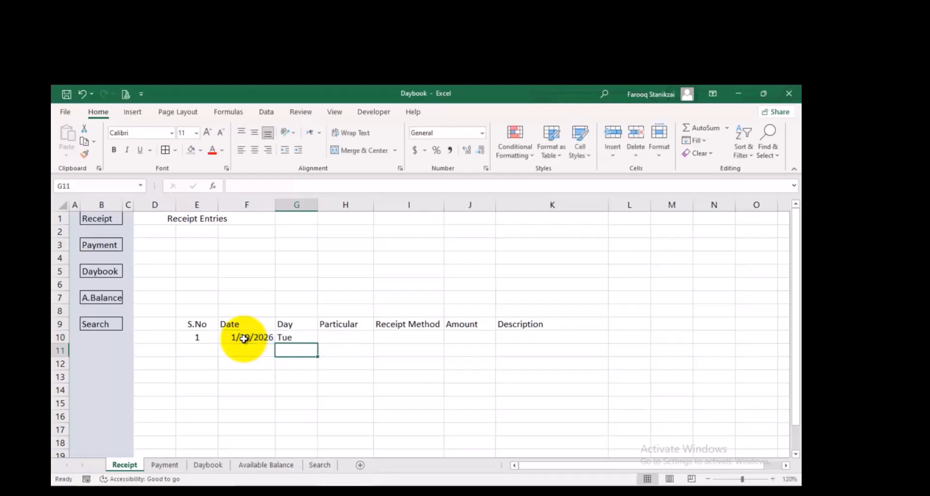
Fill the weekday formula from G10 down to G16, and clear the copies from G11:G16
click(305, 338)
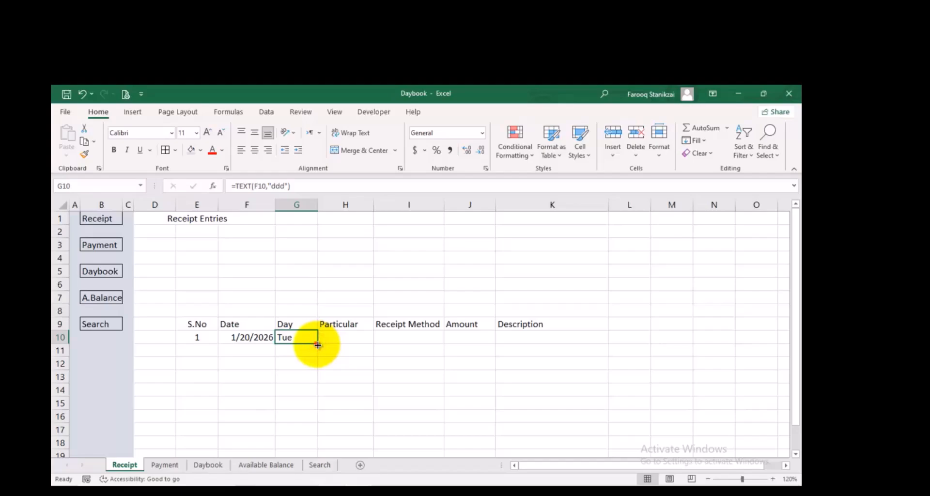
drag(316, 344, 309, 423)
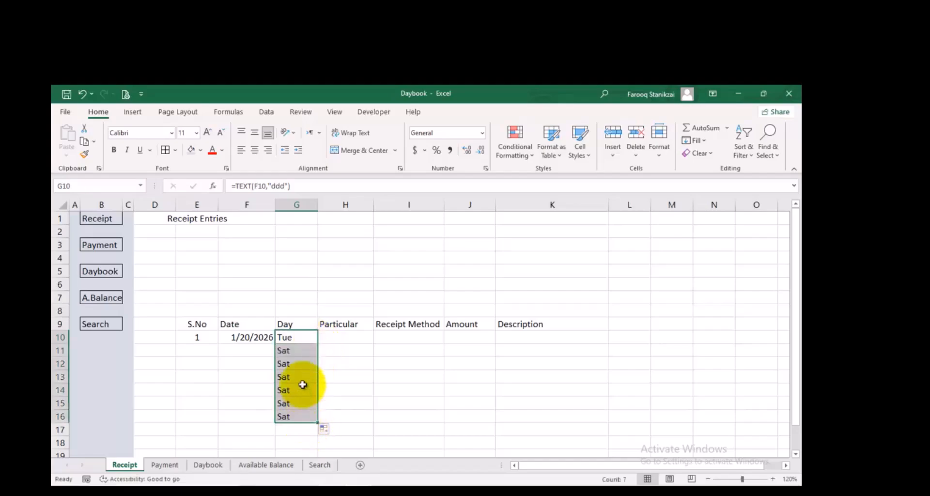
click(297, 352)
drag(297, 352, 297, 414)
key(Delete)
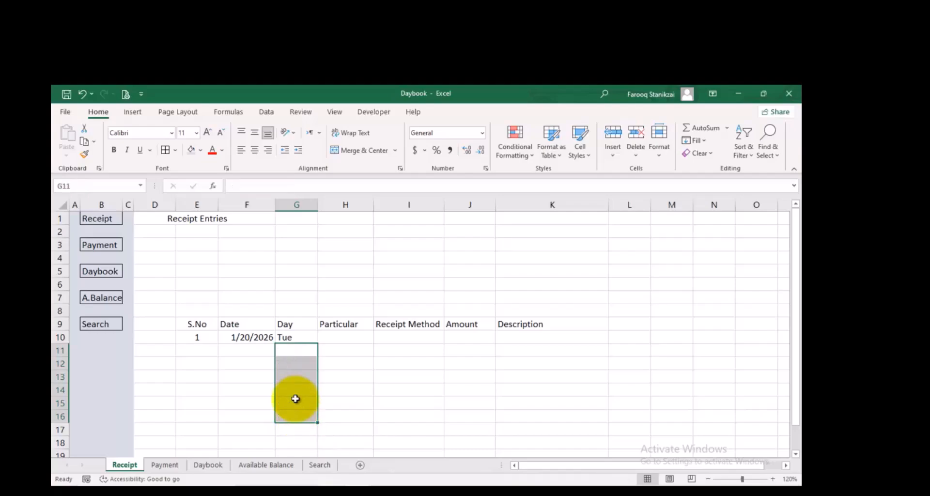
click(351, 377)
Convert E9:K10 into a table with headers and apply the plain, uncoloured light table style
drag(516, 331, 214, 339)
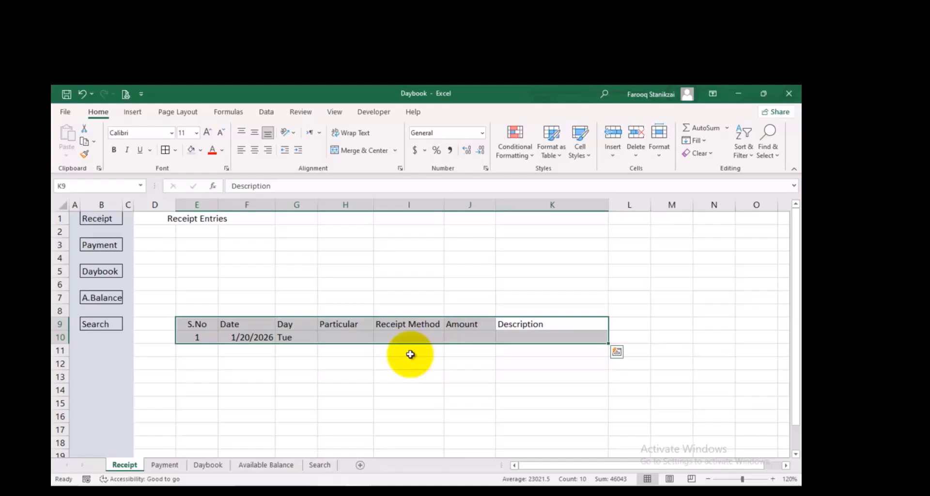
key(ctrl+t)
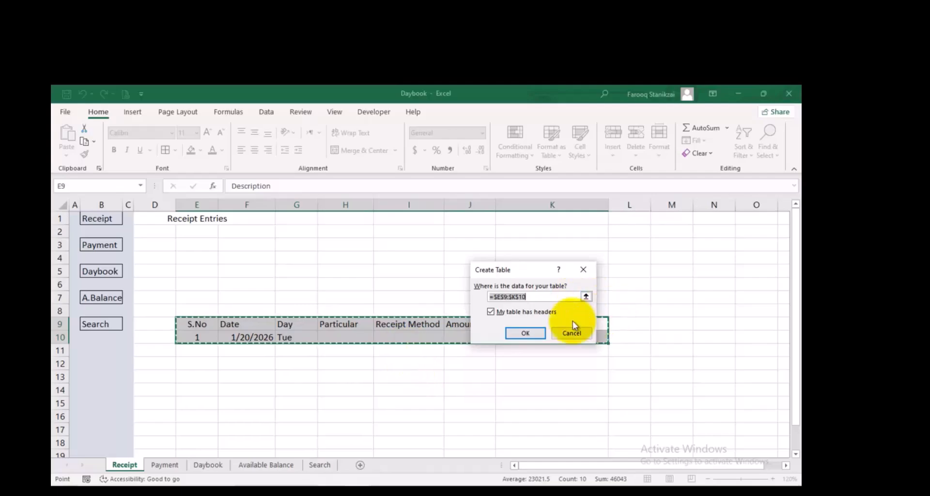
click(527, 333)
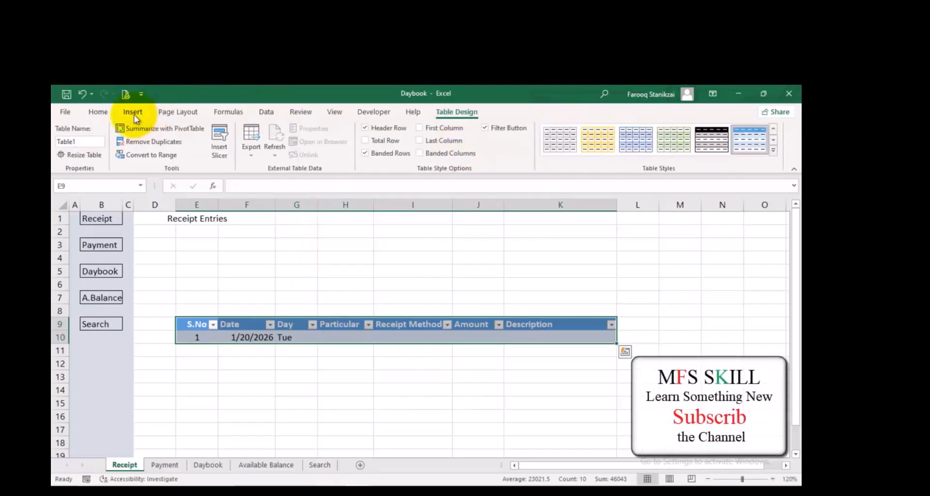
click(773, 154)
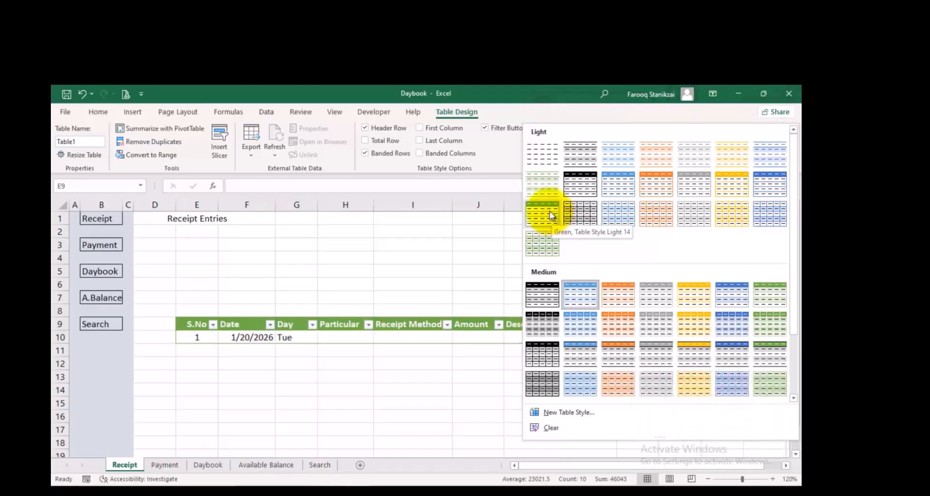
click(550, 160)
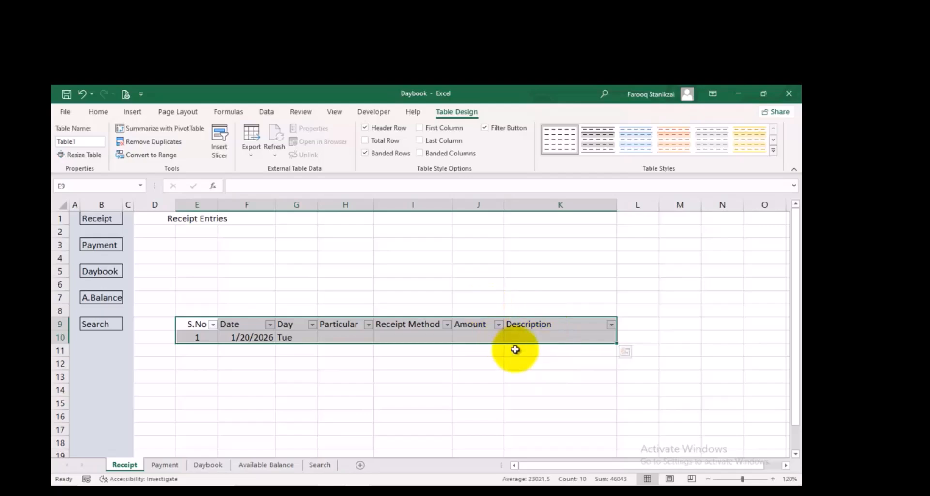
click(101, 111)
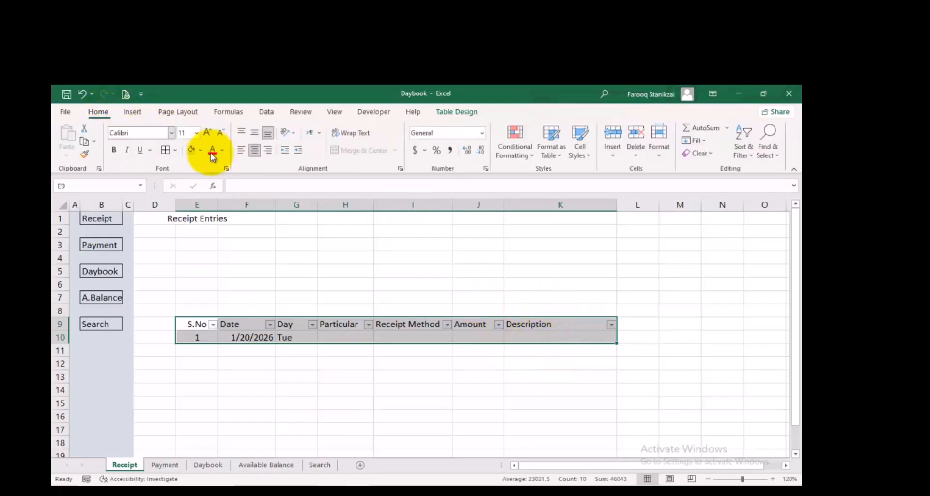
Fill the table range E9:K10 light blue-grey, and recolour its data row E10:K10 light orange
click(192, 151)
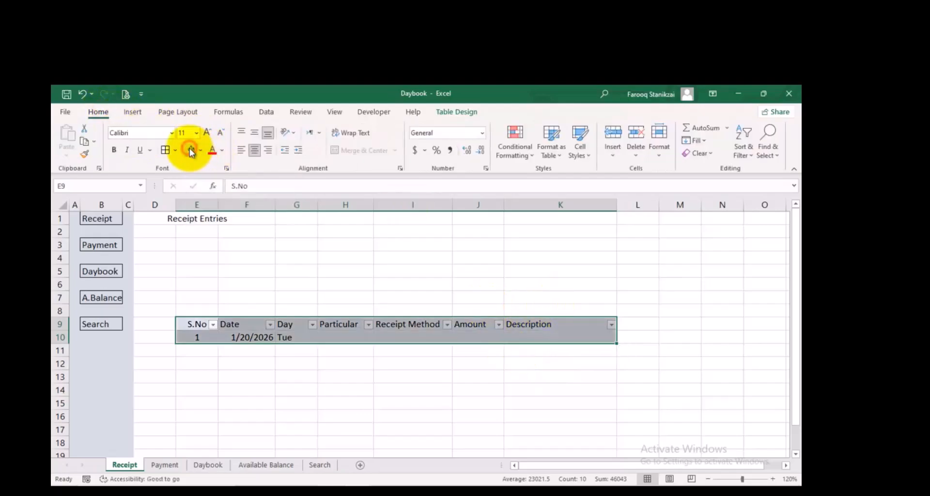
click(474, 339)
drag(584, 337, 197, 342)
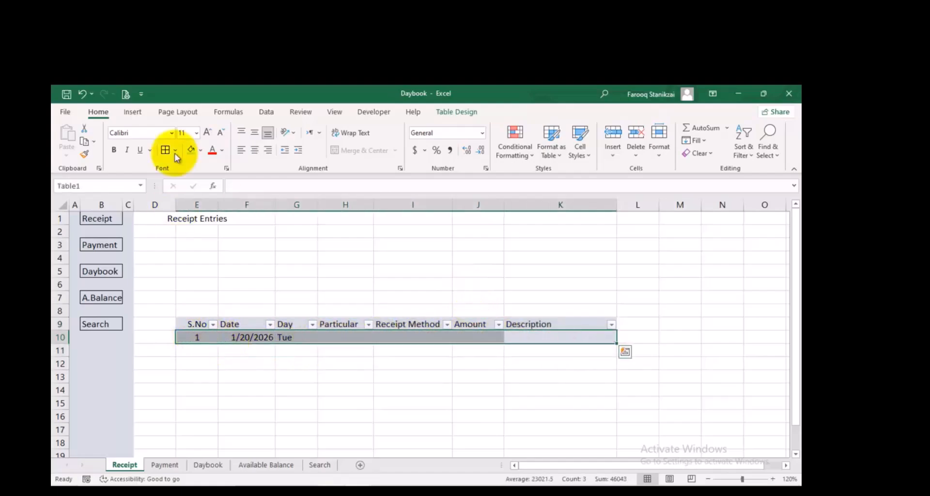
click(200, 150)
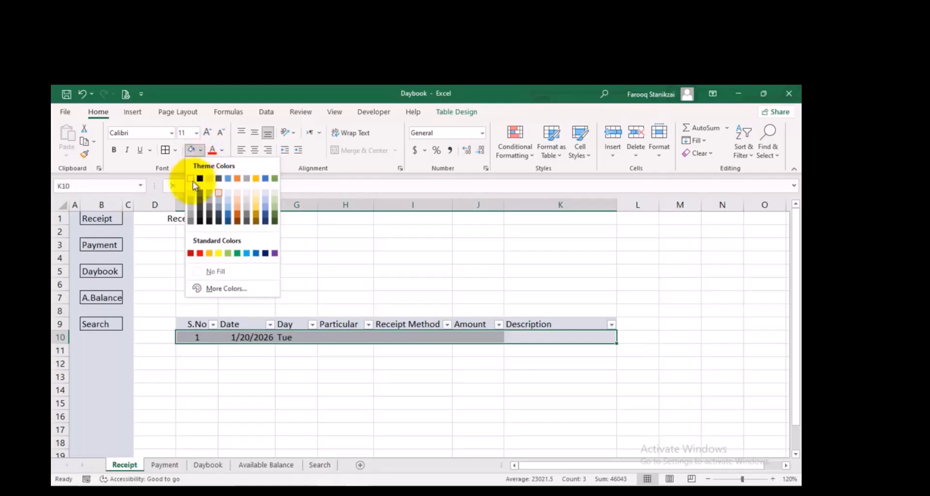
click(233, 202)
Turn off the filter buttons in the table's header row
click(498, 377)
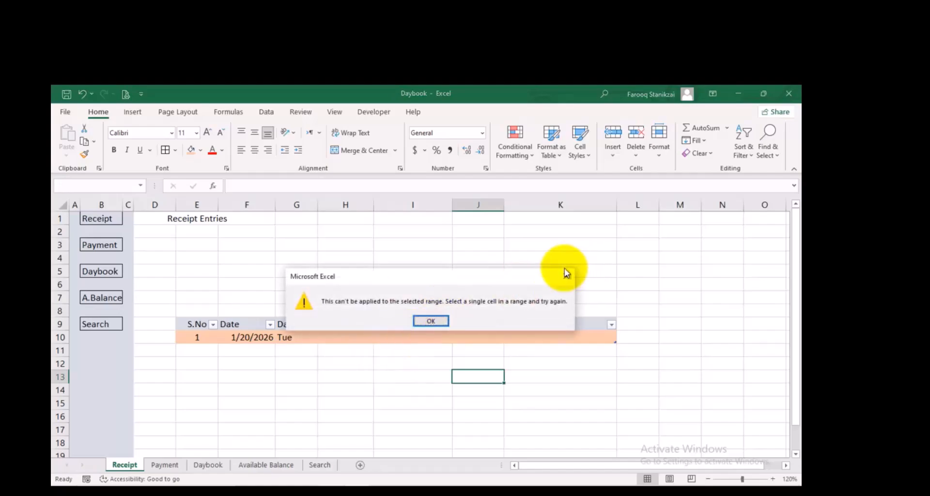
click(565, 280)
click(529, 324)
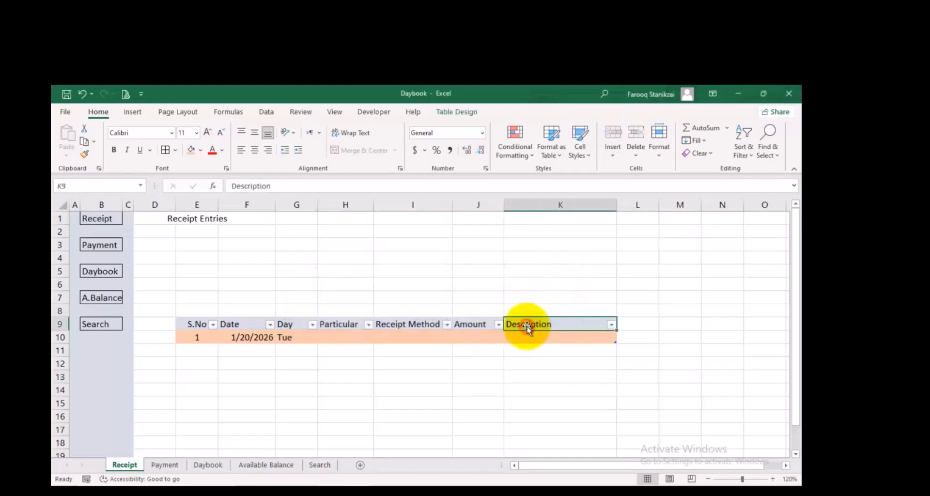
key(ctrl+shift+l)
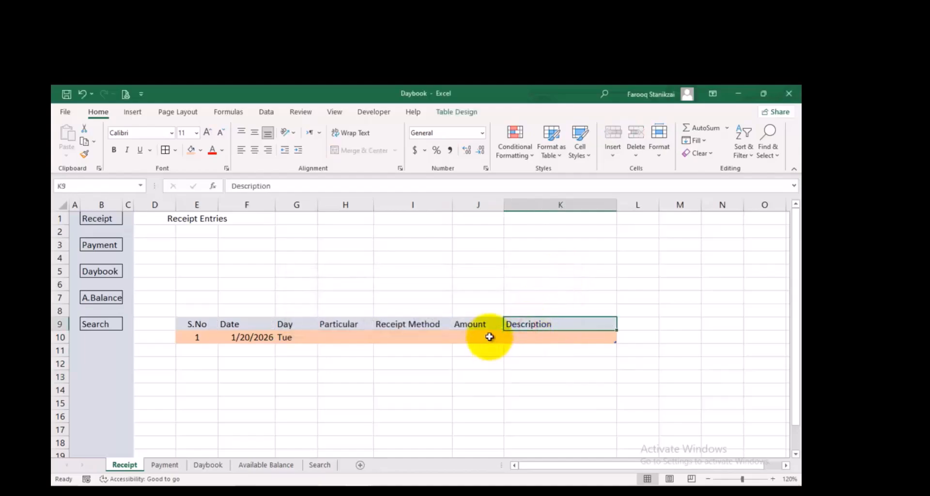
Format the header row E9:K9 with all borders, bold text, and horizontally centred and middle-aligned headings
click(365, 324)
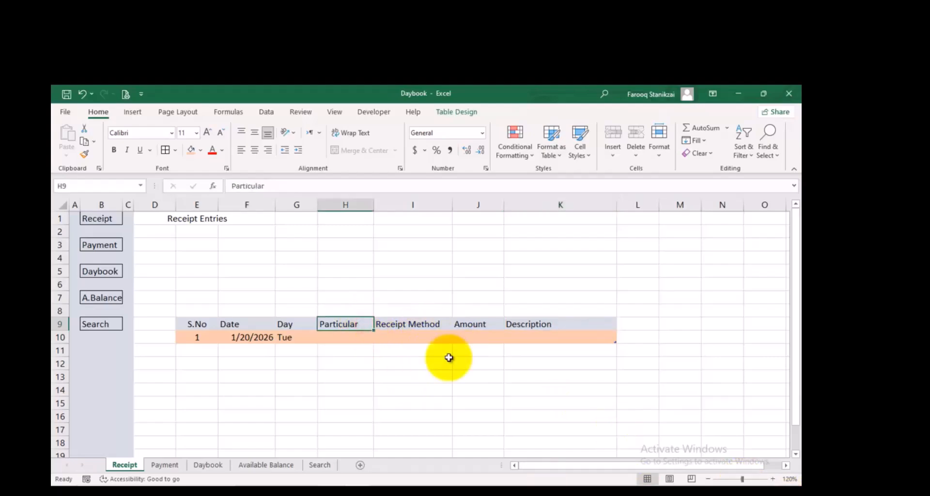
click(592, 324)
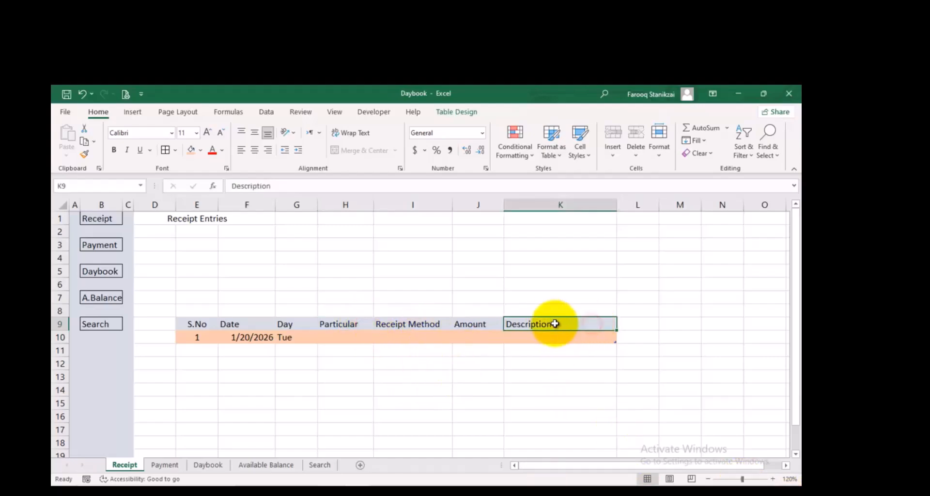
drag(586, 324, 270, 321)
drag(545, 322, 196, 324)
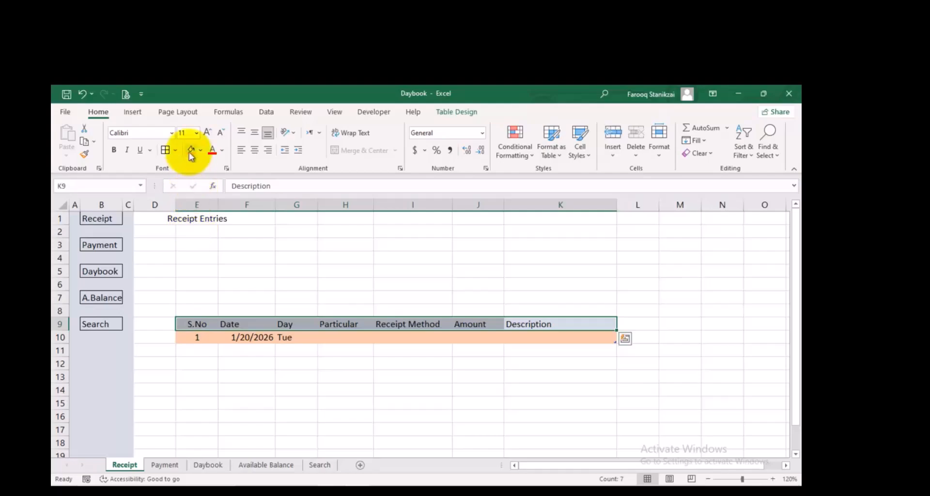
click(165, 150)
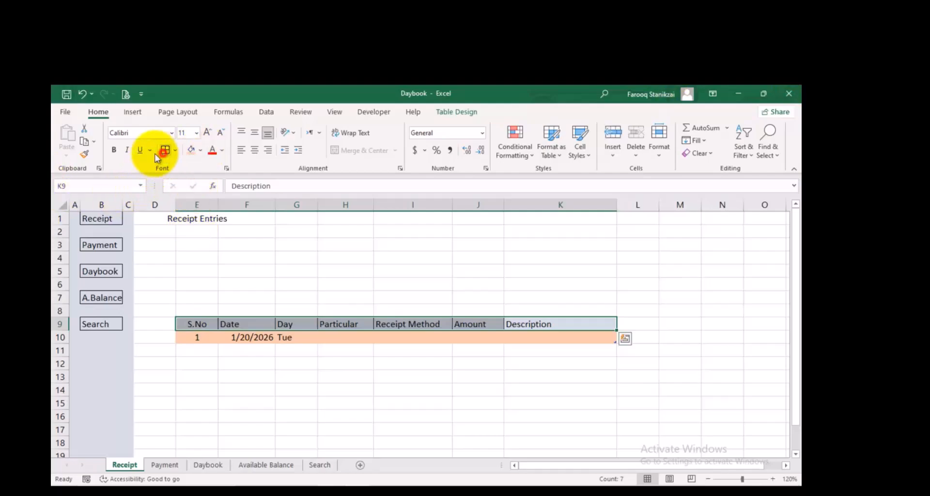
click(111, 150)
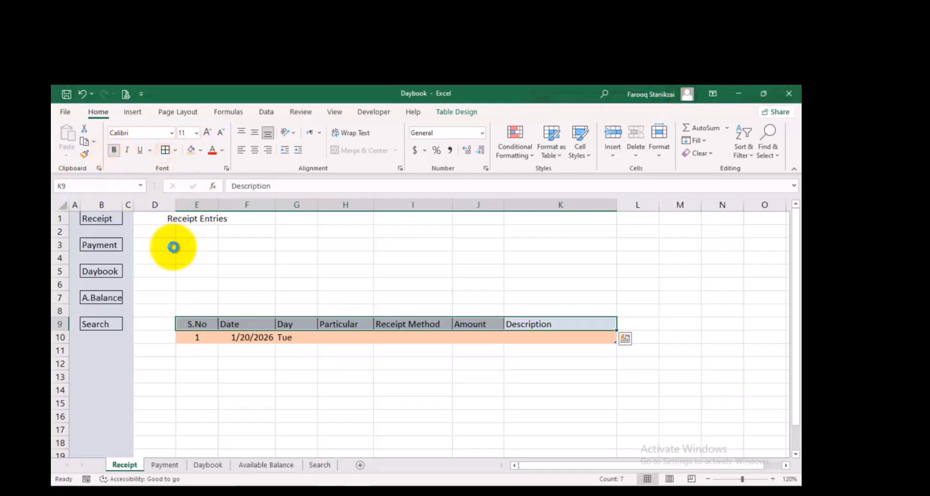
click(254, 150)
click(251, 131)
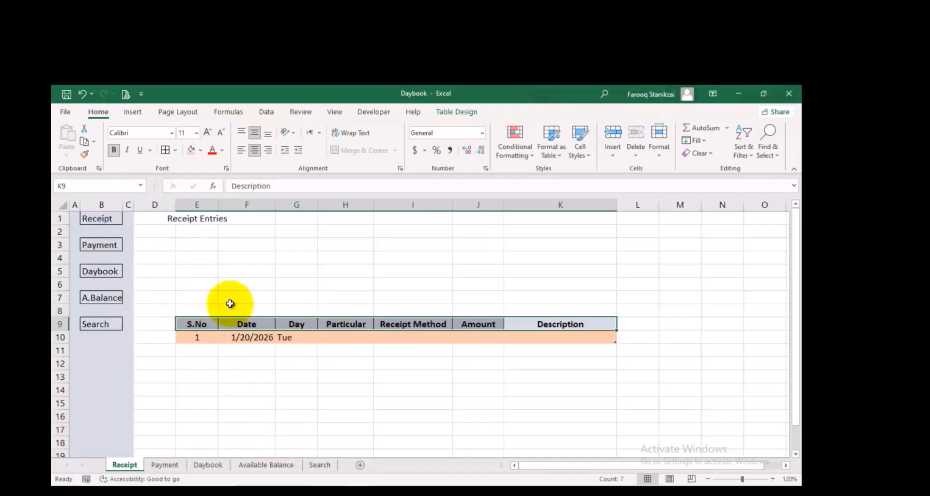
Enter the labels Summary, Cash and Azizi Bank in cells E3 to E5 above the table
click(196, 246)
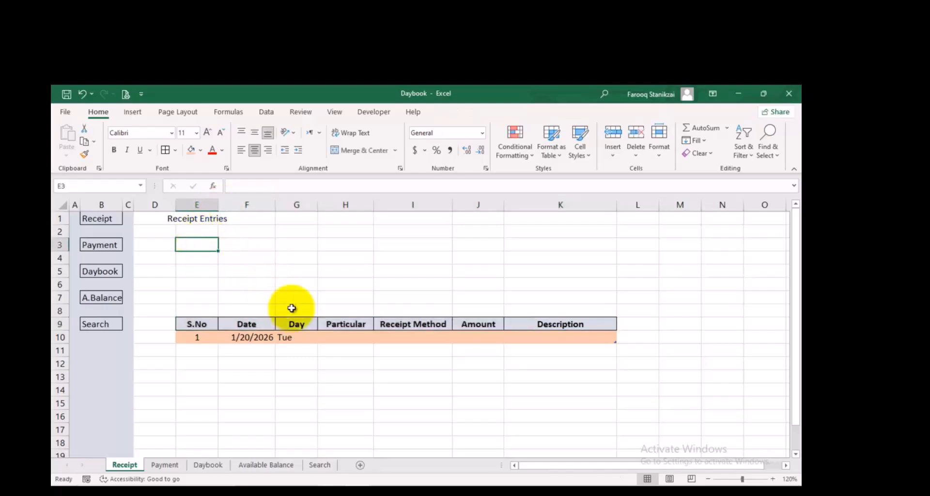
text(sU)
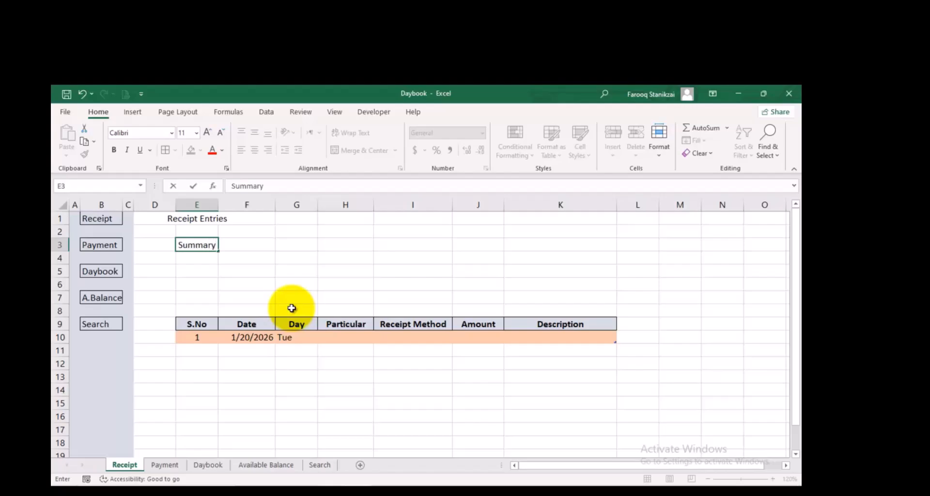
key(Return)
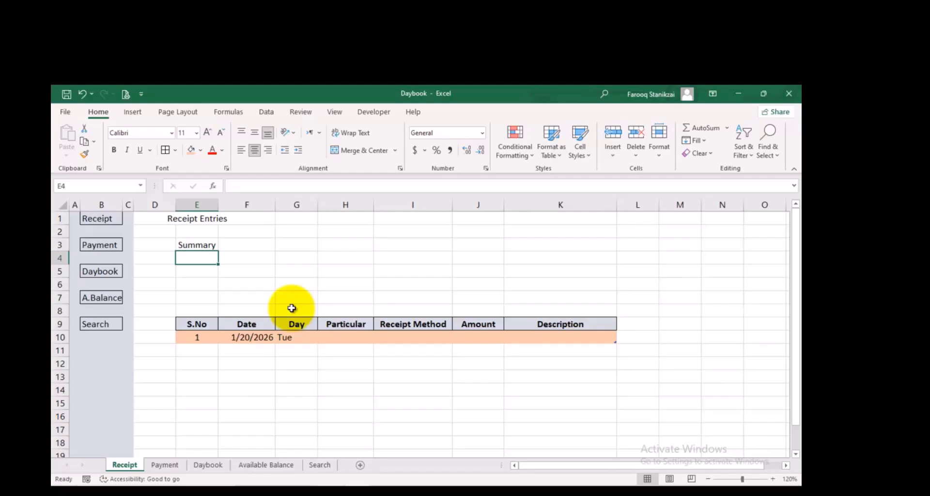
text(Cash)
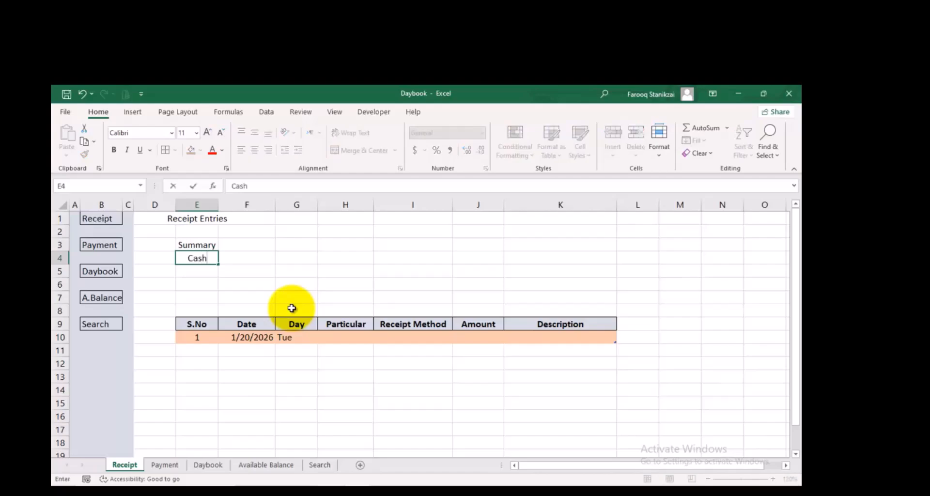
key(Return)
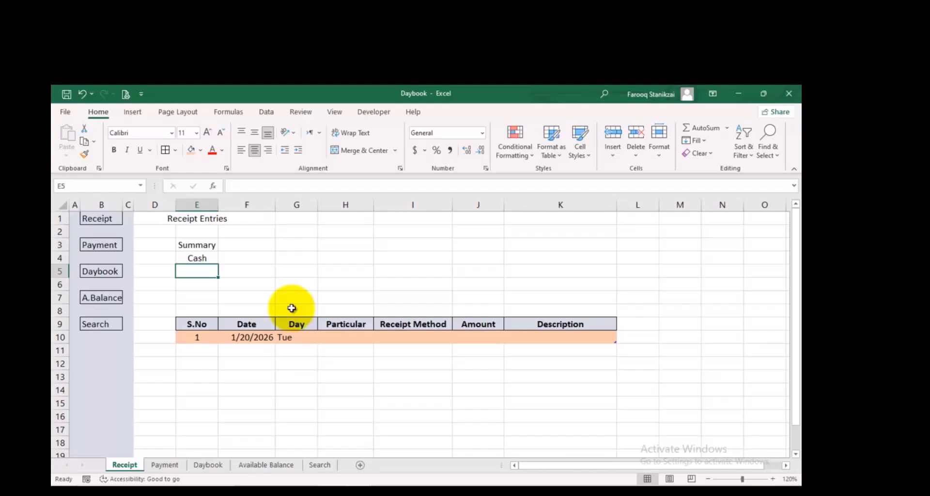
text(Azizi Bank)
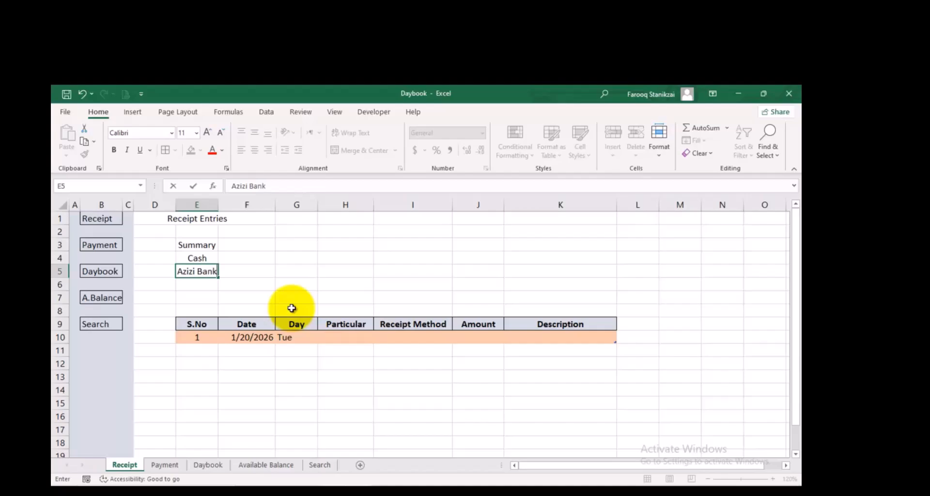
key(Tab)
key(Left)
key(Down)
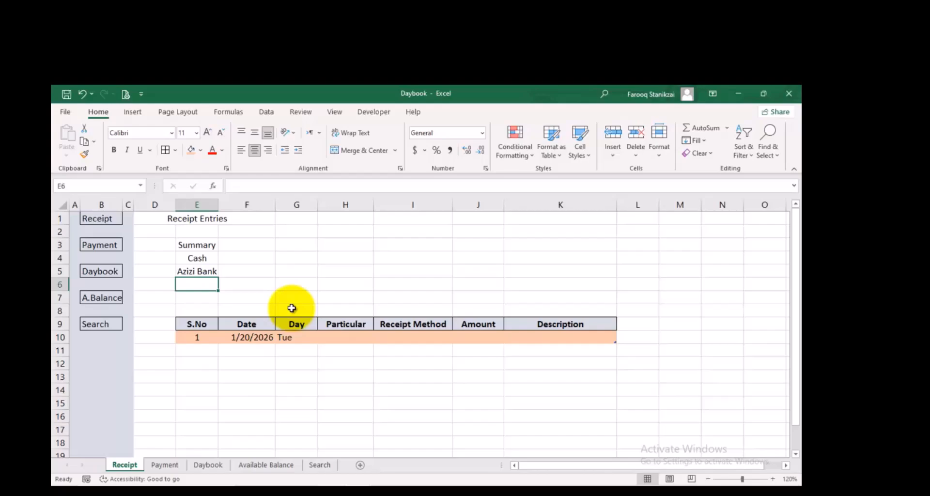
Add the labels Kabul Bank, Transfer and Total in cells E6 to E8
text(Bank)
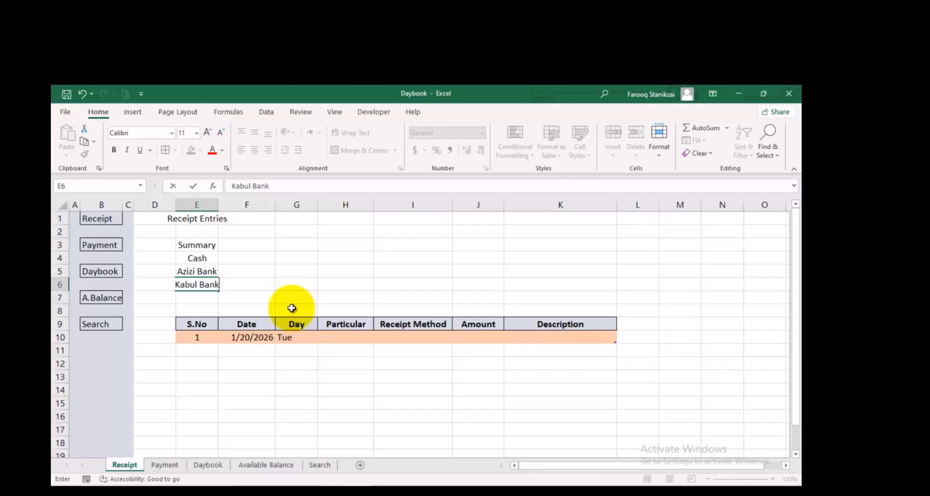
click(207, 300)
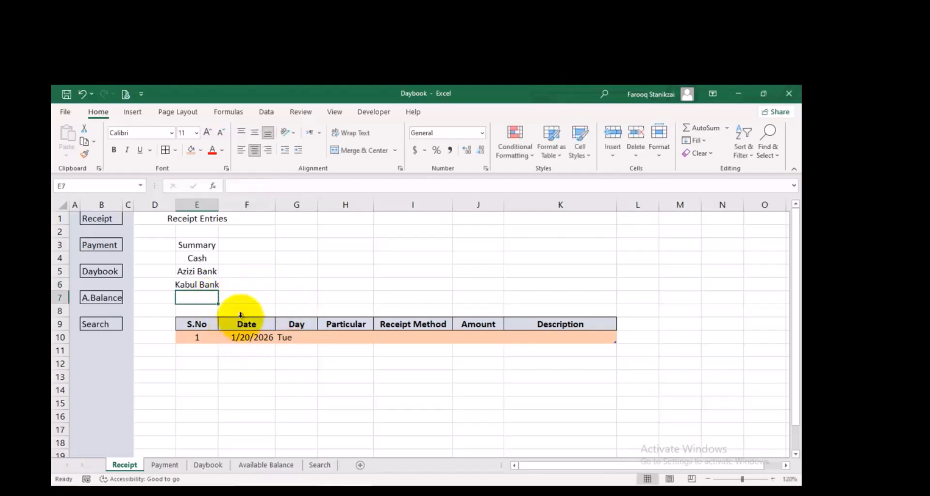
text(Transfer)
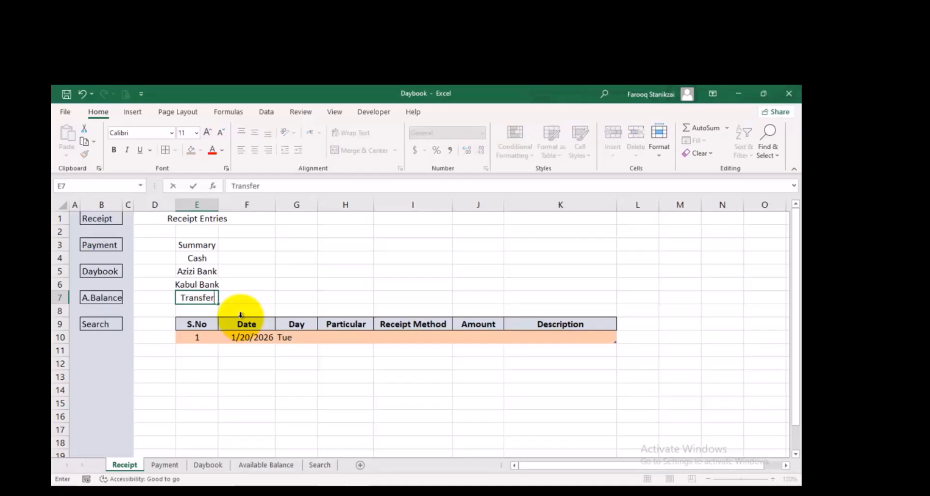
key(Return)
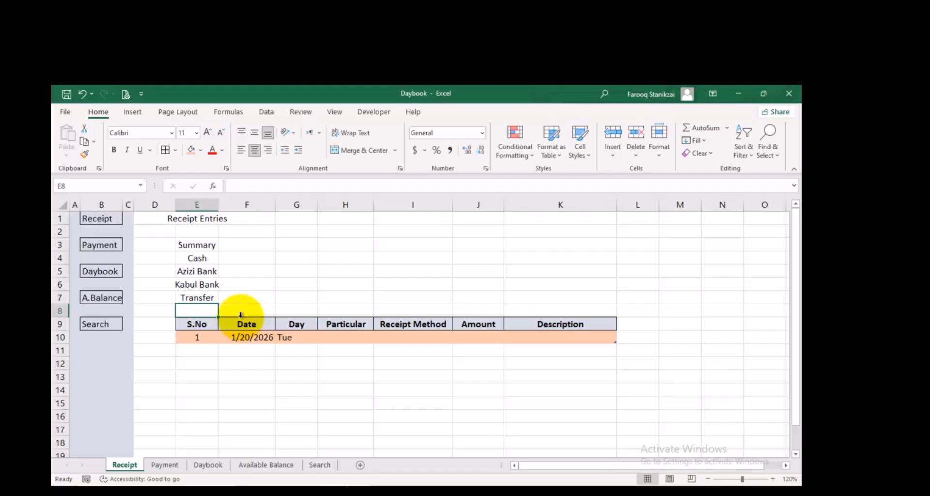
text(Total)
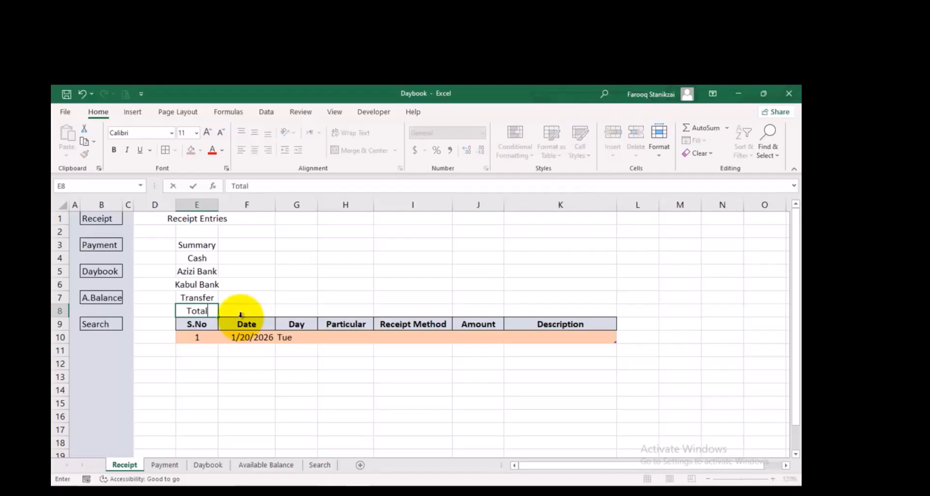
click(253, 286)
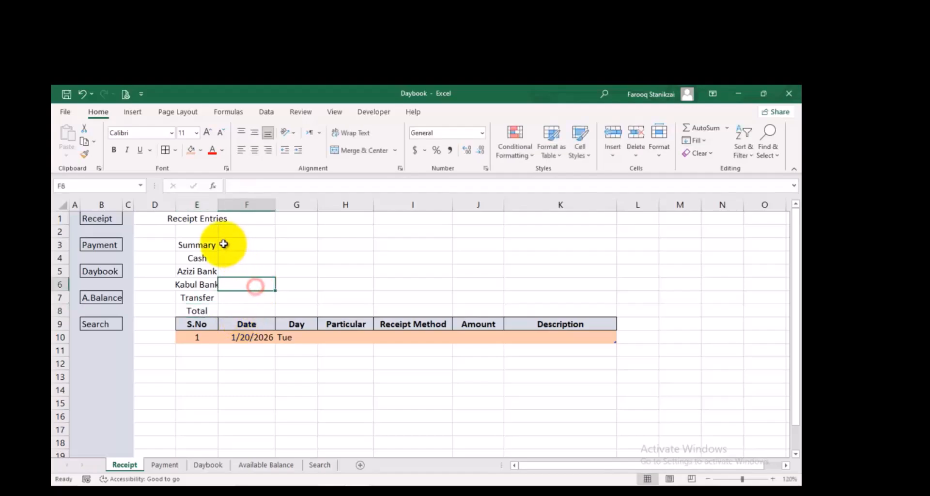
Merge and centre the Summary heading across E3:F3, and apply all borders to the summary block E3:F8
drag(213, 244, 236, 244)
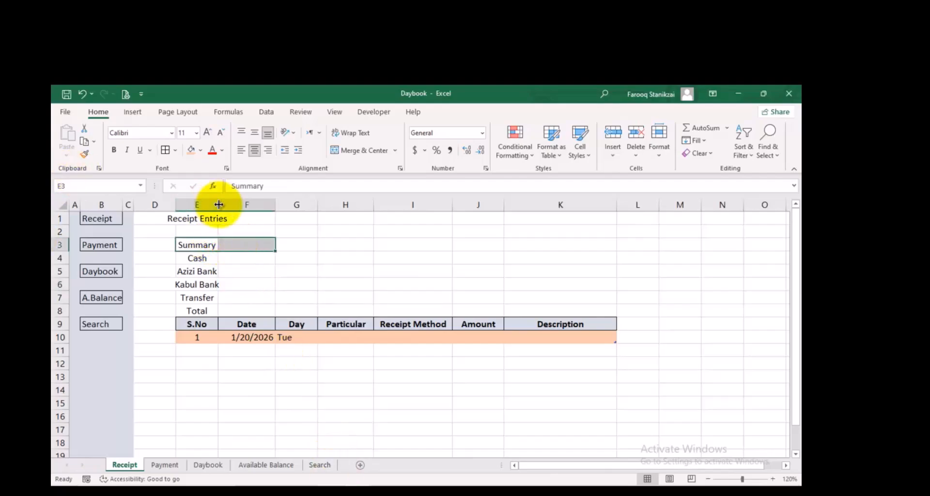
click(342, 150)
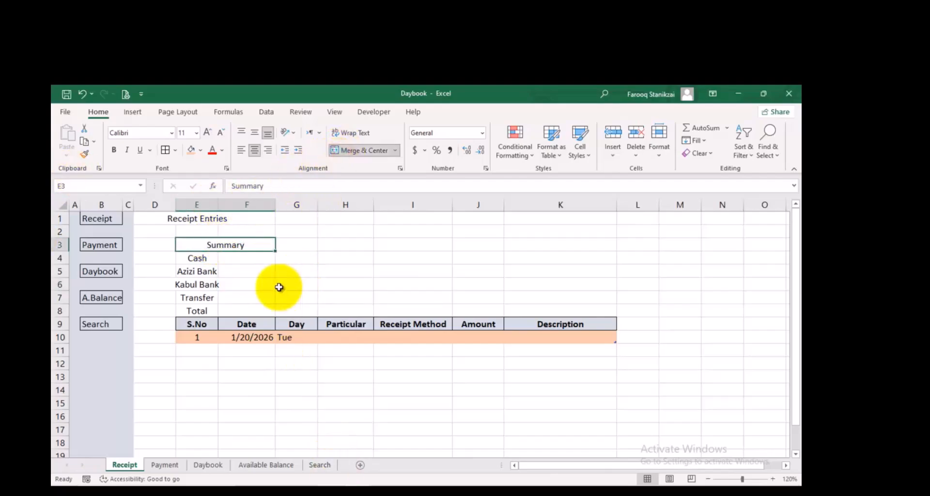
drag(245, 243, 237, 310)
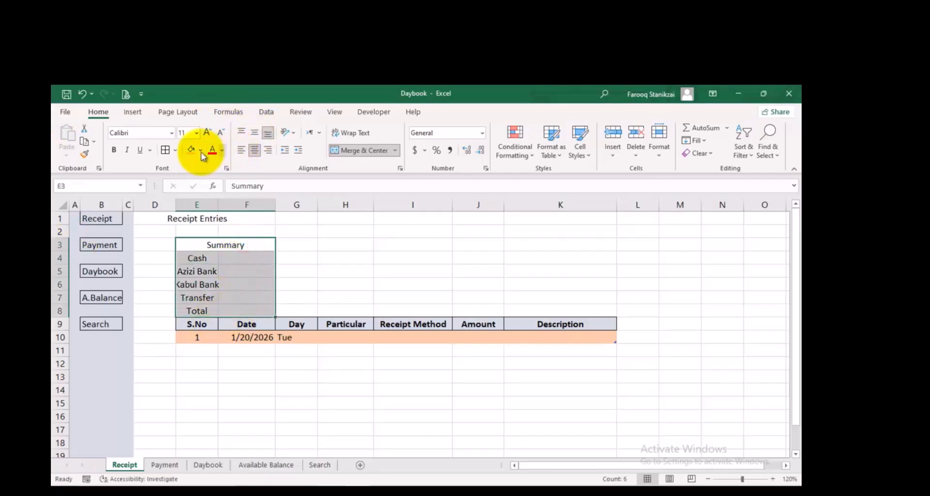
click(166, 150)
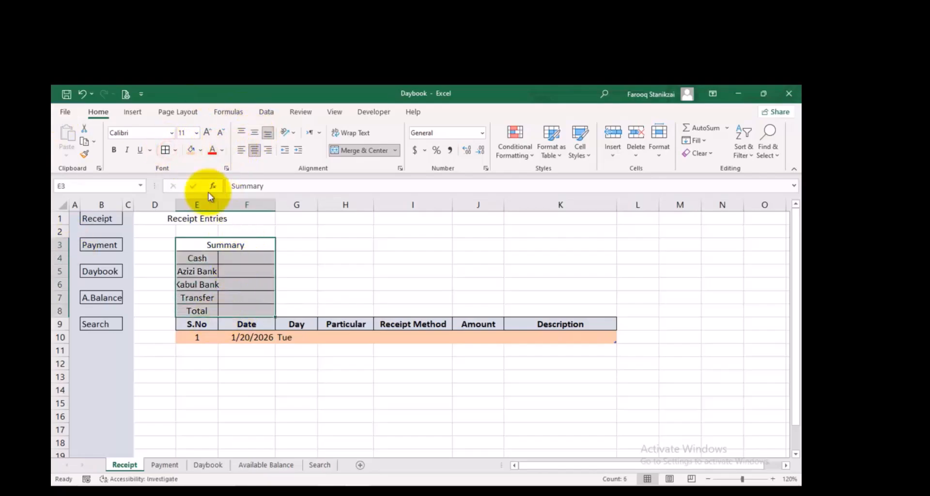
Autofit the width of column E and left-align the summary labels in E4:E8
double_click(218, 202)
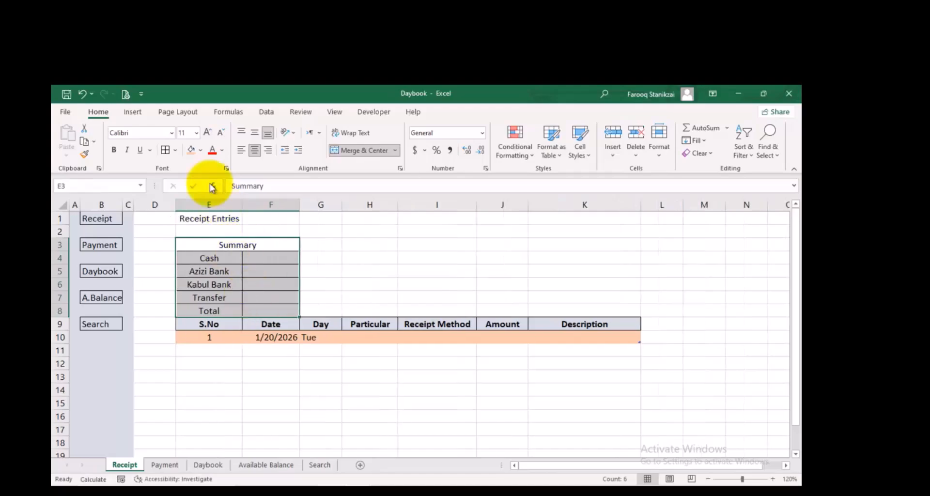
drag(208, 257, 209, 311)
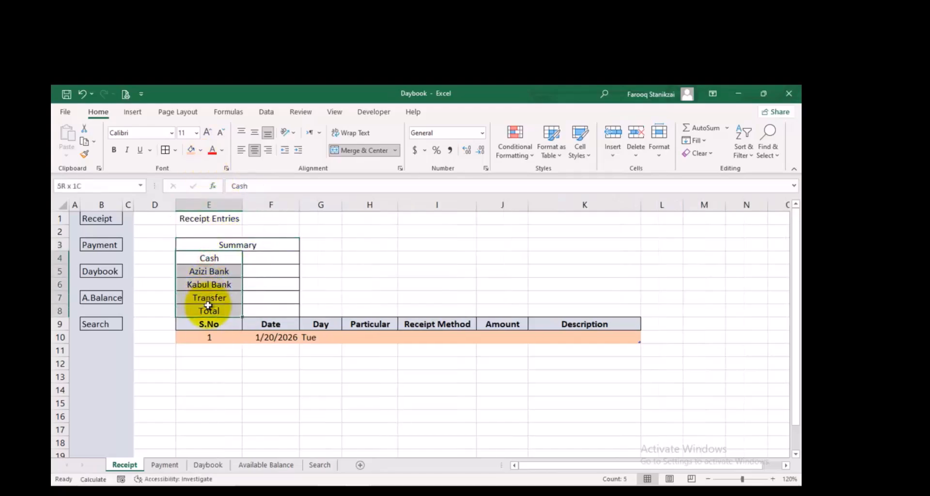
click(241, 149)
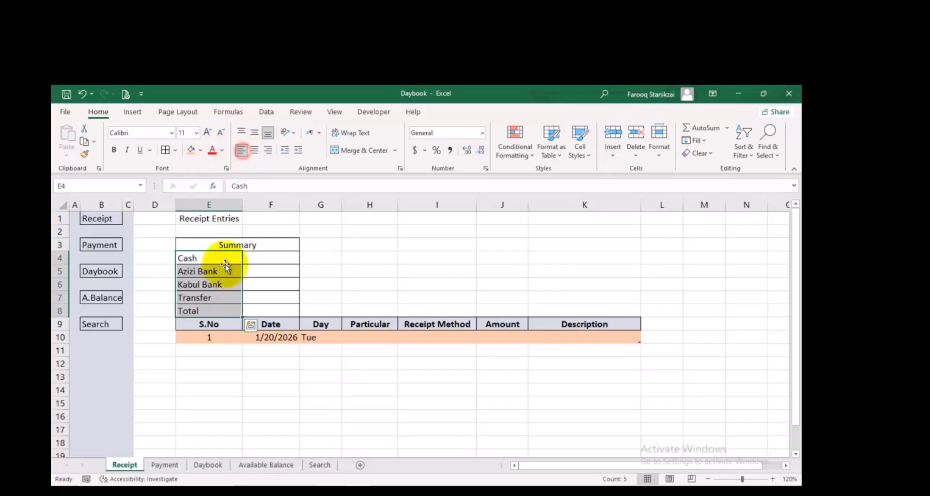
click(264, 256)
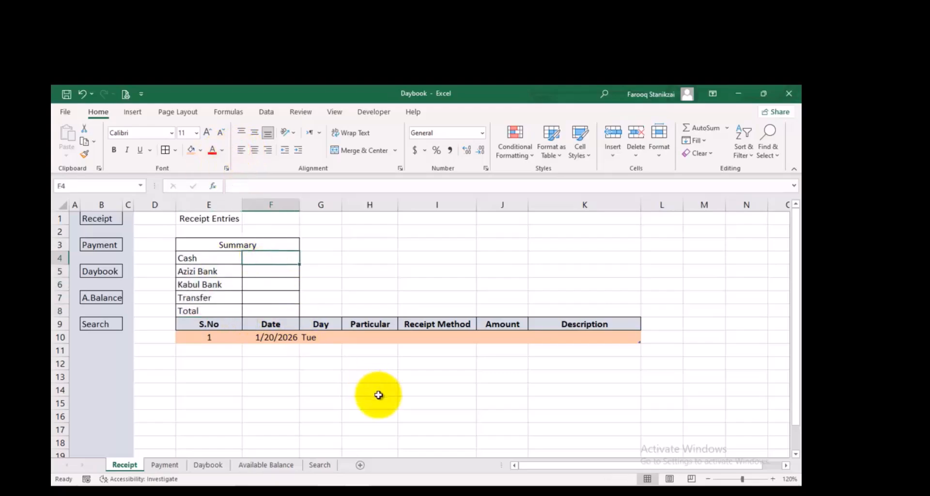
Enter the person's name in the Particular cell H10 of the first receipt entry
click(354, 345)
click(353, 337)
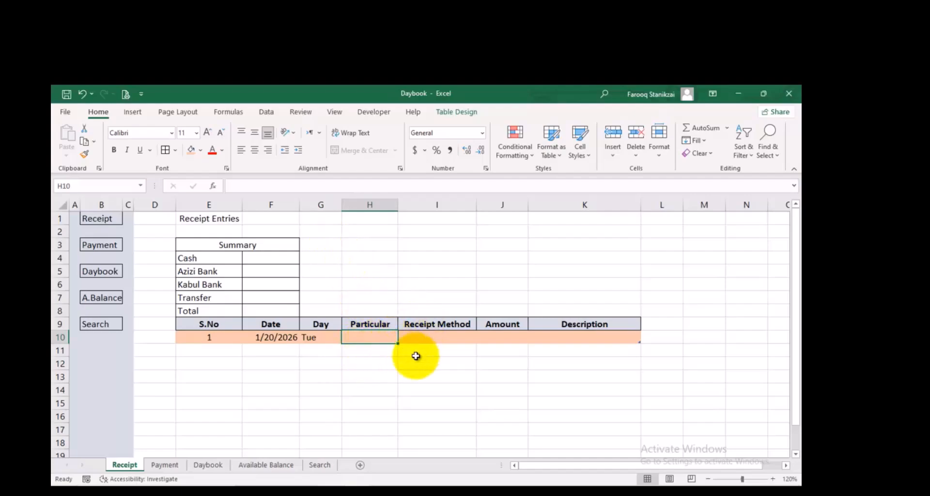
text(Adnan)
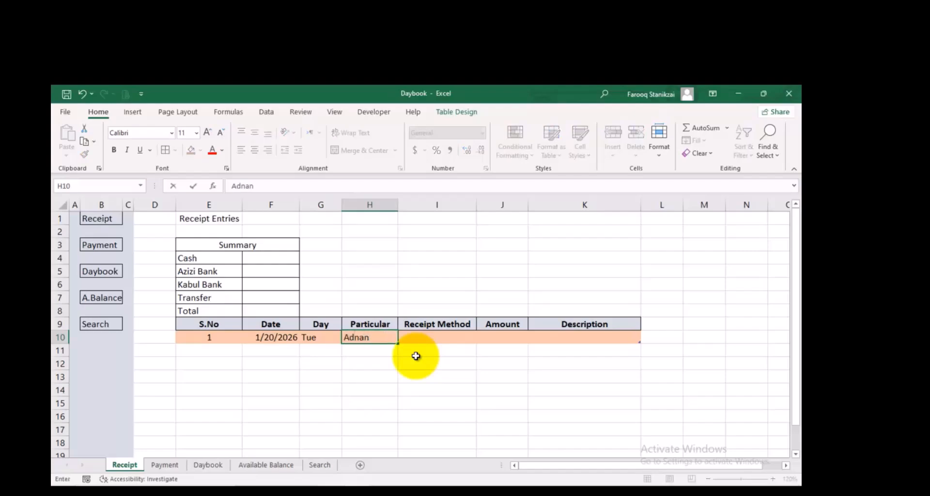
key(Tab)
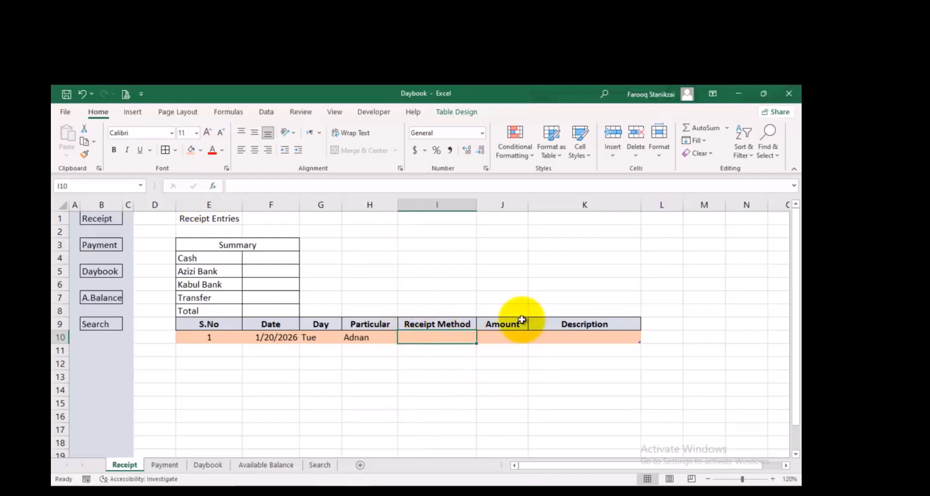
Add list data validation to the Receipt Method cell I10, using the summary labels in =$E$4:$E$7 as its source
click(266, 112)
click(458, 153)
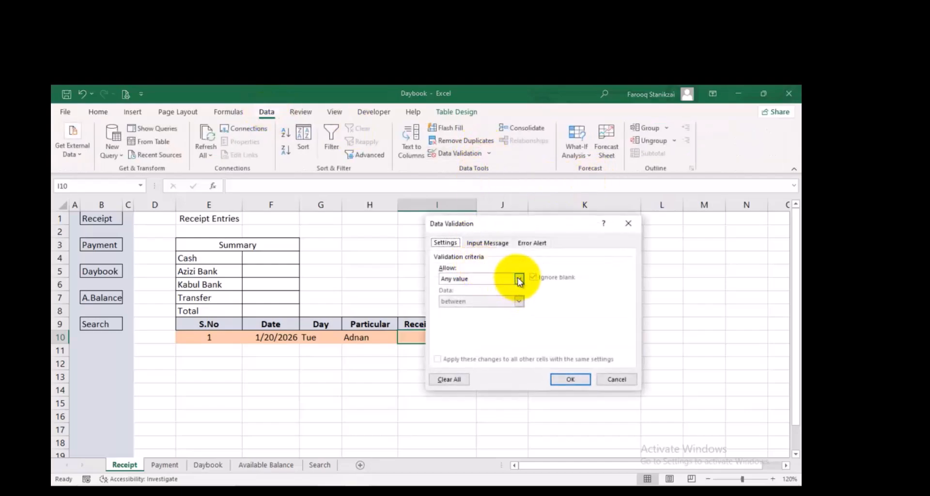
click(519, 280)
click(471, 309)
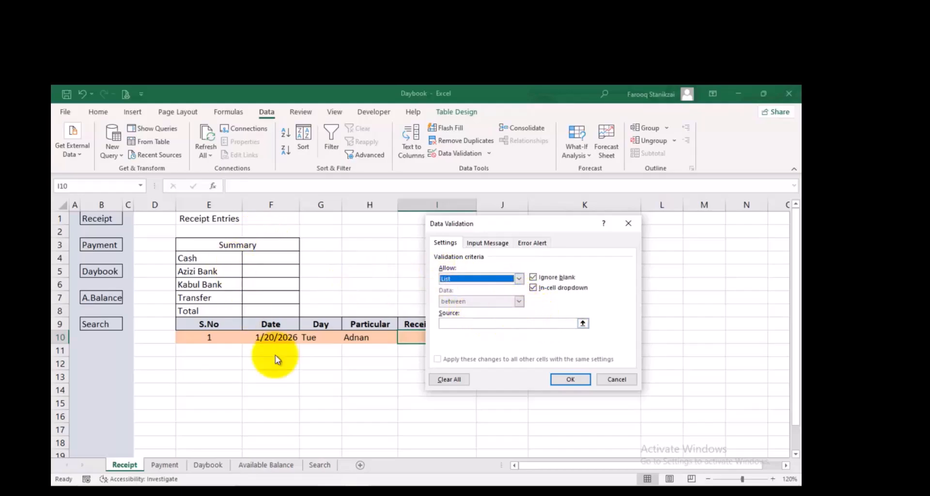
click(585, 324)
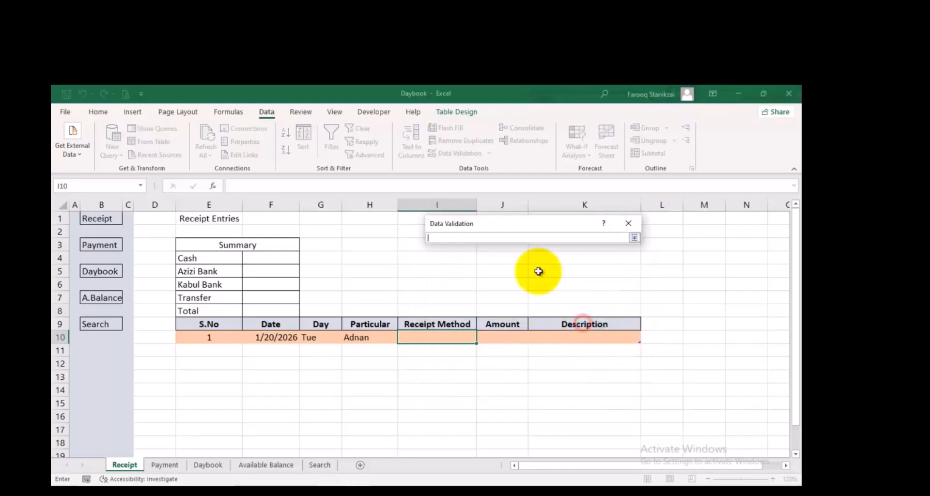
click(227, 255)
drag(226, 255, 228, 297)
key(Return)
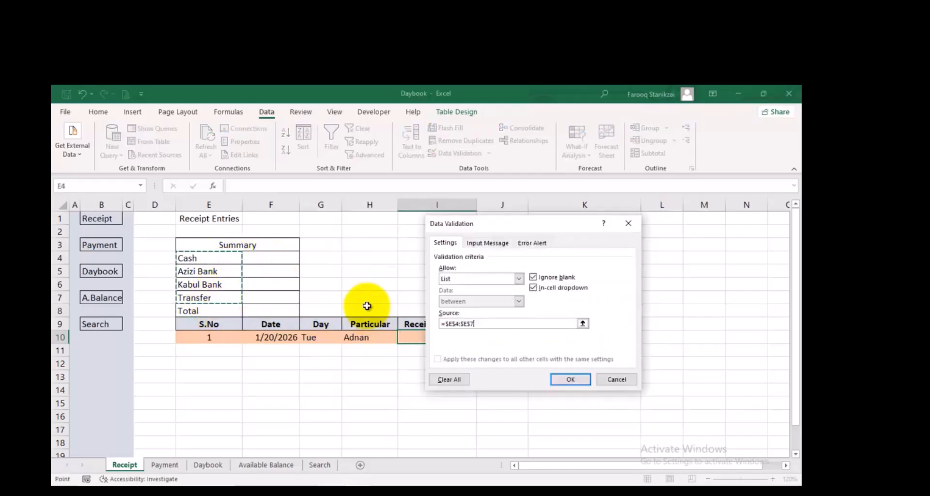
key(Return)
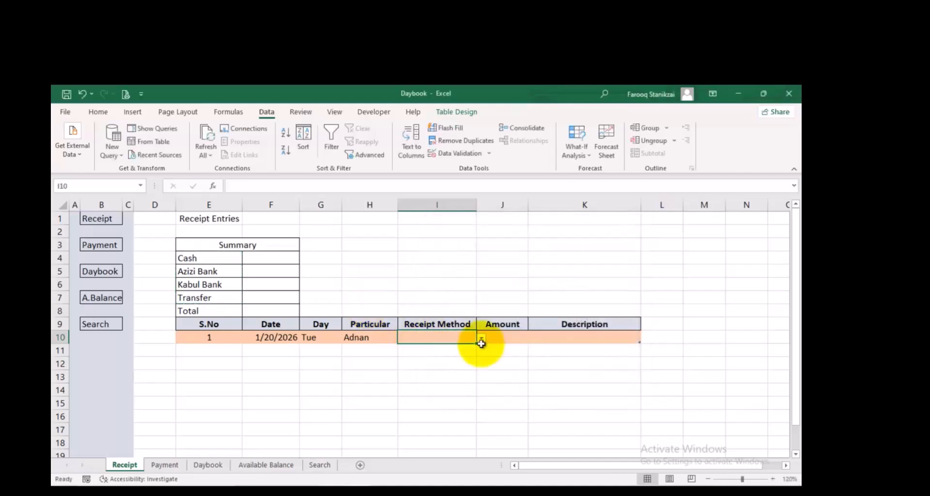
Choose Cash as the receipt method in I10 and enter 10000 as the amount in J10
click(481, 339)
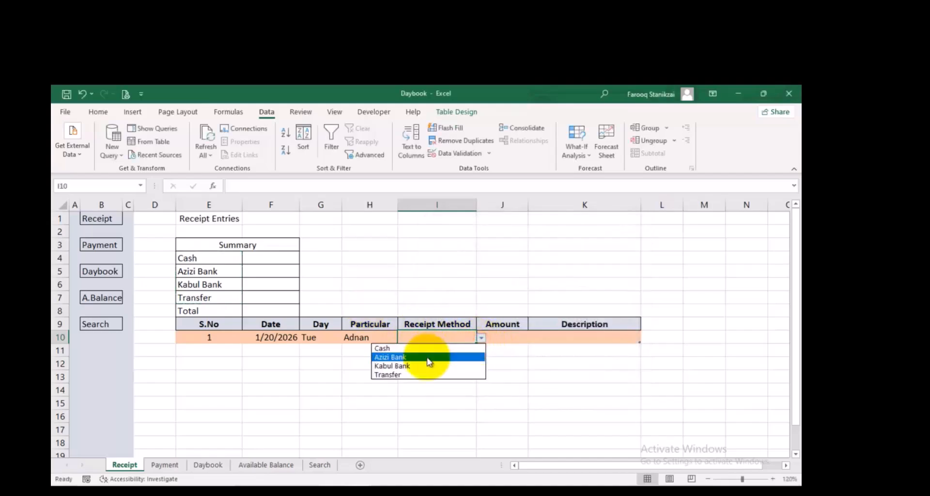
click(417, 349)
click(503, 339)
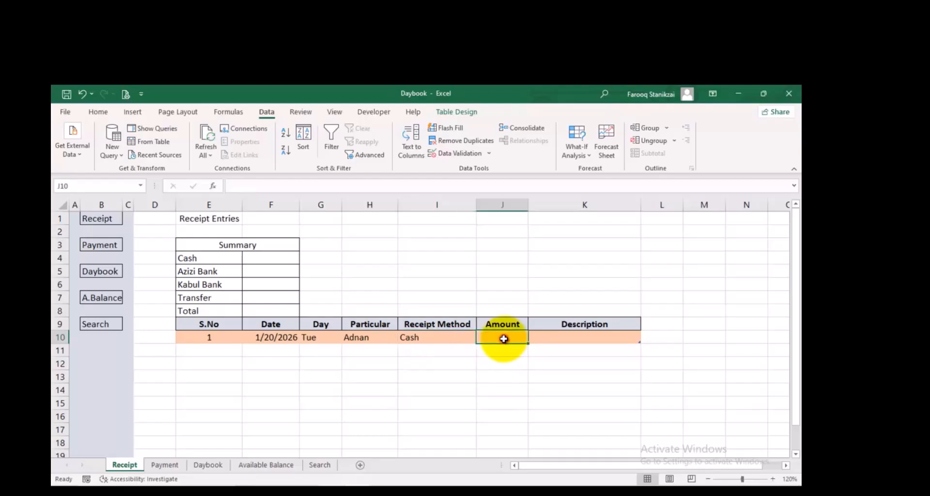
text(10000)
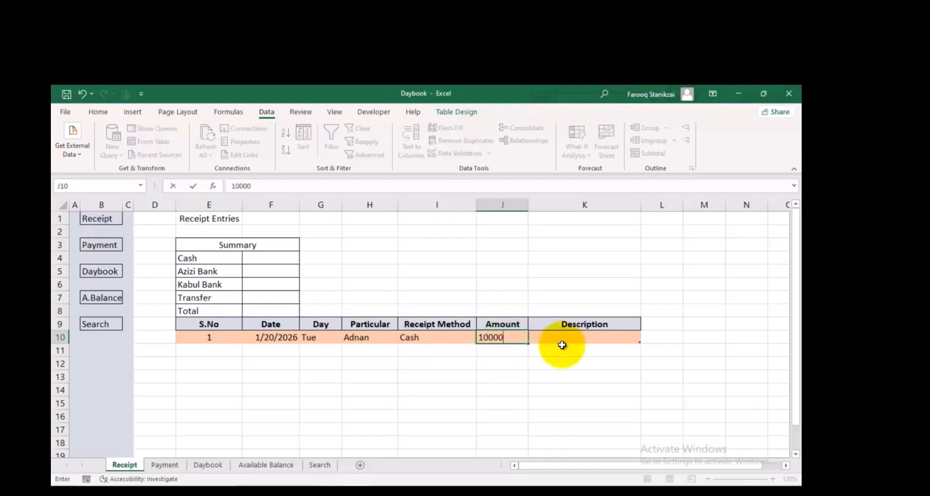
click(561, 345)
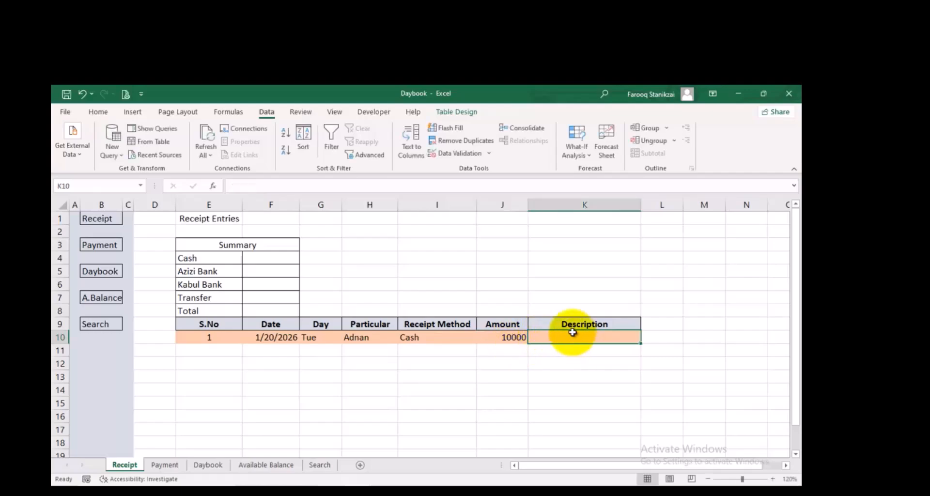
Format the amount in J10 as dollar Accounting without decimal places
click(505, 336)
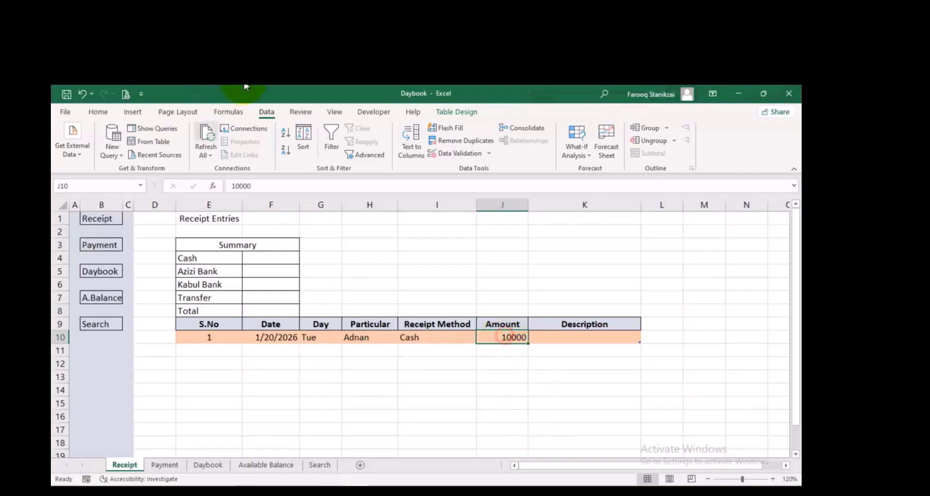
click(97, 109)
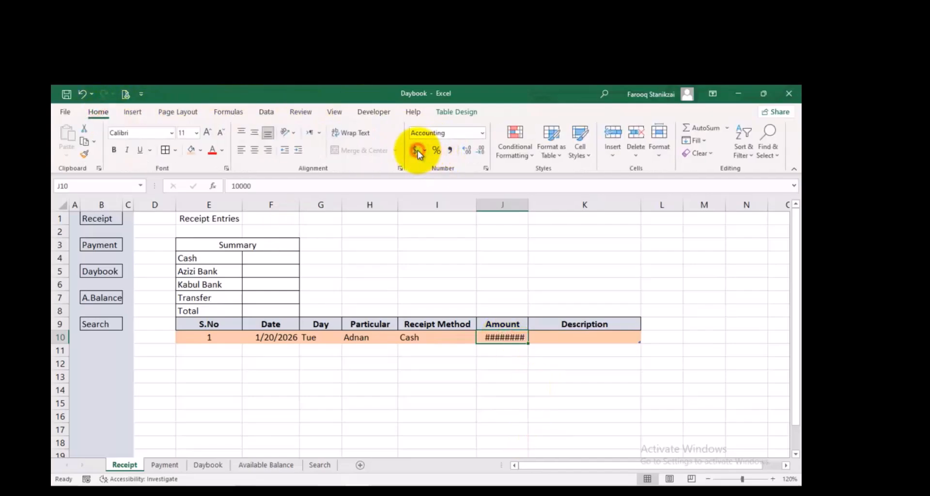
click(481, 150)
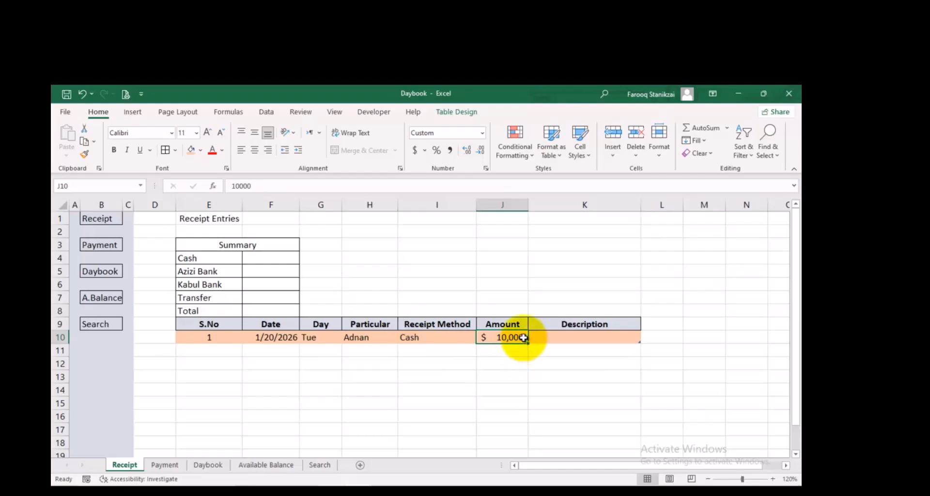
Start a SUMIF formula in cell F4 for the Cash row of the summary
click(259, 260)
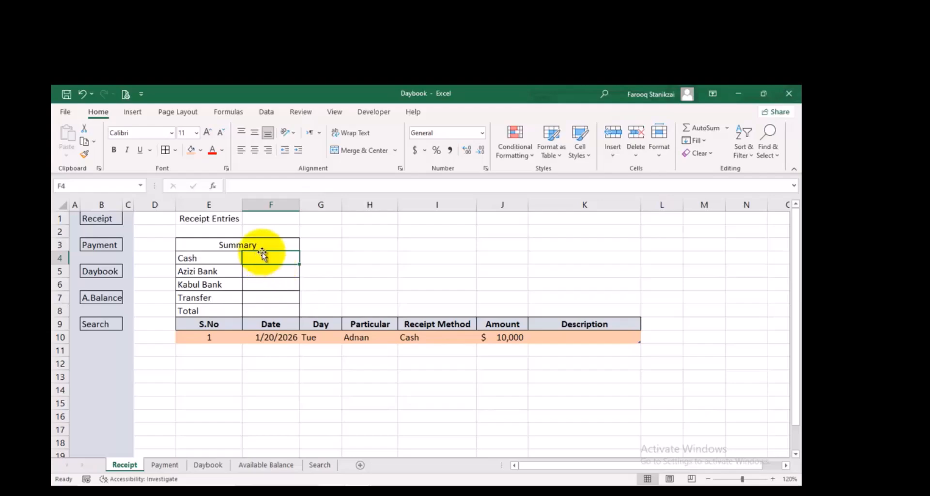
text(=s)
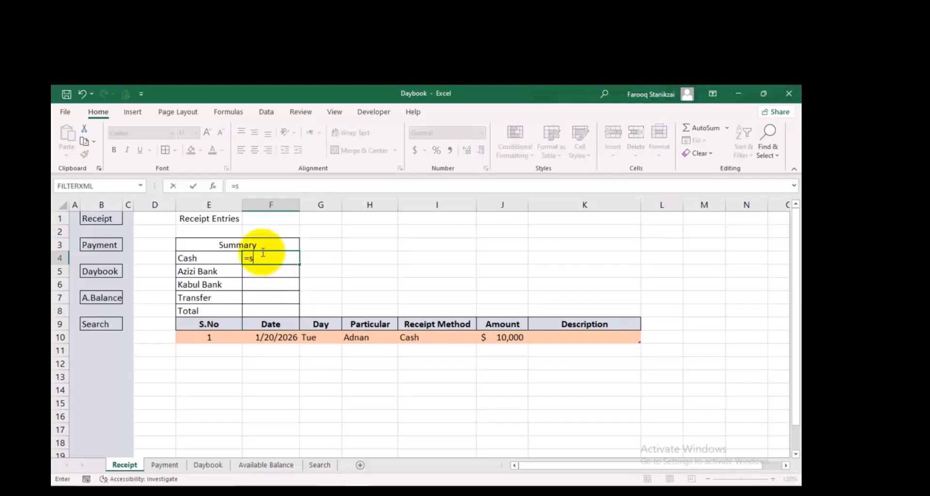
text(umi)
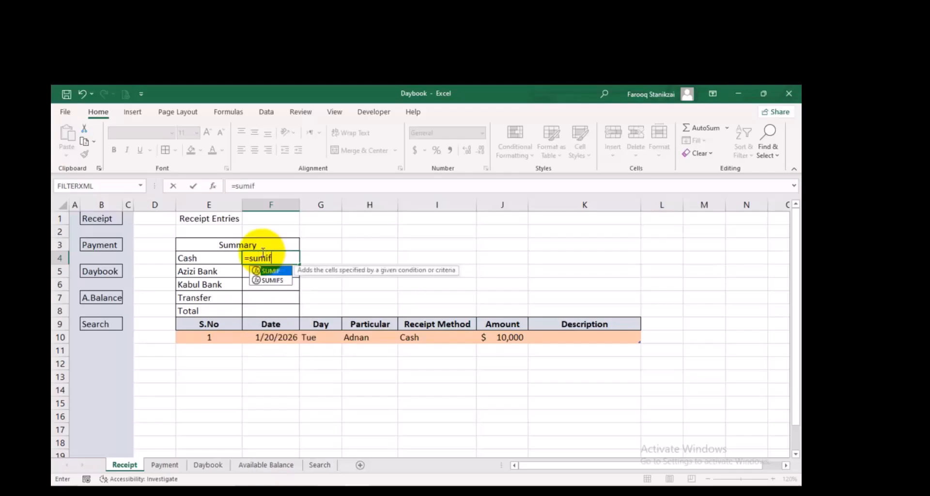
text(f)
key(Tab)
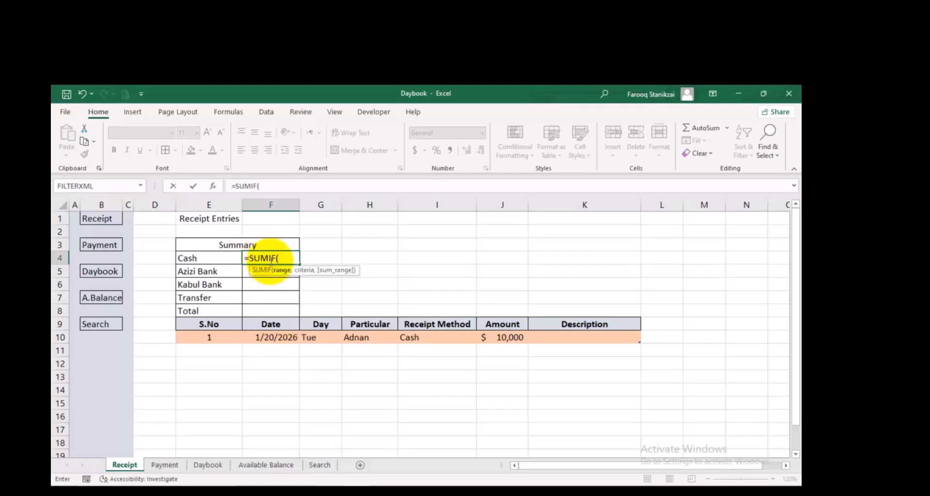
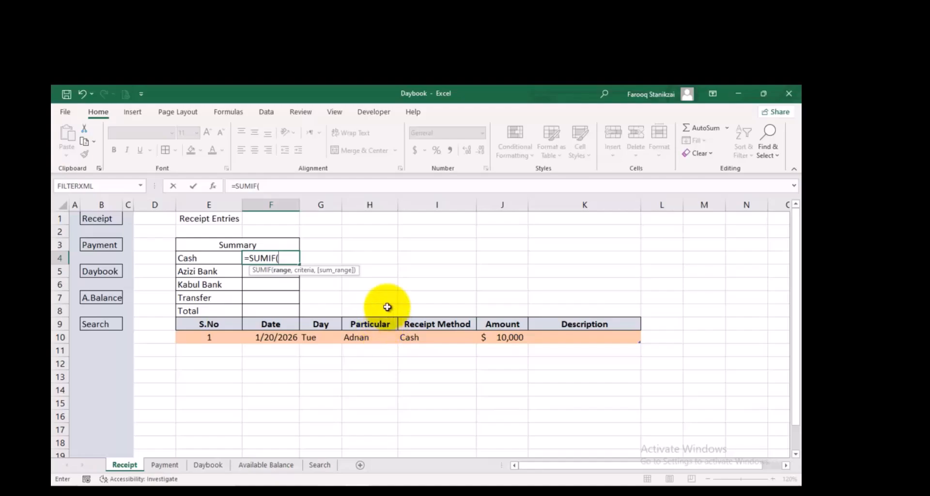
click(283, 337)
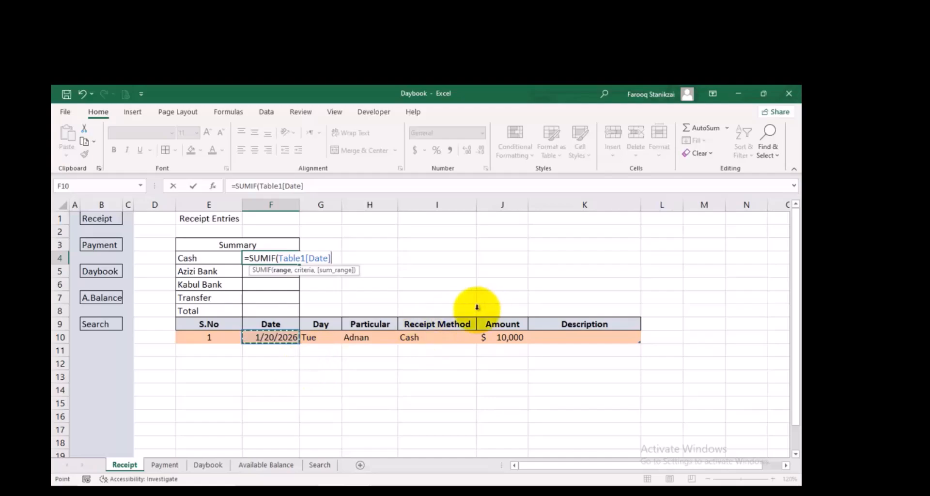
click(333, 258)
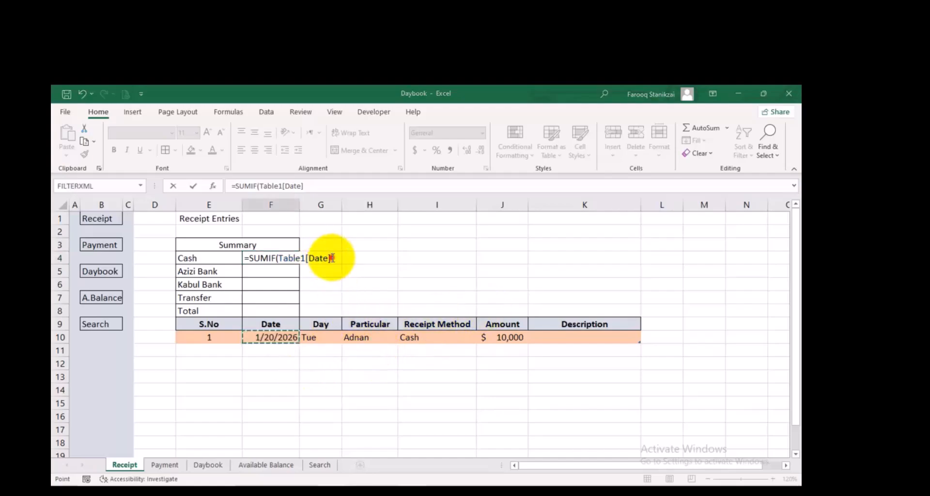
key(BackSpace)
key(BackSpace)
key(BackSpace)
key(BackSpace)
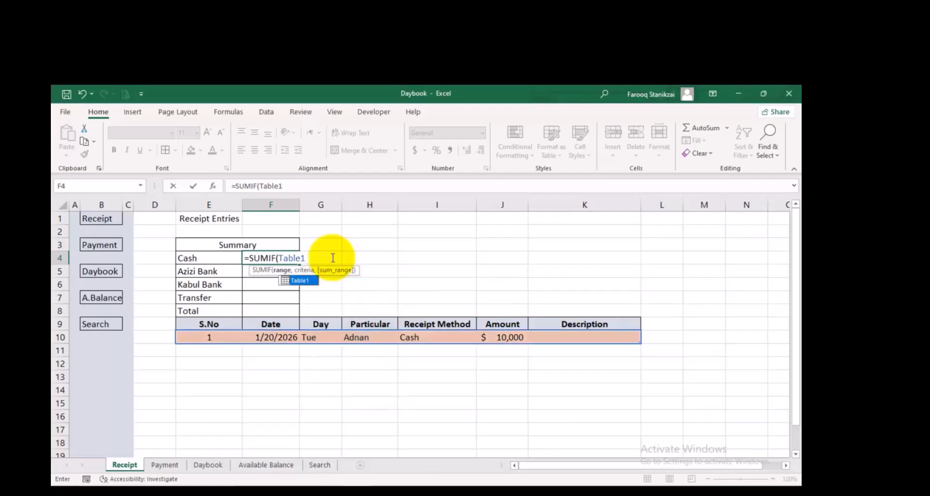
key(BackSpace)
key(BackSpace)
key(BackSpace)
key(BackSpace)
key(BackSpace)
key(BackSpace)
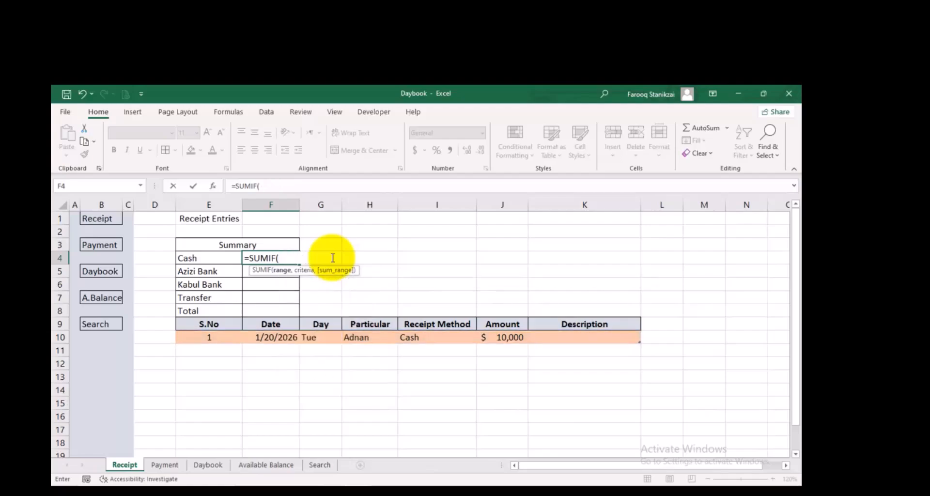
Complete the SUMIF formula in F4 with Table1[Receipt Method] as range, E4 as criteria and Table1[Amount] as sum range
click(432, 341)
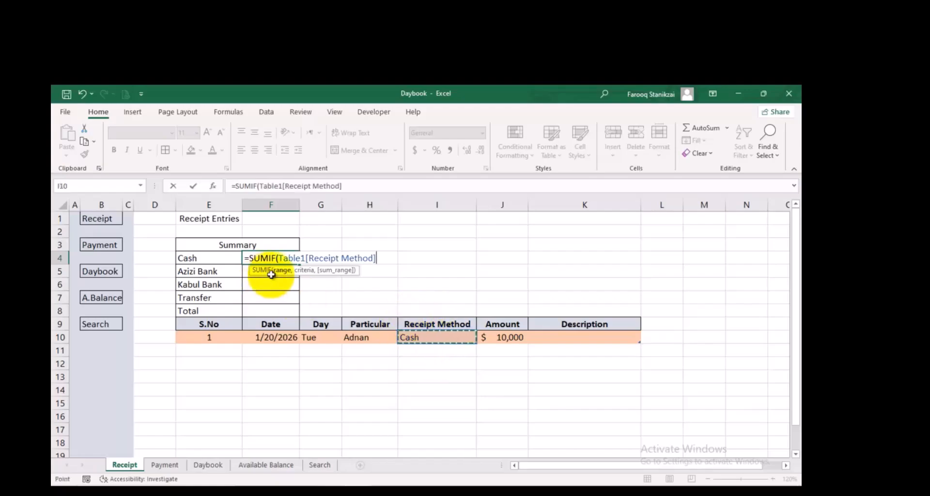
text(,)
click(230, 258)
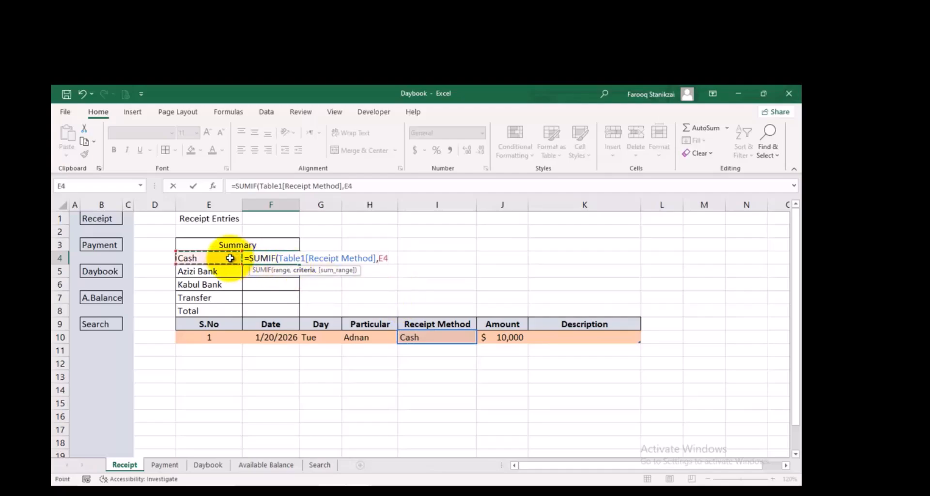
text(,)
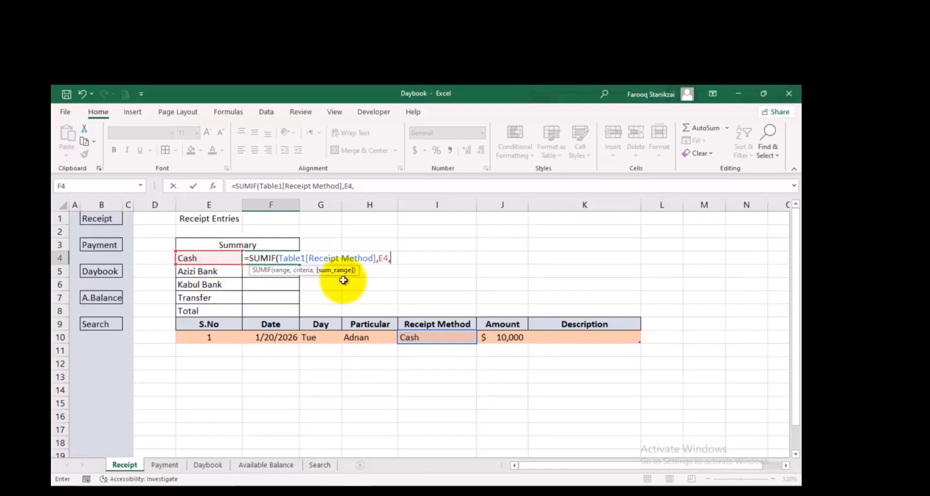
click(508, 337)
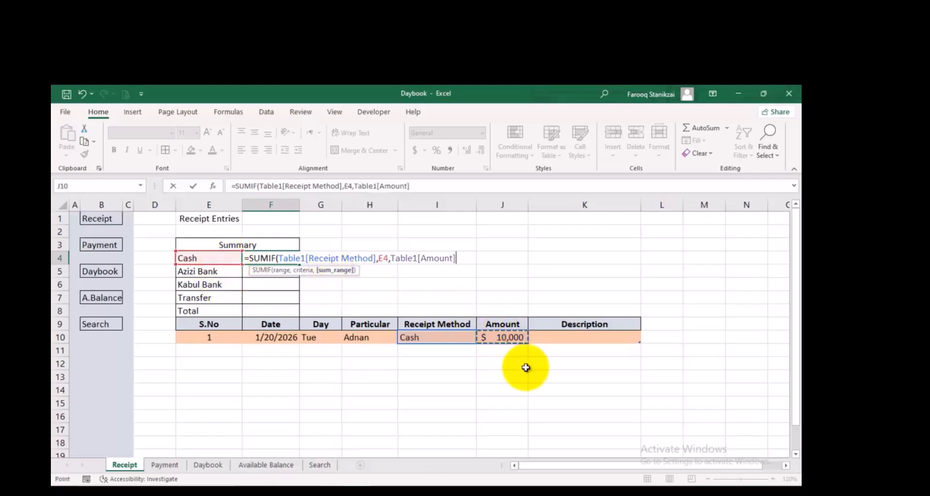
text())
key(Return)
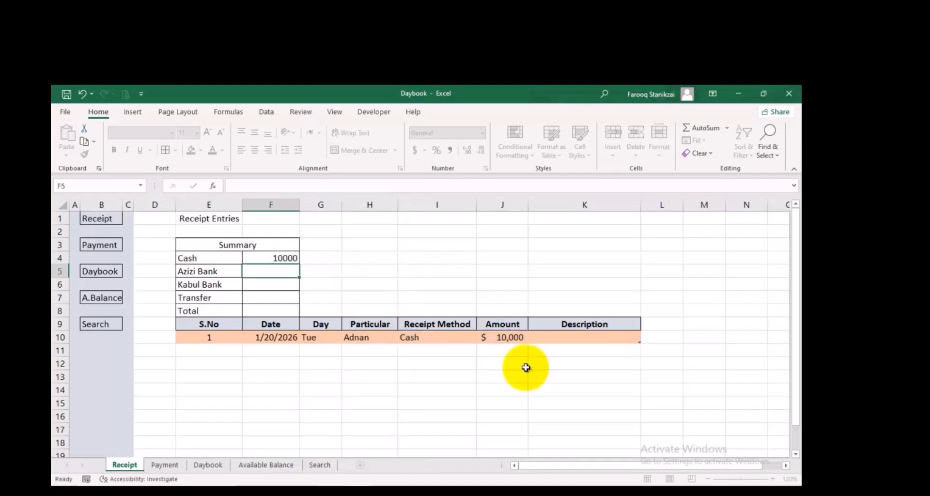
Copy the SUMIF formula from F4 down the summary block, then clear the copy in the Total cell F8
click(283, 257)
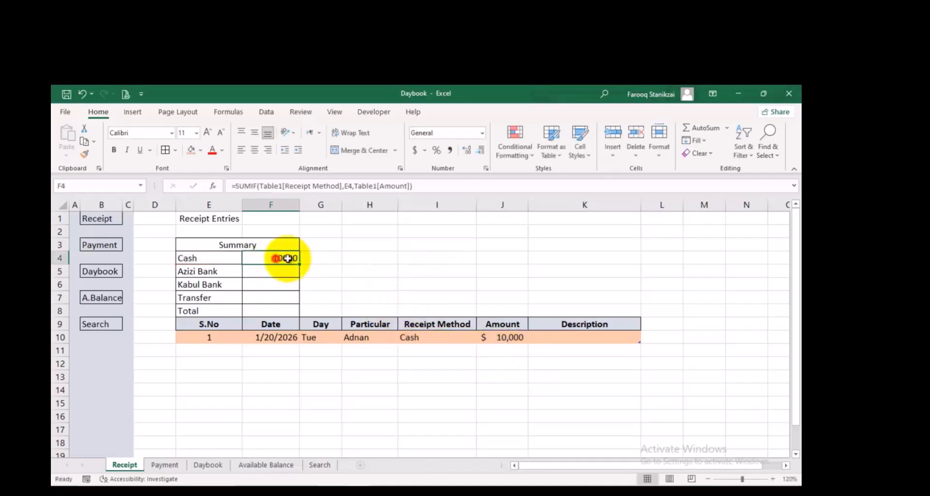
double_click(297, 265)
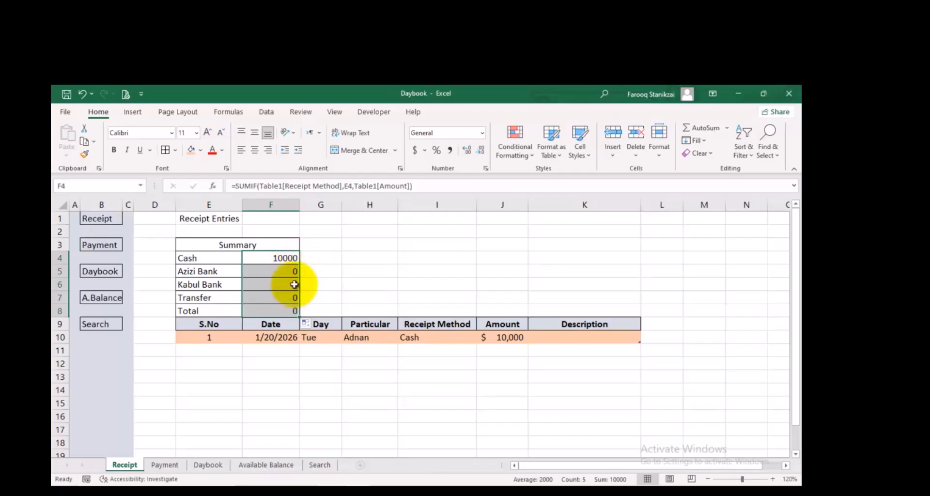
click(288, 306)
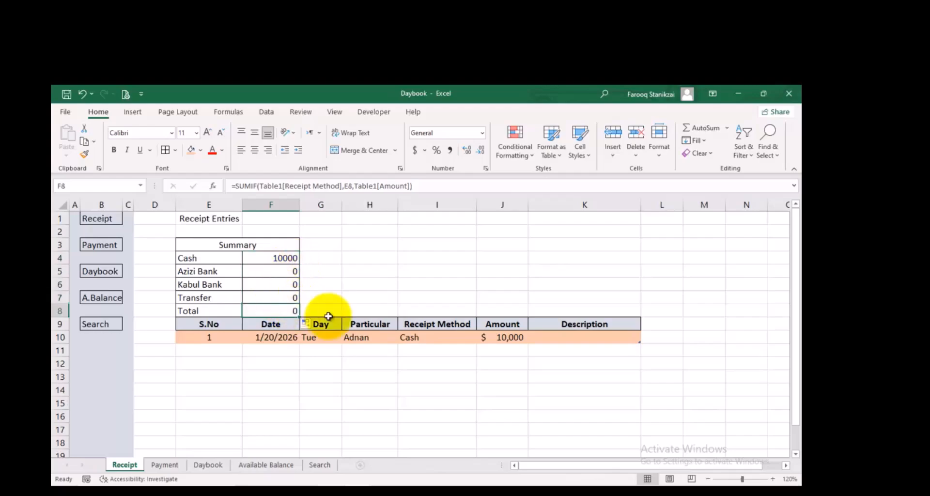
key(Delete)
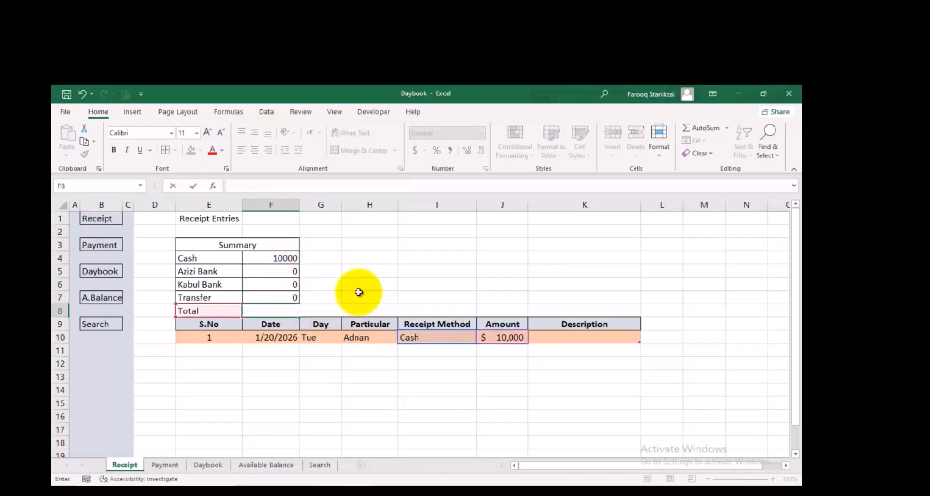
click(367, 284)
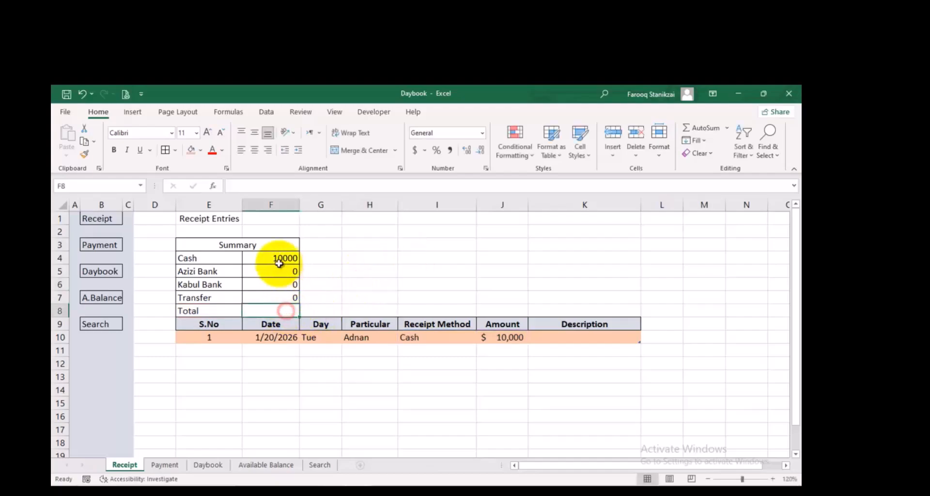
Format the summary amounts in F4:F8 as dollar Accounting without decimal places
drag(274, 258, 272, 312)
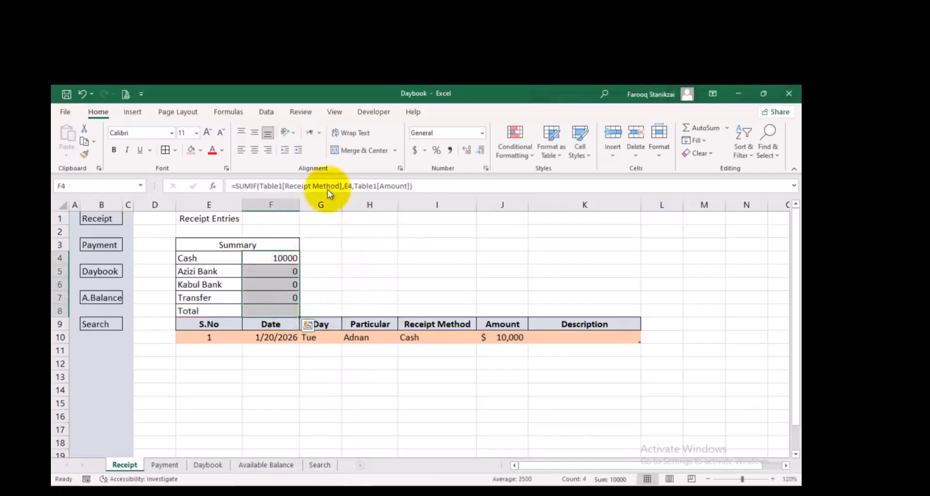
click(415, 151)
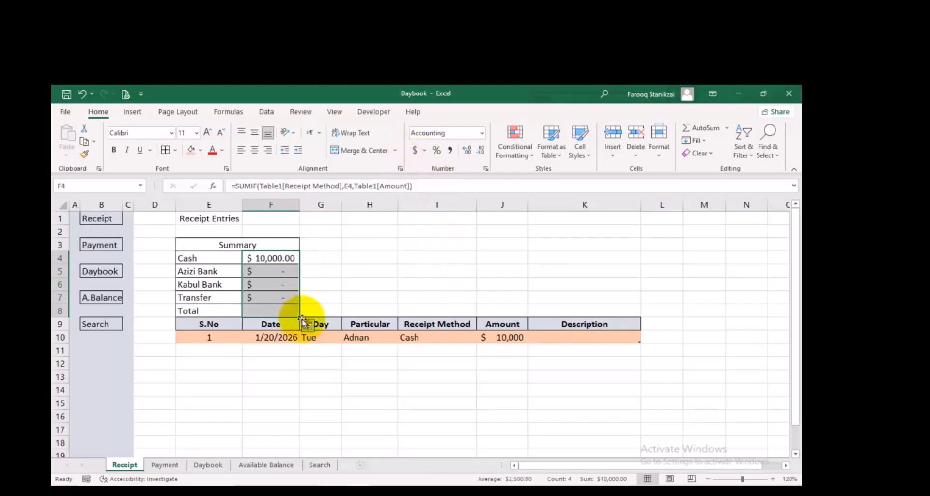
click(267, 310)
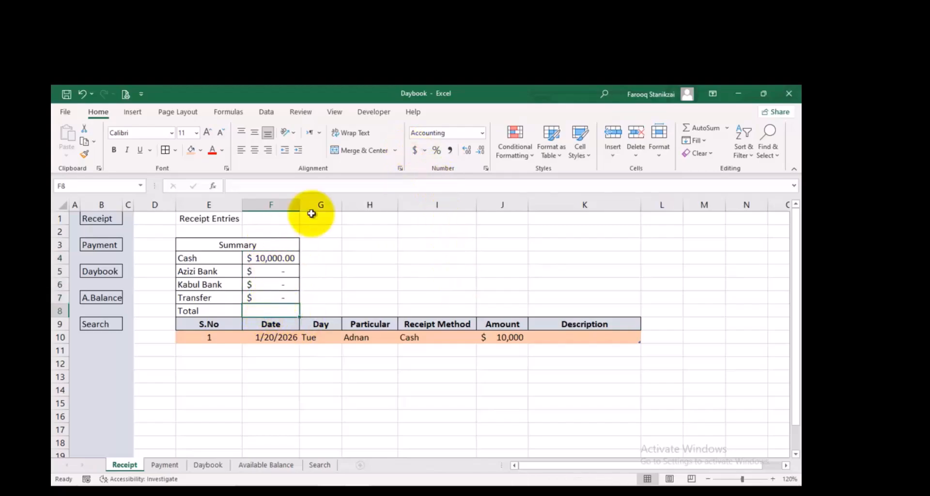
drag(285, 256, 283, 312)
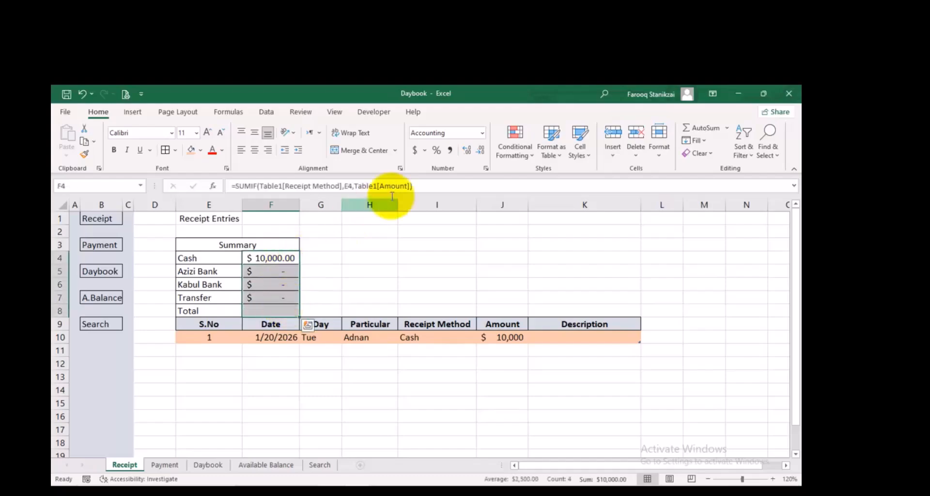
click(481, 151)
click(481, 151)
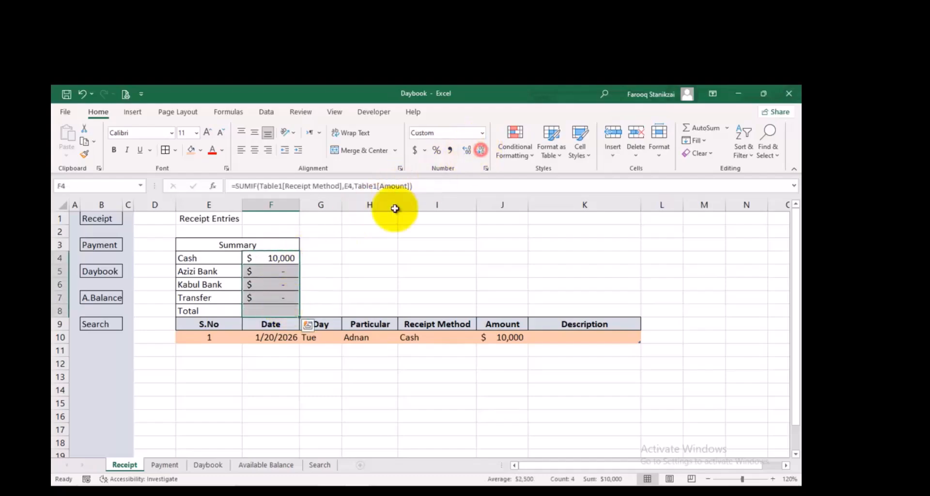
click(343, 269)
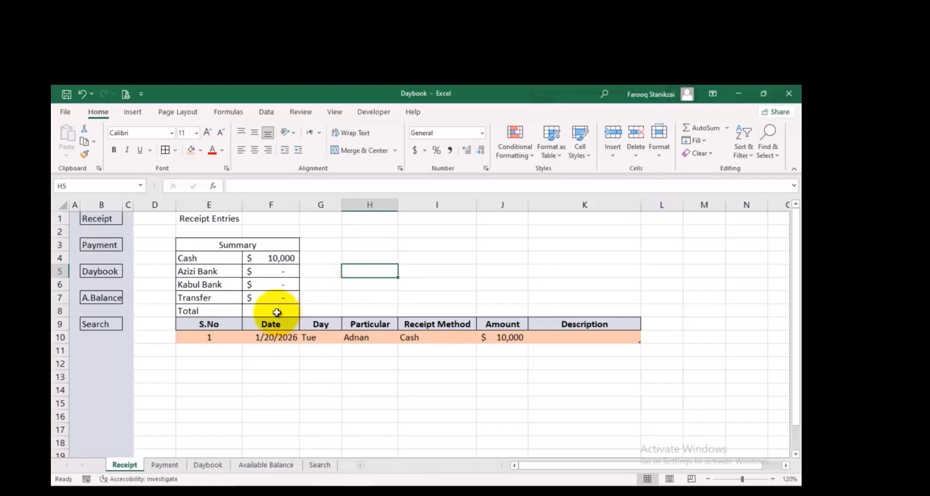
Total the receipt methods in F8 with the formula =SUM(F4:F7)
click(275, 312)
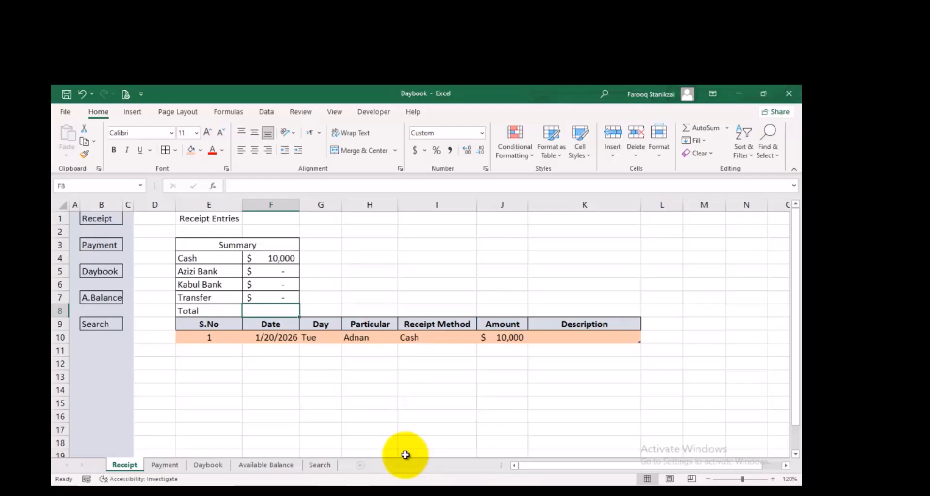
drag(271, 258, 271, 297)
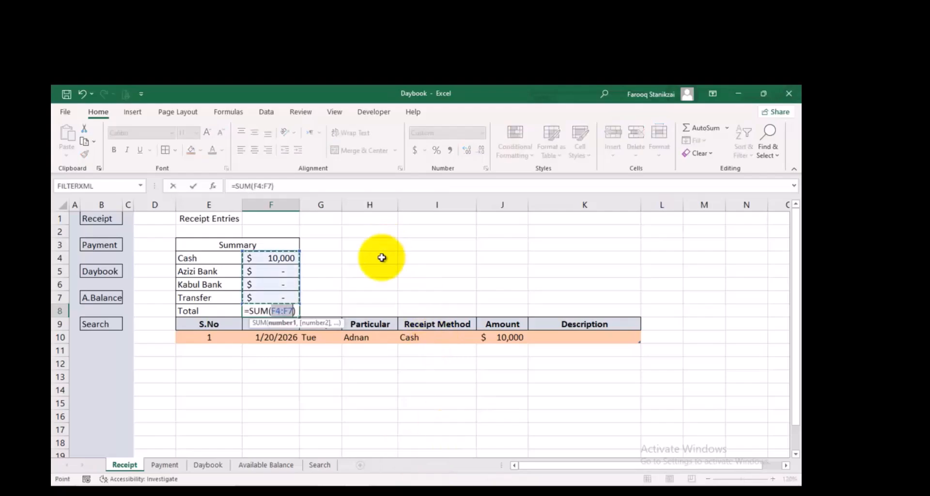
key(Return)
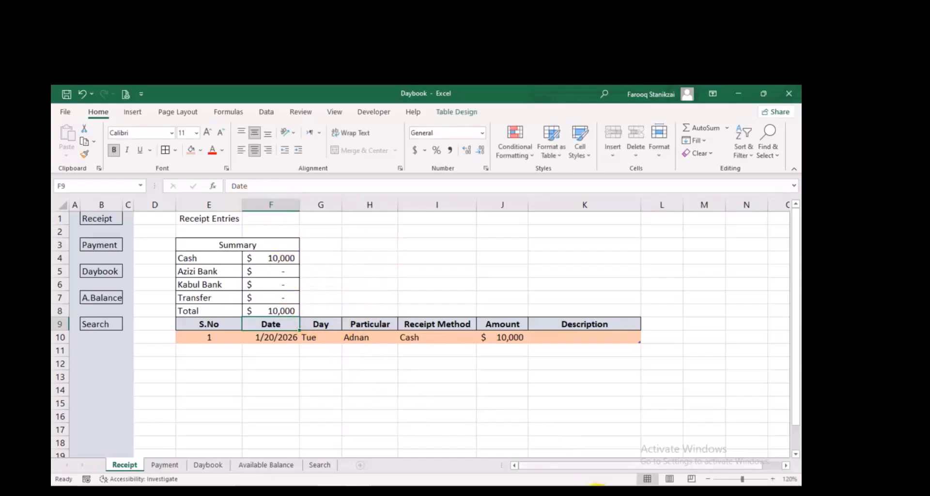
Start a second receipt entry with the date 01/21/2026 in F11 and the payer's name in Particular cell H11
click(283, 349)
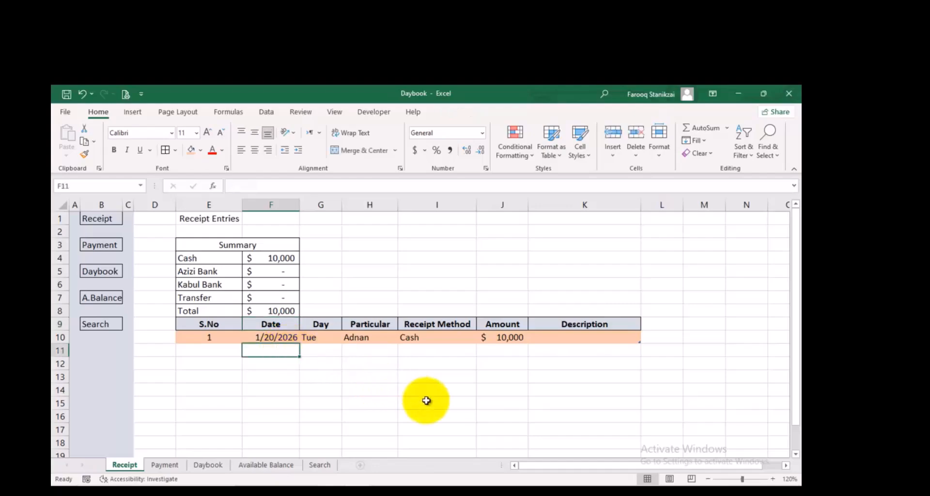
text(01/21)
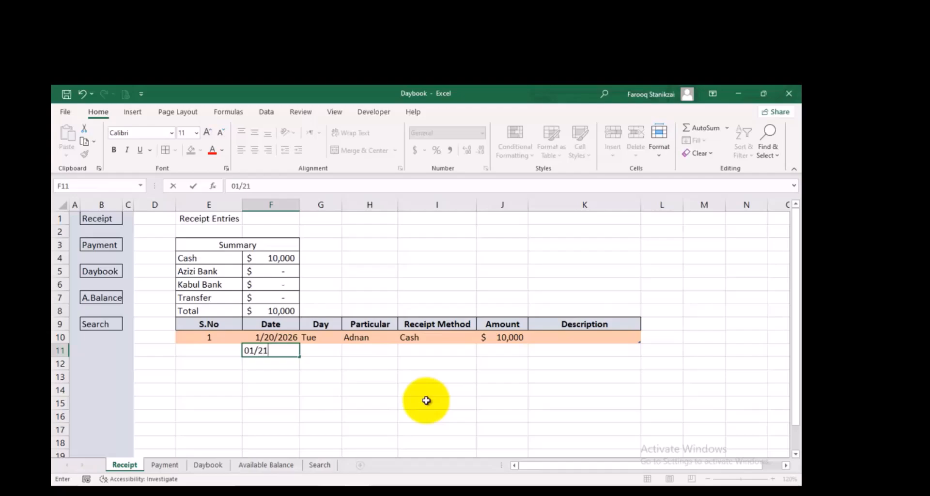
text(/)
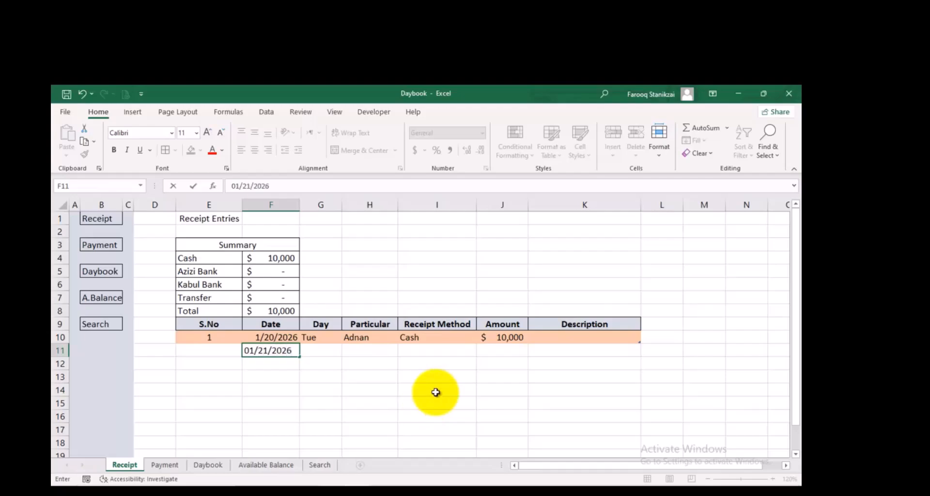
text(2026)
key(Tab)
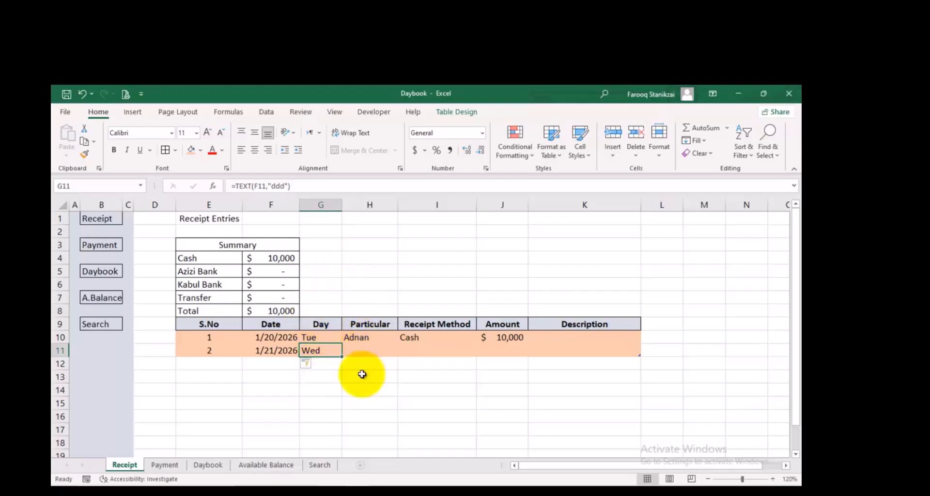
click(363, 349)
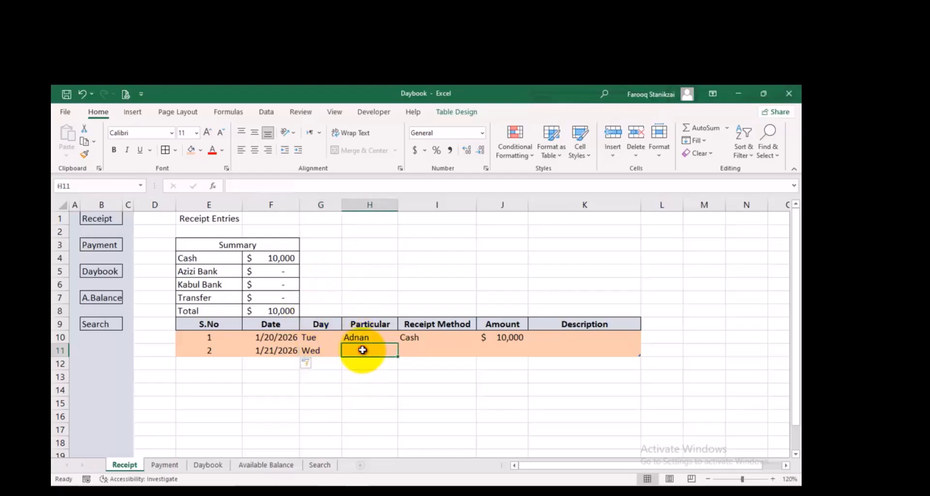
text(Matiullah)
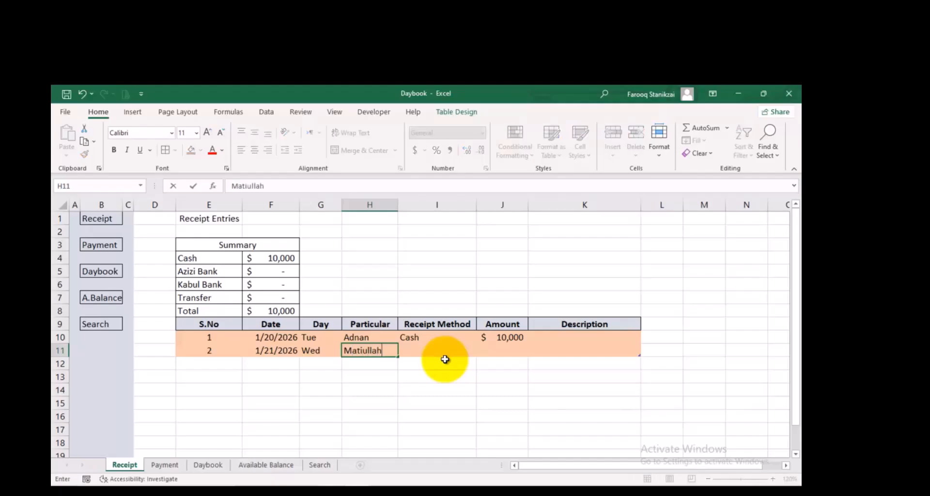
Choose Azizi Bank as the receipt method in I11 and enter 5000 as the amount in J11
click(445, 359)
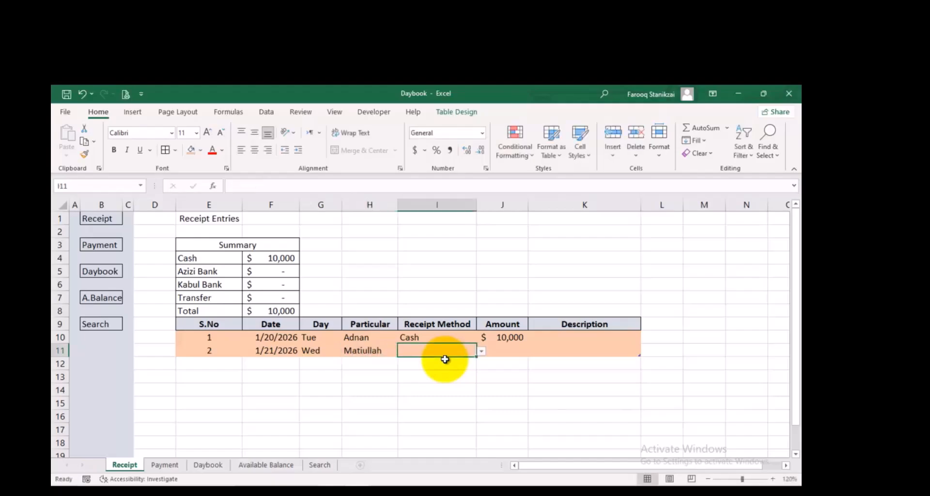
click(480, 353)
click(408, 374)
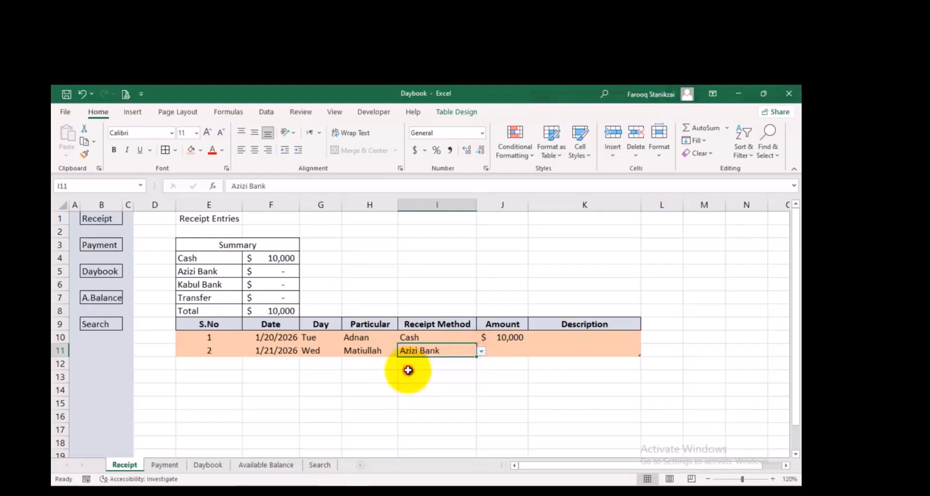
click(498, 350)
text(5000)
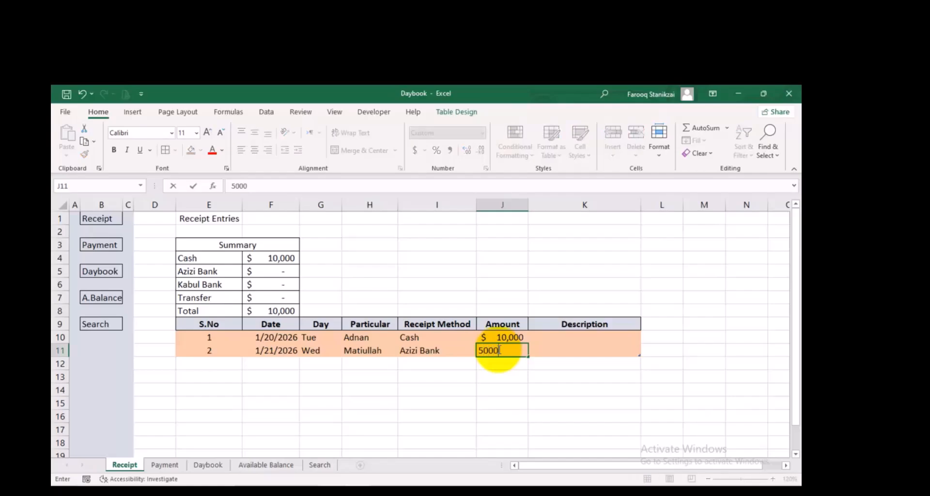
key(Tab)
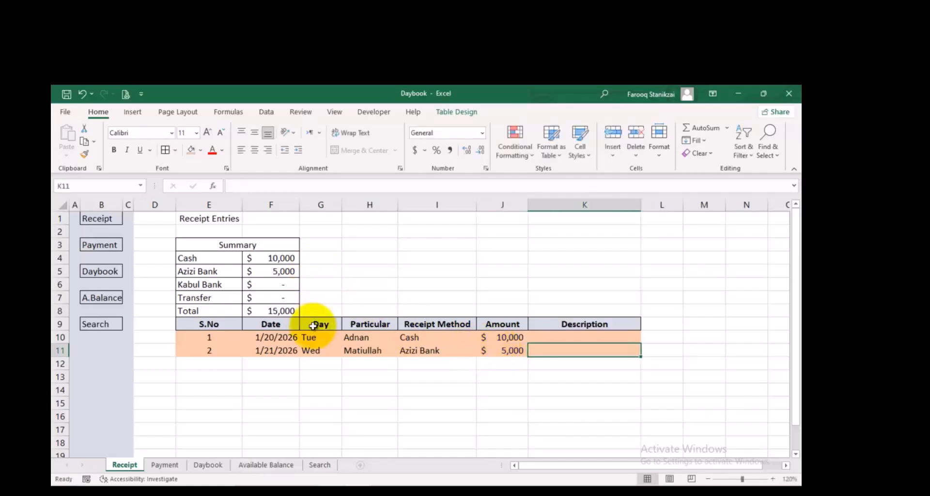
Start a third receipt entry with the date 01/22/2026 in F12 and the payer's name in Particular cell H12
click(291, 364)
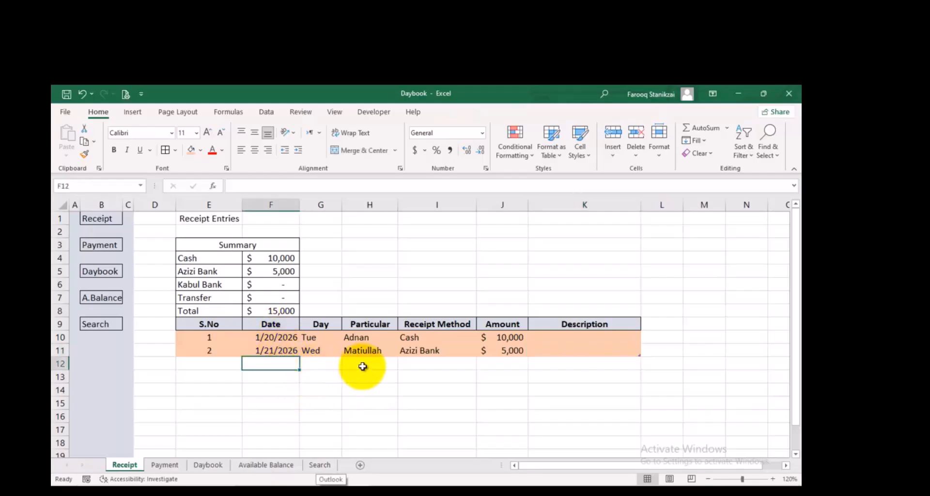
text(01/22/2026)
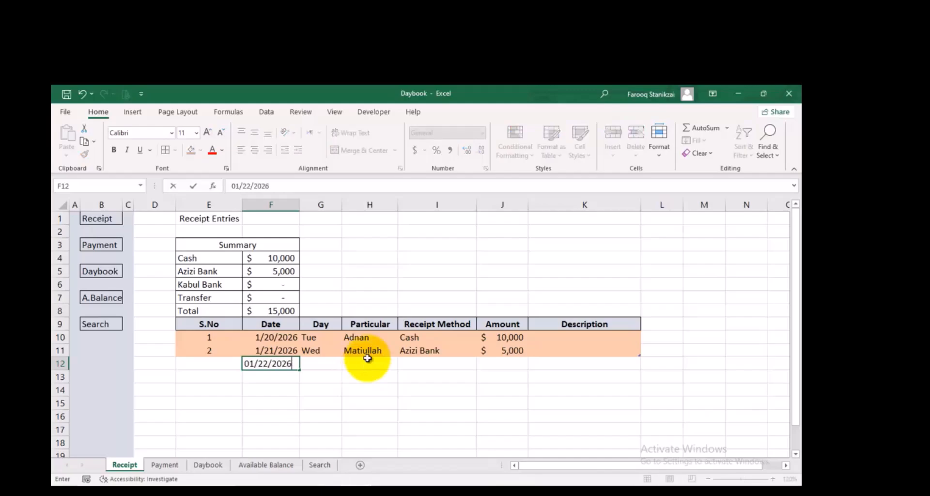
key(Tab)
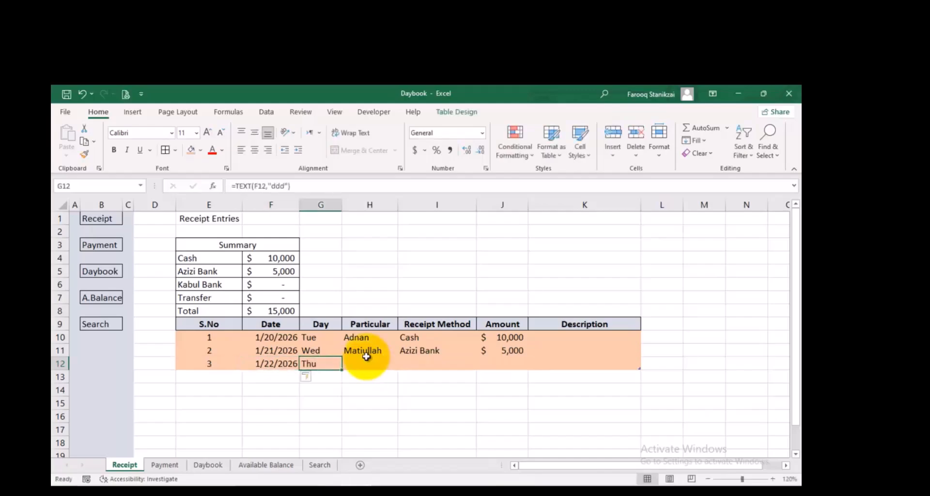
click(380, 366)
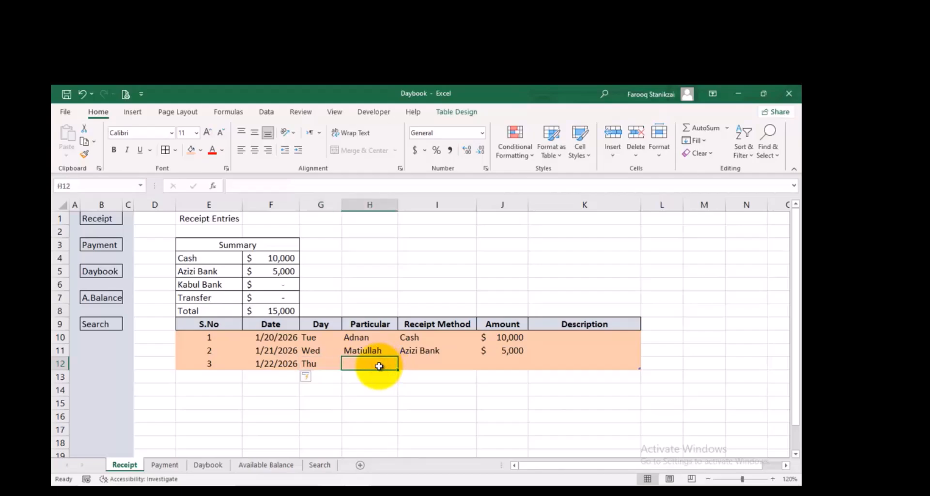
text(Omer)
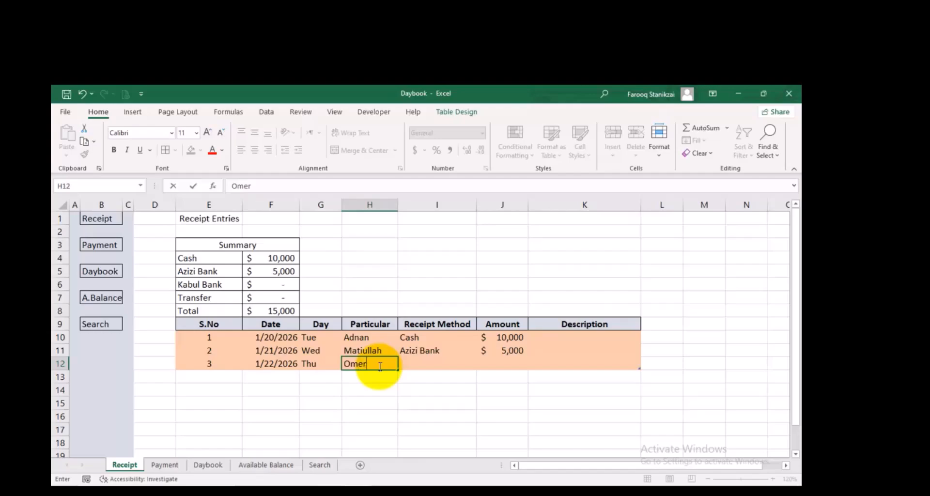
key(Tab)
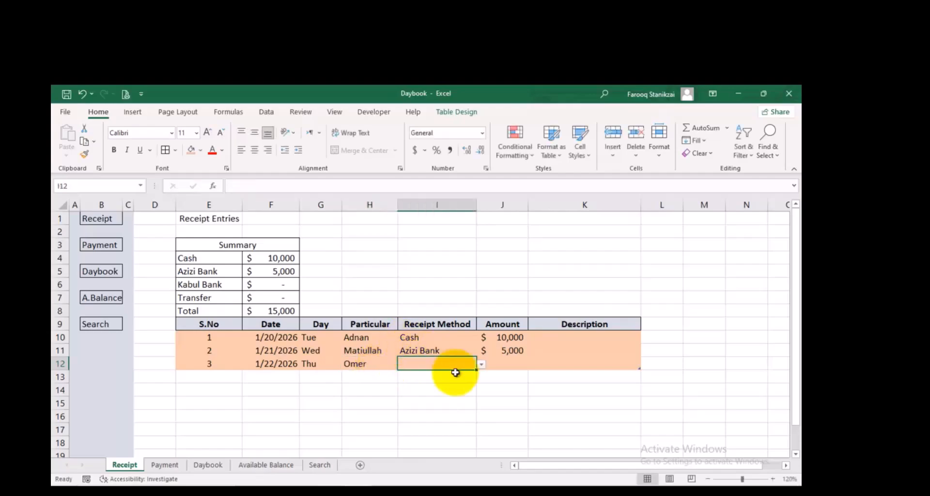
Choose Cash as the receipt method in I12 and enter 2000 as the amount in J12
click(481, 364)
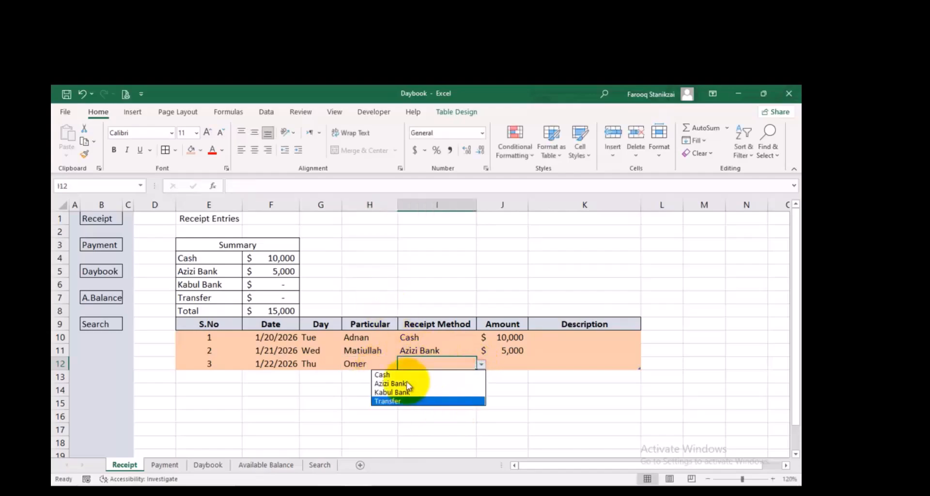
click(404, 376)
click(508, 364)
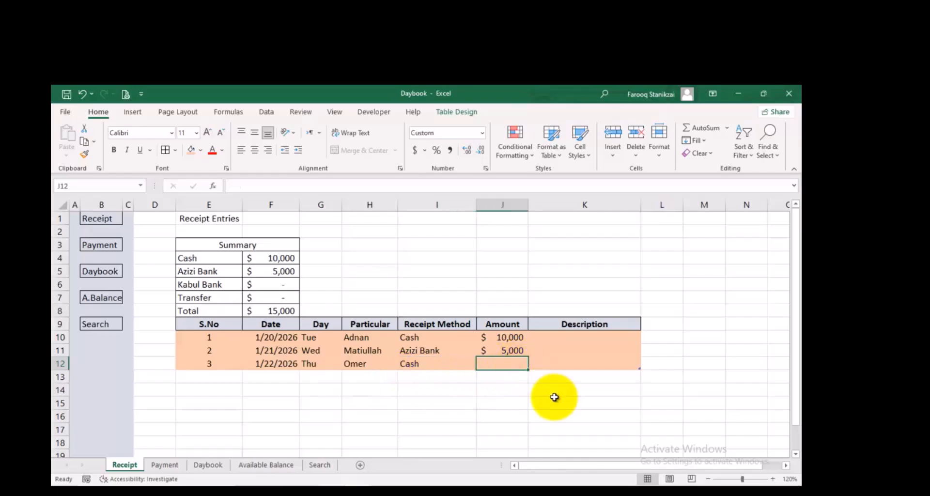
text(2000)
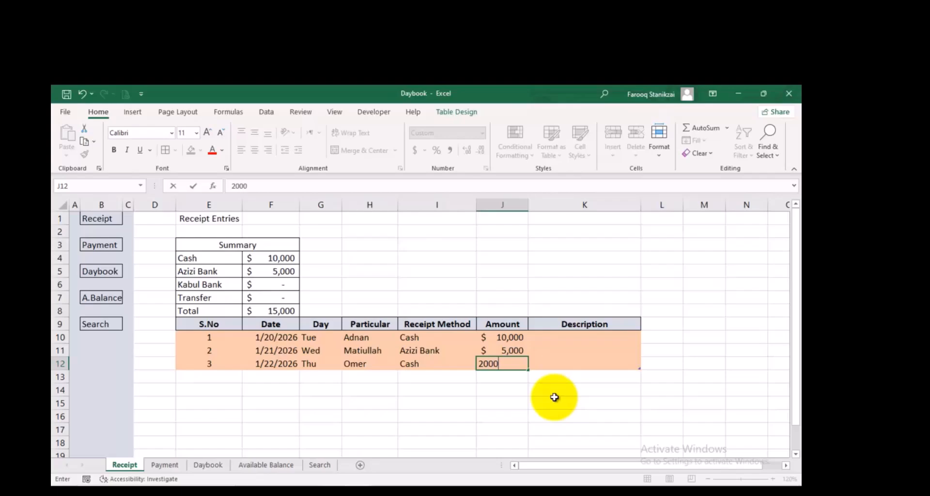
key(Return)
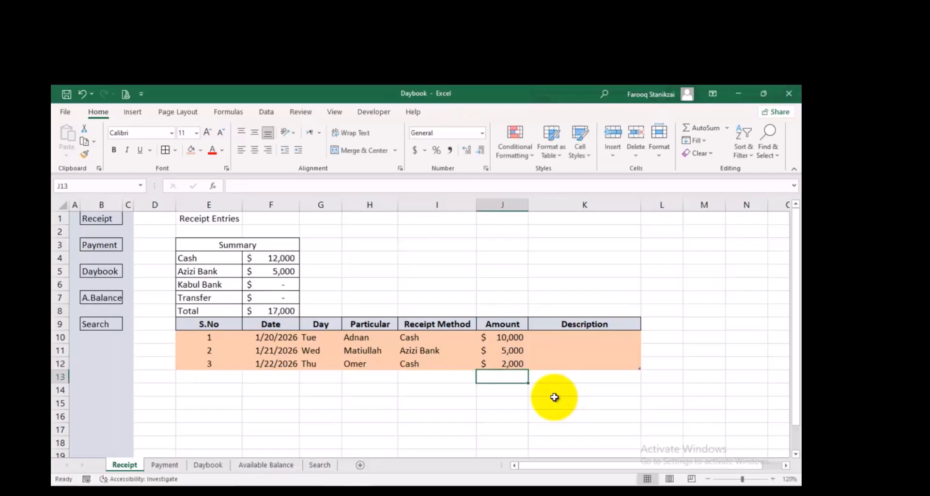
click(497, 337)
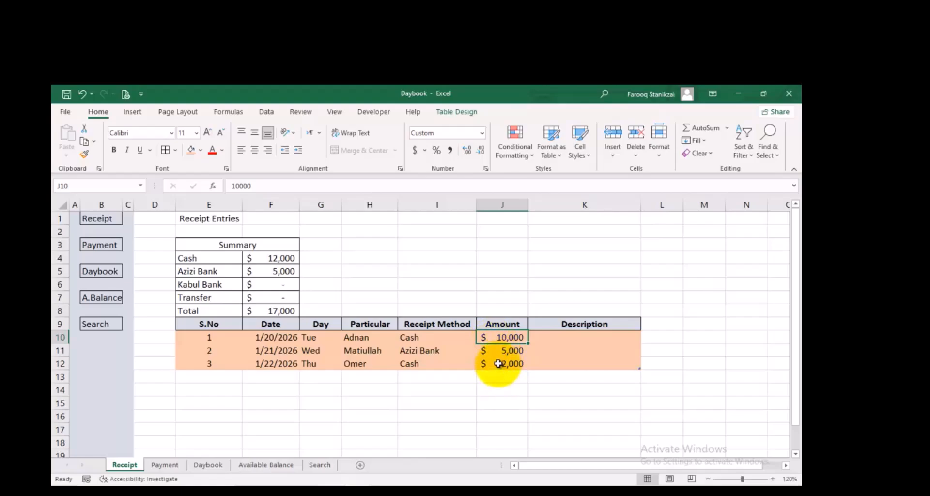
click(498, 364)
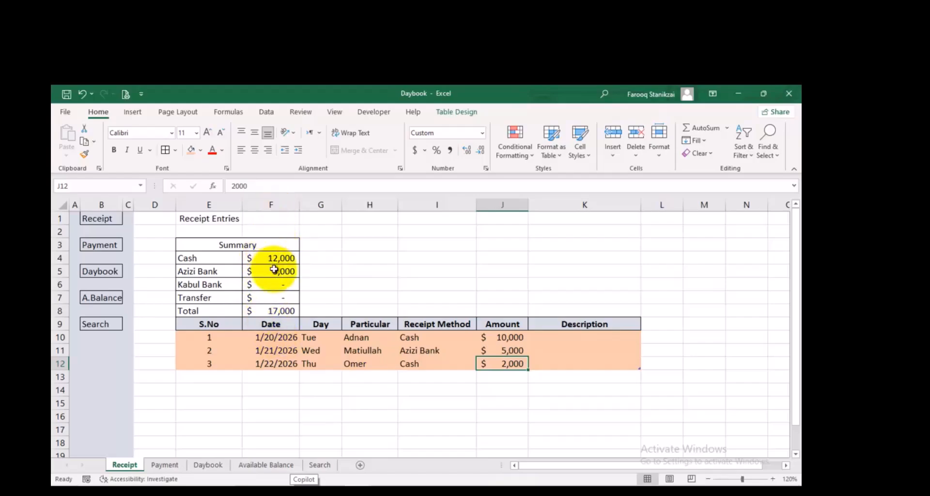
Enter the heading Details in cell I3 beside the Summary block
click(328, 246)
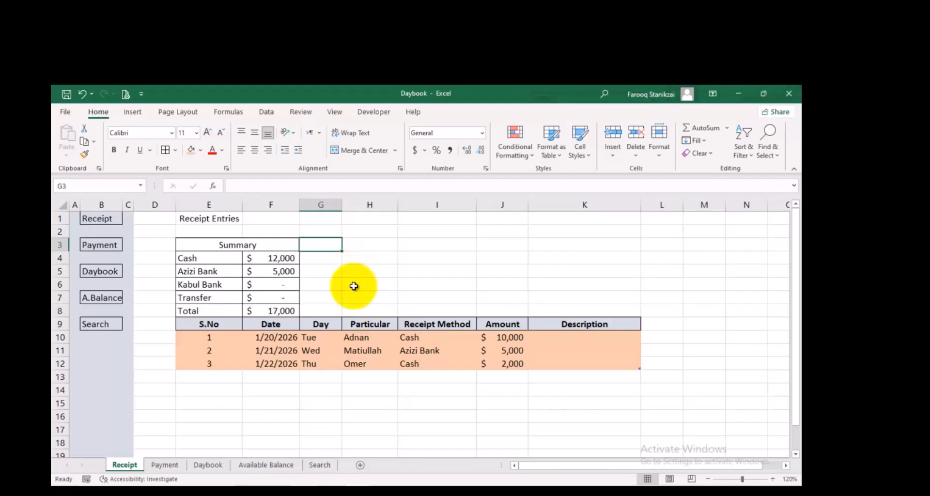
click(317, 261)
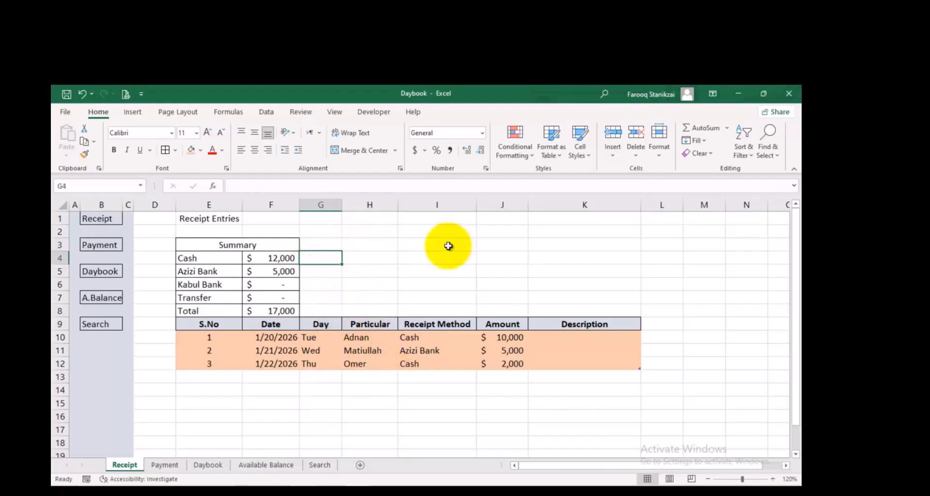
click(422, 245)
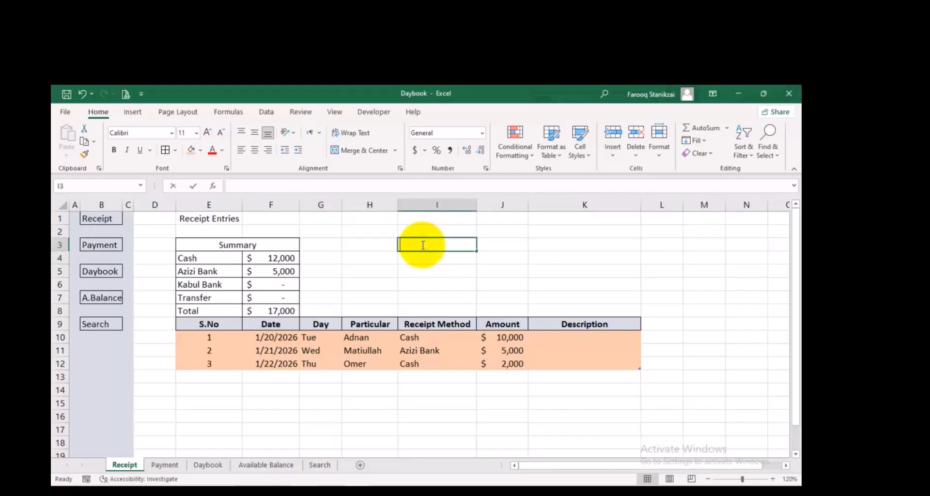
text(Details)
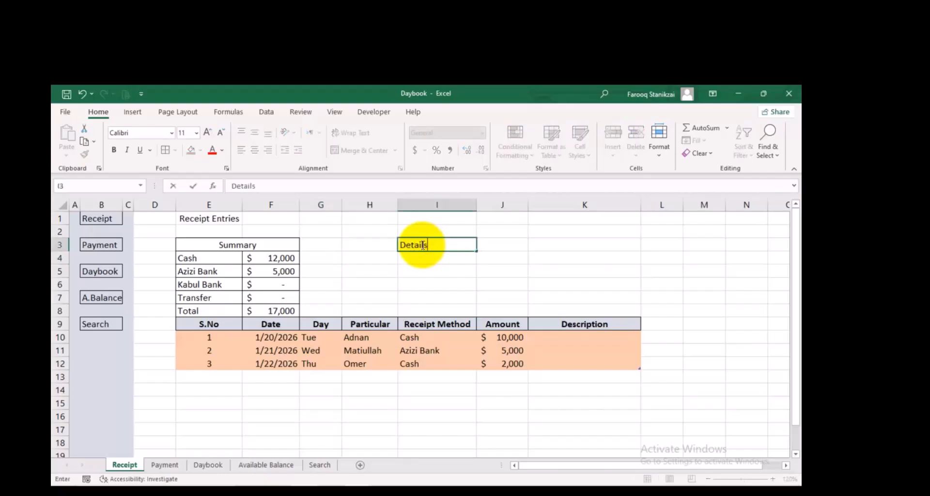
key(Return)
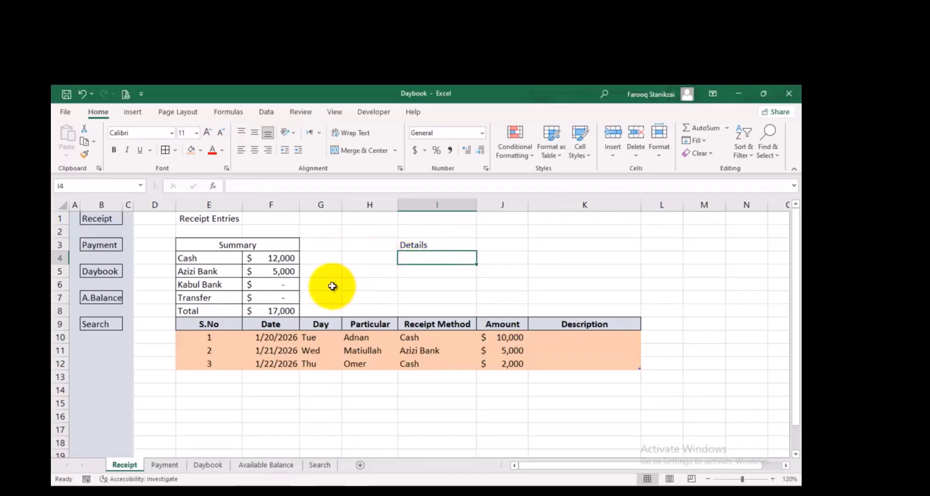
Merge and center cells G7:I8 and enter the title Receipt in the merged cell
drag(332, 299, 438, 314)
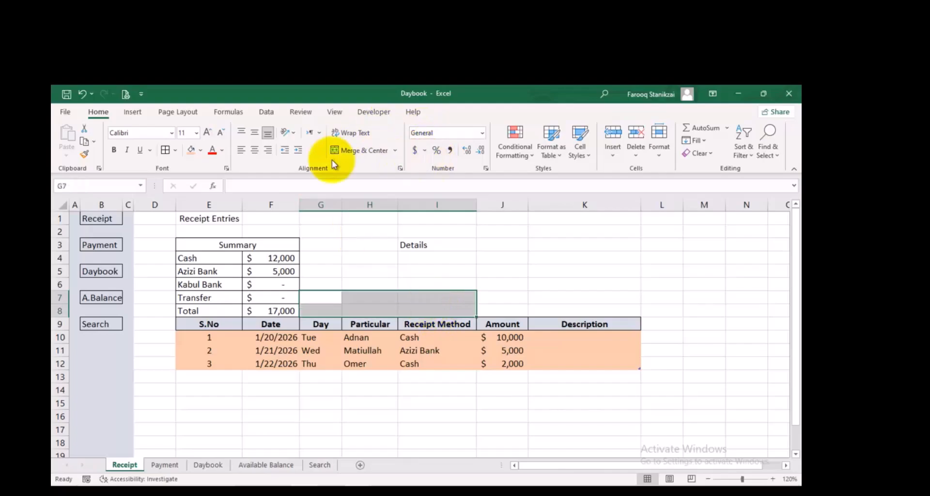
click(354, 147)
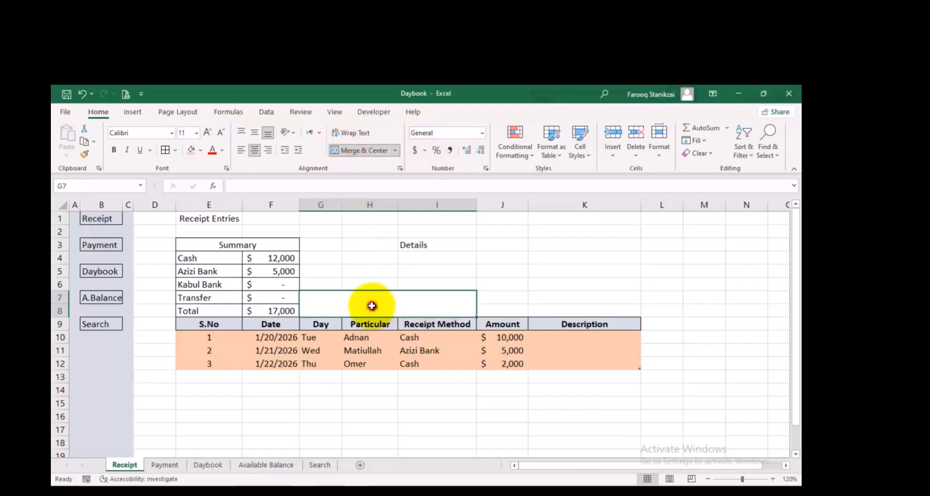
text(Rec)
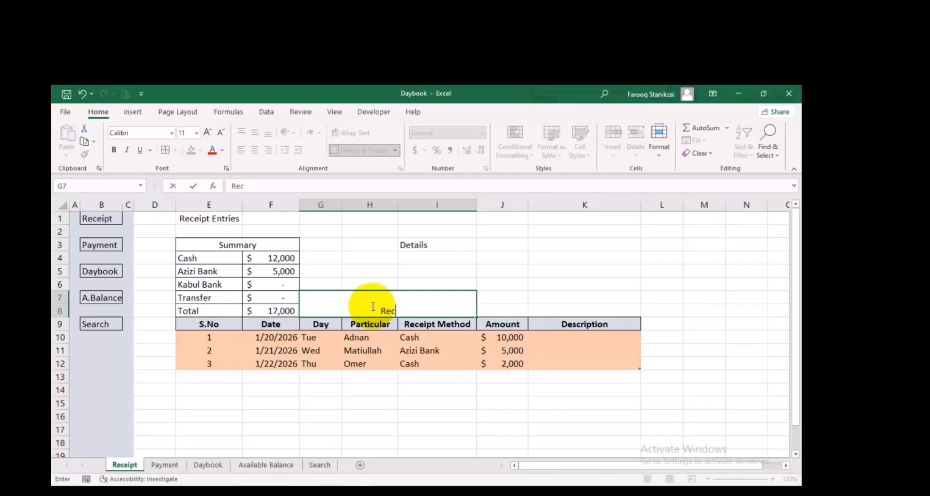
text(eipt)
click(457, 260)
Middle-align the Receipt title in G7, make it bold and enlarge its font to size 14
click(405, 300)
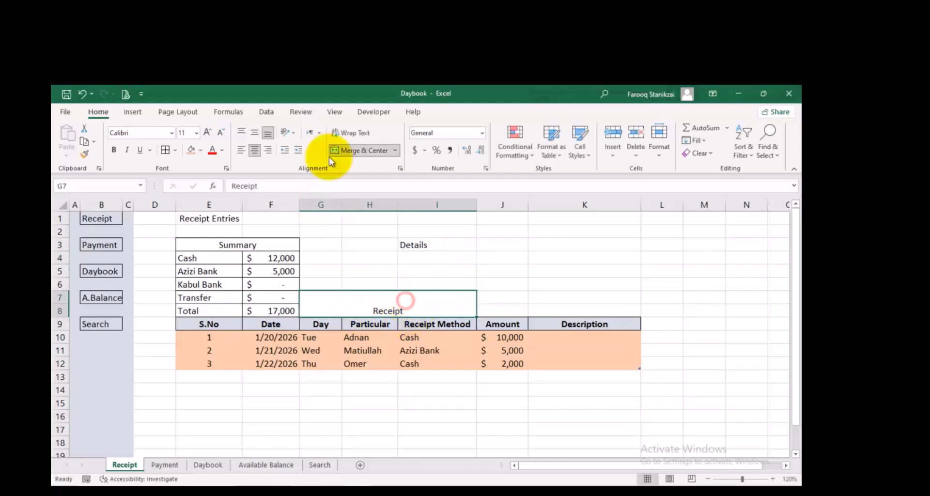
click(254, 135)
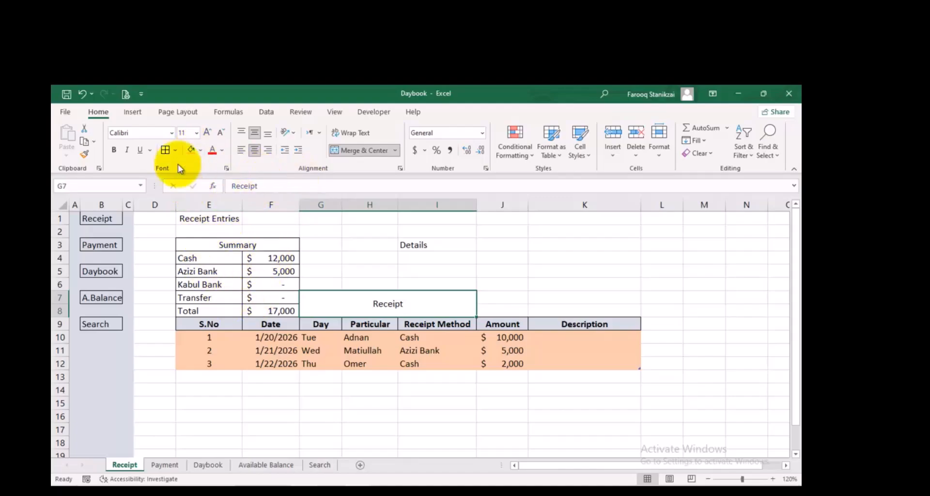
click(116, 149)
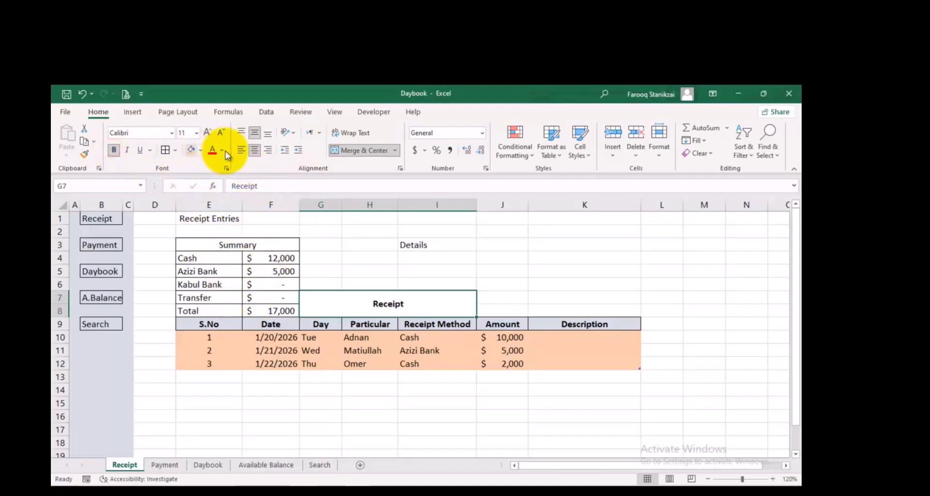
click(207, 133)
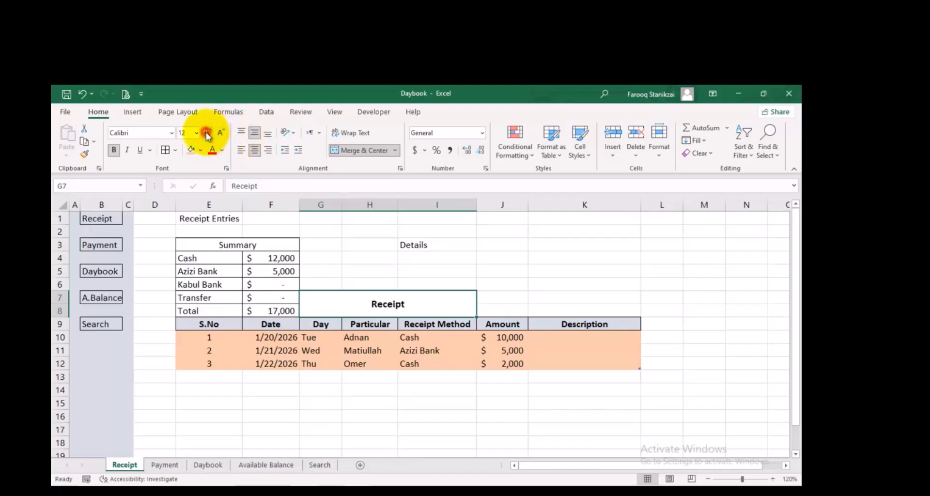
click(208, 133)
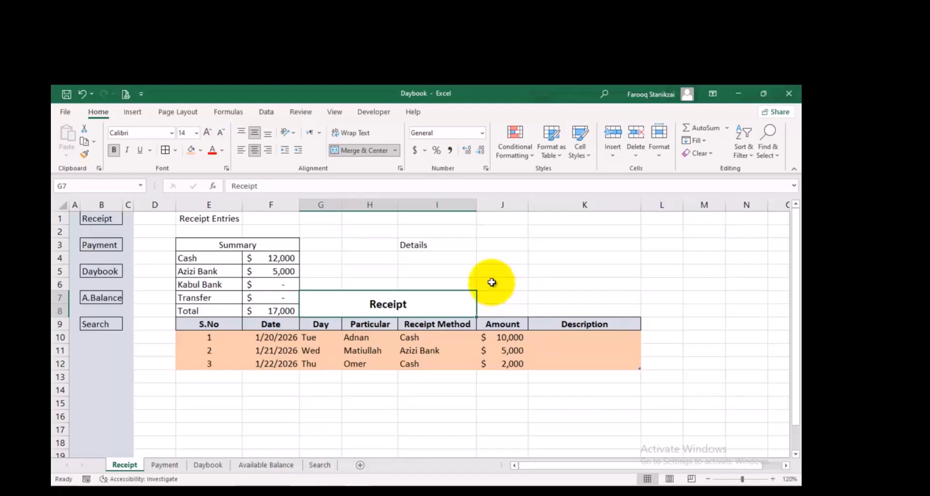
Enter the labels Company Name, Address: and Mobile: in cells G4, G5 and G6
click(335, 257)
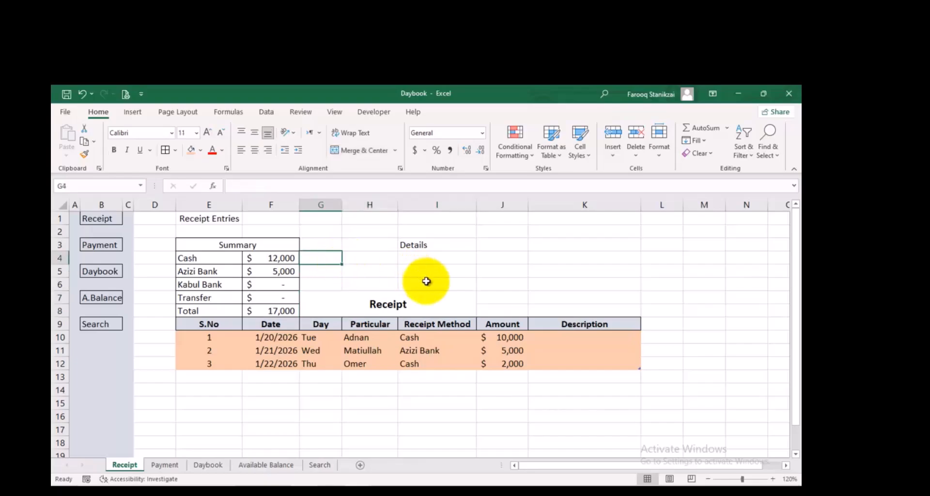
text(Company)
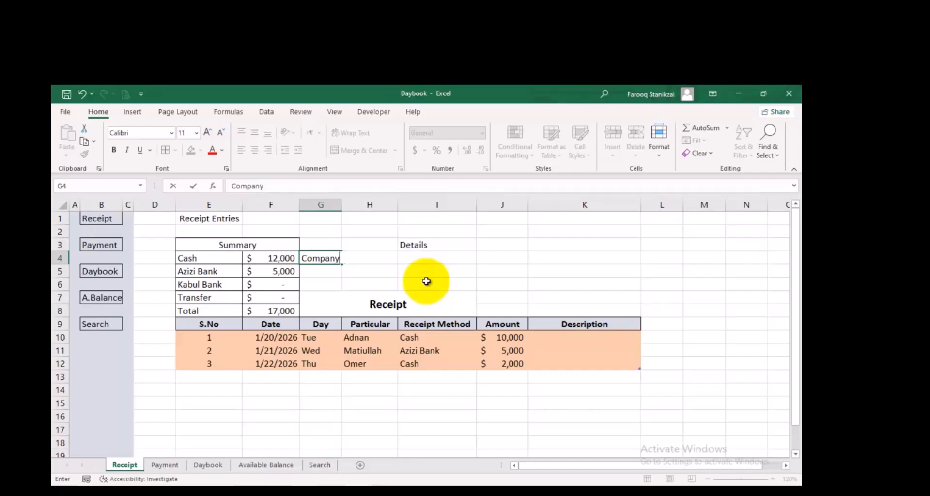
text(Name)
key(Return)
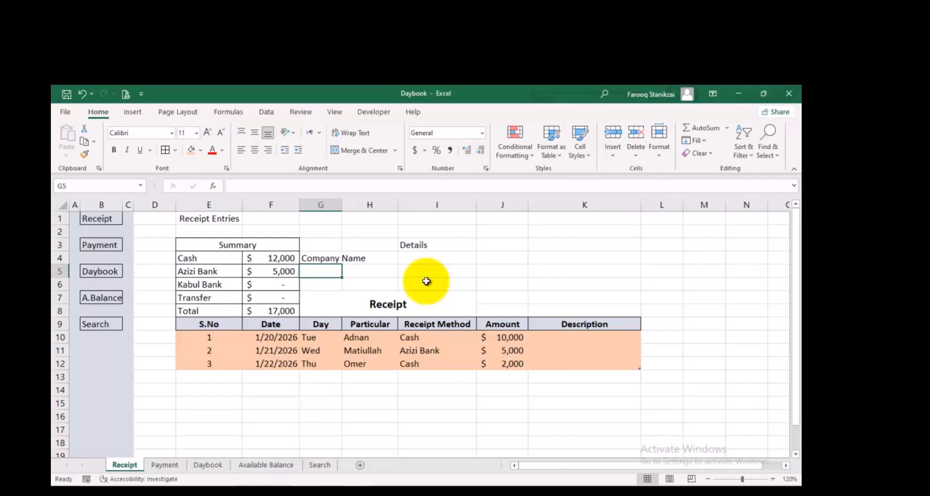
text(Address:)
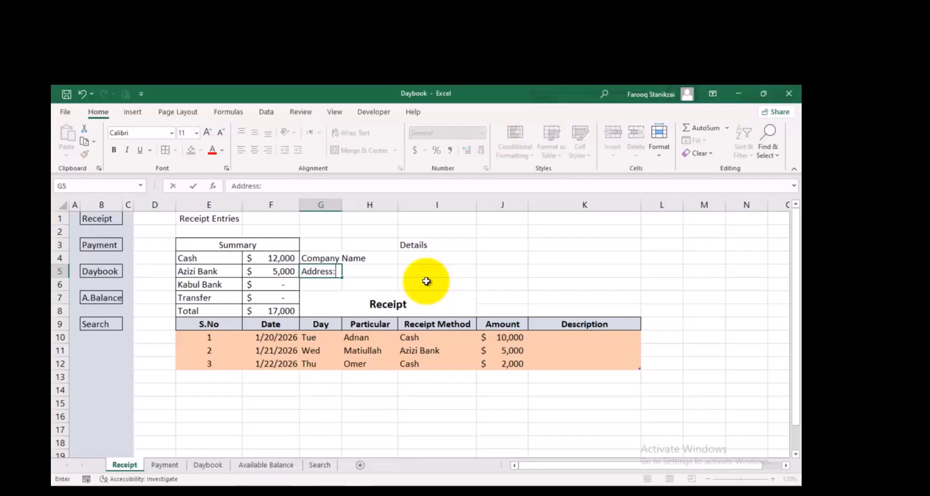
key(Return)
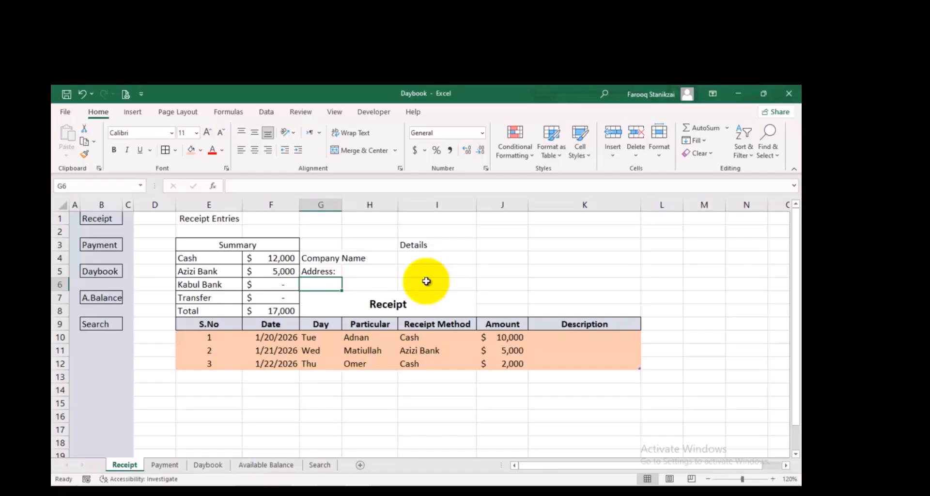
text(MO)
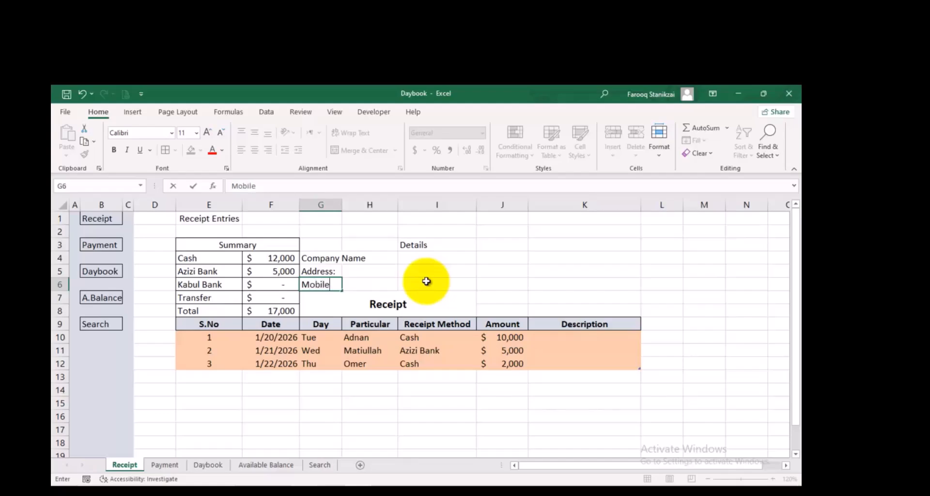
click(385, 273)
Merge the company detail label cells G4:H6 across, row by row
drag(380, 258, 325, 284)
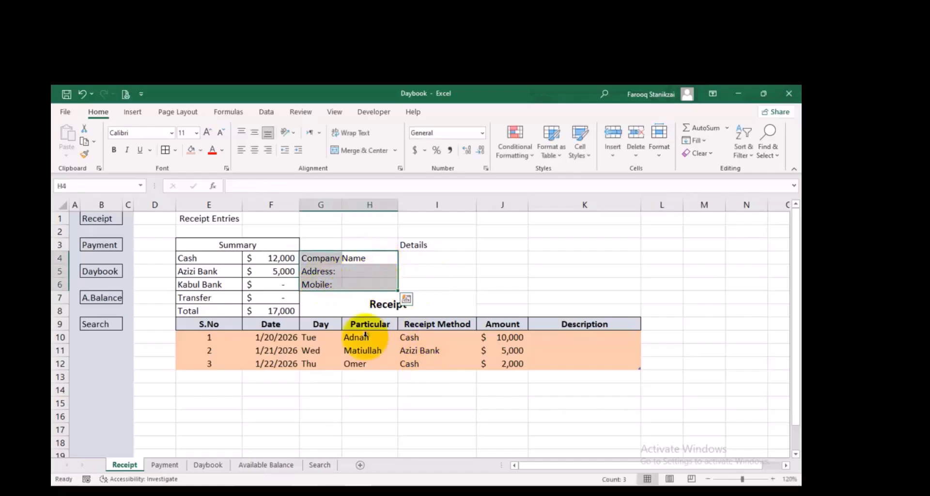
click(396, 151)
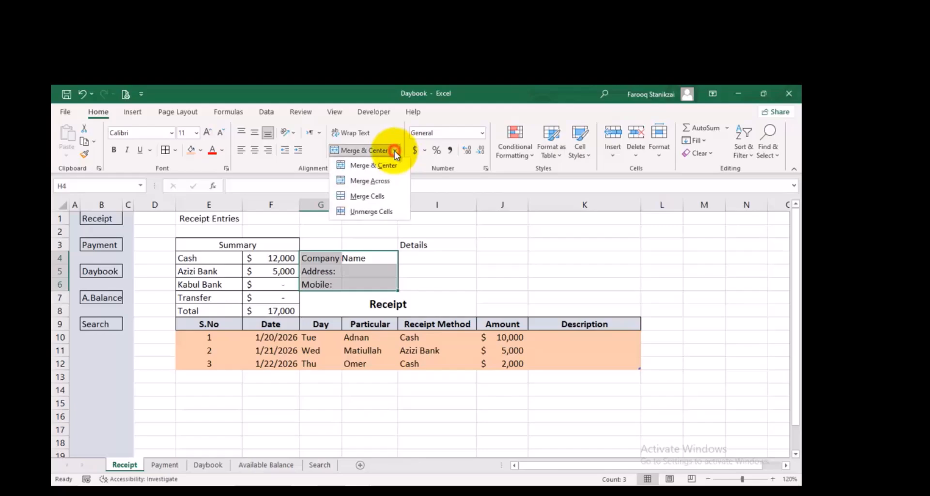
click(373, 181)
click(373, 271)
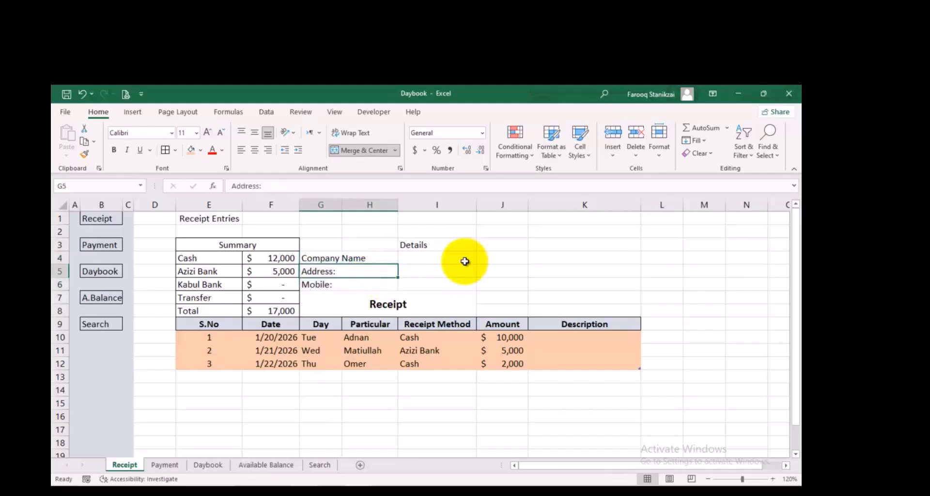
Apply all borders to the header block E3:K8 above the entry table
drag(594, 243, 265, 306)
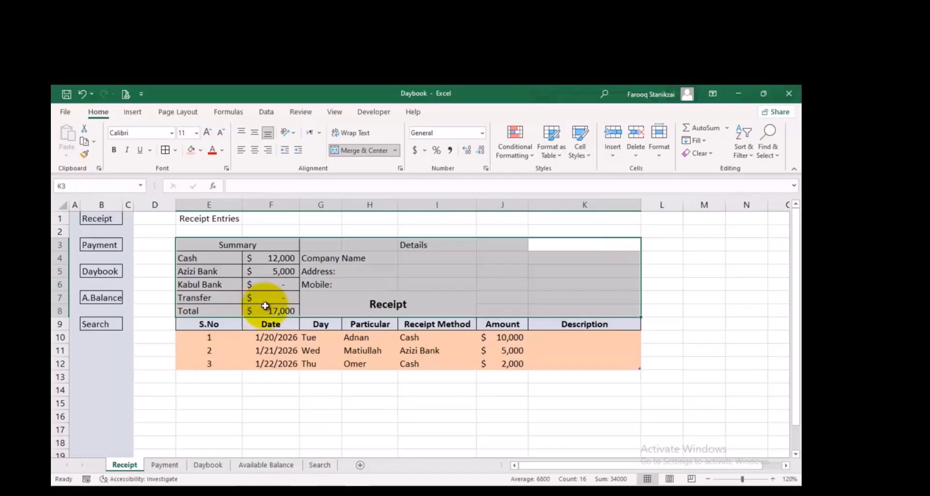
click(165, 150)
click(485, 273)
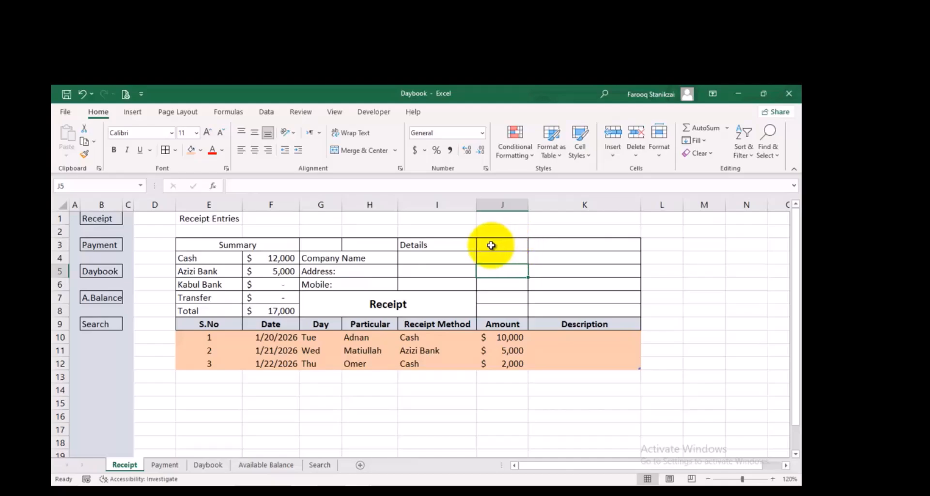
Merge and center the Details heading across cells G3:J3
click(493, 241)
drag(493, 241, 312, 248)
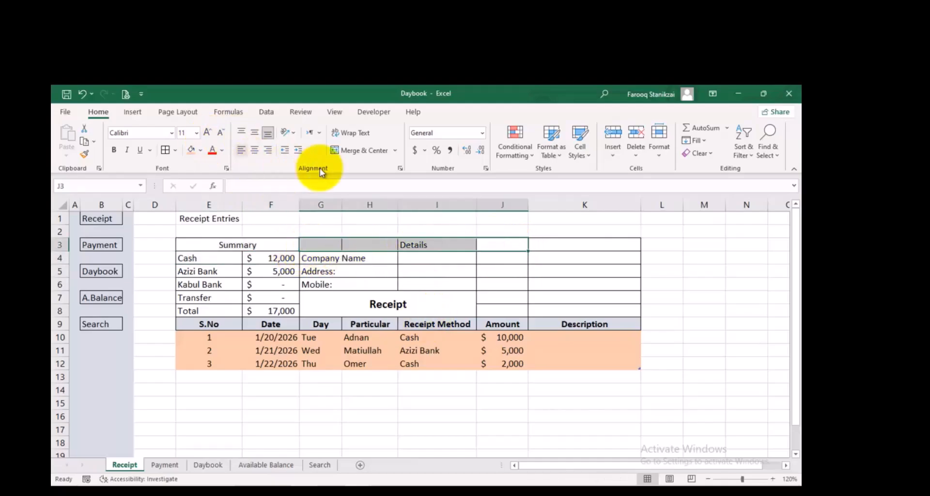
click(351, 151)
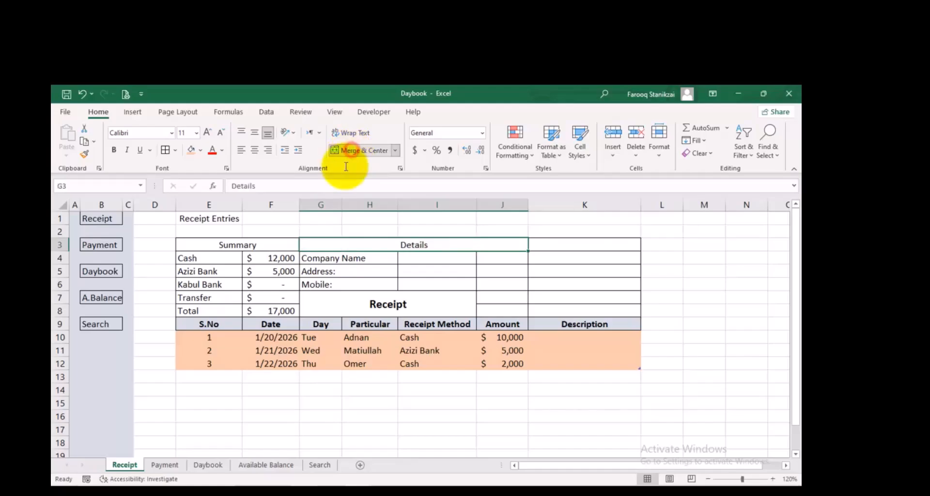
click(444, 281)
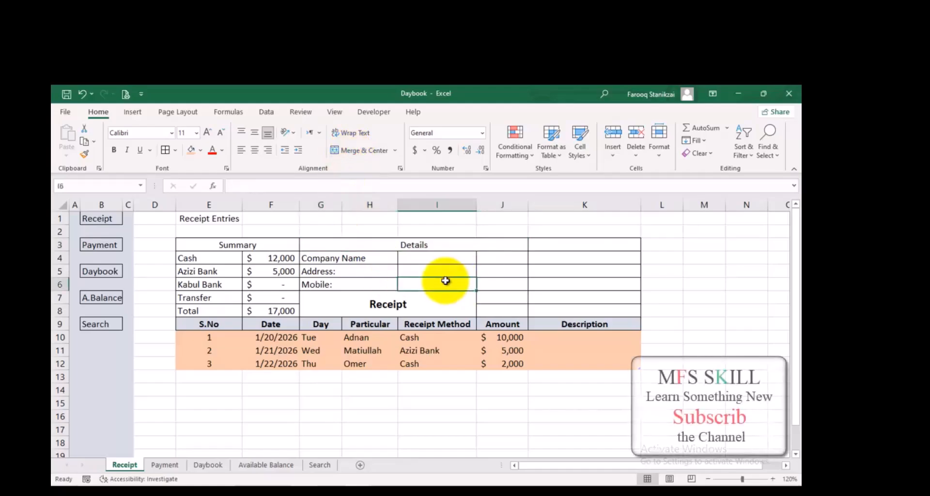
Enter the label Go to Top in cell K1
click(556, 221)
text(G)
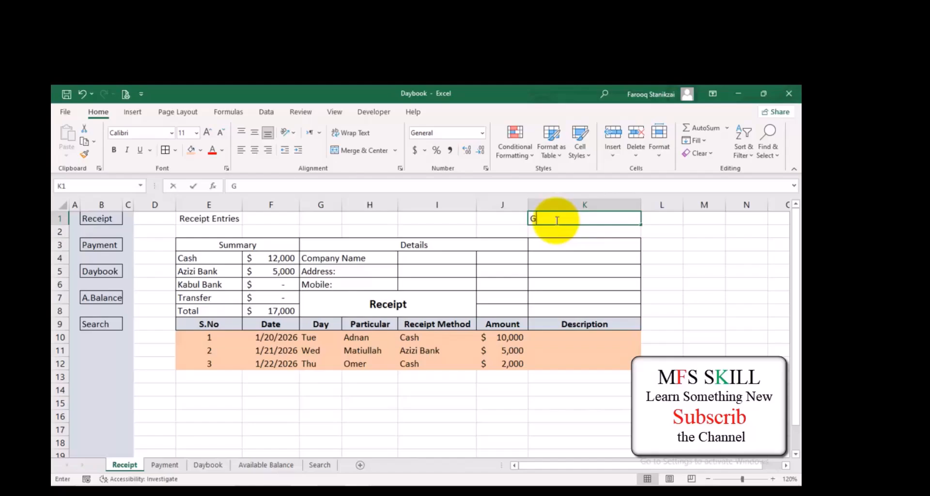
text(o to)
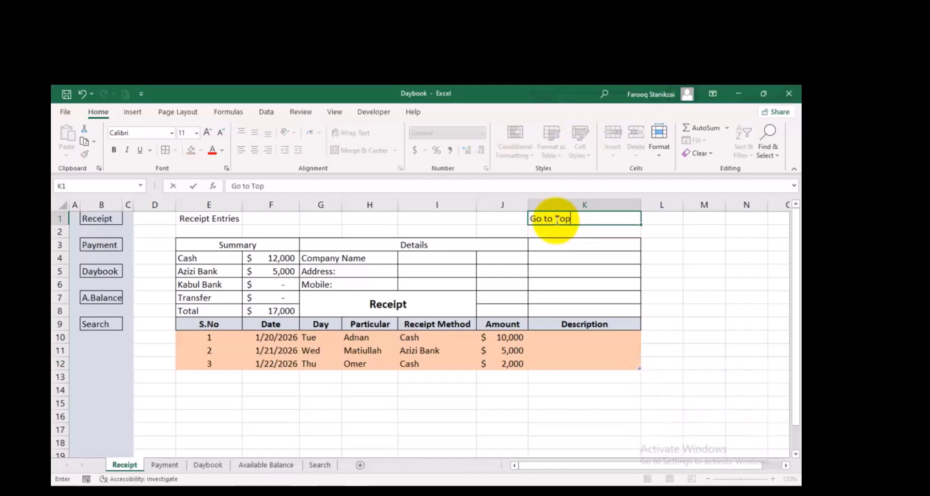
text( Top)
click(565, 286)
scroll(514, 334, down, 1)
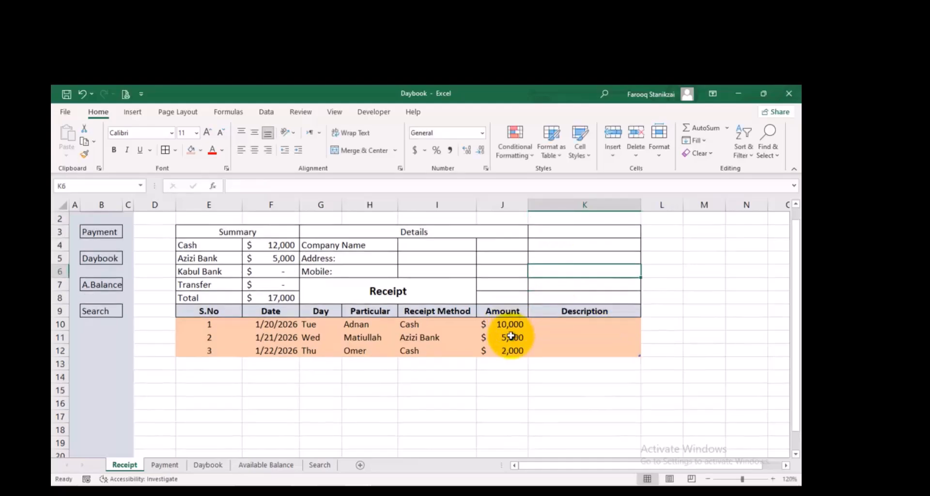
scroll(511, 335, down, 5)
scroll(509, 332, up, 5)
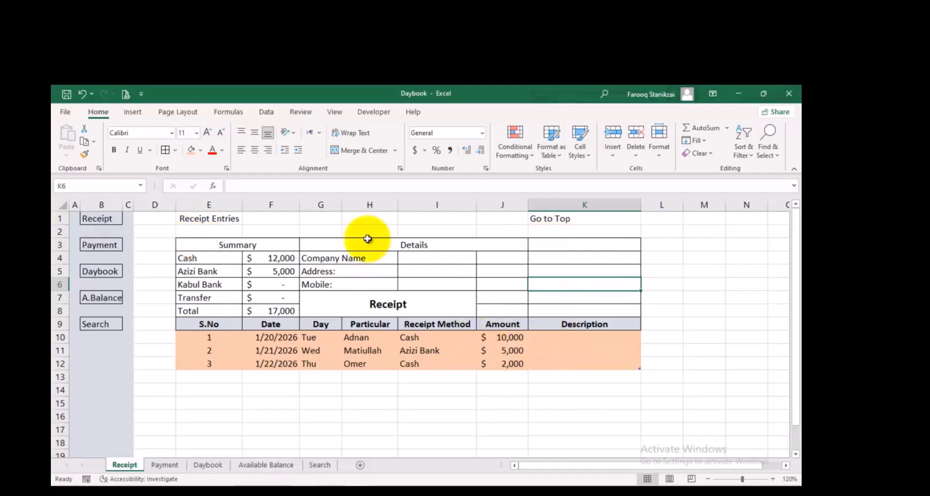
Narrow column D and enter the labels From: and To: in cells J7 and J8
drag(176, 204, 150, 210)
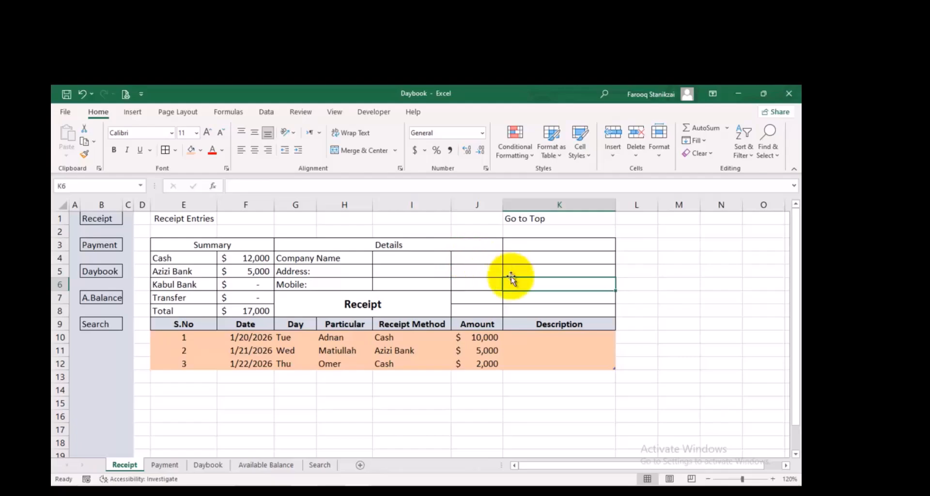
click(485, 297)
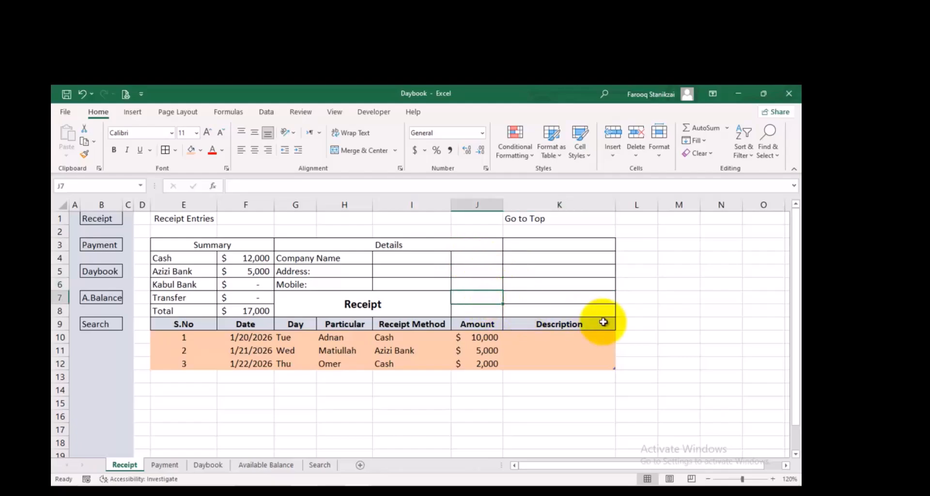
text(From:)
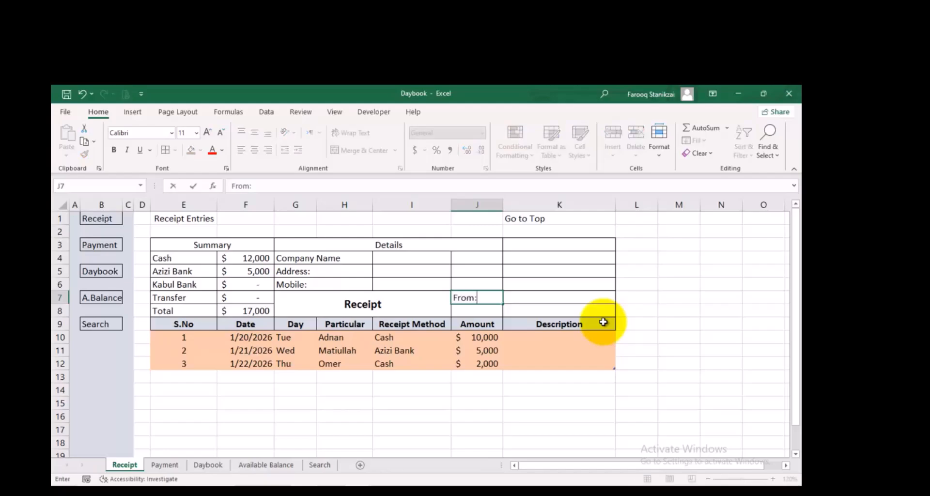
key(Return)
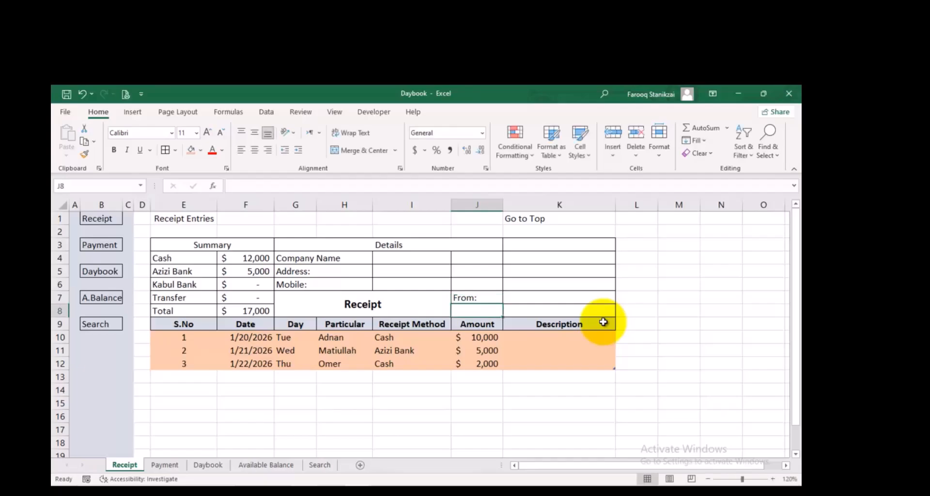
text(To:)
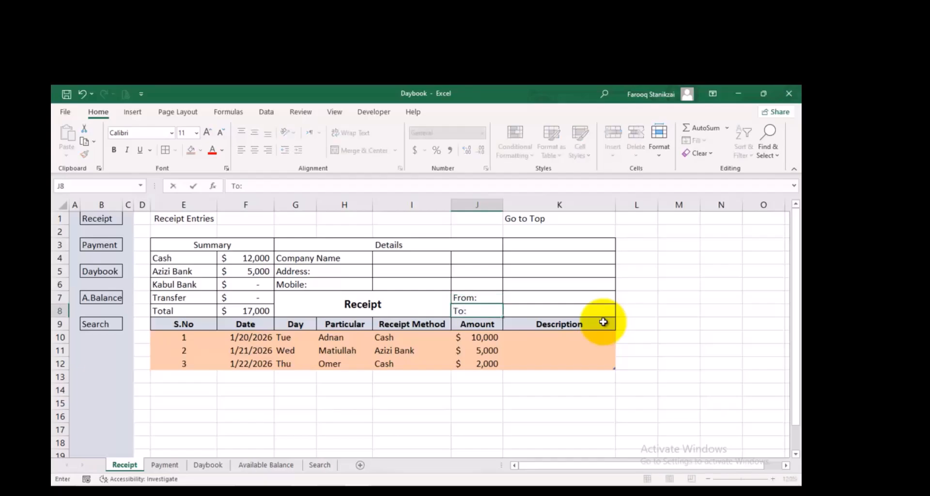
click(542, 307)
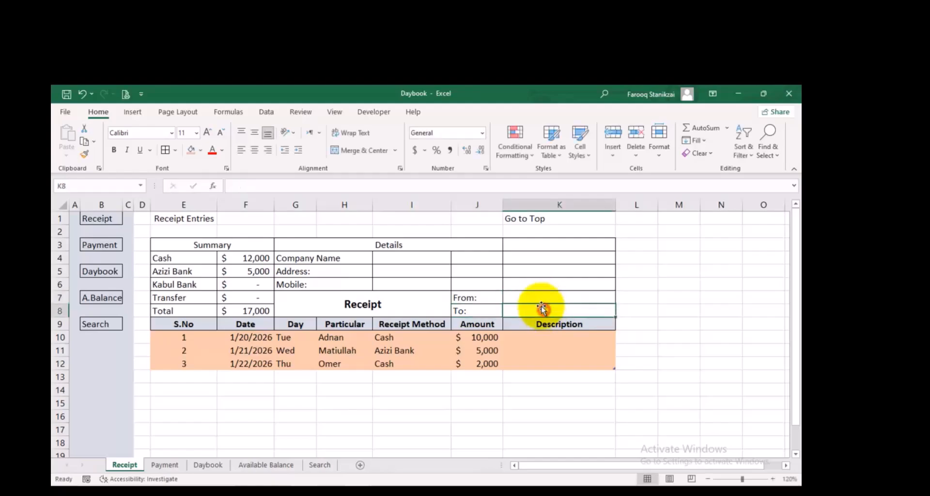
Enter the dates 01/01/2026 in K7 and 12/31/2026 in K8, and center both horizontally
click(538, 298)
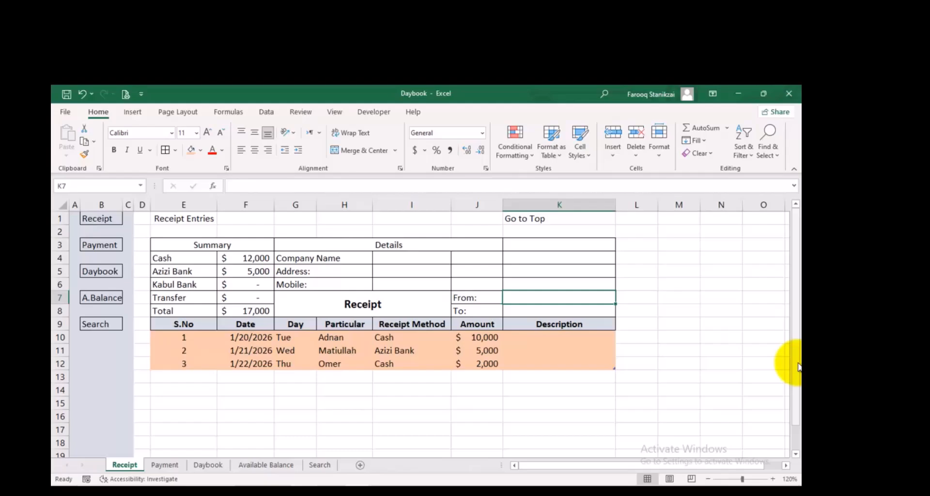
text(01/)
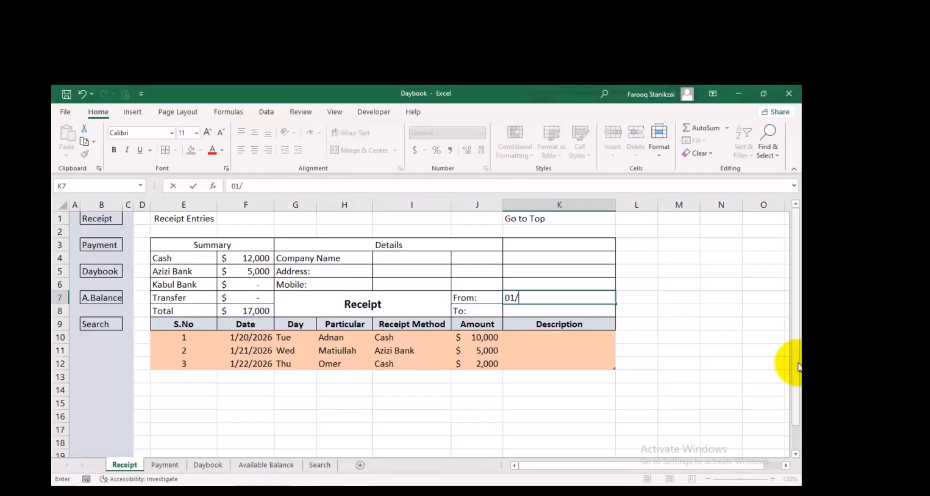
text(01/2026)
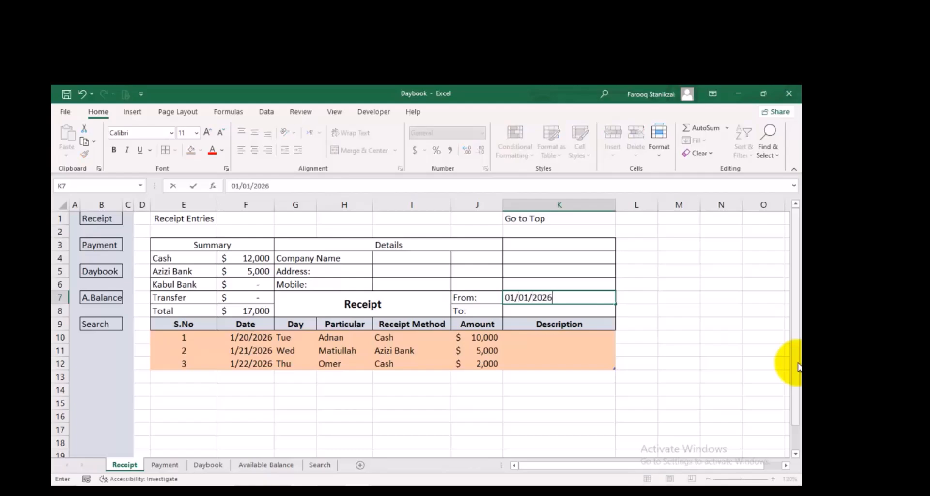
click(526, 312)
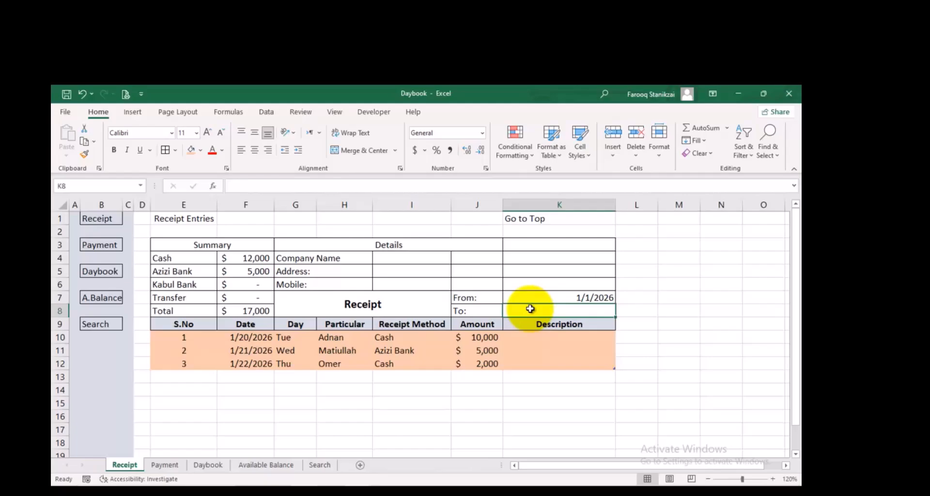
text(31/2026)
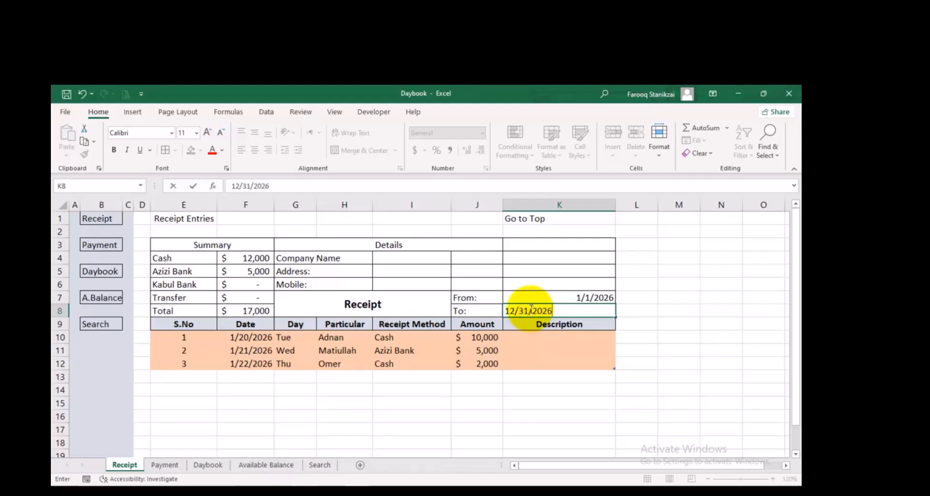
click(564, 285)
drag(565, 297, 557, 310)
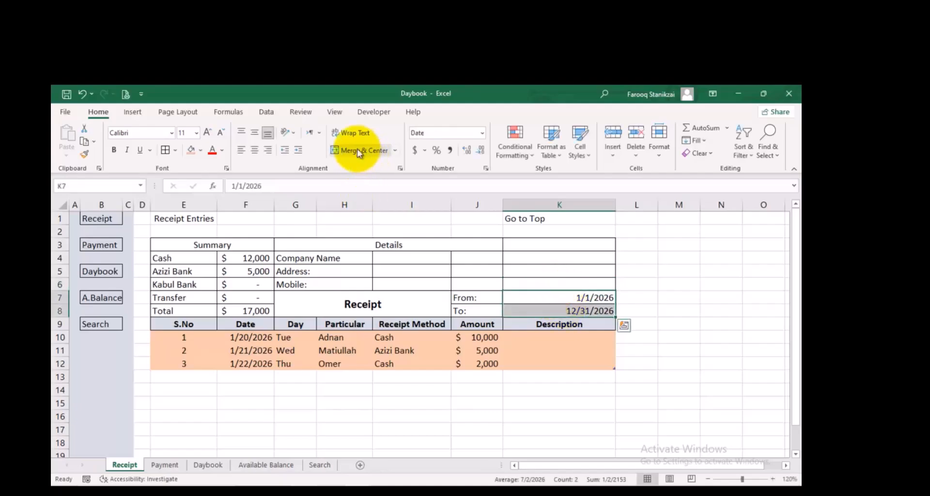
click(254, 151)
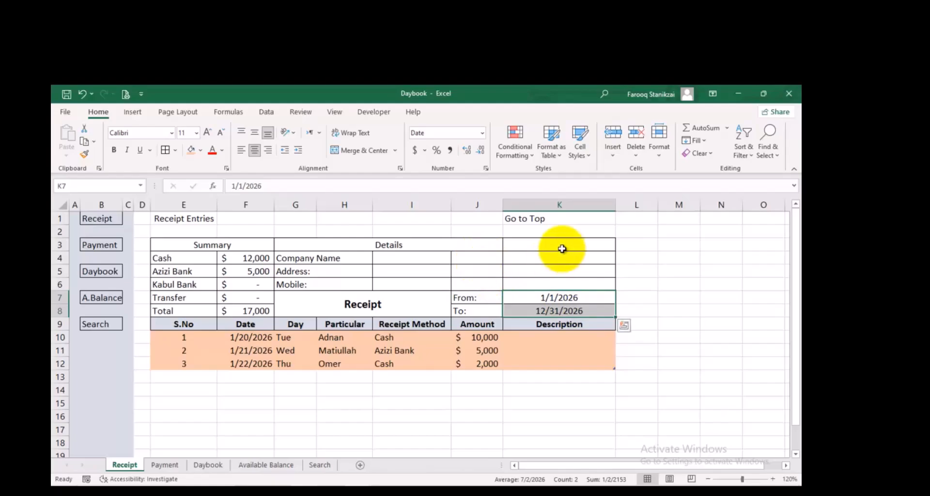
Widen column I slightly and merge cells I4:J6 across, row by row
click(418, 254)
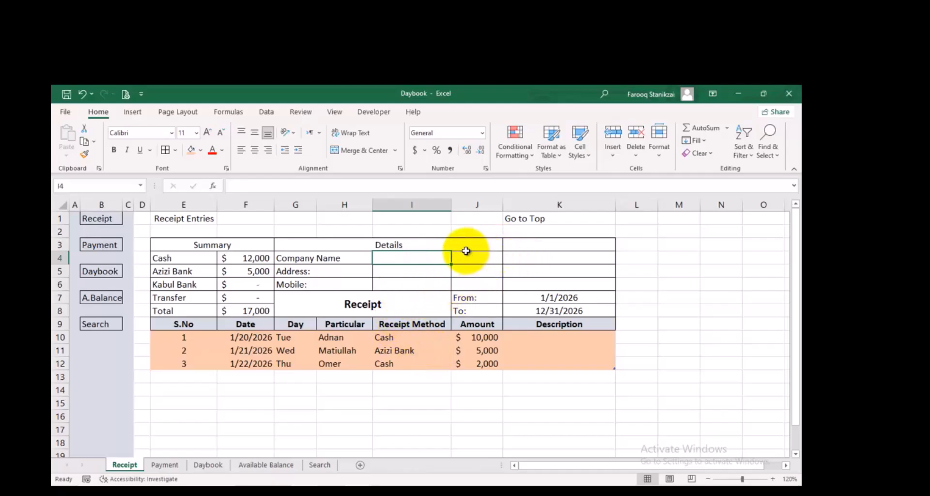
drag(452, 204, 459, 204)
drag(473, 254, 427, 280)
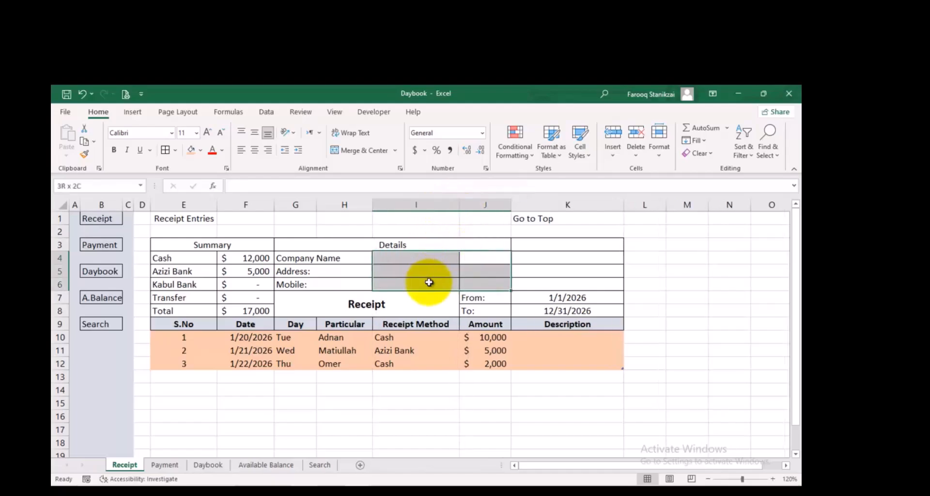
click(394, 151)
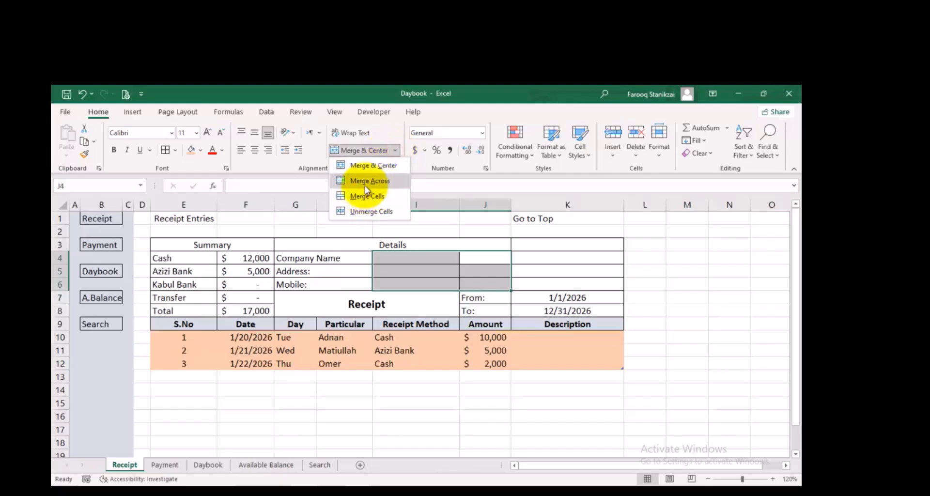
click(371, 182)
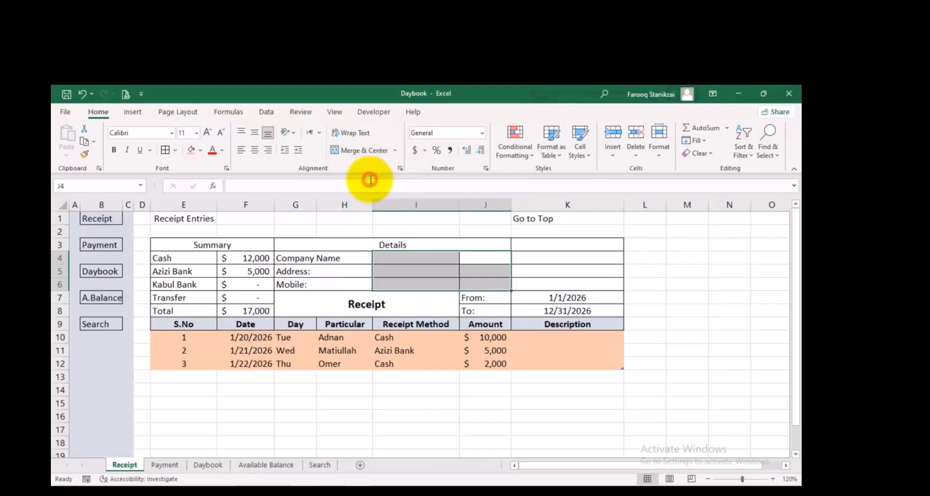
Enter MFS LTD as the company name in I4, and fill in the company's address in I5 and mobile number in I6
click(425, 258)
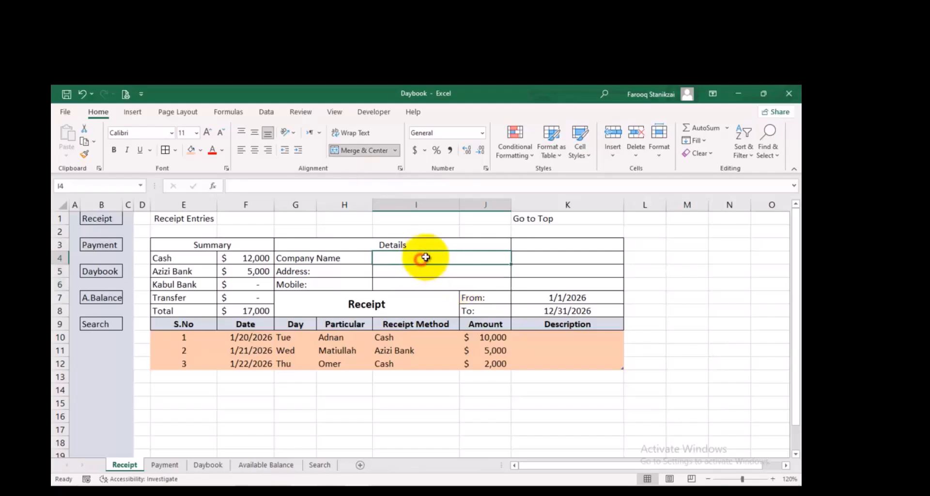
text(FM)
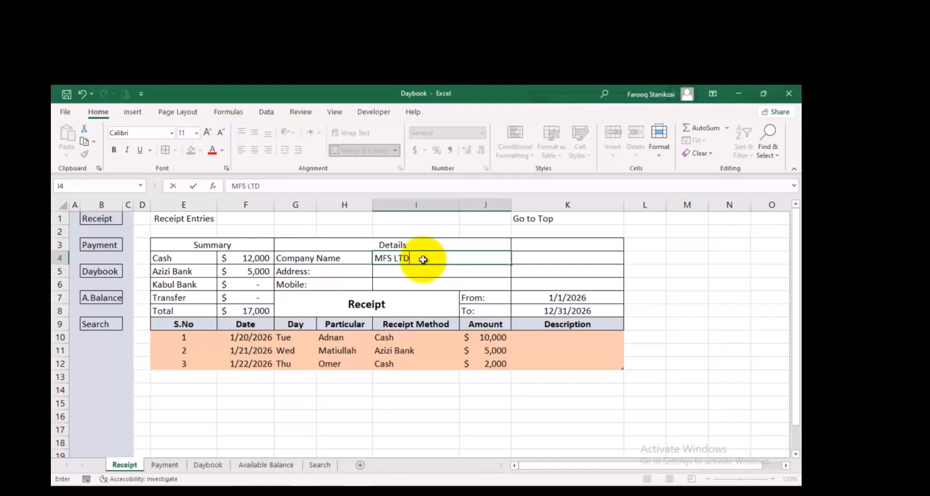
click(401, 271)
text(kabul Afghanistan)
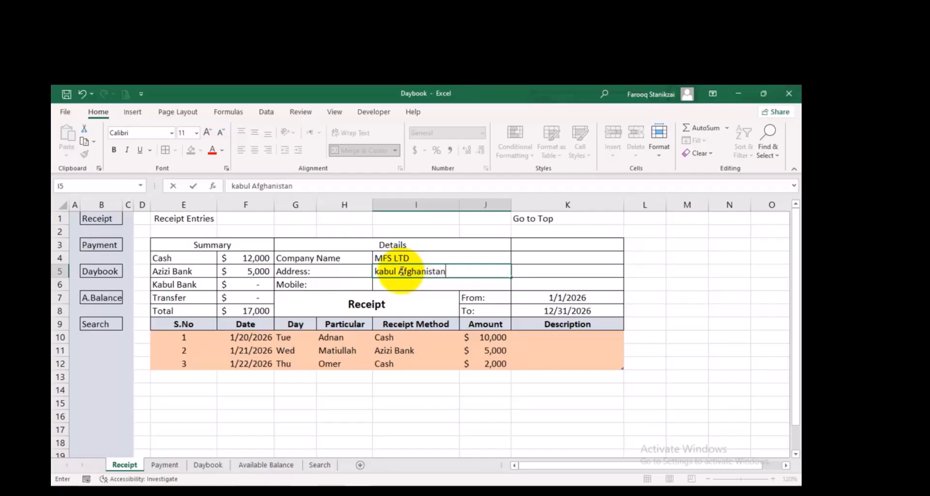
click(405, 283)
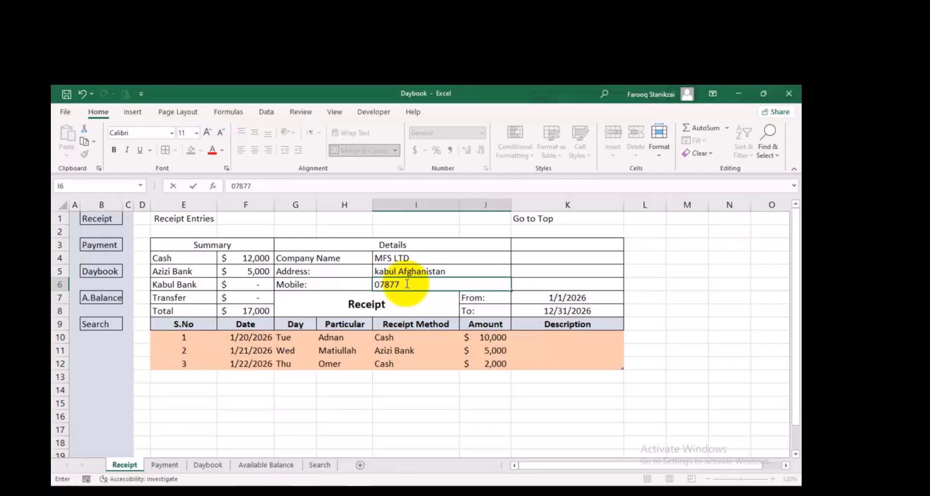
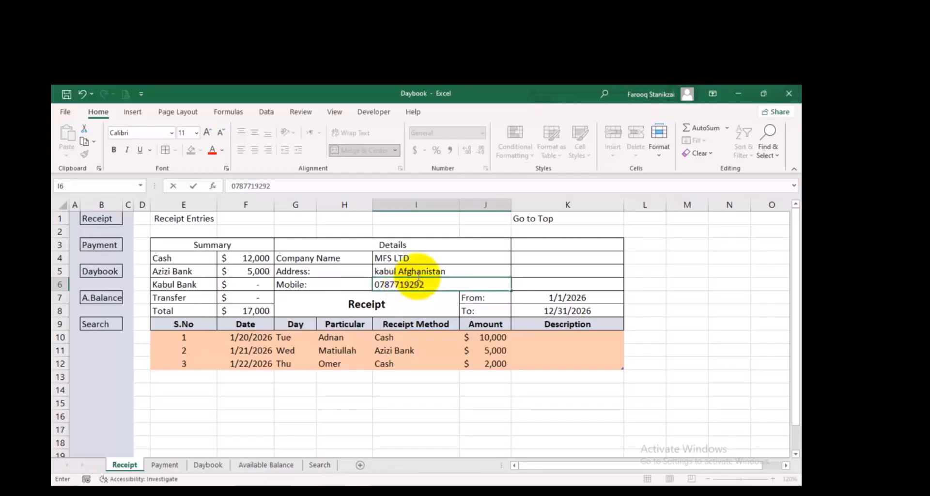
click(559, 257)
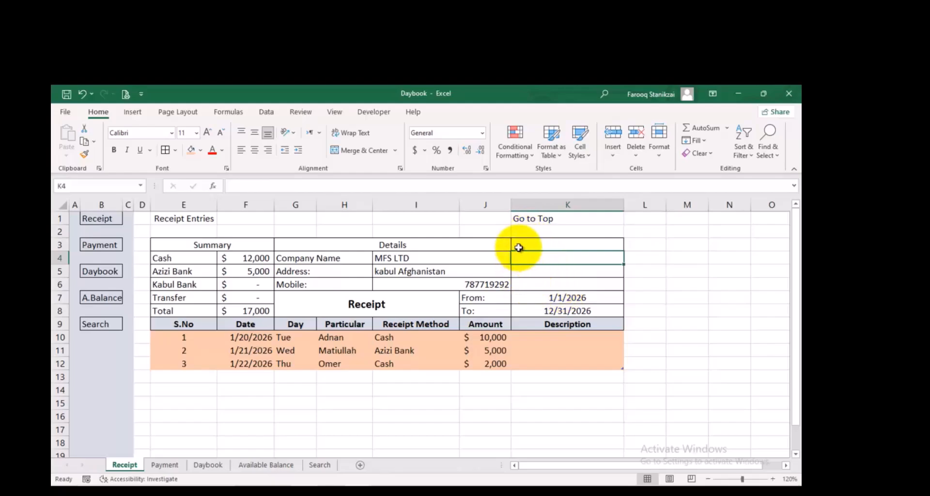
Merge and center the empty cells K3:K6 beside the company details
drag(554, 243, 563, 282)
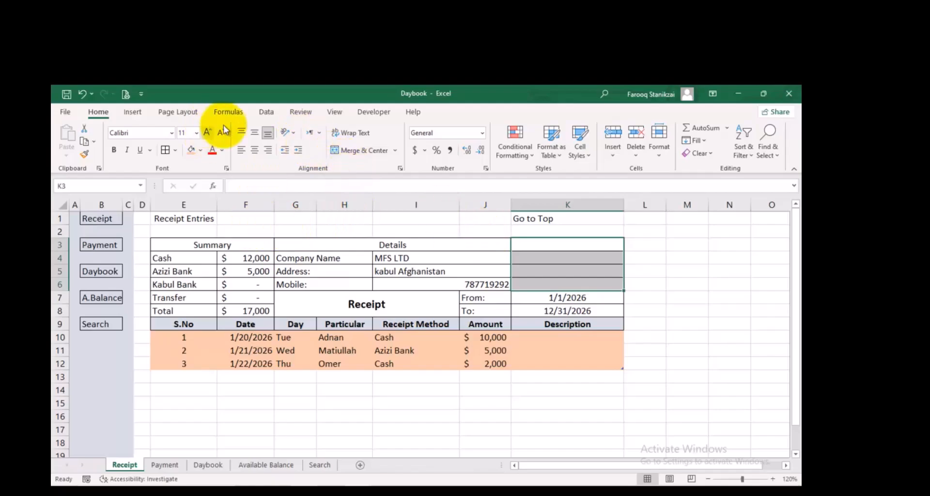
click(369, 151)
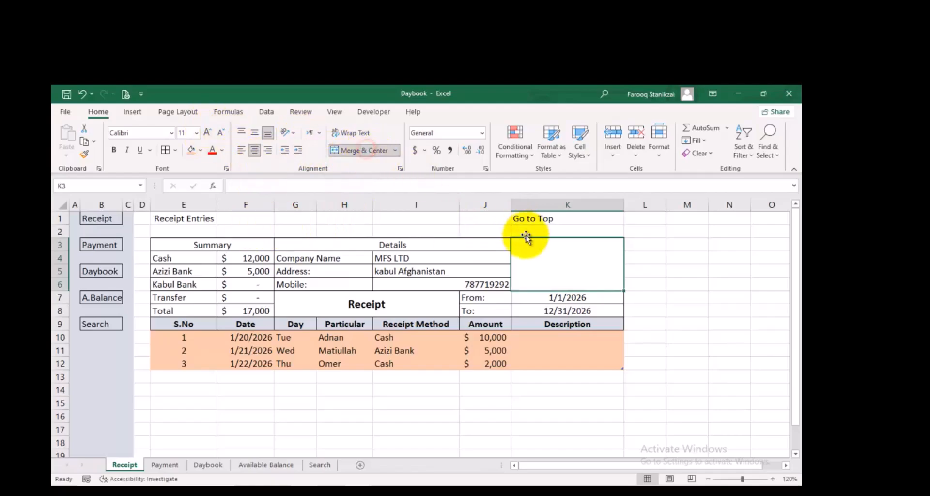
Draw a rectangle about 0.63" high and 1.34" wide inside the merged cell K3:K6
click(138, 110)
click(184, 157)
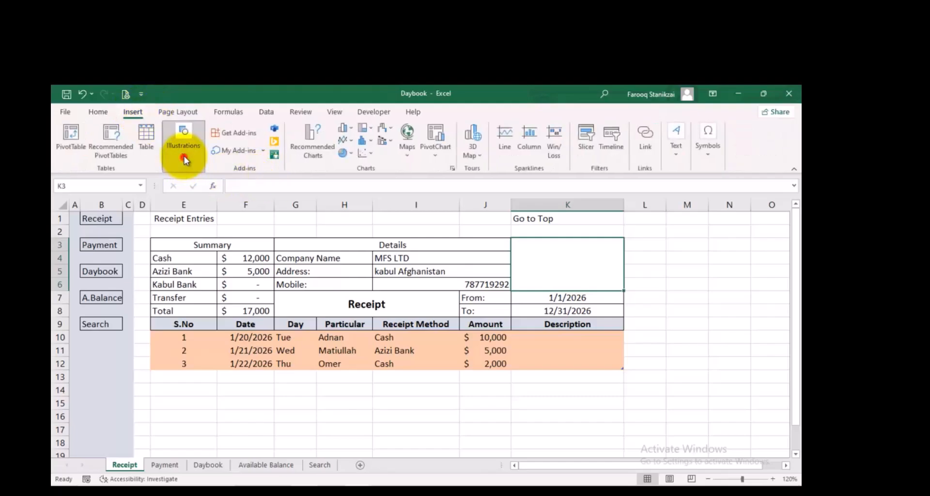
click(203, 208)
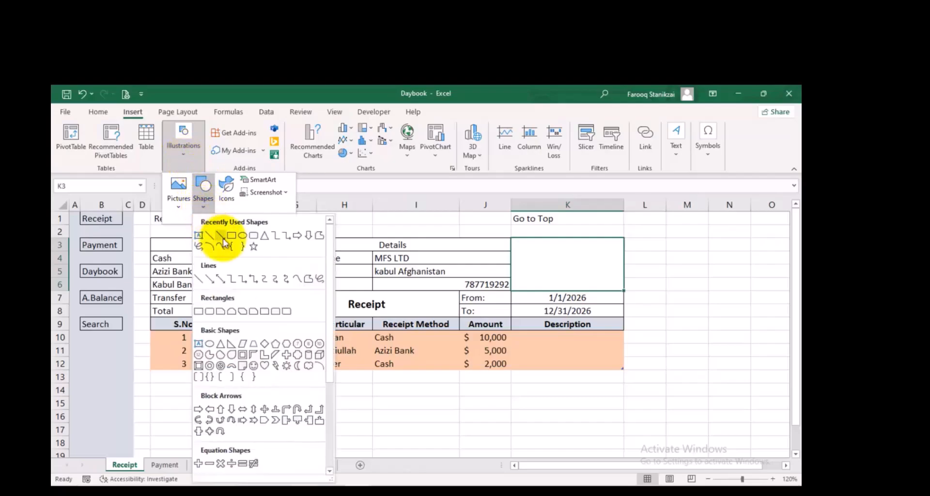
click(230, 231)
drag(522, 243, 608, 284)
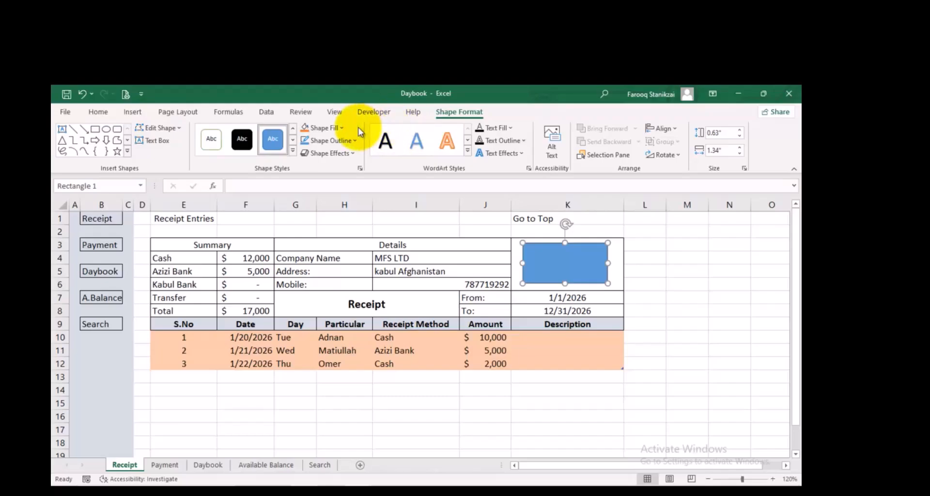
Fill the rectangle with the logo picture 4a42a6b2-d7e2-4b54-971b-44692aefb2f4 from the photo folder on the Desktop
click(344, 128)
click(344, 128)
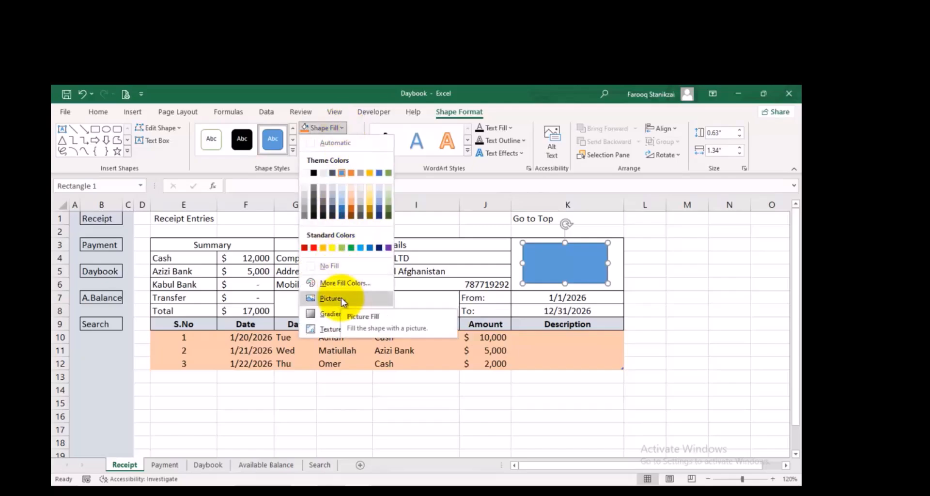
click(341, 298)
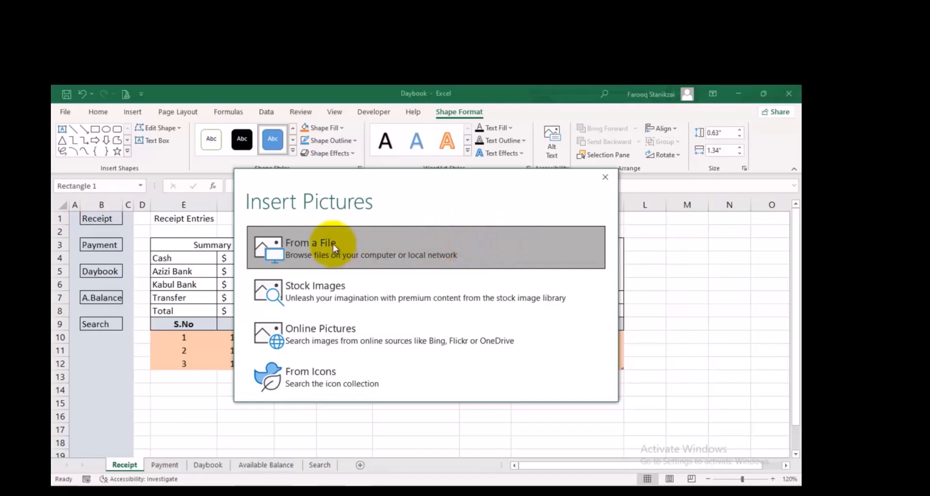
click(345, 252)
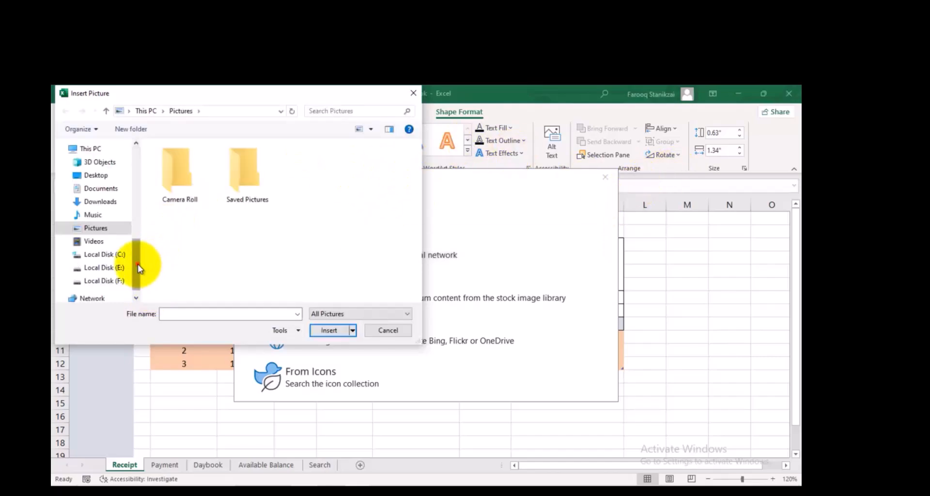
drag(137, 264, 137, 243)
scroll(135, 159, up, 5)
click(102, 166)
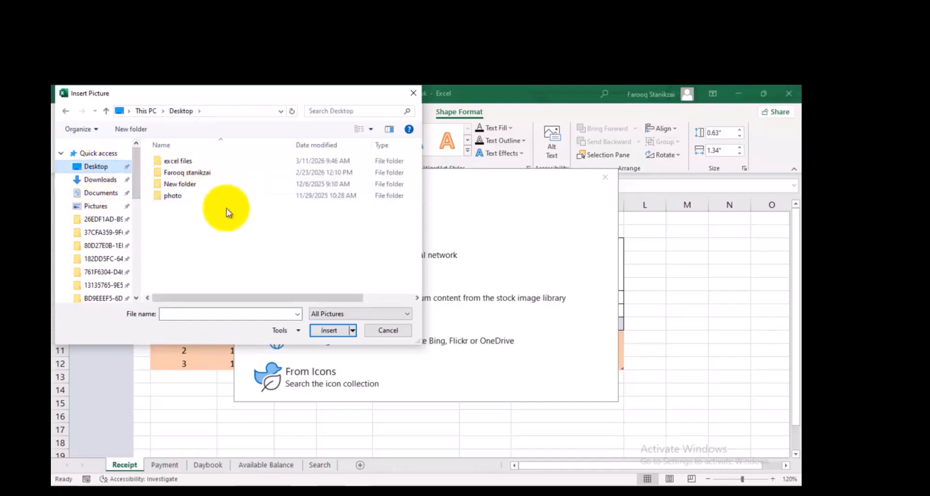
click(188, 198)
click(323, 330)
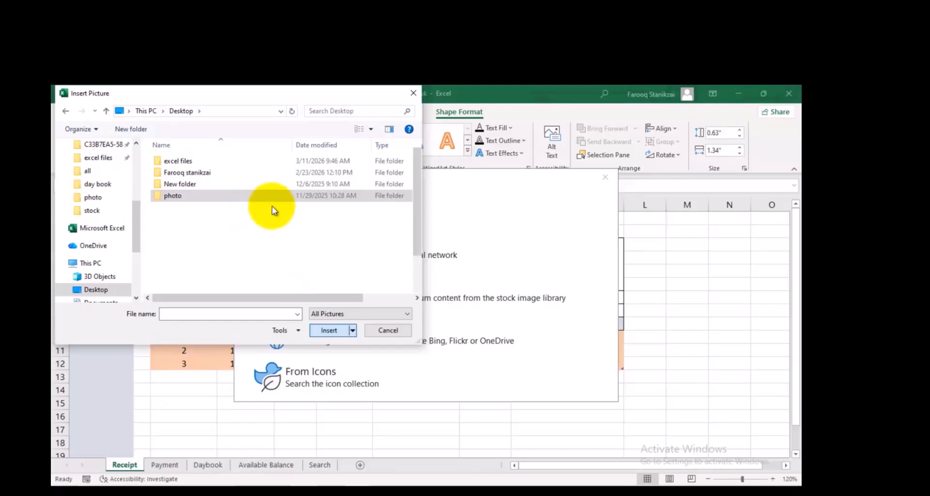
click(247, 170)
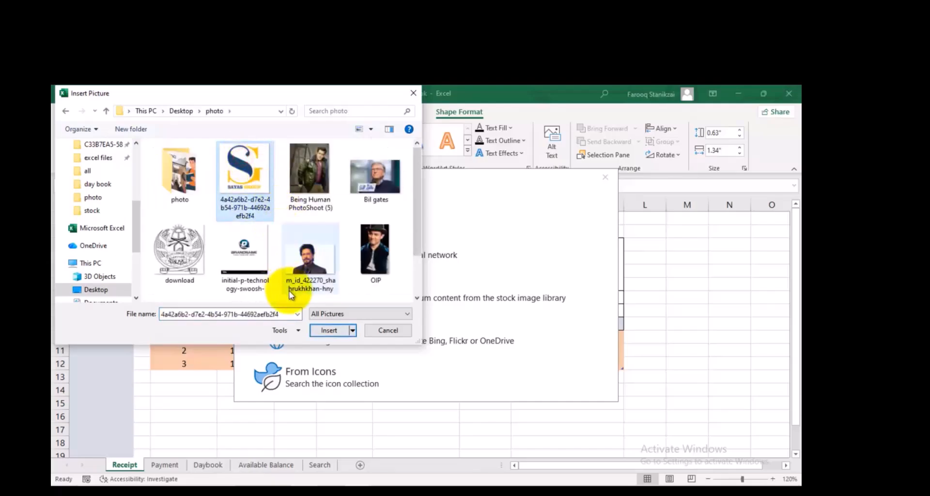
click(329, 330)
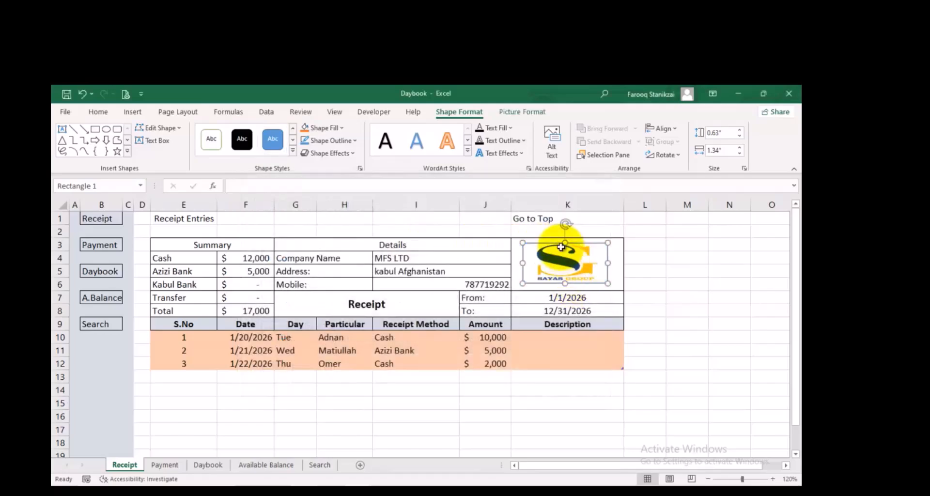
click(538, 341)
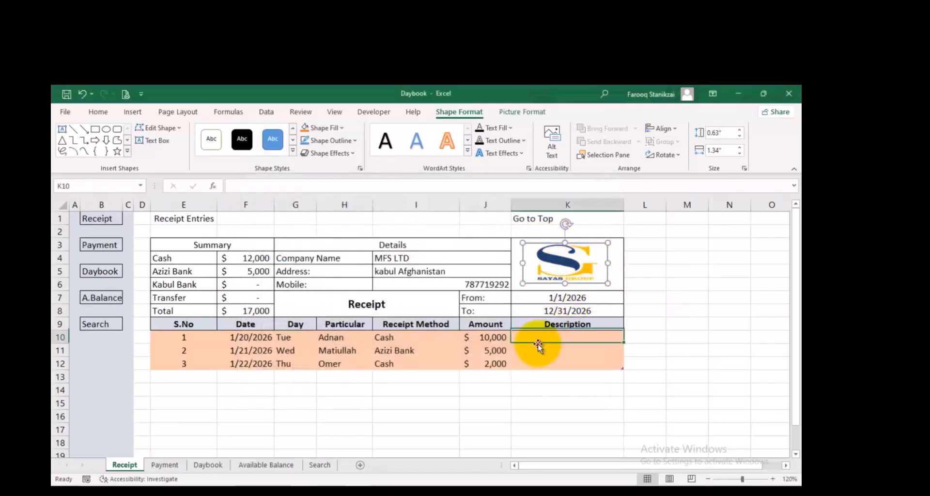
Apply a light gold fill to the whole header block E3:K8
drag(513, 244, 215, 301)
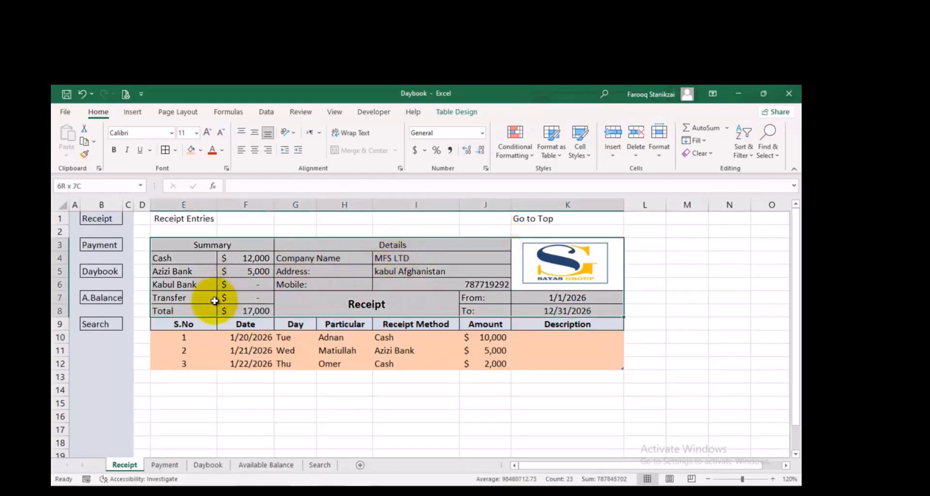
click(201, 150)
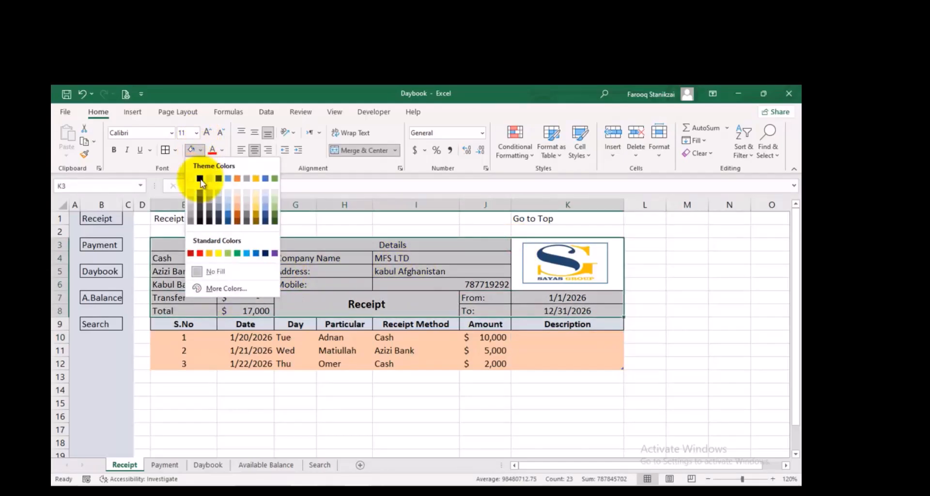
click(256, 200)
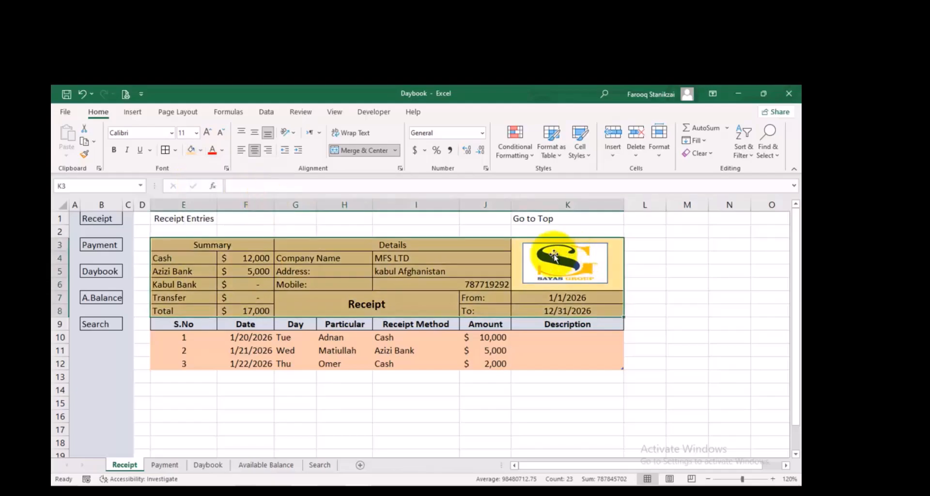
Apply the same light gold fill to the Receipt Entries cell E1 and the Go to Top cell K1
click(202, 219)
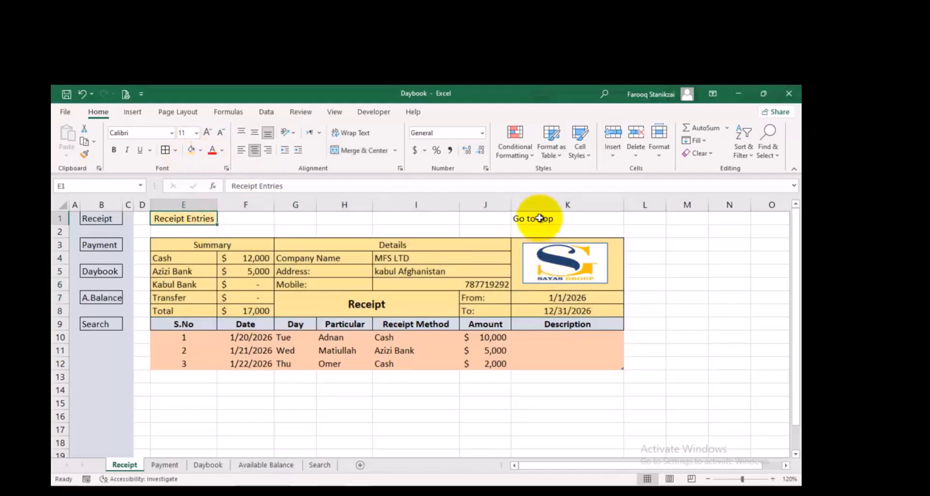
click(539, 218)
click(192, 150)
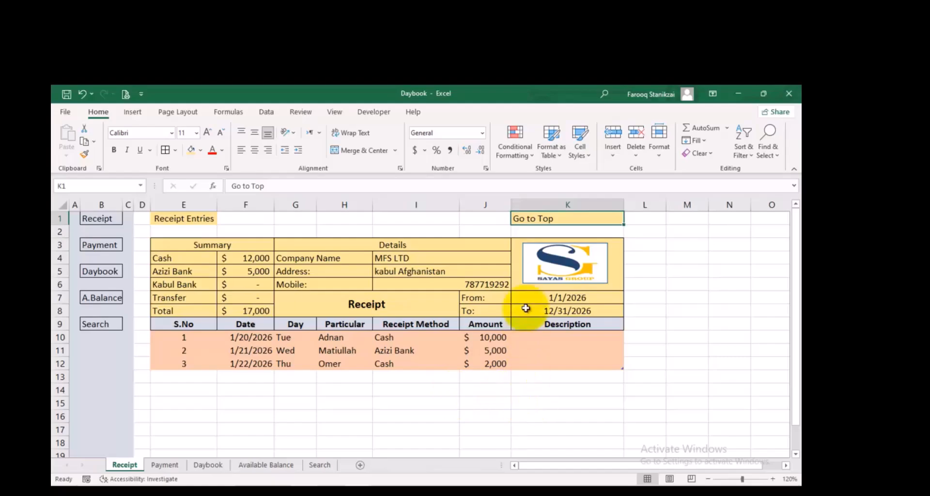
click(235, 402)
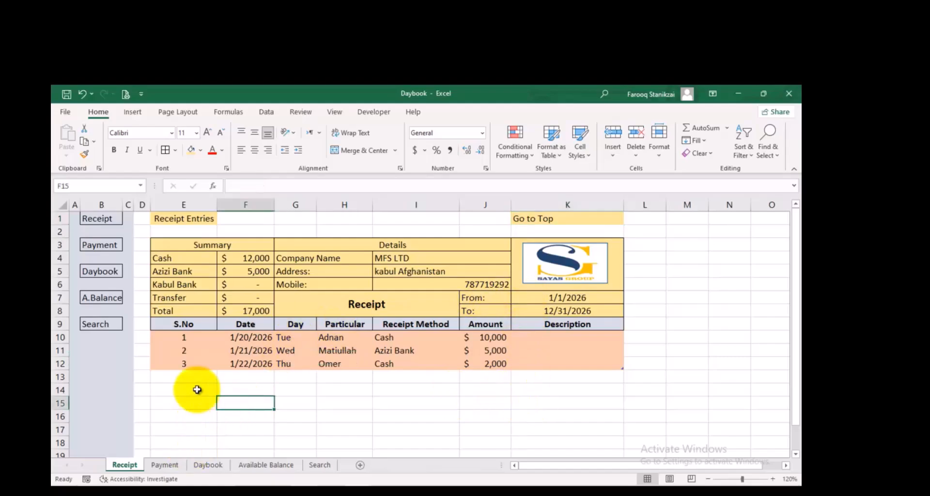
Copy the entire Receipt sheet and paste it over the empty Payment sheet
click(65, 206)
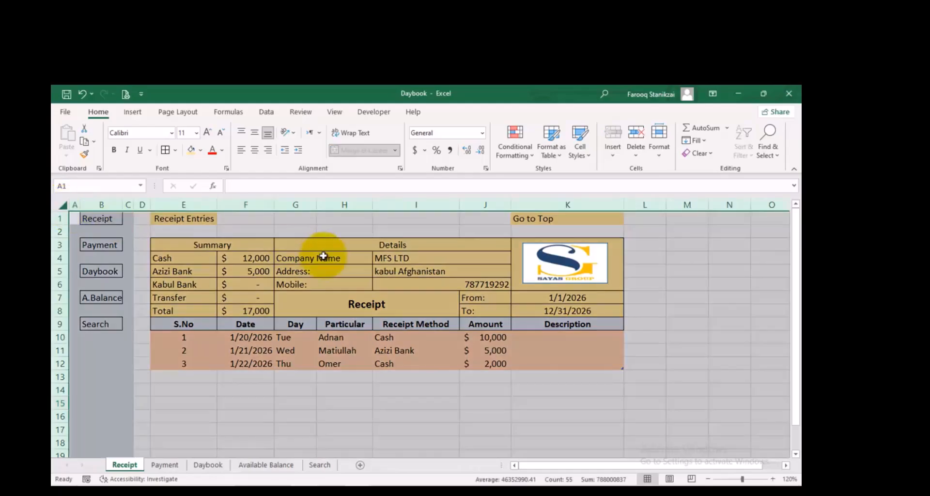
key(ctrl+c)
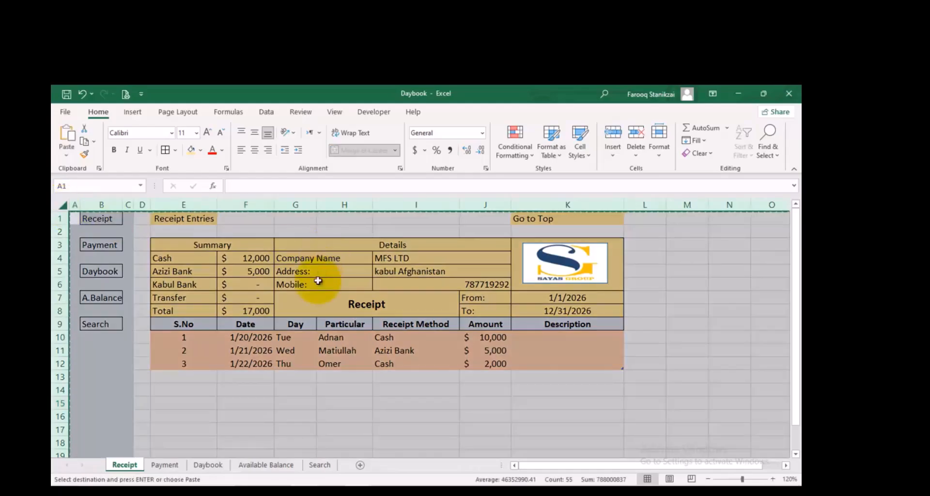
click(166, 465)
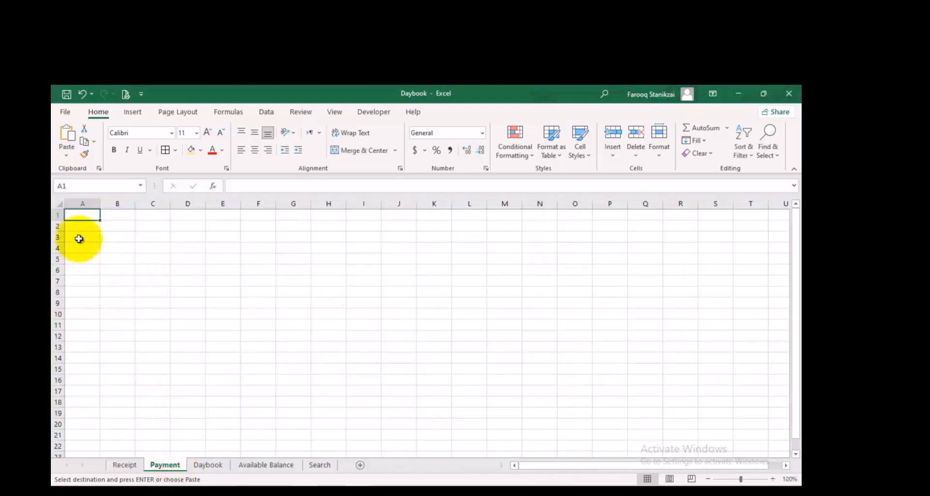
click(61, 204)
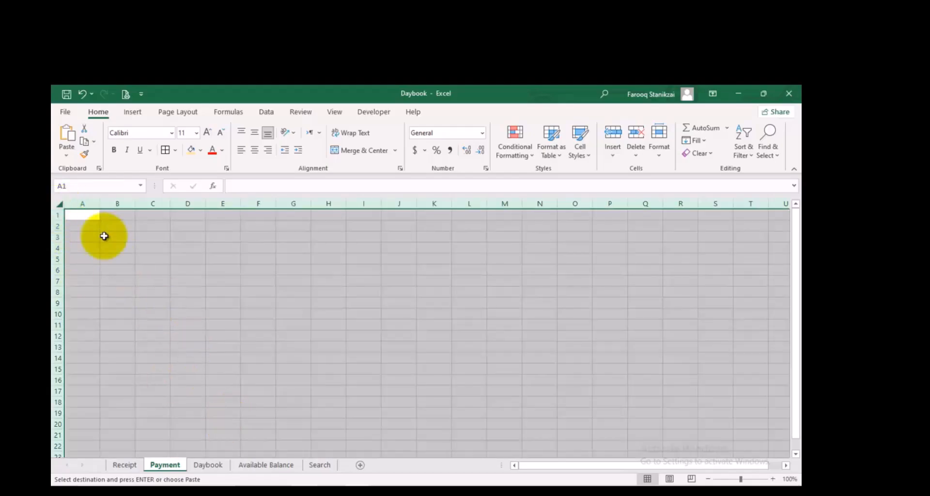
click(170, 347)
key(ctrl+v)
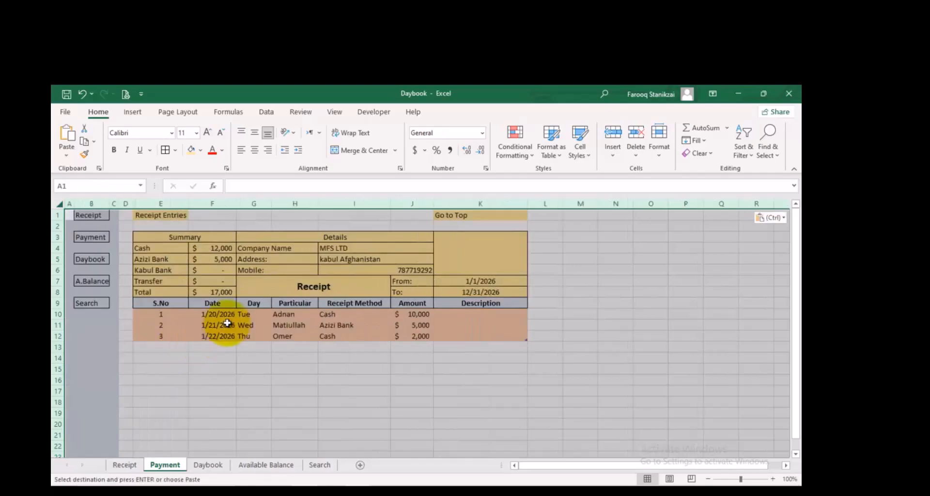
click(262, 369)
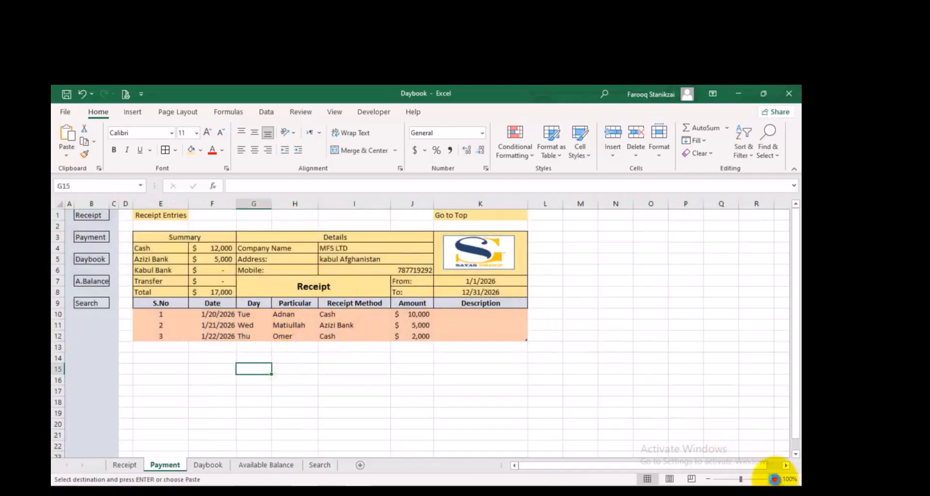
Make row 2 of the Payment sheet slightly shorter
click(774, 479)
click(774, 479)
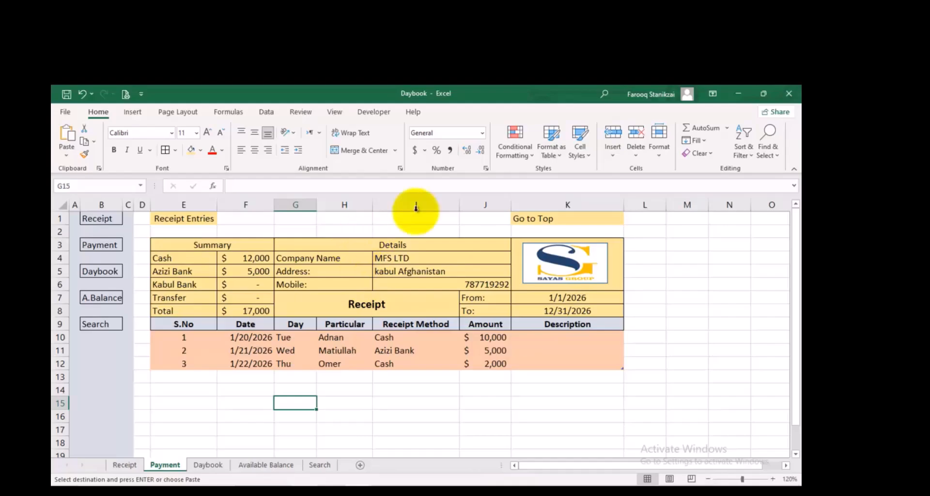
drag(61, 233, 65, 235)
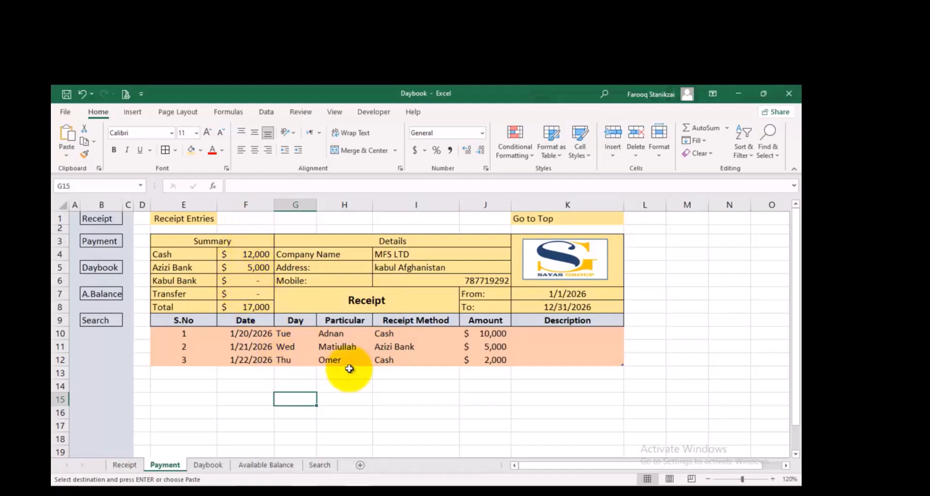
Change the title in the merged cell G7 of the Payment sheet to Payment
click(371, 301)
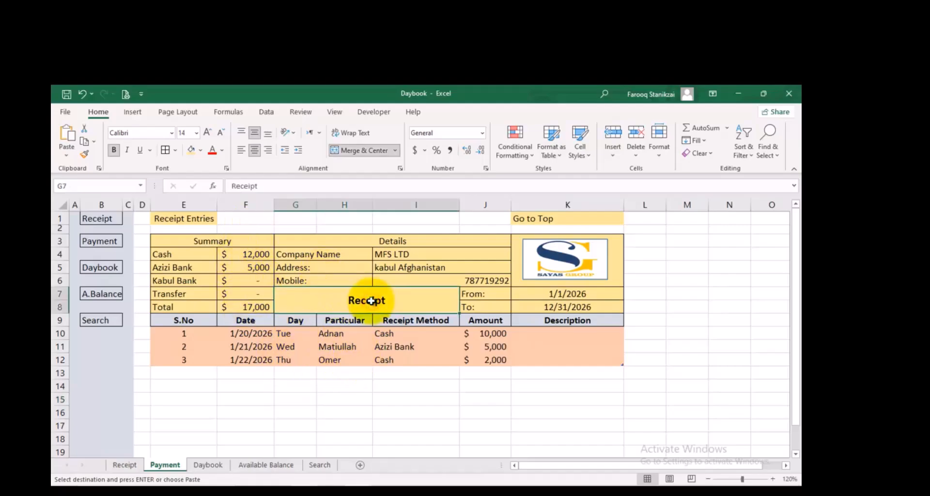
text(M)
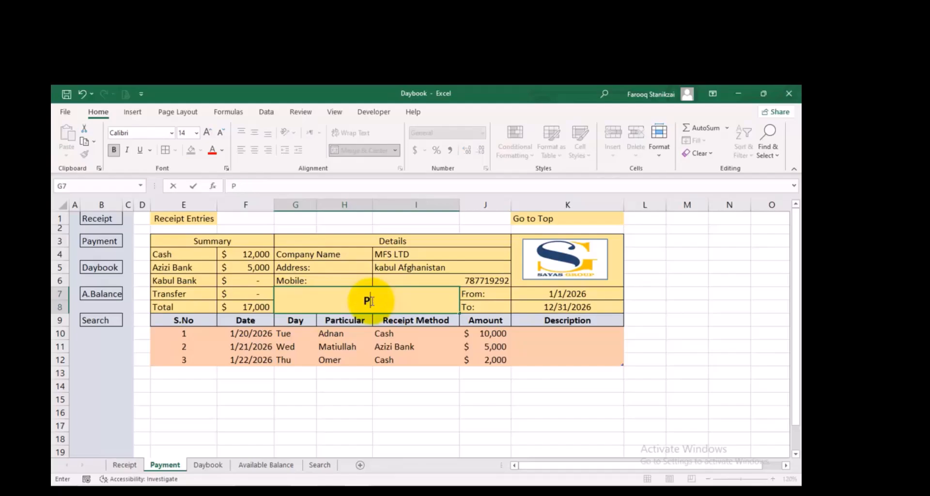
text(ayment)
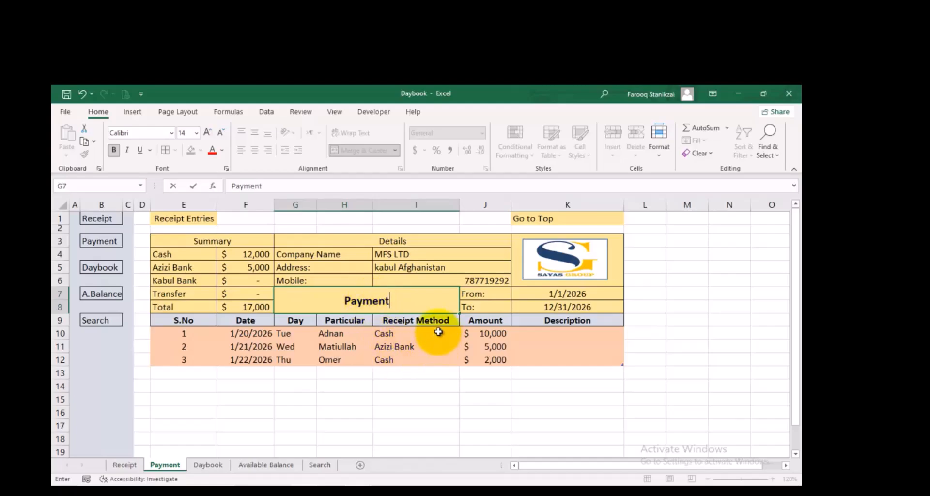
Rename the Receipt Method column heading in I9 to Payment Method
click(412, 319)
double_click(420, 323)
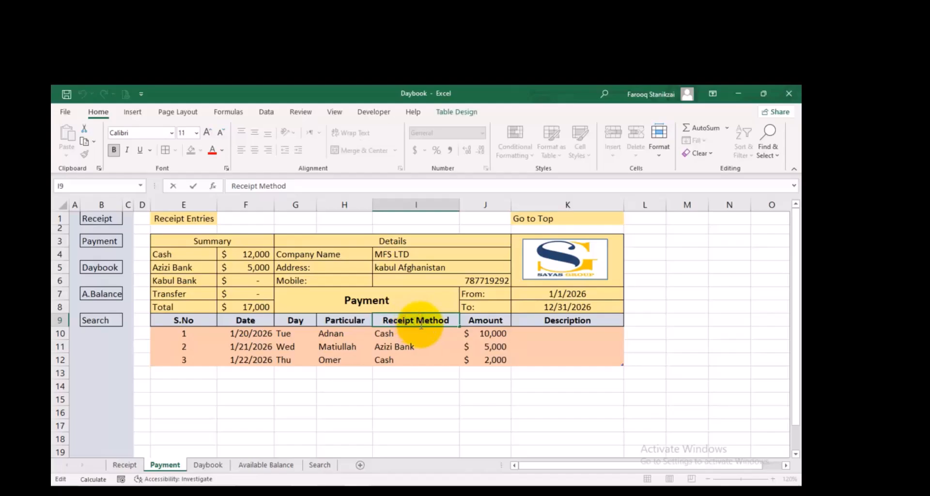
key(BackSpace)
key(BackSpace)
key(BackSpace)
key(BackSpace)
key(BackSpace)
key(BackSpace)
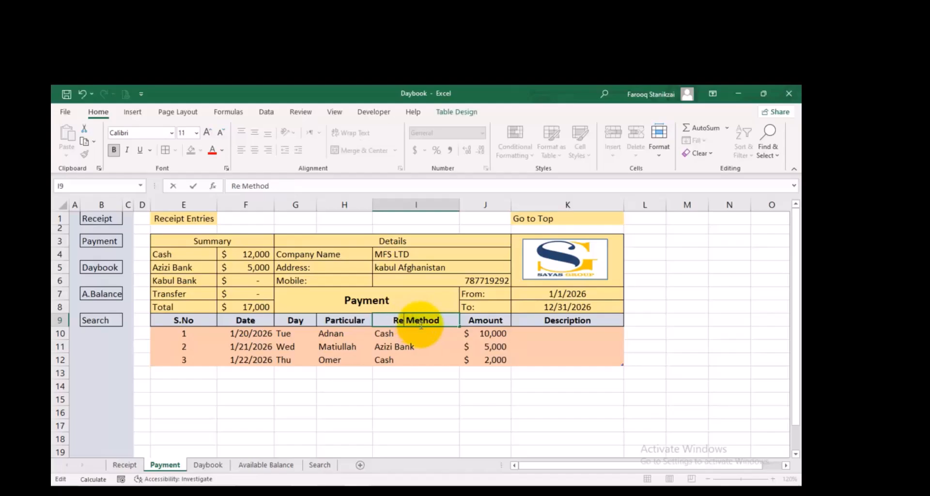
key(BackSpace)
text(Paymen)
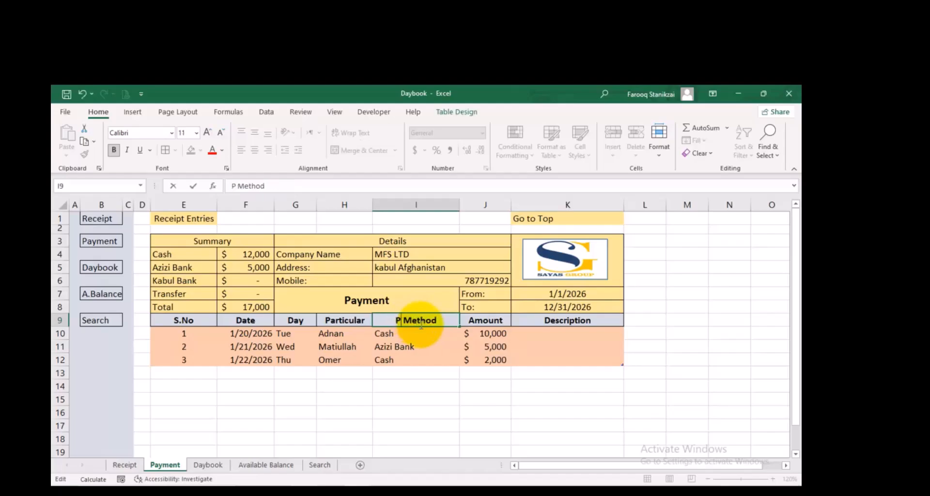
text(t)
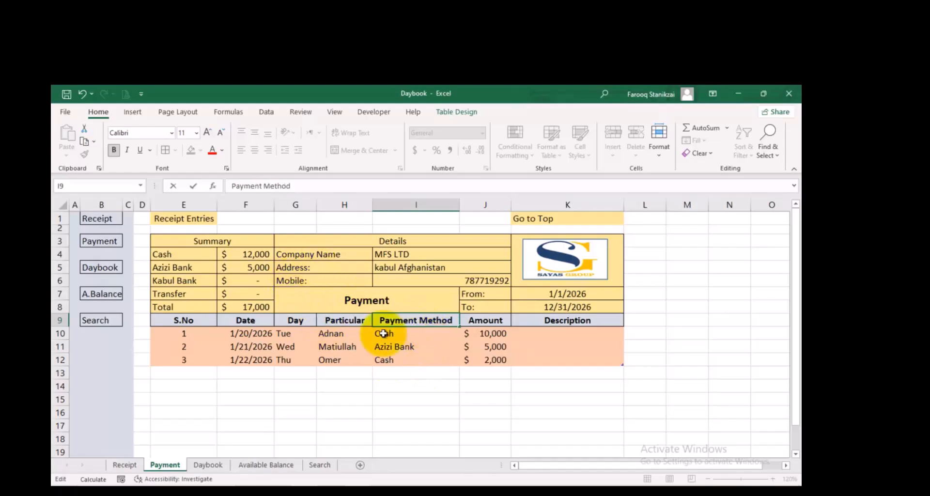
click(478, 335)
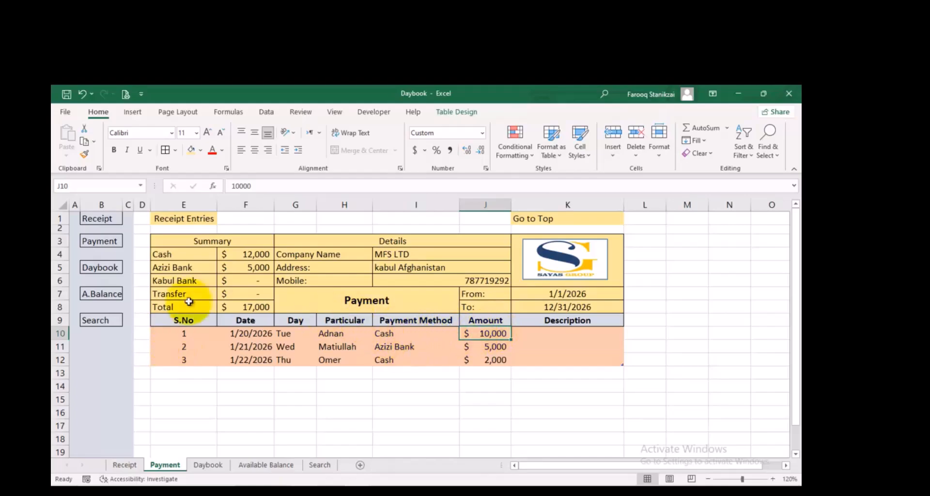
Clear the amounts in J10:J12 of the Payment table and select F4 to check the Cash summary formula
click(491, 333)
drag(494, 345, 493, 358)
key(Delete)
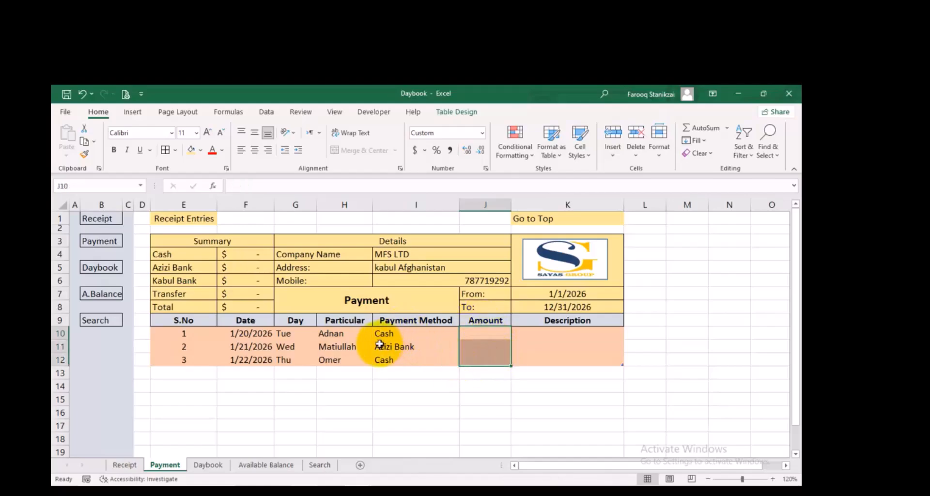
click(249, 254)
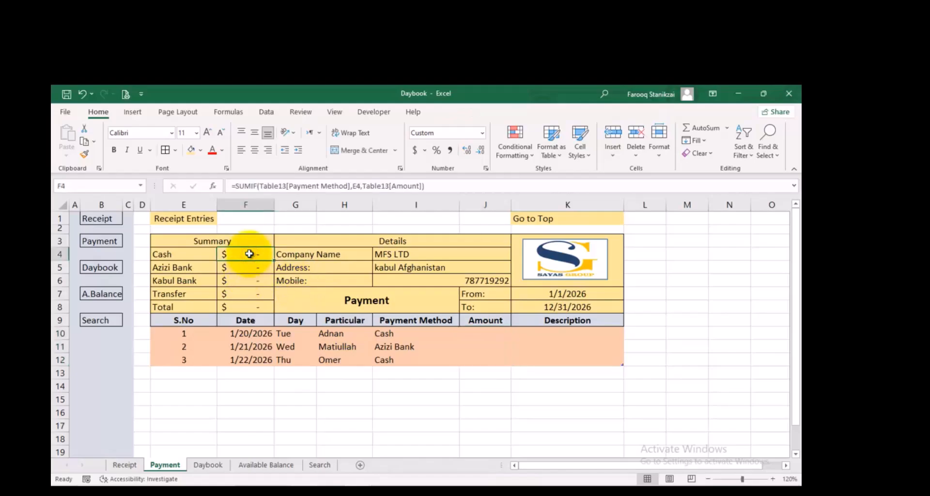
Clear the names in the Particular cells H10:H12 of the Payment table
click(484, 337)
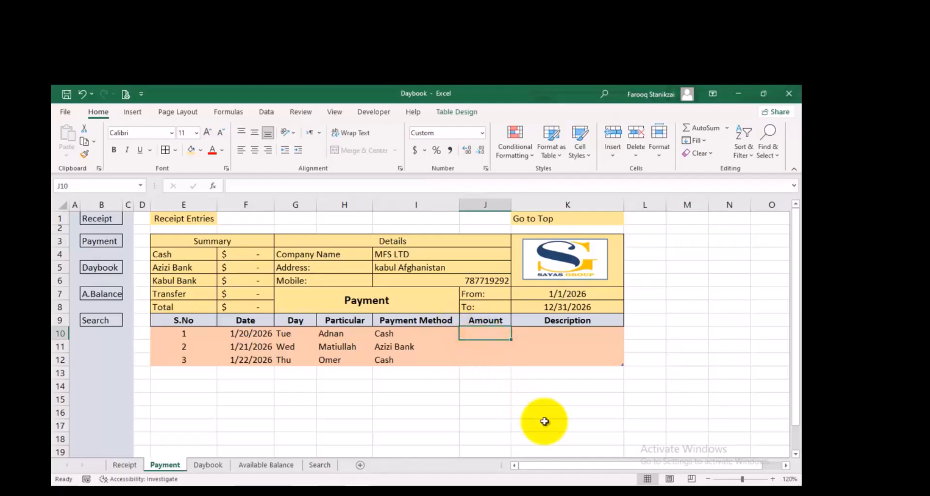
drag(343, 335, 340, 358)
key(Delete)
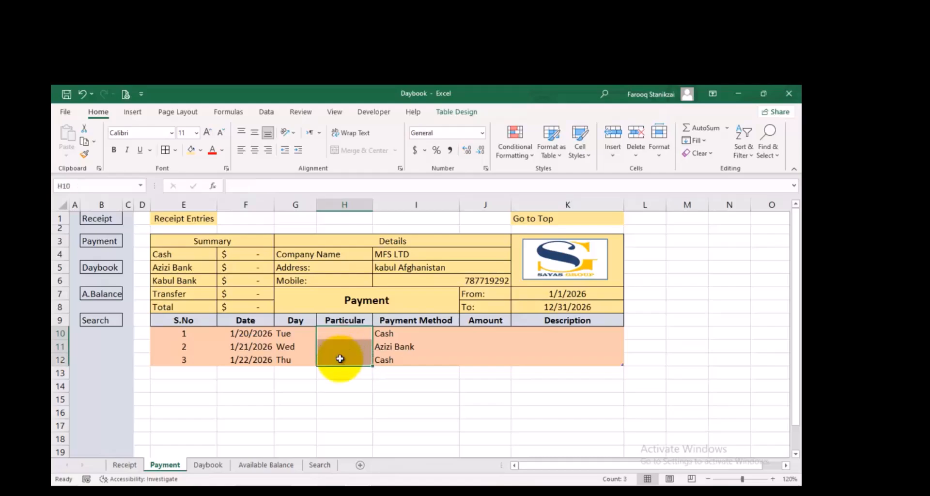
Enter a payee's name in H10 and the amount 4000 in J10 of the Payment table
click(333, 335)
text(Usman)
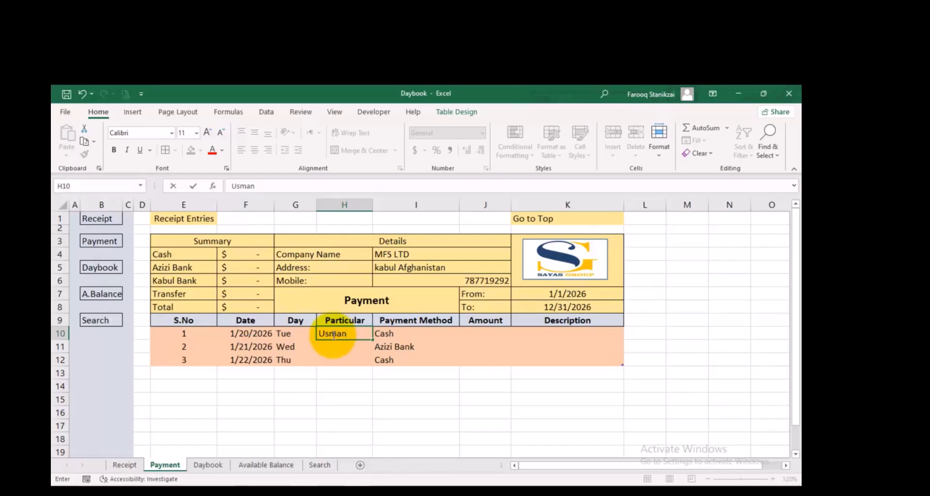
click(441, 333)
click(479, 333)
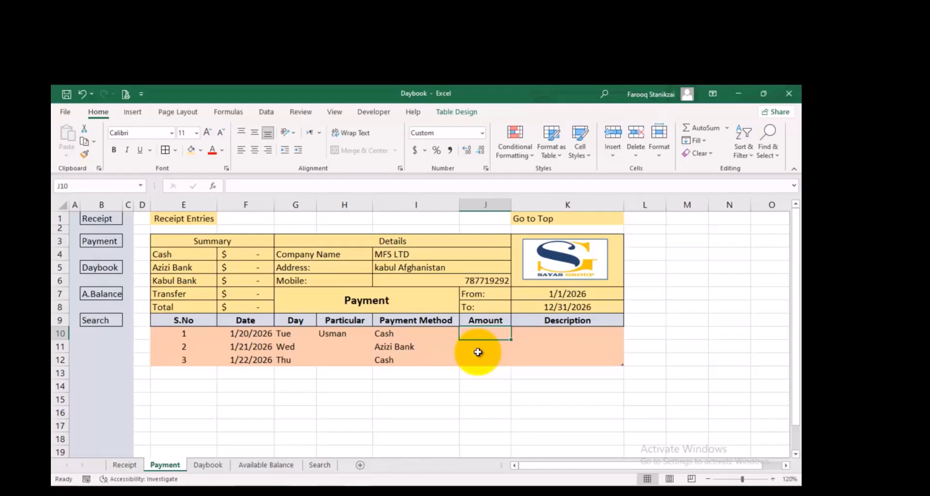
text(4,0)
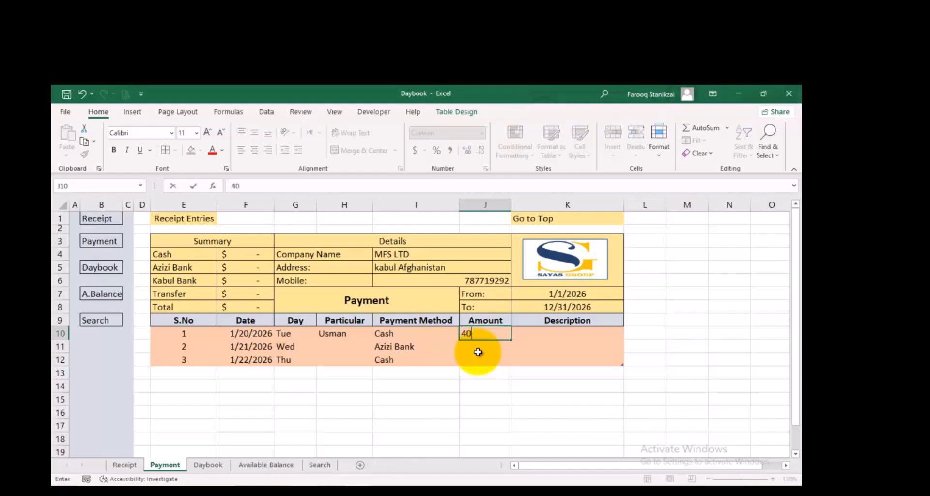
text(00)
key(Return)
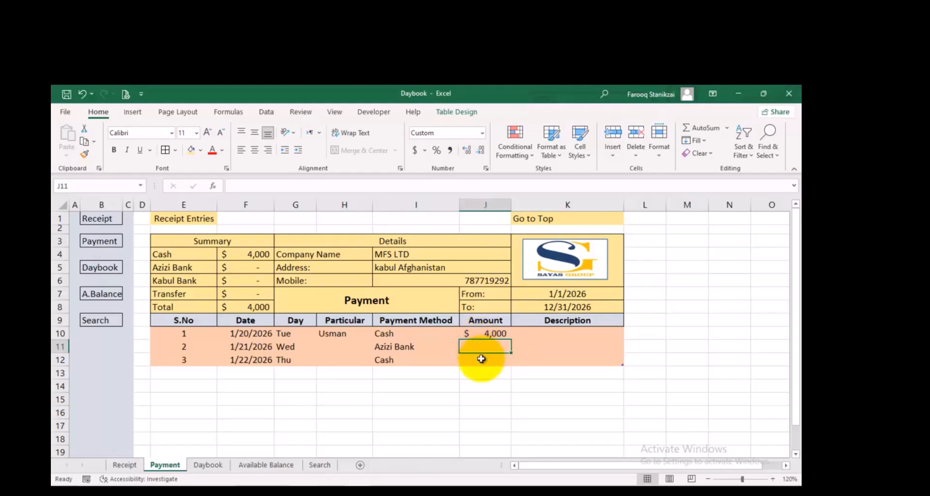
Fill in the second payment entry with a payee's name in H11 and the amount 1000 in J11
click(355, 349)
text(Ali)
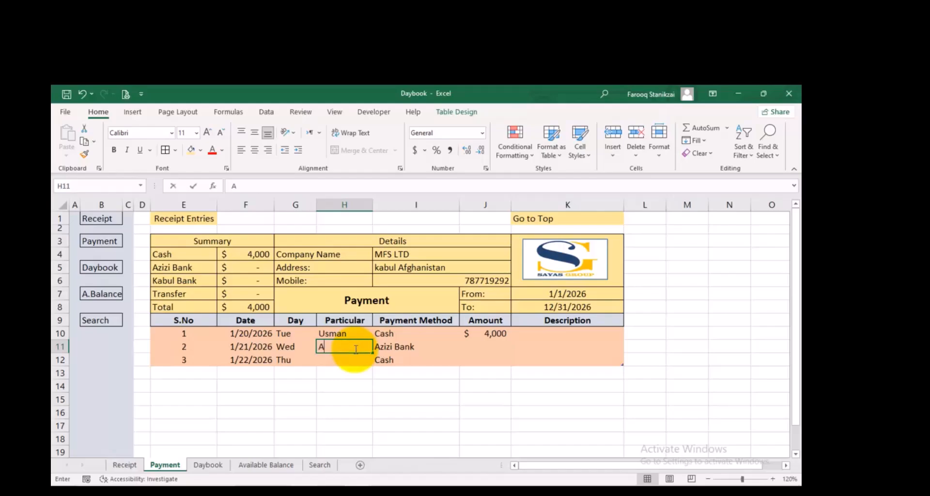
click(498, 348)
text(1000)
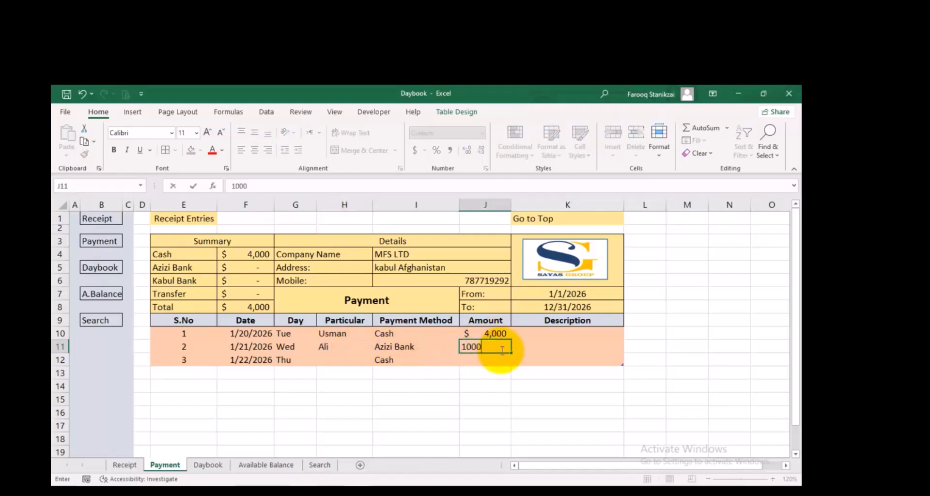
key(Return)
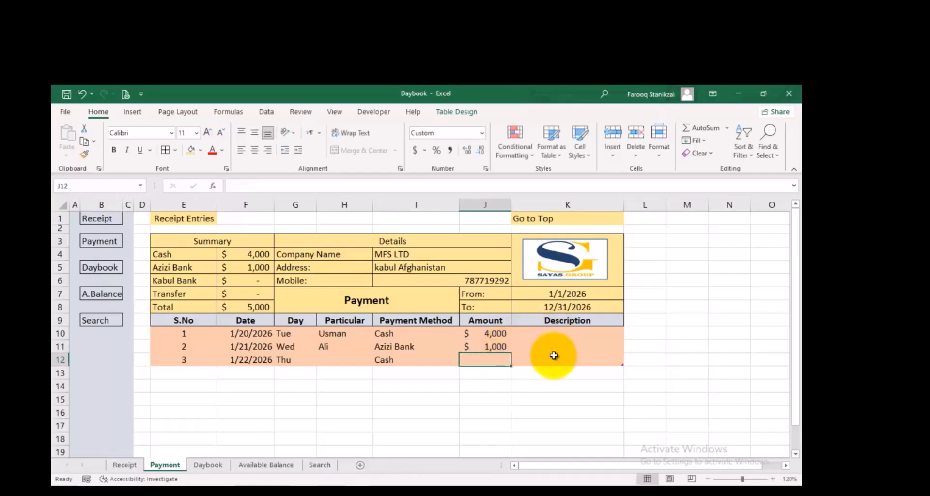
Fill in the third payment entry with the first payee's name in H12 and the amount 2000 in J12
click(342, 357)
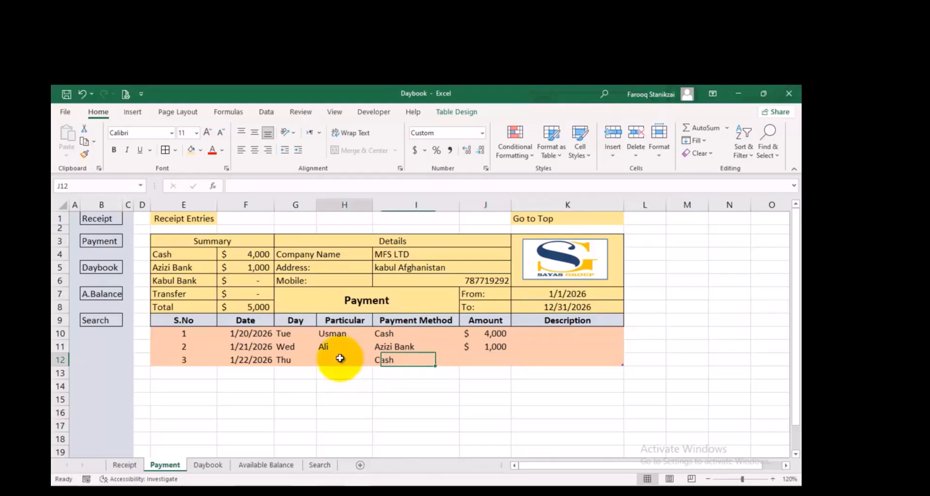
text(Usman)
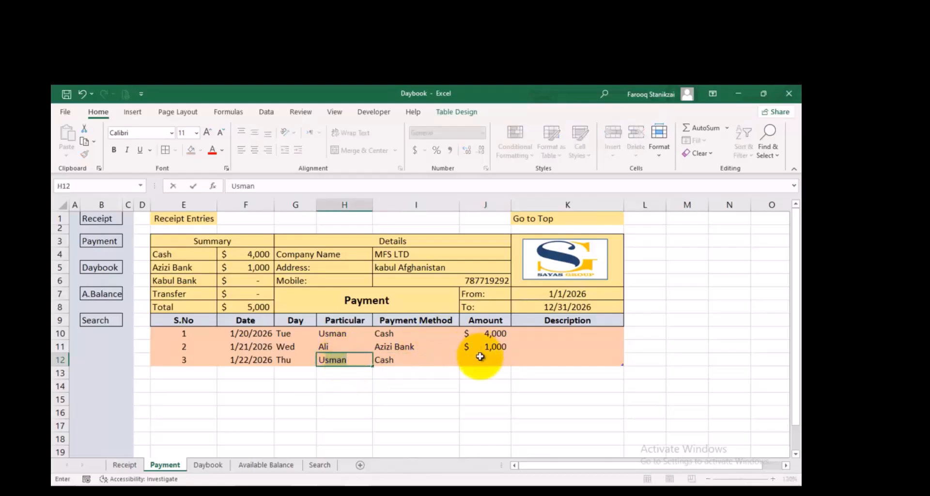
click(482, 357)
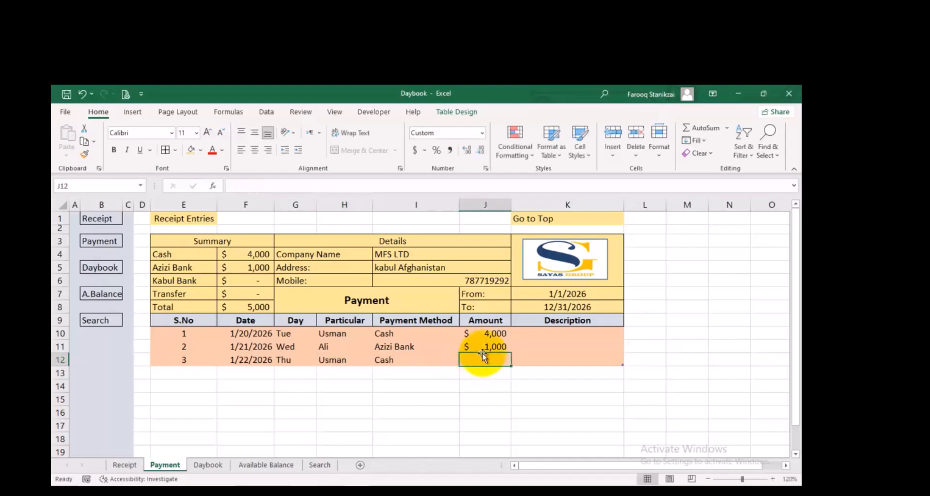
text(2000)
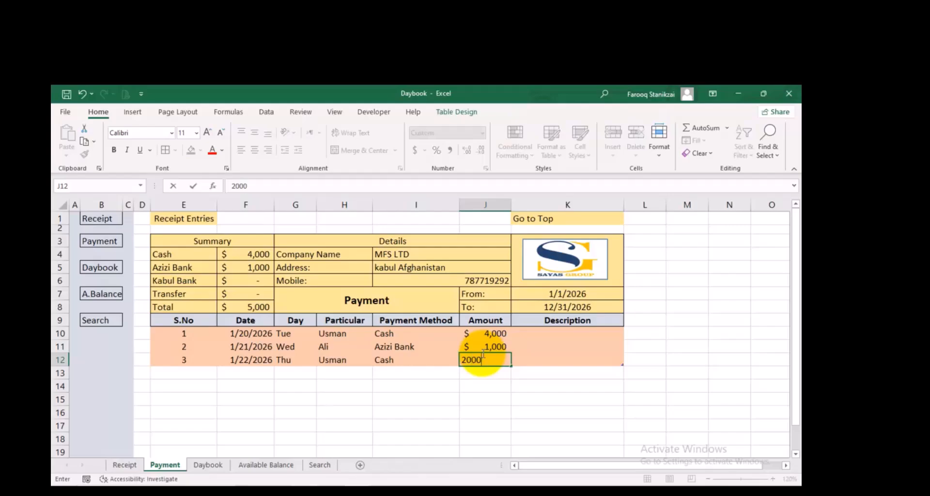
key(Return)
Check the payment amounts in J10:J12 against the Cash, Azizi Bank and Total figures in the summary
click(489, 335)
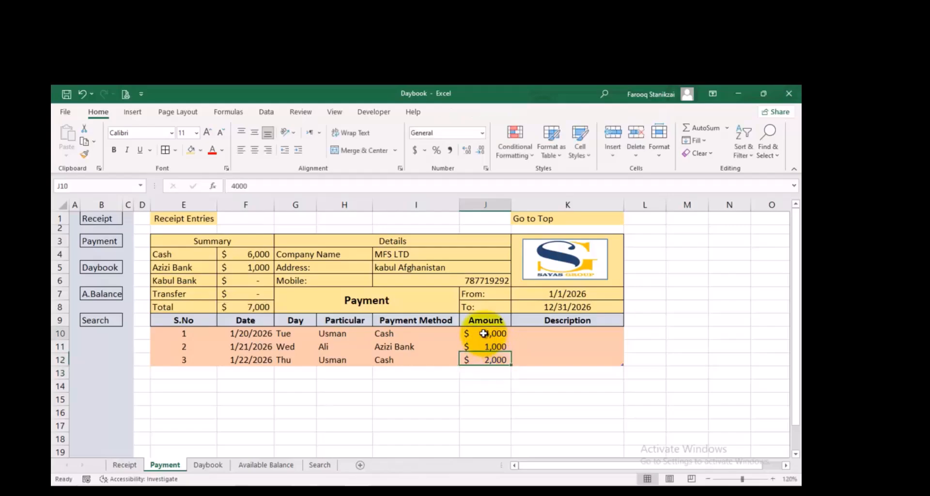
click(480, 360)
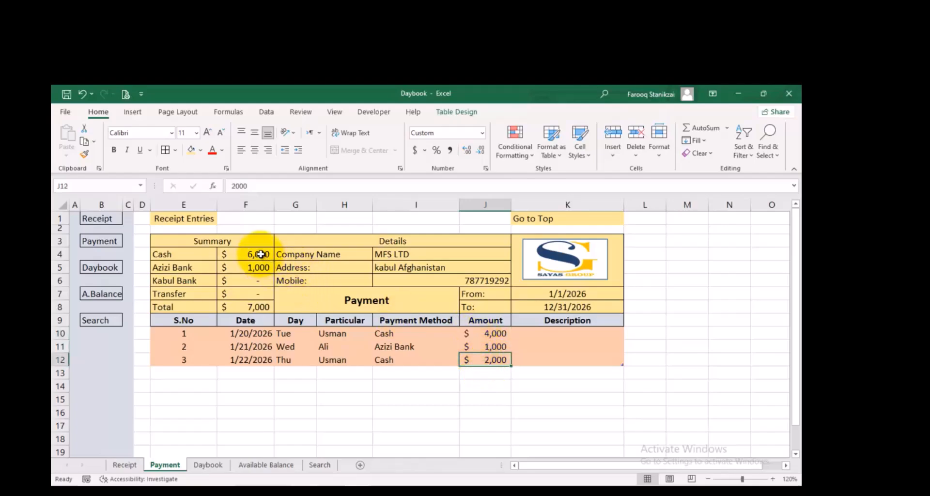
click(484, 346)
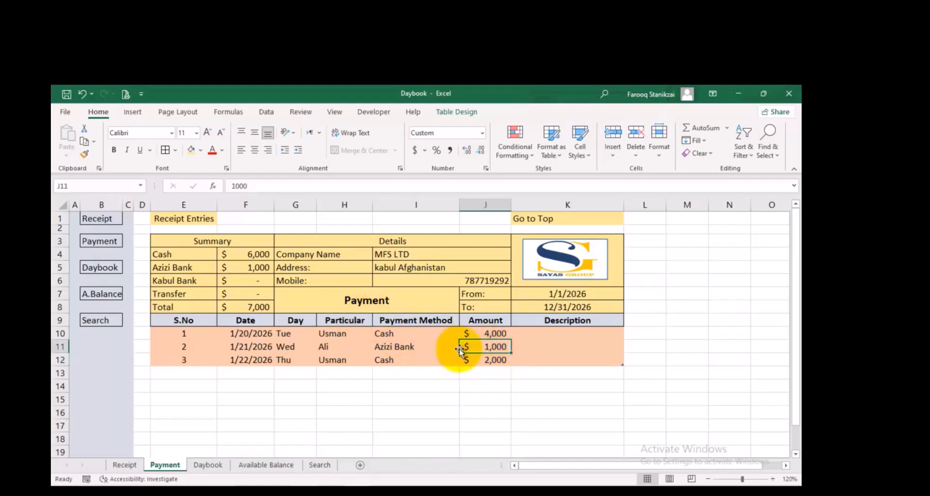
click(239, 266)
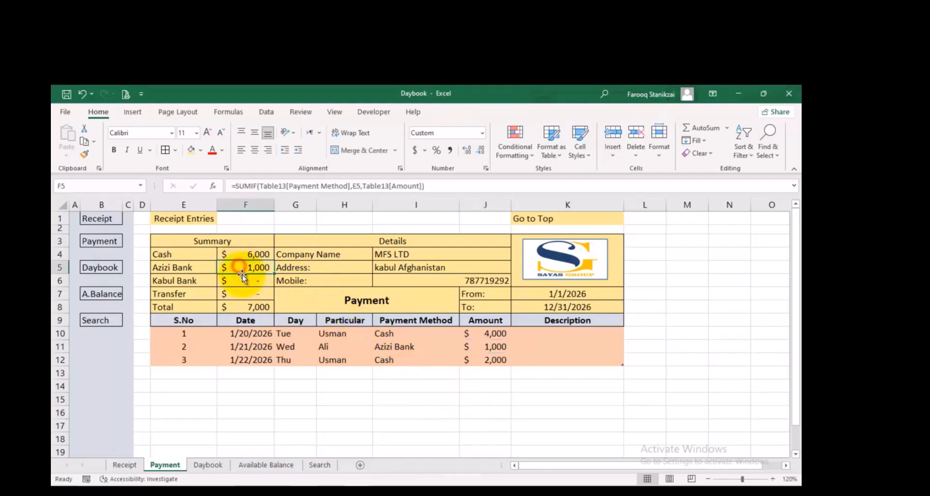
click(247, 307)
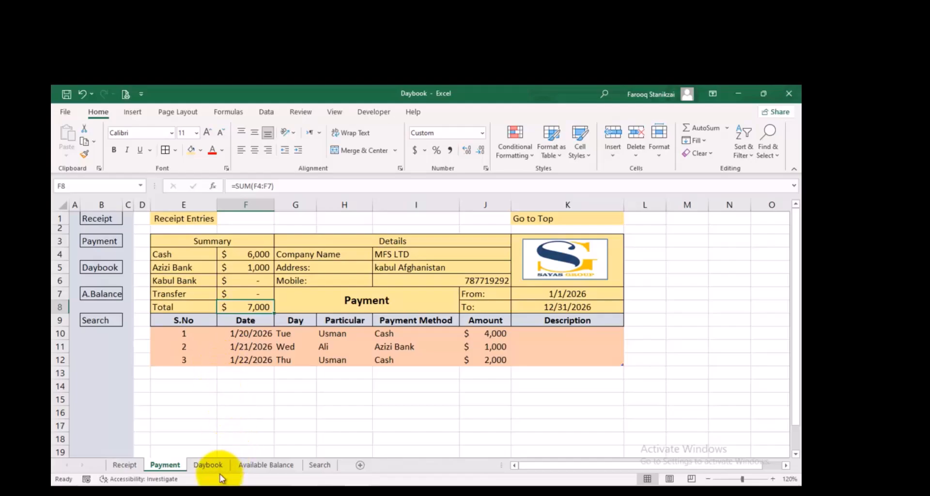
Copy the navigation columns A:C from the Receipt sheet into columns A:C of the Daybook sheet
click(209, 466)
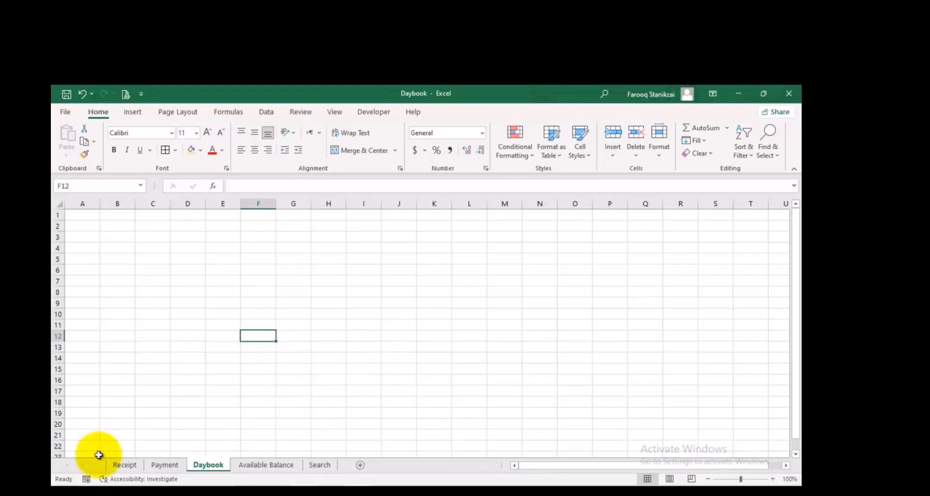
click(125, 464)
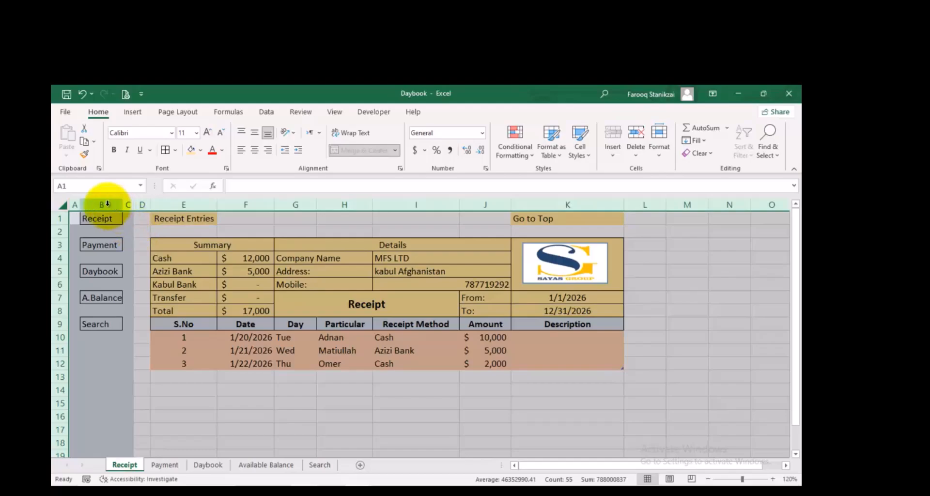
click(93, 206)
drag(75, 205, 129, 204)
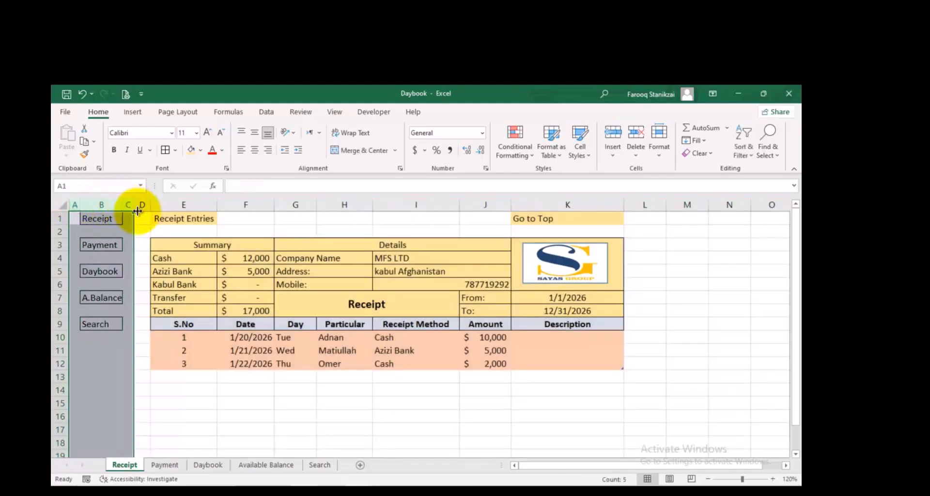
key(ctrl+c)
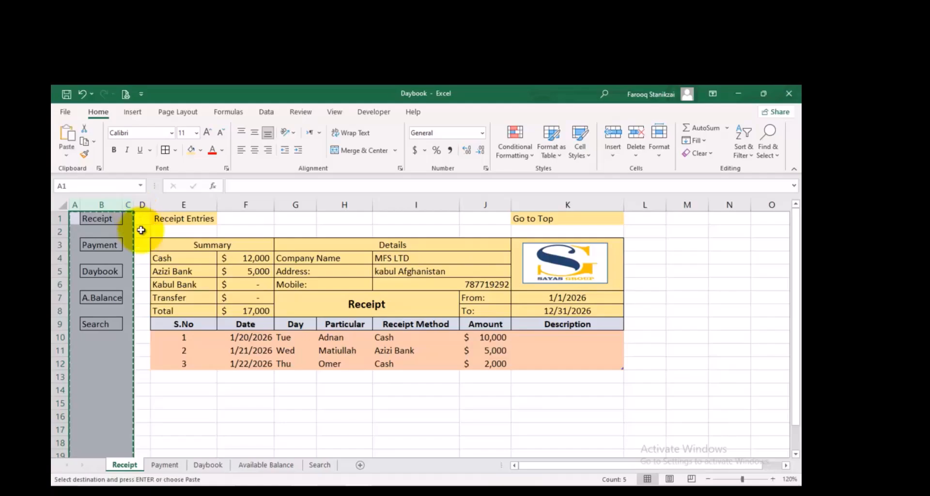
click(208, 464)
drag(83, 207, 155, 203)
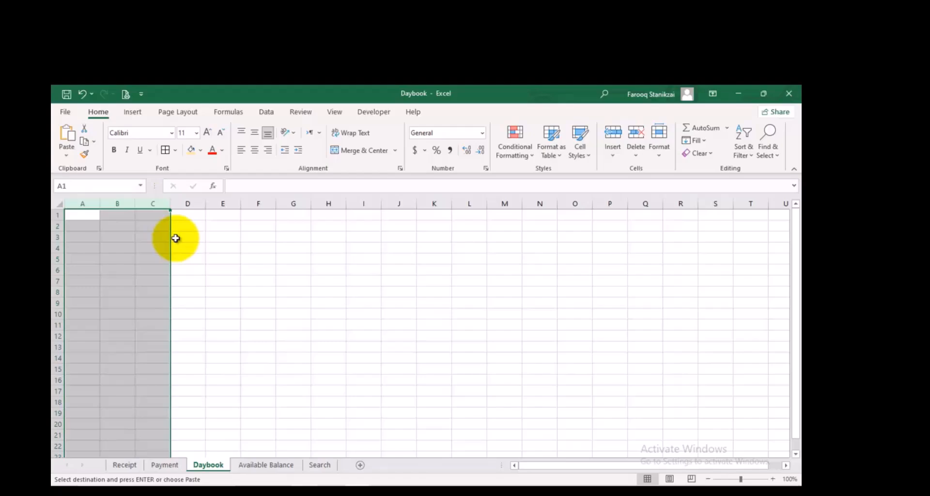
key(ctrl+v)
click(203, 306)
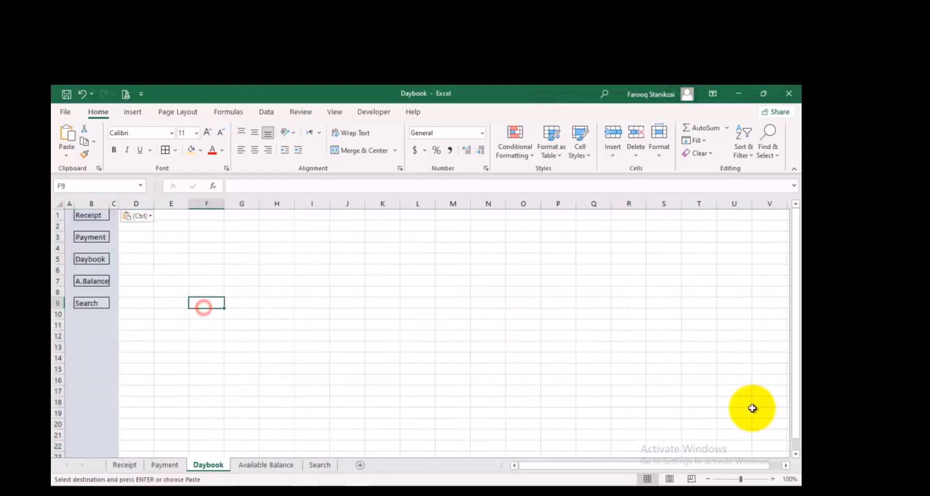
Review the column headings in row 9 of the Payment sheet as a reference for the Daybook table
click(773, 478)
click(772, 478)
click(772, 479)
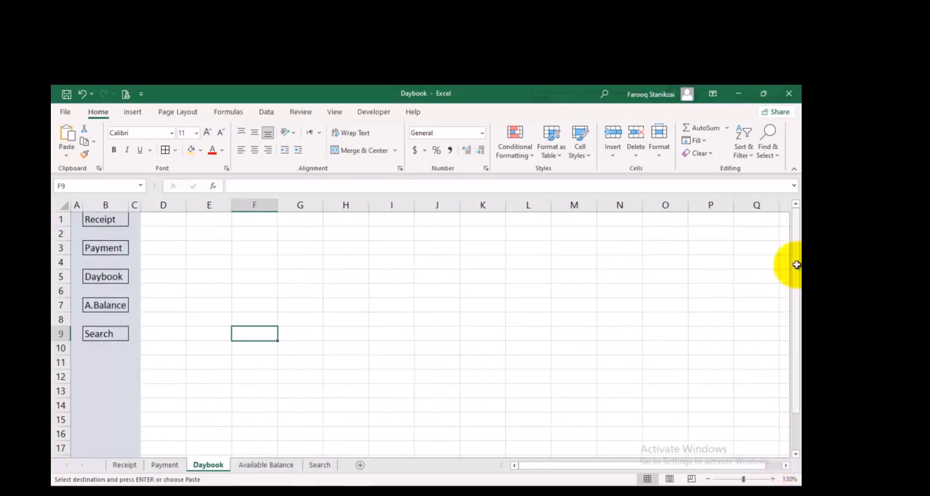
click(165, 466)
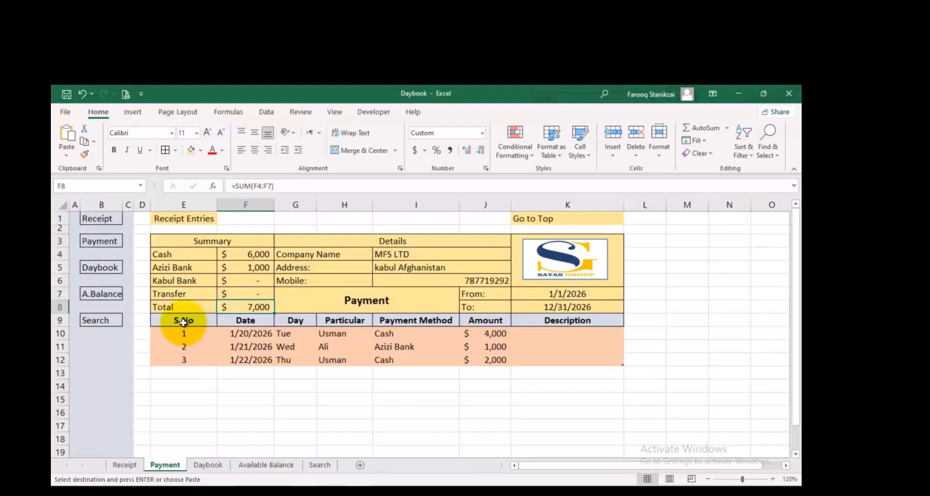
click(208, 464)
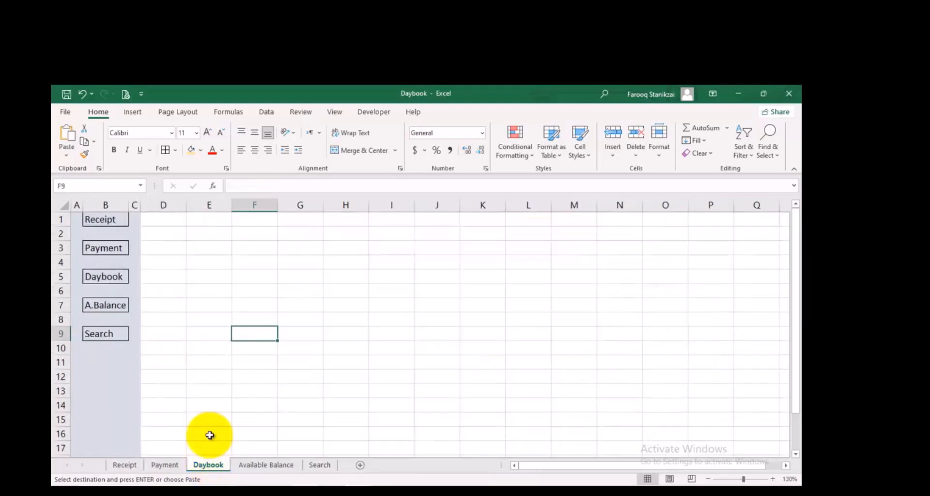
click(178, 463)
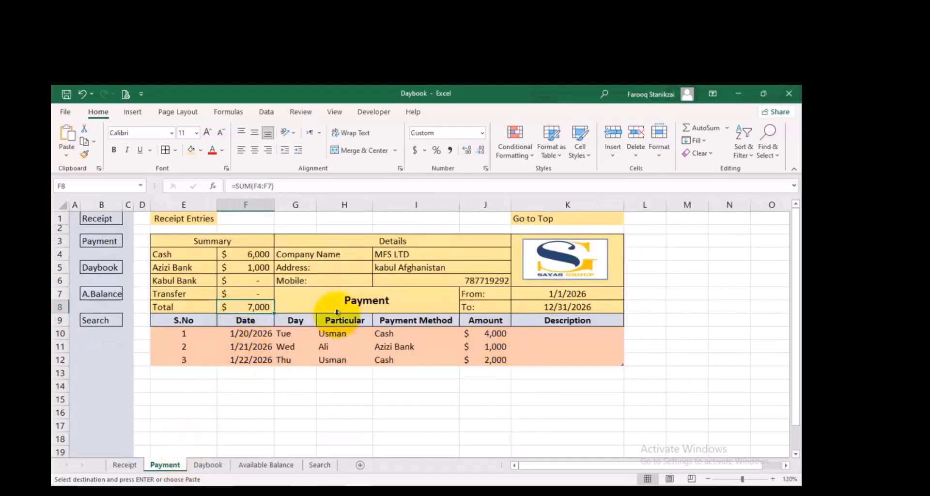
drag(198, 321, 616, 312)
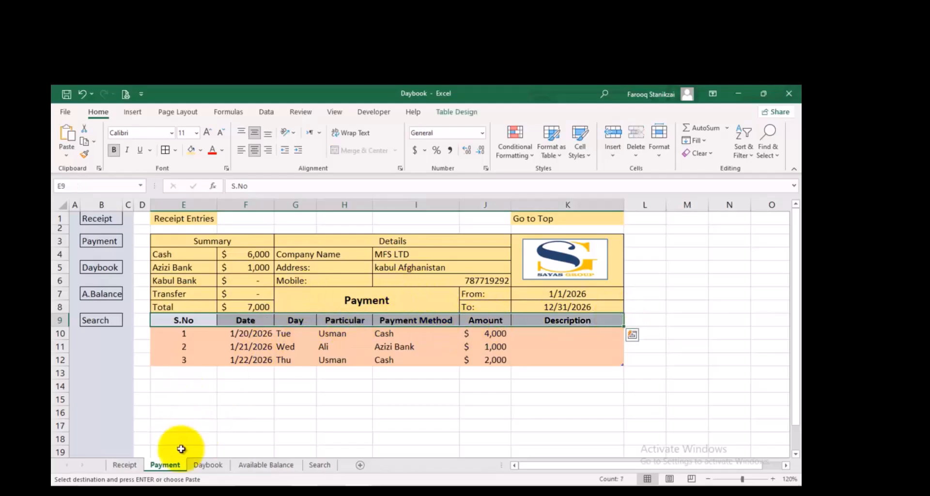
click(208, 466)
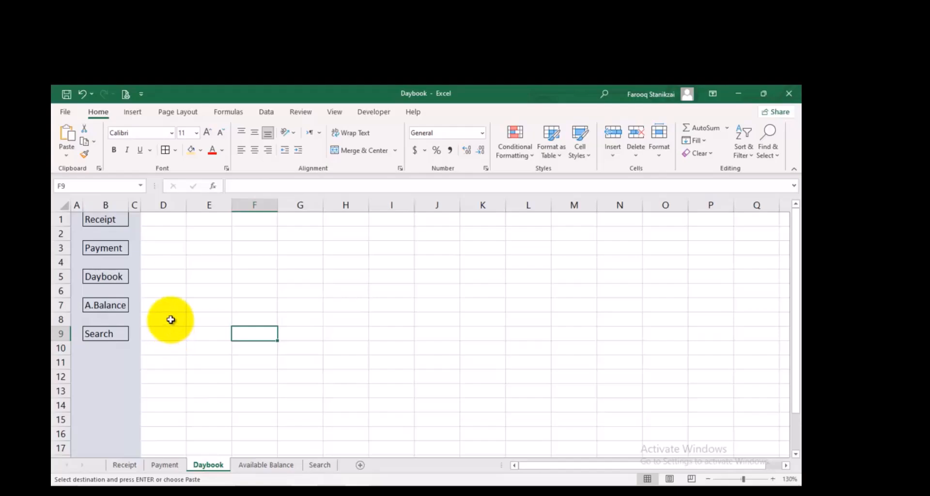
Enter the headings S NO, Date and Day in cells D9:F9 of the Daybook sheet
click(177, 334)
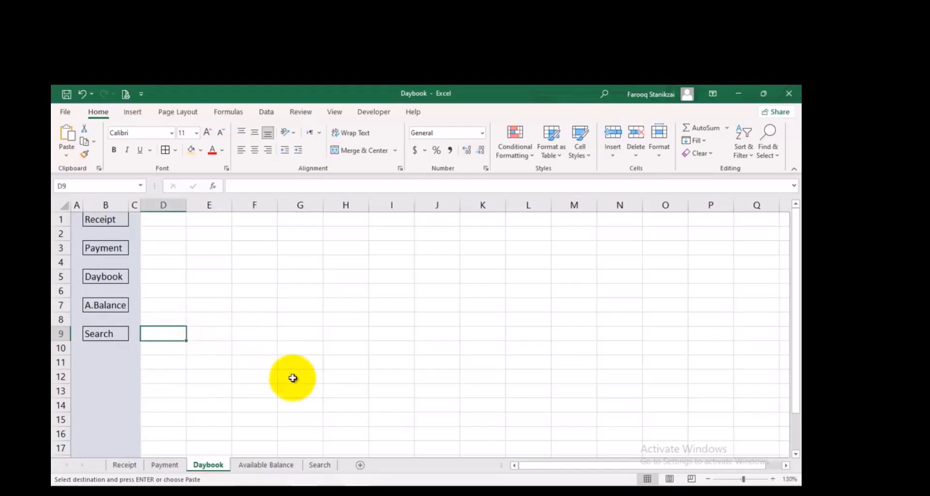
key(F2)
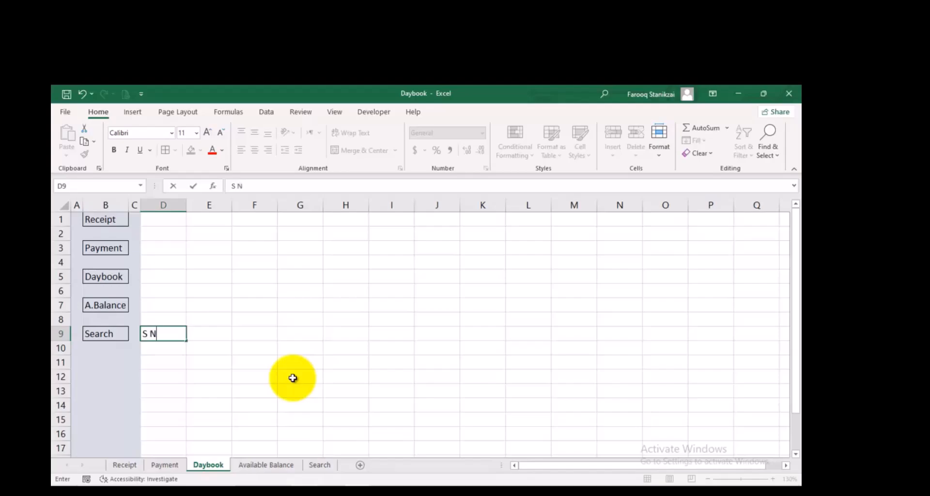
key(Tab)
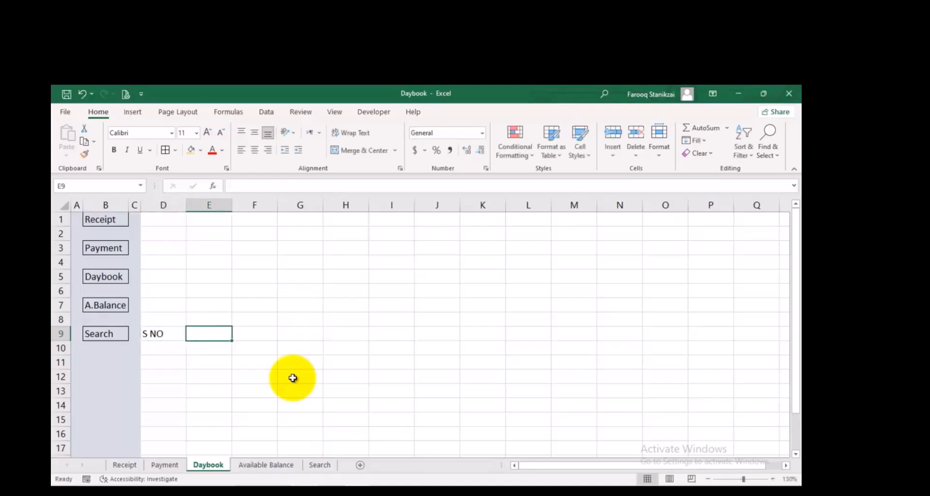
text(Date)
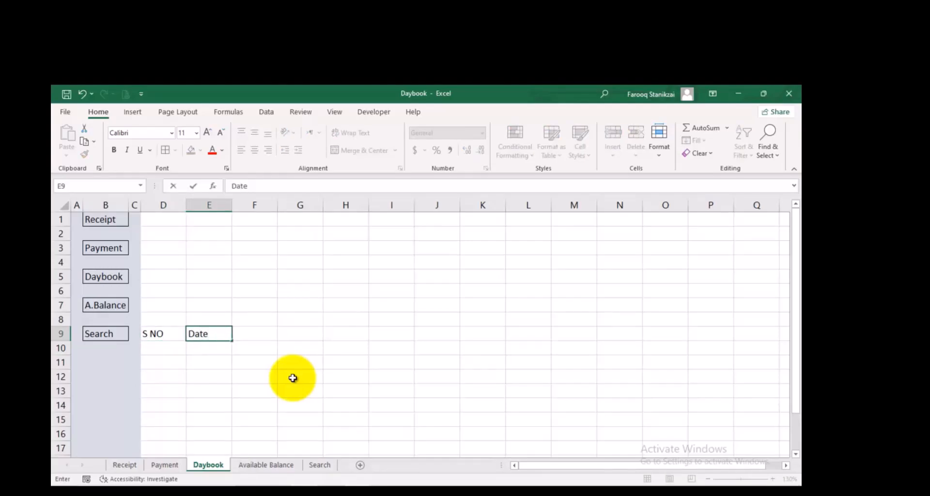
key(Tab)
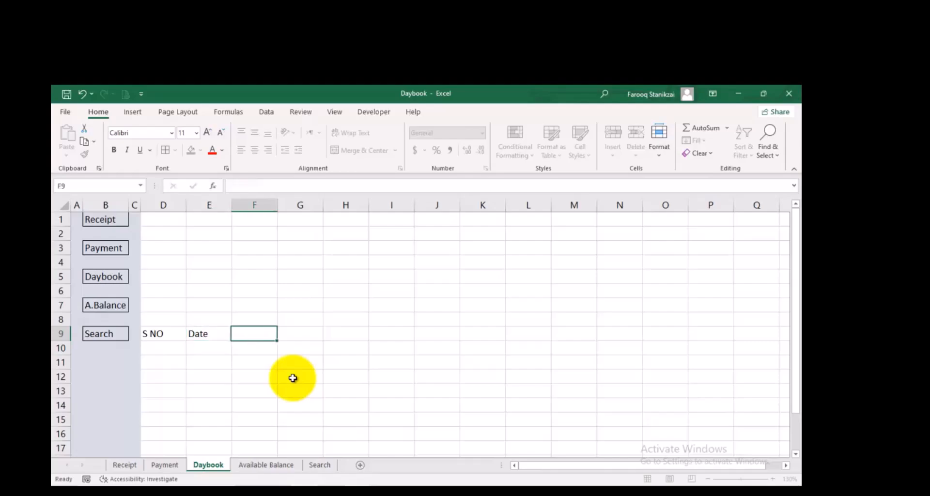
text(Dar)
key(Tab)
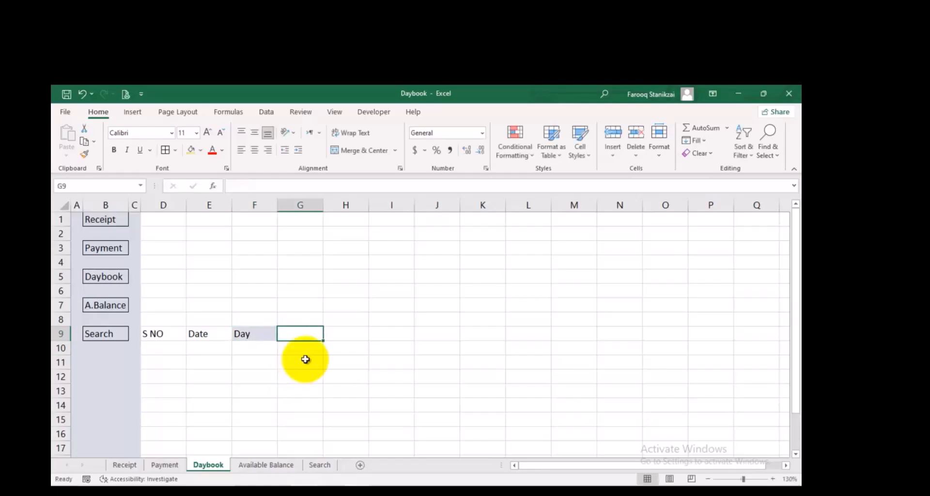
Move the three headings from D9:F9 one column over to E9:G9
drag(182, 333, 256, 344)
key(ctrl+c)
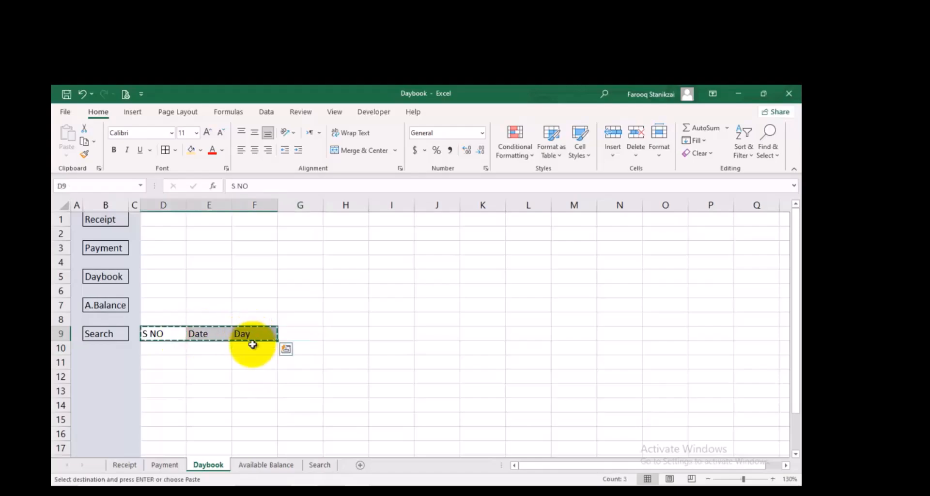
click(219, 334)
key(ctrl+v)
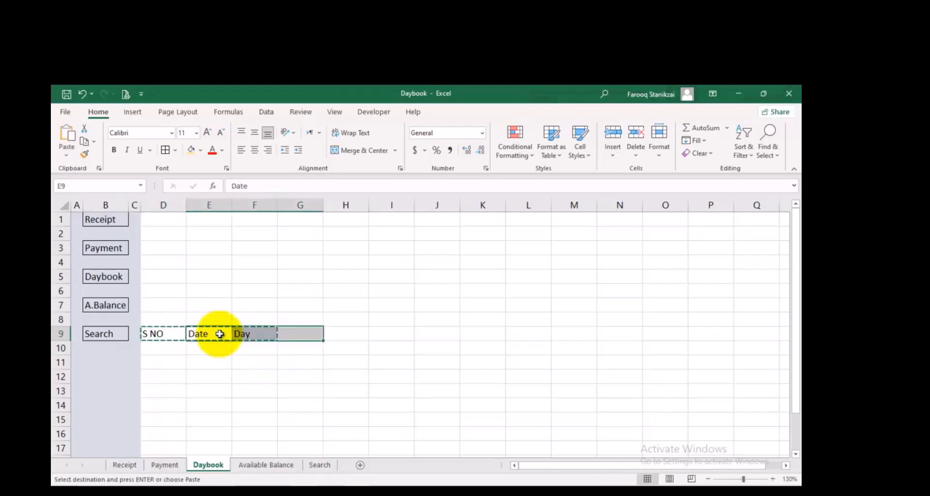
Add the headings Receipt Amount in H9 and Payment Amount in I9
click(354, 339)
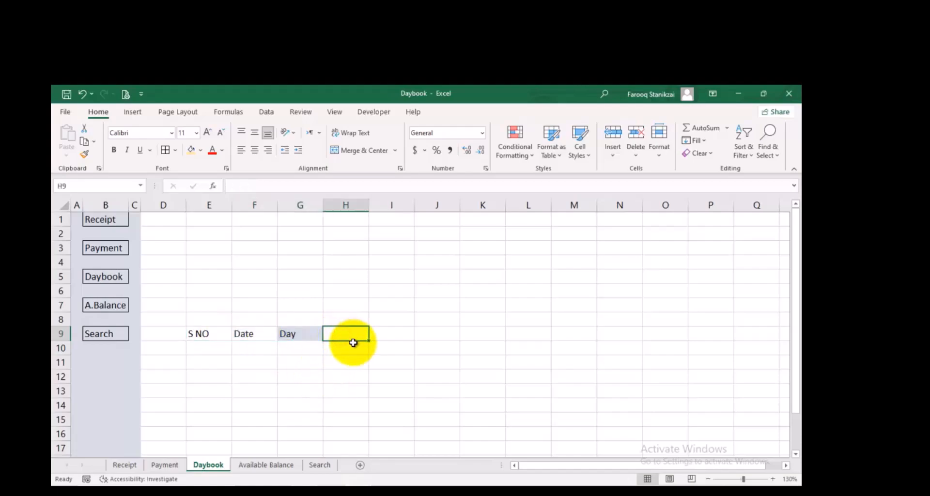
text(Recei)
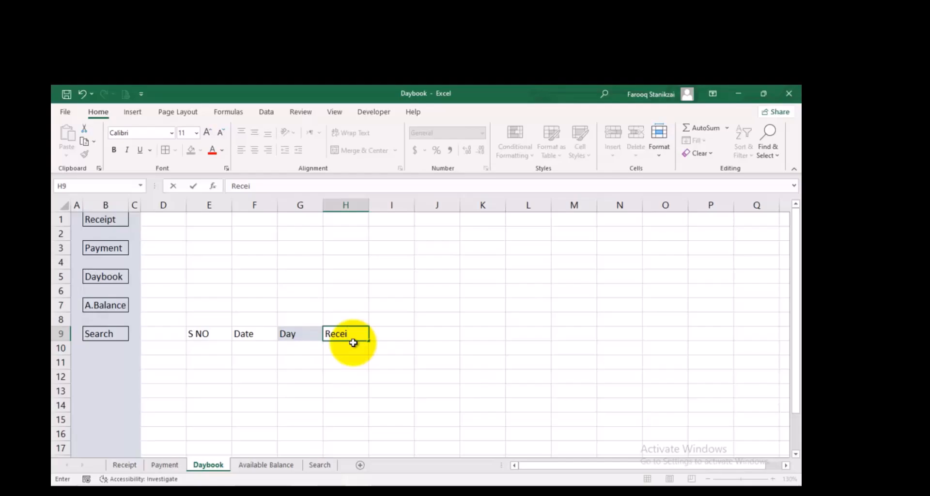
text(Amo)
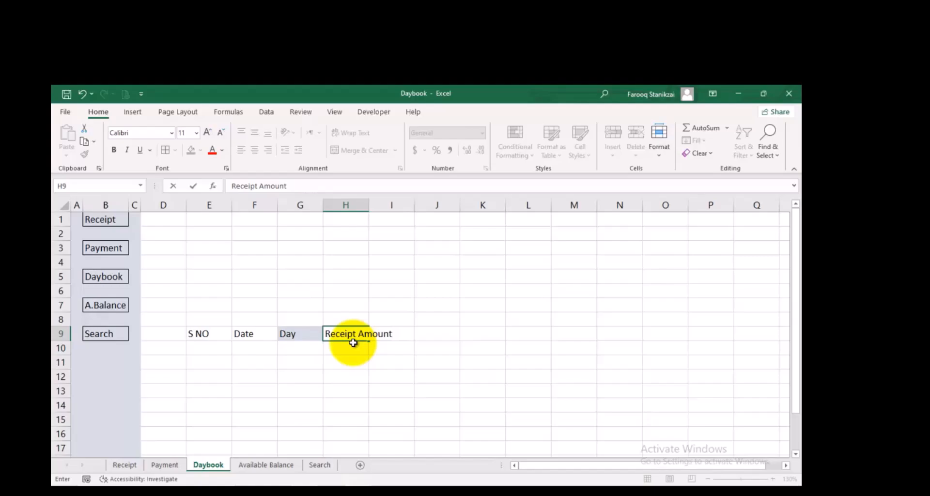
text(unt)
key(Tab)
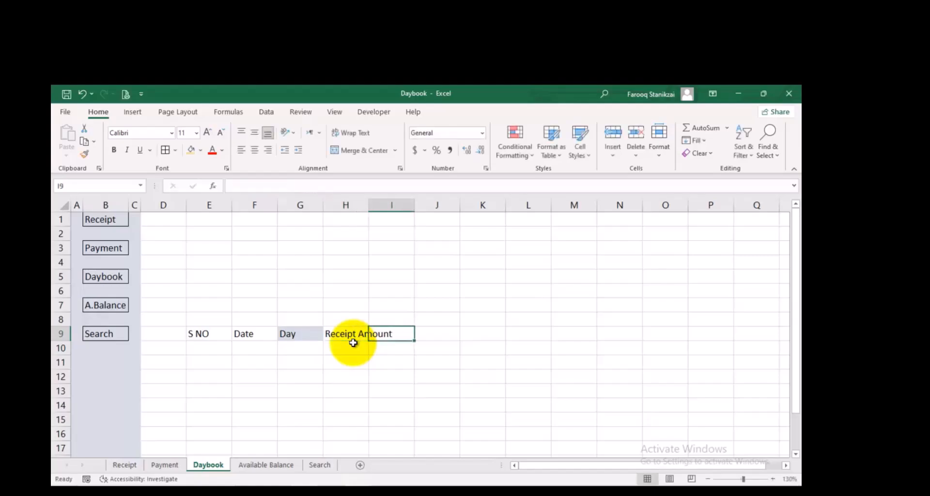
text(P)
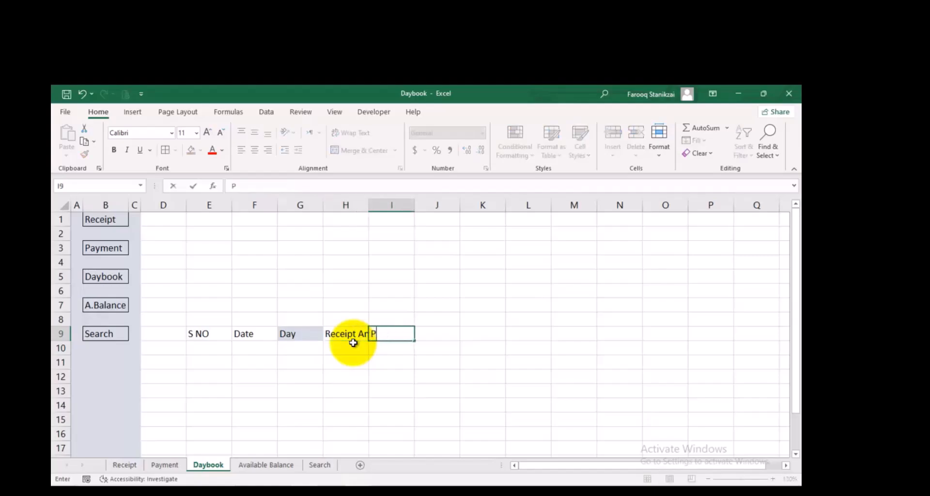
text(aymen)
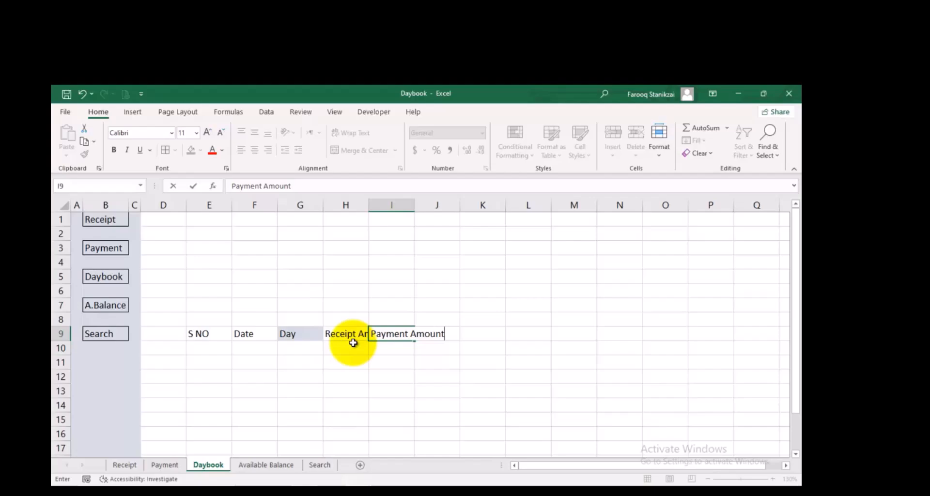
text(t Amount)
key(Tab)
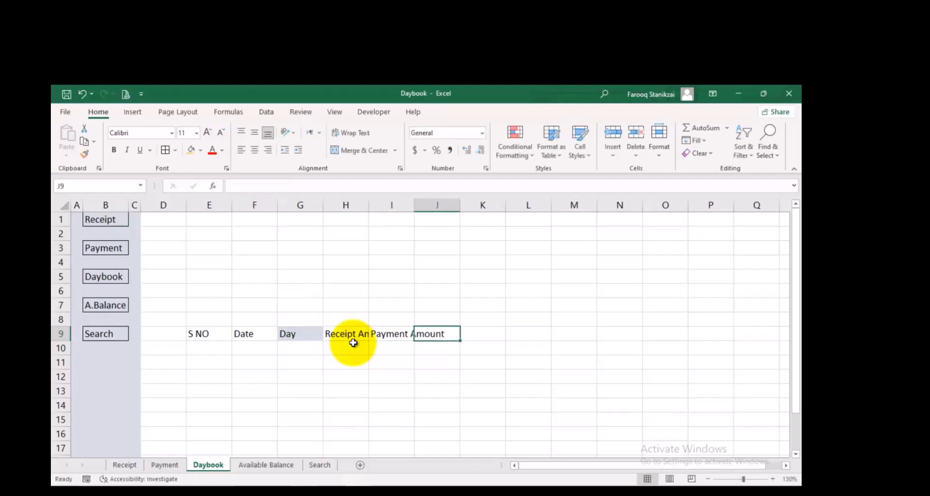
Add the headings Day Balance in J9 and Balance in K9
text(B)
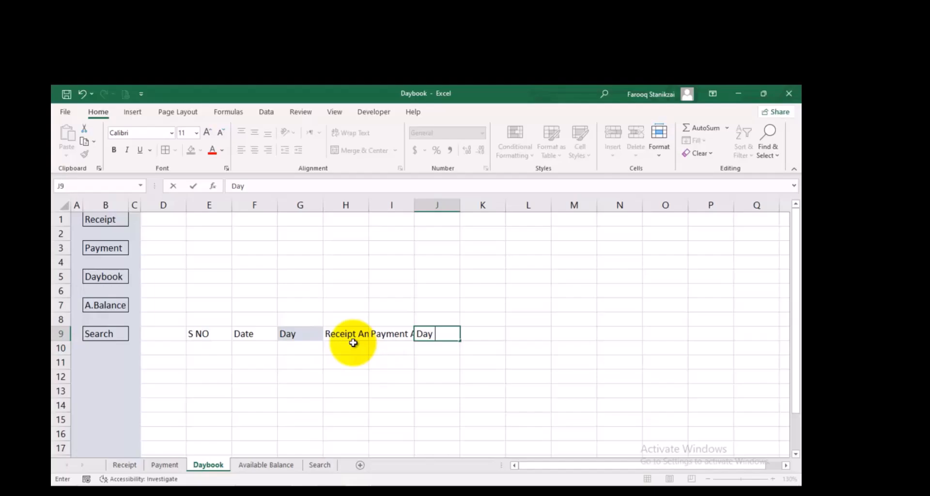
text(ay Balance)
key(Tab)
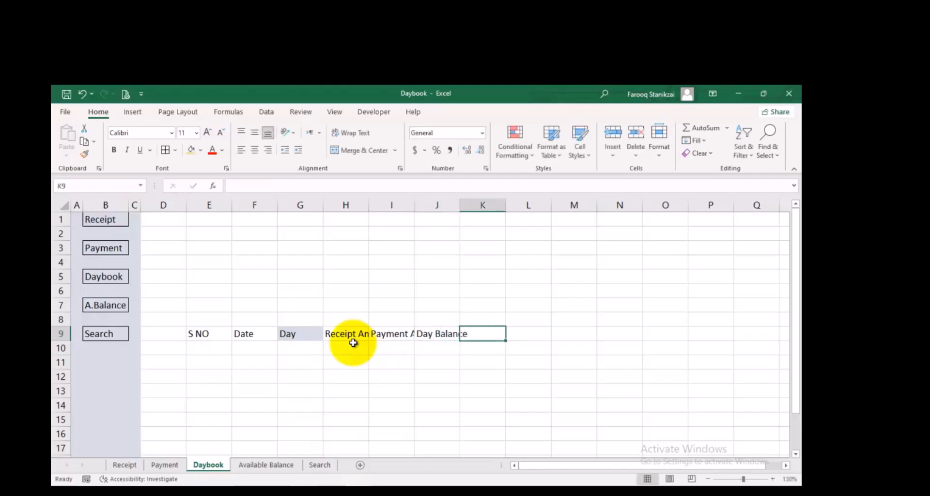
text(Balance)
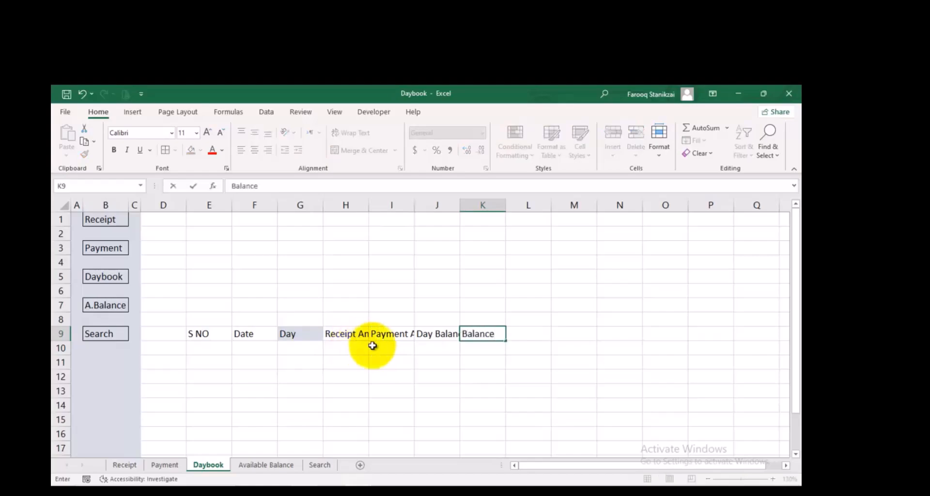
click(403, 393)
Widen columns H, I and J to fit their full heading text
drag(369, 208, 399, 208)
drag(491, 206, 502, 205)
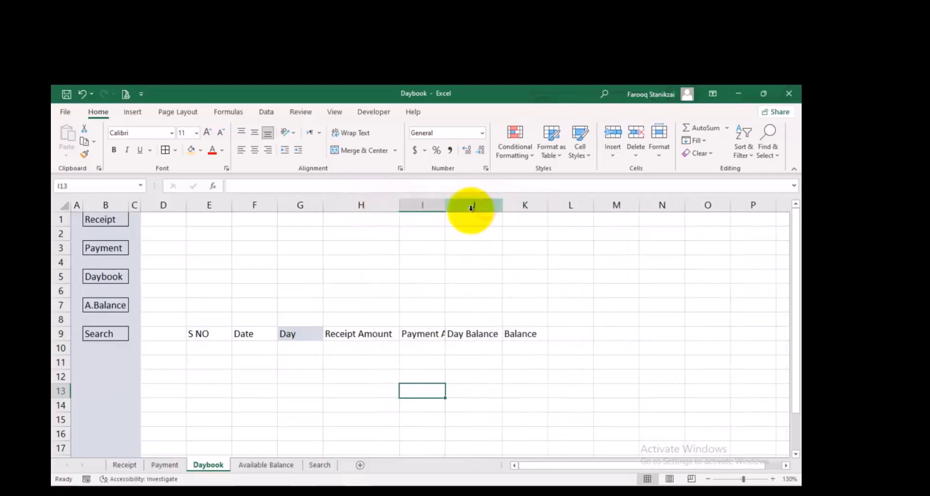
double_click(445, 201)
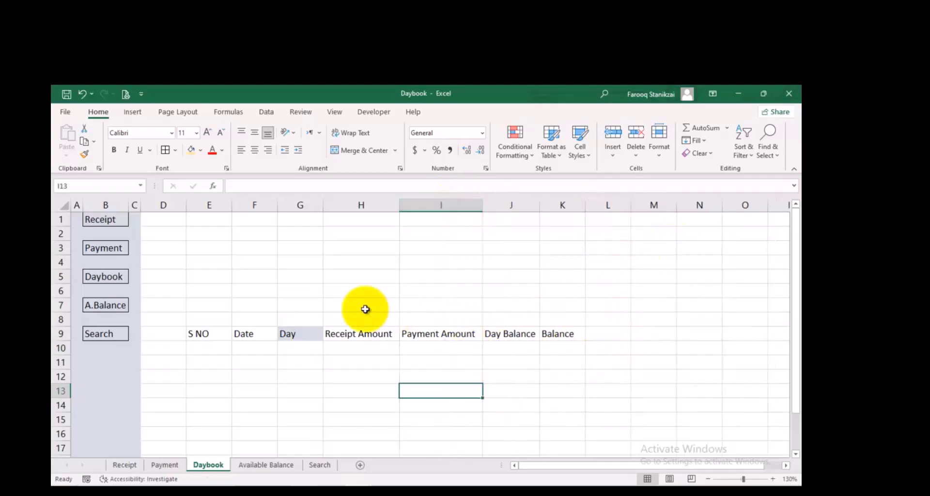
Number the S NO column from 1 to 365 starting in E10 with a linear column series, and centre column E
click(219, 348)
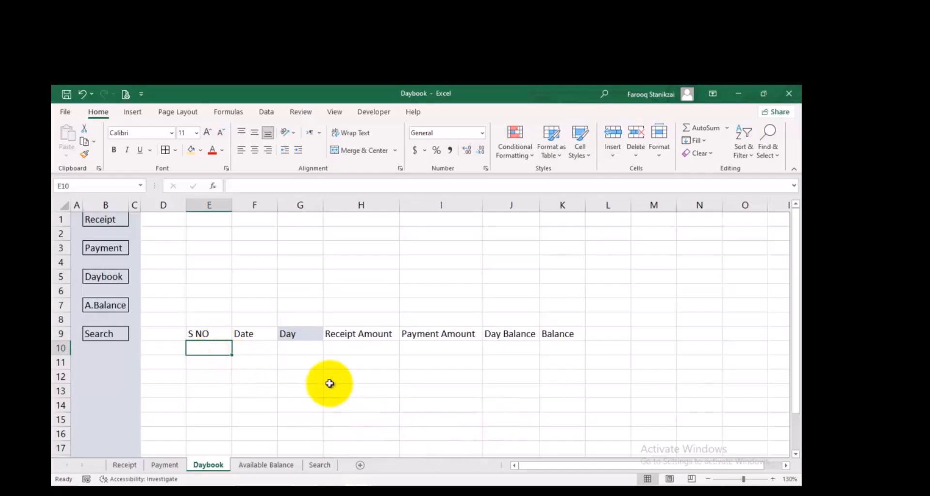
text(1)
key(Return)
click(226, 349)
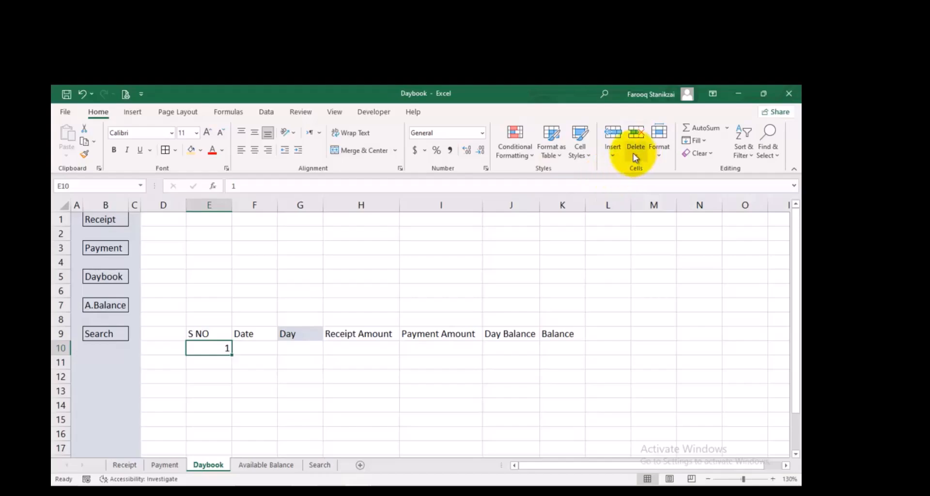
click(703, 141)
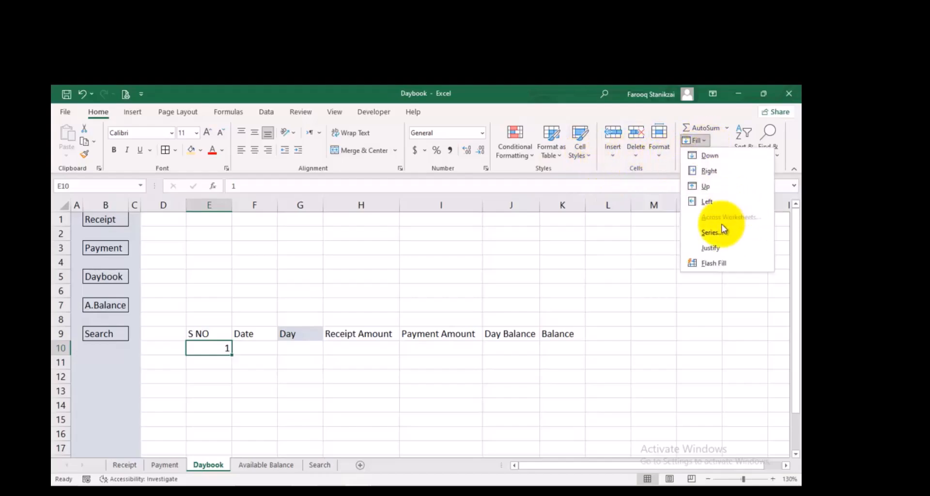
click(713, 233)
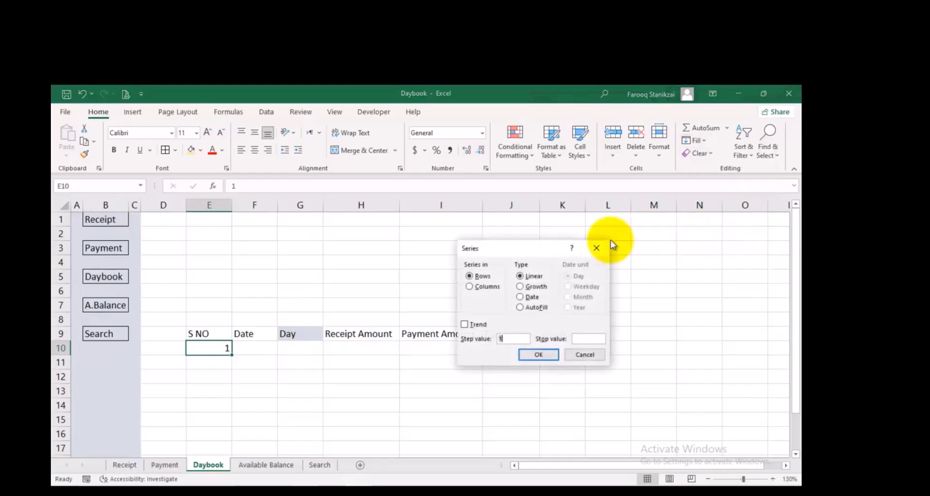
click(471, 287)
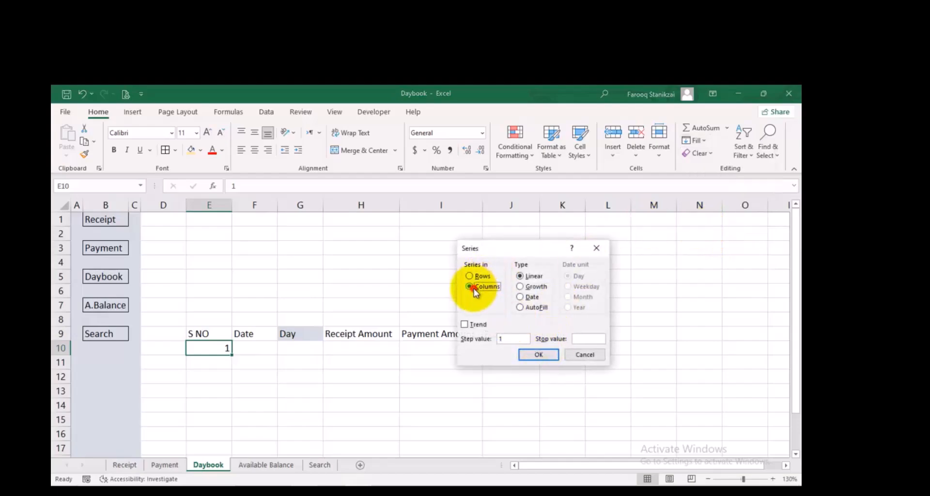
click(585, 338)
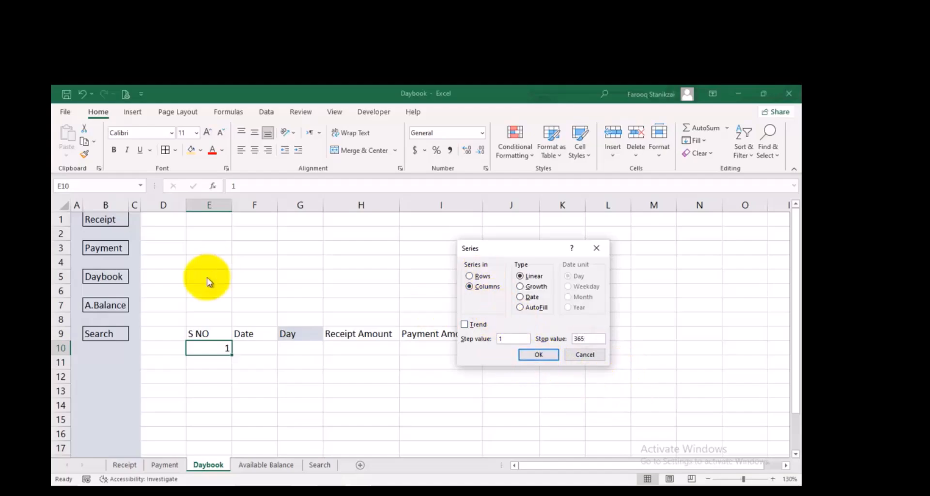
click(539, 355)
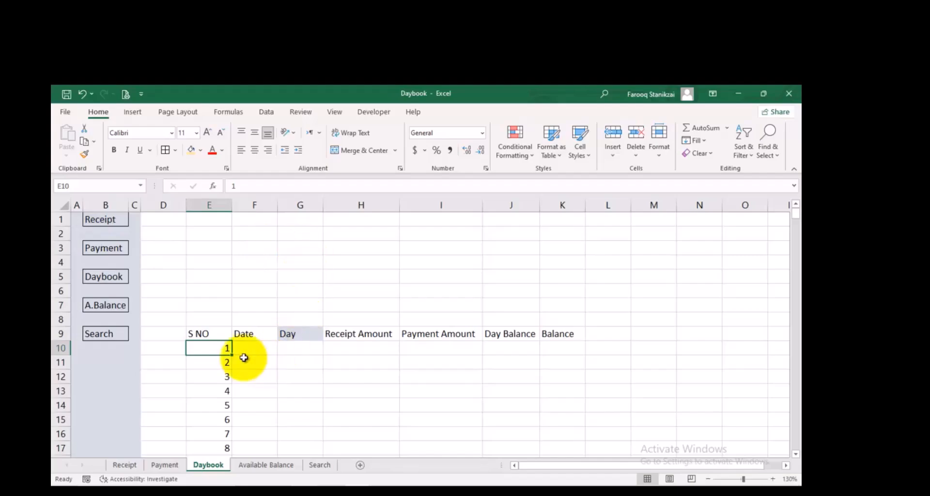
click(218, 203)
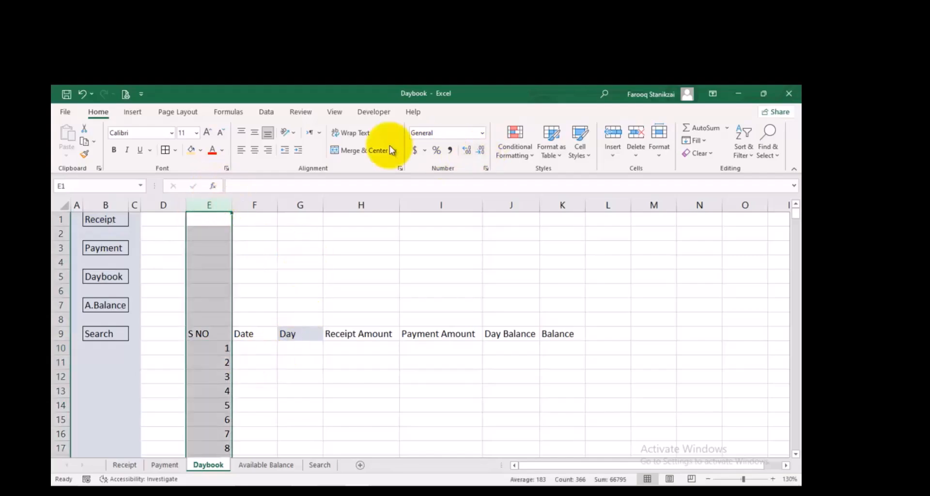
click(254, 150)
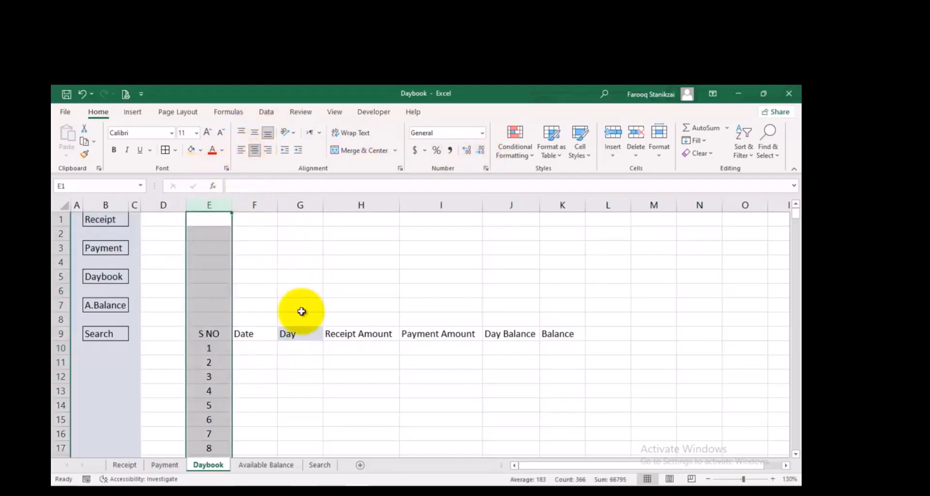
click(264, 349)
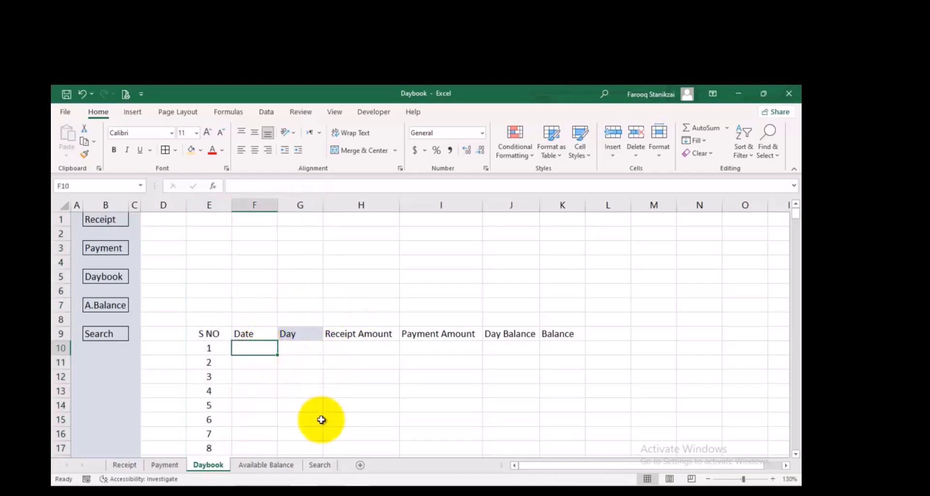
text(01)
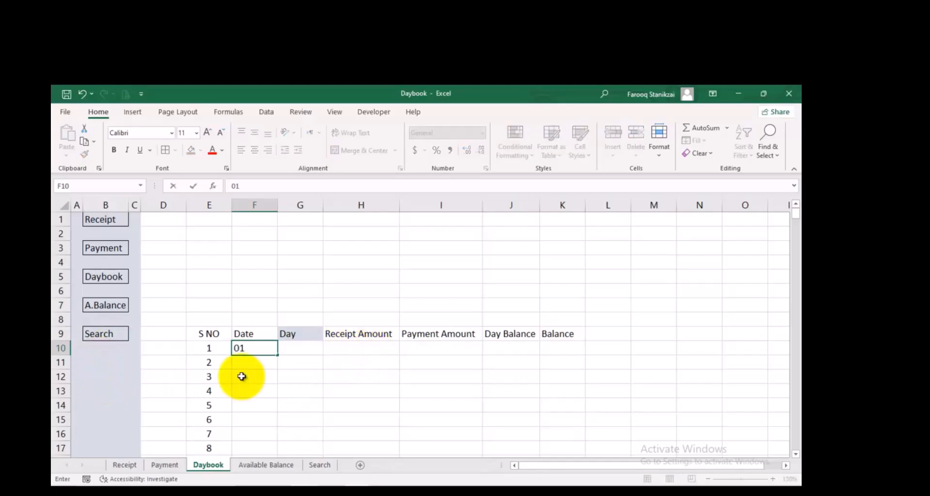
click(251, 361)
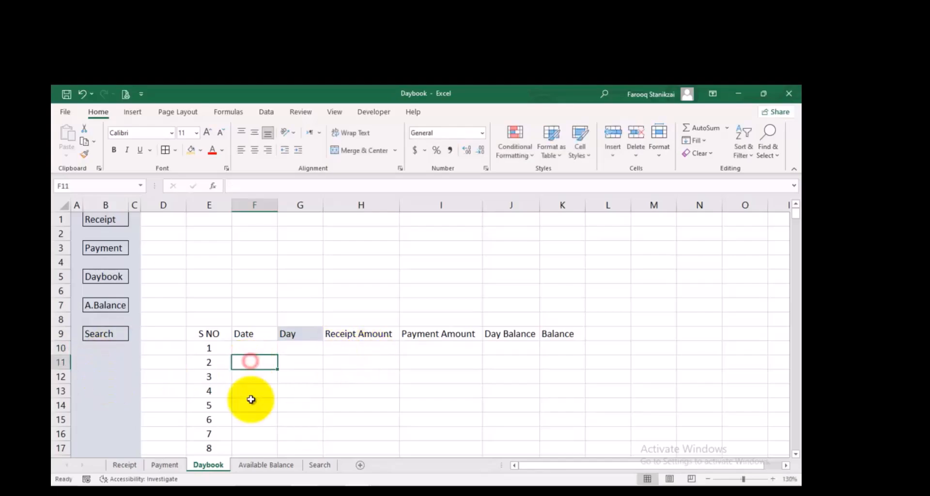
Check the first date on the Payment sheet, enter 01/20/2026 in Daybook cell F10 and widen column F to fit
click(180, 464)
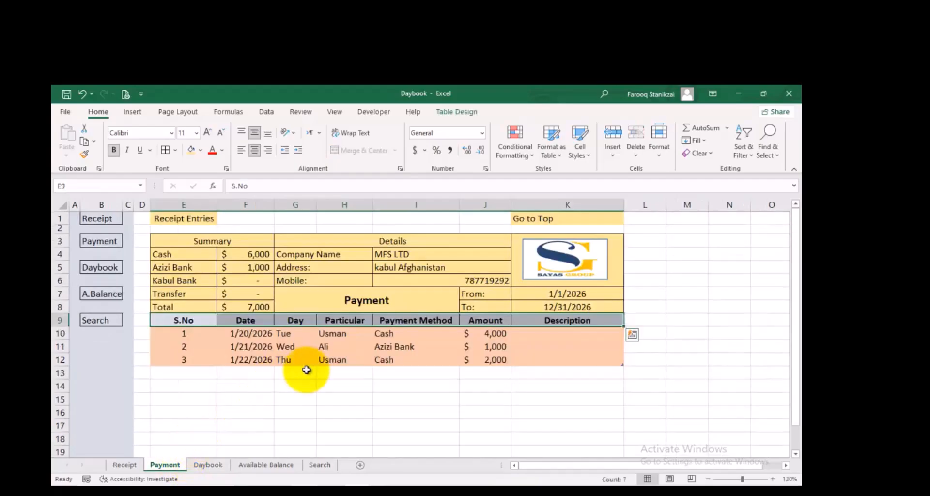
click(218, 466)
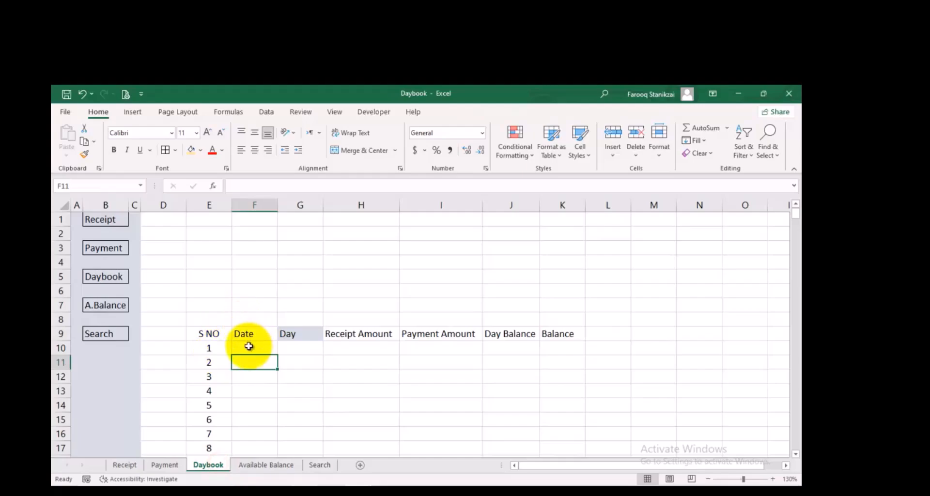
click(249, 346)
text(01/20/20)
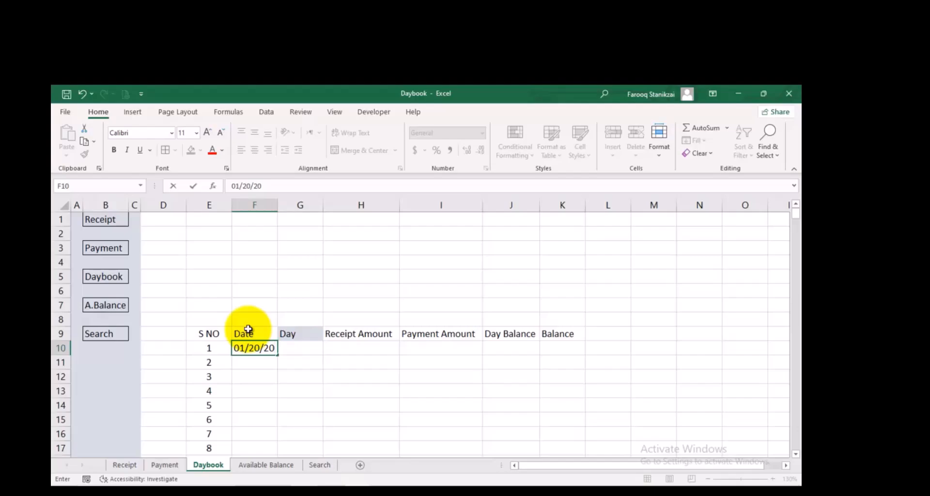
text(26)
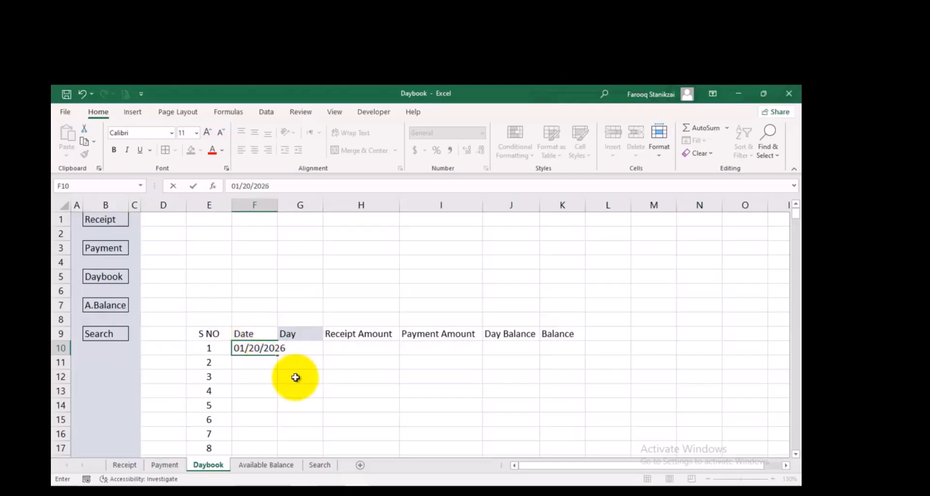
click(294, 375)
double_click(278, 205)
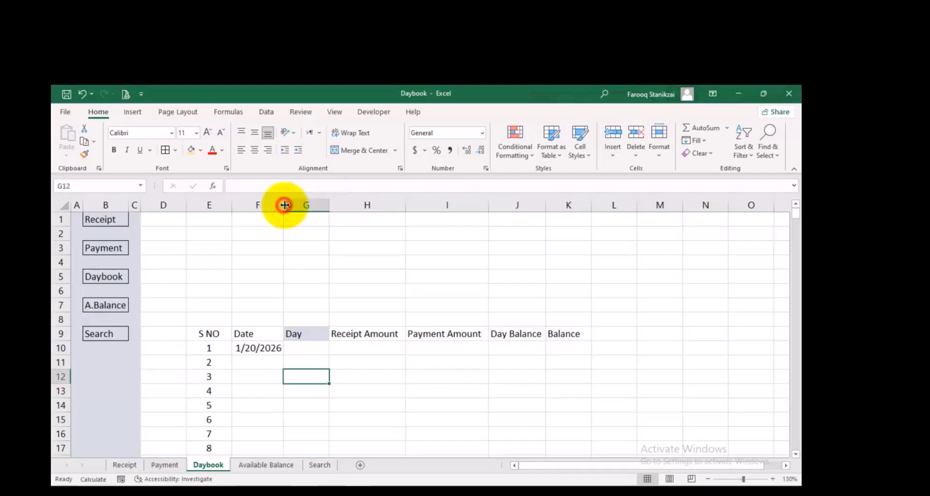
Enter =TEXT(F10,"DDD") in G10 and fill the formula down the Day column for all numbered rows
click(304, 348)
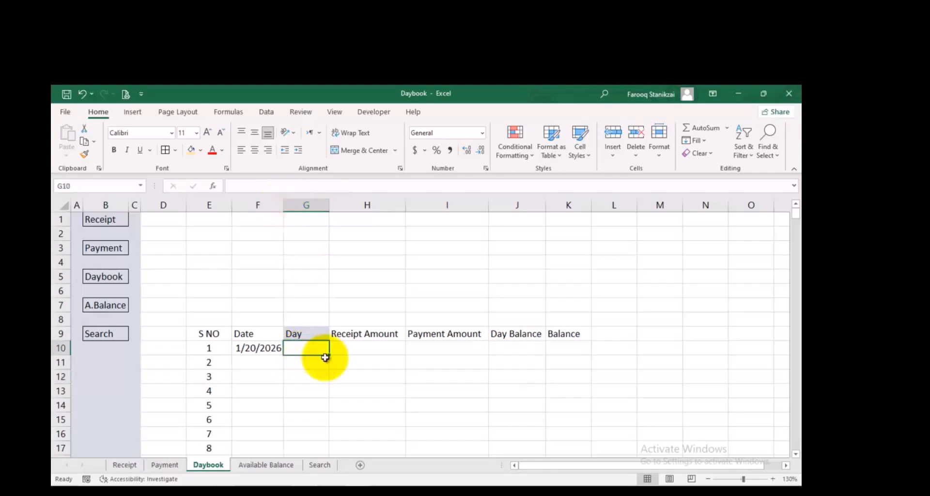
text(=)
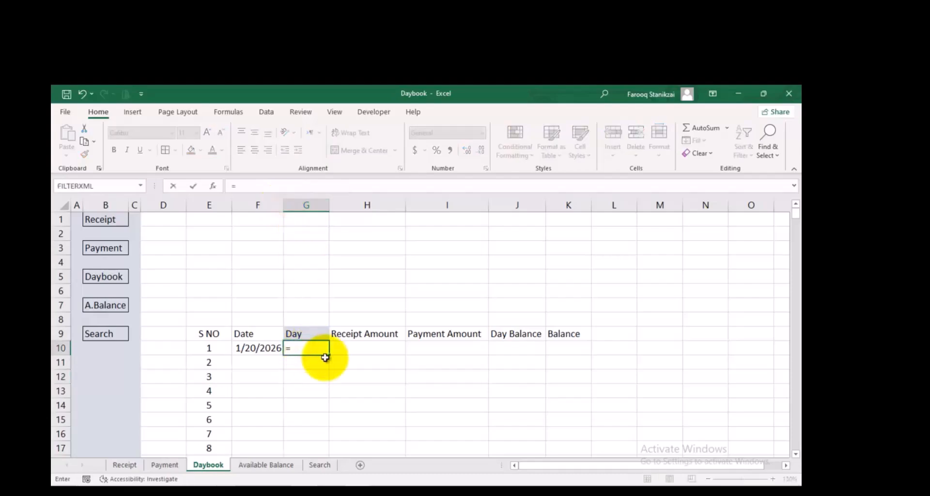
text(te)
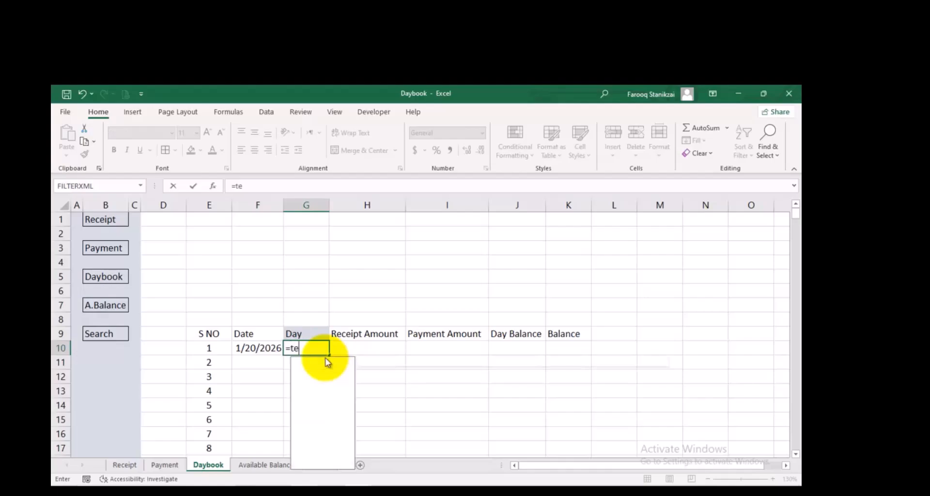
double_click(327, 361)
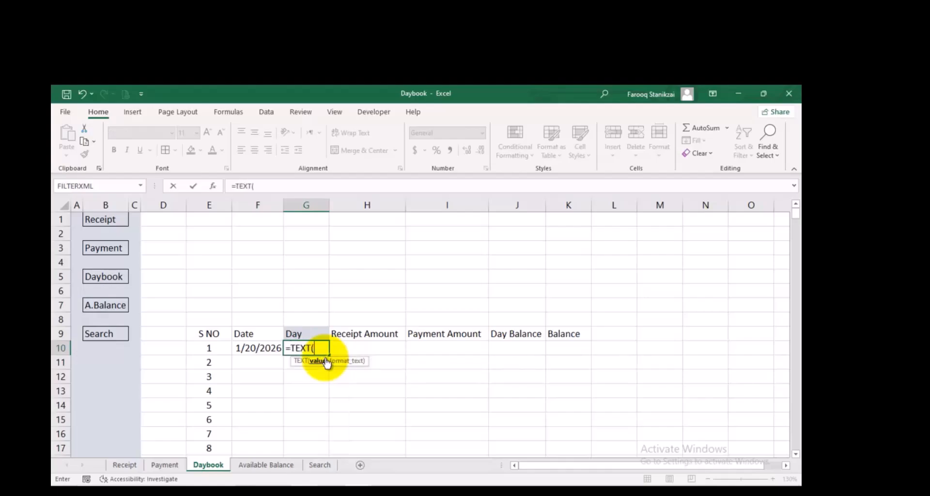
click(266, 347)
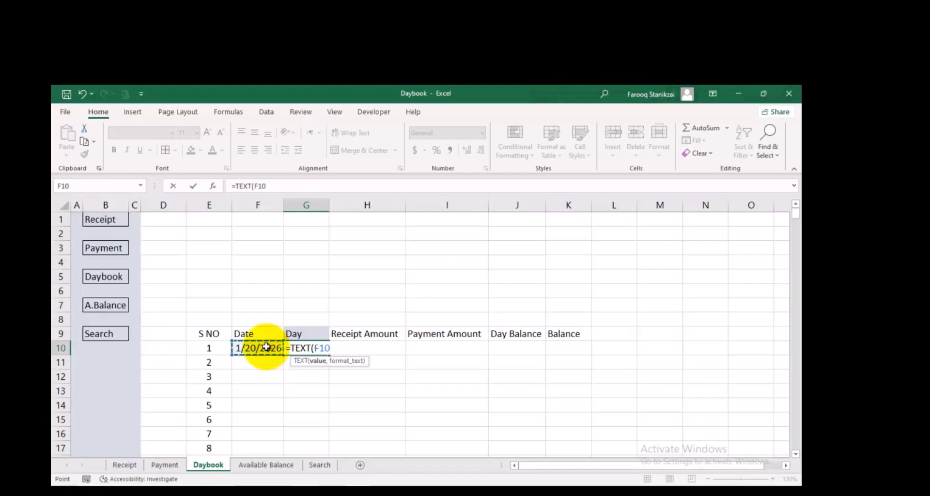
text(,)
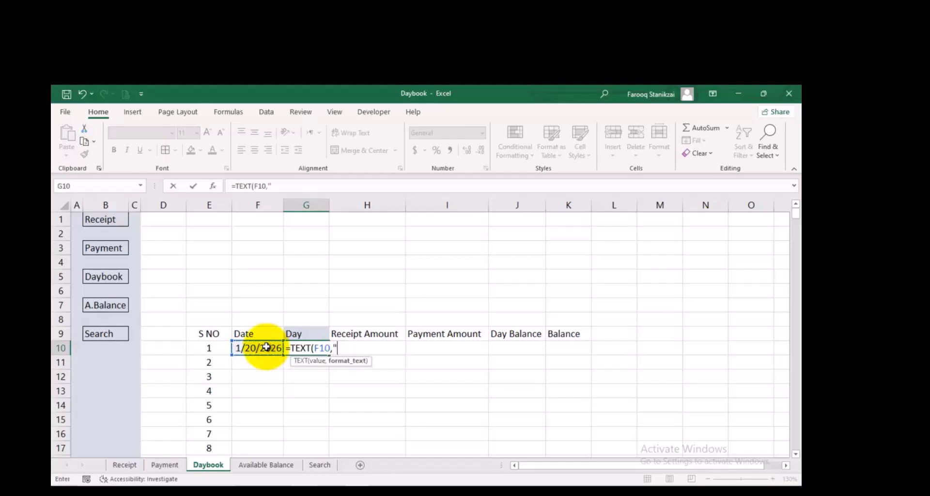
text("DDD"))
key(Return)
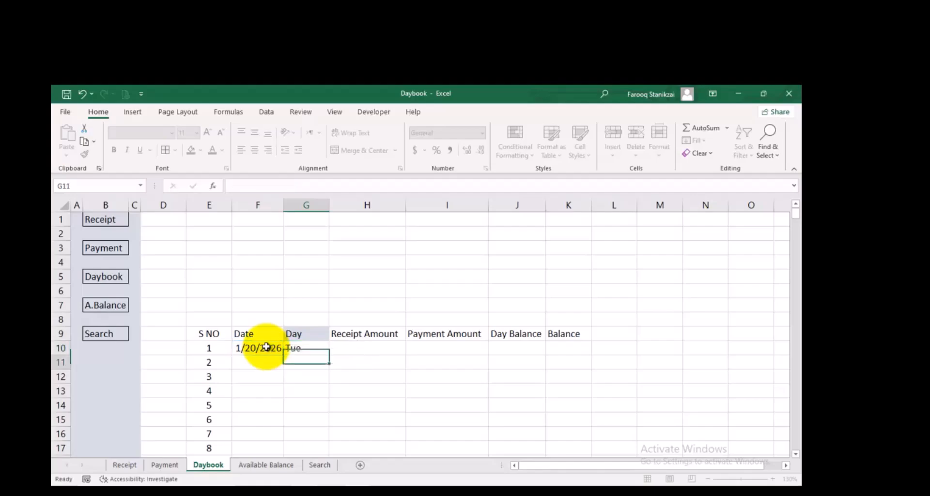
click(307, 348)
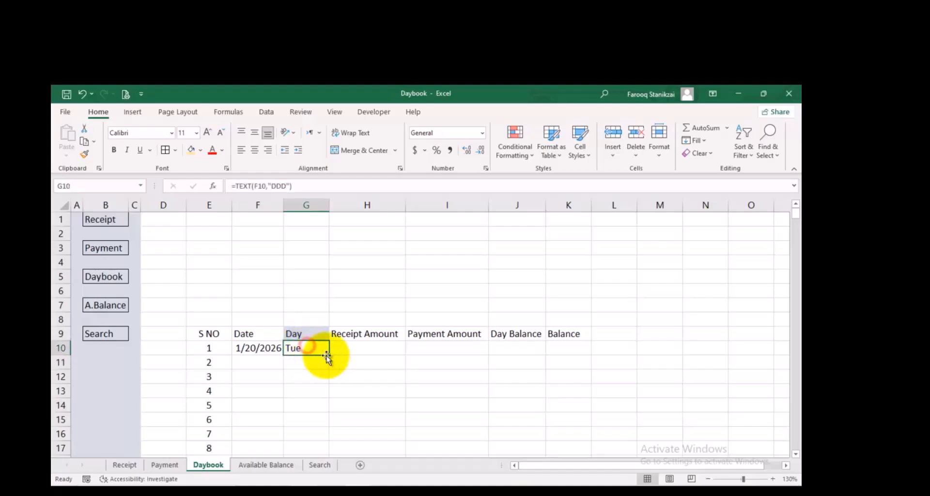
double_click(329, 358)
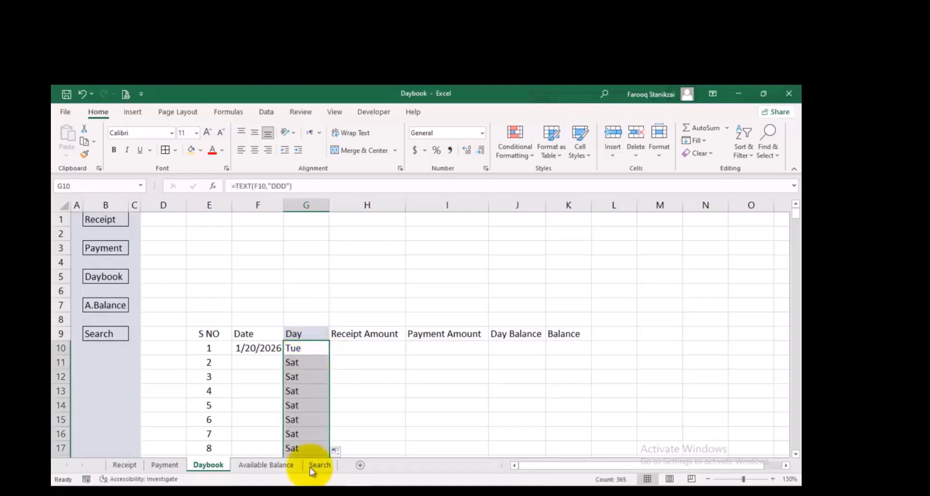
Fill the Date column down from F10 with a daily date series, step value 1 and stop value 12/31/2026
click(268, 348)
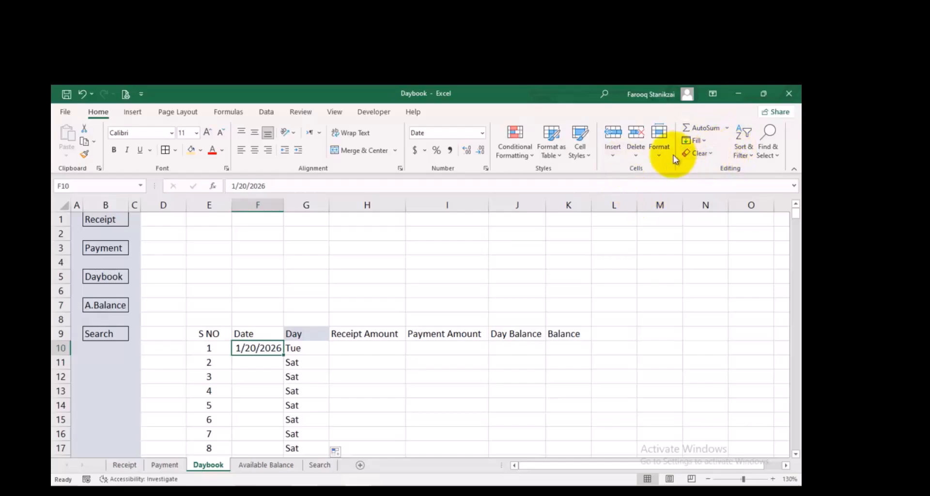
click(703, 142)
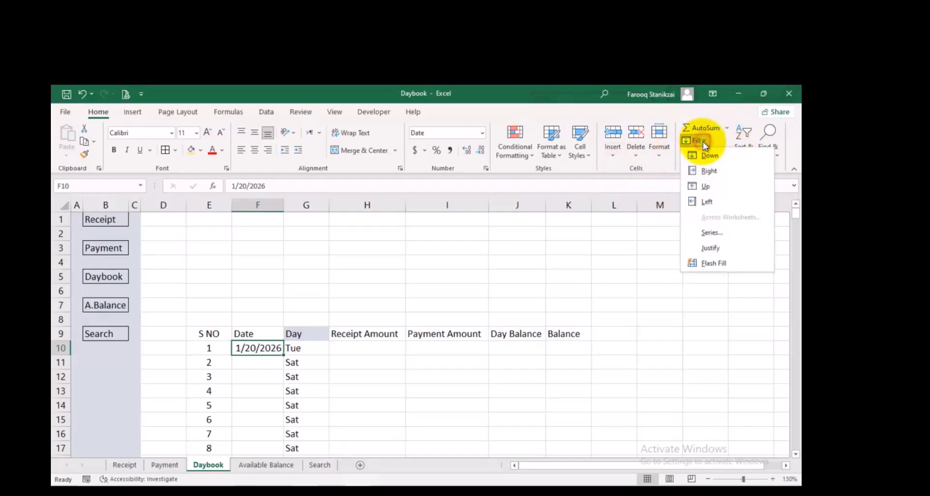
click(712, 231)
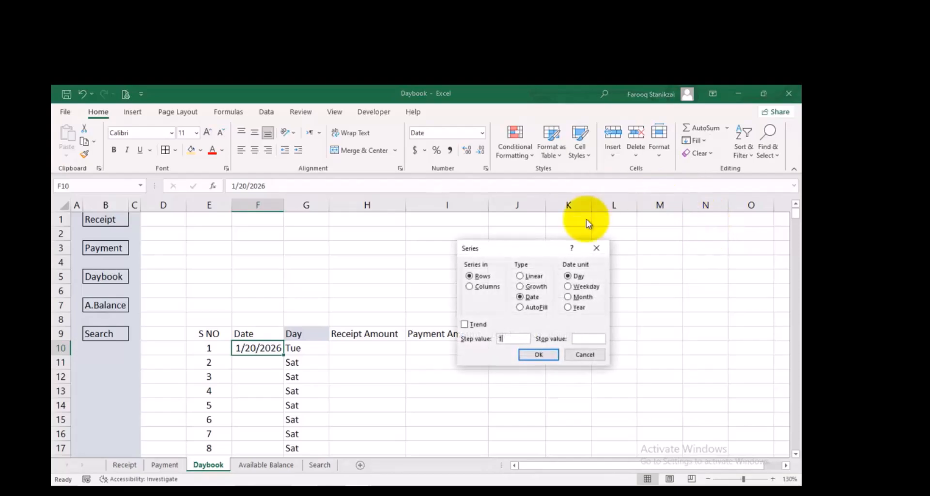
click(470, 287)
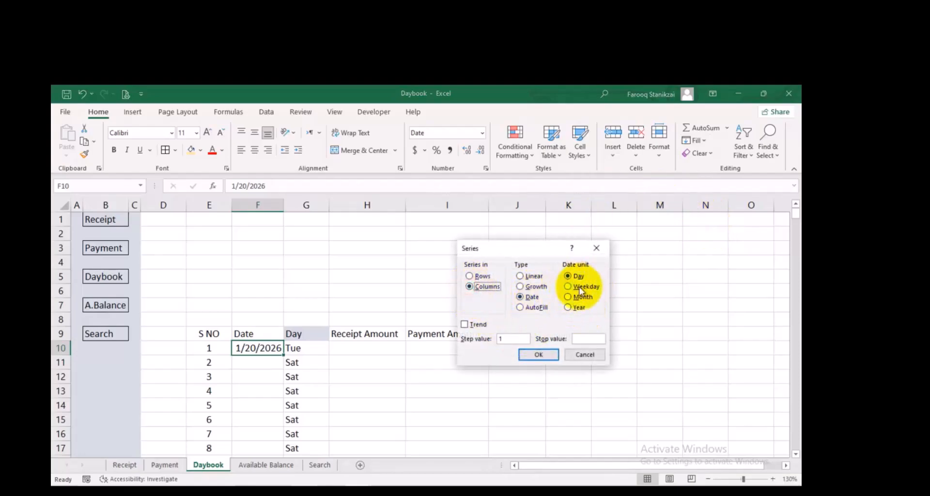
click(585, 338)
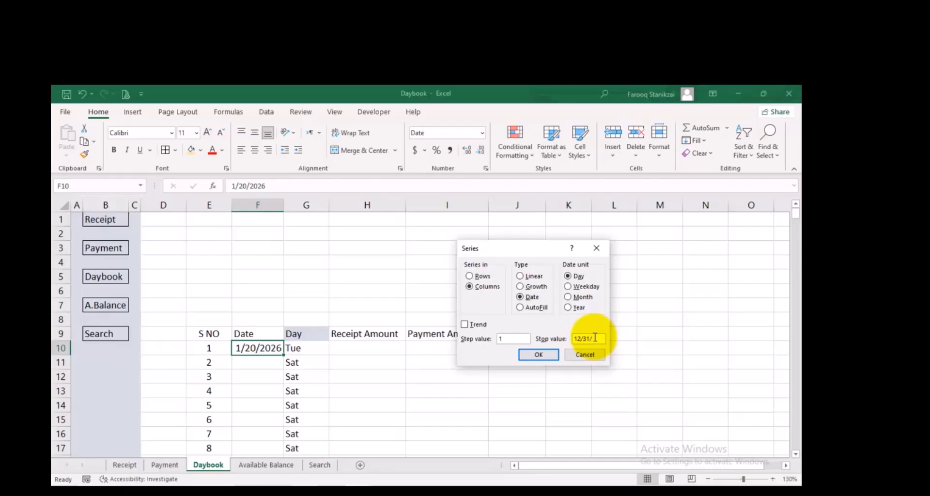
text(6)
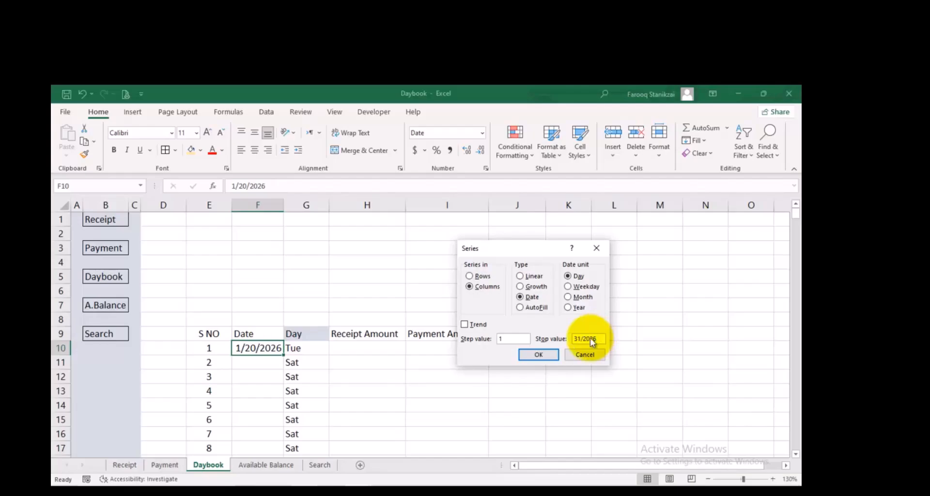
click(528, 358)
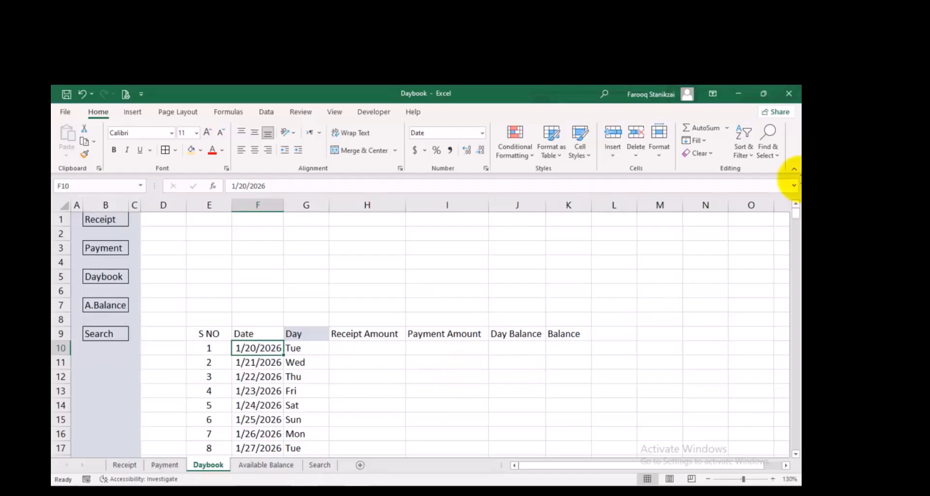
scroll(333, 407, down, 4)
scroll(333, 403, up, 4)
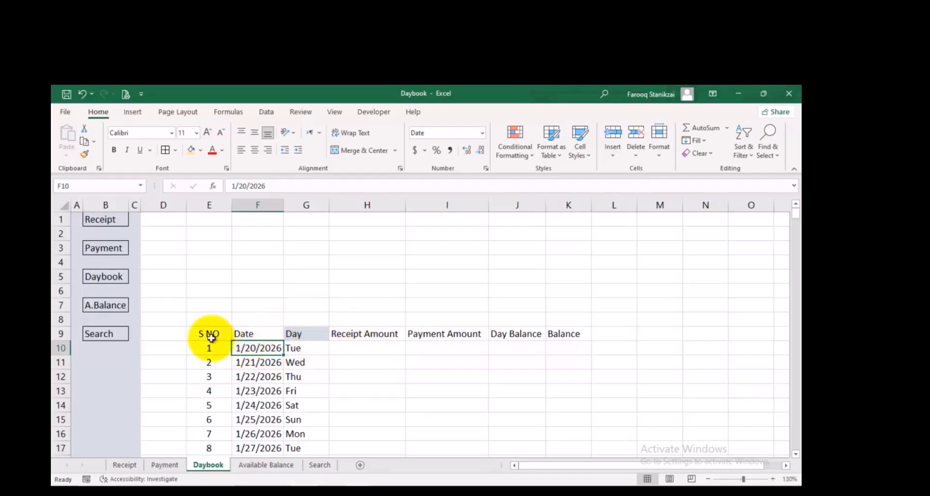
Apply borders to every cell of the table from the row 9 headings in E:K down to row 374
drag(206, 333, 561, 346)
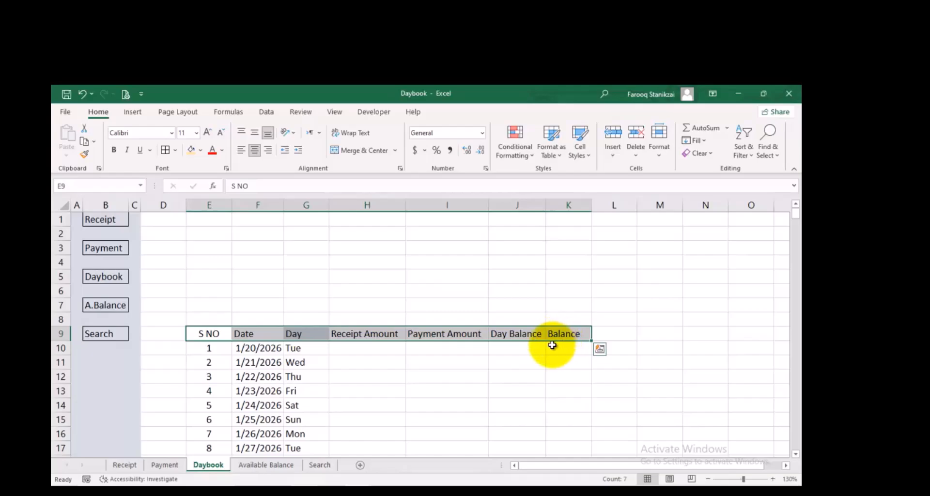
key(ctrl+shift+Down)
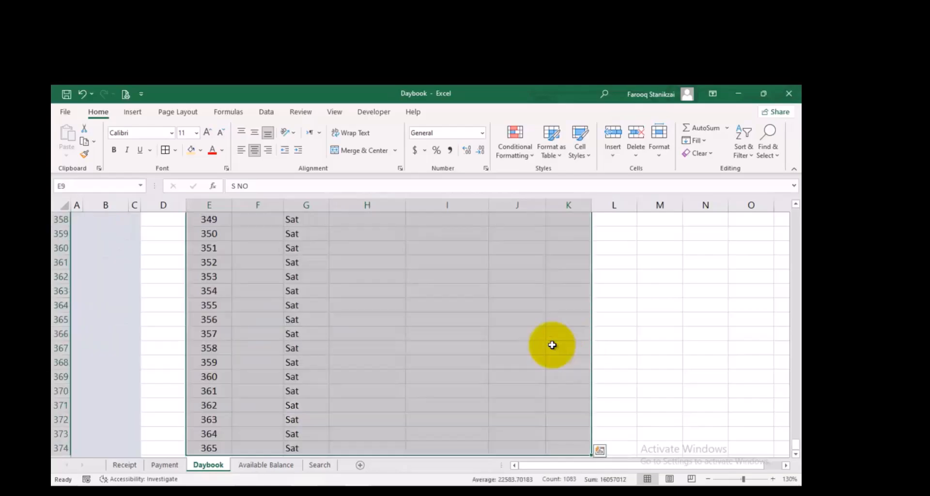
click(165, 151)
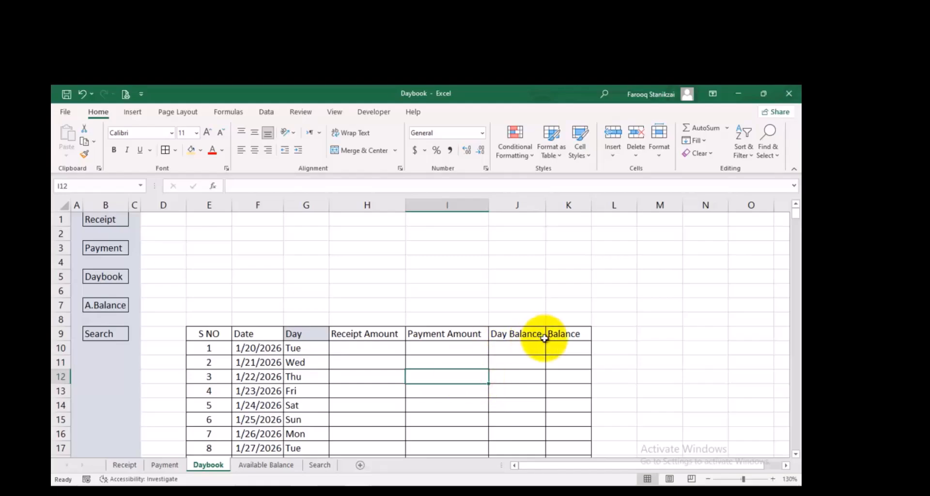
Start a SUMIF formula in H10 for the Receipt Amount of the first date
click(397, 347)
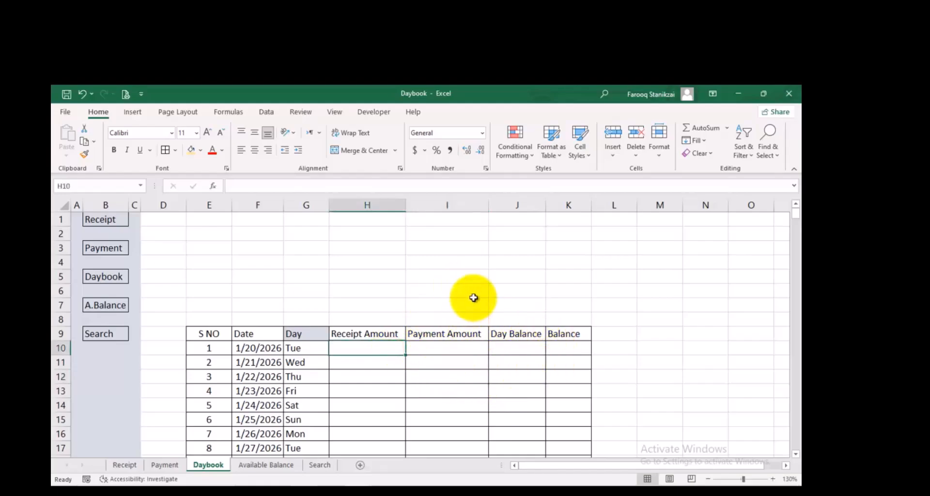
click(166, 465)
click(204, 465)
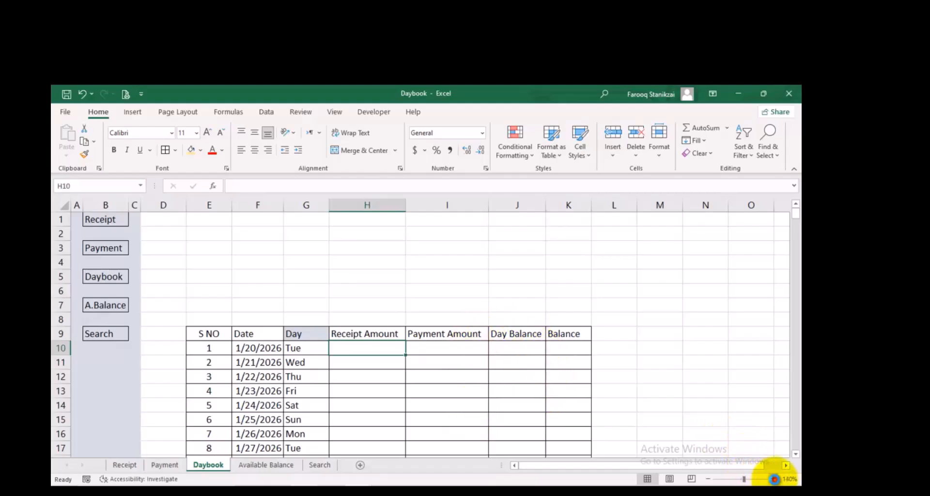
click(775, 479)
click(774, 479)
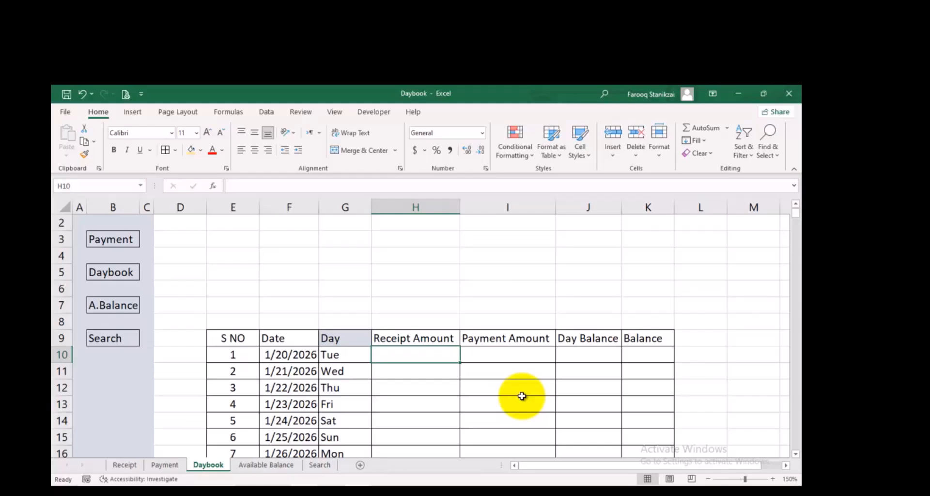
text(su)
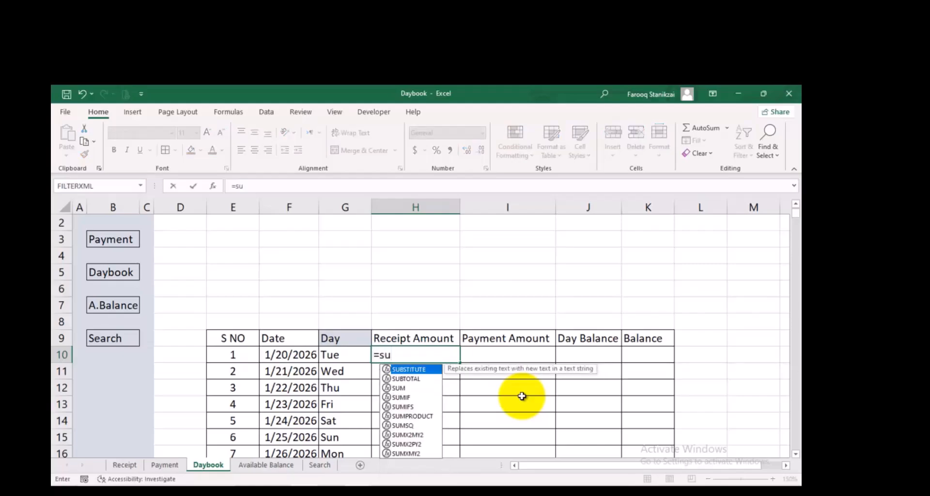
text(mif)
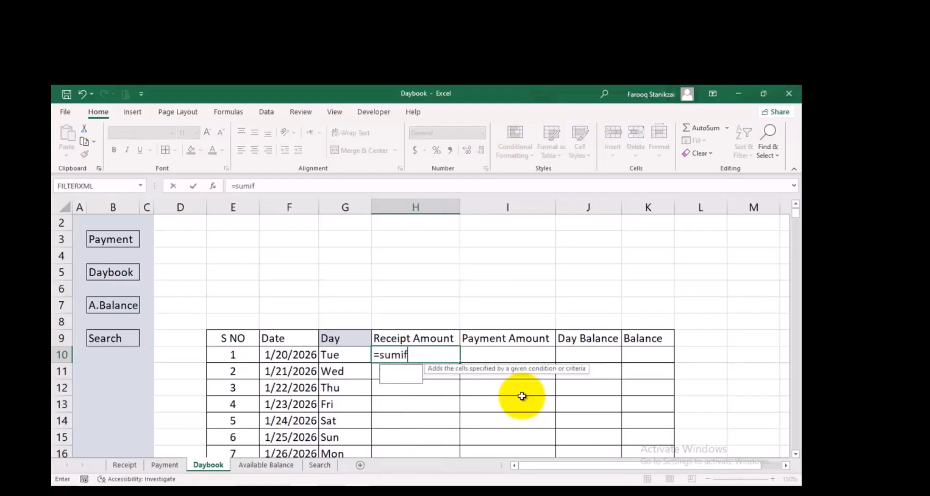
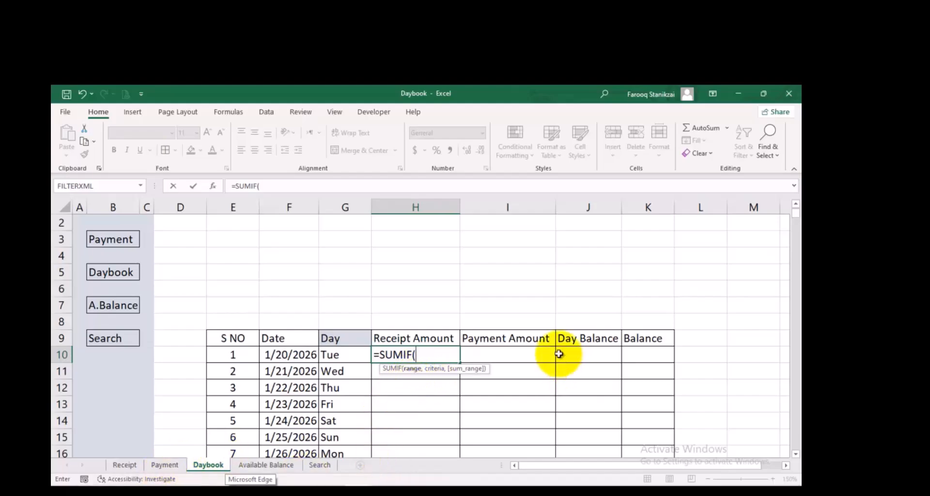
Complete the Receipt Amount formula in H10 as =SUMIF(Table1[Date],Daybook!F10,Table1[Amount]), taking both ranges from the Receipt sheet's table
click(129, 466)
drag(248, 340, 246, 367)
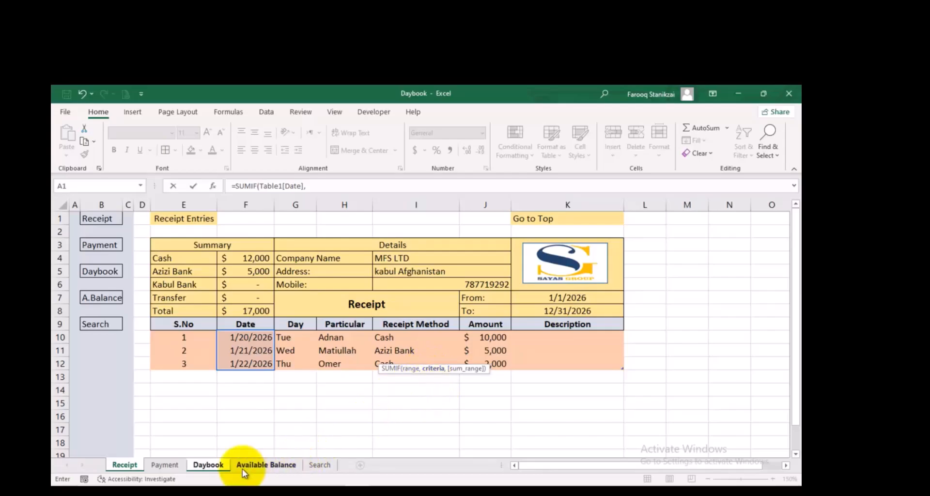
click(208, 465)
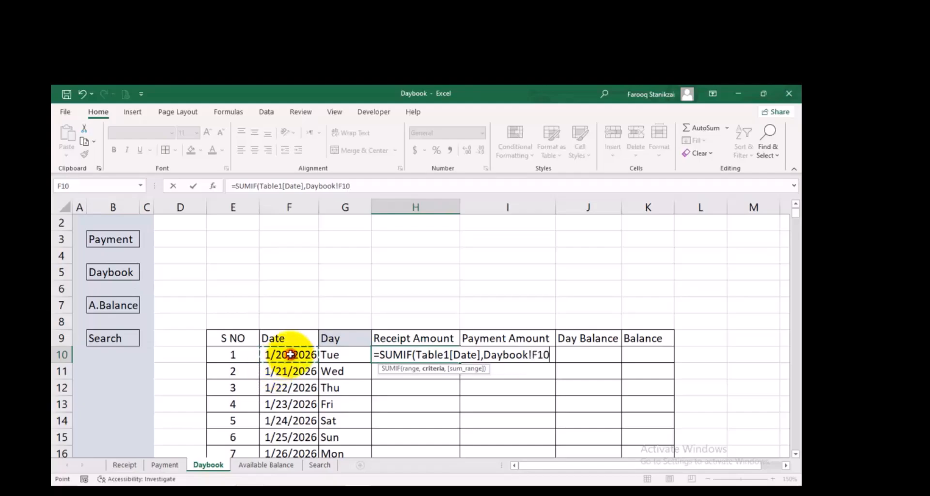
text(,)
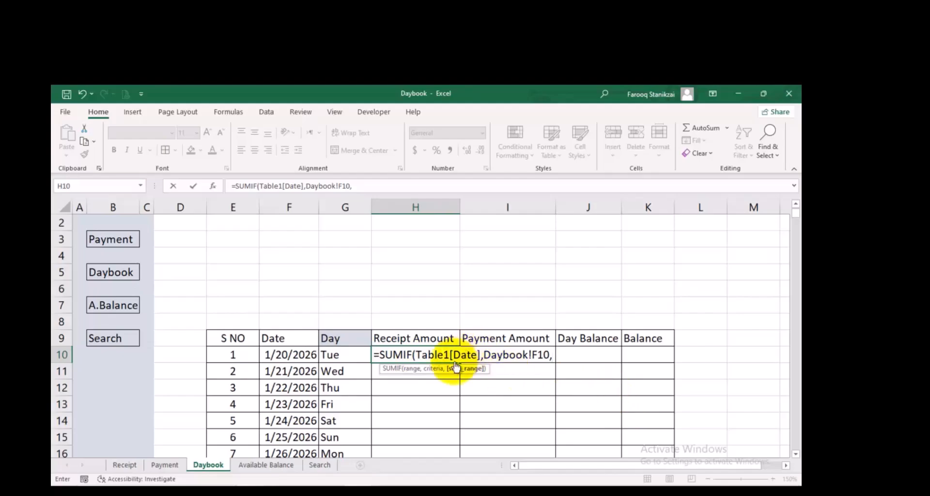
click(133, 465)
click(478, 337)
drag(483, 349, 485, 361)
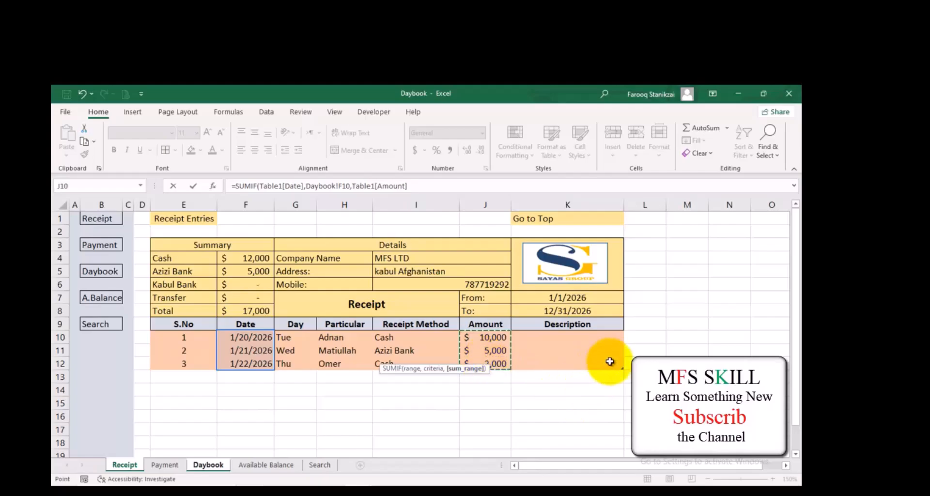
text())
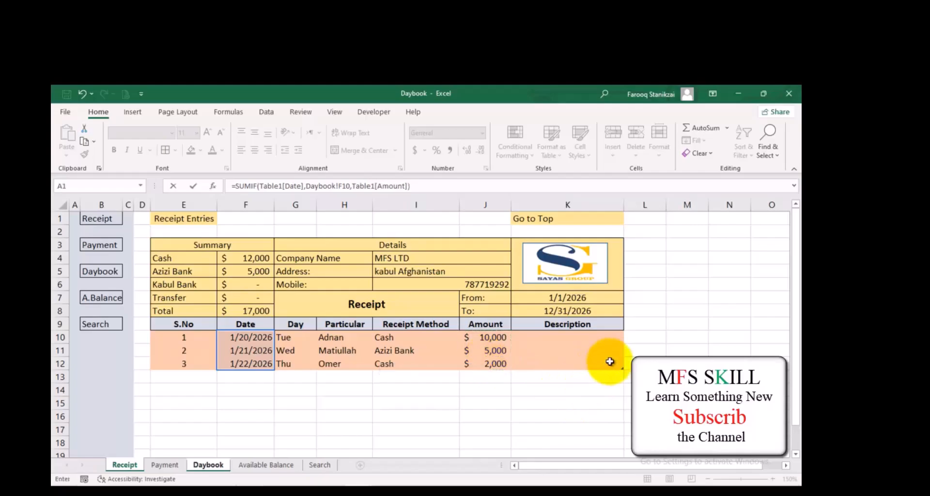
key(Return)
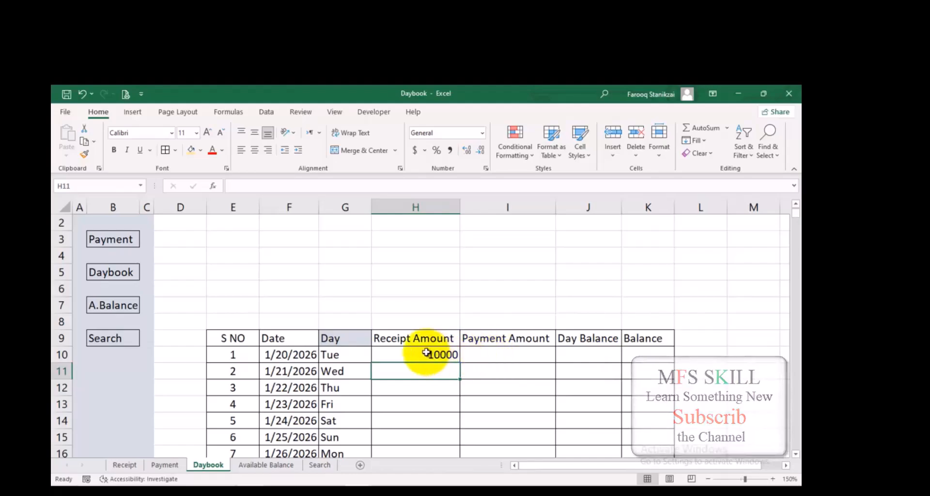
Change the date of the second entry on the Receipt sheet to 1/20/2026 and check the Receipt Amount in the Daybook sheet
click(426, 353)
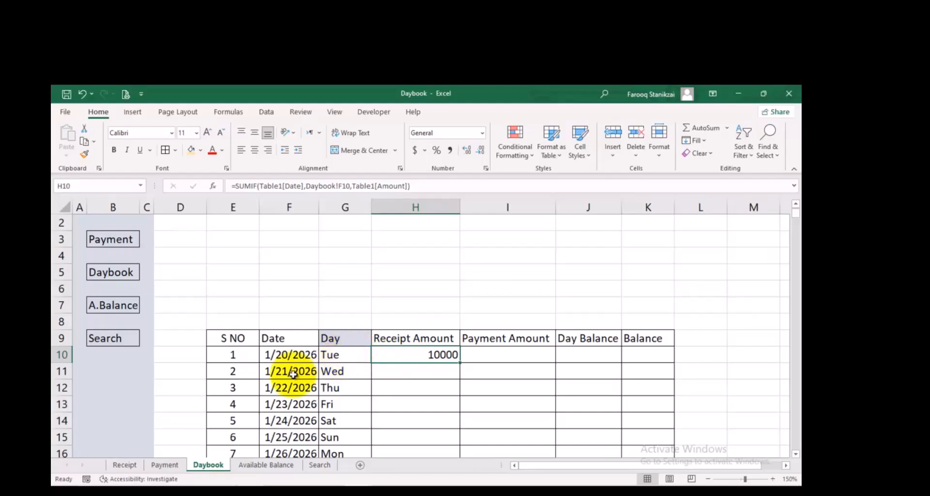
click(125, 465)
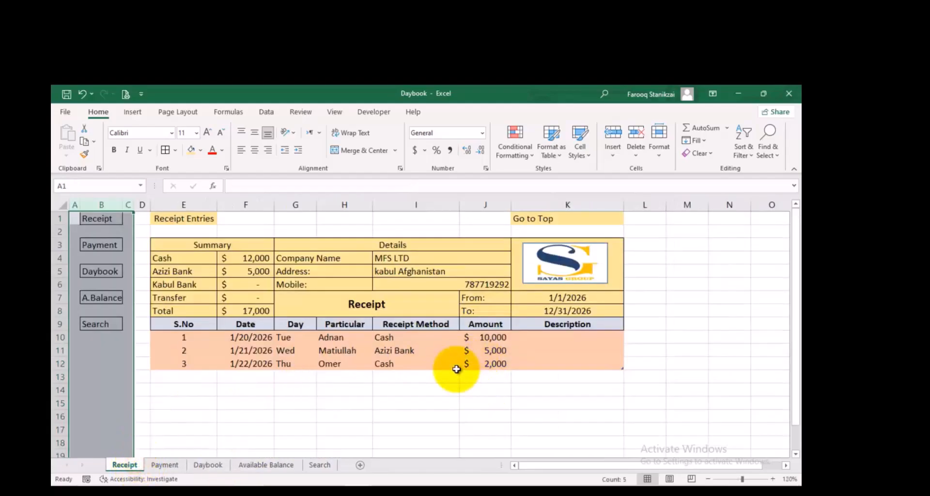
click(478, 351)
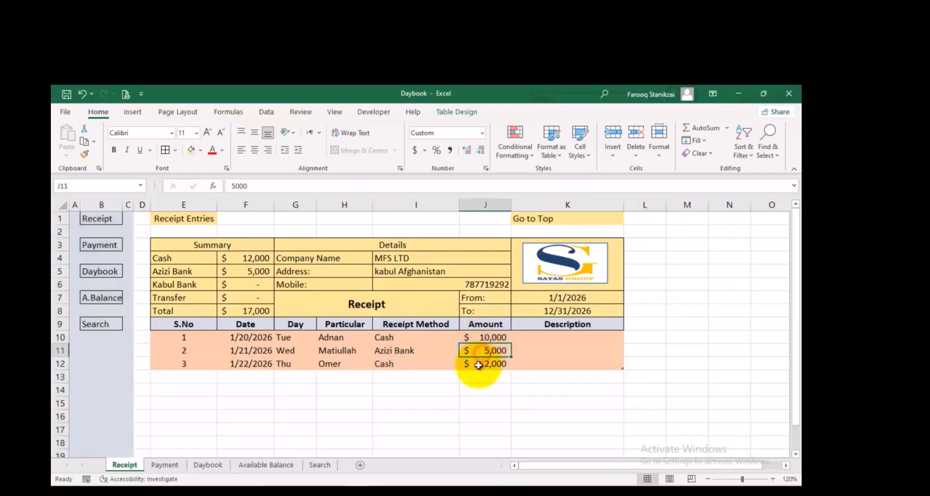
click(478, 365)
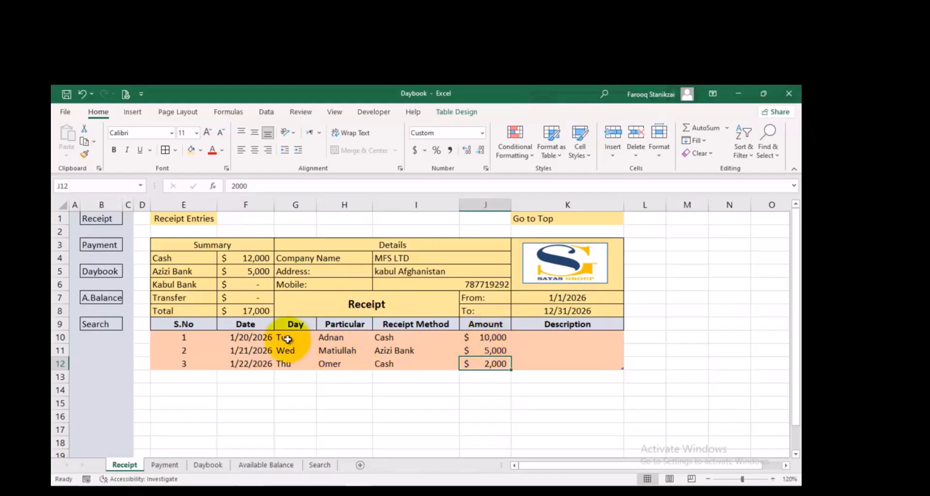
double_click(248, 351)
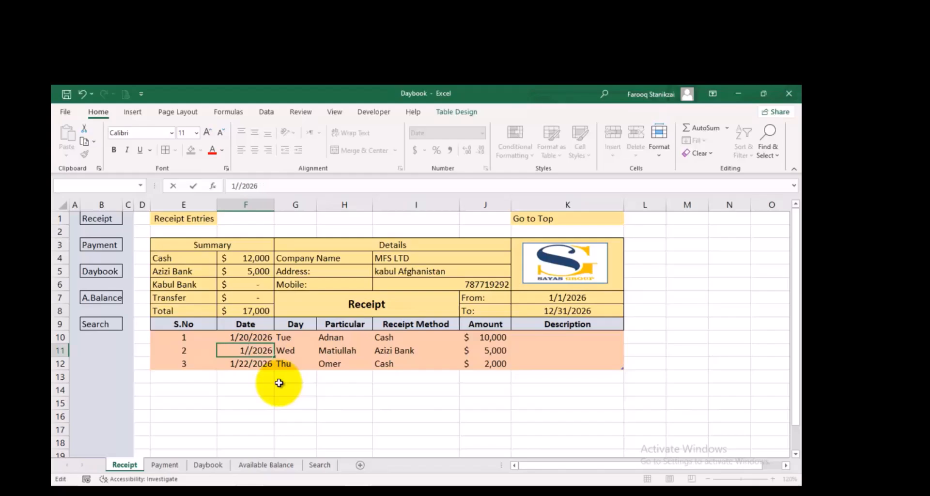
click(539, 345)
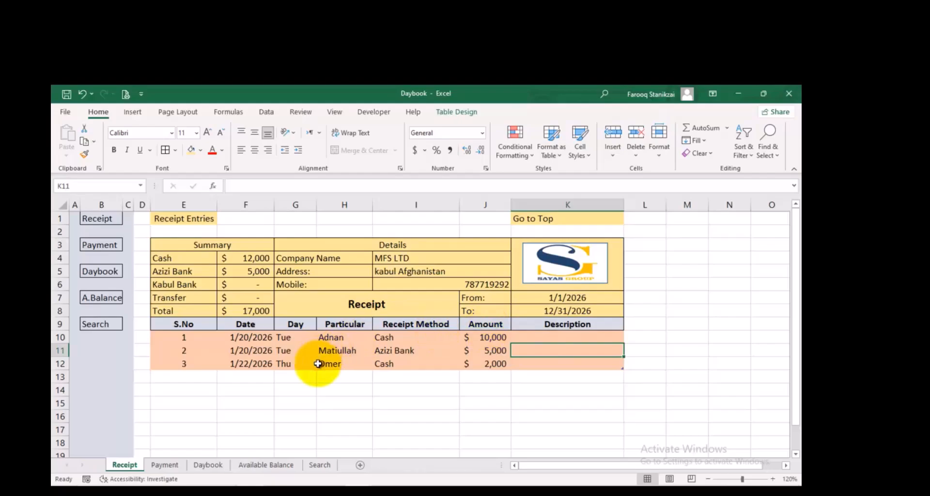
click(208, 464)
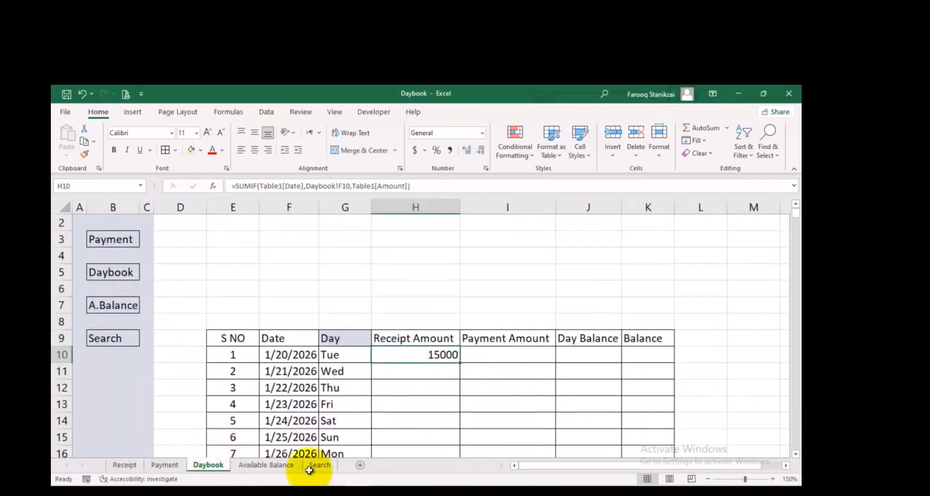
Enter =SUMIF(Table13[Date],Daybook!F10,Table13[Amount]) in I10 for the Payment Amount, taking both ranges from the Payment sheet's table
click(513, 354)
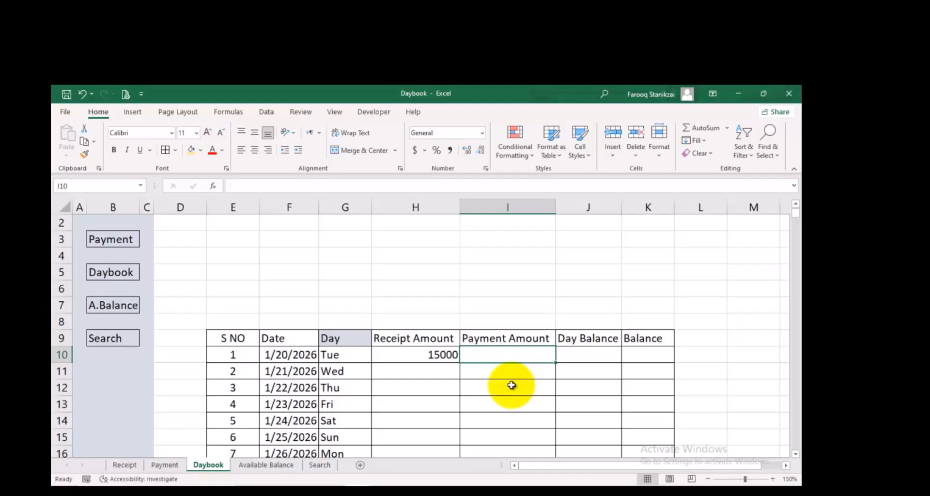
text(=sum)
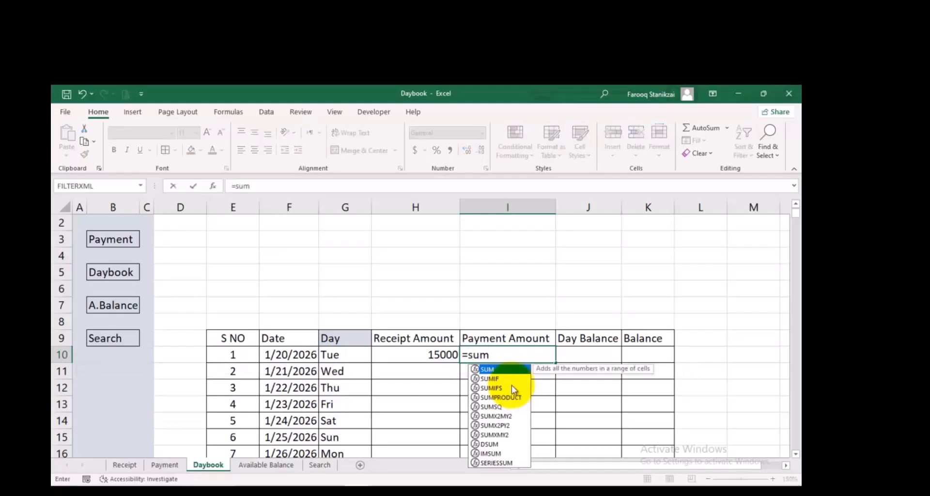
text(i)
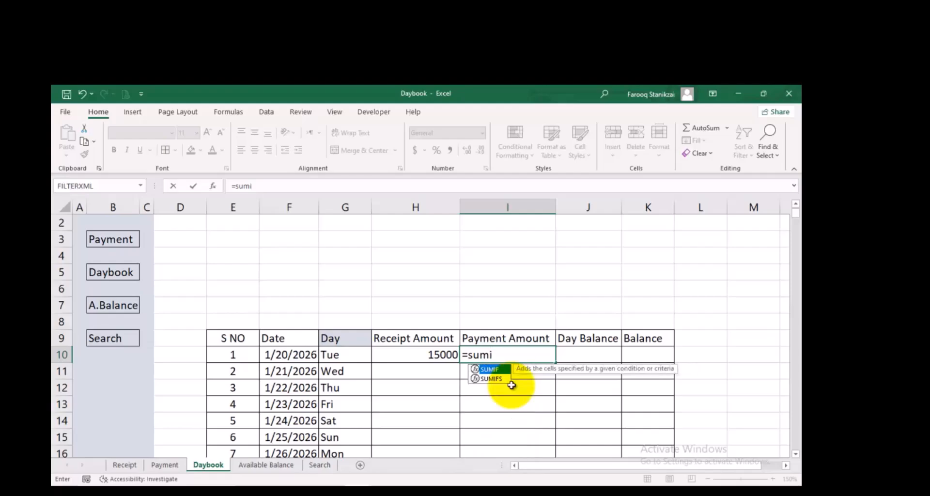
key(Tab)
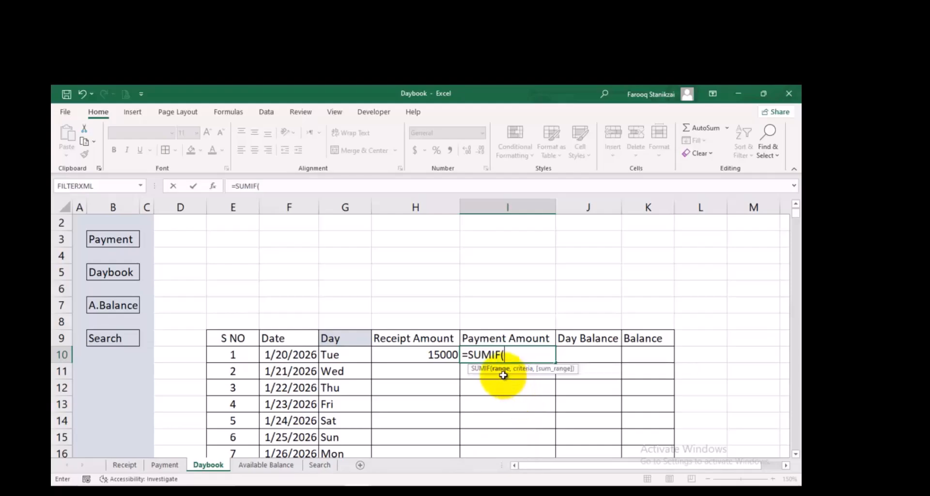
click(177, 466)
drag(246, 333, 245, 361)
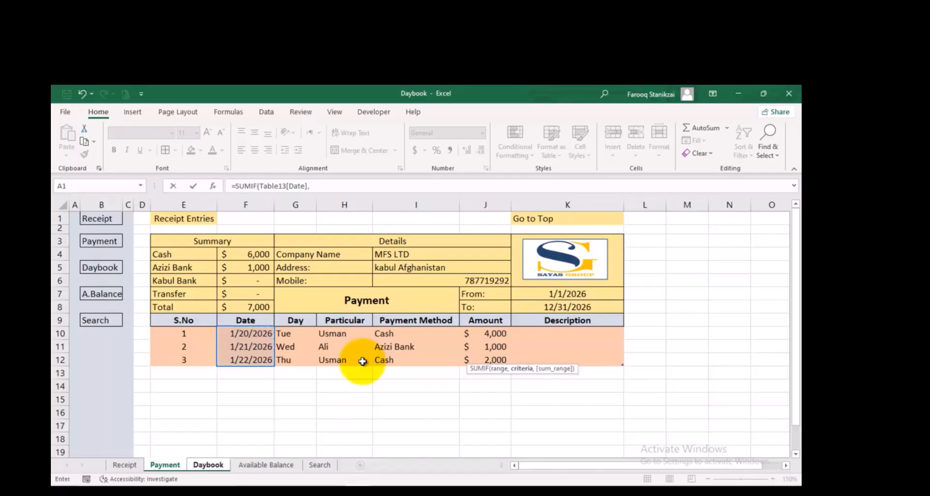
click(216, 465)
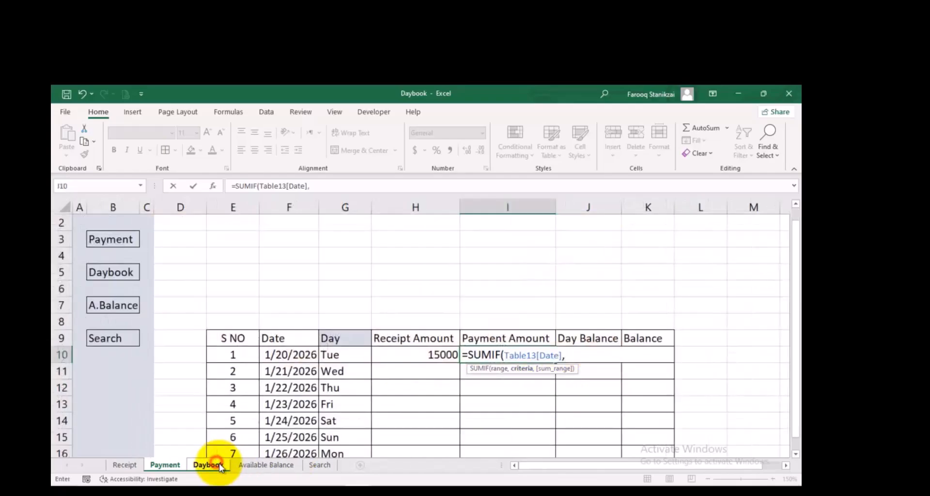
click(302, 354)
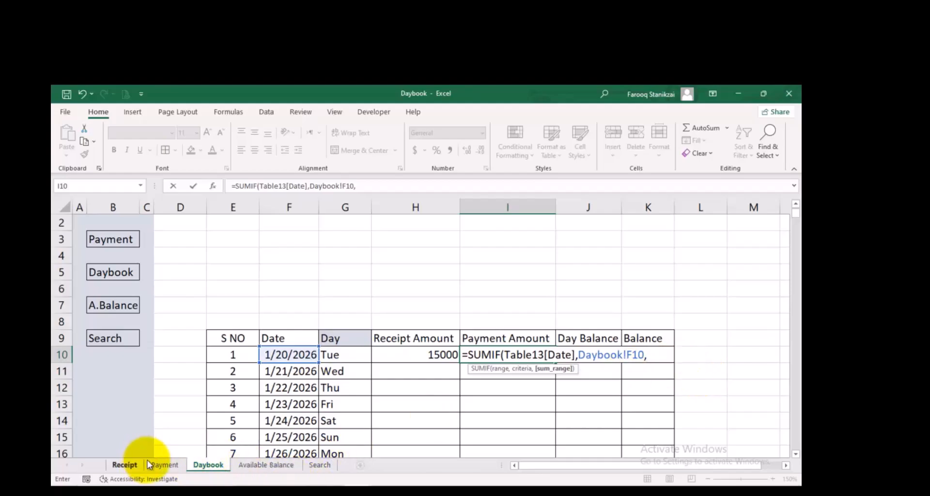
text(,)
click(160, 466)
click(476, 334)
drag(481, 348, 482, 359)
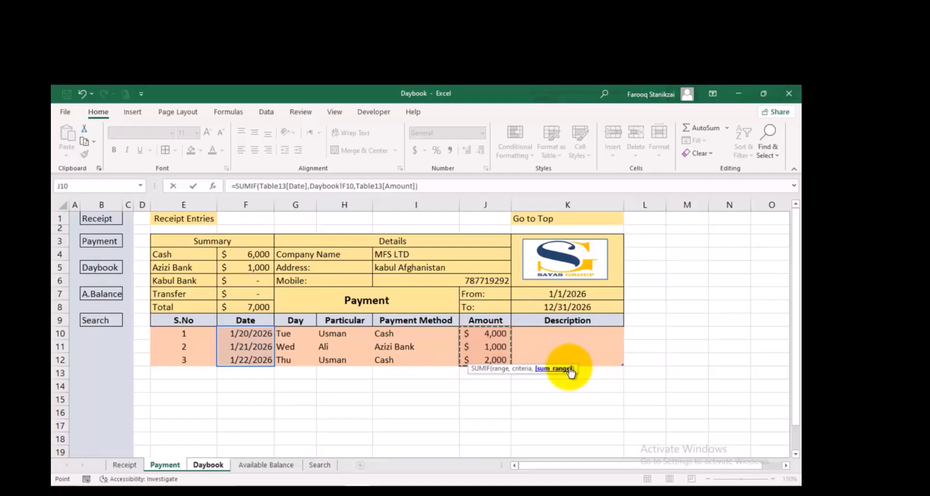
key(Return)
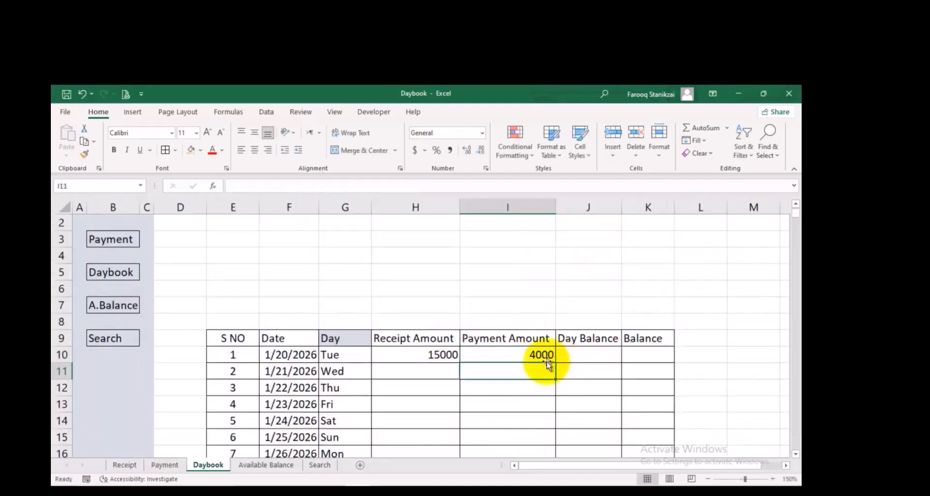
Change the date of the second entry on the Payment sheet to 1/20/2026 and check the Payment Amount in the Daybook sheet
click(520, 356)
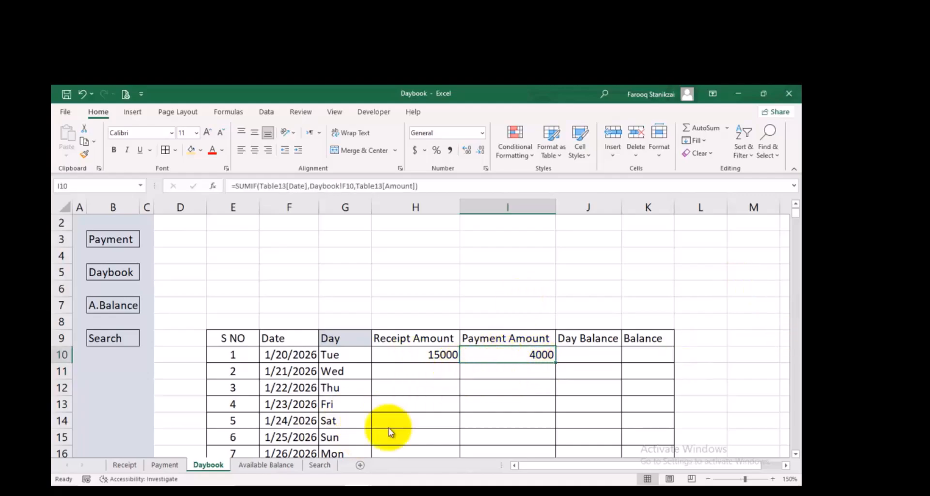
click(166, 466)
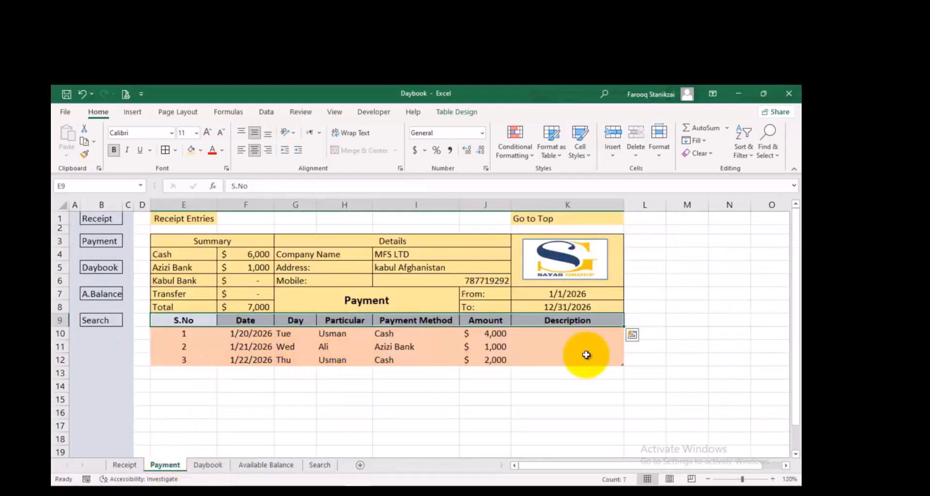
click(247, 347)
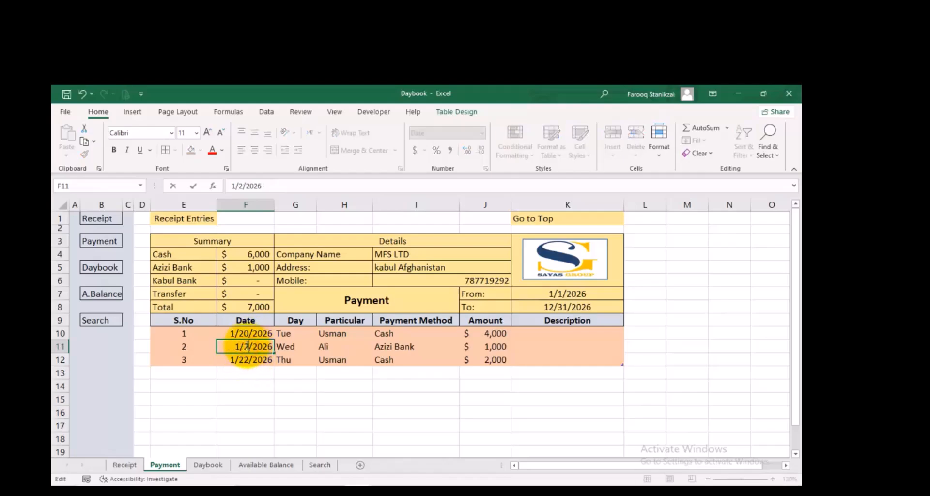
click(534, 345)
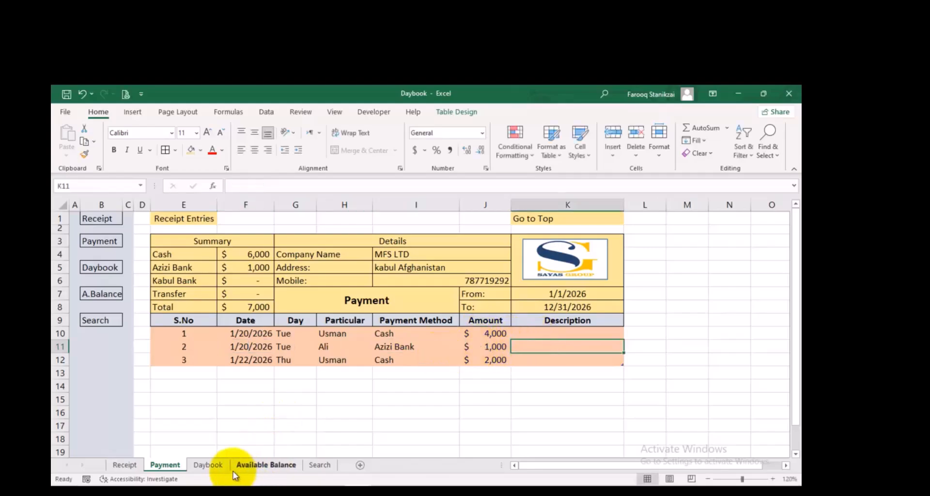
click(209, 464)
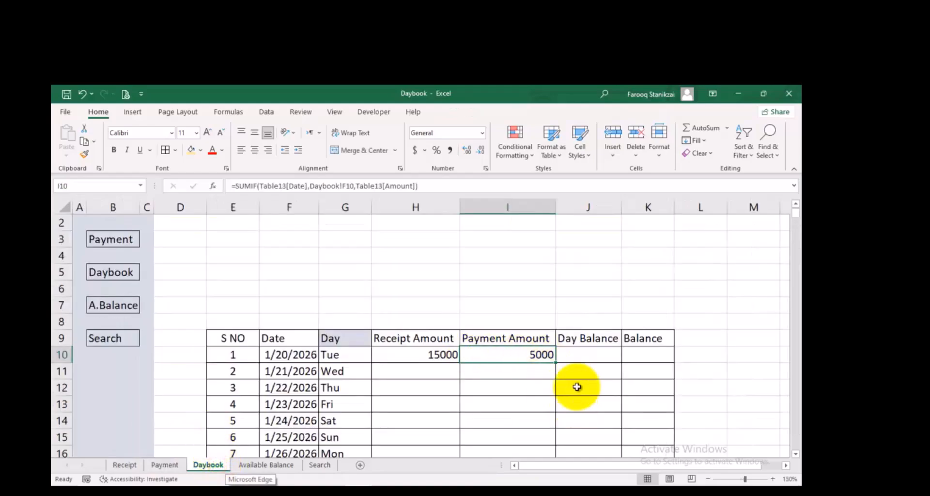
Enter =H10-I10 in J10 to calculate the Day Balance of the first date
click(577, 355)
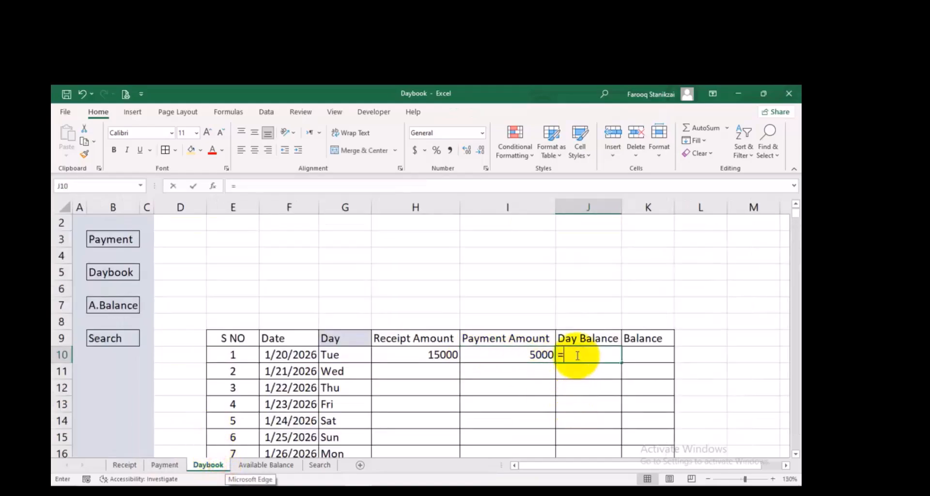
click(438, 354)
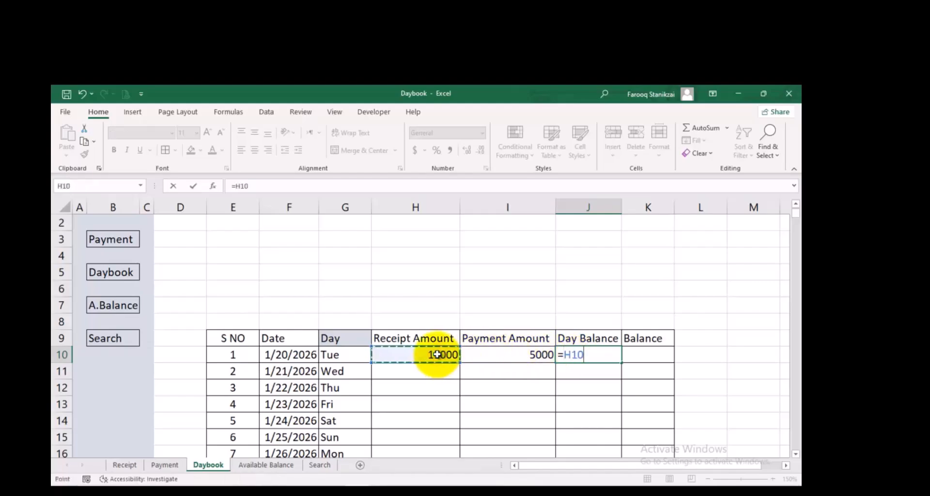
text(-)
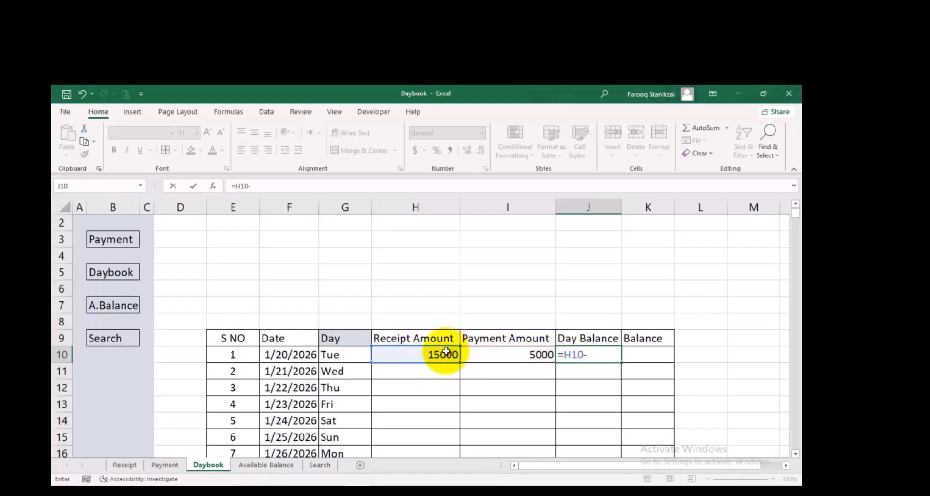
click(485, 354)
key(Return)
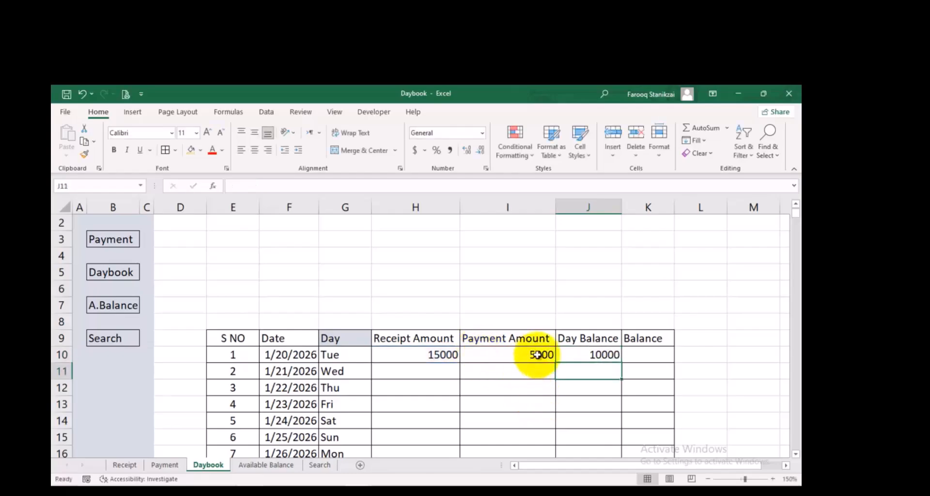
Enter =H10-I10 in K10 as the first row's Balance
click(642, 355)
text(=)
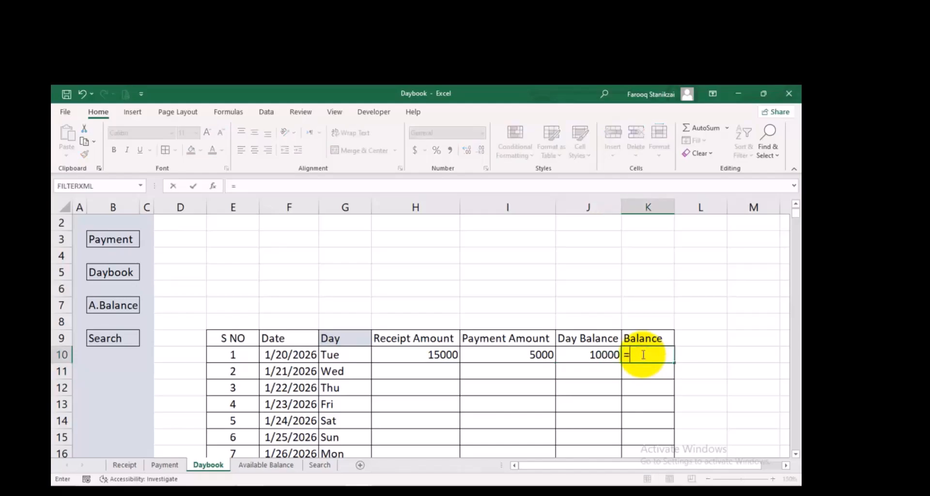
click(452, 354)
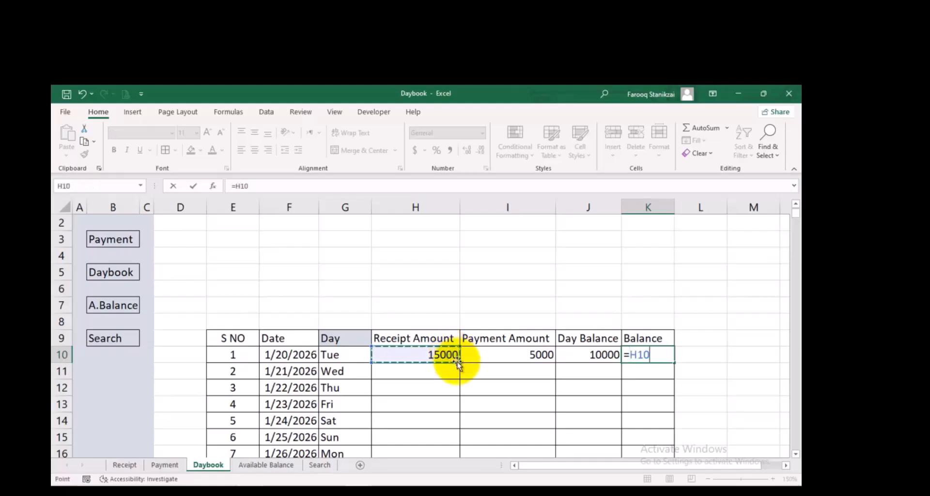
click(505, 355)
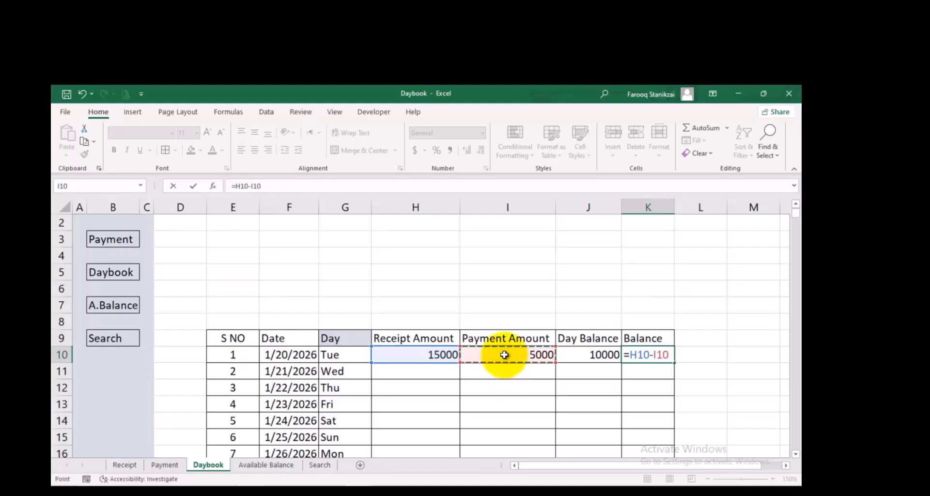
key(Return)
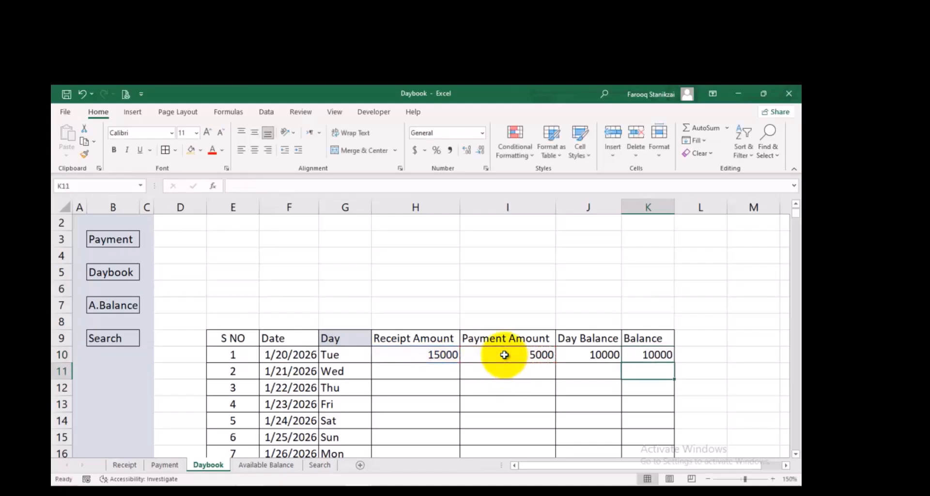
Fill the Receipt Amount formula from H10 and the Payment Amount formula from I10 down for all the dates
click(427, 355)
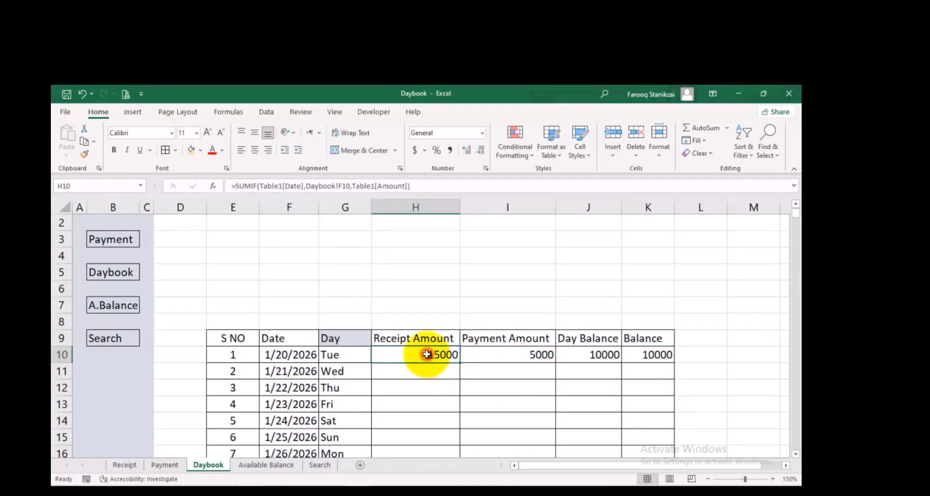
double_click(459, 362)
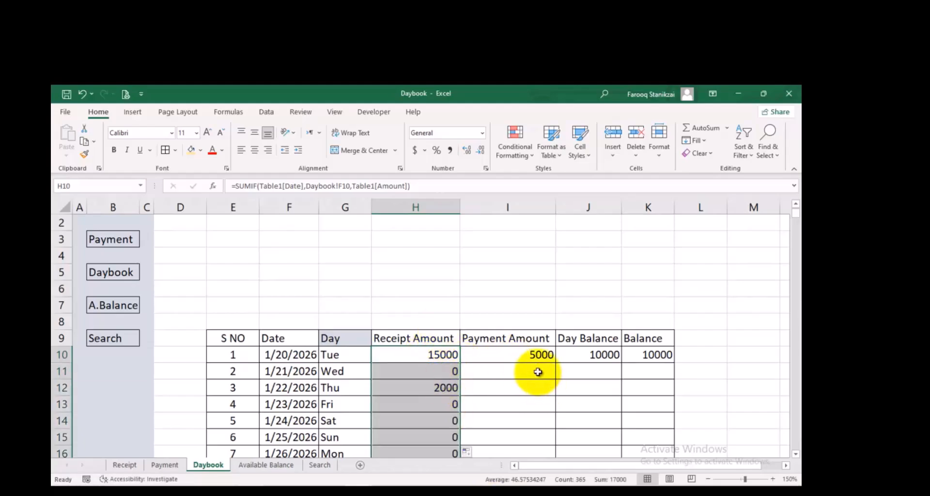
click(540, 353)
double_click(556, 363)
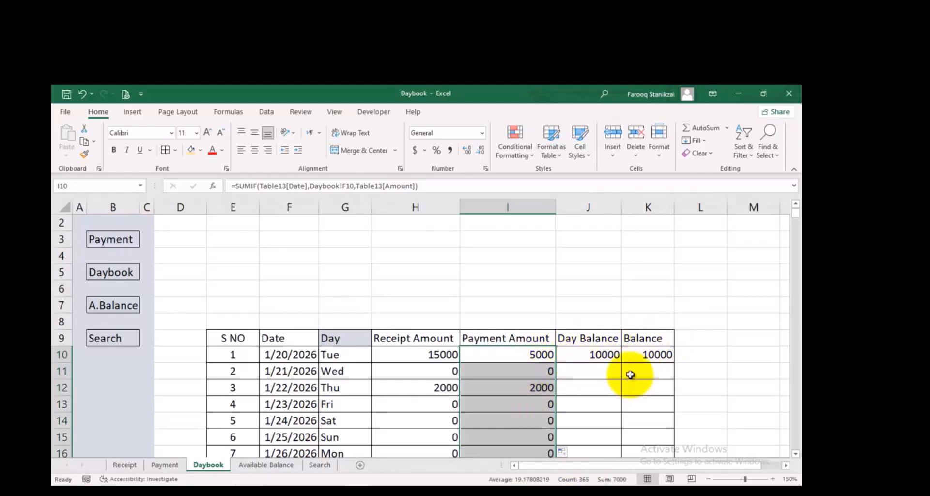
Enter =K10+H11-I11 in K11 to carry the running Balance forward to the second date
click(630, 376)
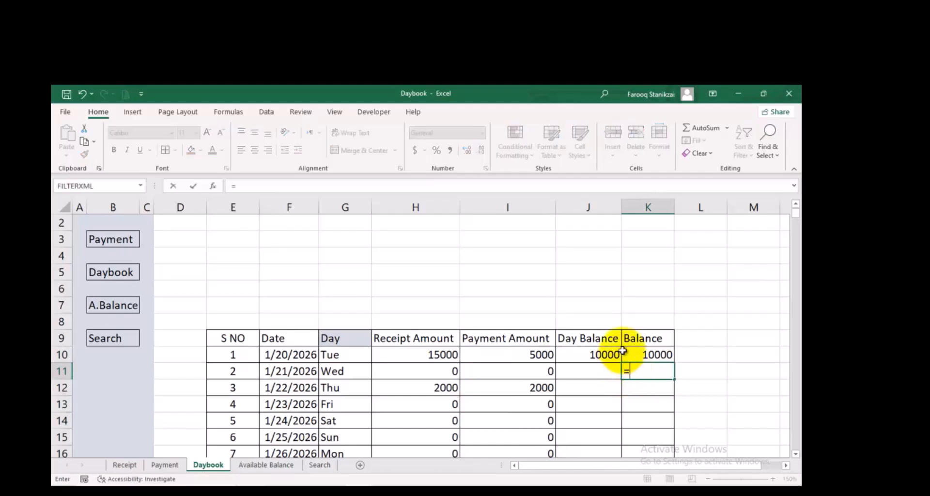
click(632, 355)
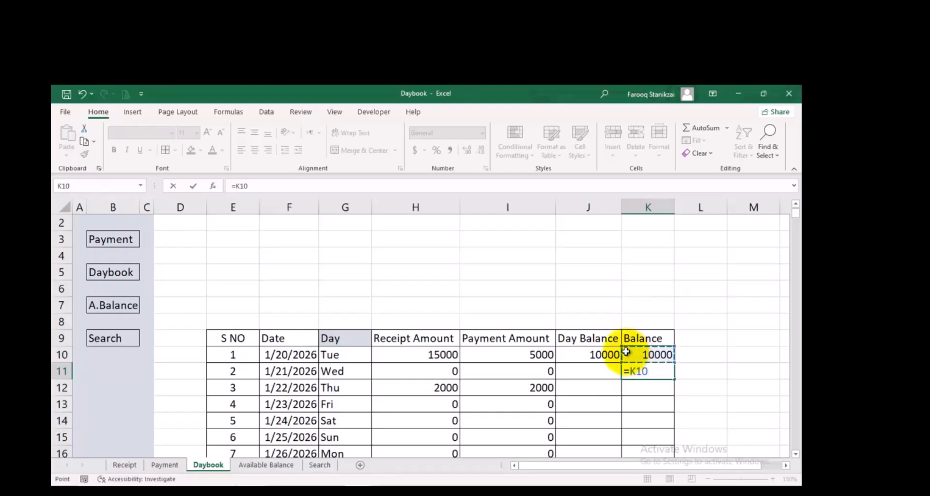
text(+)
click(438, 372)
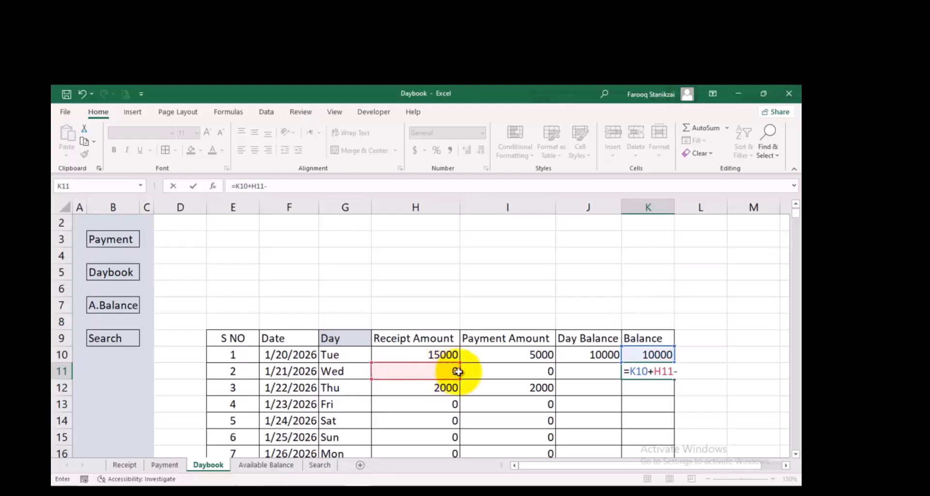
click(487, 371)
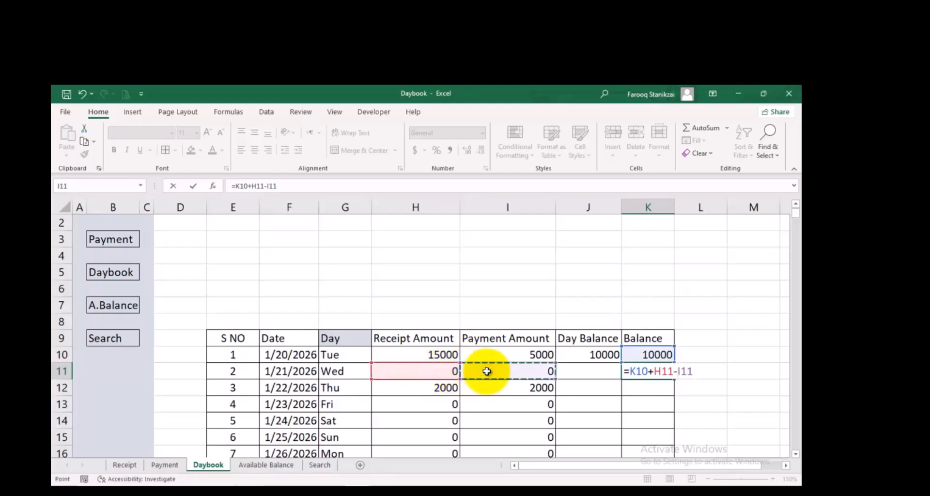
key(Return)
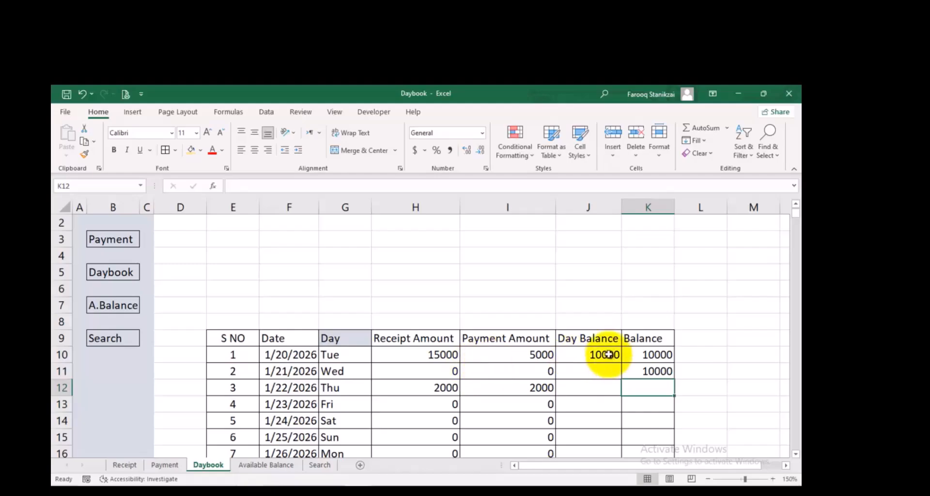
Fill the Balance formula from K11 and the Day Balance formula from J10 down to the end of the table
click(610, 352)
click(655, 374)
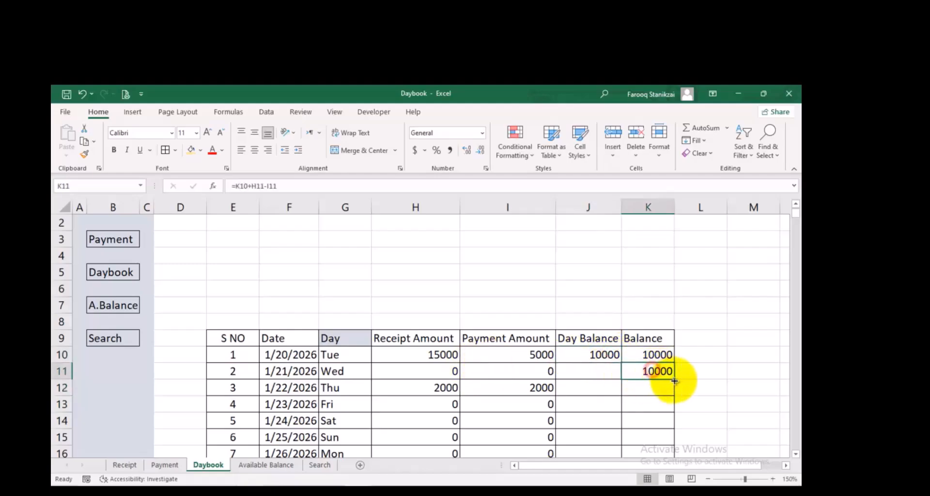
double_click(674, 381)
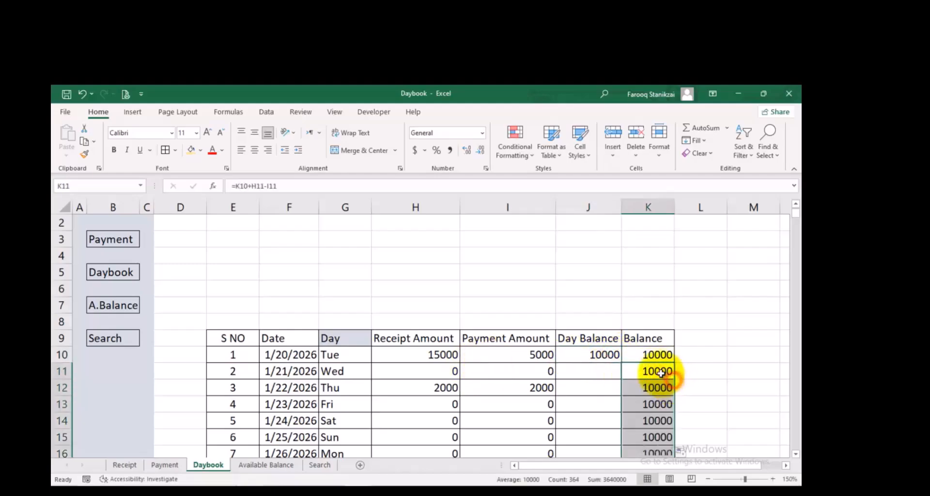
click(610, 357)
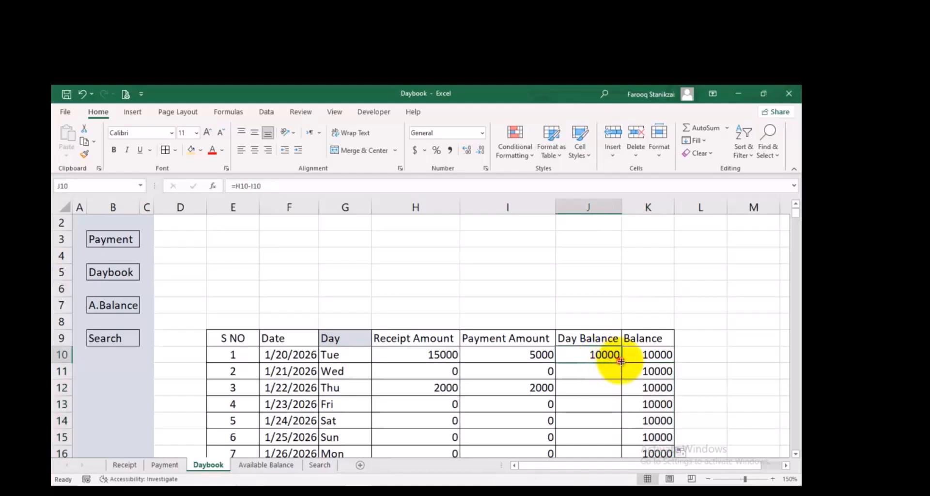
double_click(621, 361)
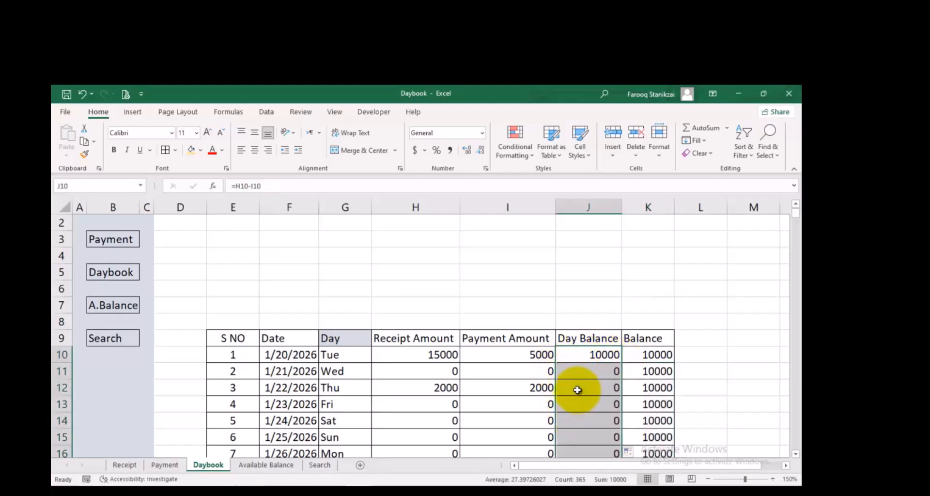
Check the first Day Balance cells and copy the J10 formula down the column again
click(578, 390)
click(586, 371)
click(589, 354)
double_click(621, 363)
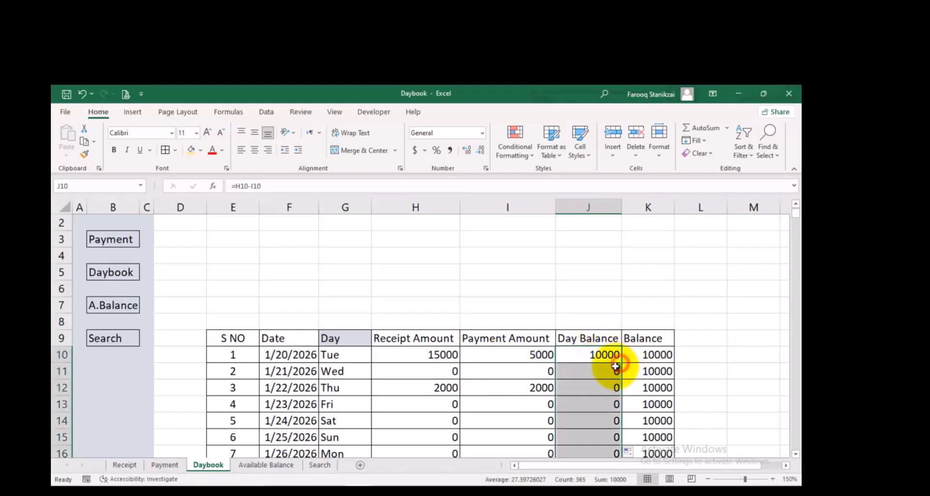
Clear J10, re-enter =H10-I10 as the Day Balance and fill it down the whole column
click(589, 351)
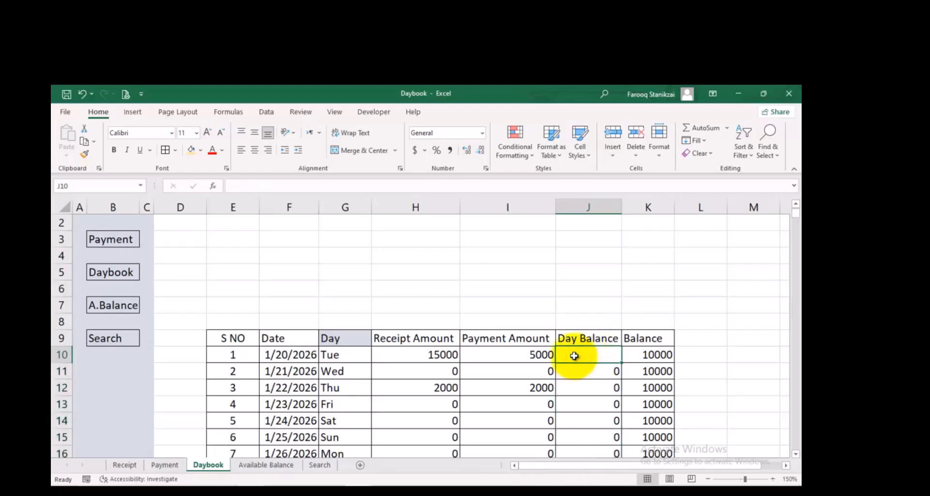
click(584, 406)
click(580, 354)
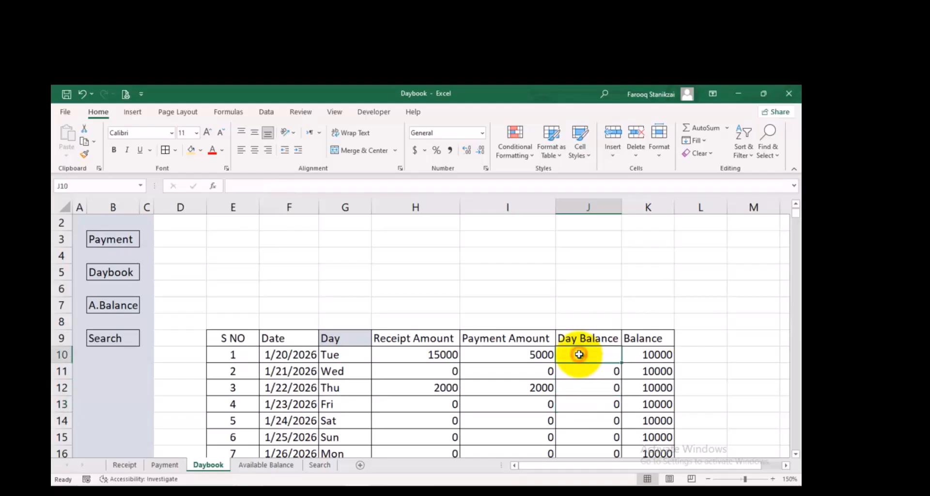
text(=)
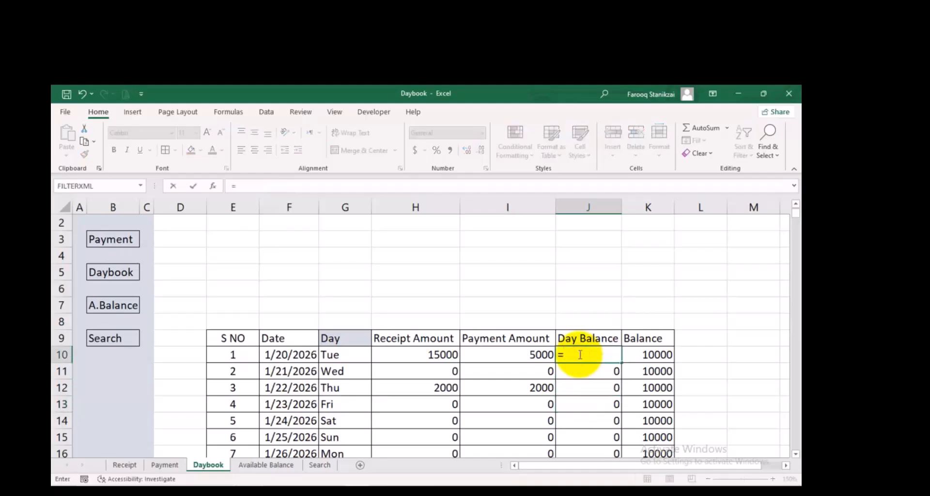
click(433, 354)
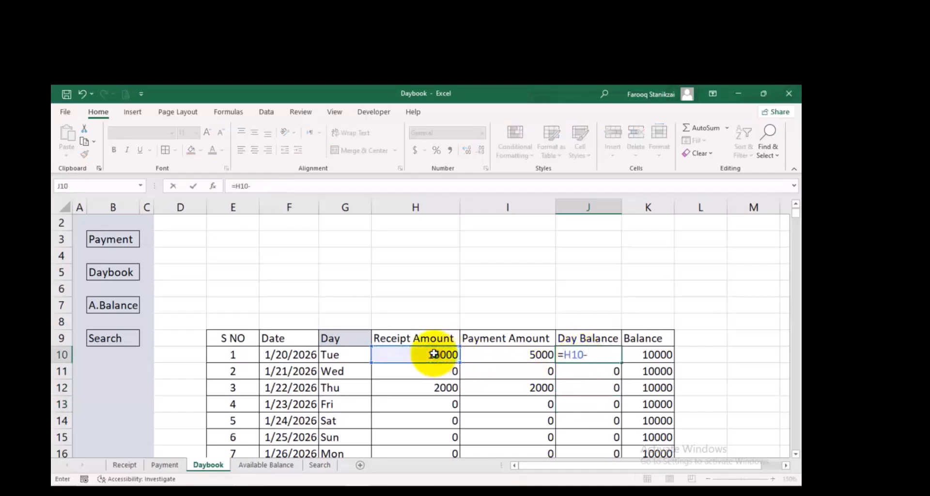
text(-)
click(479, 356)
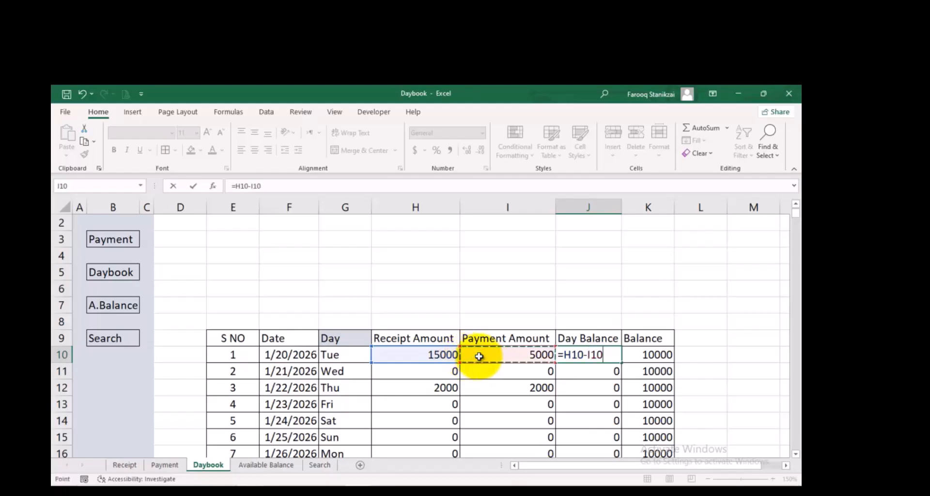
key(Return)
click(598, 355)
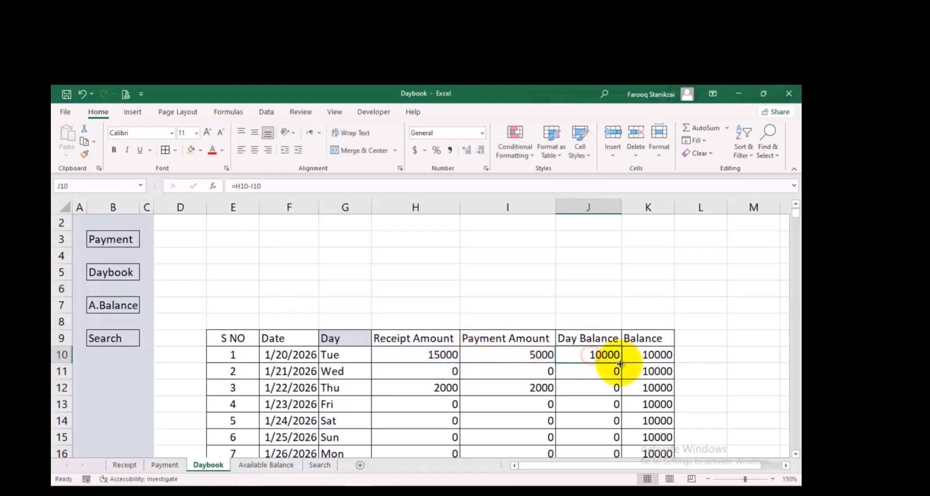
double_click(621, 364)
Change the Amount of the third entry on the Payment sheet to 500 and return to the Daybook sheet
click(496, 392)
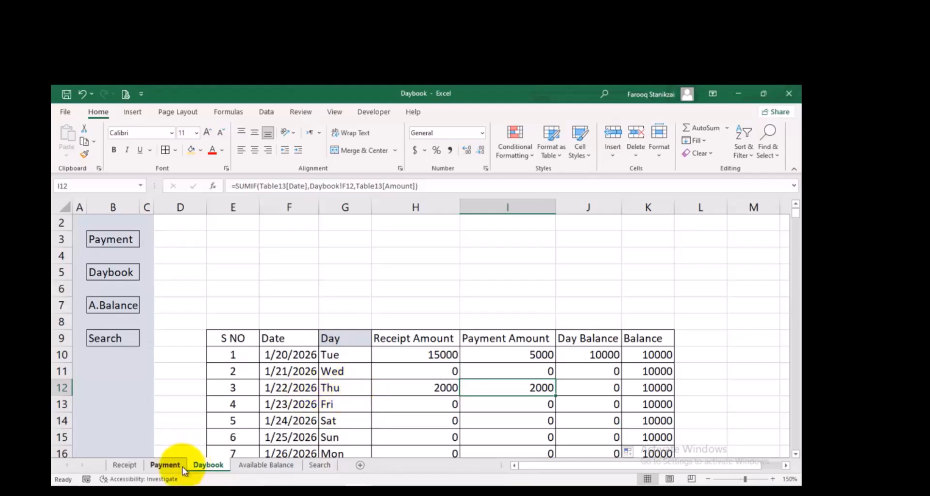
click(165, 465)
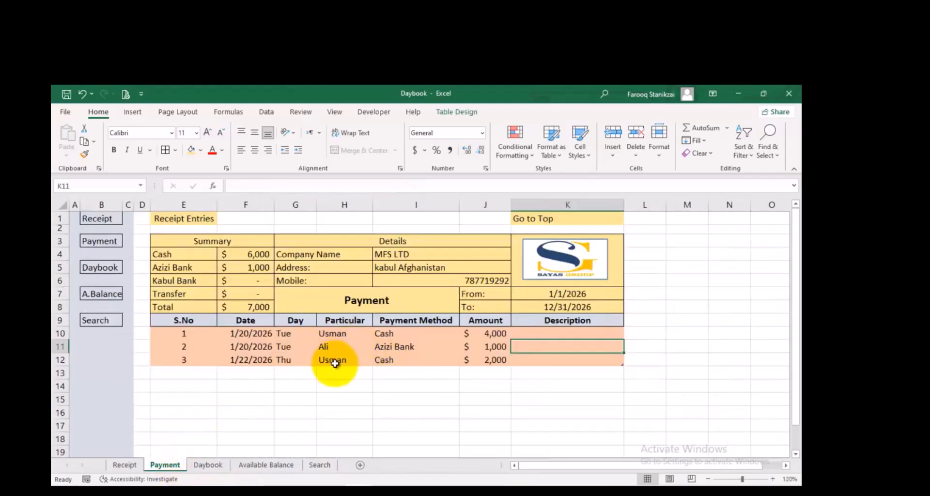
click(494, 357)
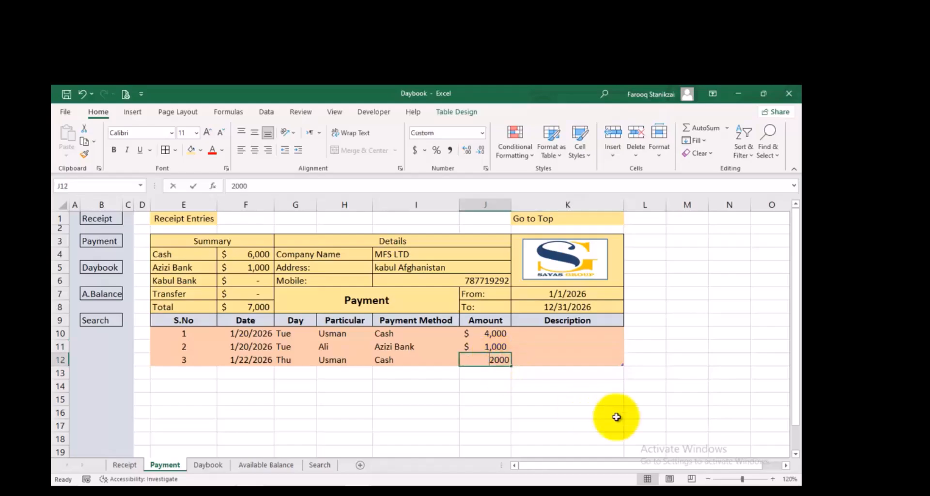
text(50)
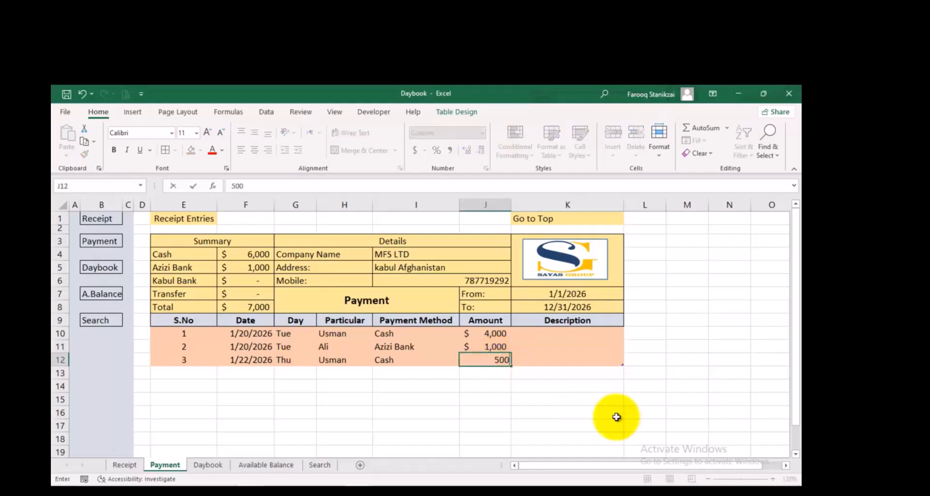
click(579, 347)
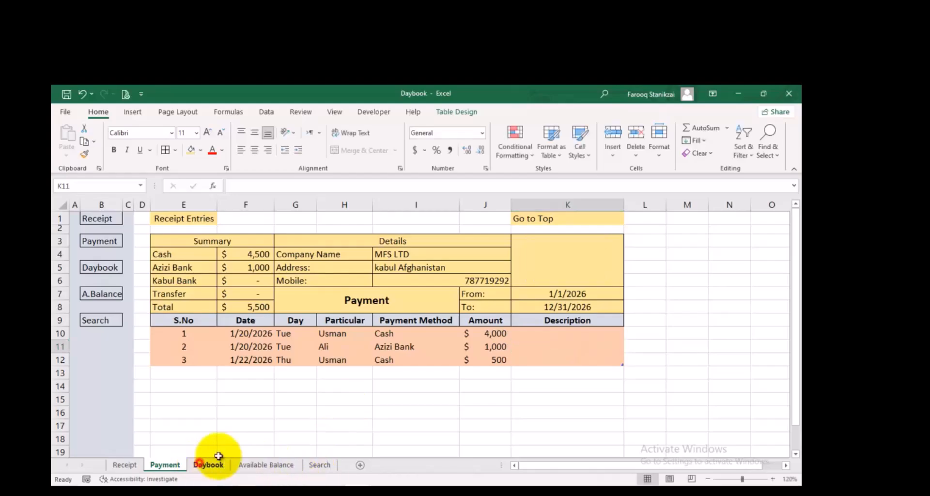
click(208, 465)
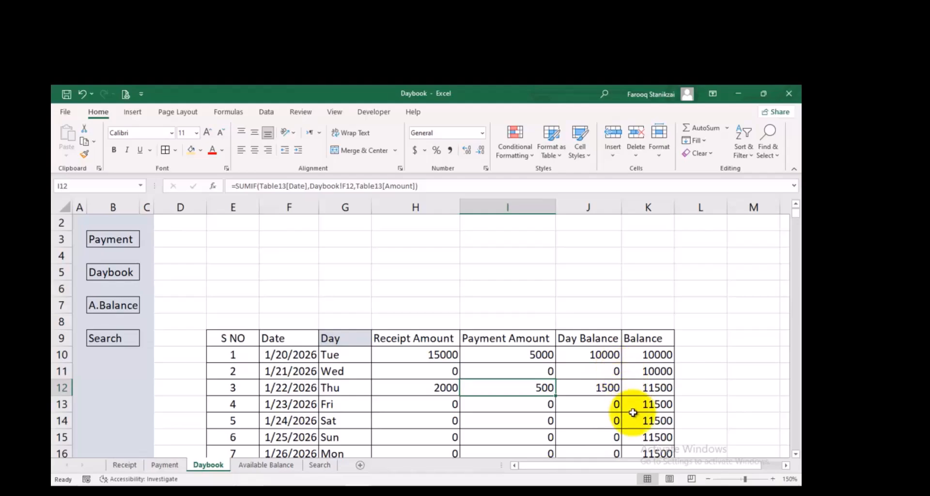
Examine how the receipt, payment, Day Balance and running Balance of 1/22/2026 follow from the changed payment
click(602, 388)
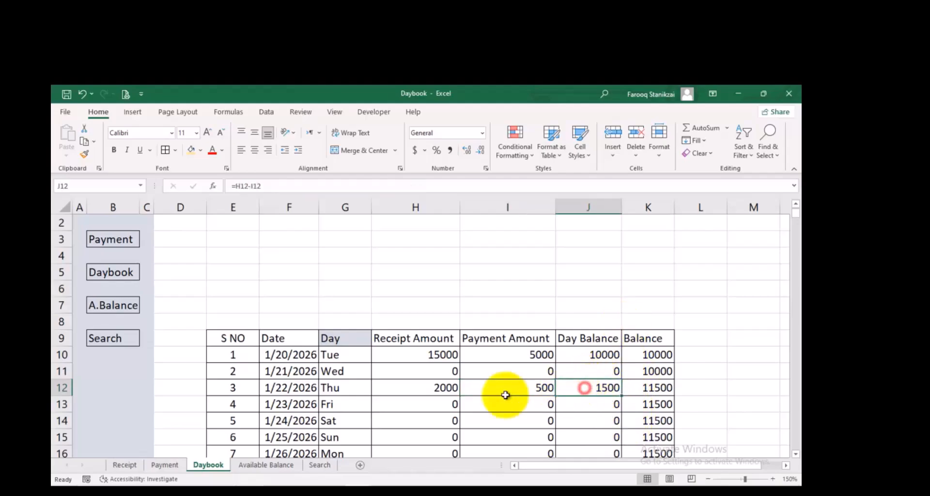
click(444, 389)
click(505, 388)
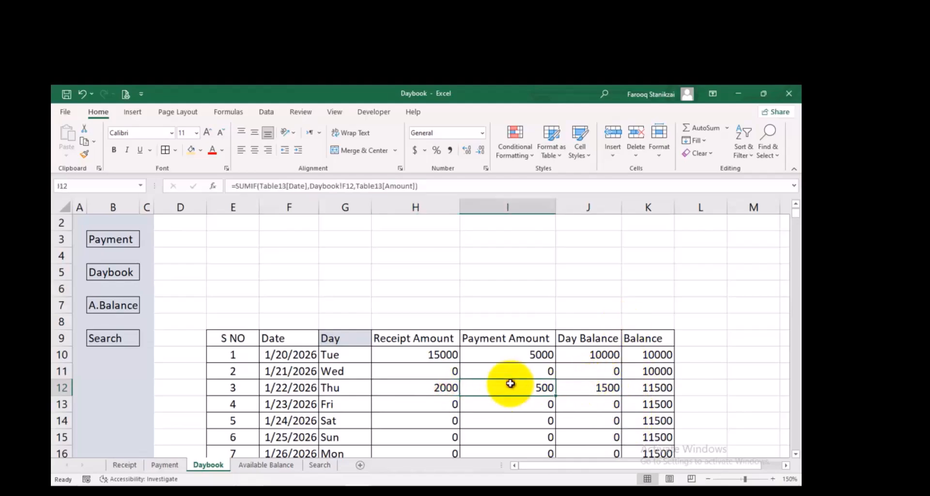
click(589, 389)
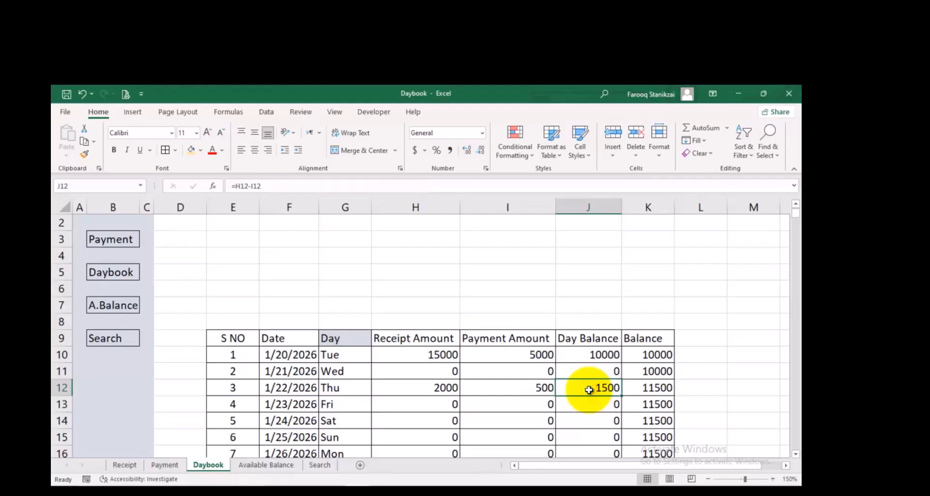
click(630, 371)
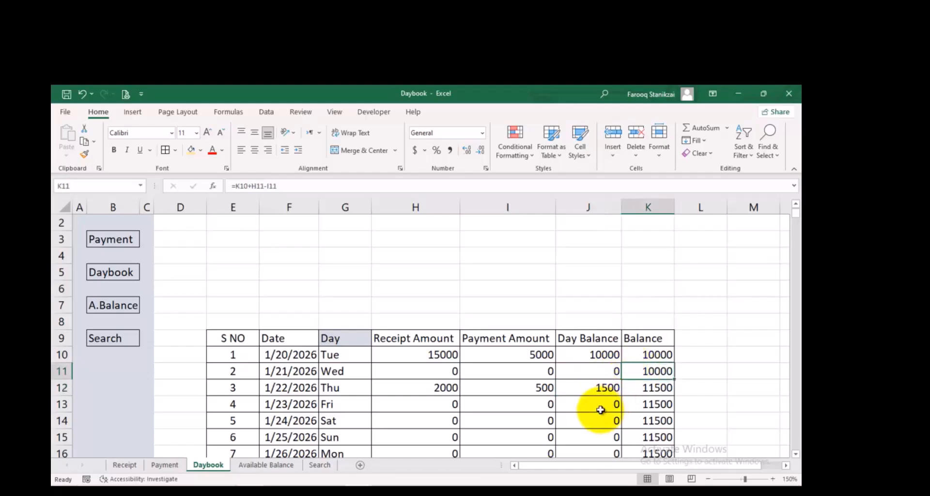
click(592, 388)
click(637, 371)
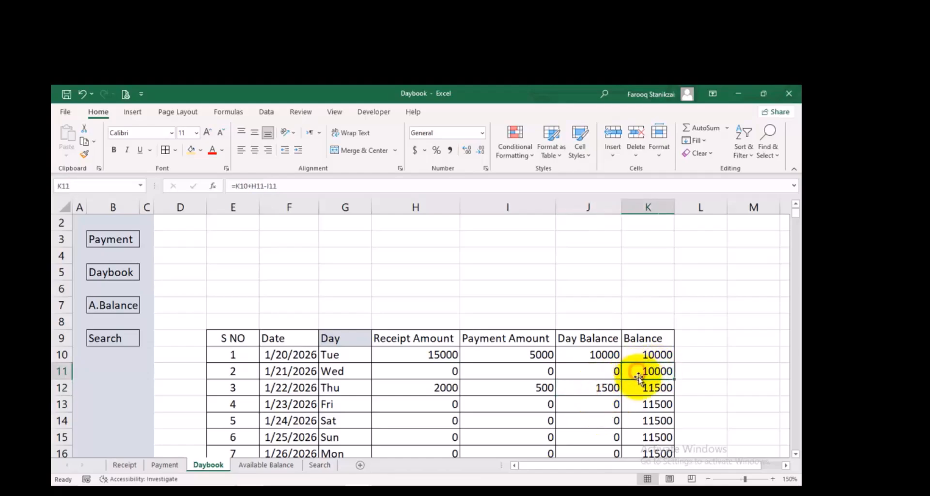
click(646, 388)
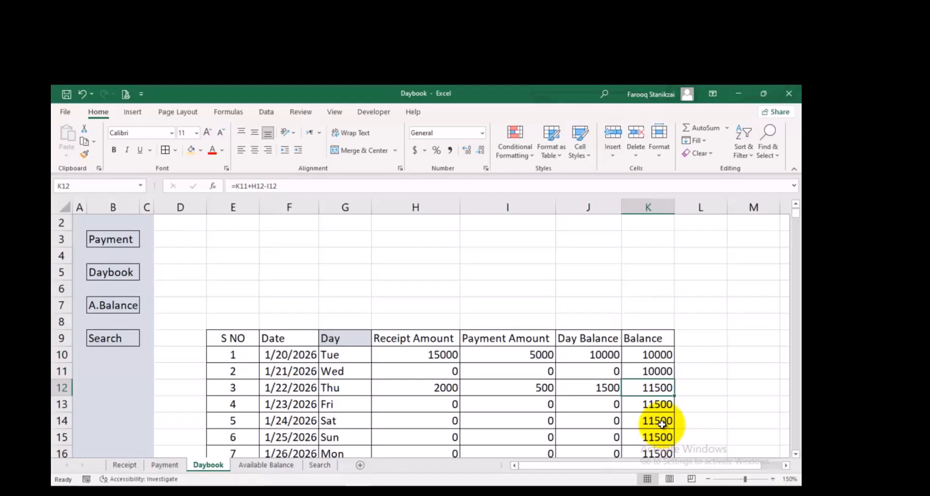
Narrow the empty column D between the navigation strip and the daily table
drag(209, 210, 177, 222)
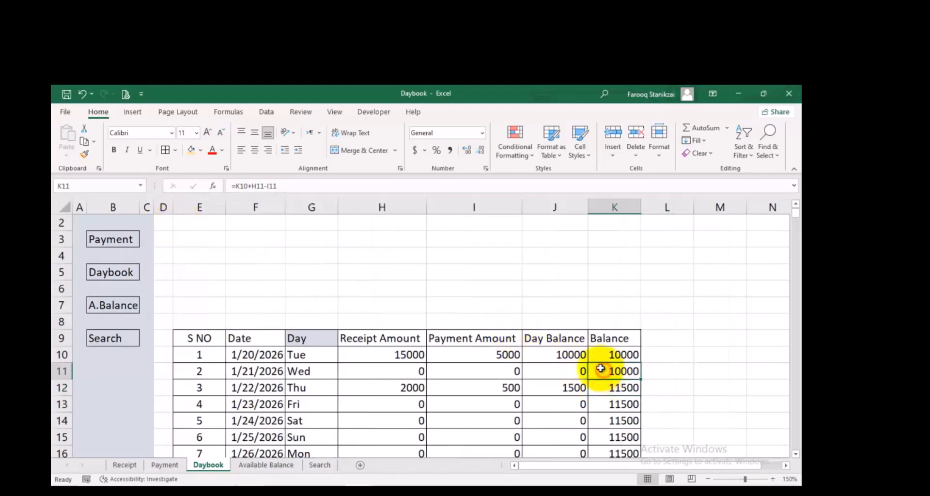
click(556, 387)
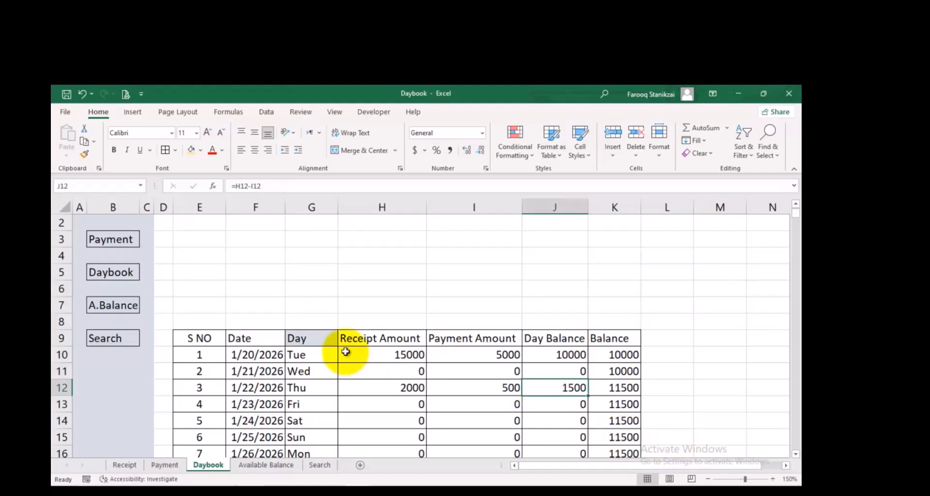
Autofit the Date column F of the daily table so that the longest dates fit
drag(360, 356, 597, 363)
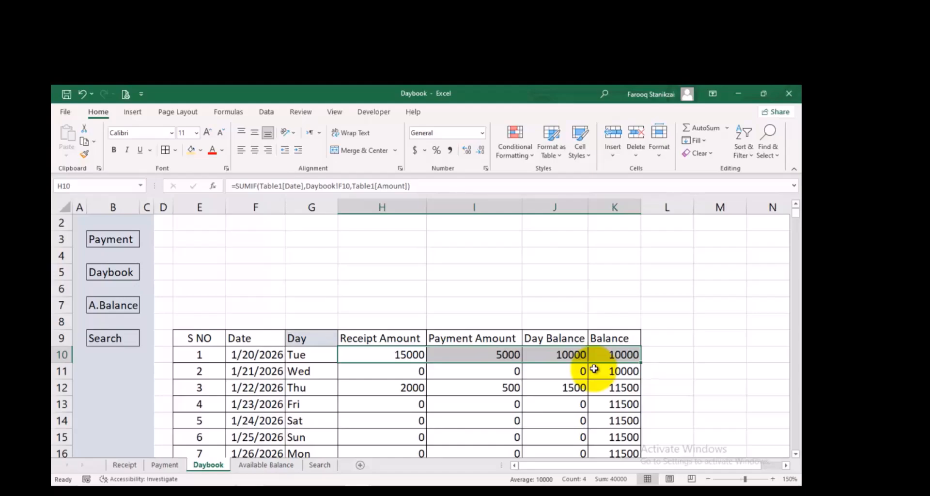
key(ctrl+Down)
scroll(457, 316, up, 5)
scroll(455, 349, up, 20)
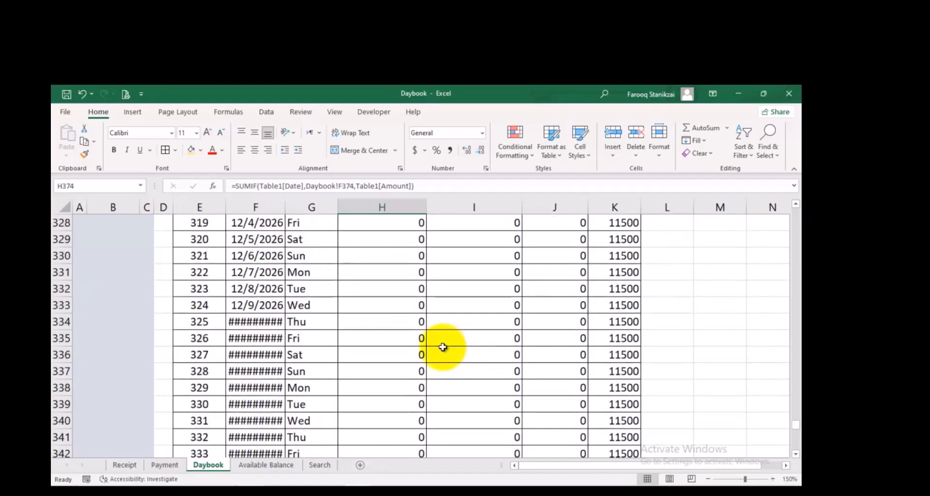
double_click(285, 207)
scroll(407, 303, up, 20)
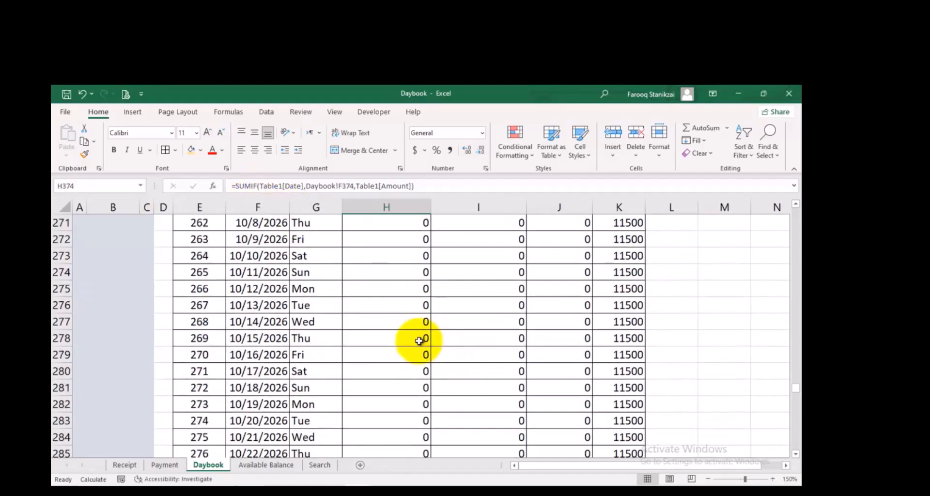
scroll(417, 335, up, 20)
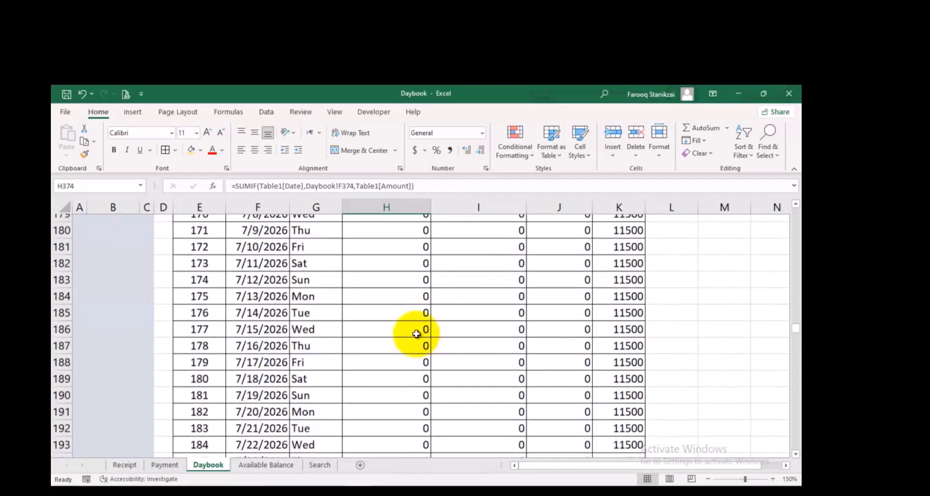
scroll(795, 237, up, 20)
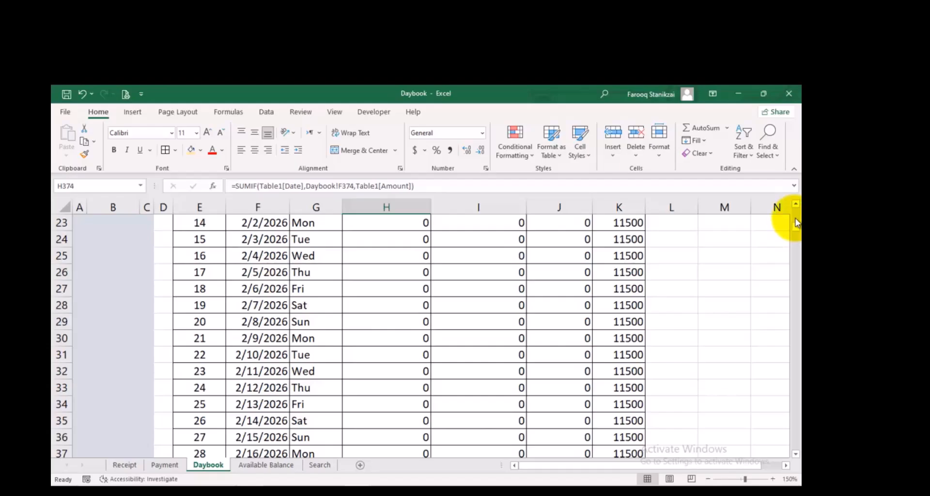
scroll(795, 213, up, 8)
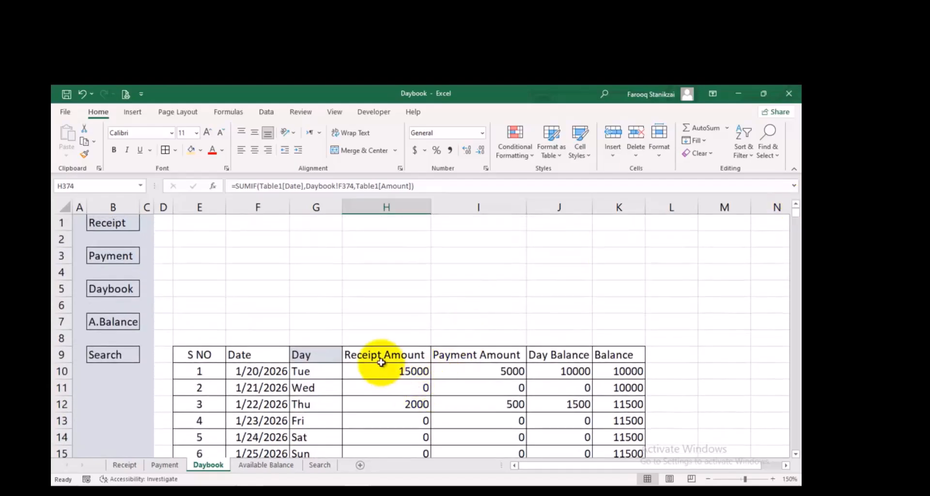
Format the receipt, payment, Day Balance and Balance values from H10:K10 down to row 374 as dollar Accounting without decimals
drag(382, 370, 597, 374)
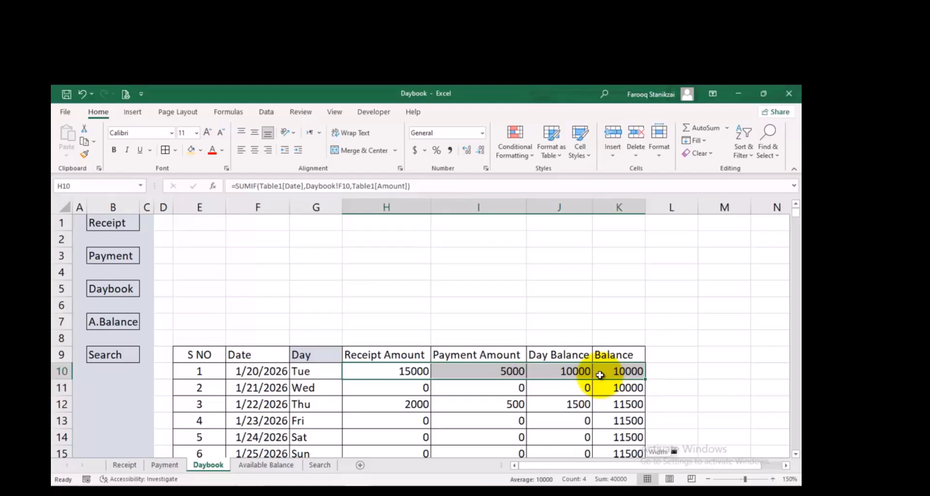
key(ctrl+shift+Down)
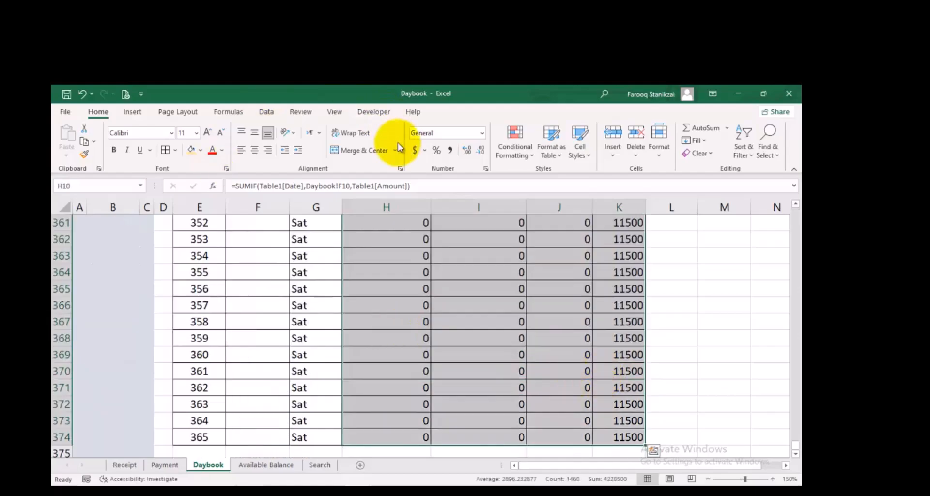
click(416, 151)
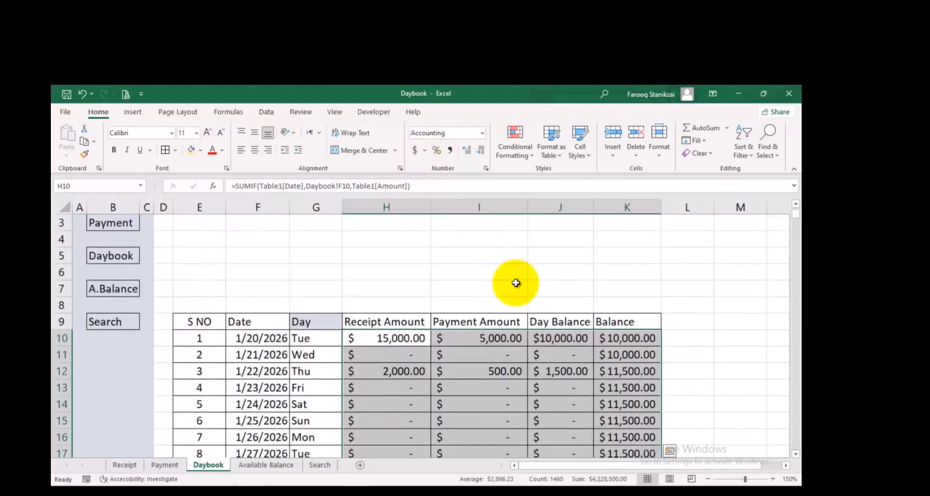
click(481, 151)
click(481, 152)
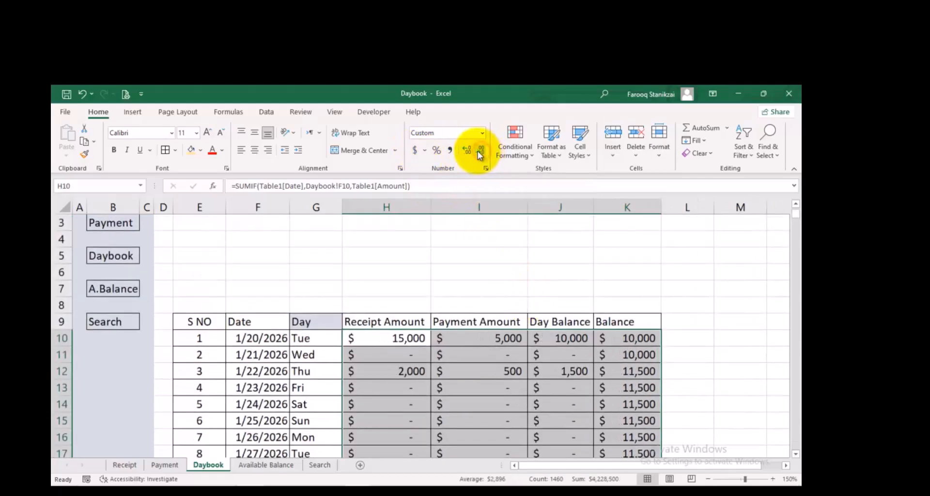
click(468, 402)
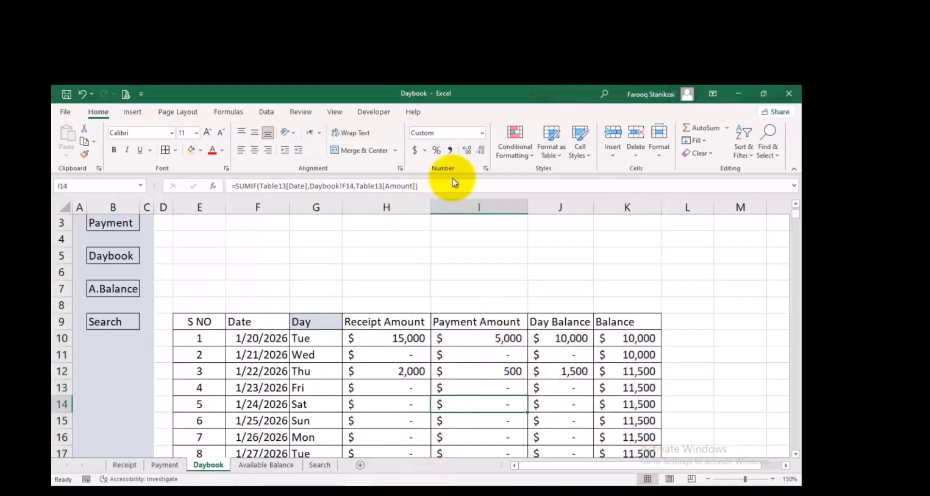
Look through the Currency symbols offered in the number format settings of cell I14 and close them without applying
click(481, 135)
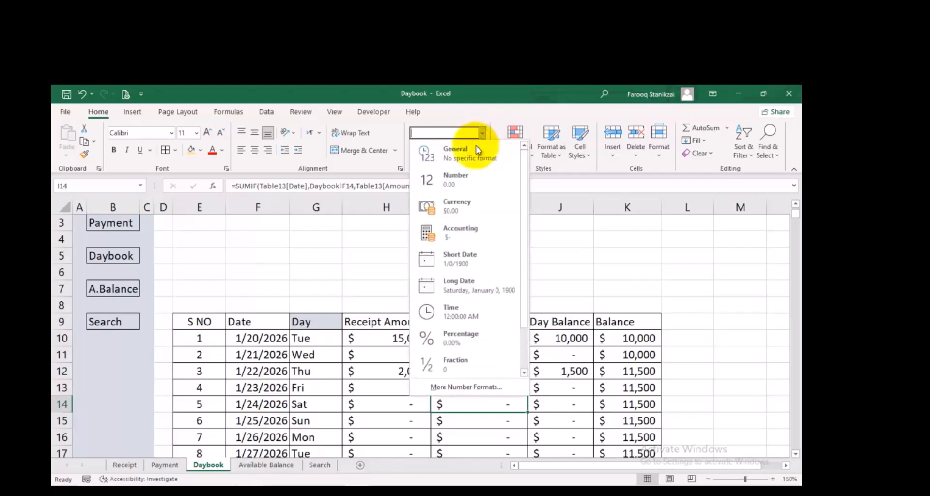
click(449, 389)
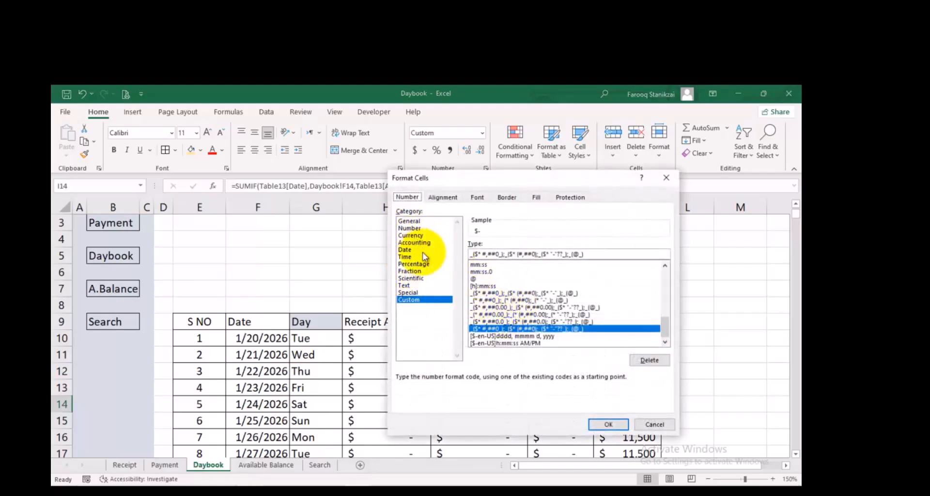
click(418, 235)
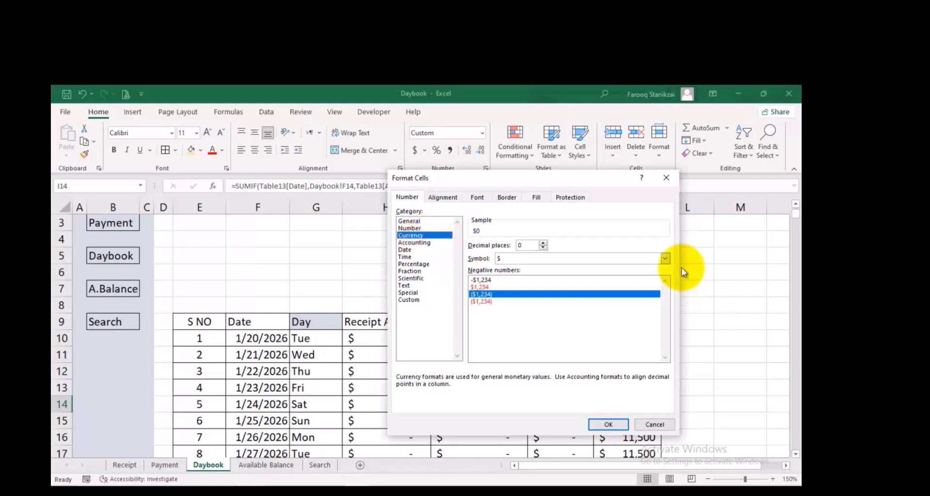
click(665, 258)
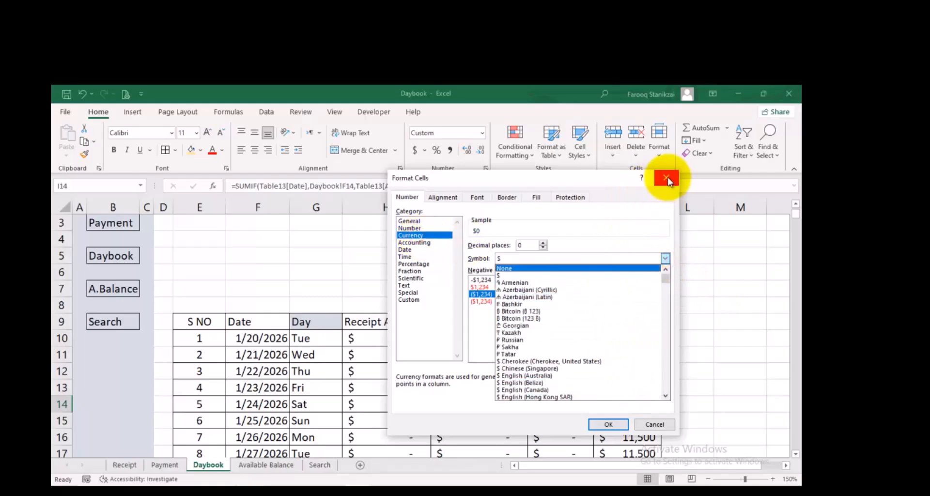
click(667, 180)
click(669, 178)
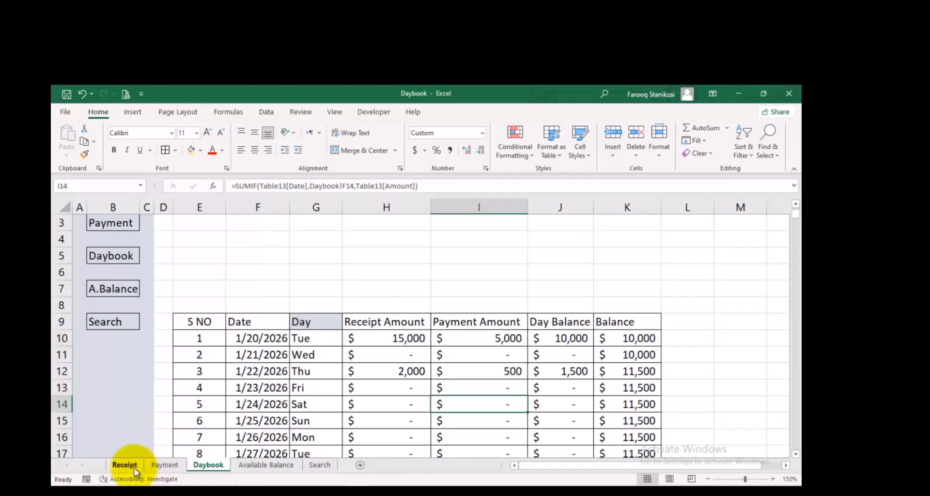
Try to paste the Payment sheet's header block E1:K8 into the Daybook sheet at E3
click(152, 466)
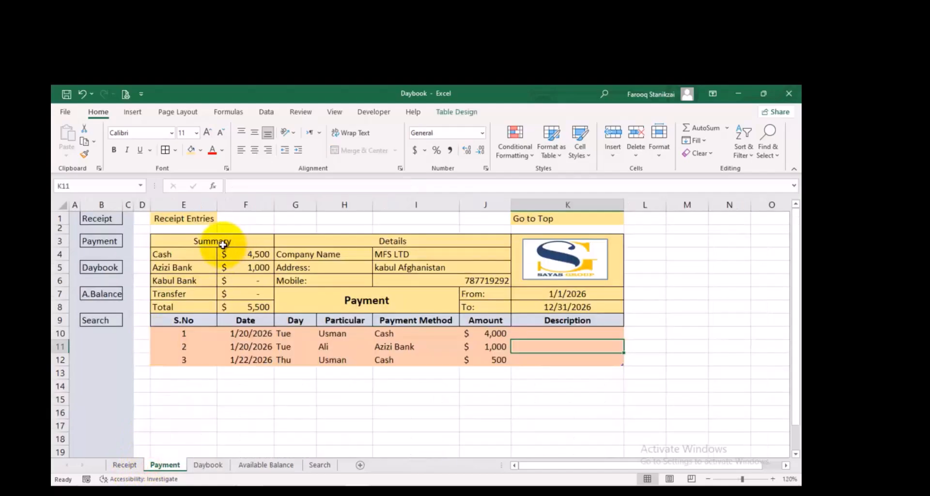
drag(204, 218, 554, 292)
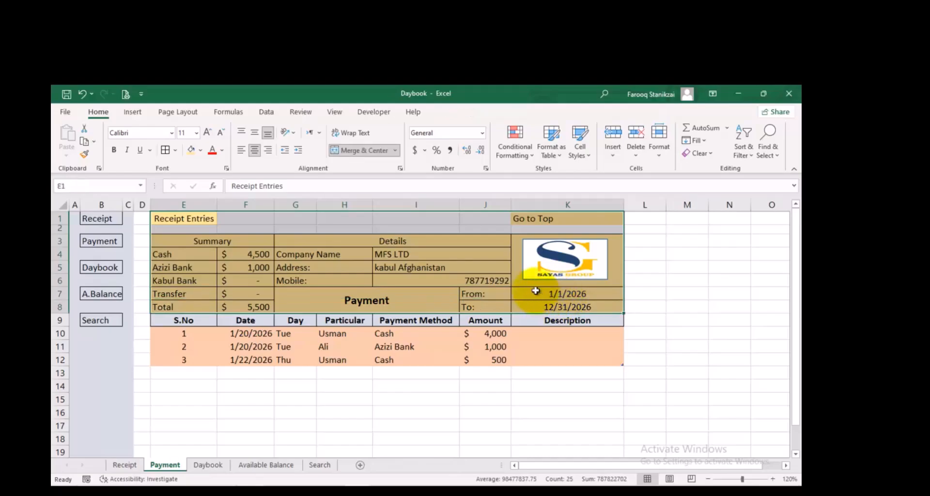
key(ctrl+c)
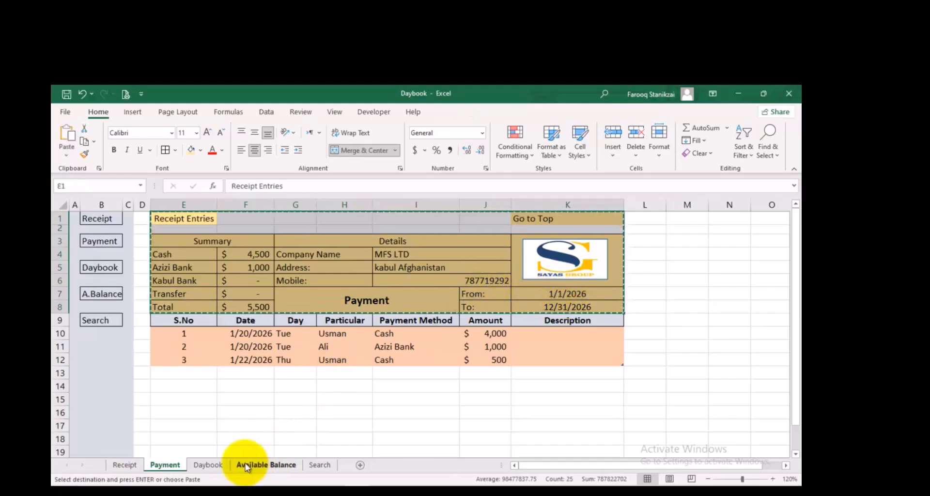
click(210, 464)
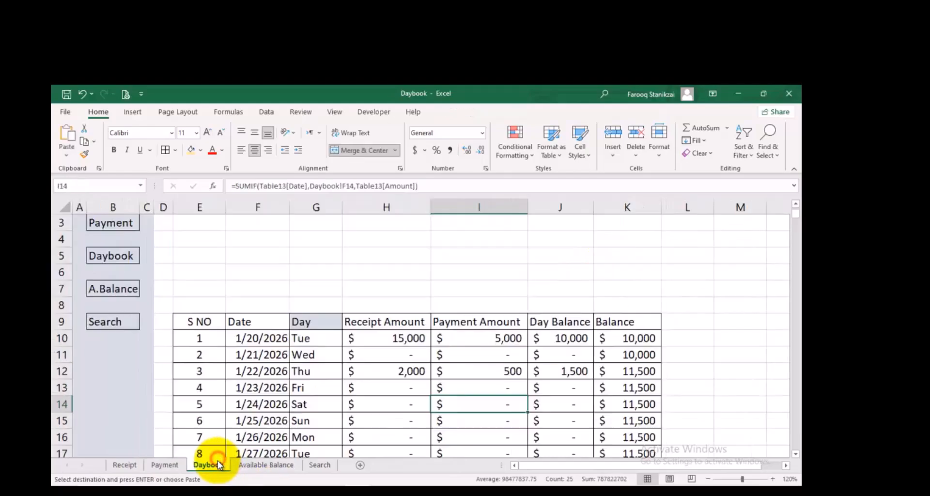
click(206, 223)
key(ctrl+v)
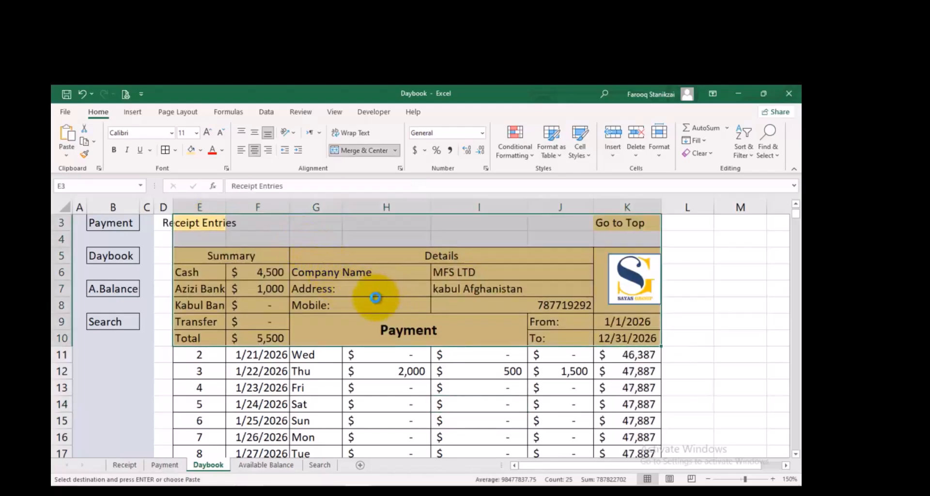
key(ctrl+z)
Try to insert the copied Payment header block at H7 of the Daybook sheet with the existing cells shifted right
drag(368, 323, 370, 339)
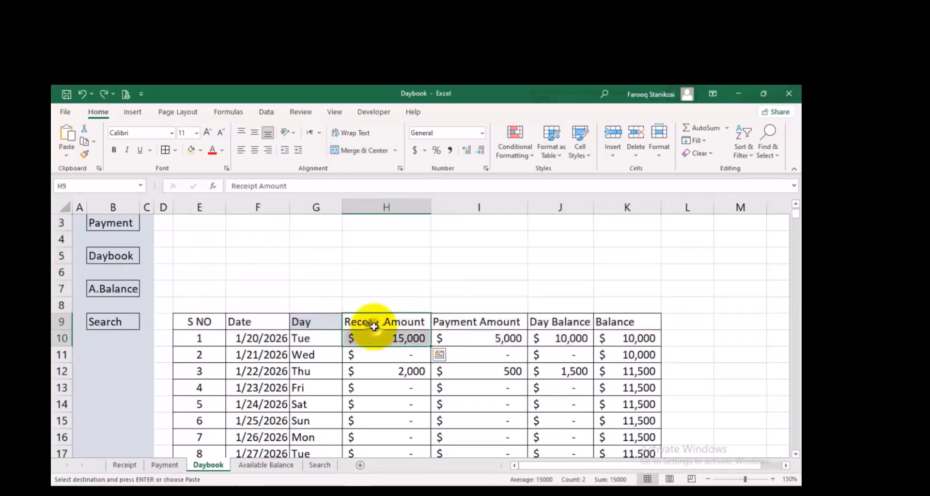
right_click(374, 326)
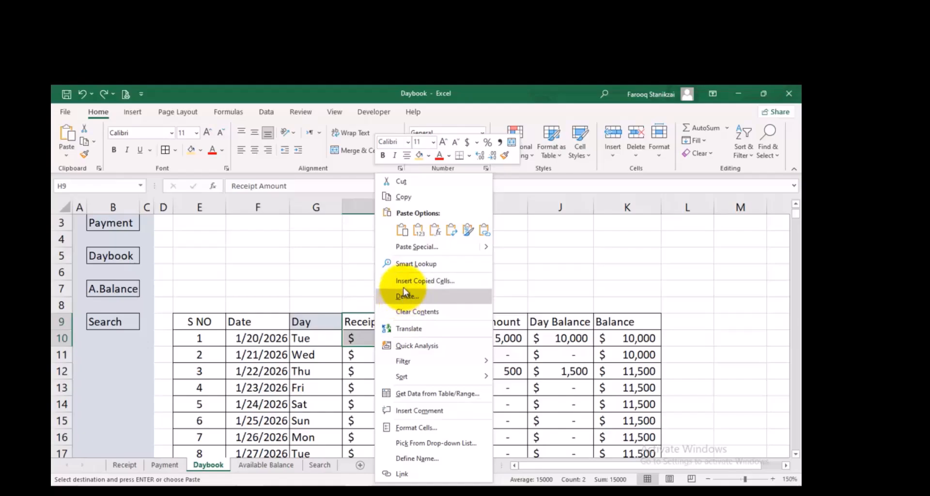
click(601, 280)
drag(409, 289, 410, 300)
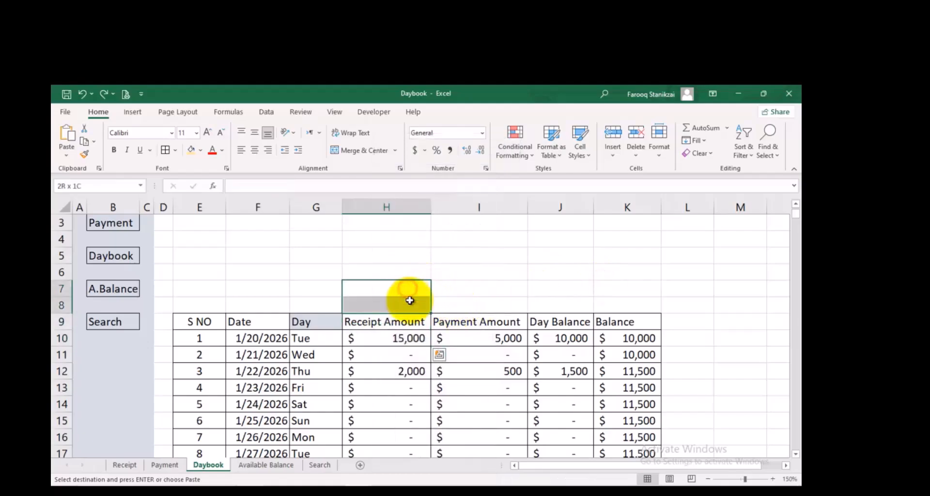
right_click(406, 297)
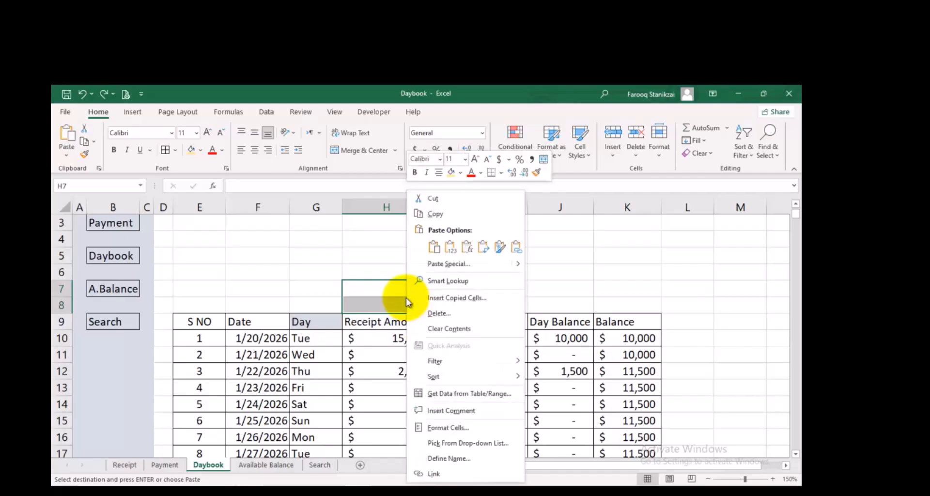
click(459, 301)
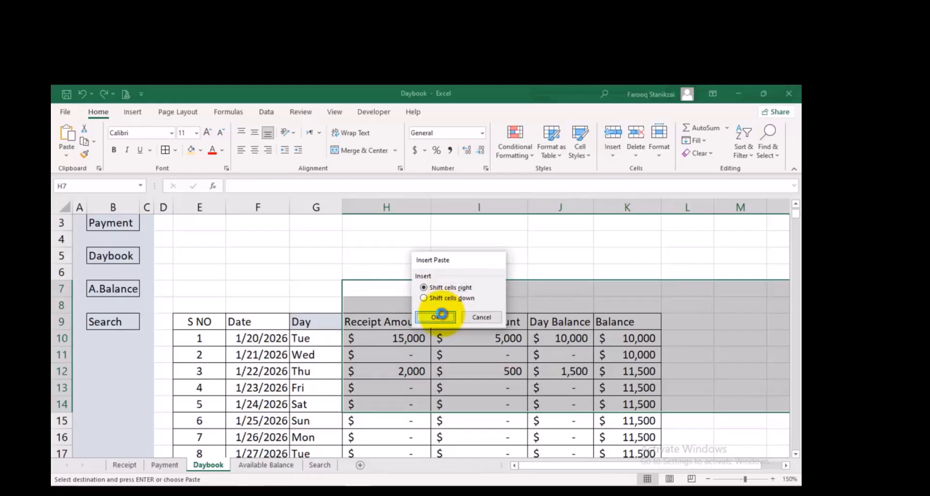
click(440, 316)
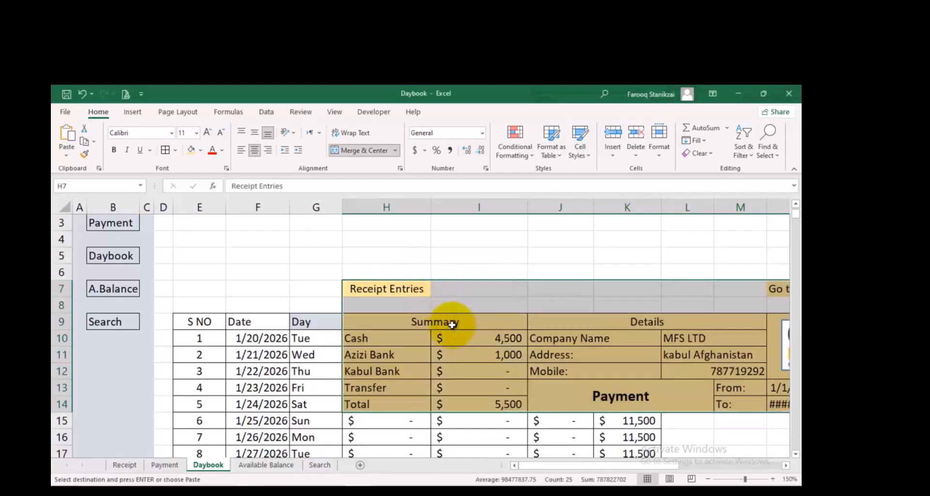
key(ctrl+z)
click(461, 257)
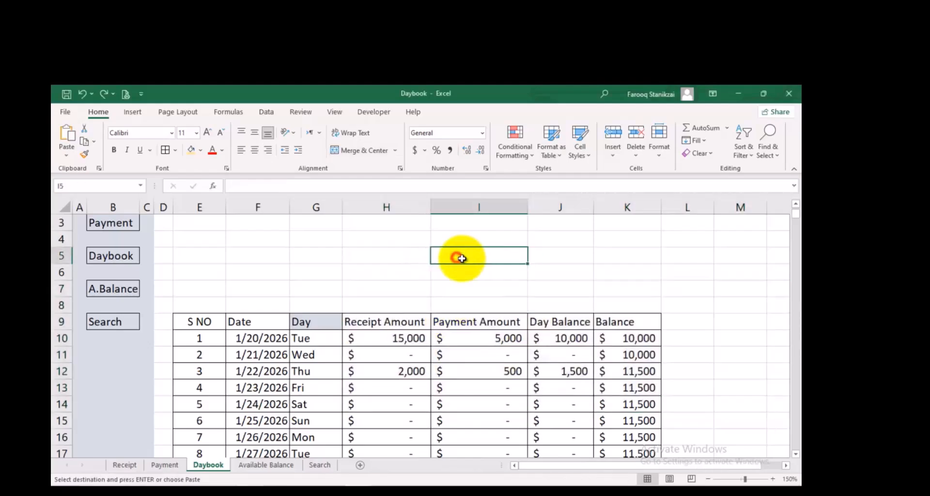
click(243, 287)
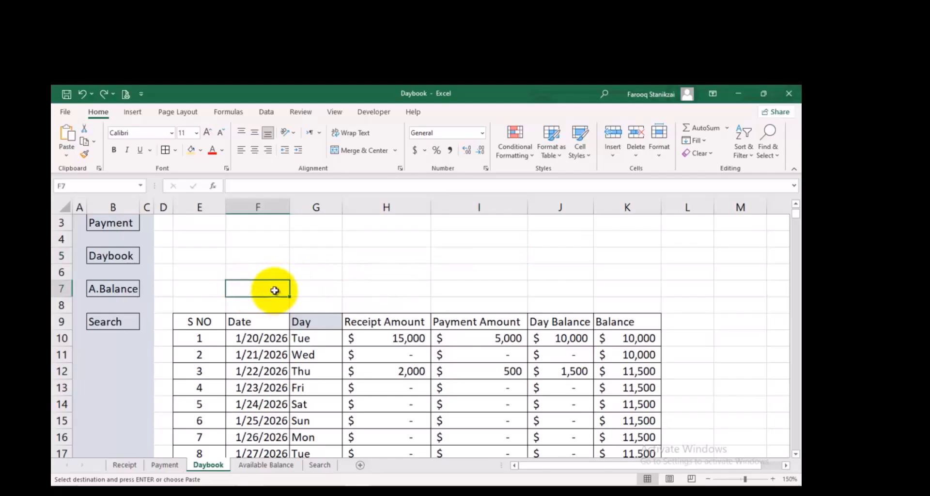
right_click(275, 291)
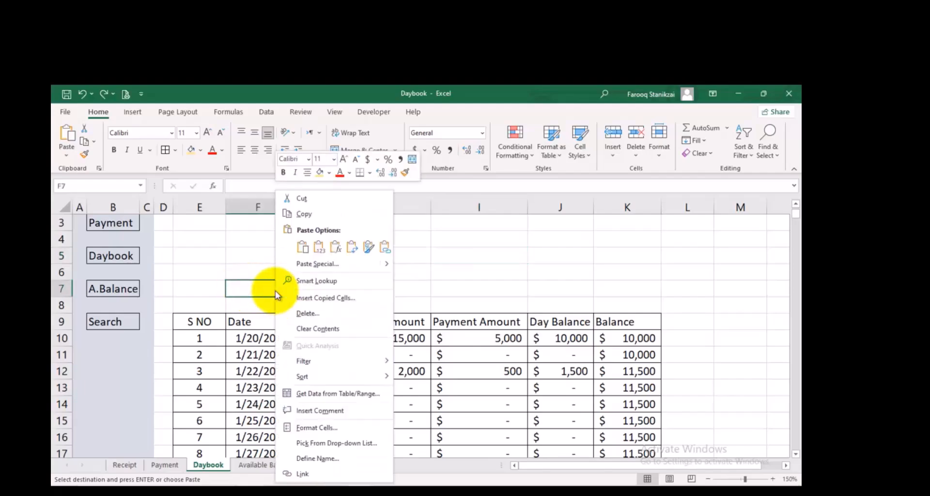
click(315, 296)
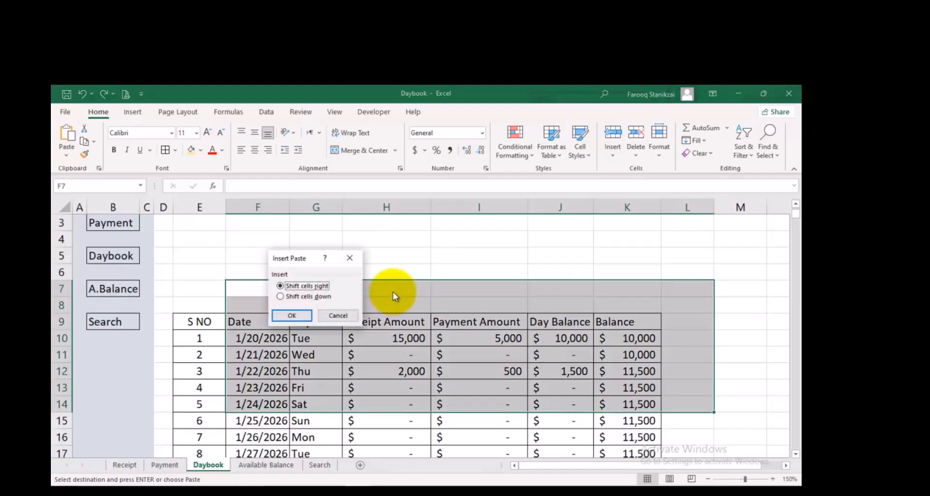
click(350, 260)
click(193, 269)
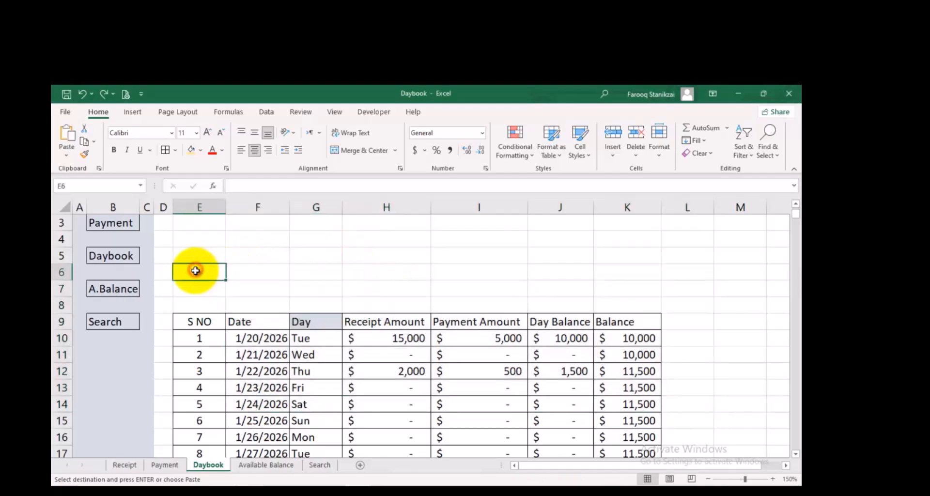
click(367, 267)
text(d)
key(BackSpace)
Insert two entire rows at rows 6 and 7 of the Daybook sheet, above the daily table
click(248, 275)
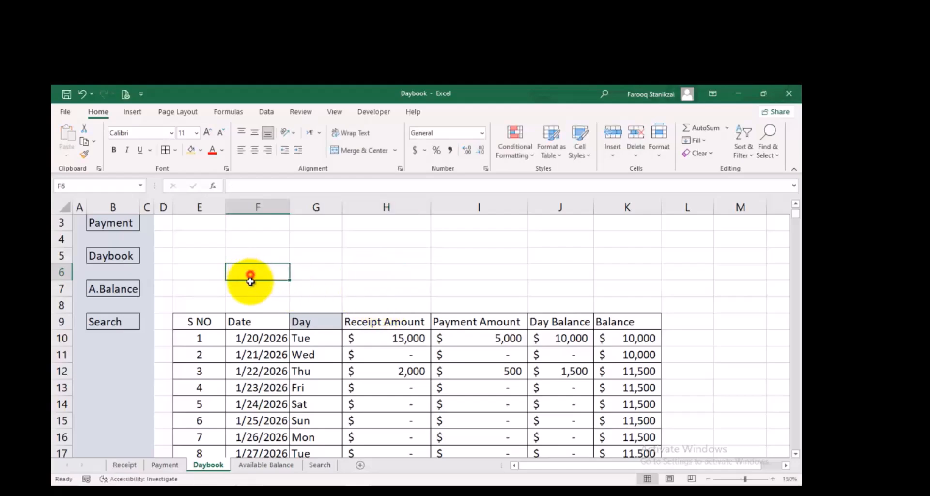
drag(251, 281, 256, 284)
right_click(257, 284)
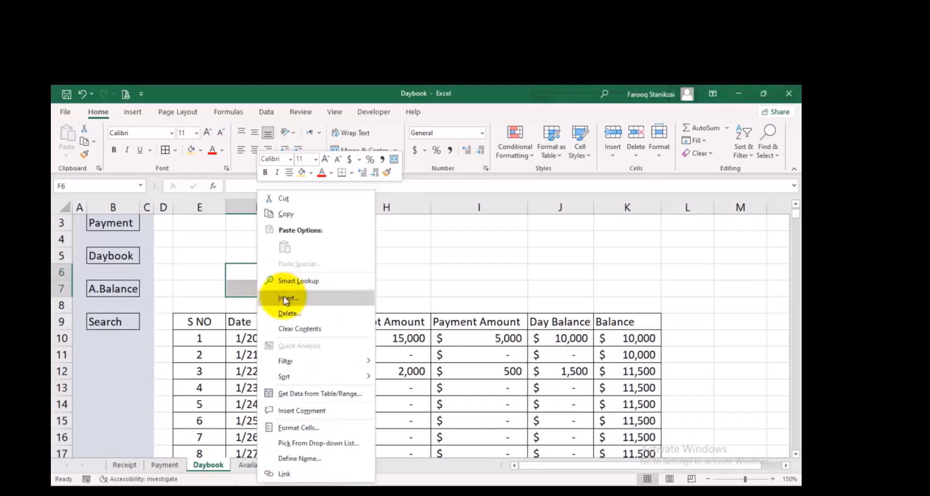
click(289, 299)
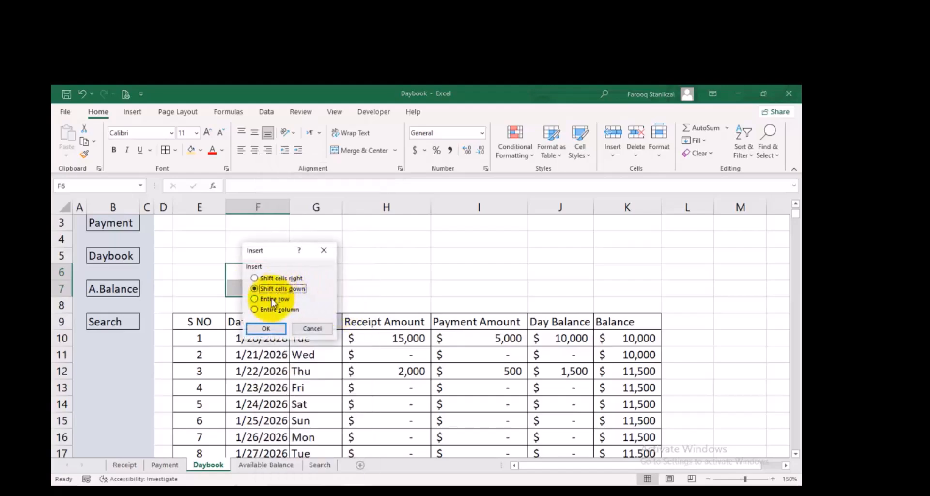
click(266, 329)
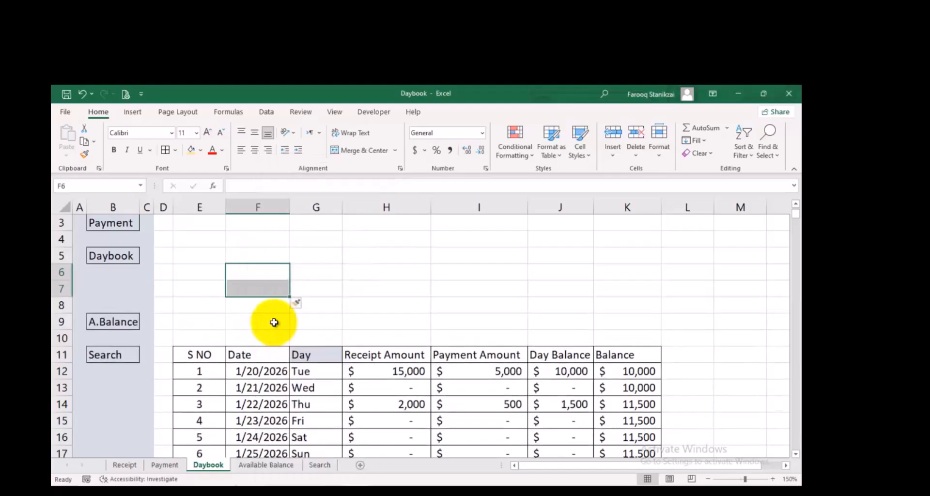
Copy the Payment sheet's header block E1:K8 and paste it into the Daybook sheet at E1
click(152, 467)
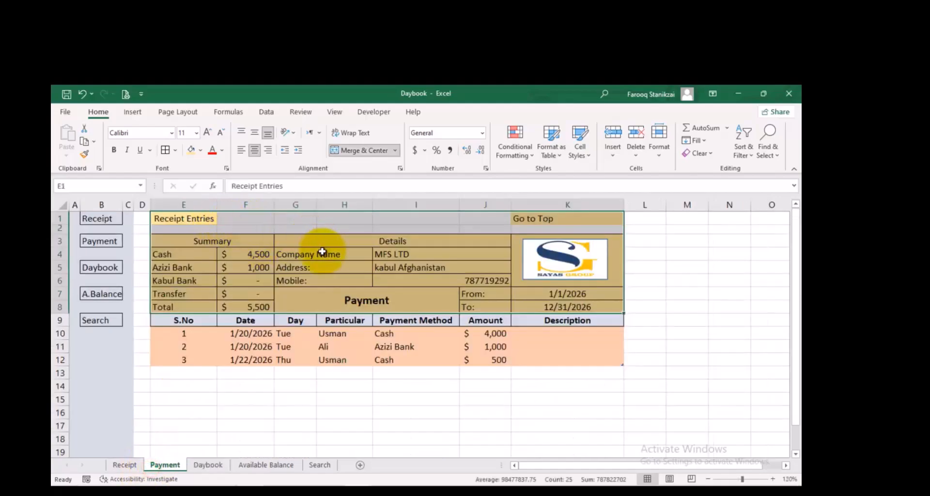
key(ctrl+c)
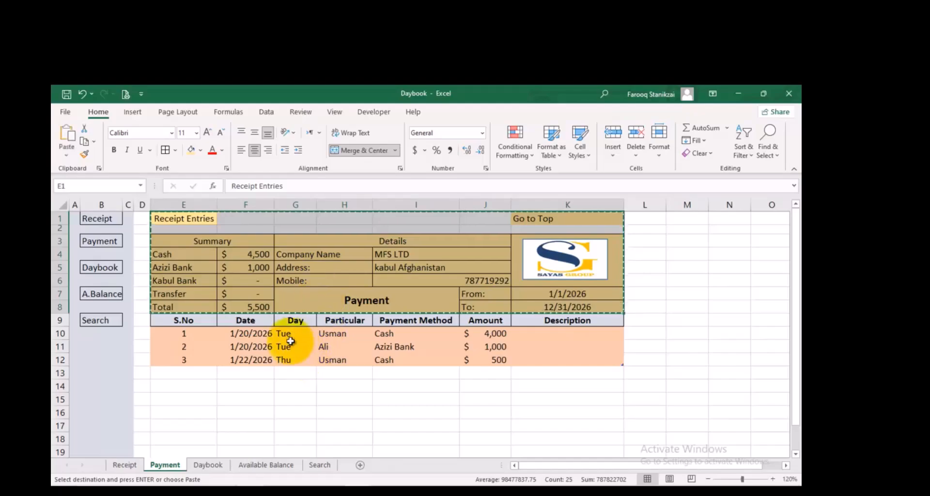
click(208, 466)
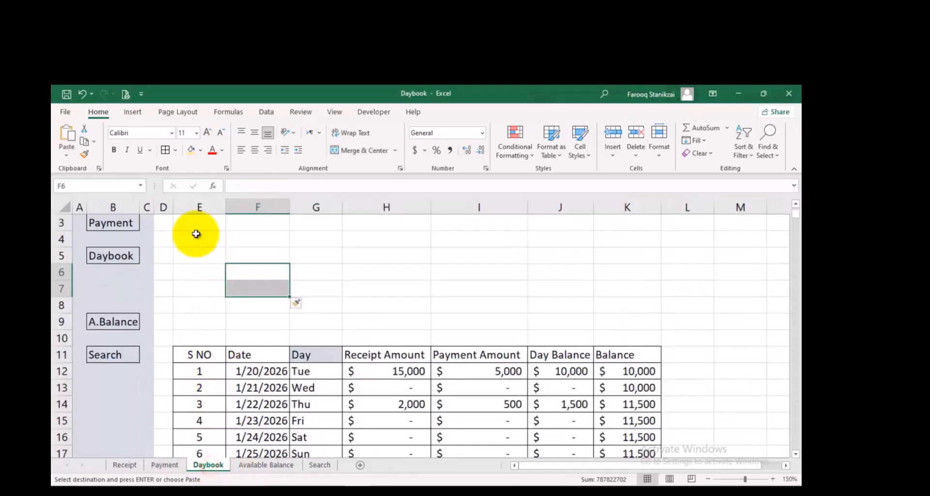
scroll(195, 219, up, 1)
scroll(238, 266, down, 1)
scroll(216, 226, up, 1)
scroll(221, 240, up, 1)
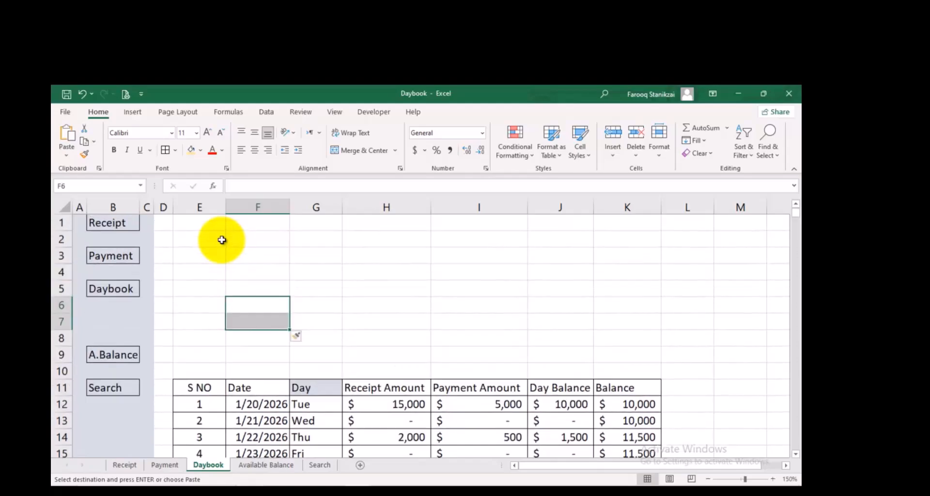
click(201, 224)
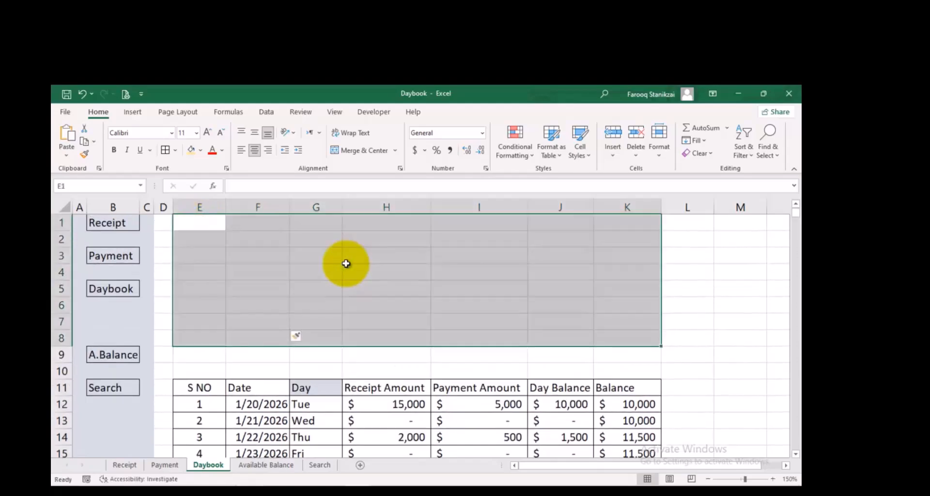
key(ctrl+v)
Delete the entire empty rows 9 and 10 between the pasted header block and the daily table
drag(261, 354, 267, 367)
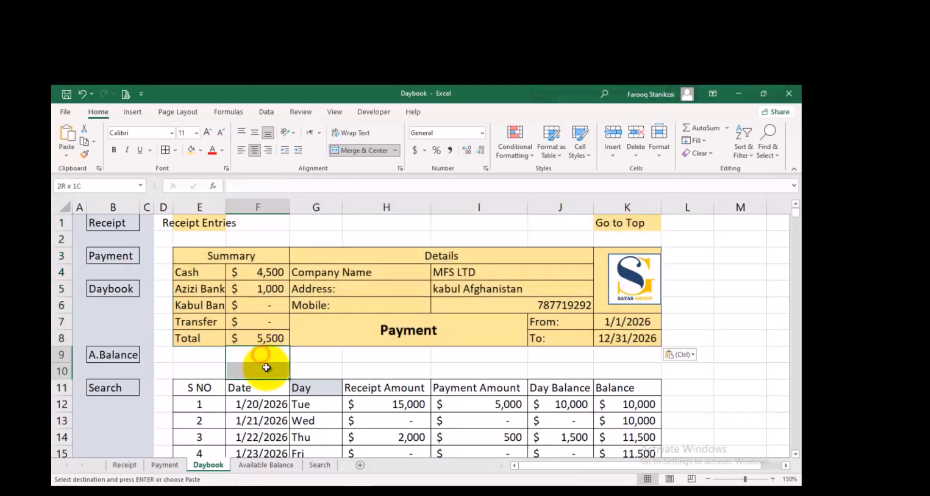
right_click(266, 362)
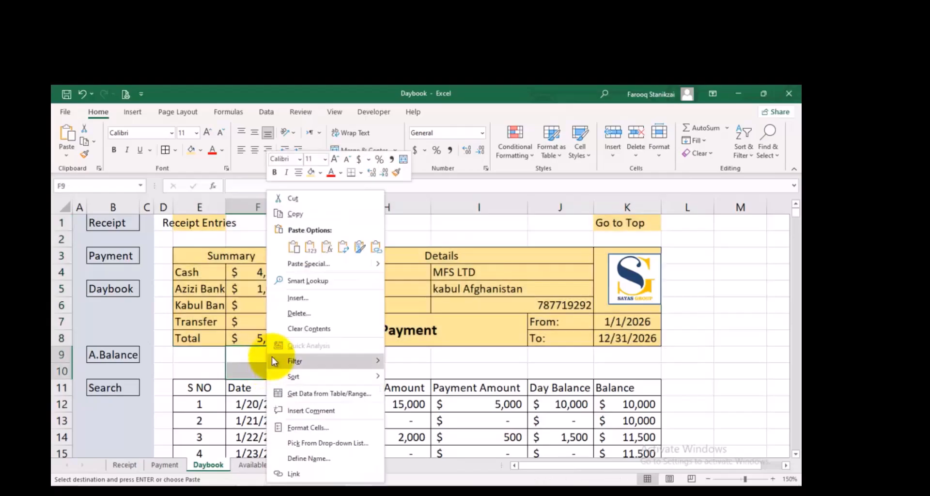
click(305, 309)
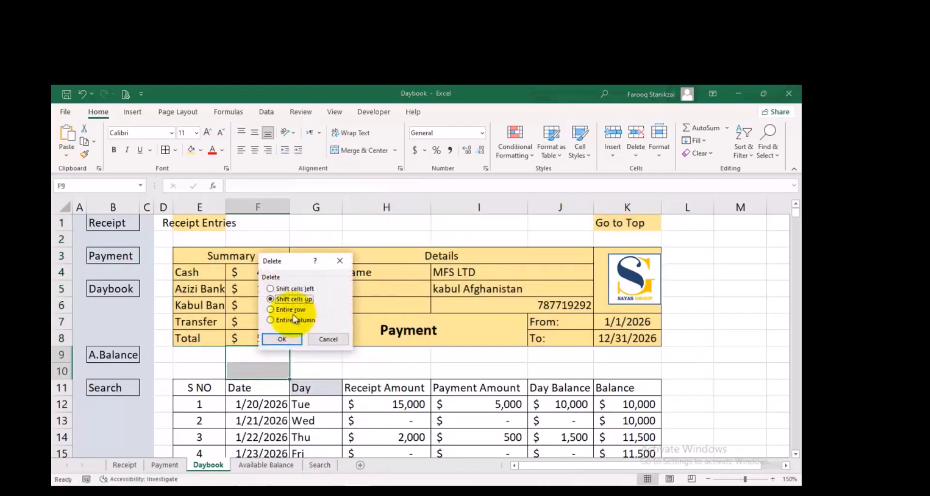
click(281, 310)
click(282, 339)
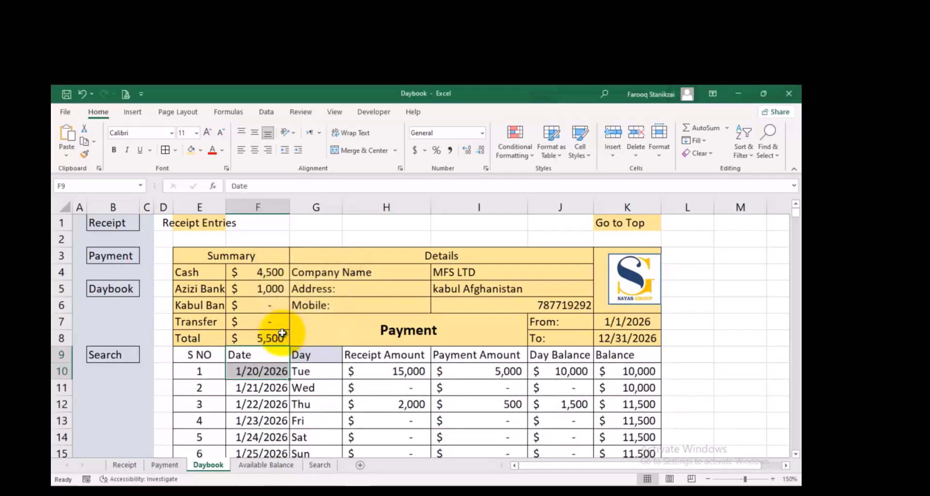
Replace the Payment title in the merged cell at G7 with Daybook
click(119, 334)
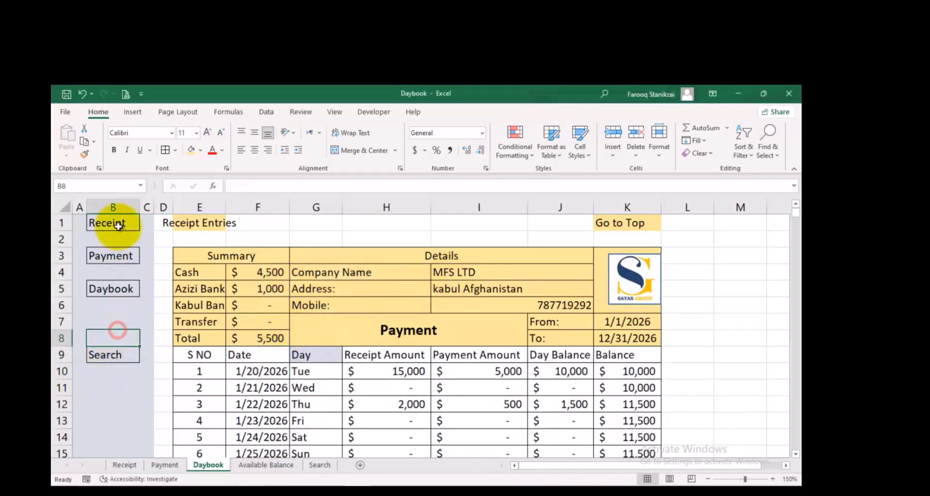
click(129, 305)
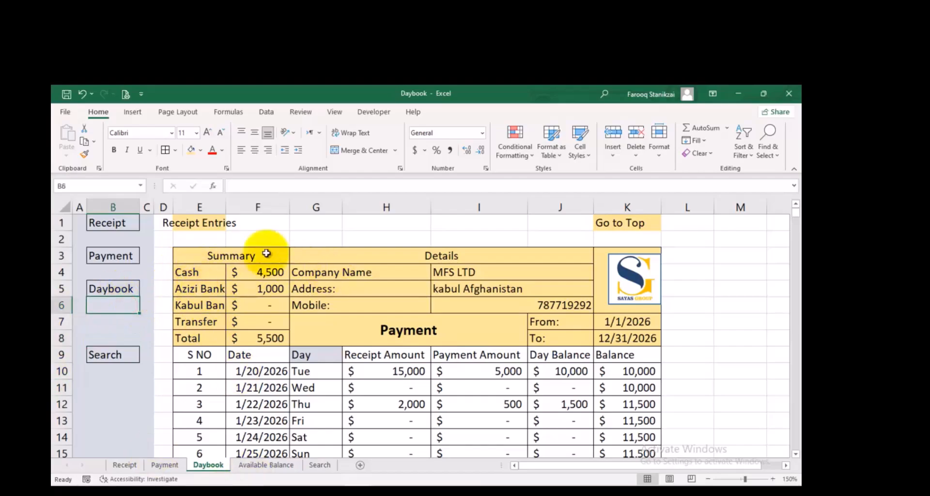
click(359, 324)
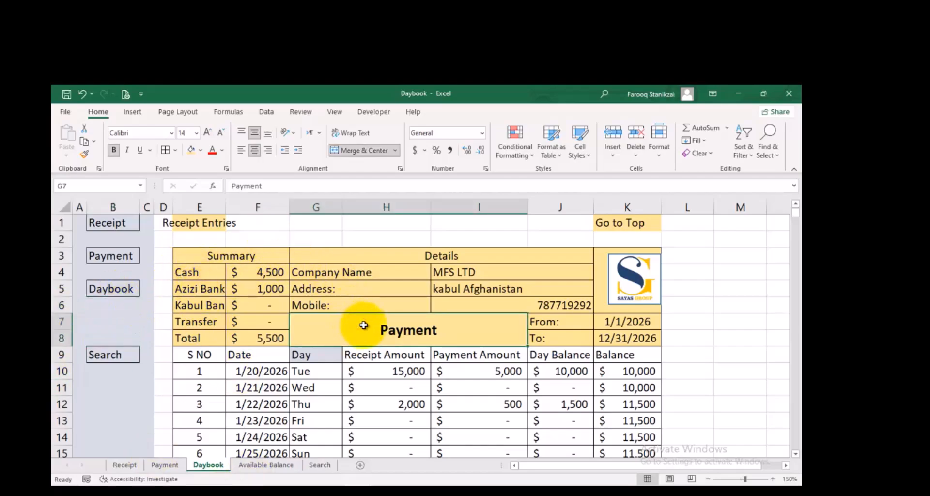
key(BackSpace)
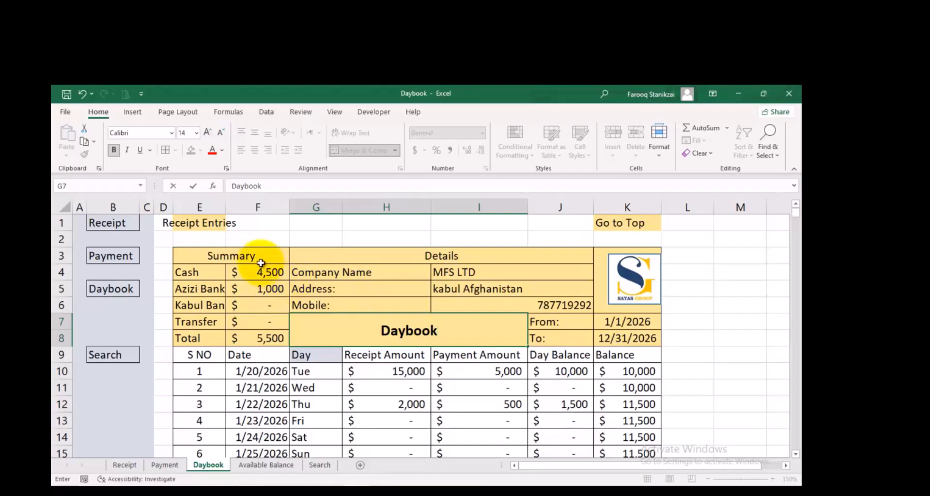
Clear the Summary heading, its payment method labels and amounts, and the Total row from E3:F8
drag(261, 273, 234, 321)
key(Delete)
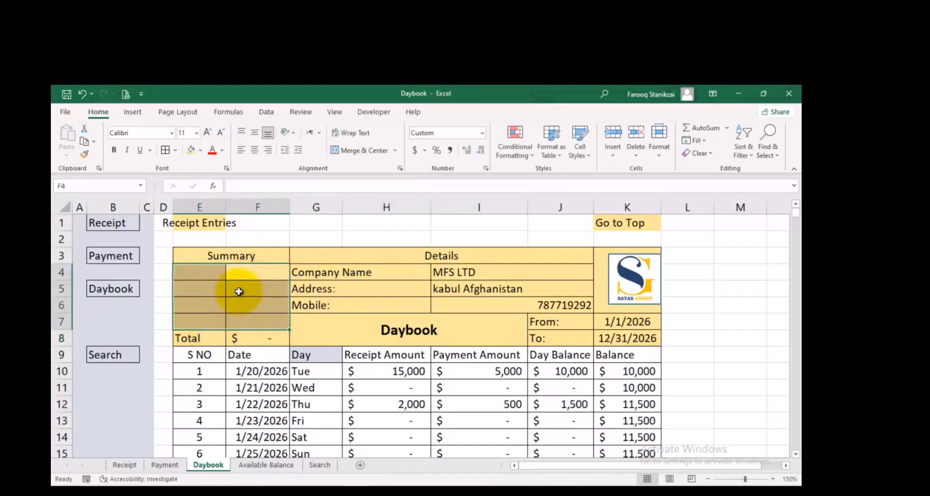
drag(245, 317, 202, 338)
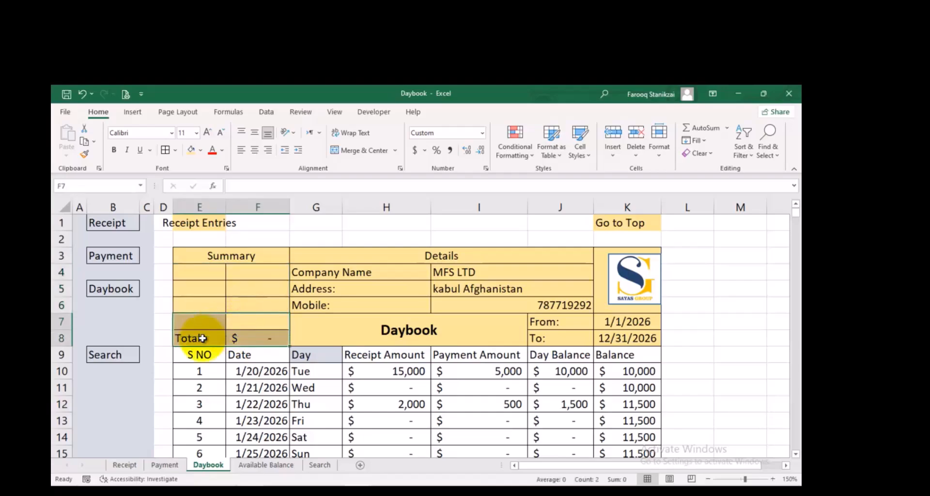
click(250, 254)
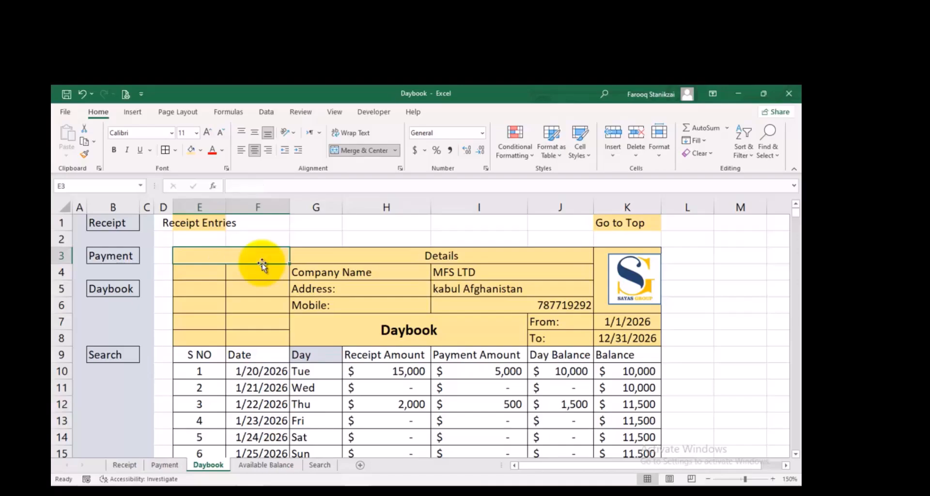
Merge and center G1:I2 above the Details block and enter the title Daybook
drag(315, 218, 491, 239)
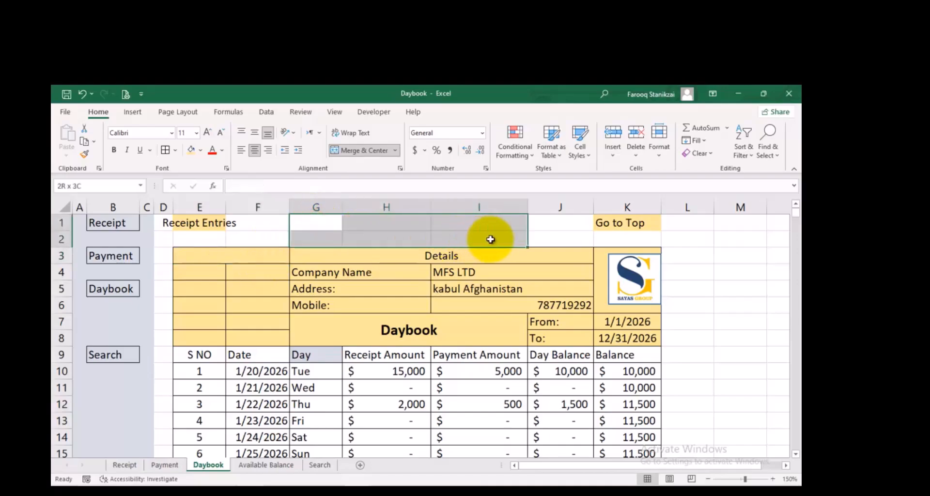
click(356, 150)
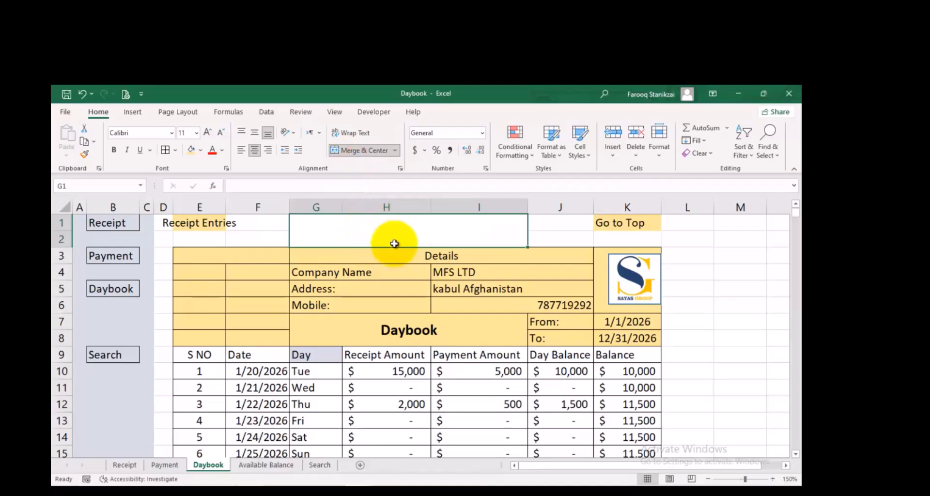
text(Daybook)
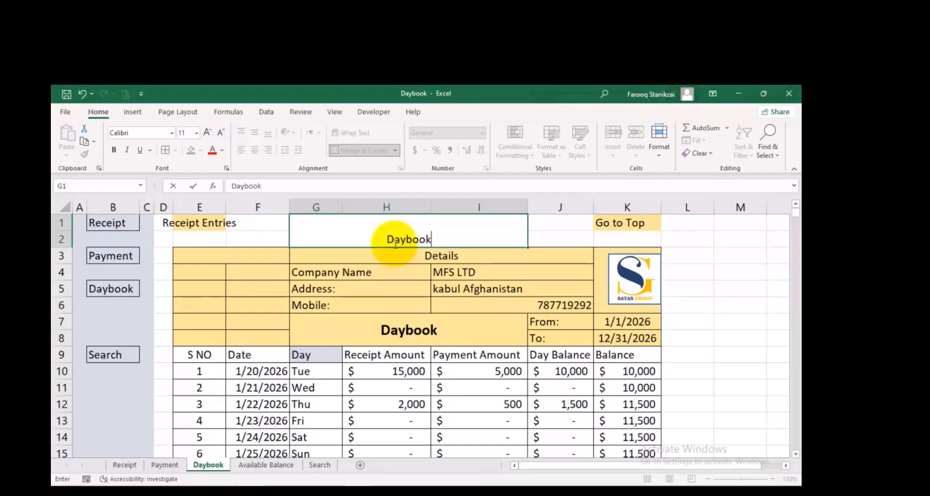
click(365, 308)
Middle-align the Daybook title in G1 vertically and fill its cell with the header block's light gold
click(394, 222)
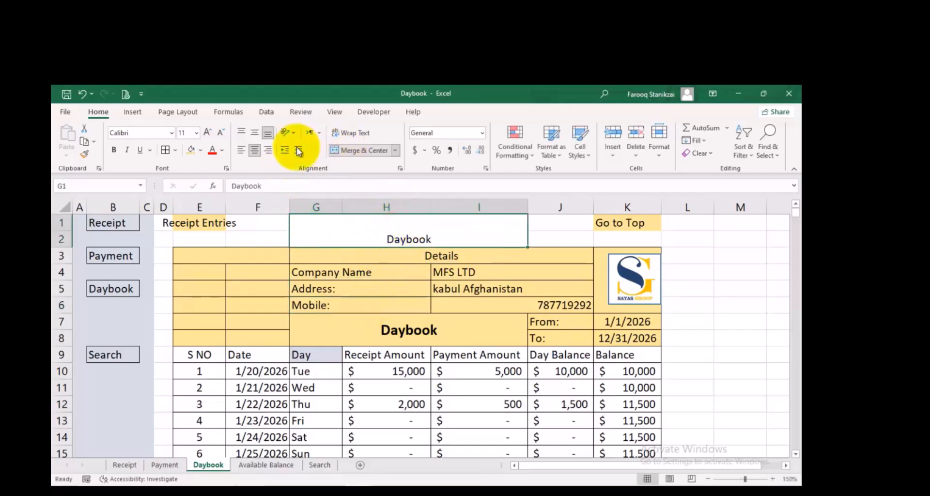
click(255, 135)
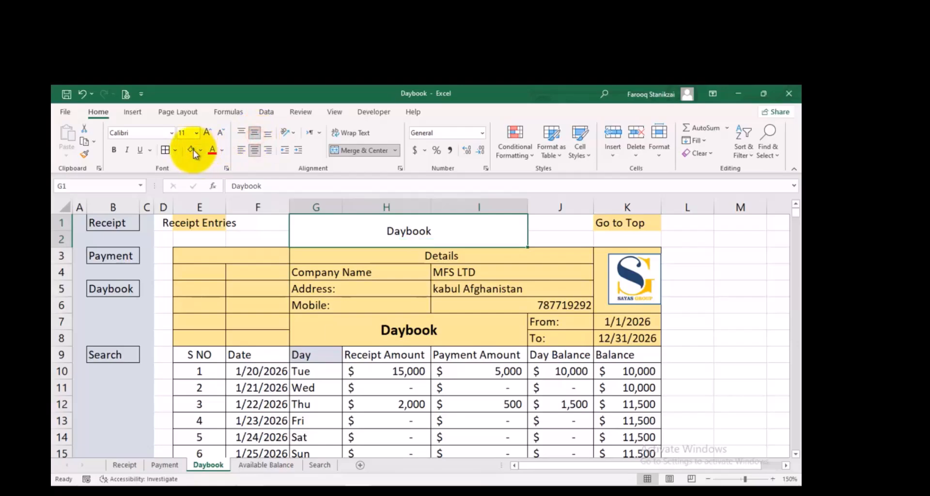
click(193, 152)
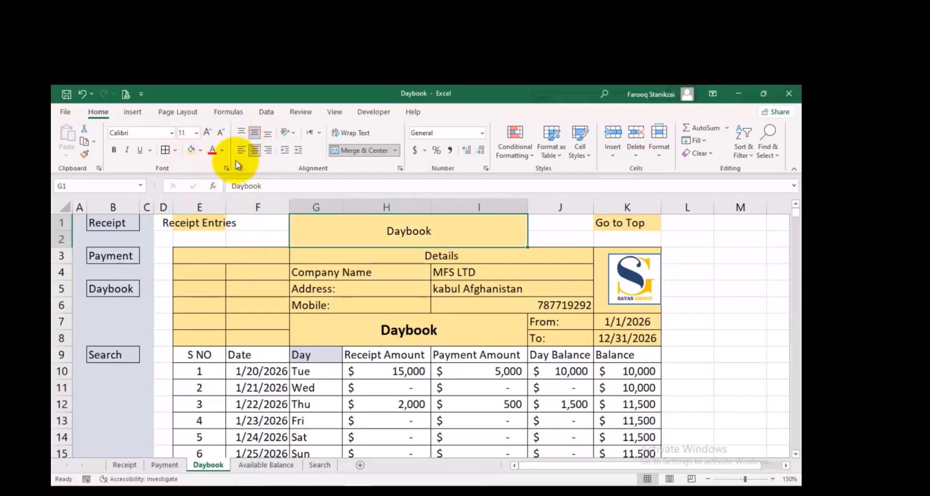
Clear the Go to Top and Receipt Entries cells, and merge and center E1:K2 around the Daybook title
click(607, 222)
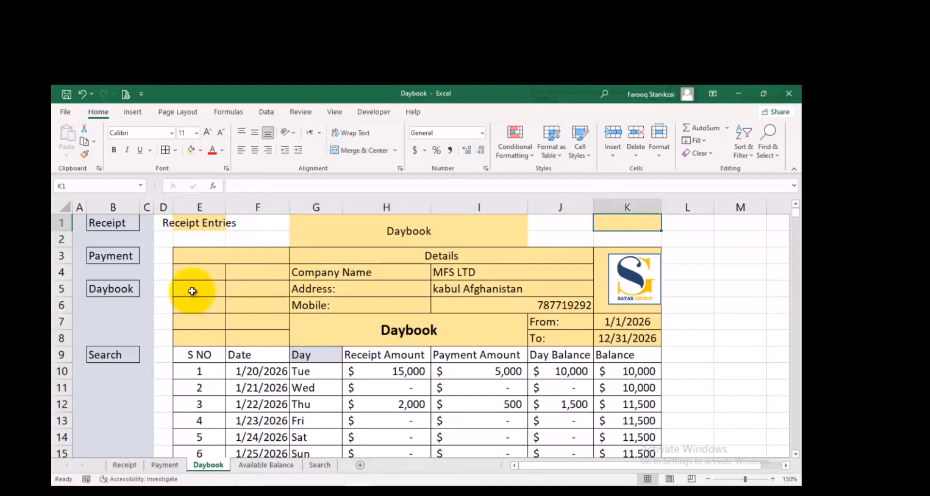
click(208, 223)
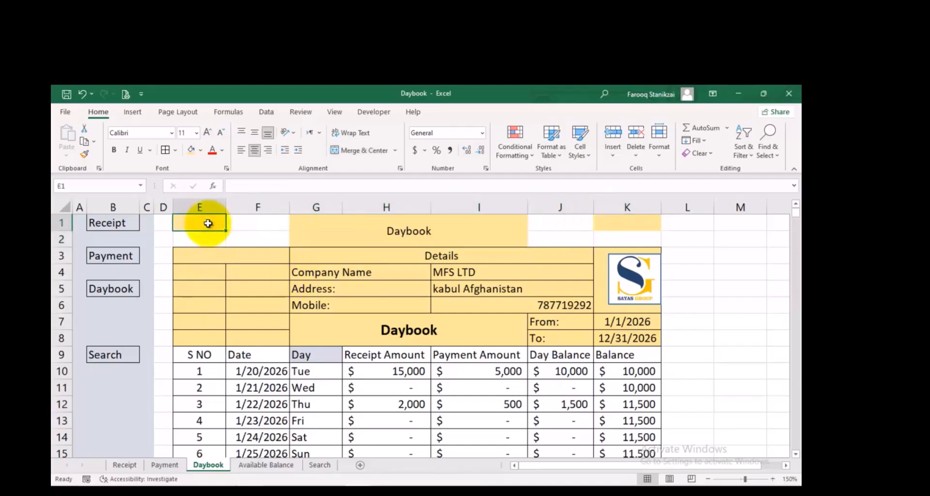
drag(630, 222, 178, 243)
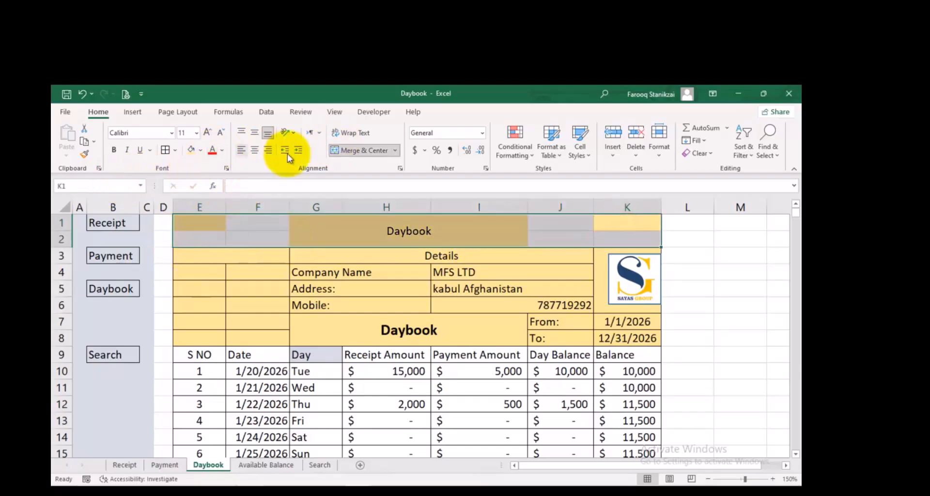
click(345, 152)
click(342, 148)
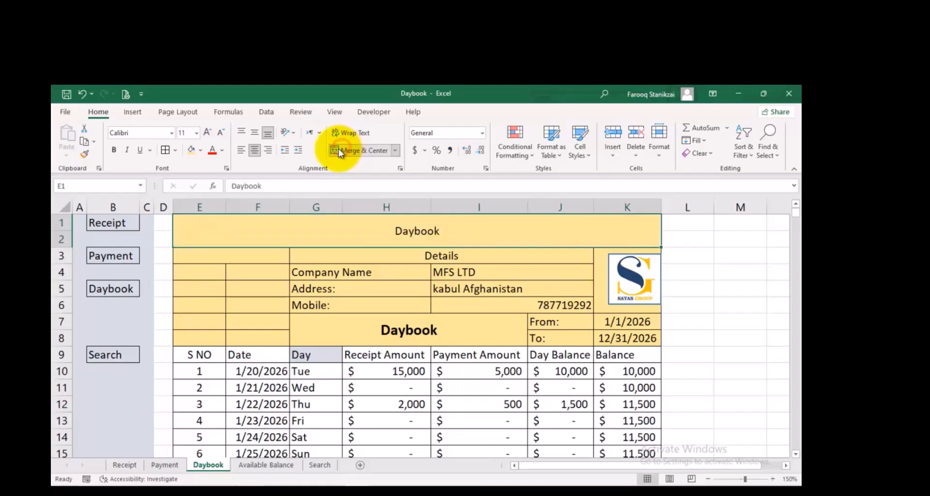
click(398, 289)
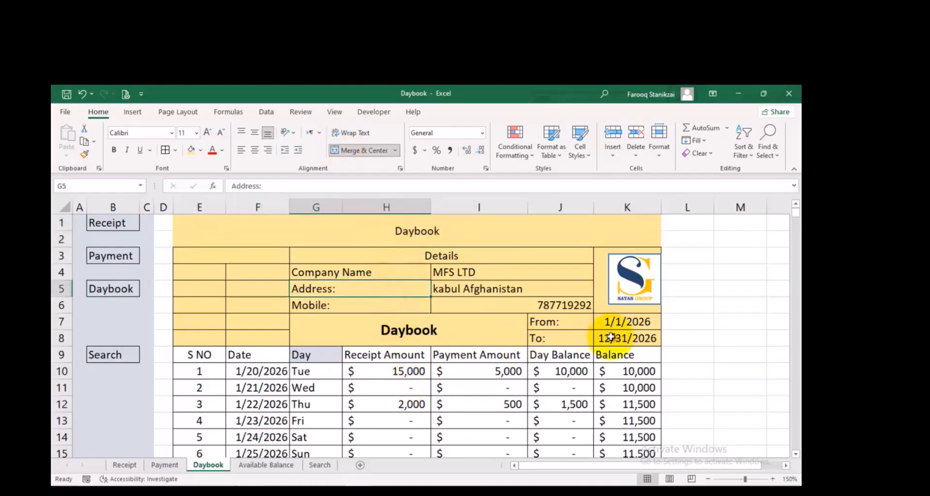
Fill the daily table's heading row E9:K9 with light blue
drag(628, 354, 187, 357)
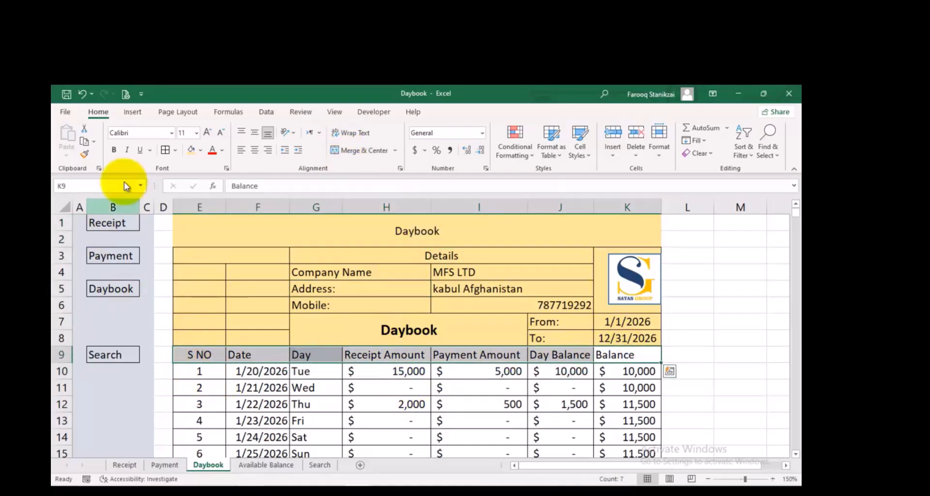
click(201, 151)
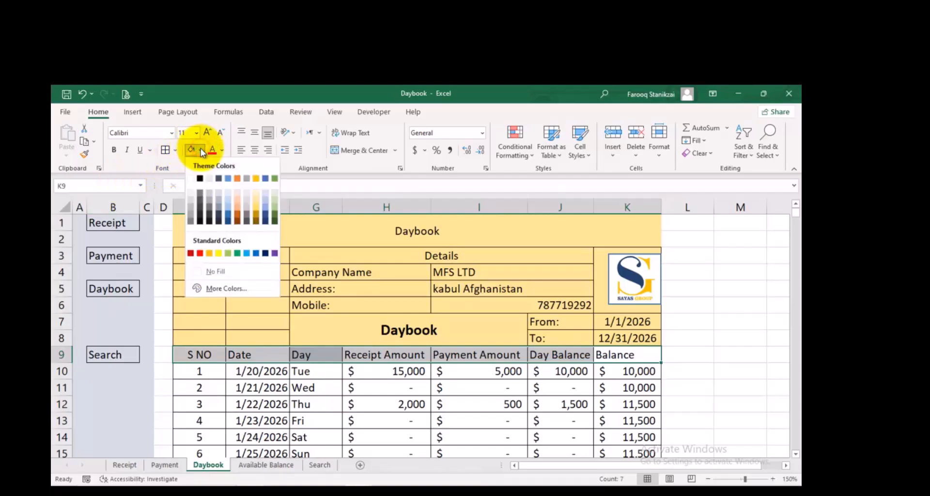
click(227, 200)
Fill the Daybook sheet's header block E1:K8 with light green
click(599, 225)
drag(600, 225, 268, 336)
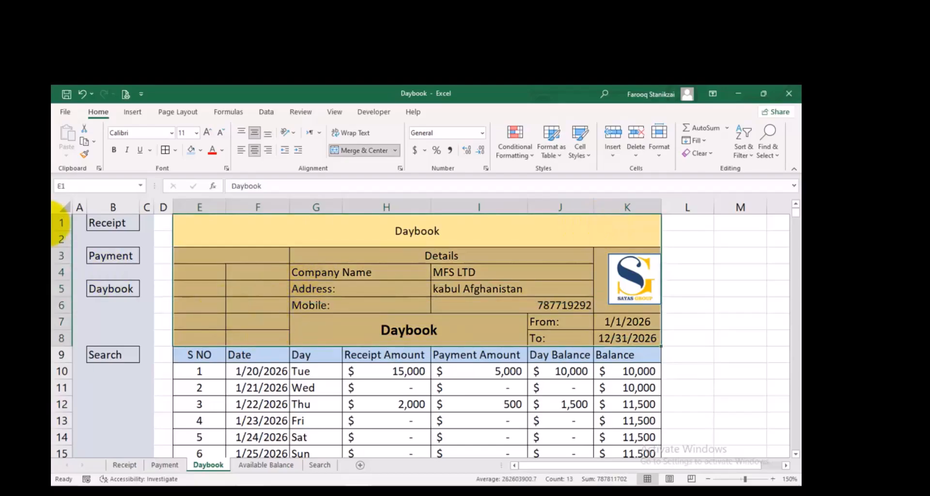
click(200, 152)
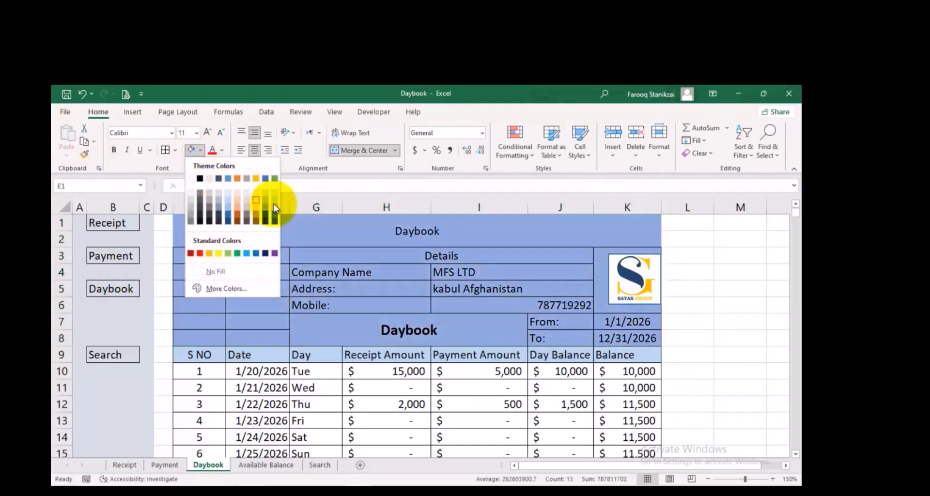
click(275, 196)
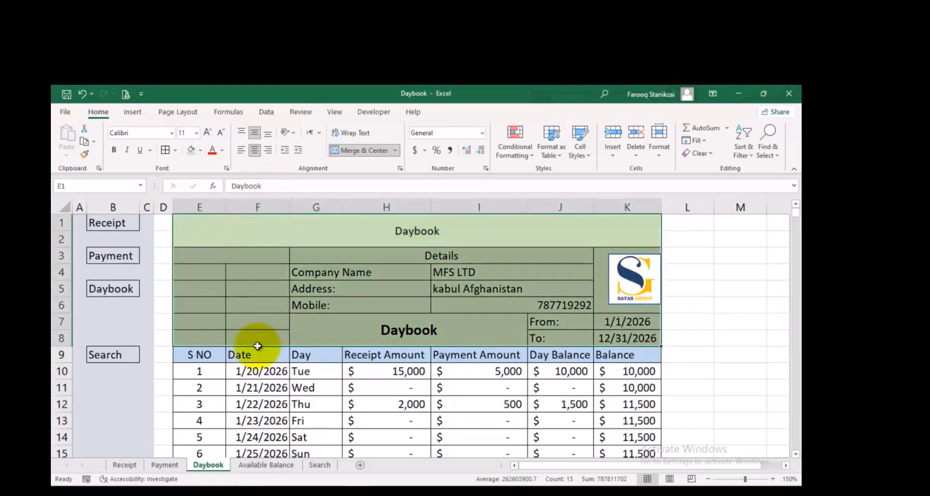
Fill the Receipt sheet's header block E1:K8 with standard yellow, including the blank cells in rows 1 and 2
click(165, 465)
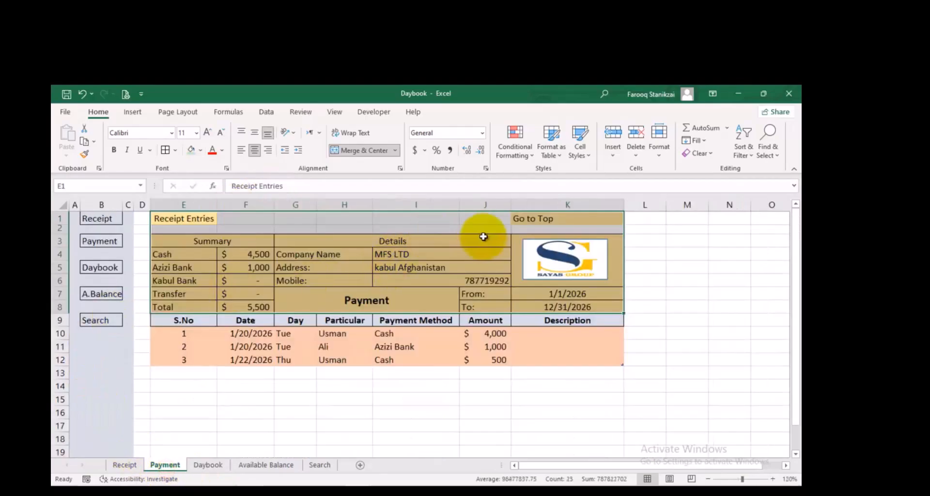
click(390, 280)
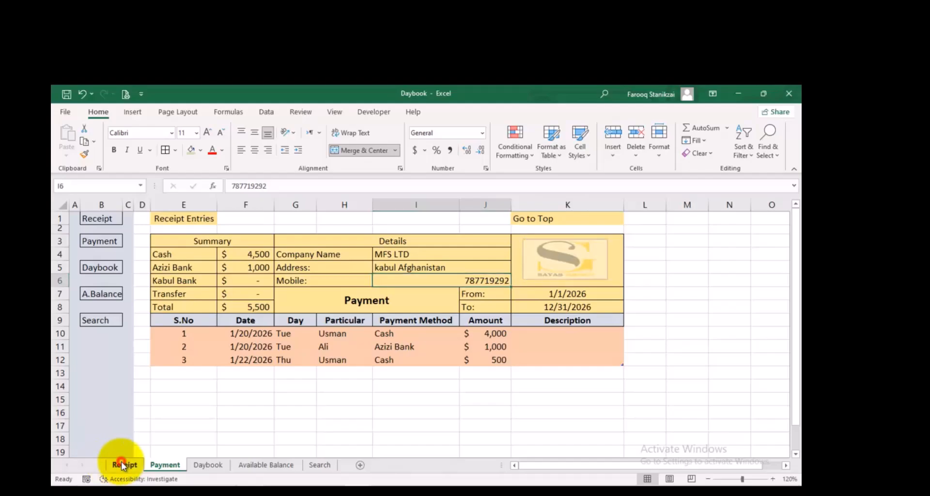
click(110, 465)
click(553, 217)
mouse_move(553, 217)
mouse_down()
mouse_move(196, 278)
mouse_move(199, 310)
mouse_up()
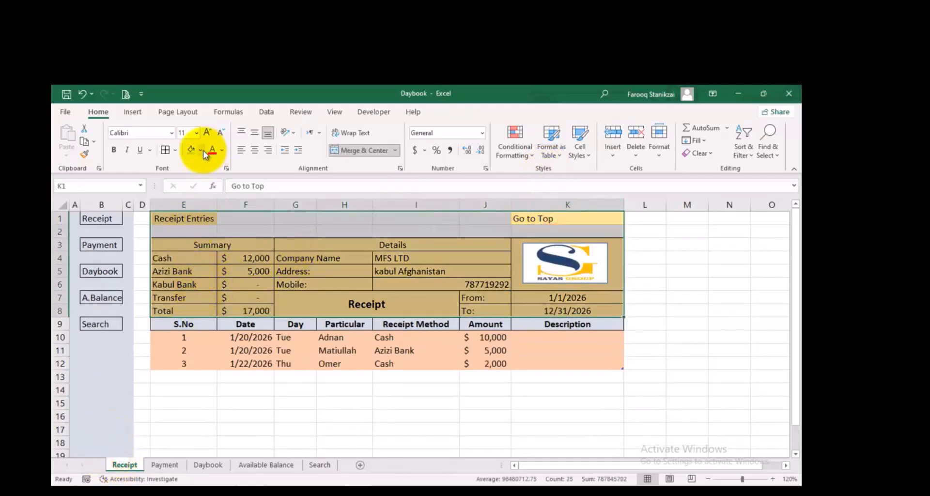
click(202, 152)
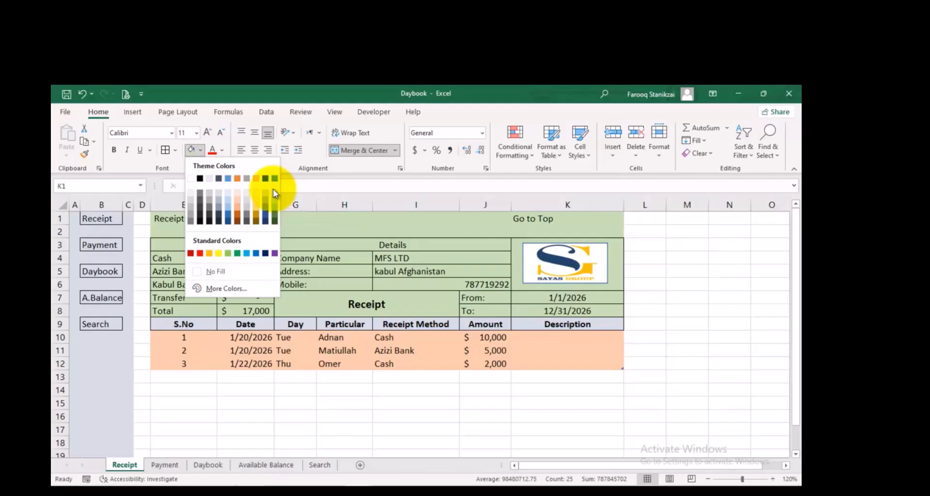
click(218, 253)
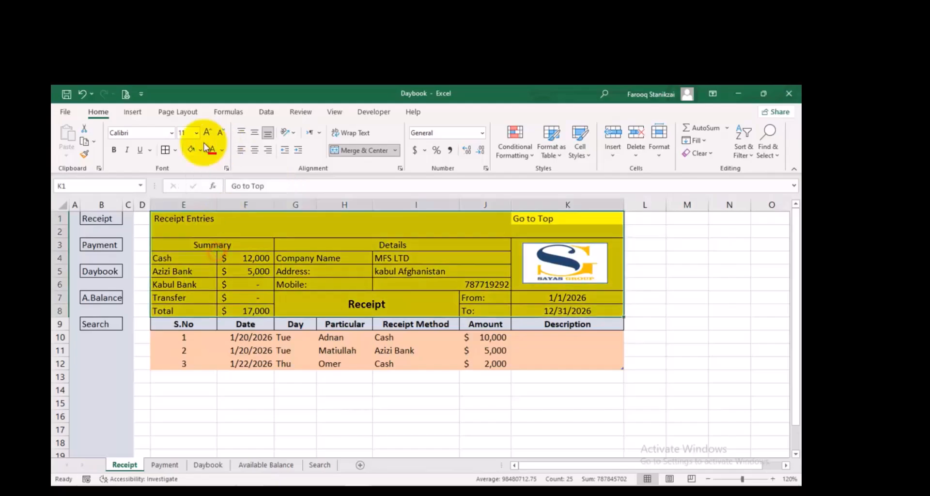
click(423, 363)
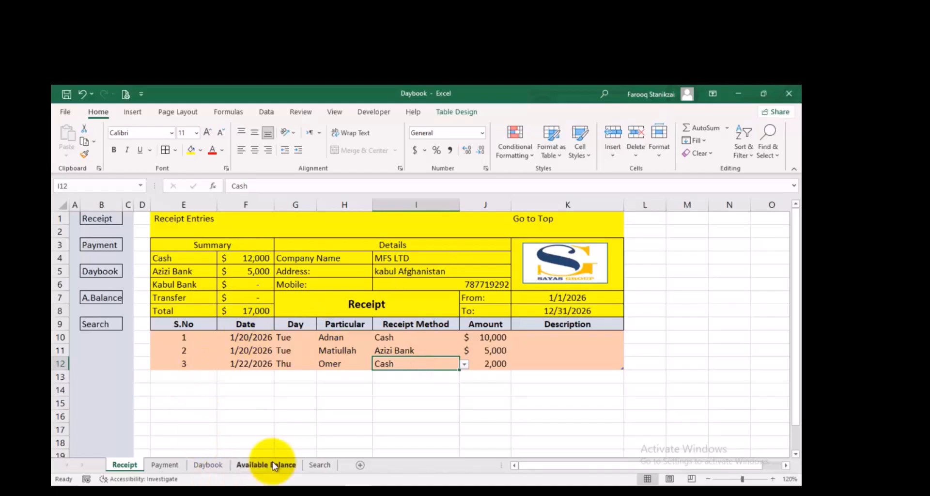
Open the Available Balance sheet and set its zoom to 130%
click(243, 465)
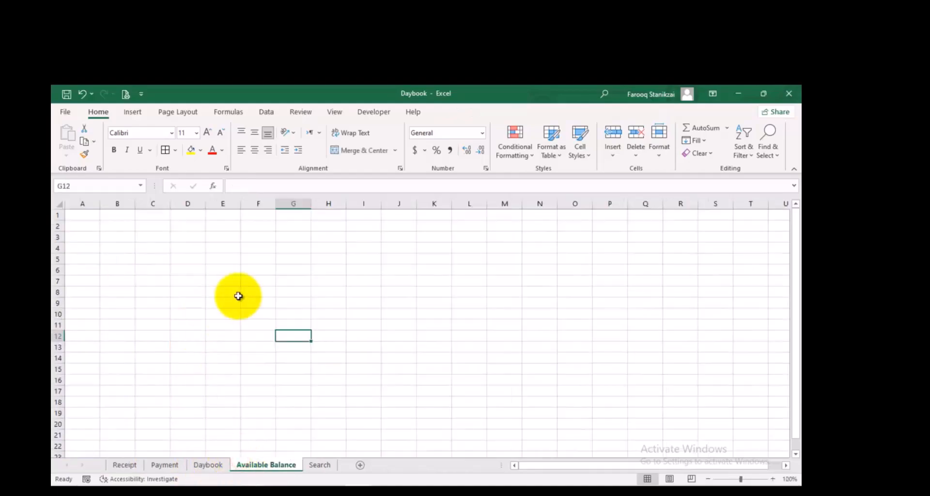
click(773, 479)
click(773, 479)
click(773, 479)
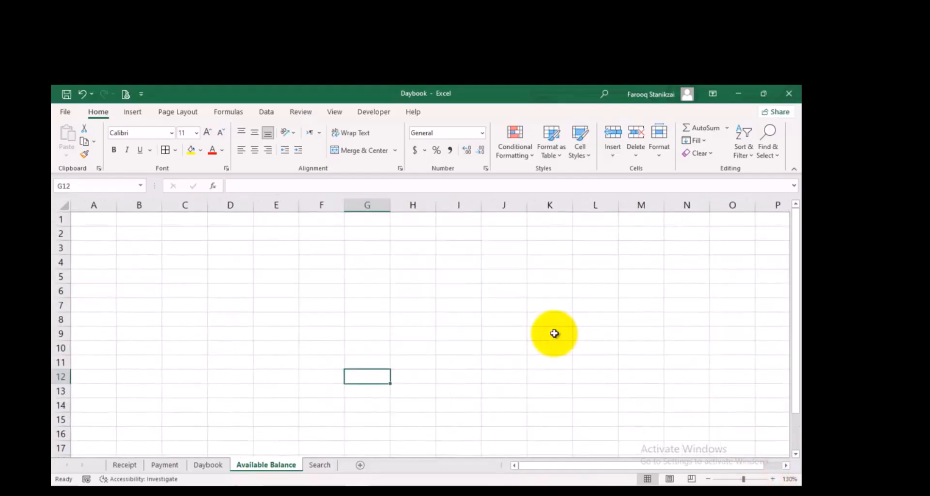
click(202, 466)
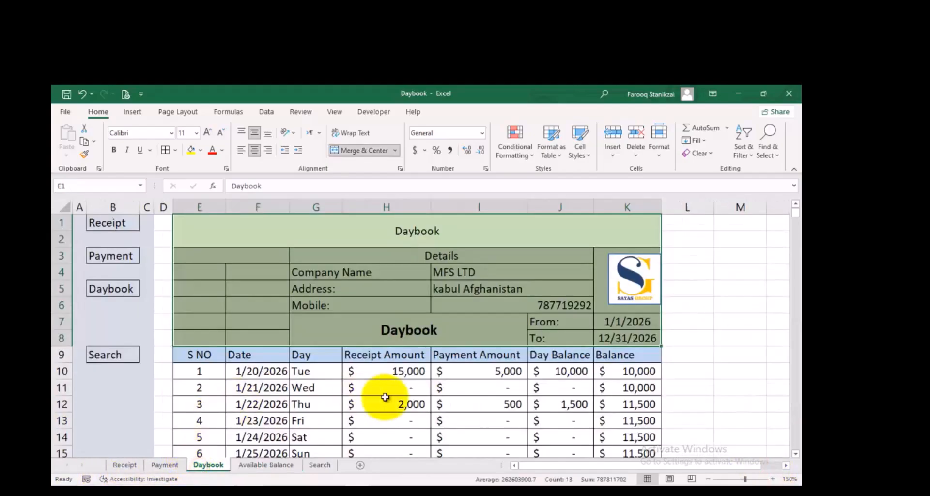
click(613, 404)
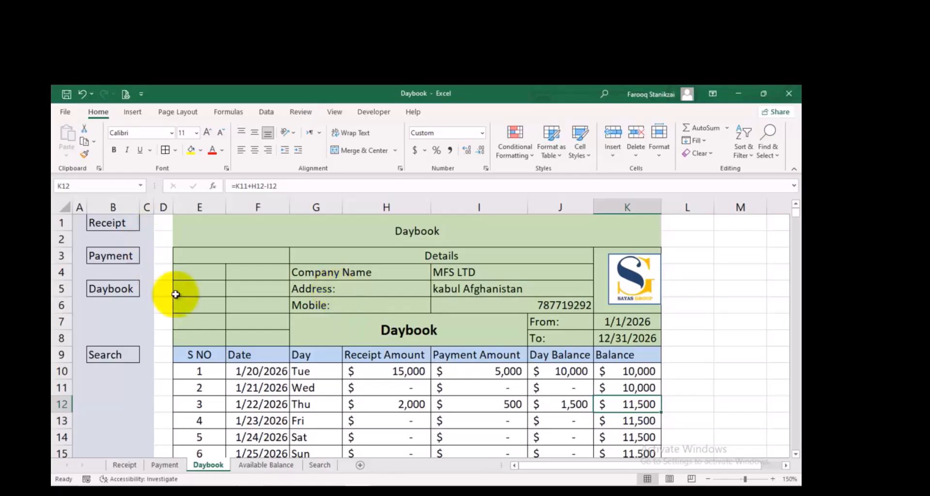
click(277, 465)
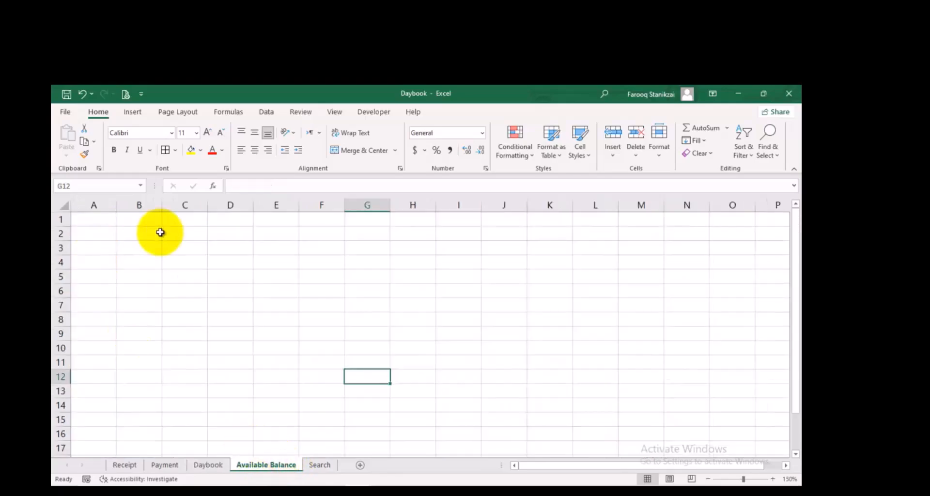
Copy the navigation columns A:C from the Receipt sheet into columns A:C of the Available Balance sheet
click(133, 464)
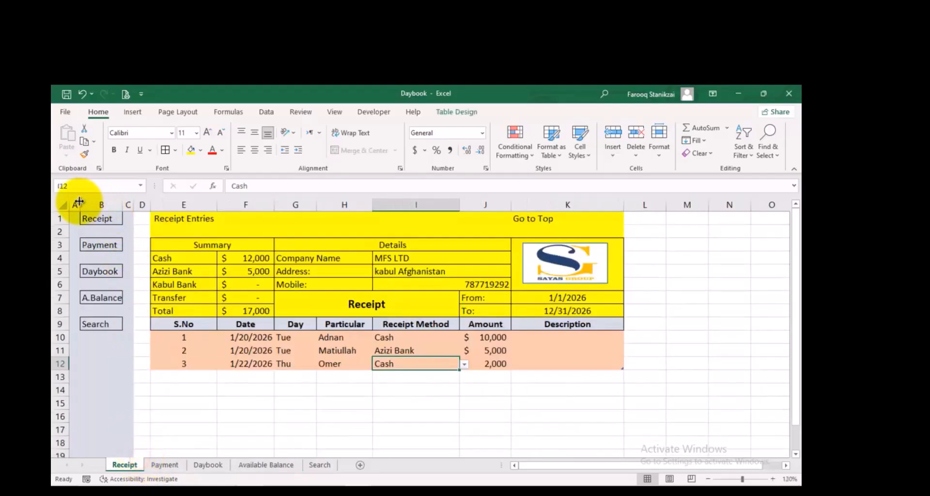
drag(77, 205, 127, 205)
key(ctrl+c)
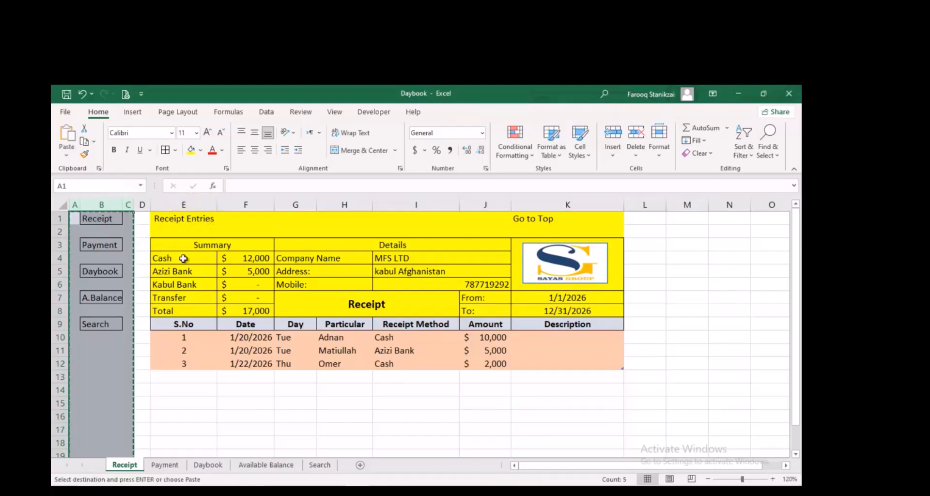
click(266, 464)
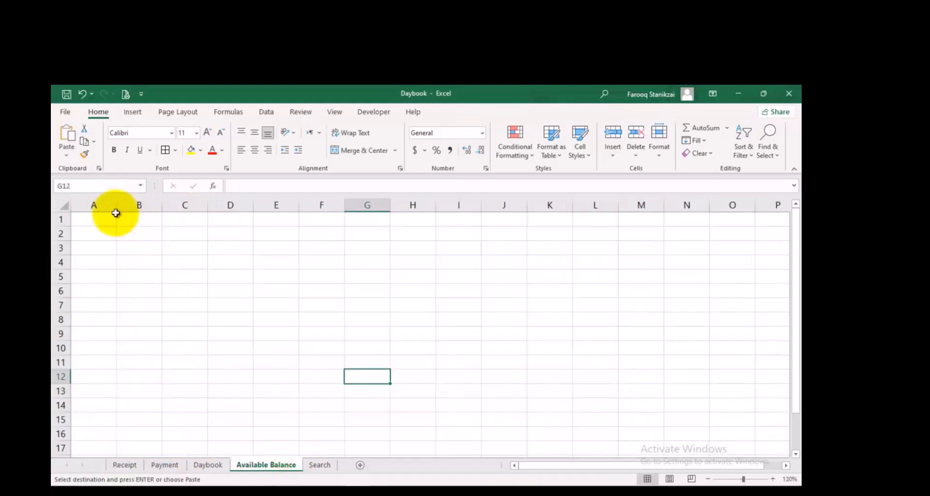
drag(101, 205, 171, 207)
key(ctrl+v)
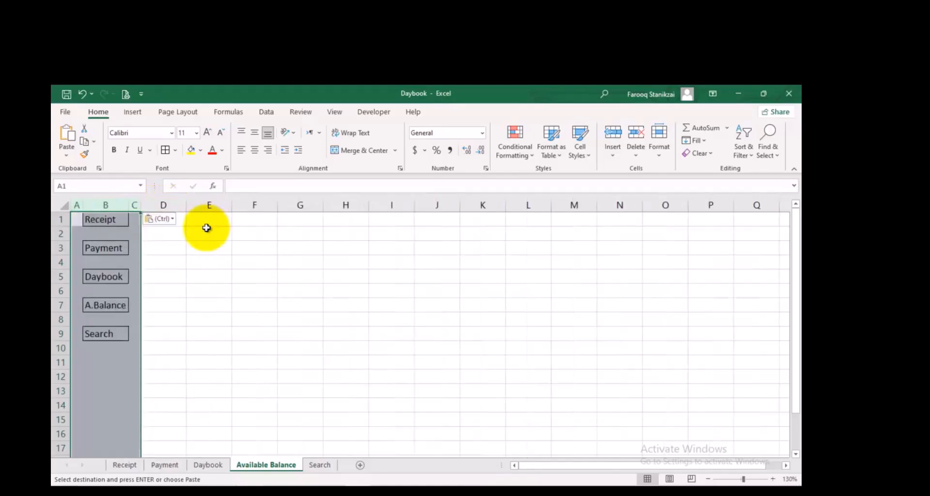
click(259, 306)
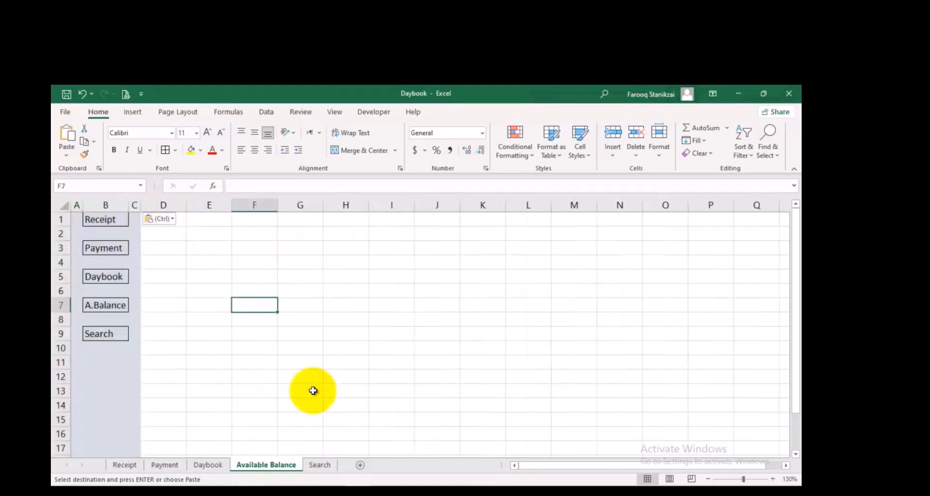
Copy the Receipt summary labels E4:E7, Cash to Transfer, into E3 of Available Balance and widen columns E and F
click(125, 465)
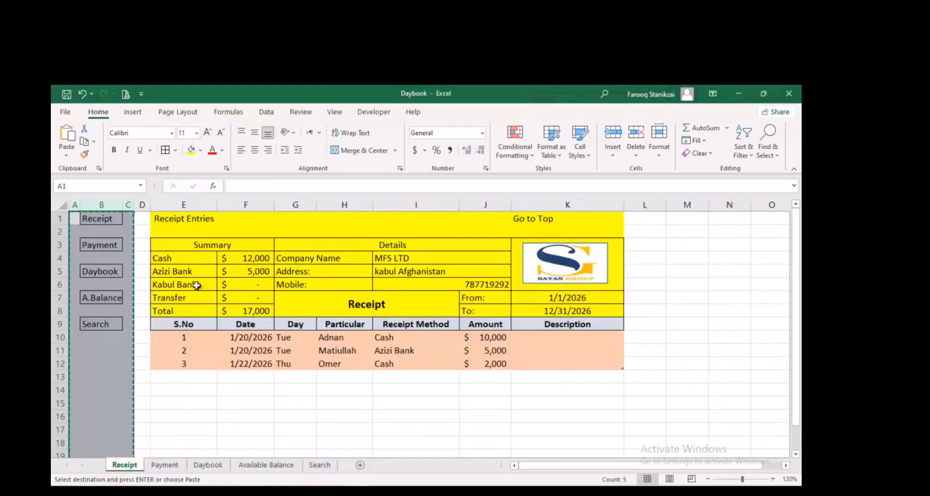
drag(187, 263, 186, 296)
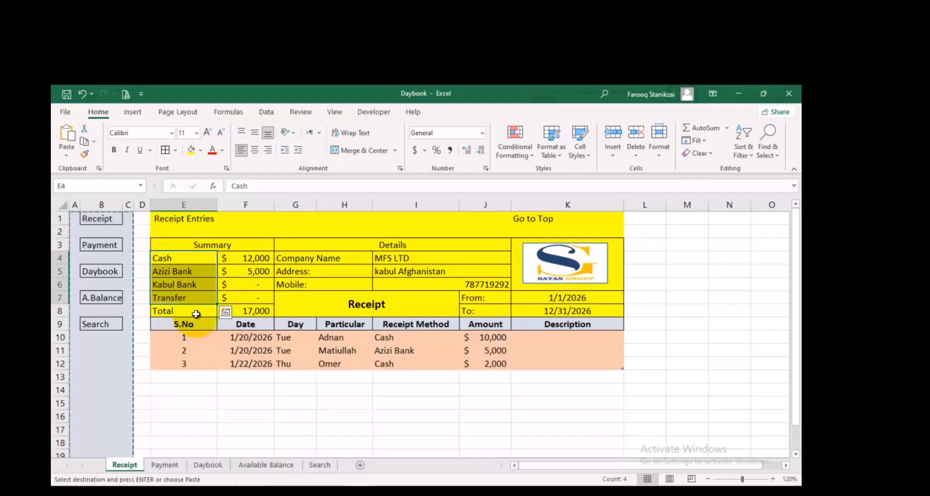
key(ctrl+c)
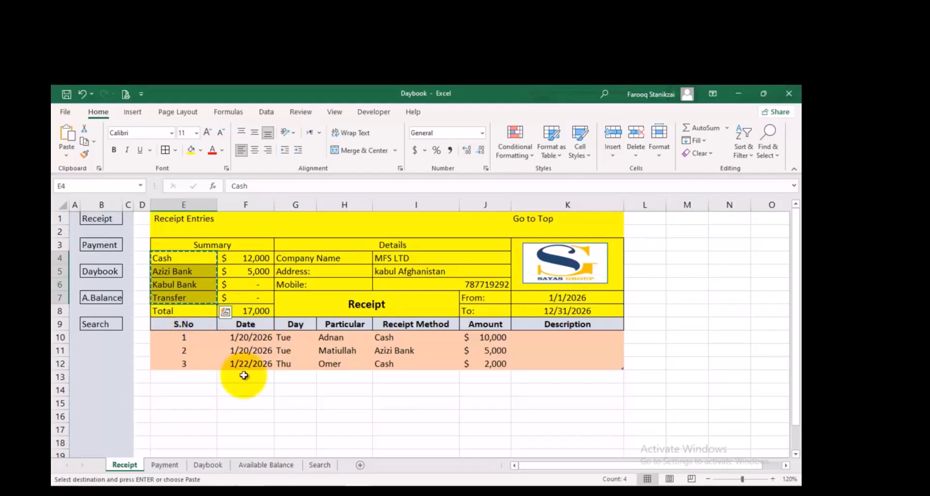
click(248, 466)
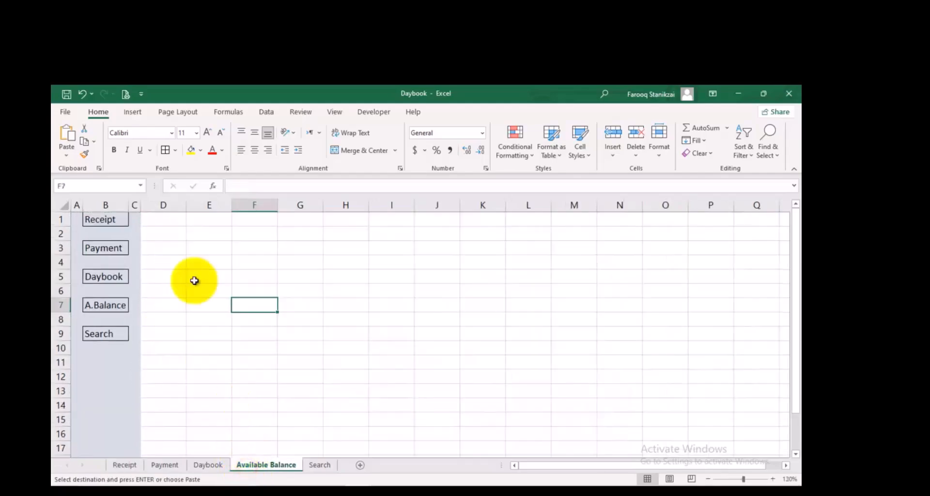
click(197, 247)
key(ctrl+v)
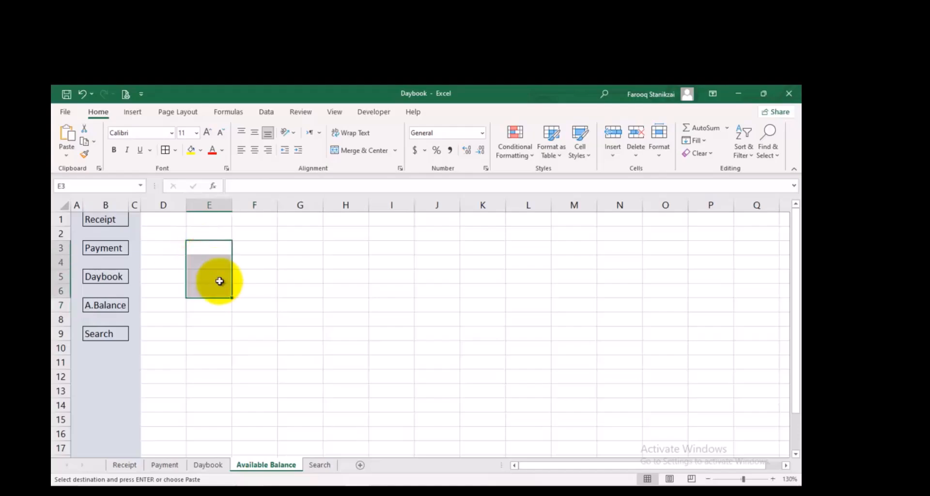
drag(232, 205, 327, 208)
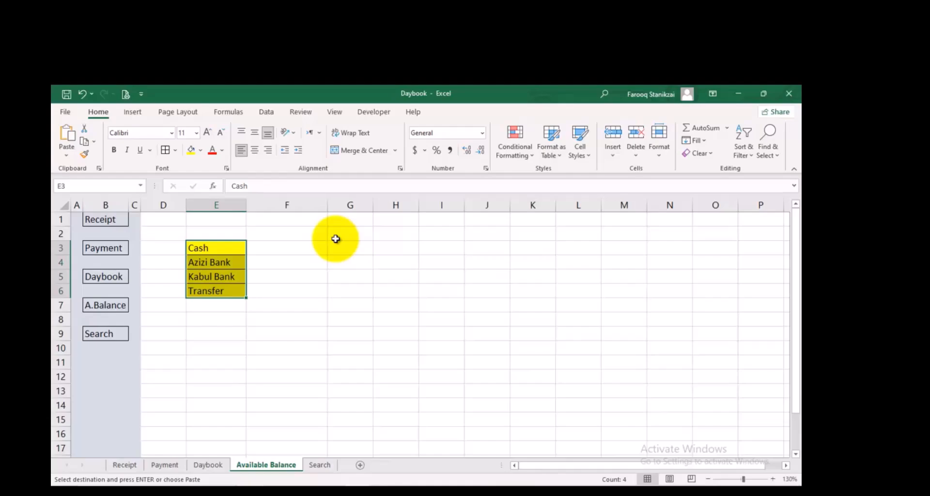
Start a formula in F3 of Available Balance with SUMIF, totalling Table1[Amount] where Table1[Receipt Method] matches E3
click(293, 246)
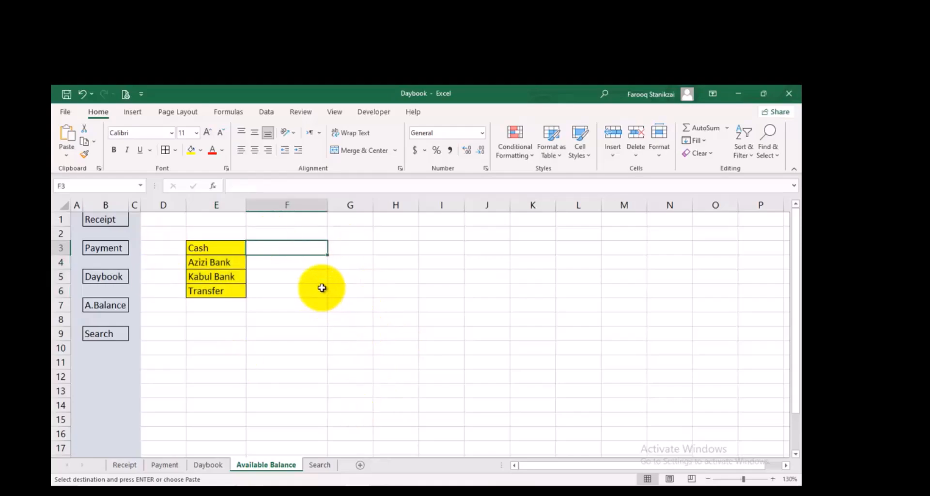
text(=su)
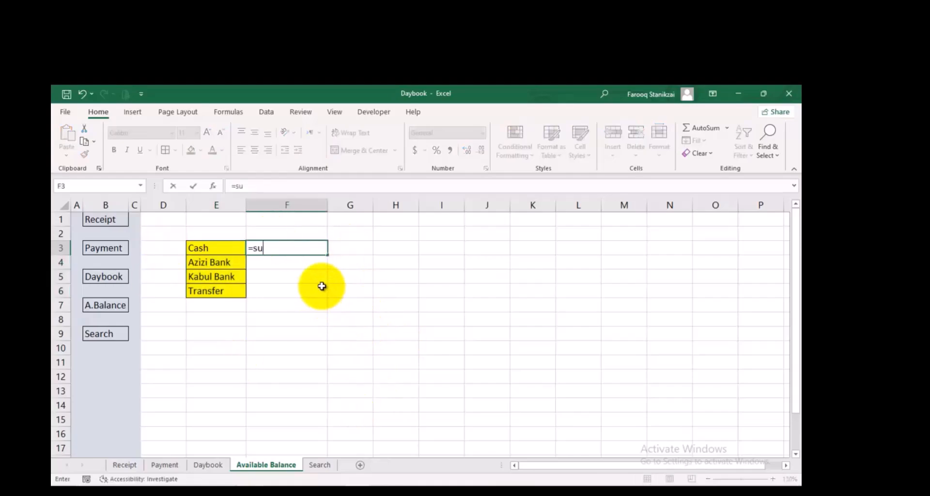
text(mi)
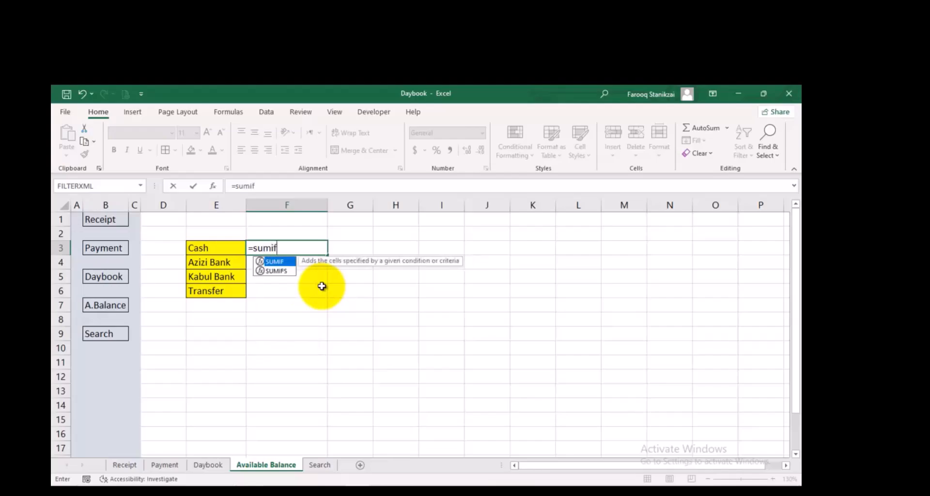
text(f)
double_click(283, 263)
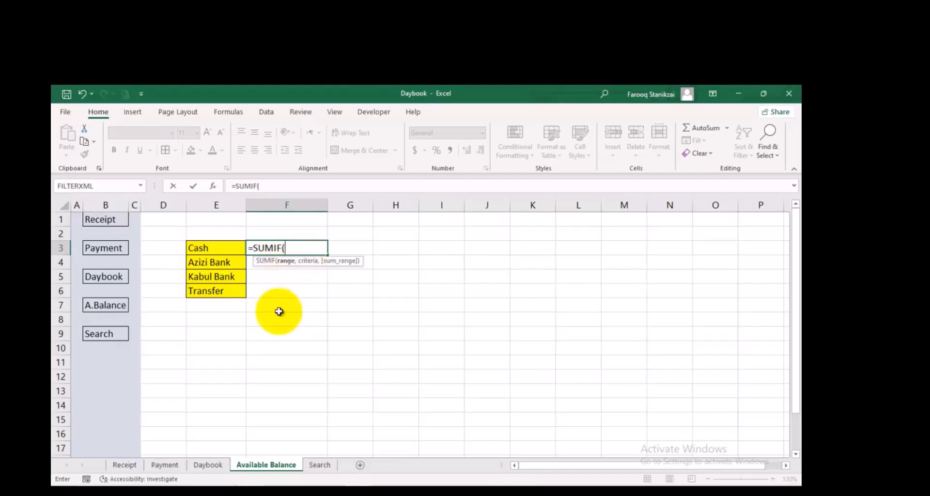
click(126, 465)
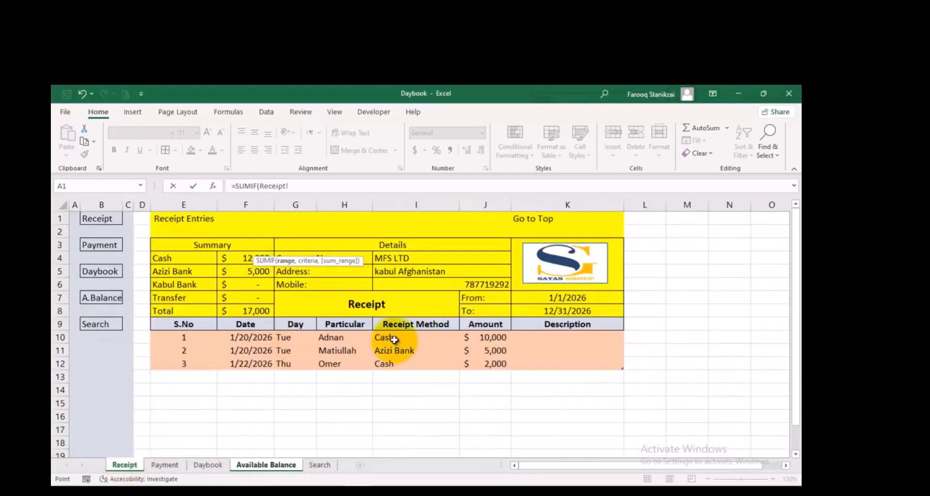
drag(397, 337, 398, 363)
text(,)
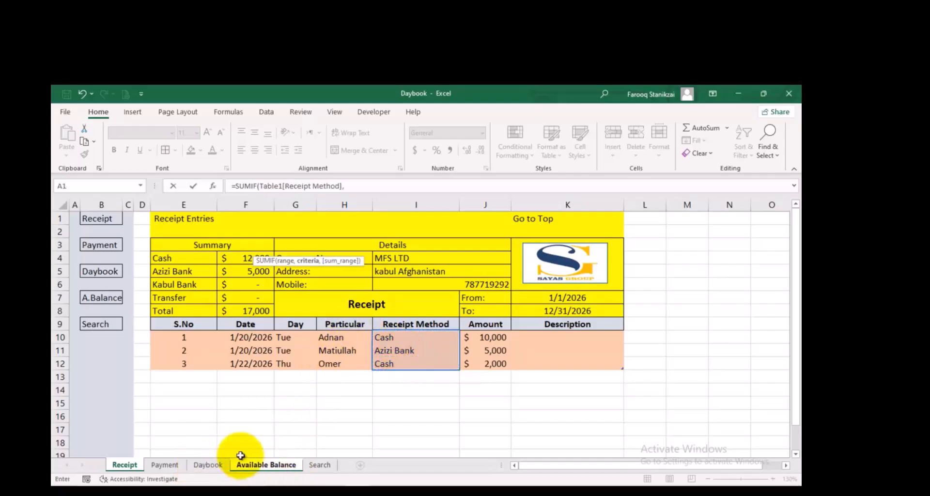
click(265, 465)
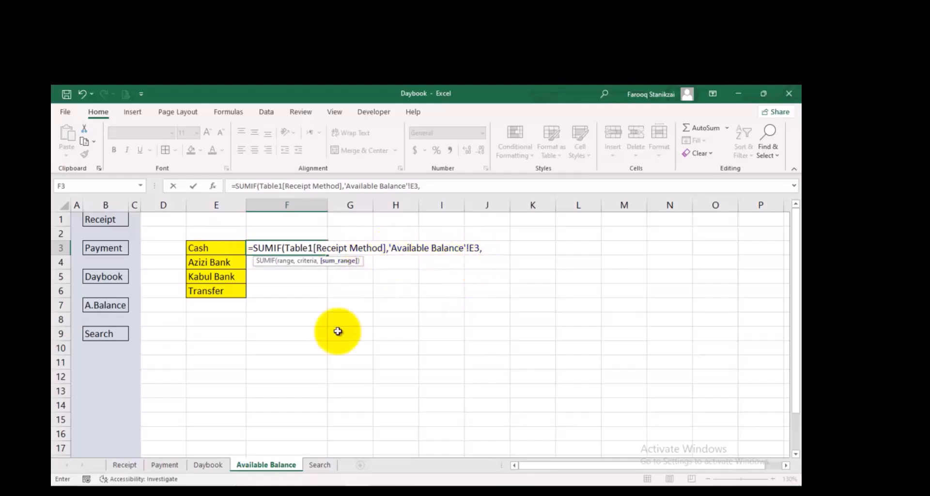
click(136, 464)
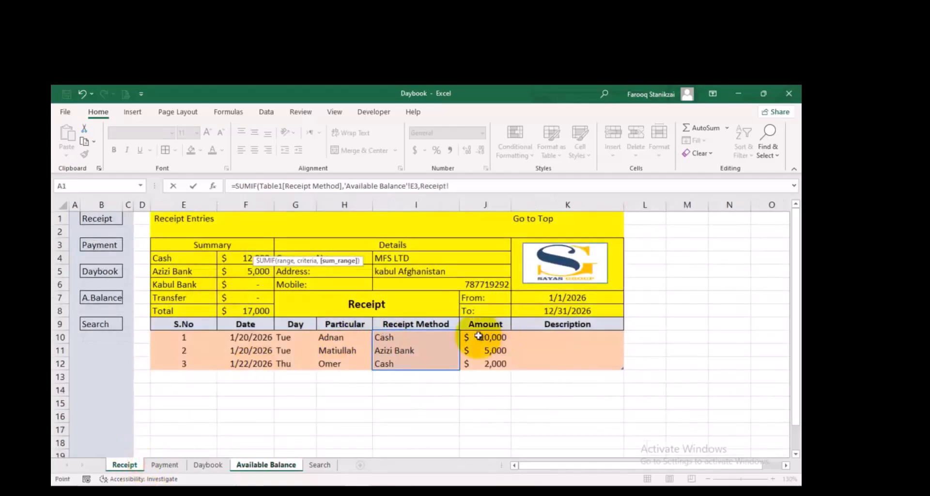
drag(479, 336, 502, 371)
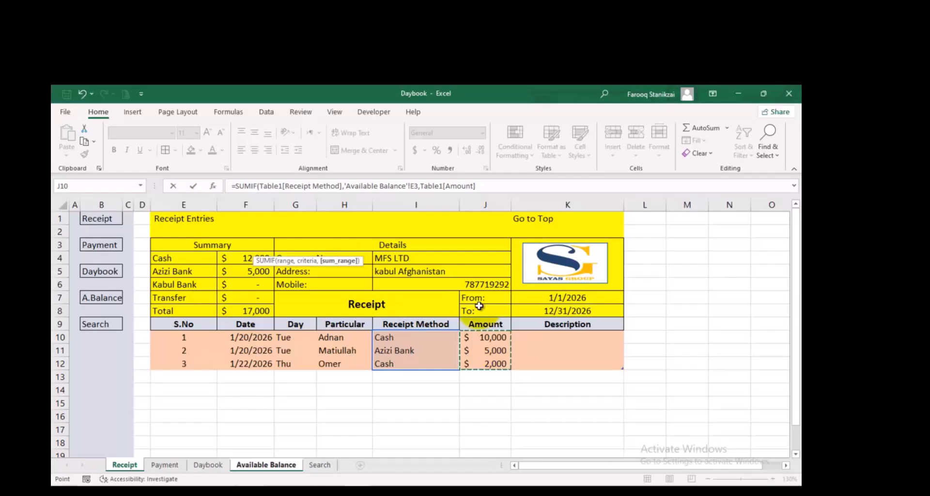
text())
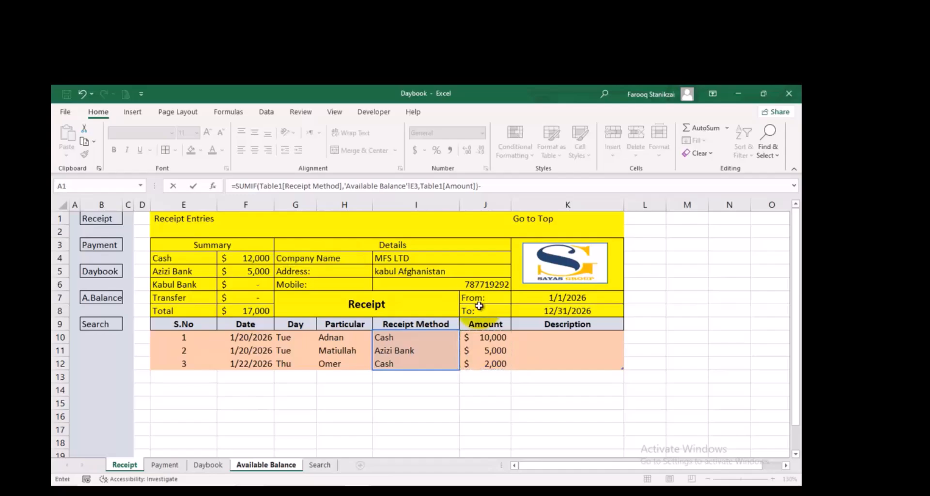
text(-sumif)
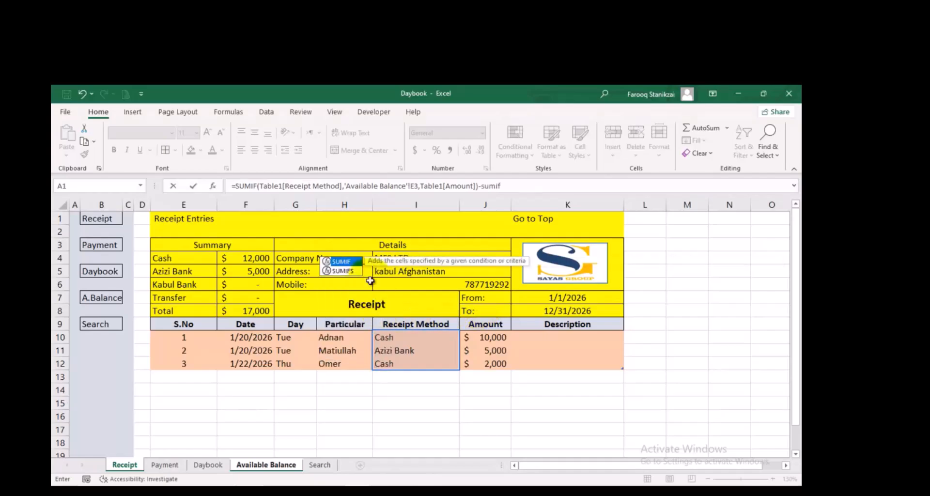
Complete the F3 formula by subtracting a SUMIF of Table13[Amount] where Table13[Payment Method] matches E3
double_click(350, 264)
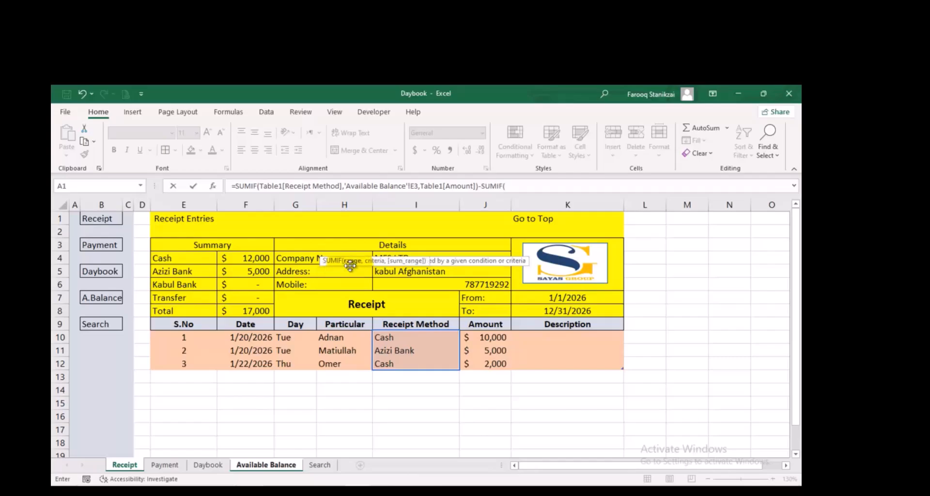
click(169, 465)
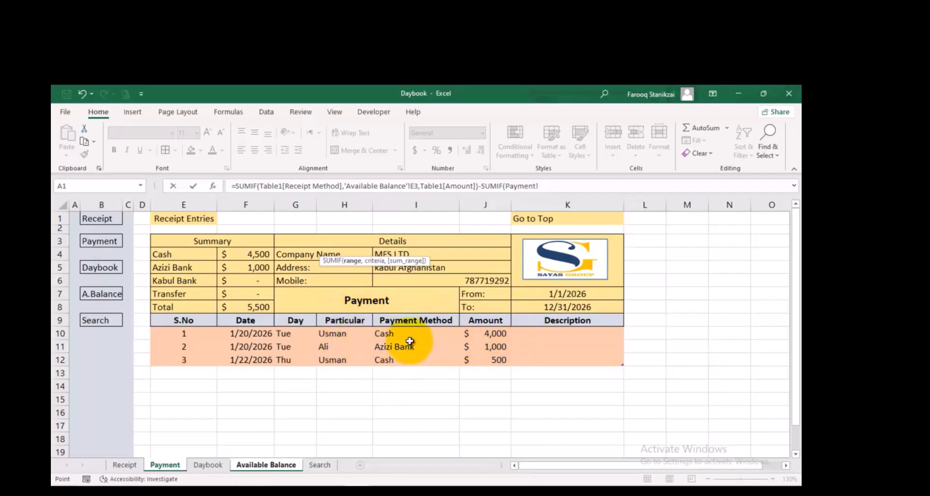
drag(403, 334, 406, 353)
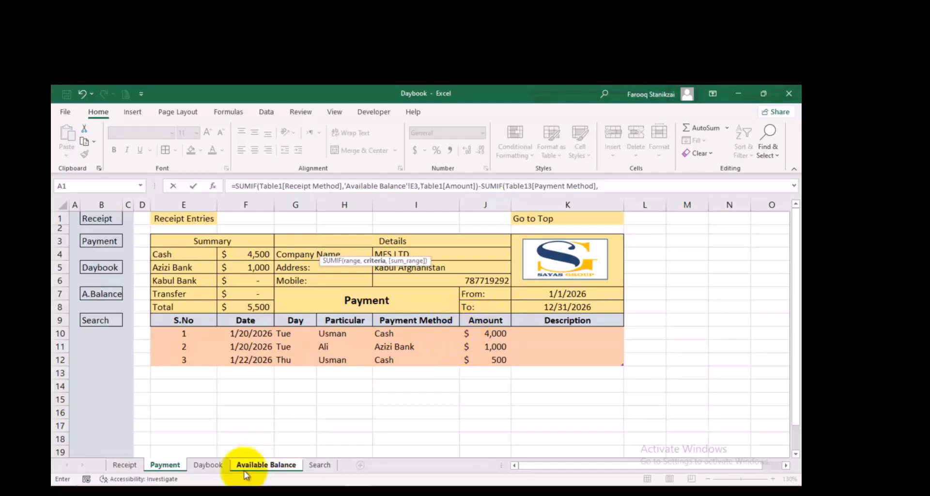
click(272, 464)
click(227, 248)
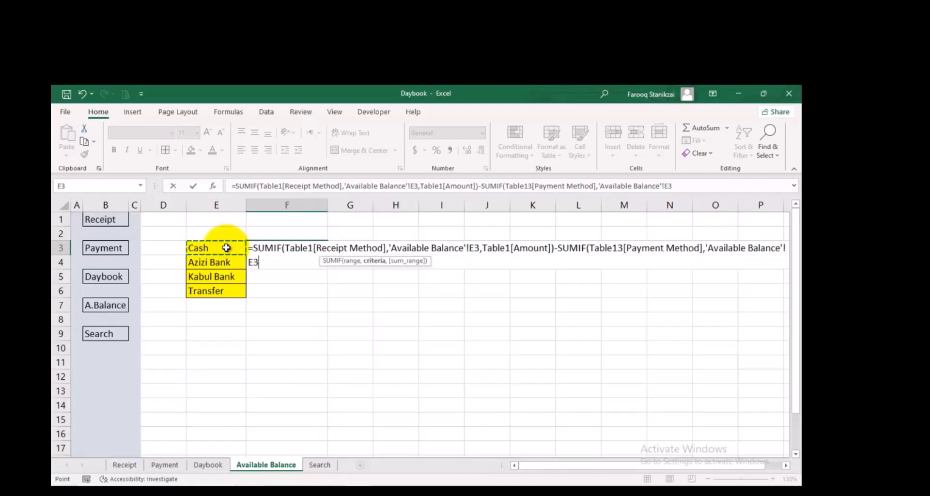
text(,)
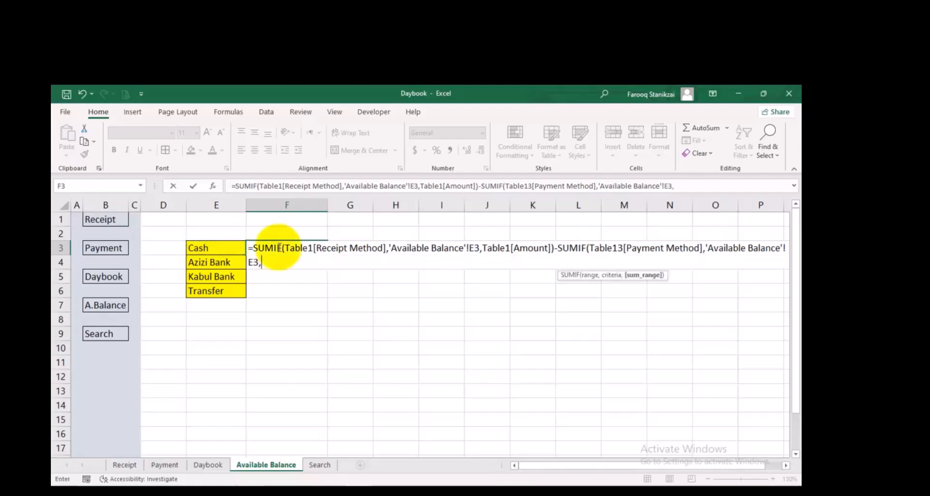
click(168, 465)
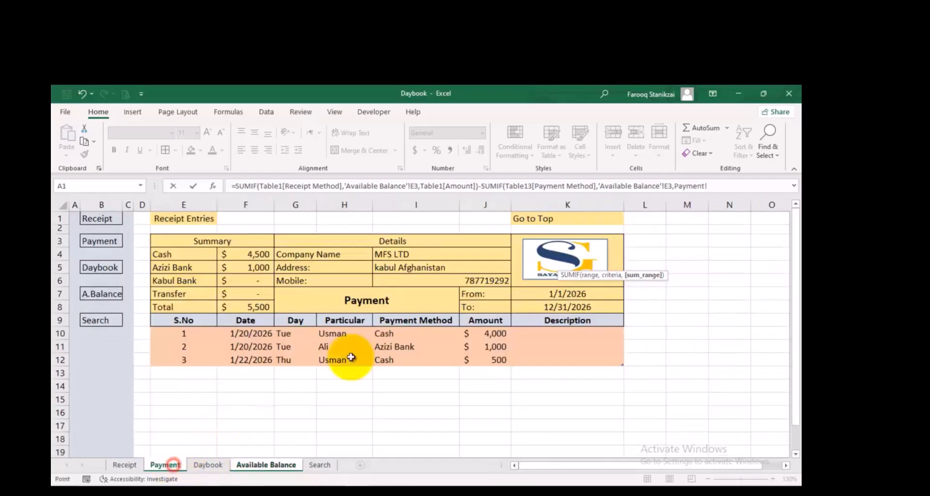
drag(487, 333, 484, 358)
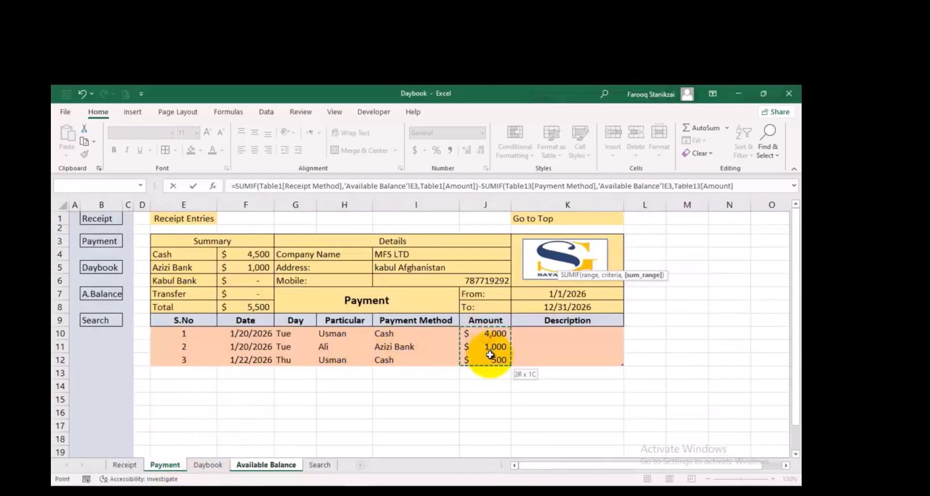
text())
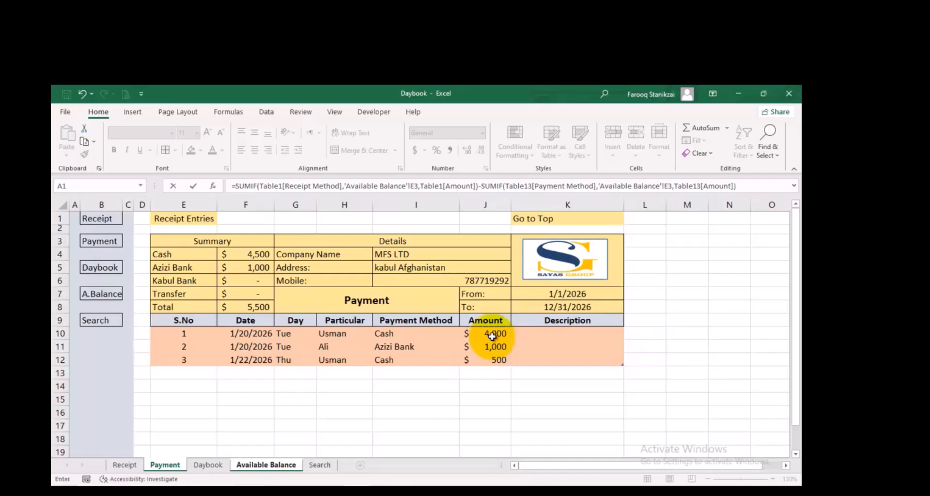
key(Return)
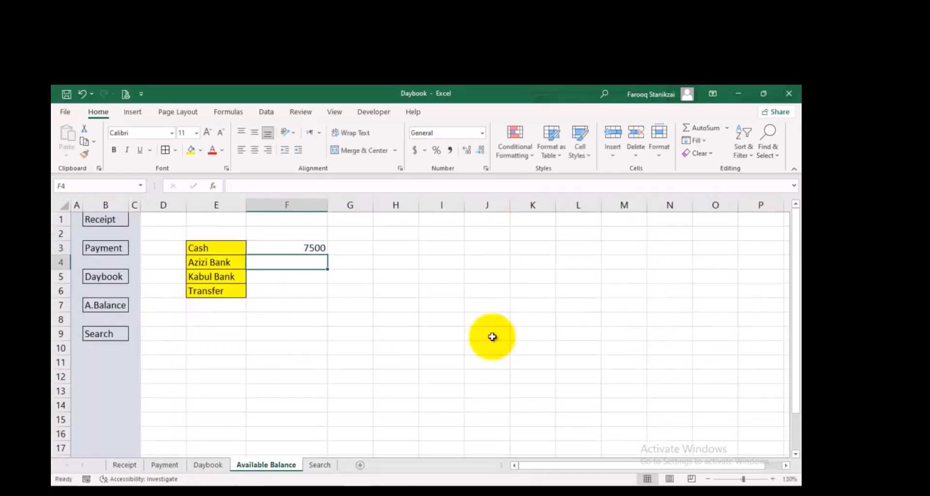
Fill the balance formula from F3 down to F6 for Azizi Bank, Kabul Bank and Transfer
click(291, 249)
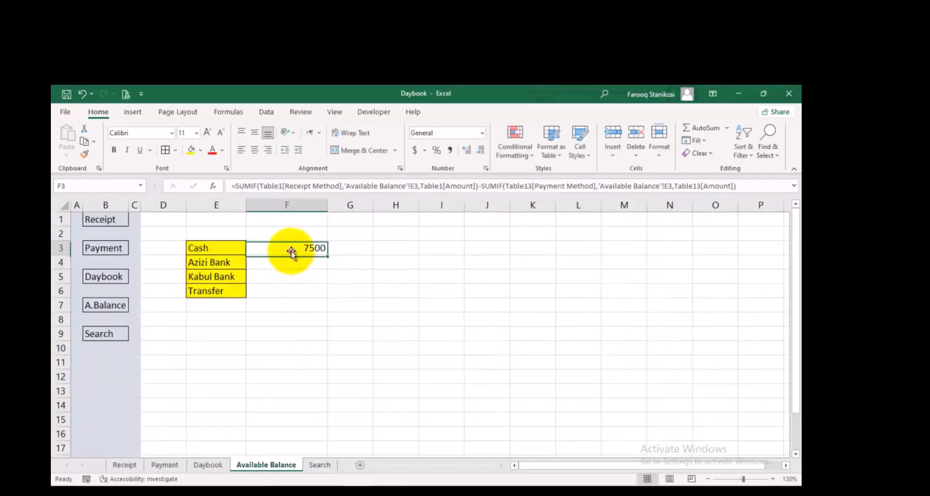
double_click(327, 253)
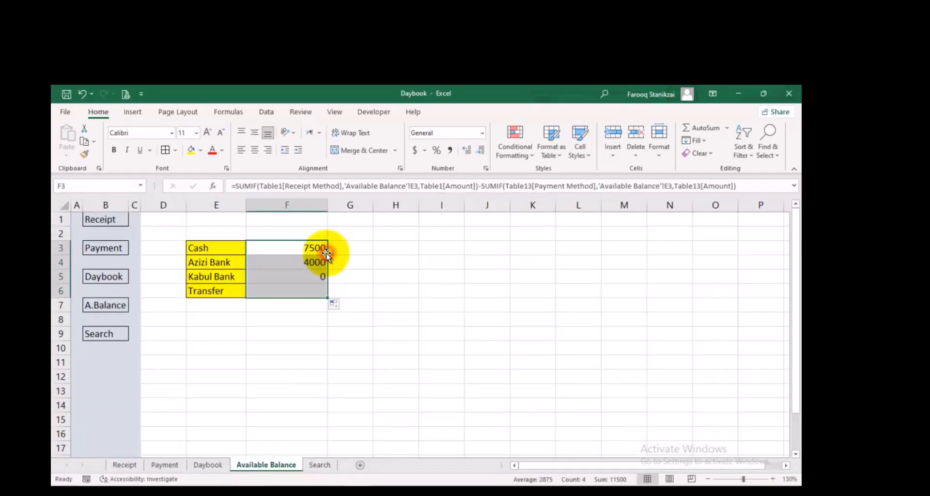
click(284, 281)
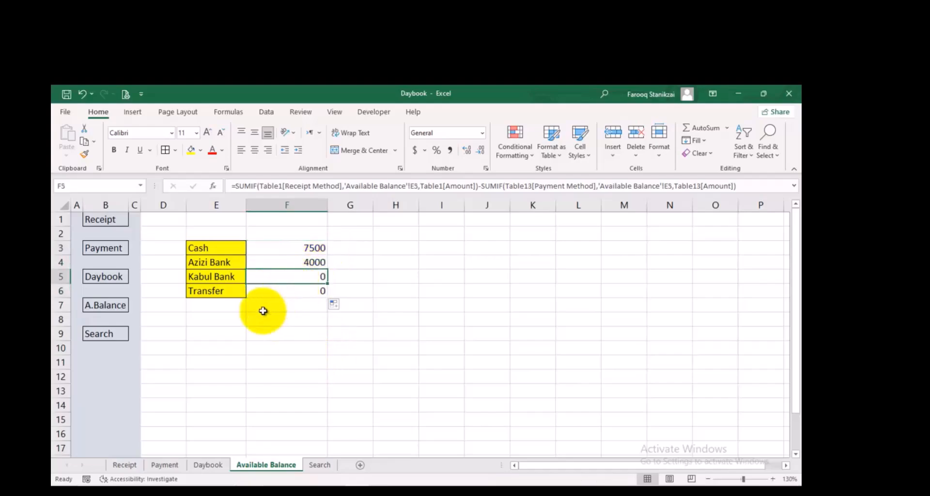
Add a Total label in E7 and sum the balances F3:F6 in F7
click(206, 307)
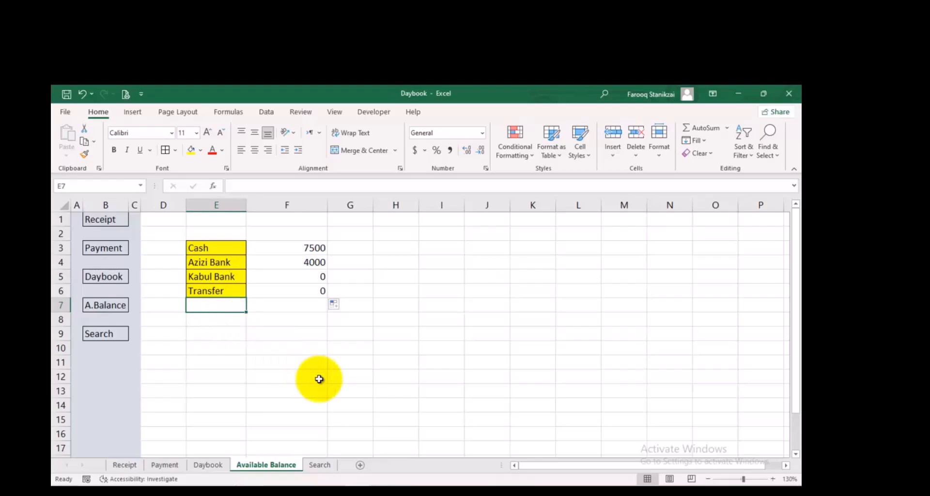
text(To)
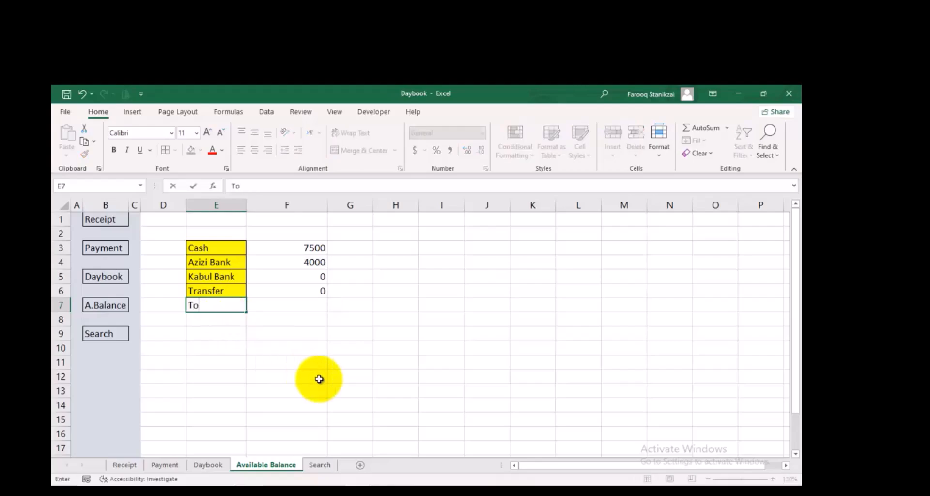
text(tal)
key(Tab)
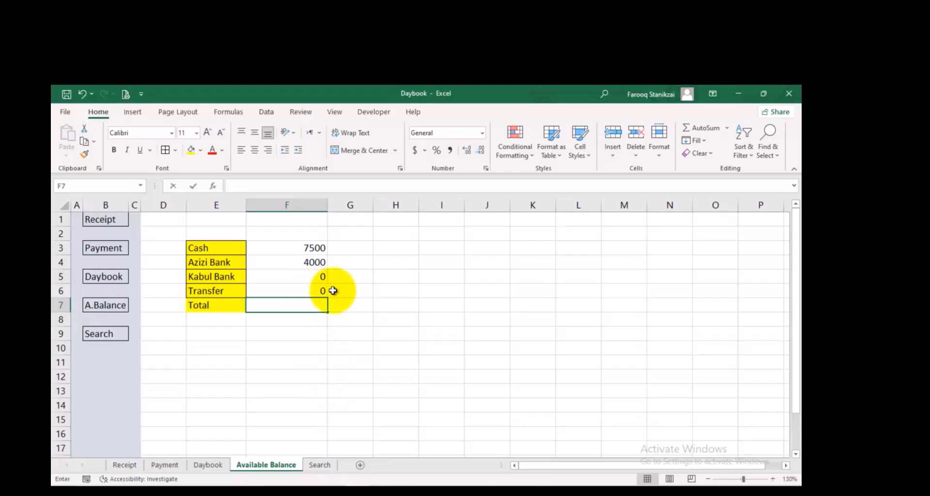
key(alt+equal)
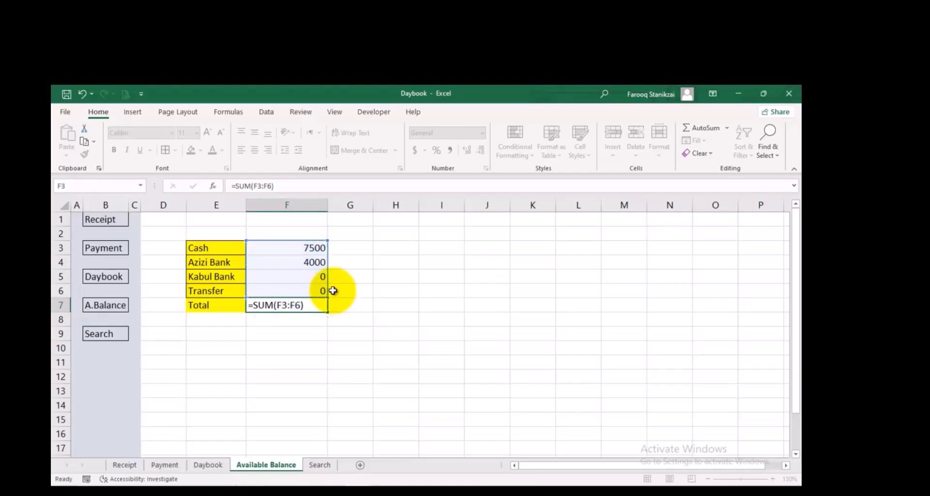
key(Return)
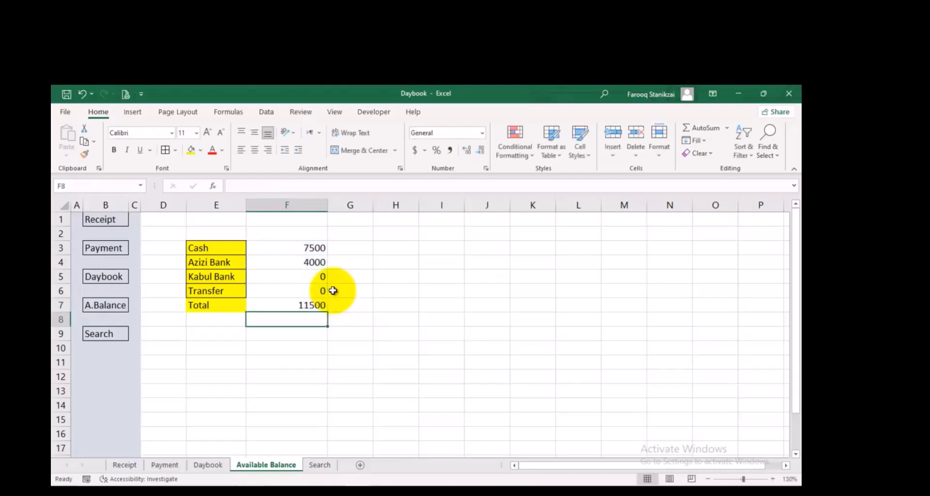
Check the Cash balance formula in F3 against the cash amounts in J10 and J12 of the Receipt and Payment sheets
click(301, 247)
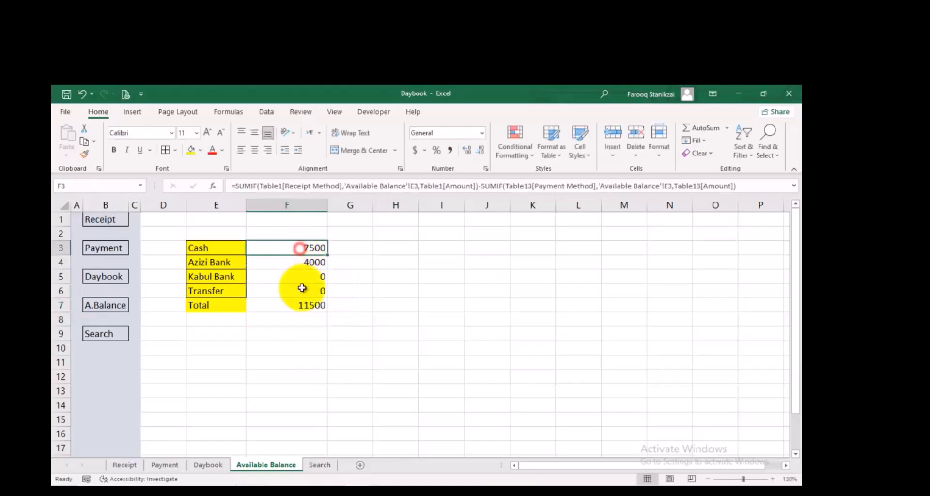
click(126, 465)
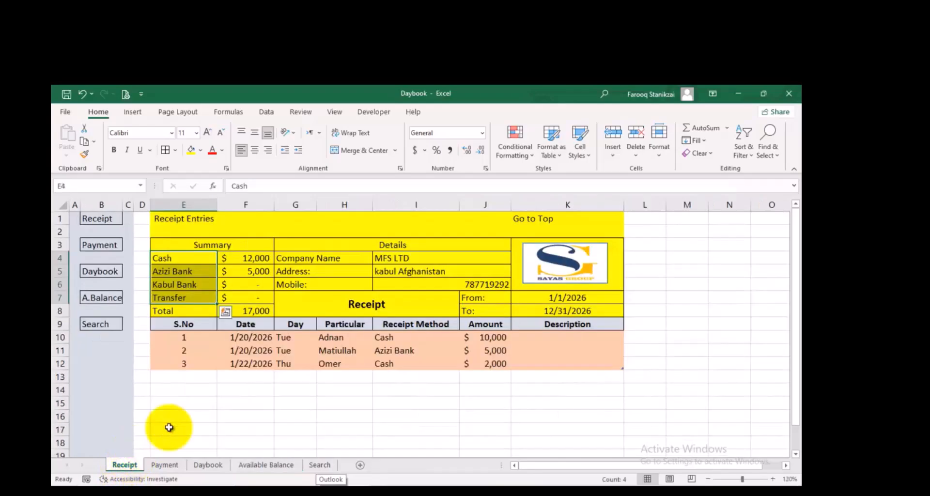
click(477, 337)
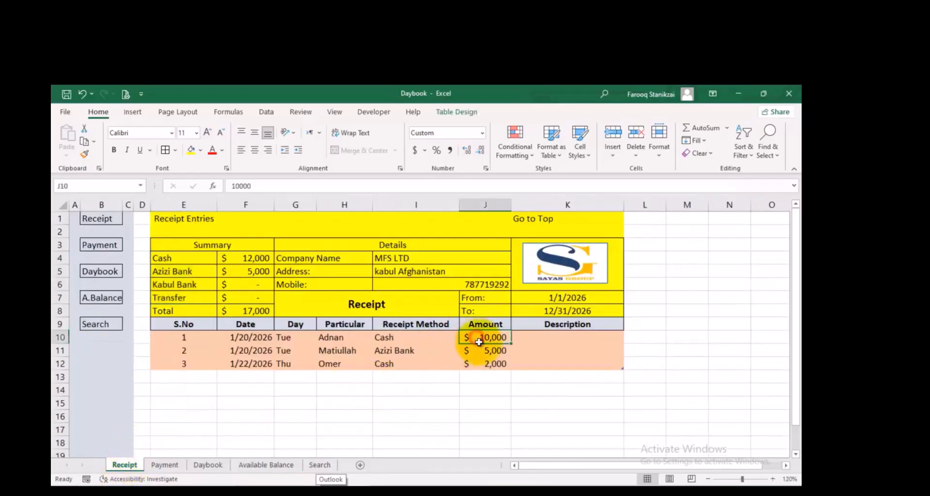
click(479, 365)
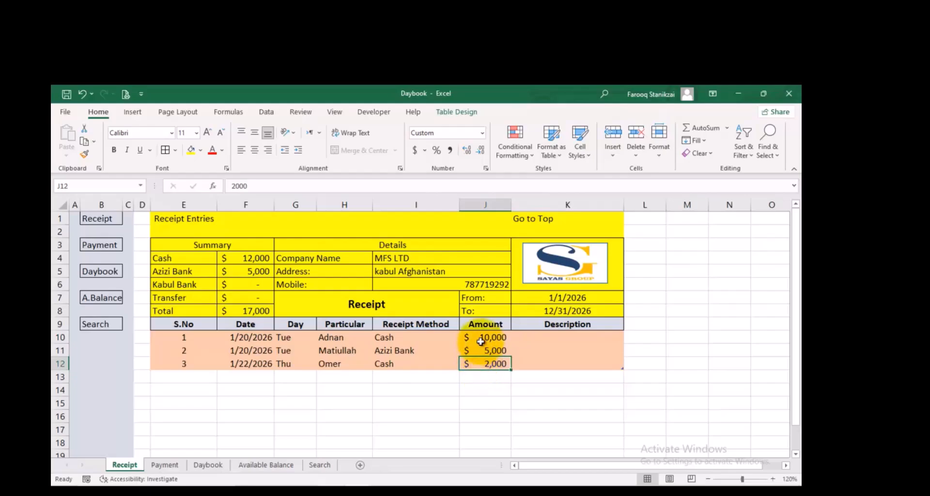
click(176, 468)
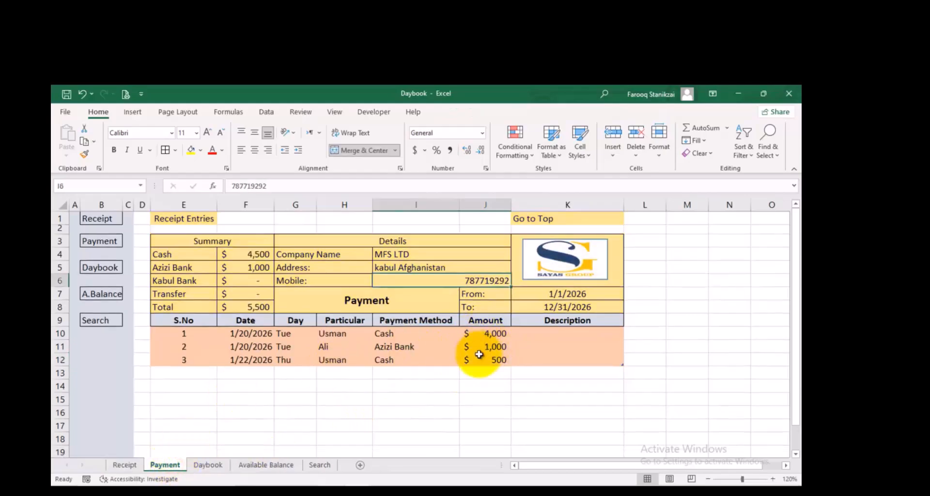
click(480, 334)
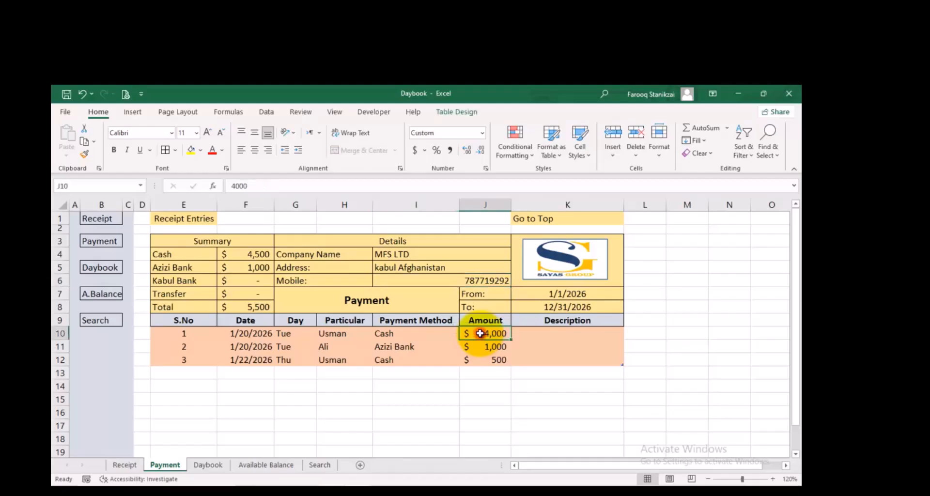
click(481, 361)
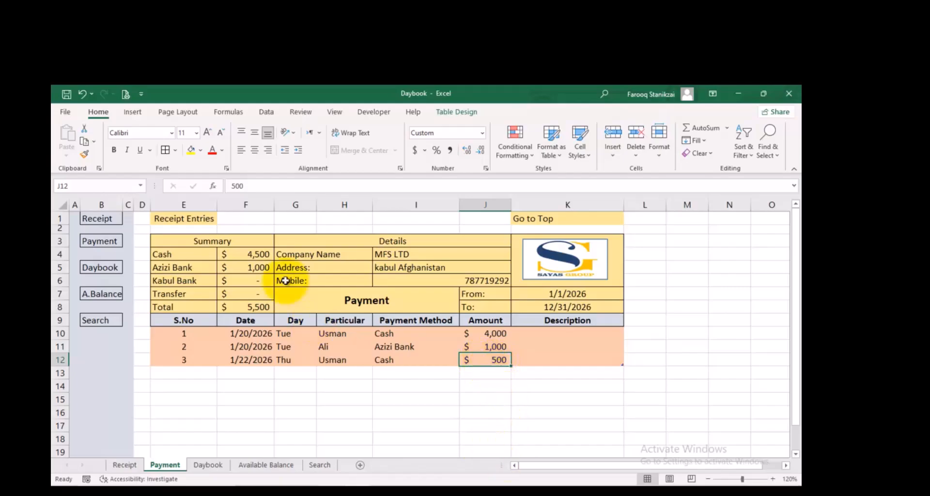
Check the Azizi Bank balance in F4 against the Azizi Bank amounts in J11 of the Receipt and Payment sheets
click(262, 465)
click(284, 265)
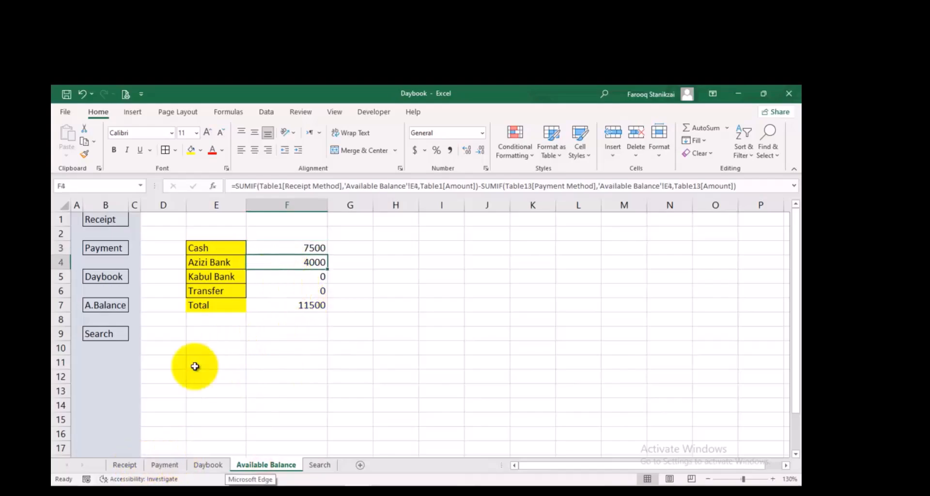
click(124, 464)
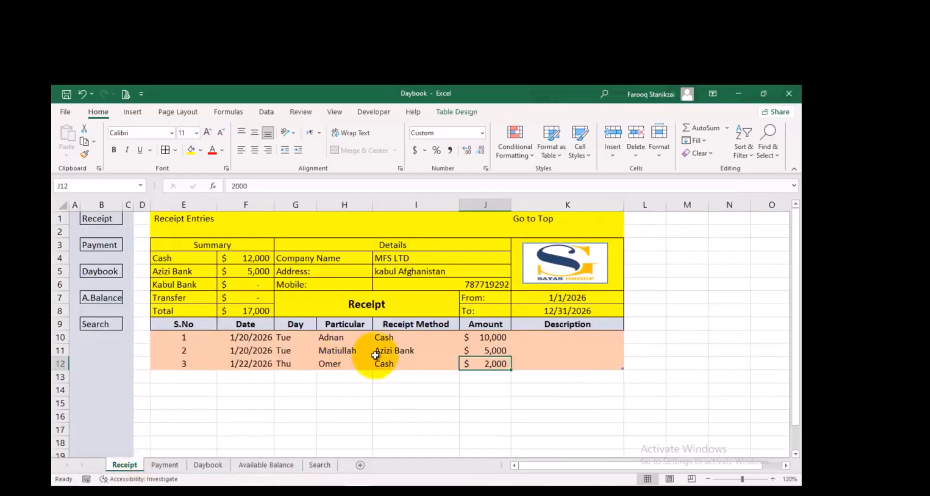
click(427, 351)
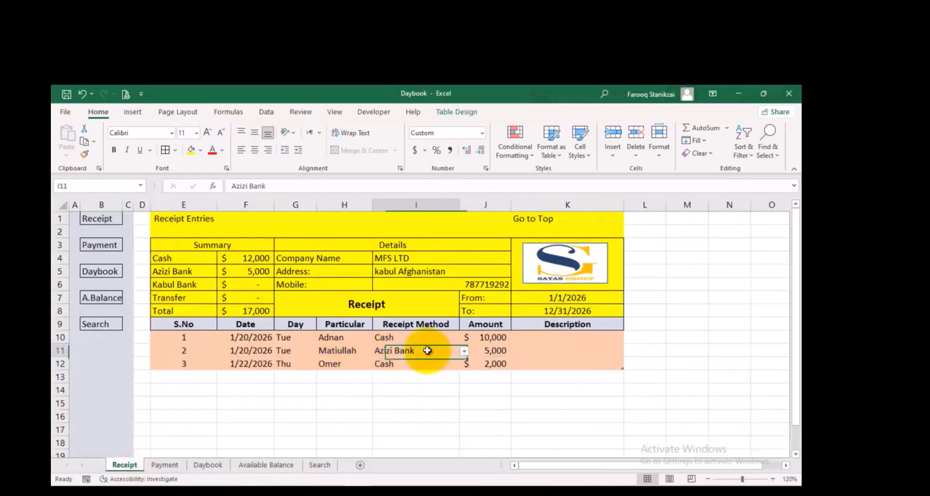
click(499, 348)
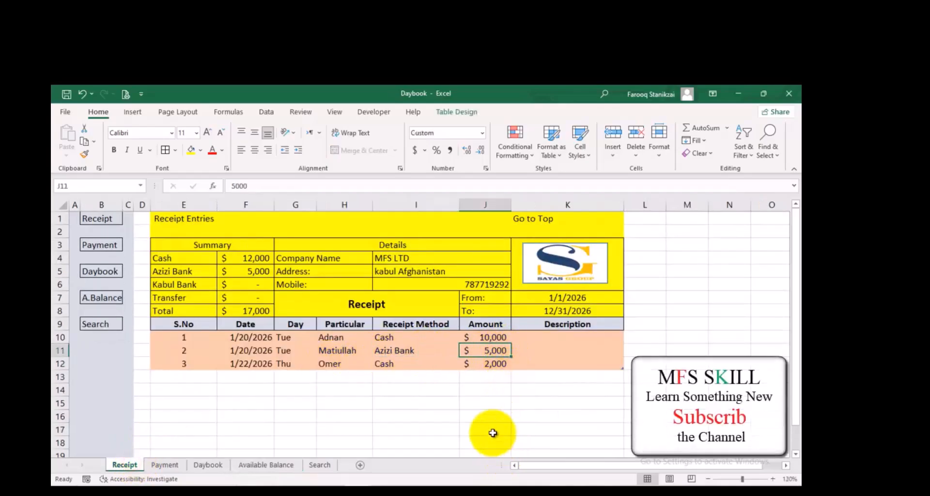
click(173, 461)
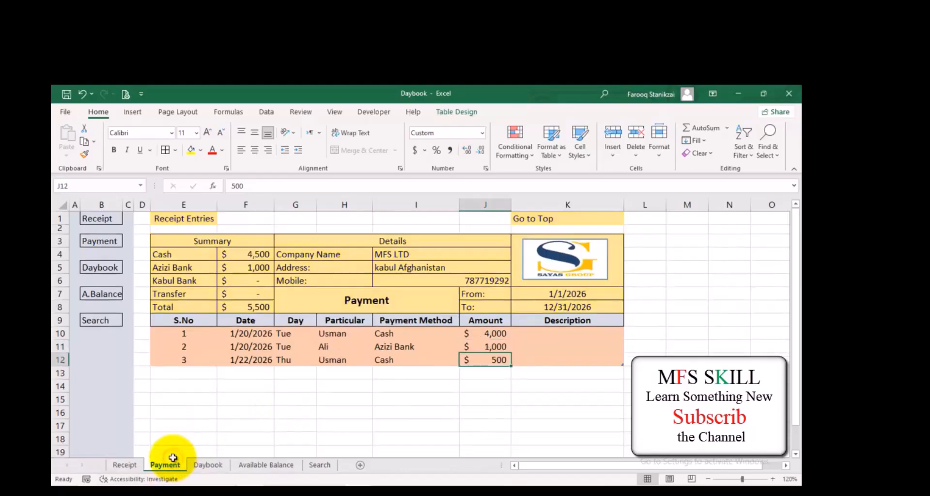
click(478, 346)
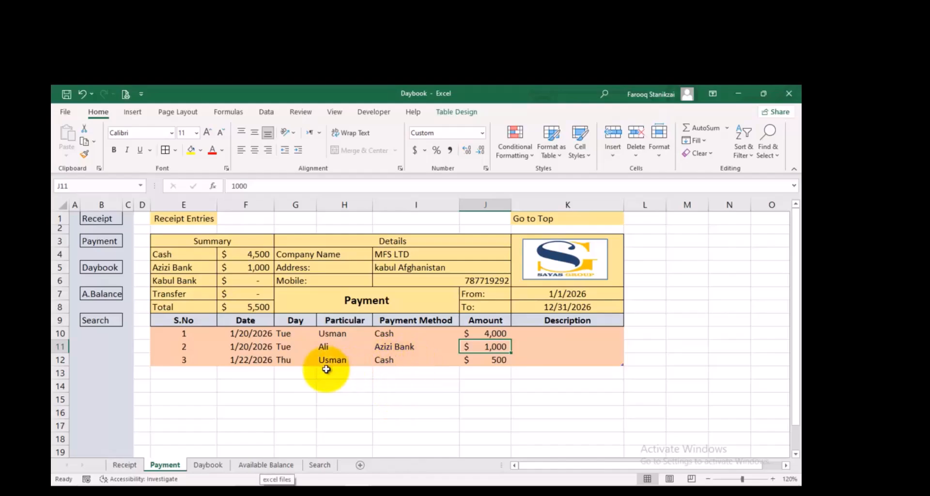
click(254, 464)
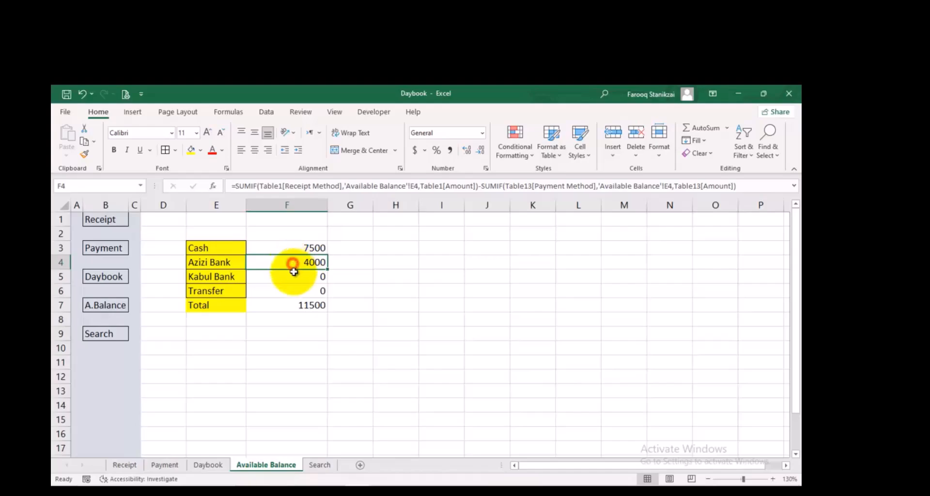
Add borders to all cells in F3:F7 and fill the Total row E7:F7 with yellow
drag(297, 247, 294, 301)
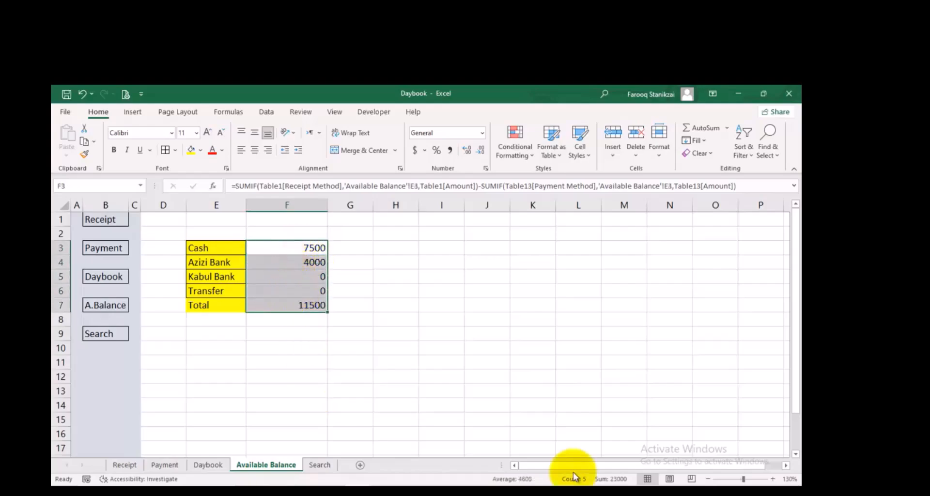
click(166, 150)
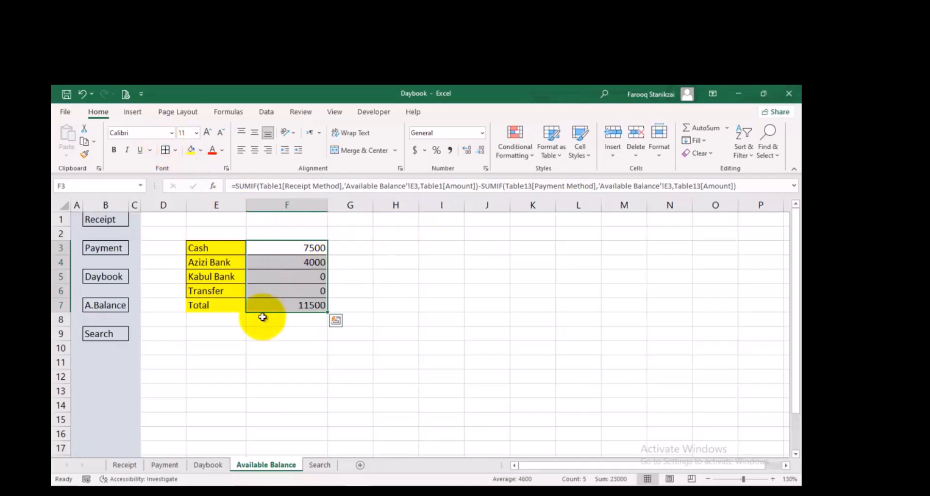
drag(273, 305, 239, 306)
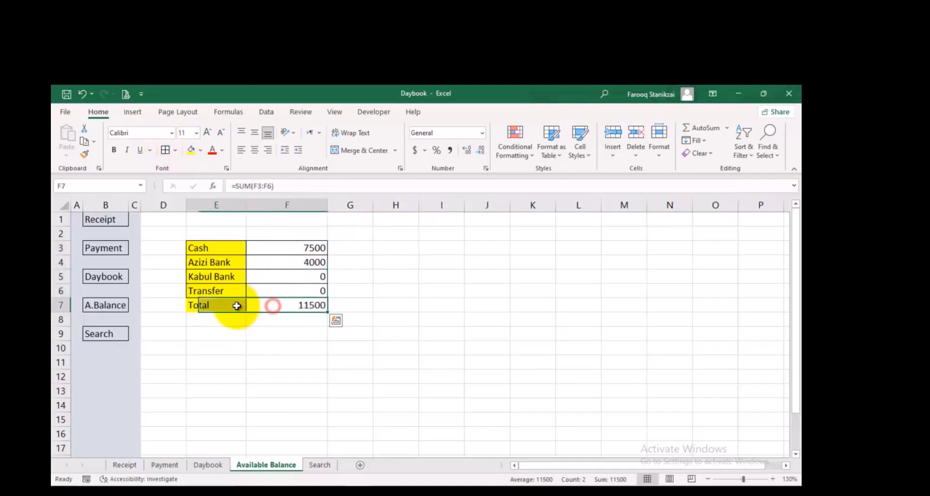
click(191, 151)
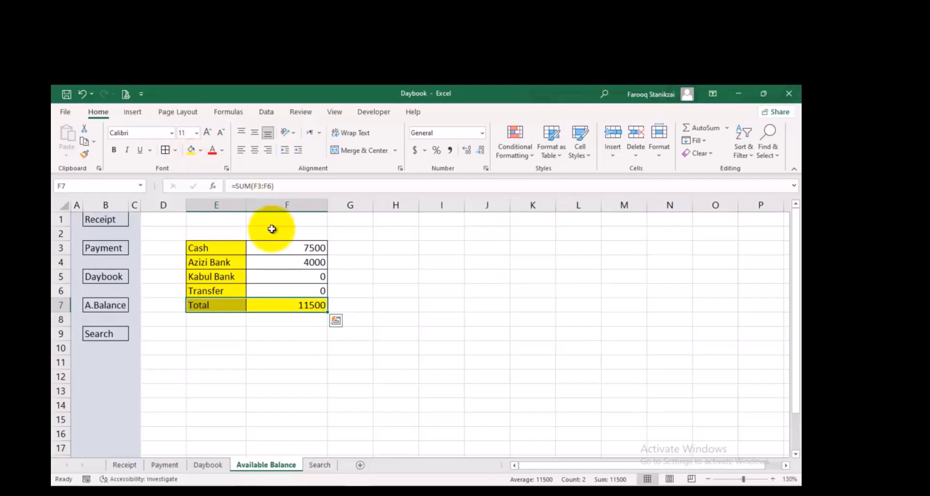
Format the balances in F3:F6 as dollar accounting values without decimals and give them a light gray fill
drag(272, 245, 281, 289)
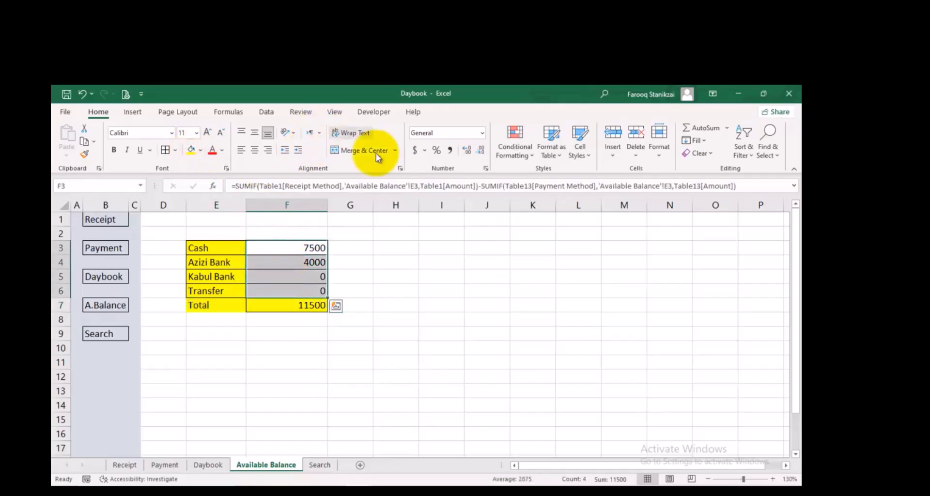
click(414, 151)
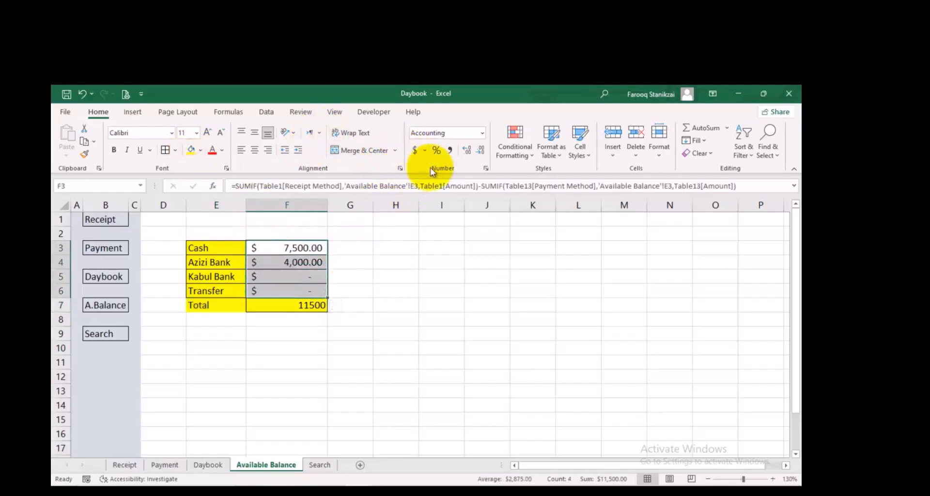
click(480, 151)
click(480, 151)
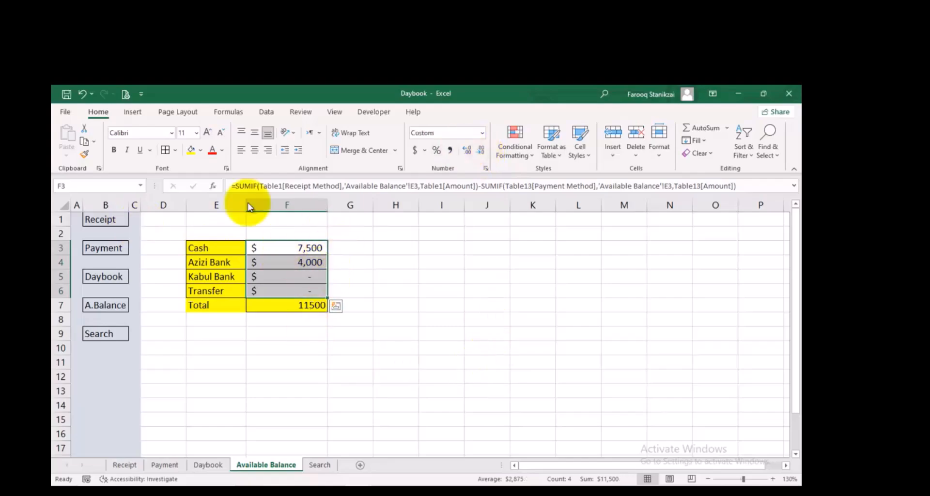
click(200, 150)
click(191, 200)
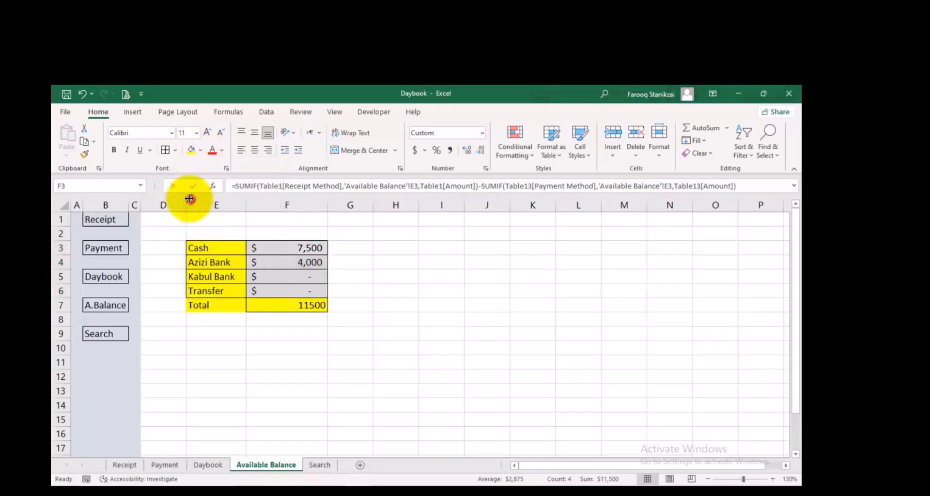
click(364, 258)
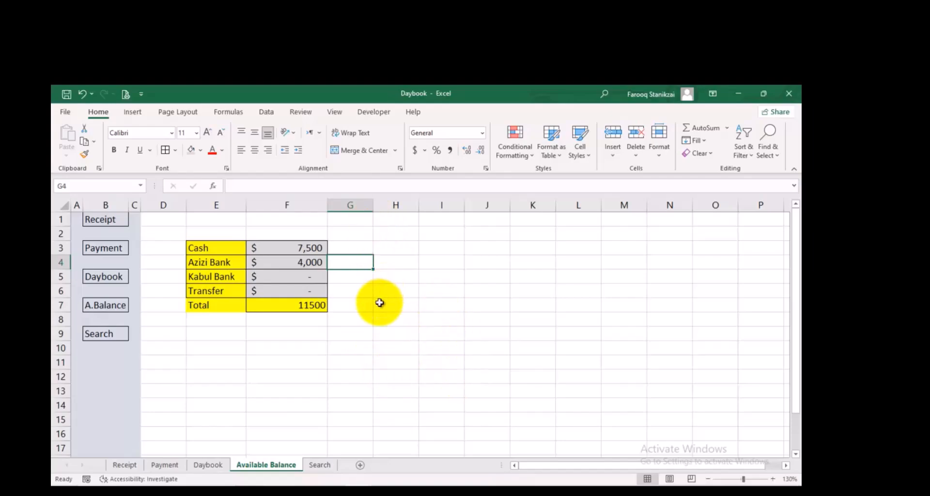
click(308, 274)
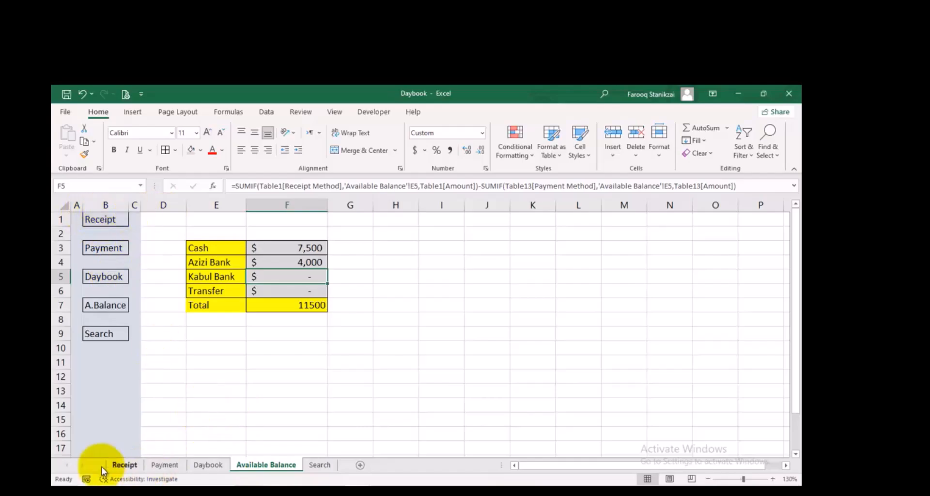
On the Receipt sheet, hyperlink the Receipt cell B1 to cell A1 of the Receipt sheet in this document
click(122, 465)
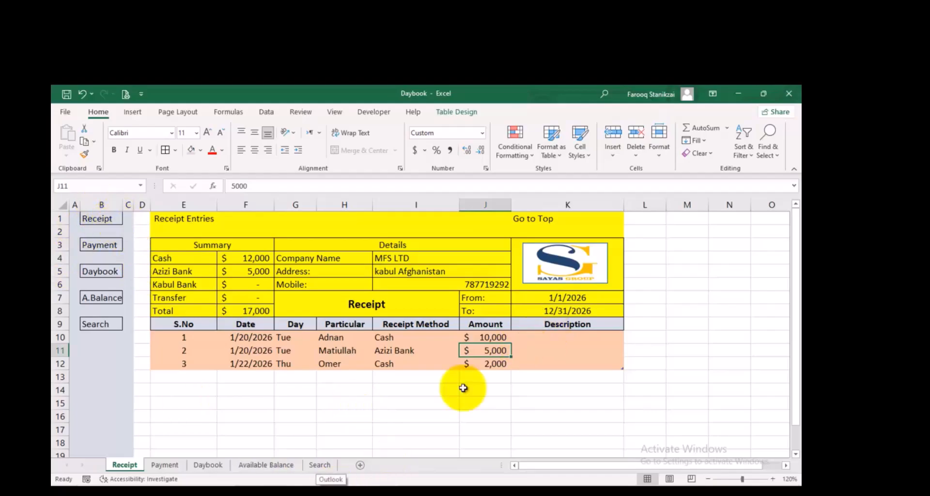
click(112, 218)
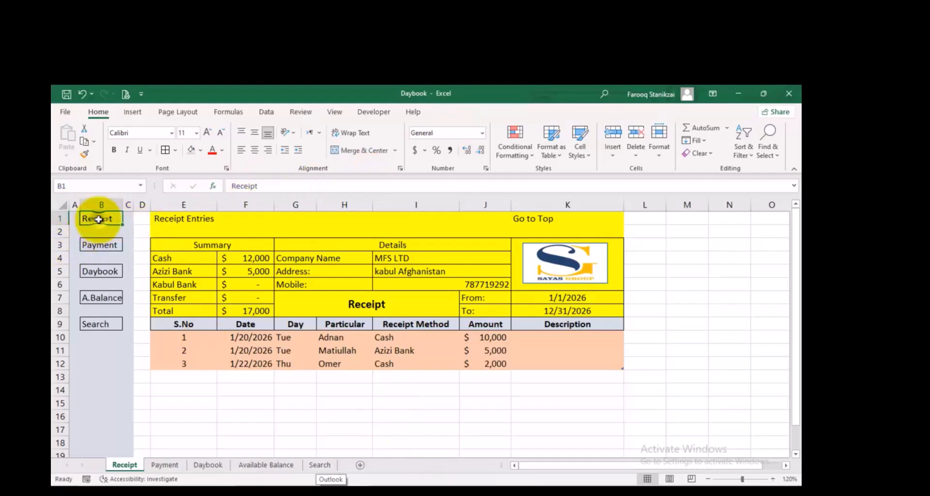
right_click(99, 219)
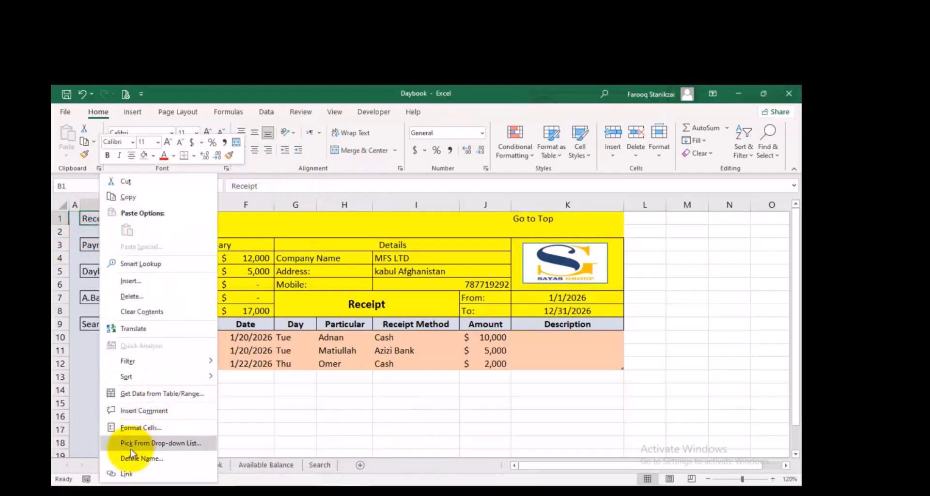
click(132, 473)
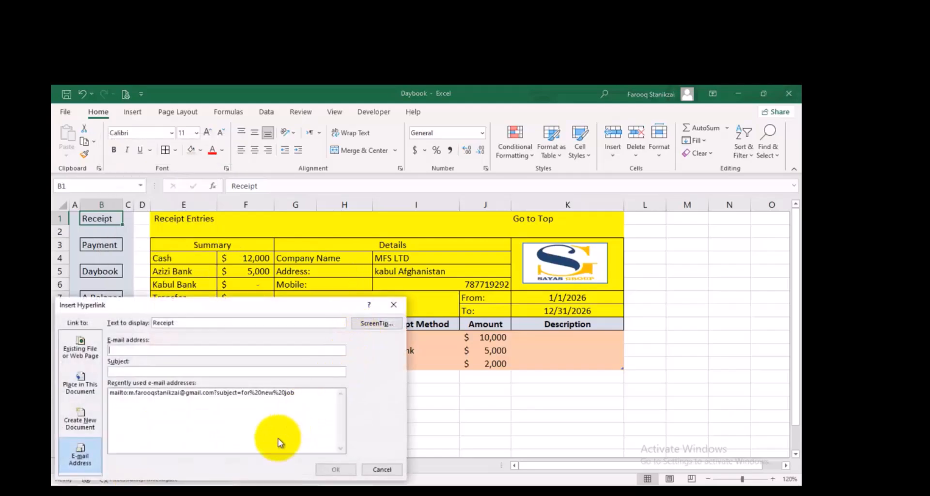
click(84, 387)
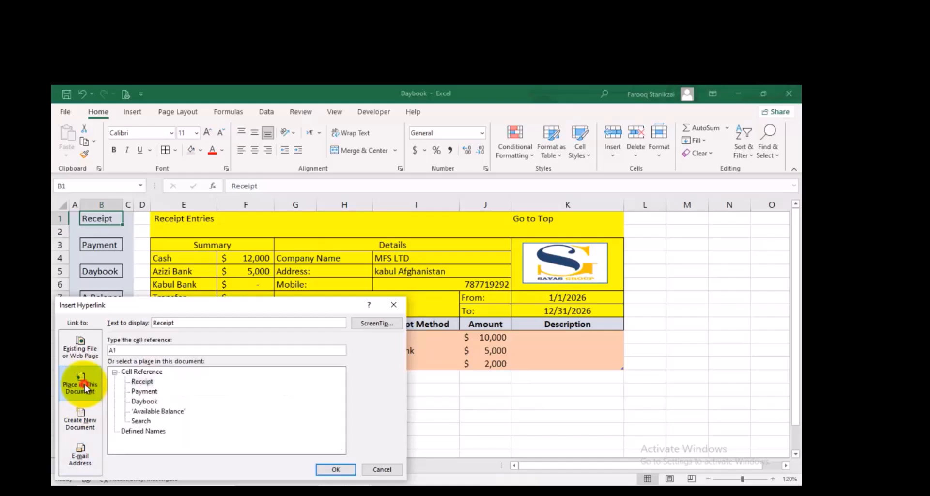
click(148, 383)
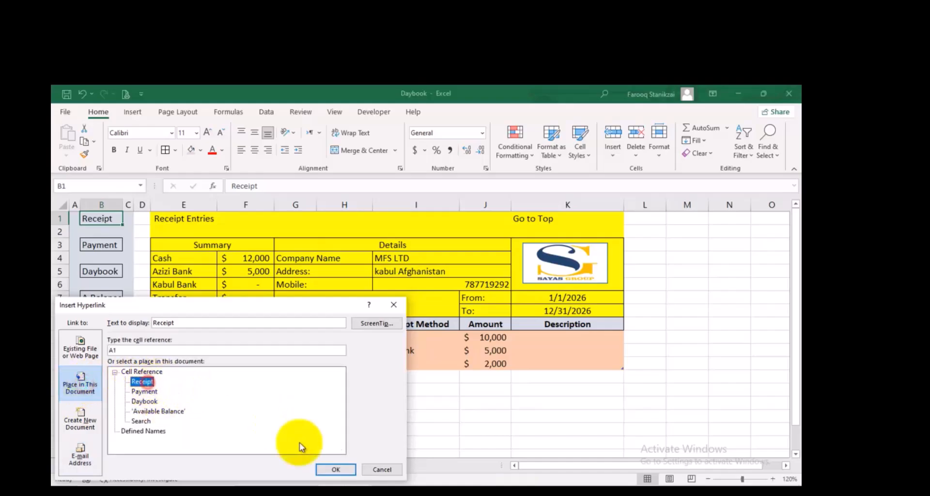
click(334, 469)
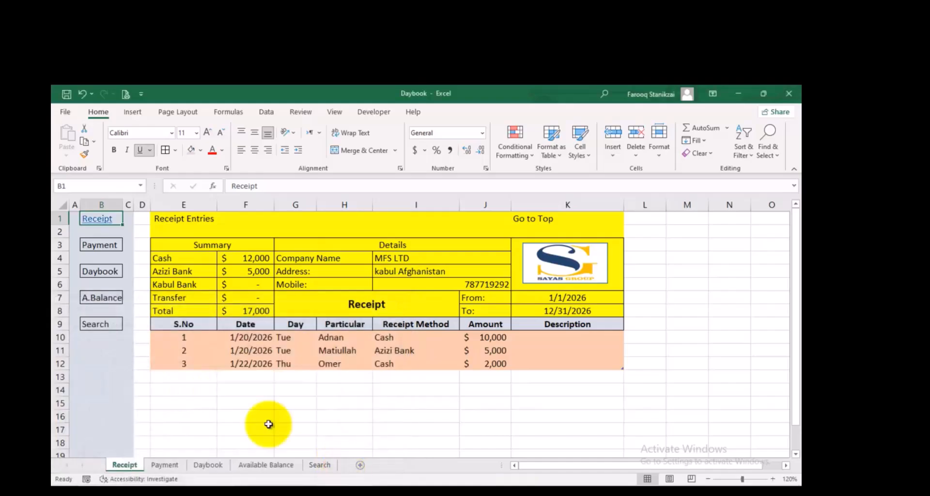
Hyperlink the Payment cell B3 to the Payment sheet and the Daybook cell B5 to the Daybook sheet
right_click(104, 245)
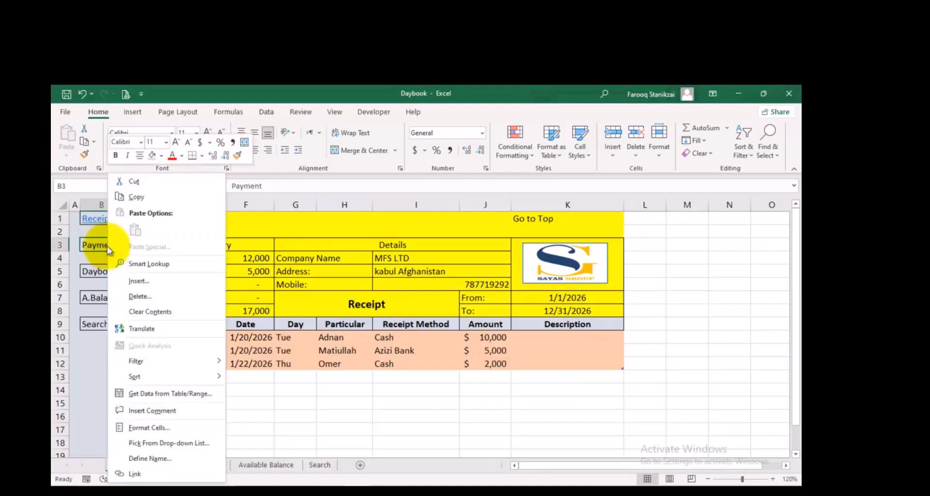
click(135, 476)
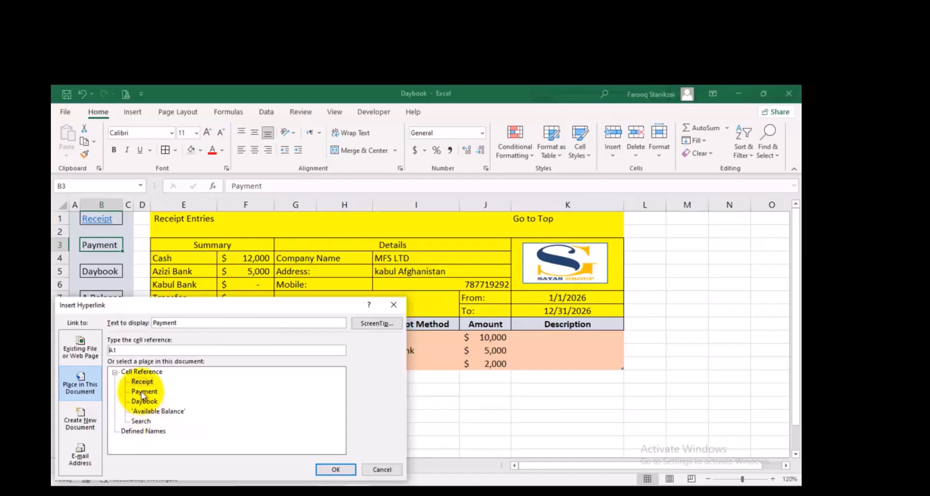
click(336, 469)
click(107, 271)
right_click(107, 271)
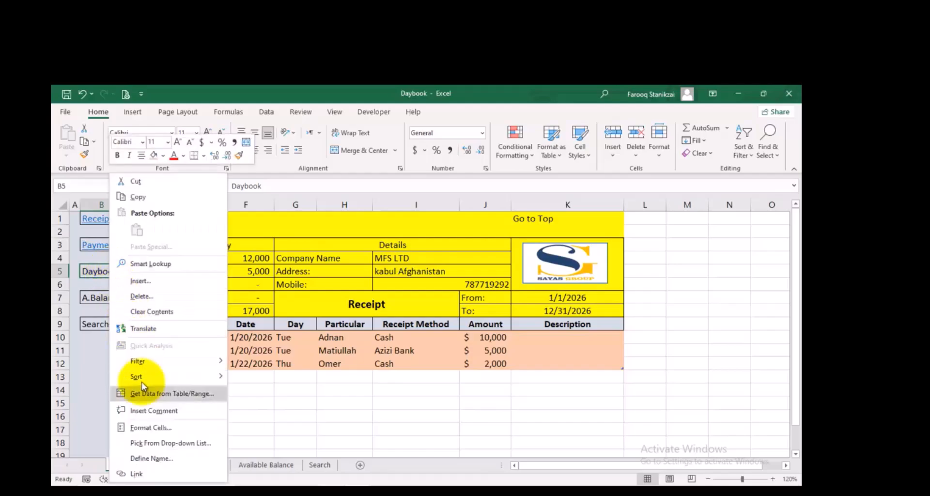
click(137, 474)
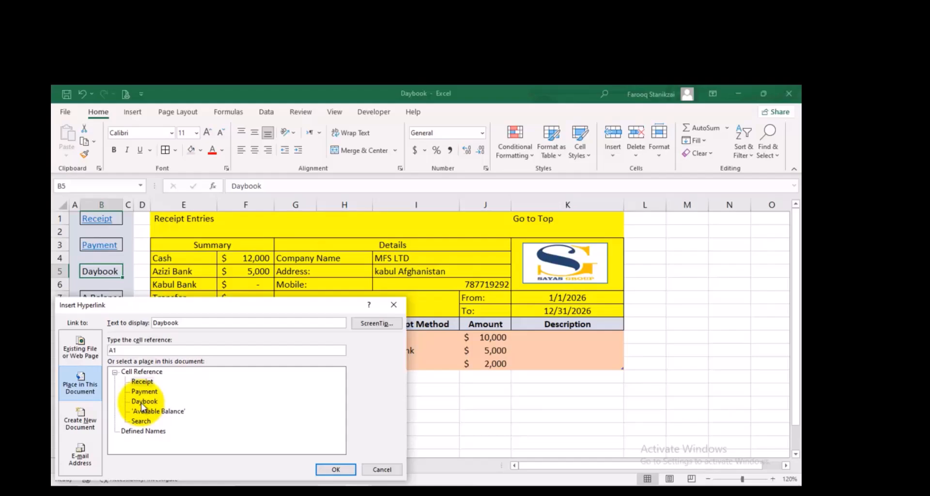
click(333, 470)
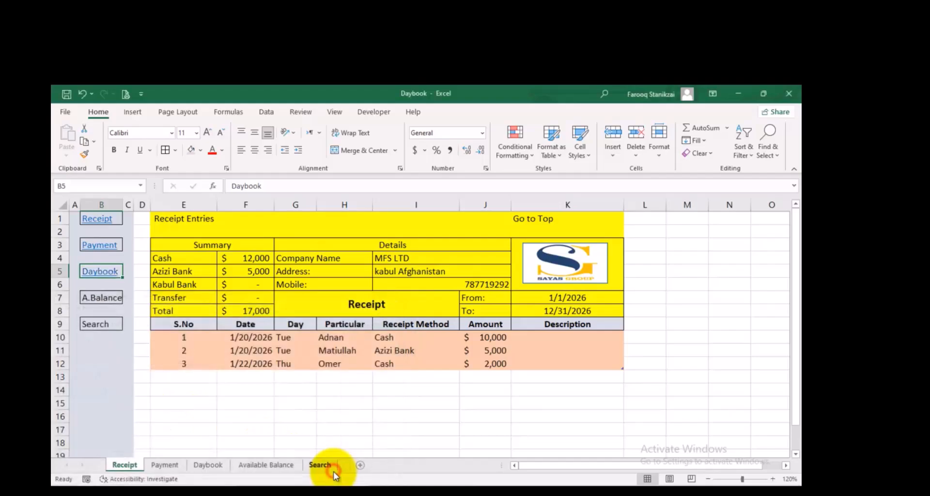
Hyperlink the A.Balance cell B7 to cell A1 of the Available Balance sheet
click(105, 299)
right_click(104, 298)
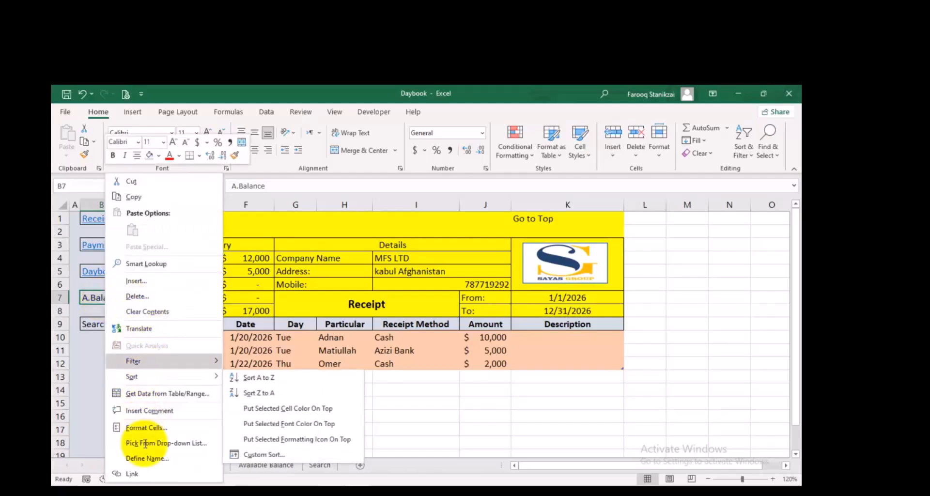
click(138, 474)
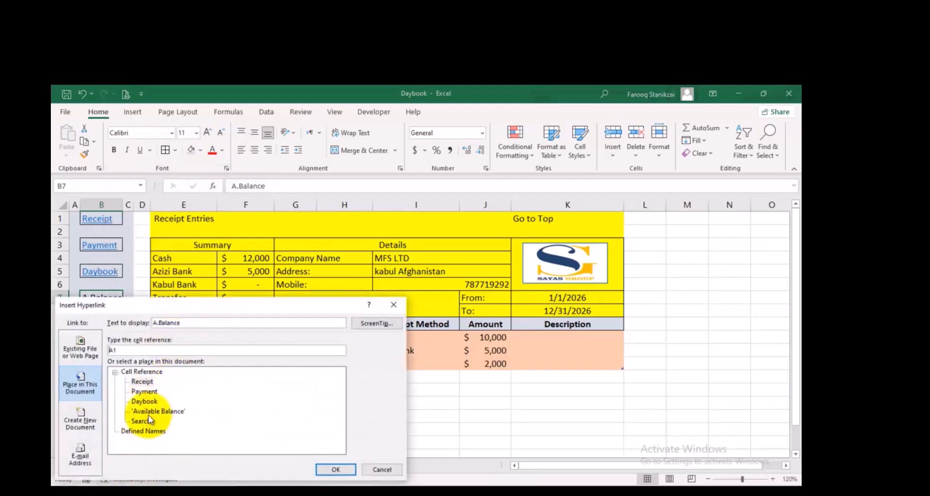
click(149, 411)
click(339, 467)
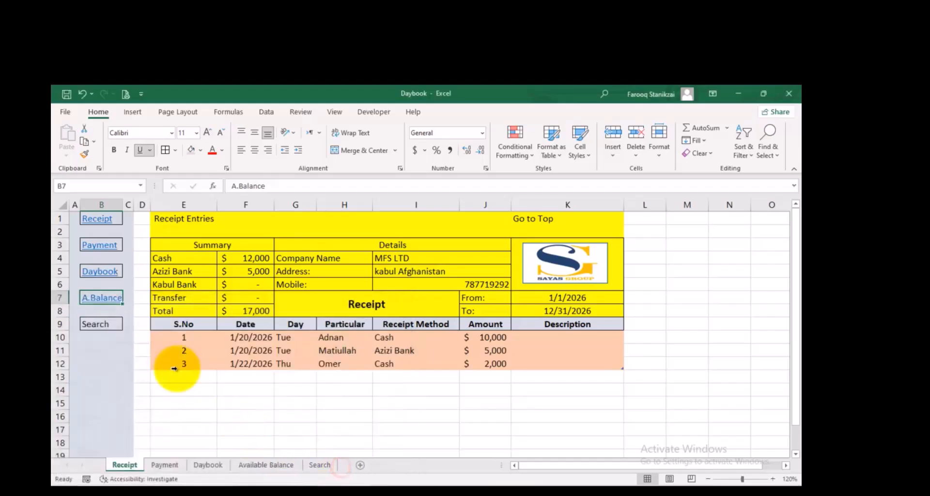
Hyperlink the Search cell B9 to cell A1 of the Search sheet
click(111, 326)
right_click(110, 326)
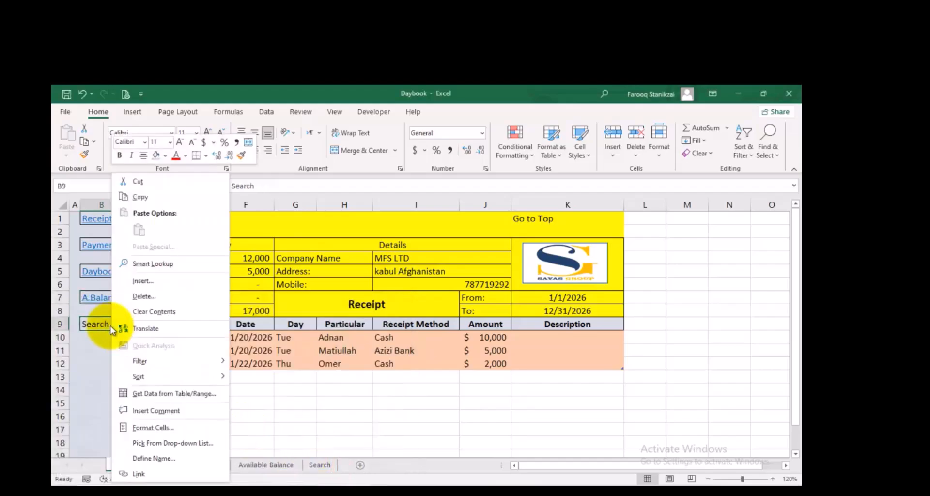
click(140, 473)
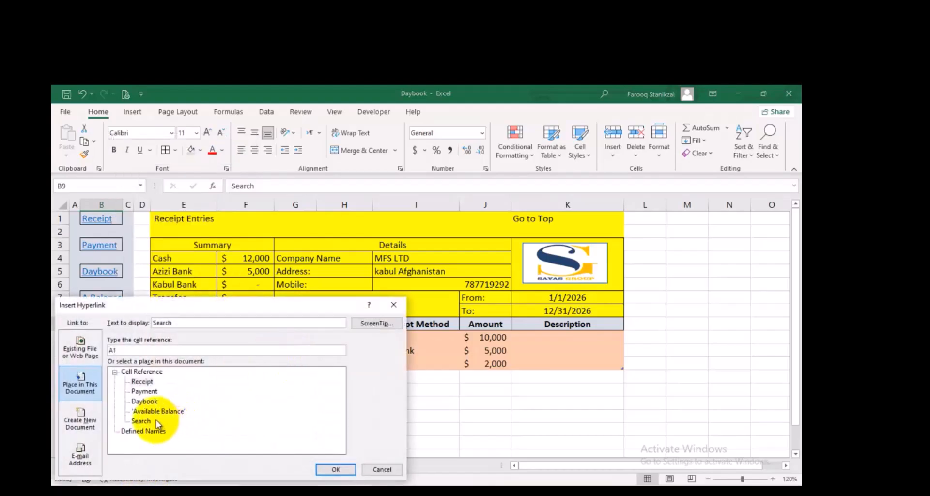
click(156, 420)
click(334, 469)
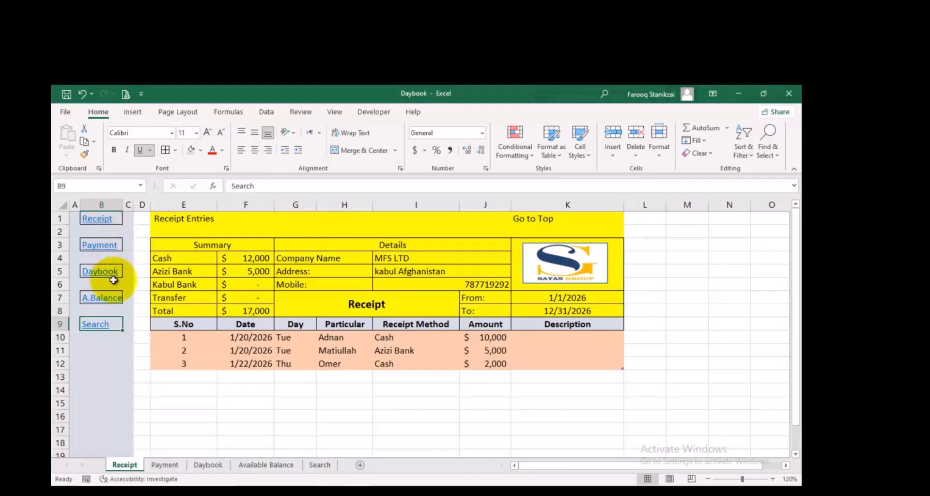
Remove the underline from the five navigation link cells in column B of the Receipt sheet and make them bold
ctrl+click(114, 218)
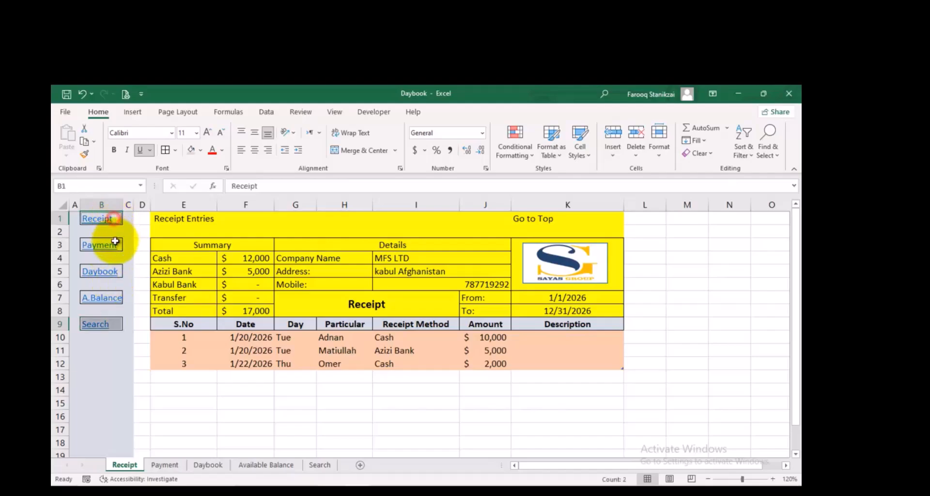
ctrl+click(112, 245)
ctrl+click(111, 272)
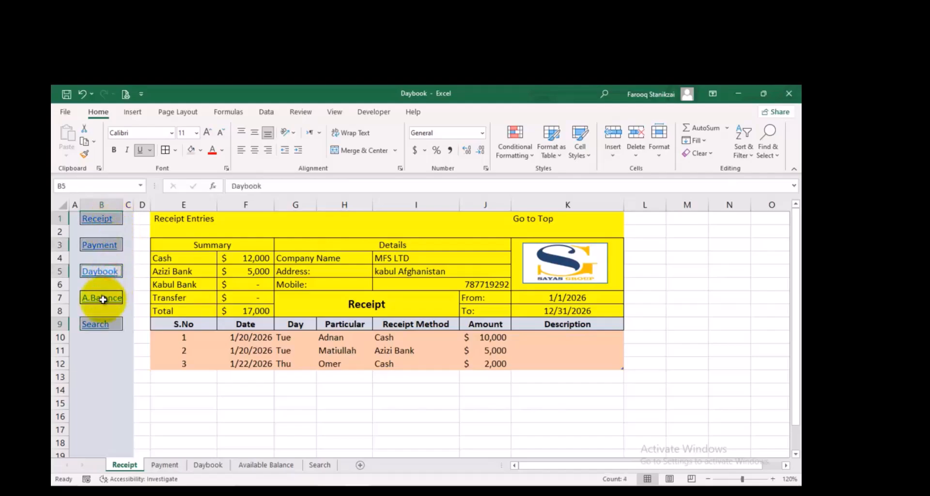
ctrl+click(102, 298)
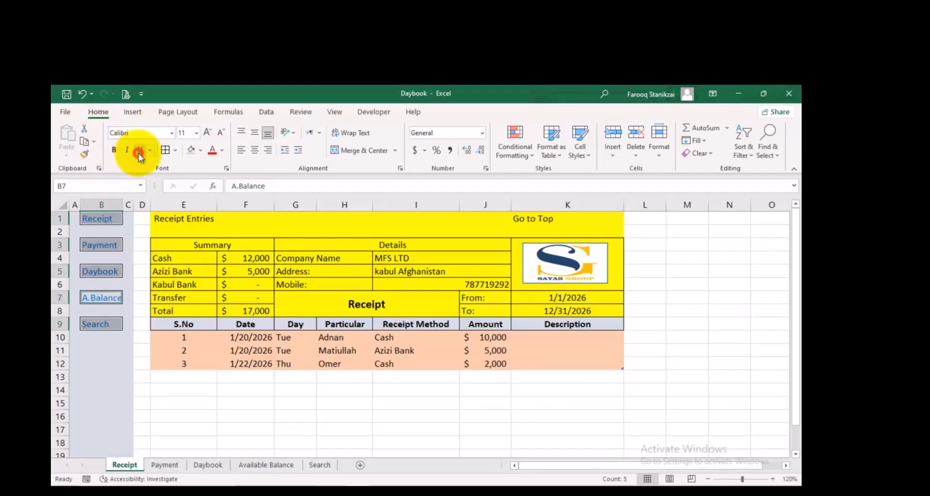
click(139, 153)
click(115, 150)
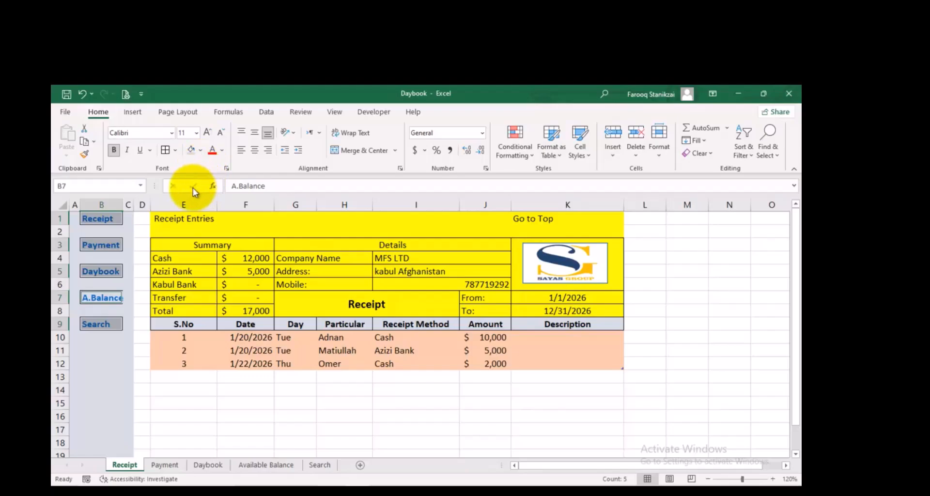
Set the font colour of the five navigation links to dark green and widen column B slightly to fit A.Balance
click(221, 151)
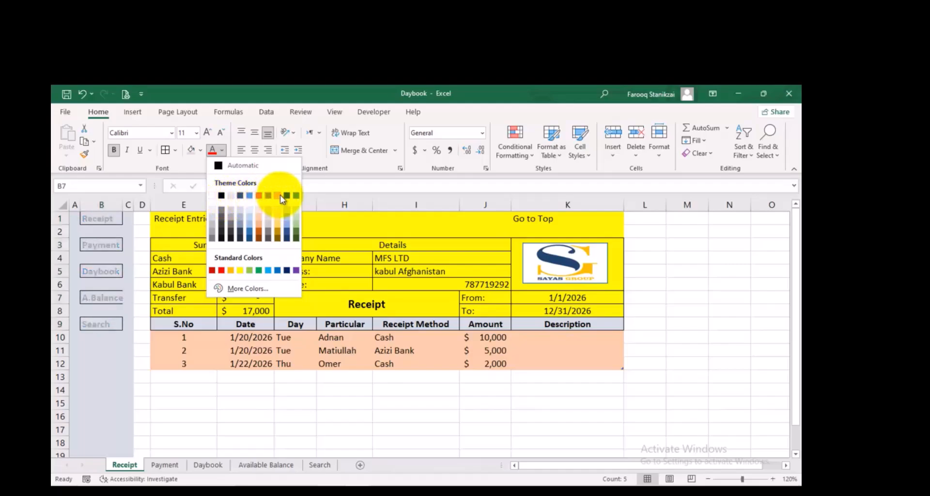
click(293, 238)
drag(123, 206, 131, 205)
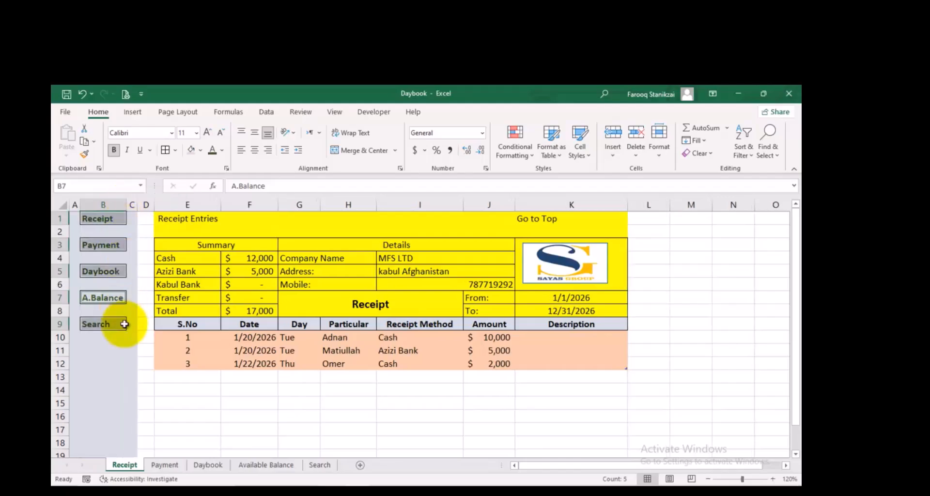
click(115, 351)
Copy navigation columns A:C from the Receipt sheet and paste them over columns A:C of the Payment sheet
drag(75, 203, 130, 206)
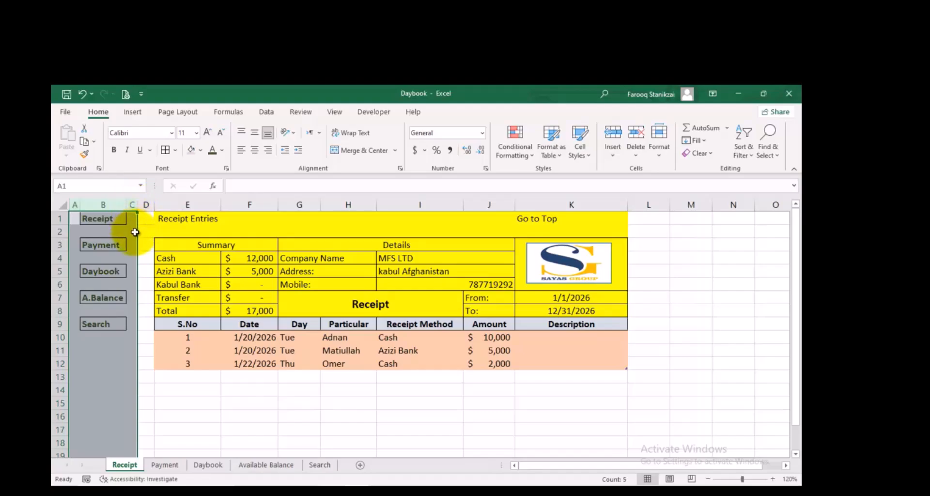
key(ctrl+c)
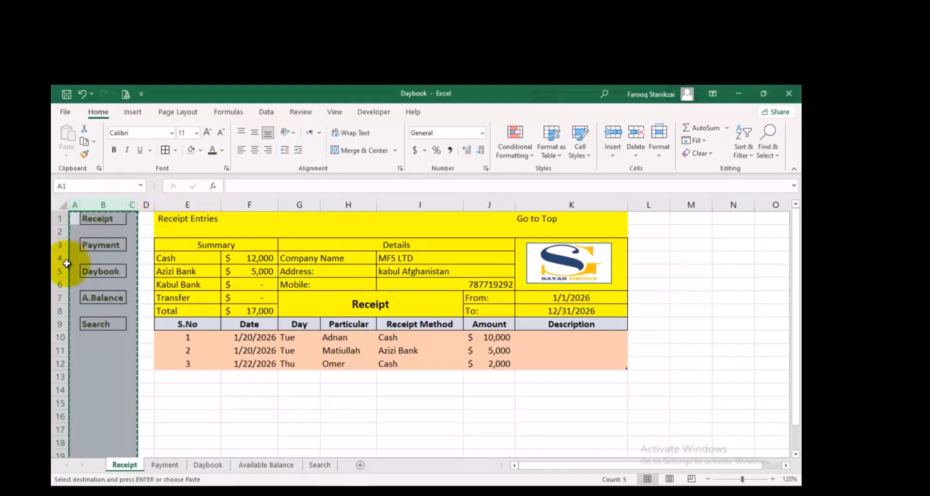
click(164, 465)
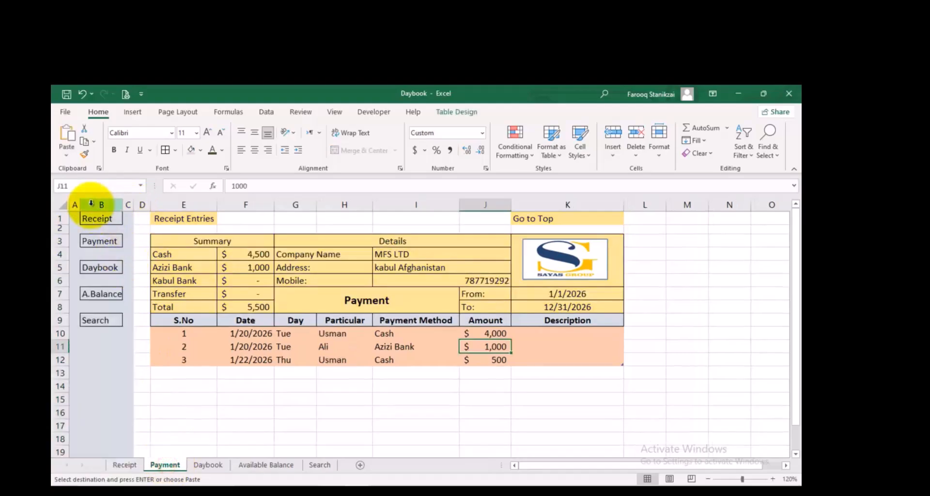
drag(76, 204, 125, 207)
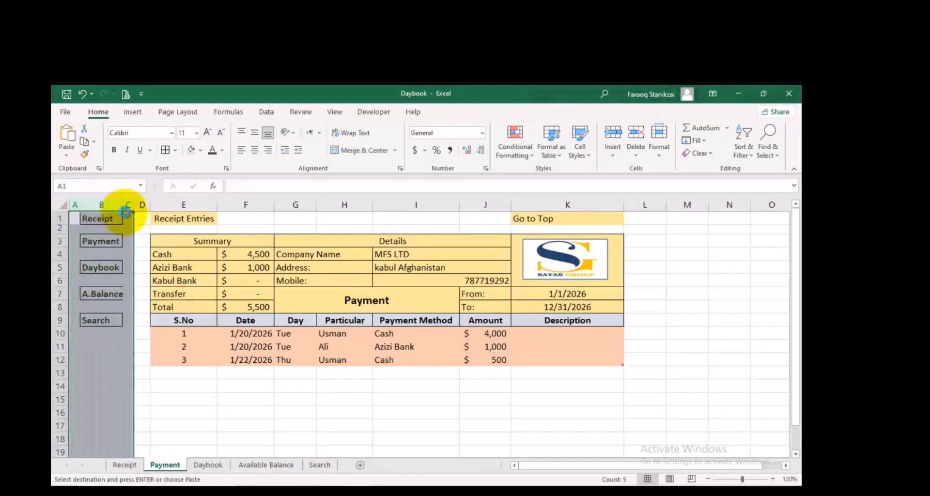
Paste the copied navigation columns over columns A:C of the Daybook and Available Balance sheets
click(199, 466)
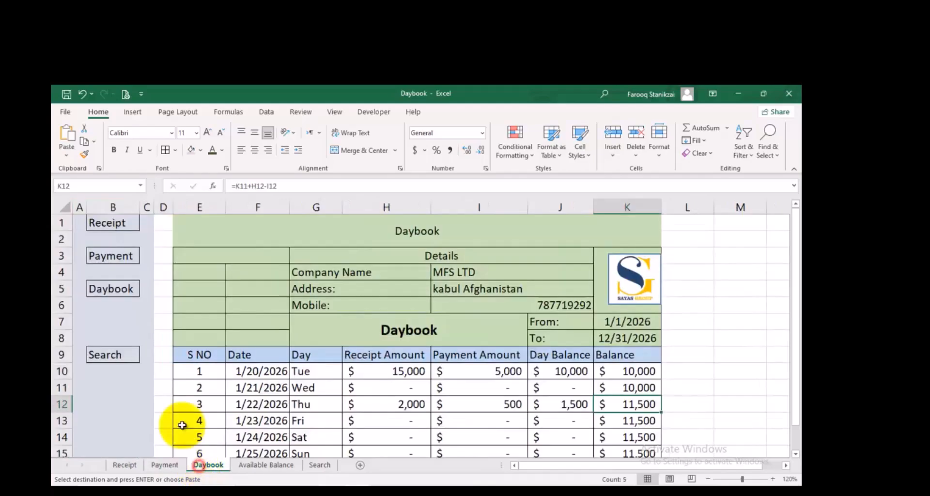
drag(105, 208, 145, 211)
key(ctrl+v)
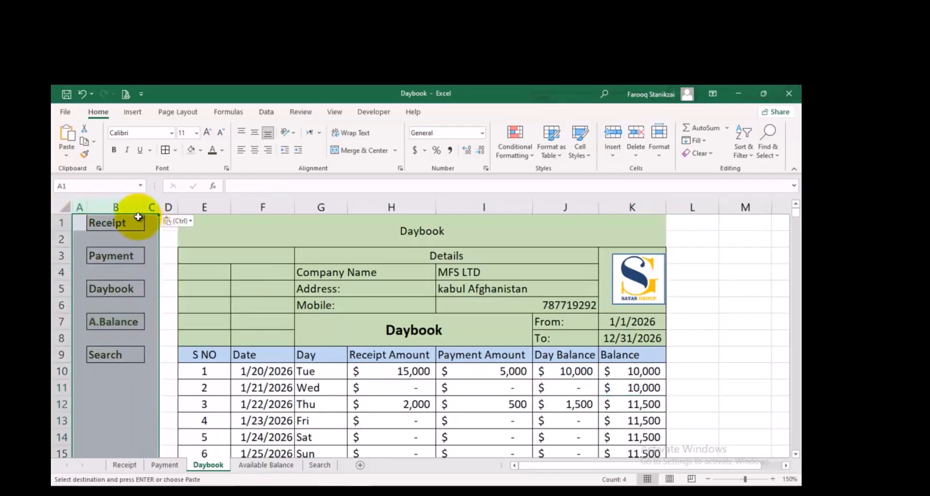
click(262, 465)
drag(78, 203, 134, 205)
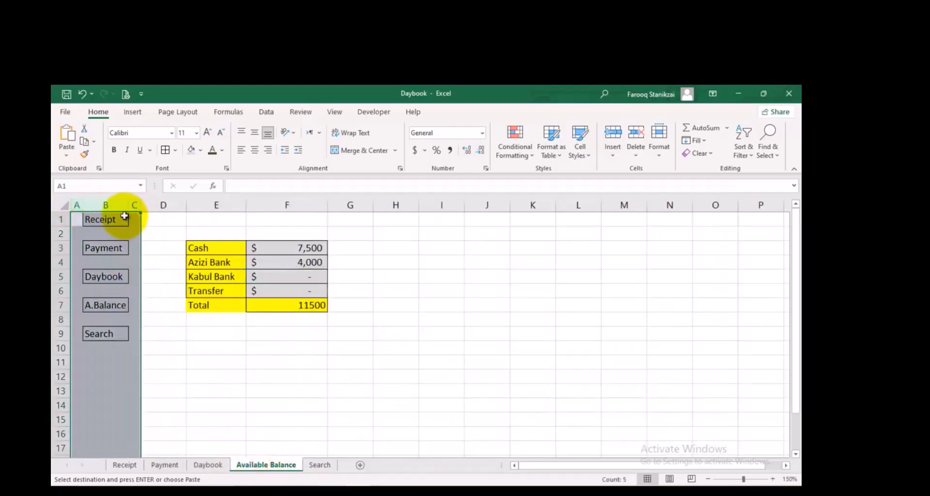
Paste the copied navigation columns into columns A:C of the empty Search sheet
click(315, 464)
drag(78, 198, 145, 205)
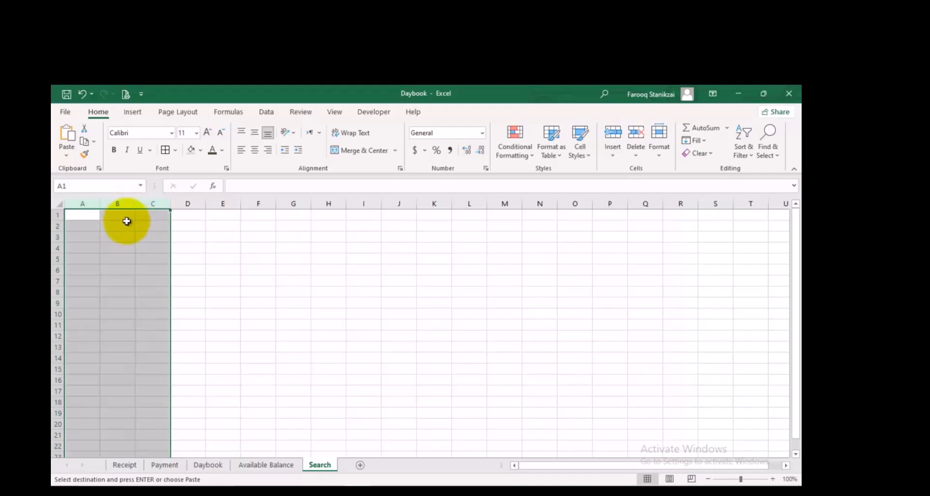
key(ctrl+v)
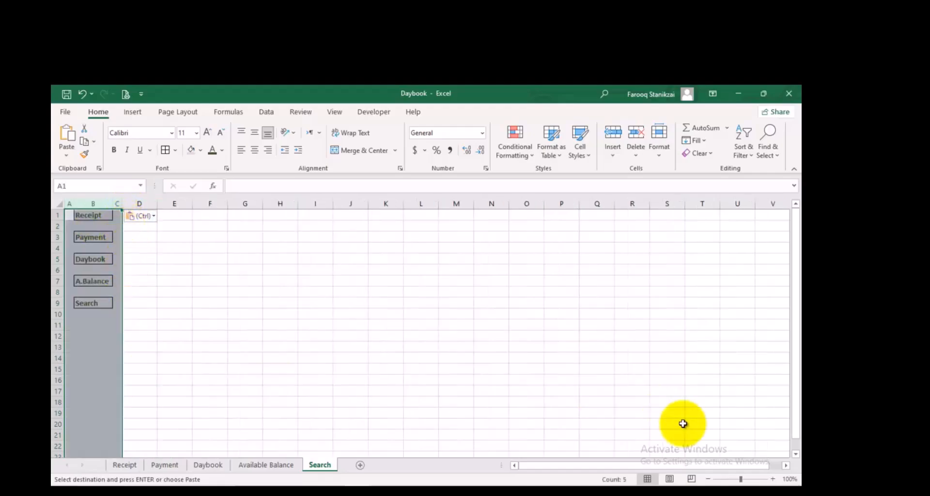
click(773, 479)
click(773, 479)
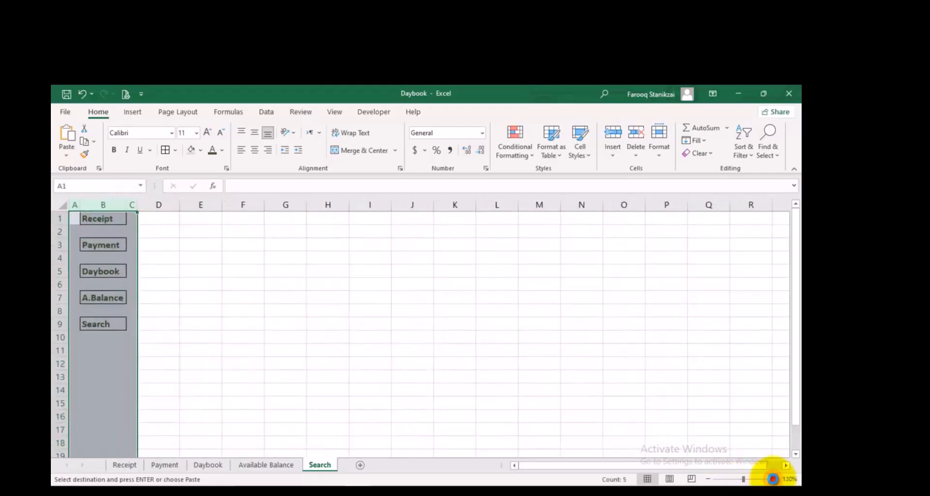
click(773, 478)
click(218, 342)
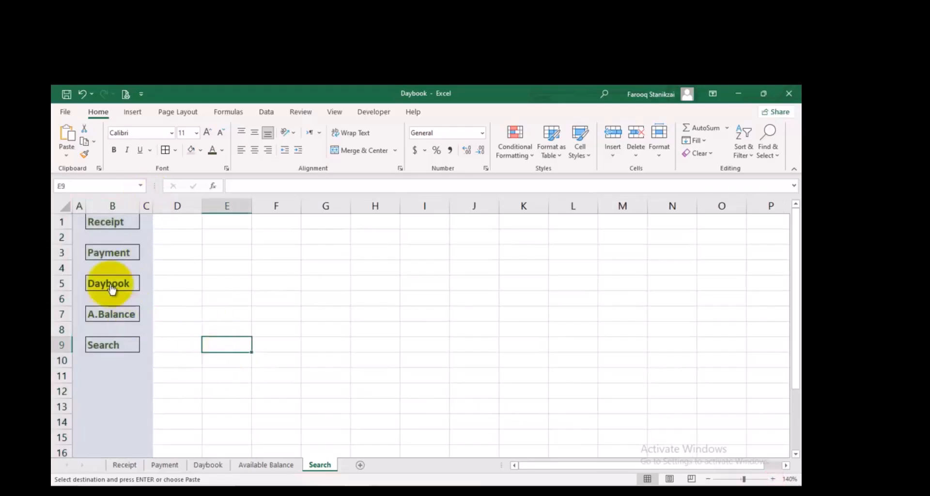
Test the navigation by following the Receipt, Payment, Daybook, A.Balance and Search links from sheet to sheet
click(113, 221)
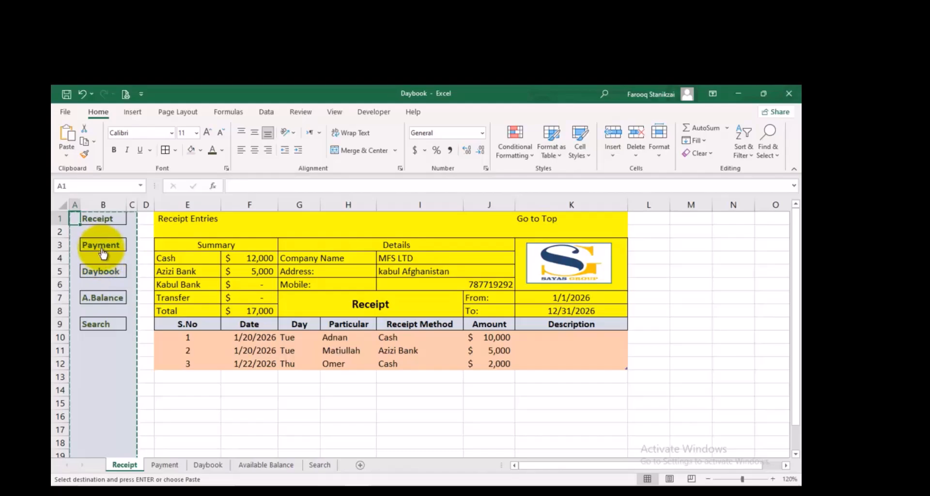
click(101, 247)
click(101, 247)
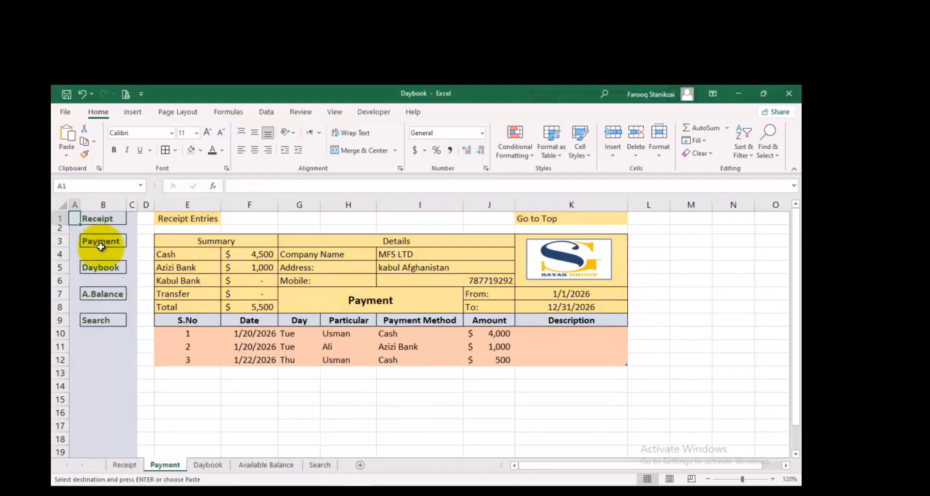
click(102, 271)
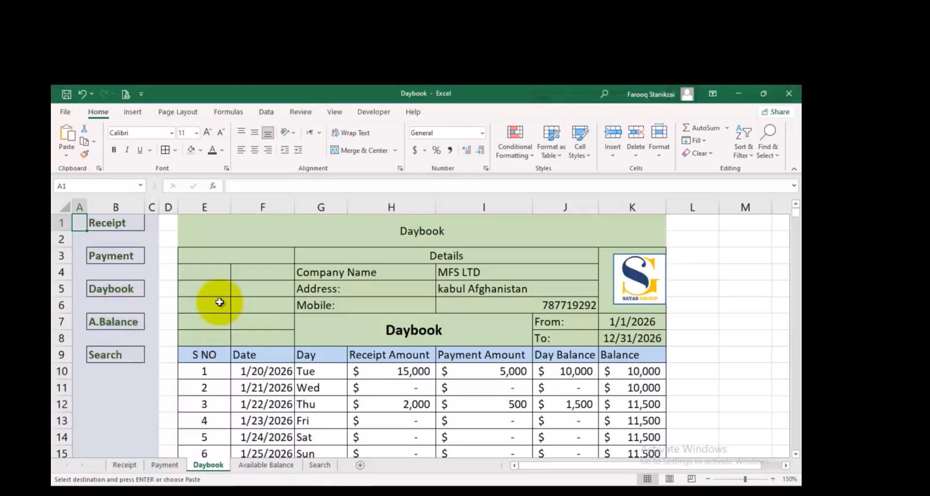
click(125, 324)
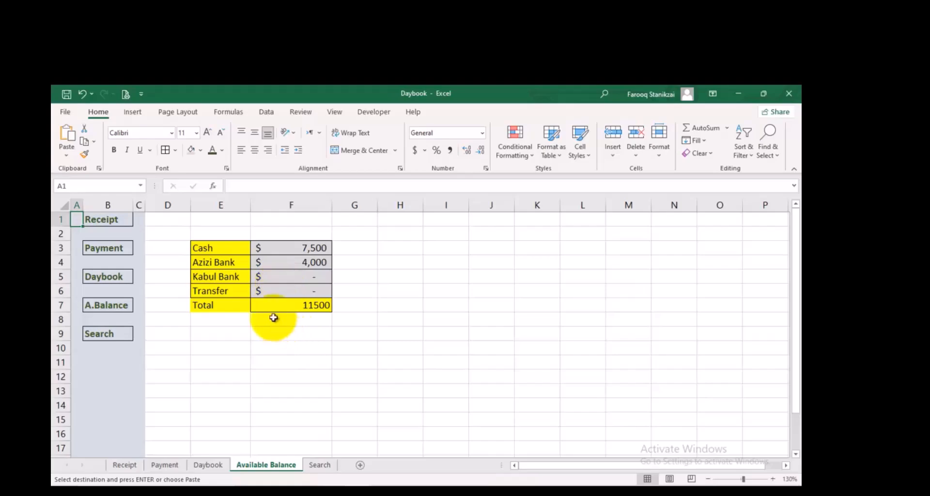
click(109, 333)
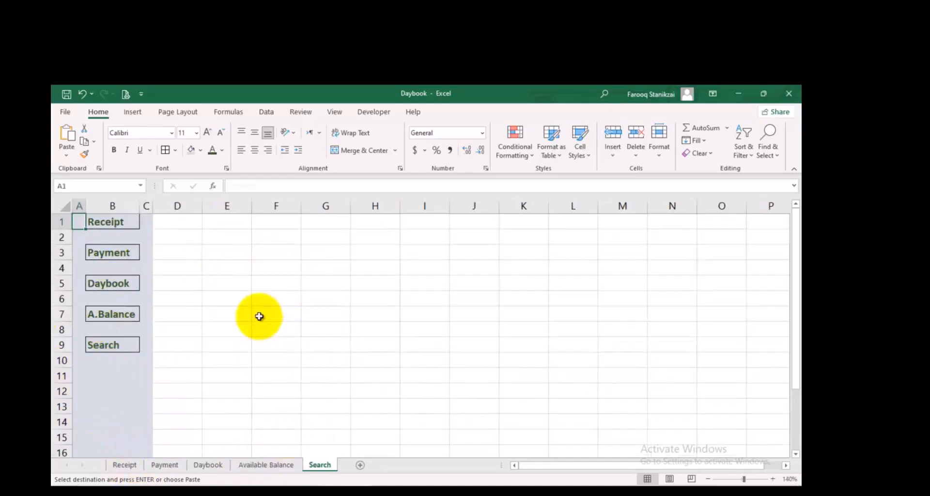
Return to the Receipt sheet and cancel the pending copy of the navigation columns
click(125, 465)
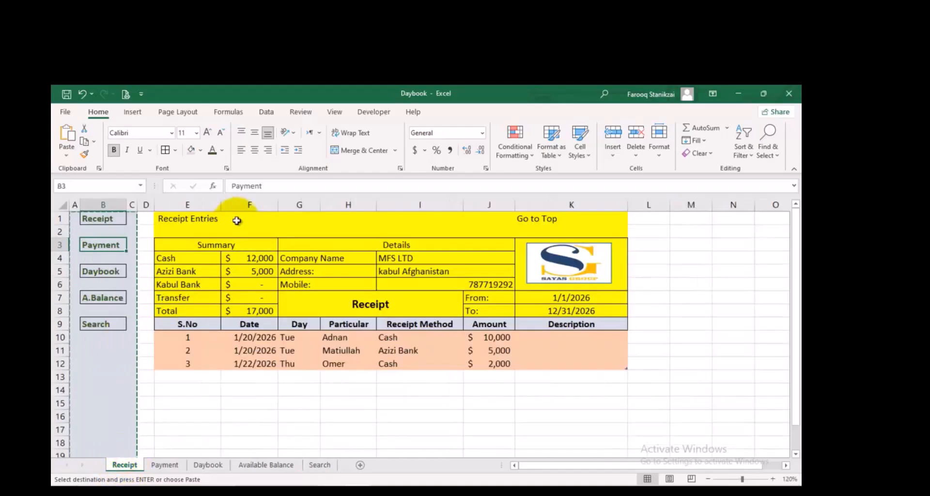
click(551, 220)
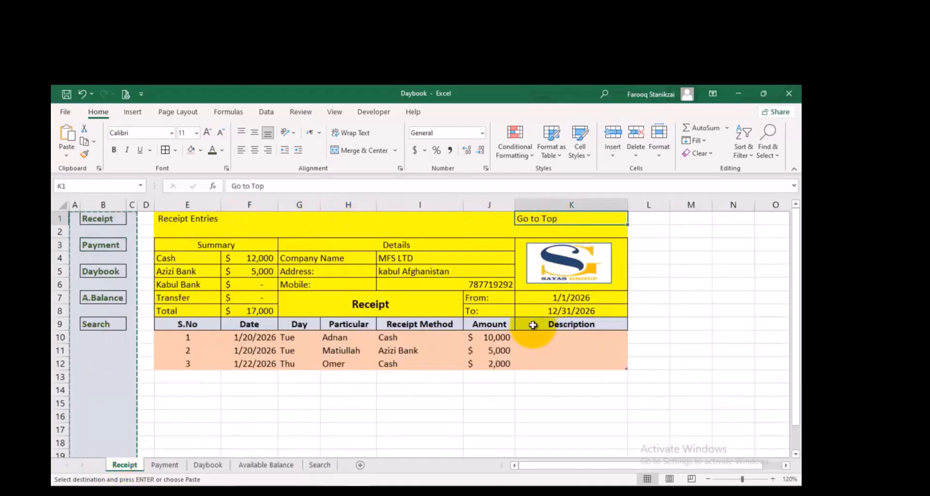
scroll(373, 300, down, 7)
scroll(364, 307, down, 5)
scroll(364, 305, up, 12)
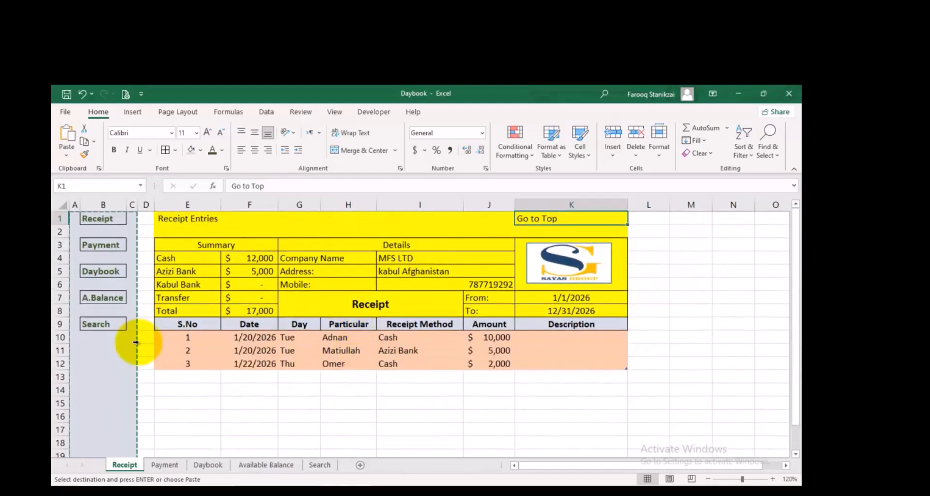
click(158, 337)
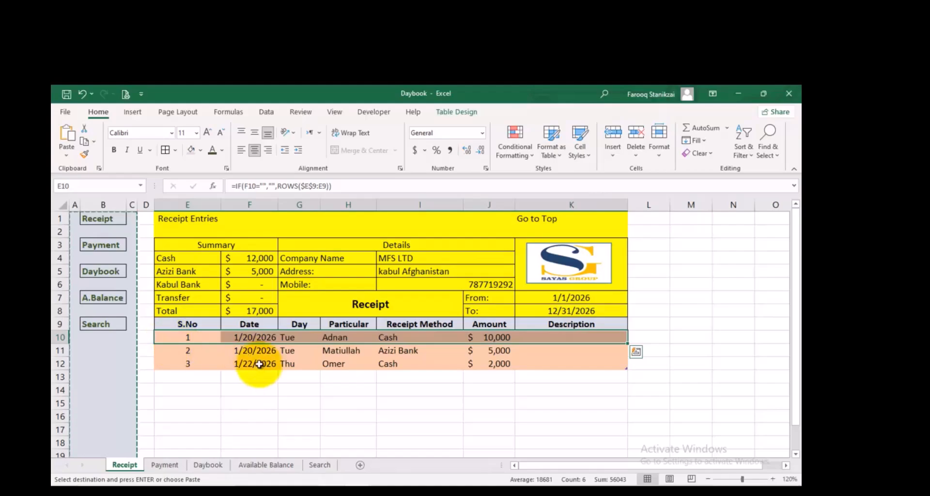
key(Escape)
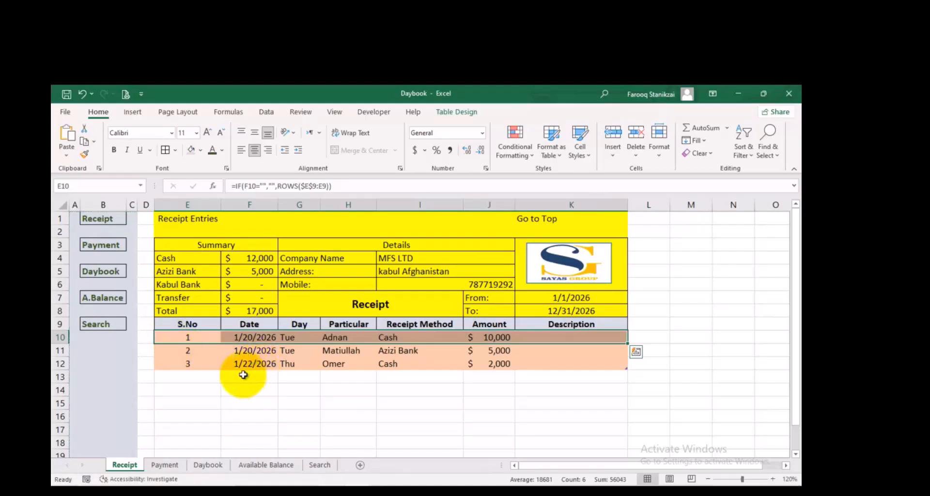
click(241, 374)
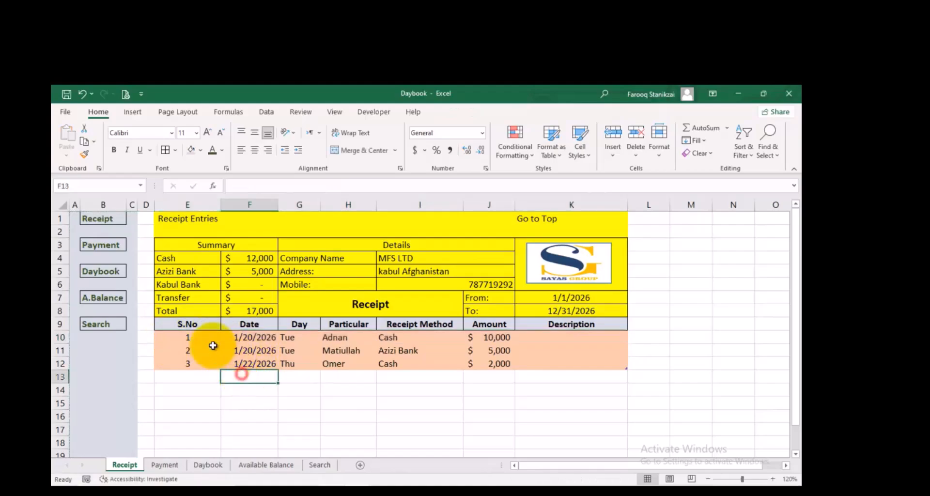
Freeze panes at cell E10 of the Receipt sheet and scroll through the rows to check the fixed header
click(169, 337)
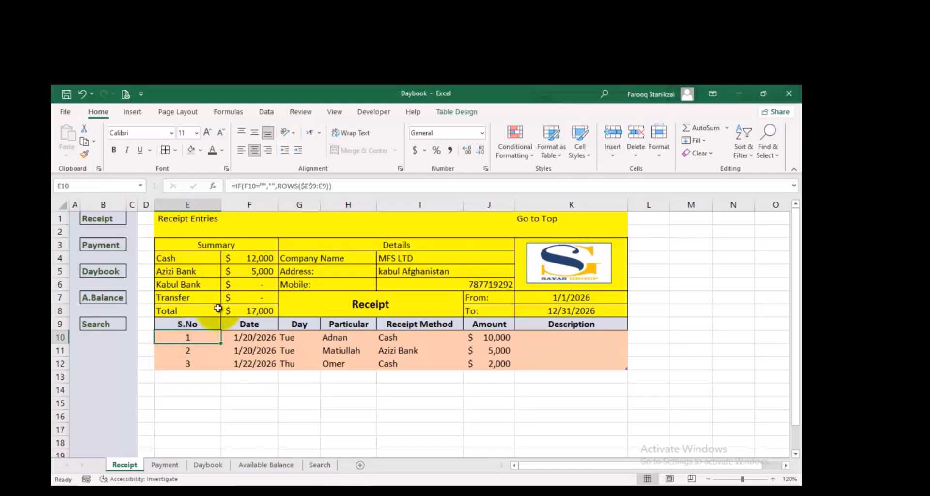
scroll(218, 308, down, 1)
scroll(244, 315, up, 1)
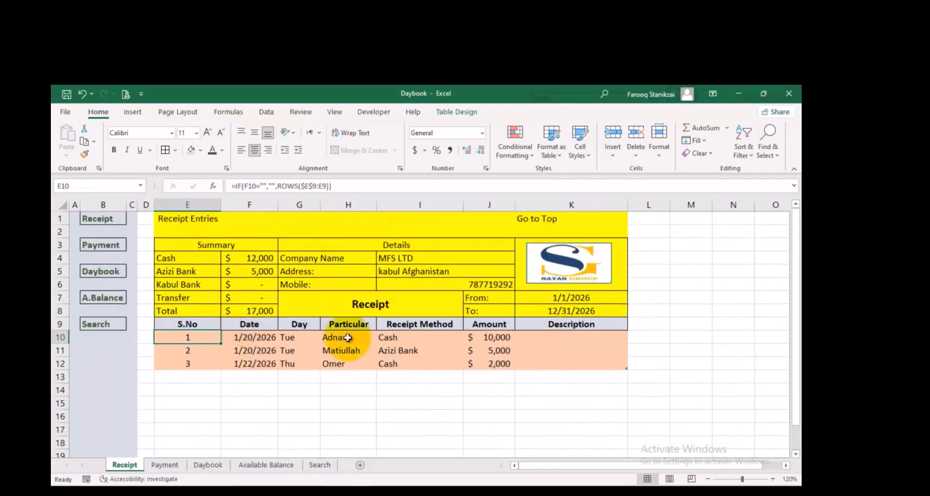
scroll(334, 347, down, 4)
scroll(332, 349, up, 7)
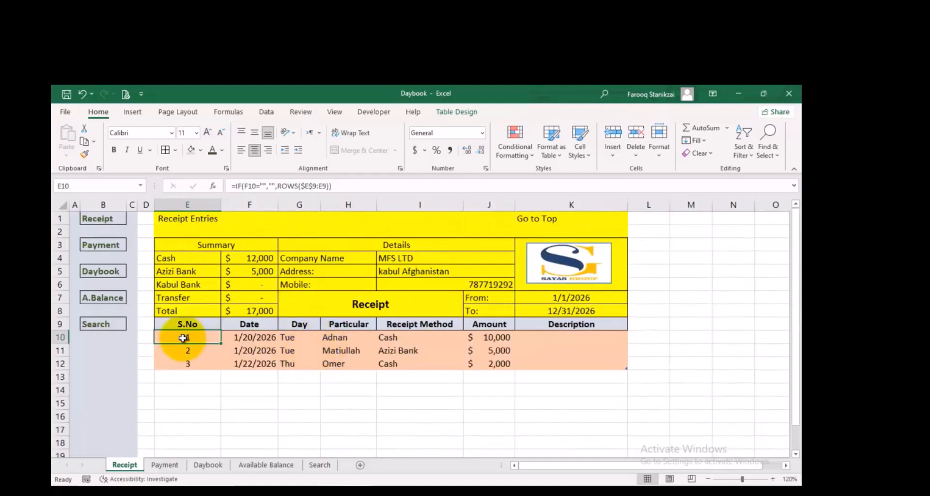
click(334, 115)
click(424, 155)
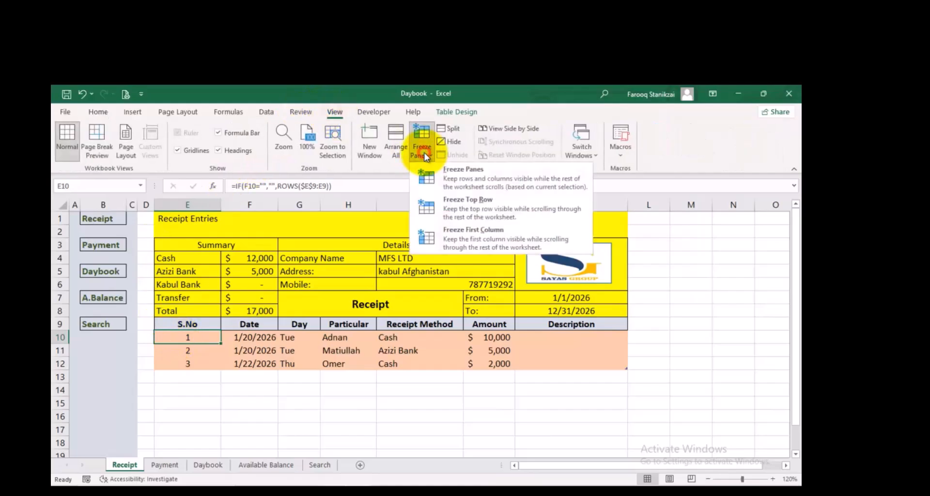
click(454, 176)
scroll(191, 391, down, 1)
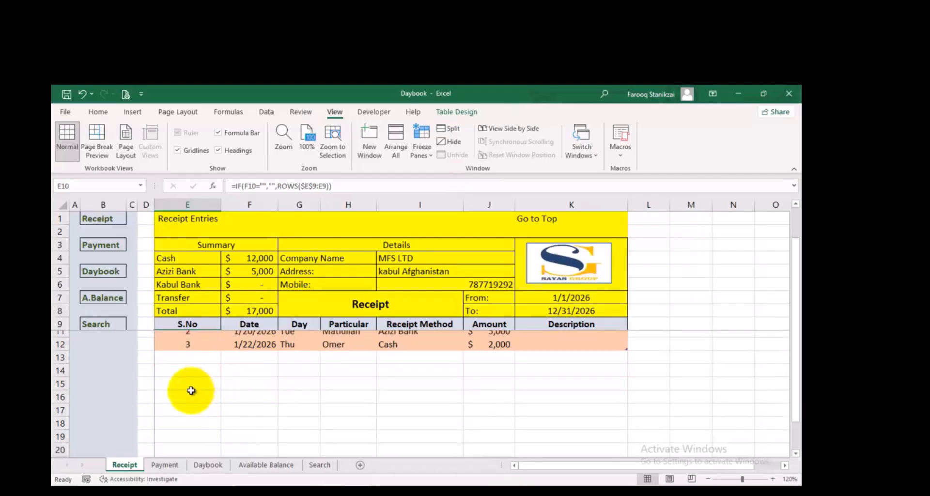
scroll(191, 390, down, 11)
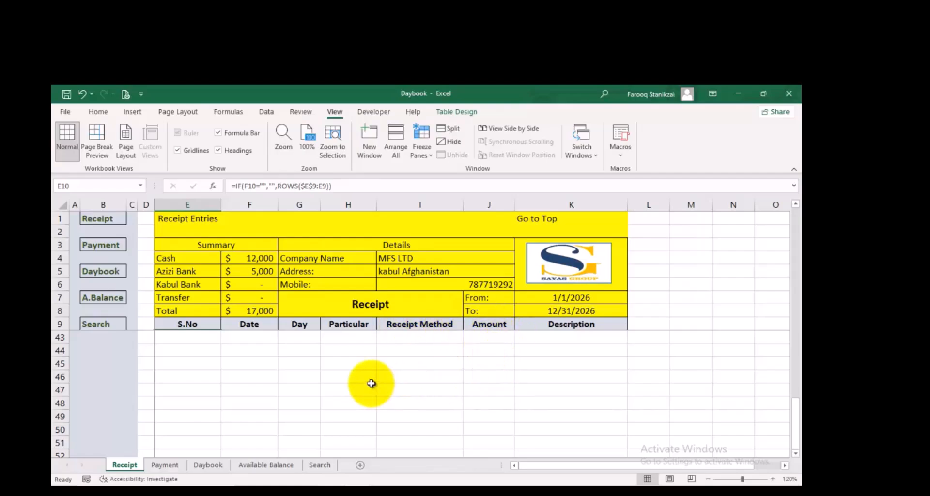
scroll(300, 377, up, 11)
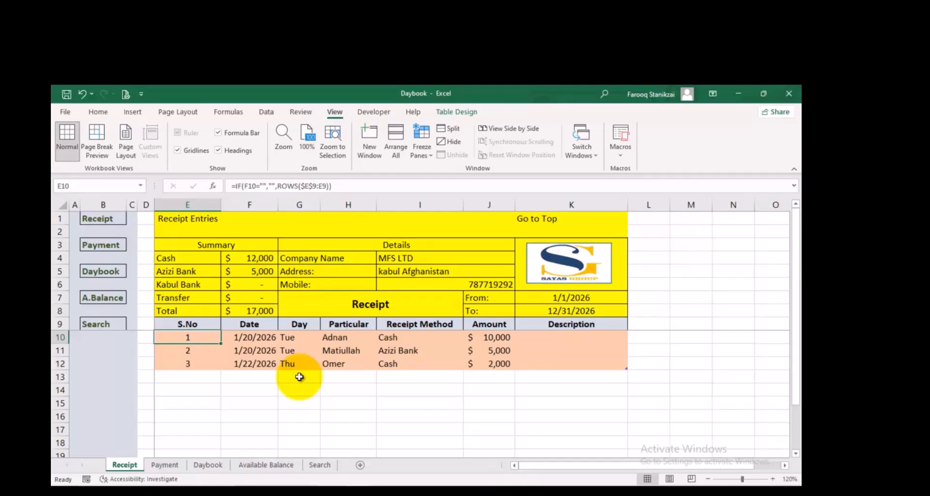
Open the hyperlink settings for the Go to Top cell K1 on the Receipt sheet
click(530, 218)
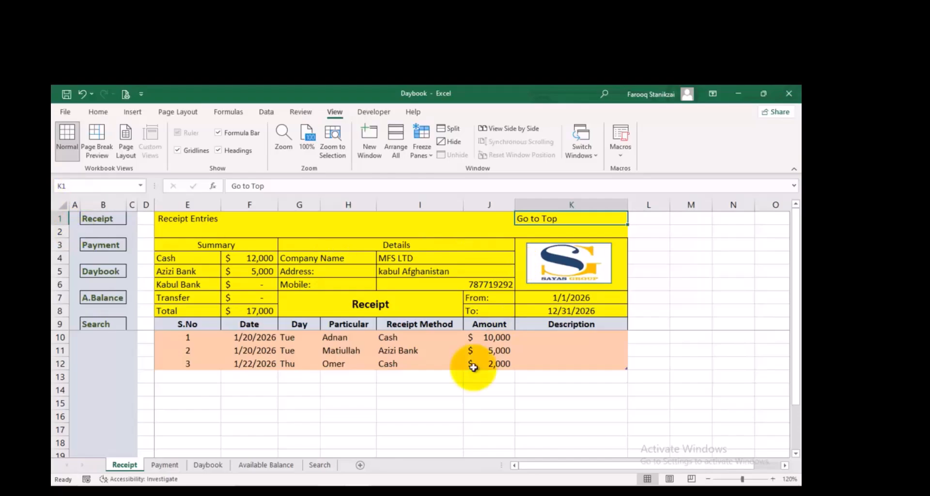
scroll(412, 393, down, 5)
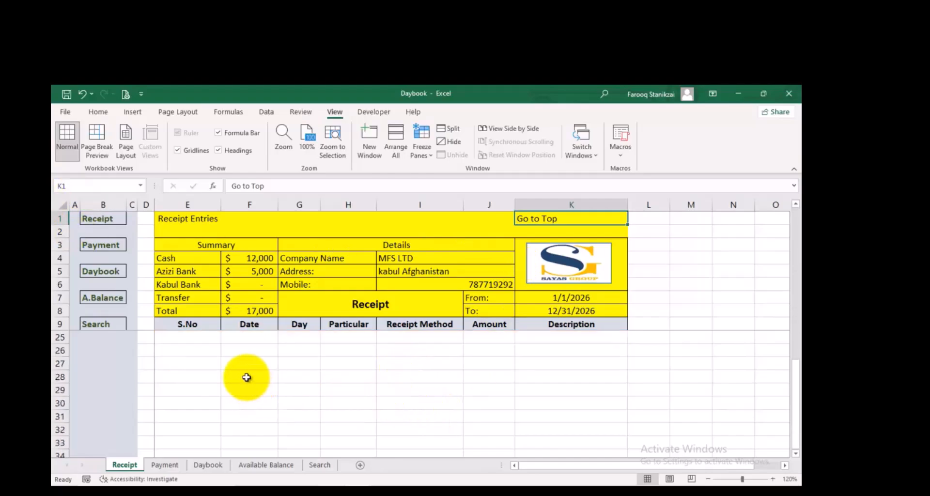
scroll(230, 356, up, 5)
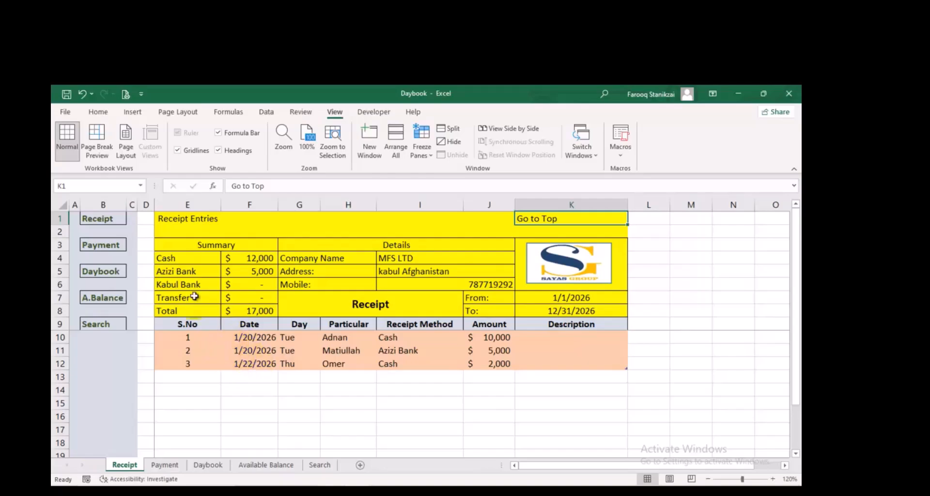
right_click(552, 217)
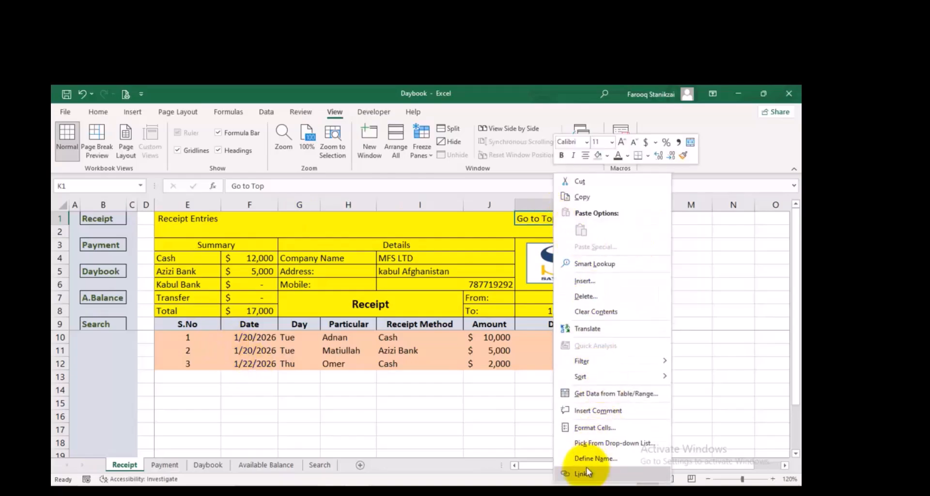
click(584, 474)
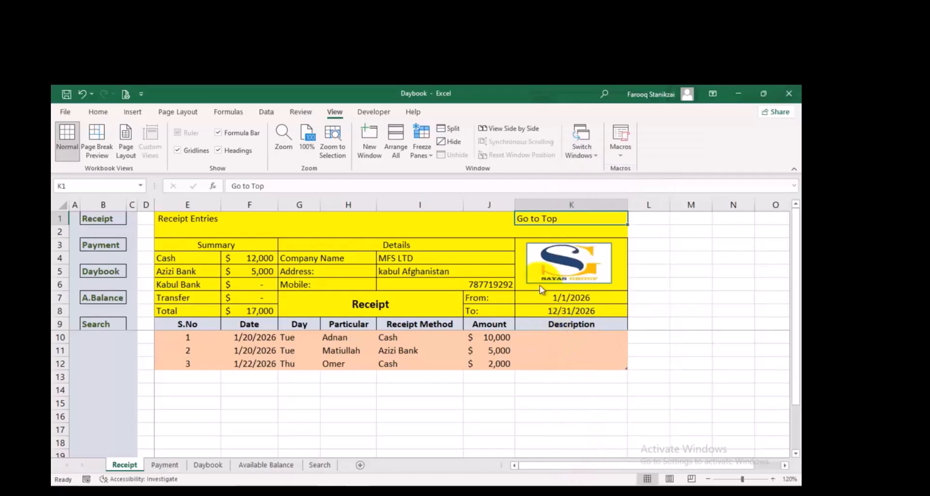
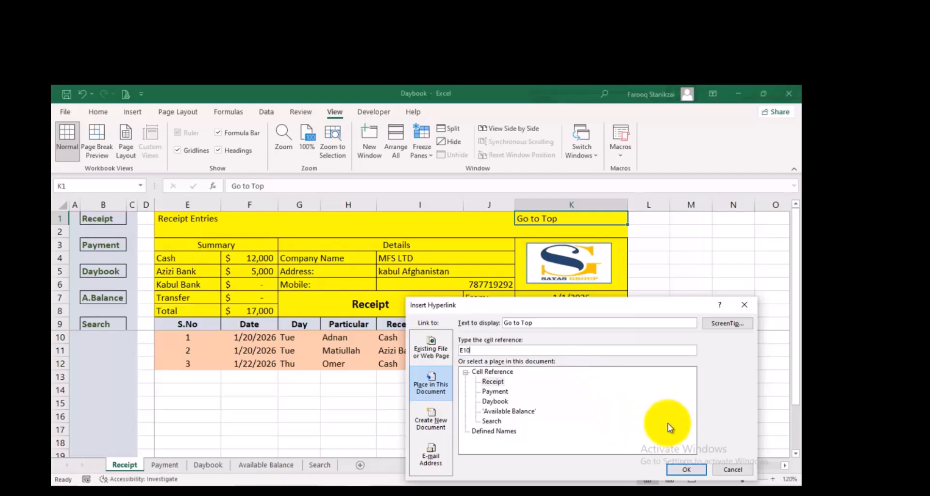
Link the Go to Top cell K1 to cell E10 of the Receipt sheet and test the link from further down the rows
click(687, 469)
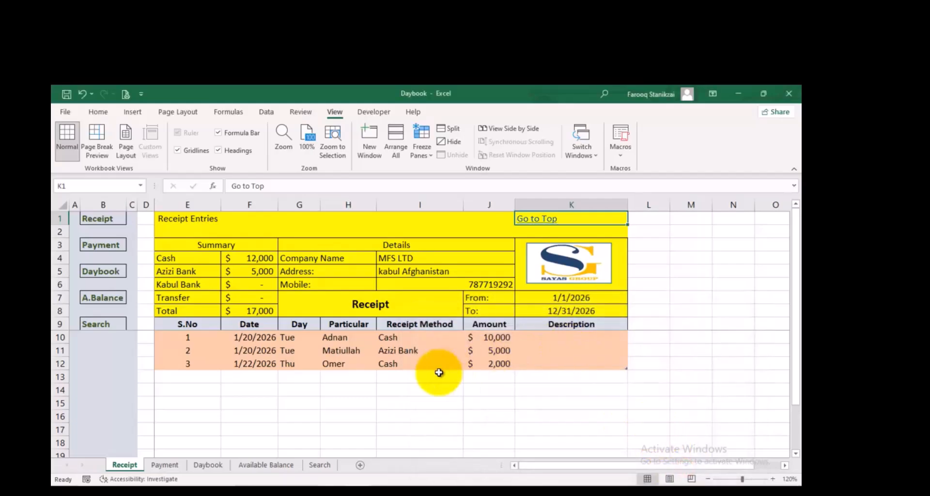
scroll(421, 367, down, 6)
scroll(414, 360, down, 11)
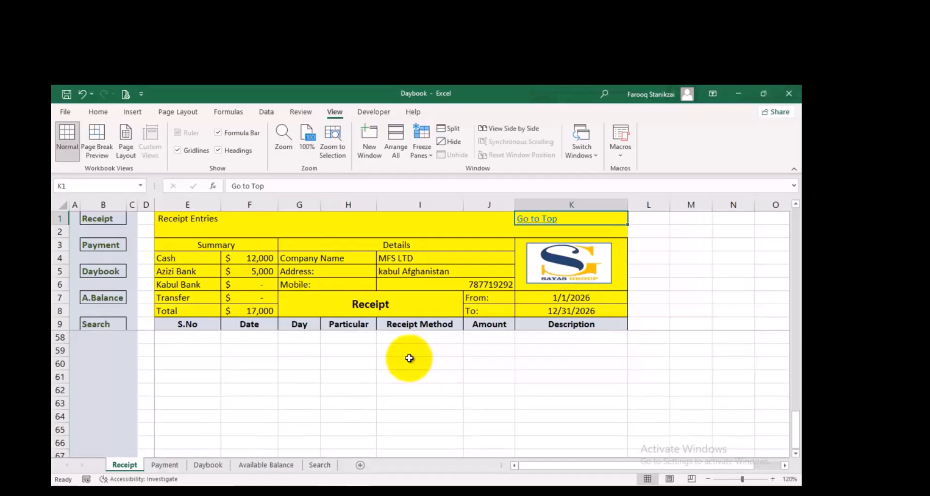
click(536, 222)
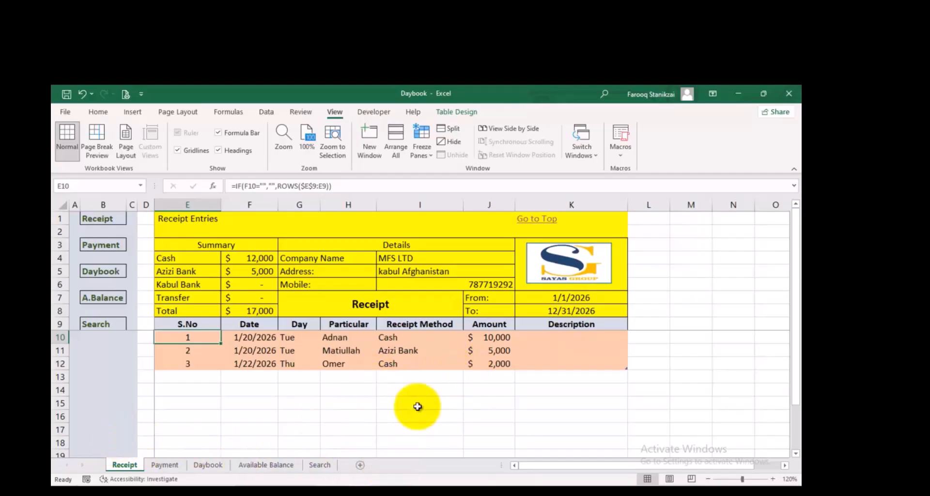
click(348, 390)
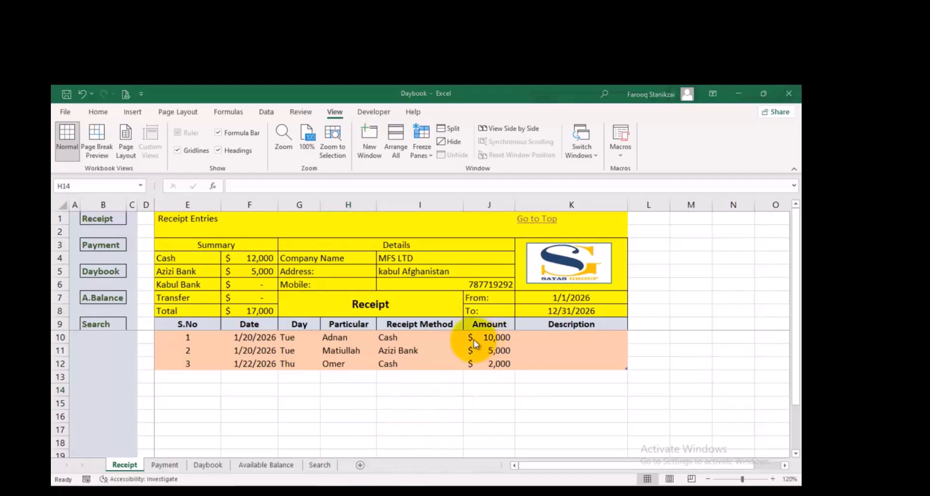
Look over the Daybook table for reference and enter the label "*Search by Date" in cell E2 of the Search sheet
click(320, 465)
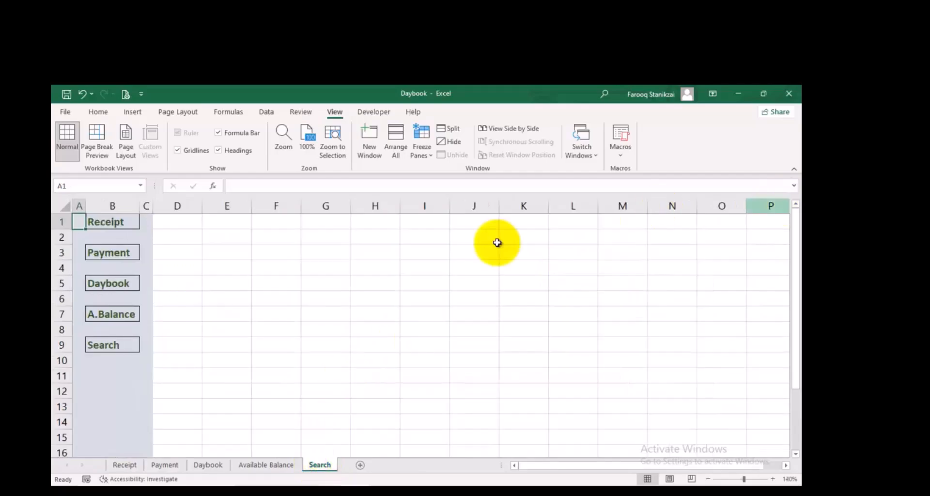
click(241, 236)
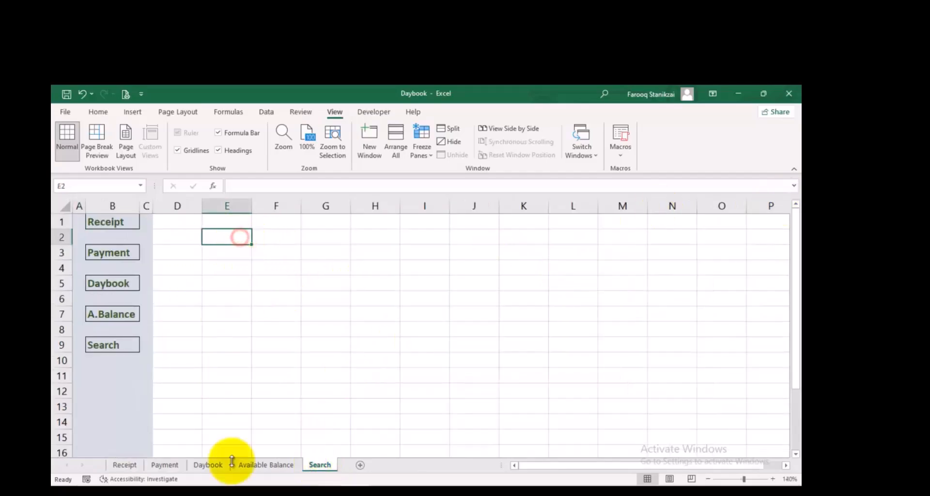
click(208, 465)
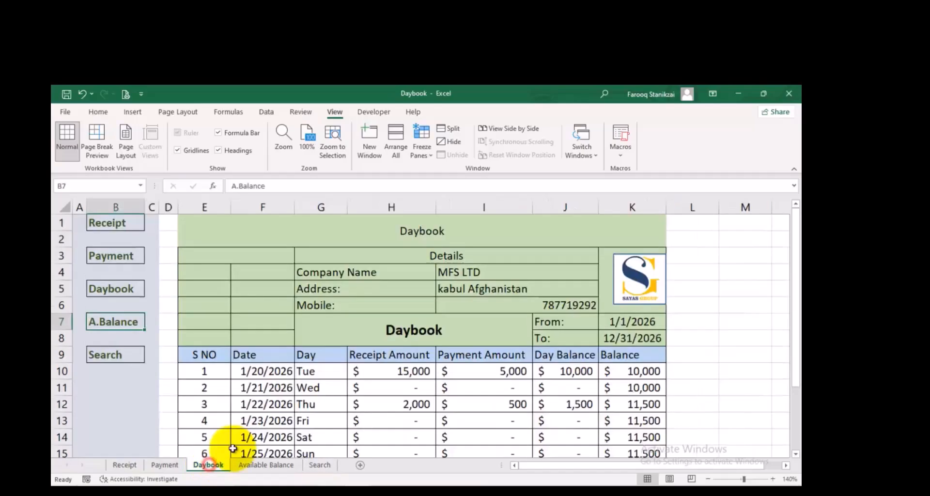
scroll(426, 397, down, 13)
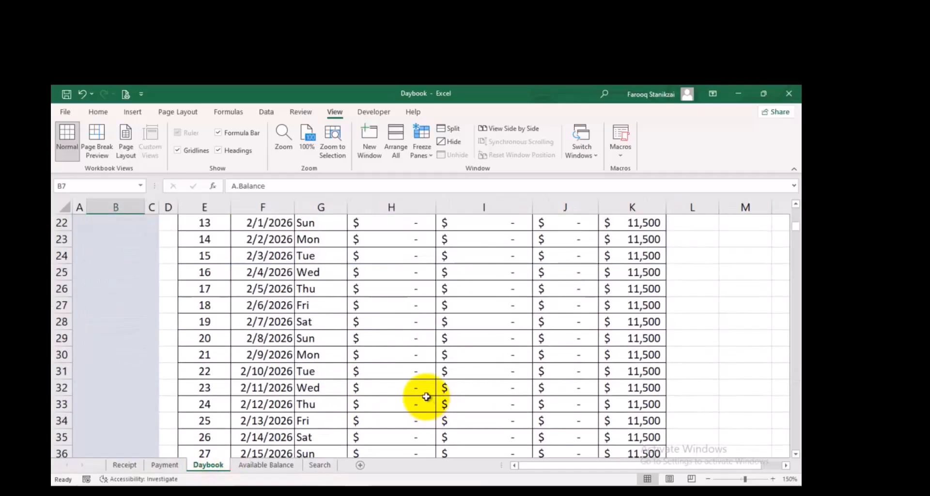
scroll(425, 396, up, 13)
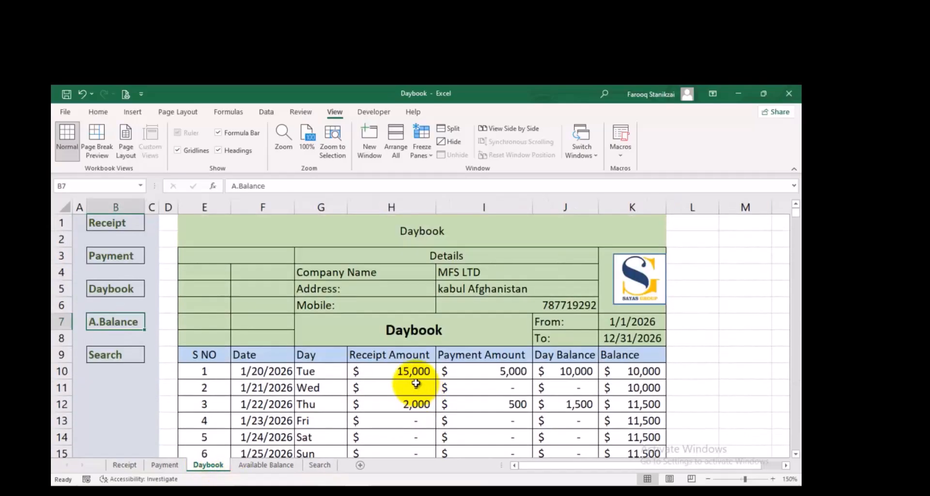
click(311, 465)
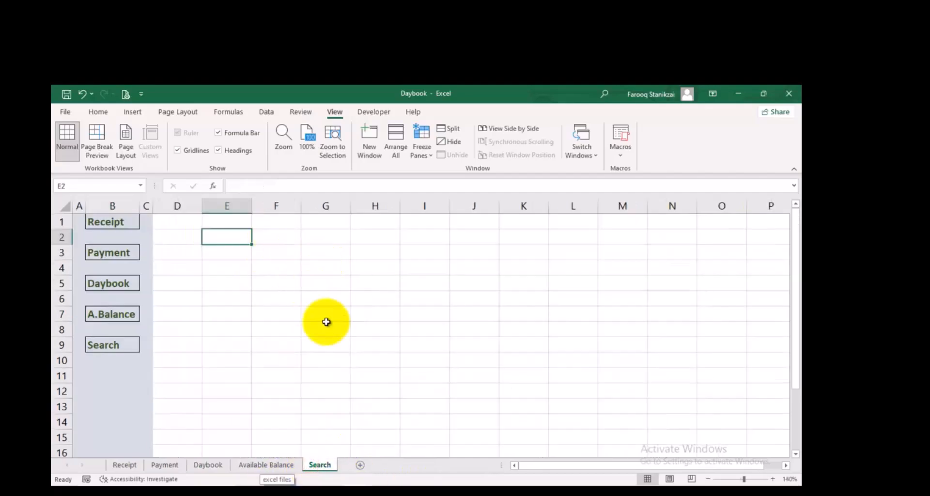
text(*)
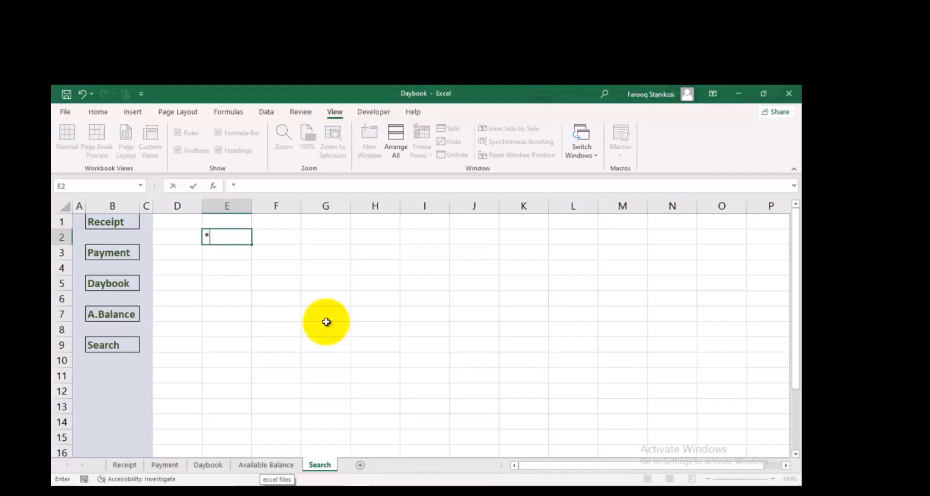
text(Search by)
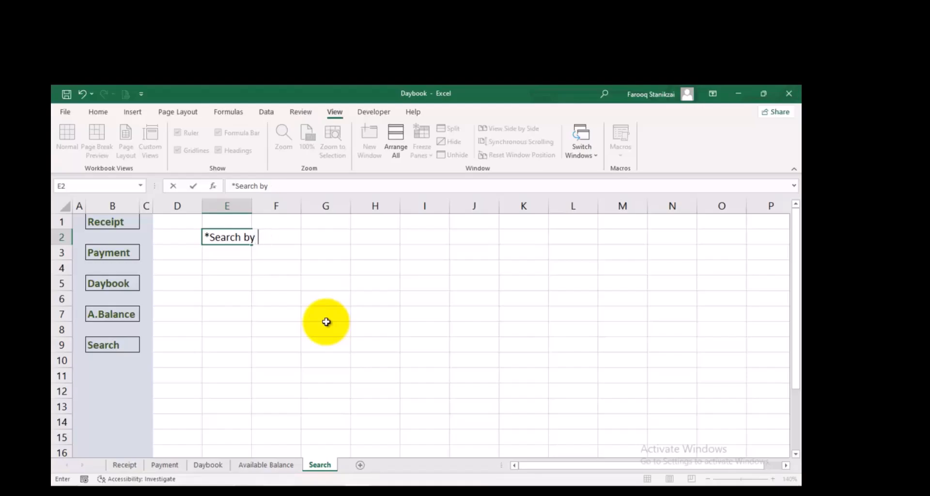
key(Right)
key(Right)
key(Right)
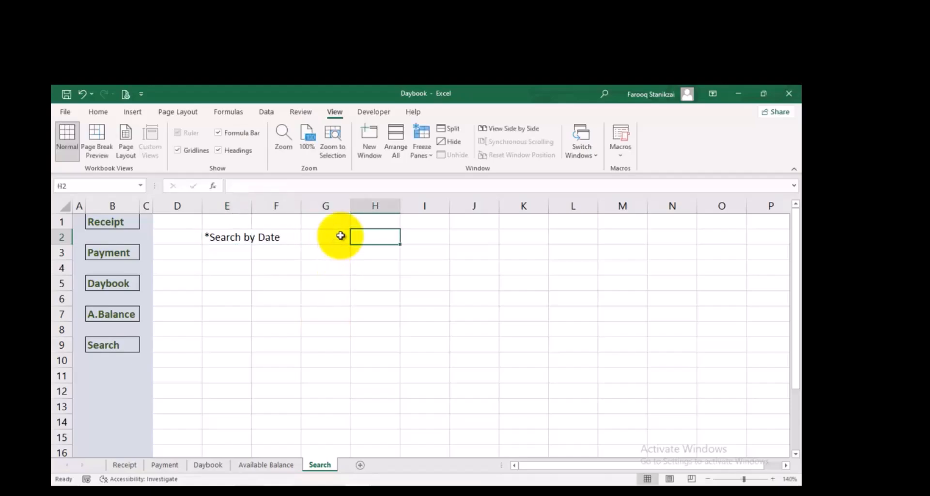
Merge and center cells G2:H2 beside the search label as the date entry cell
drag(331, 237, 368, 239)
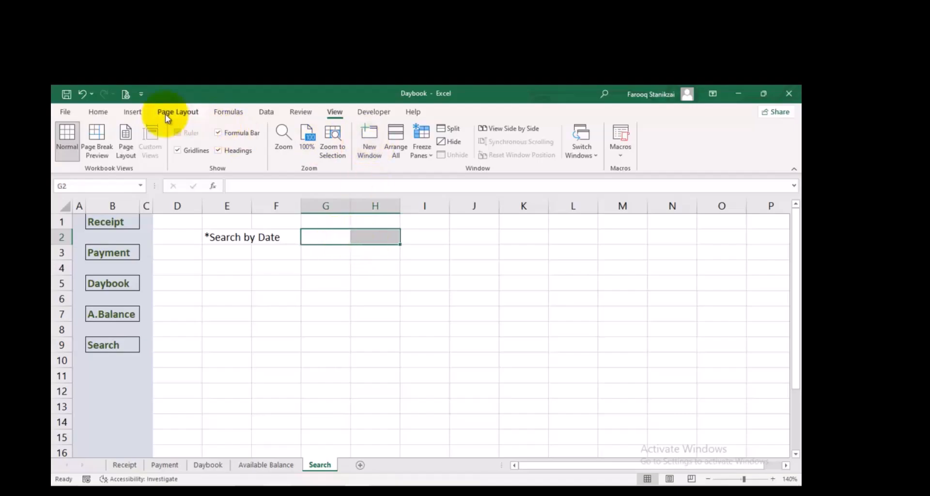
click(107, 111)
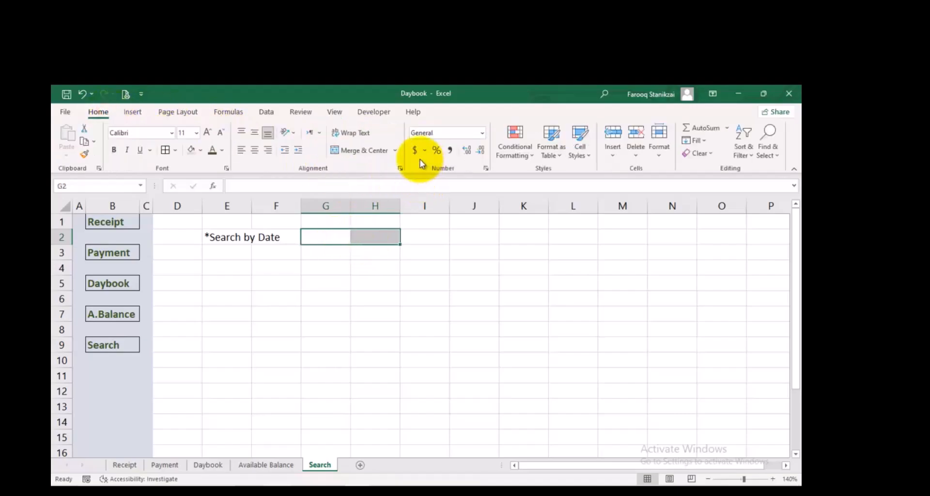
click(350, 153)
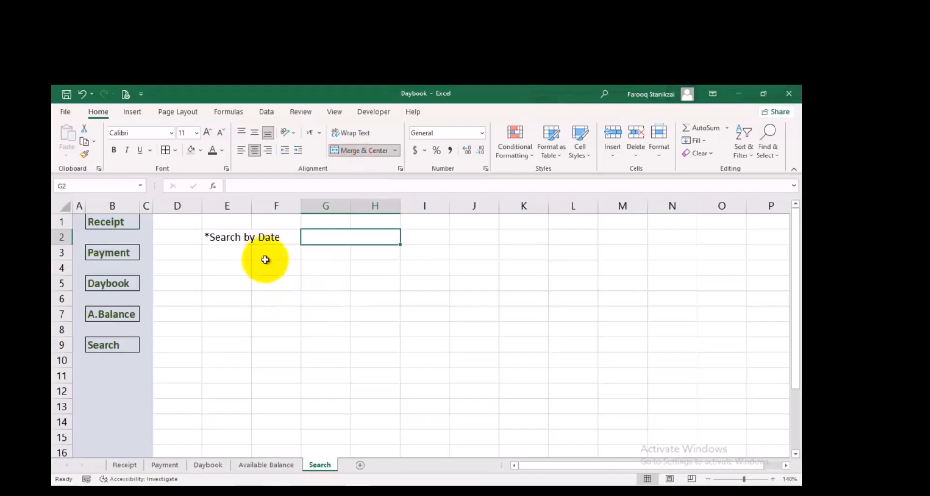
Enter the headings Date, Day and Receipt Method in cells E4 to G4 of the Search sheet
click(244, 267)
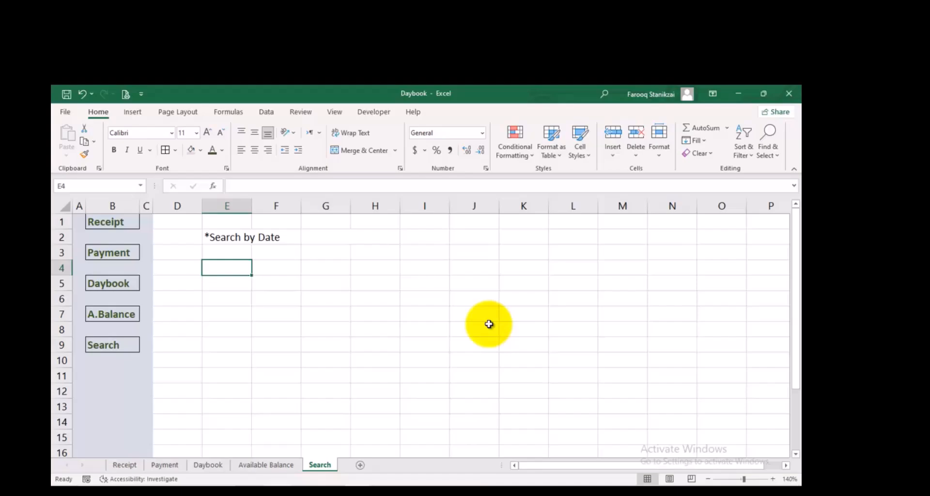
text(Date)
key(Tab)
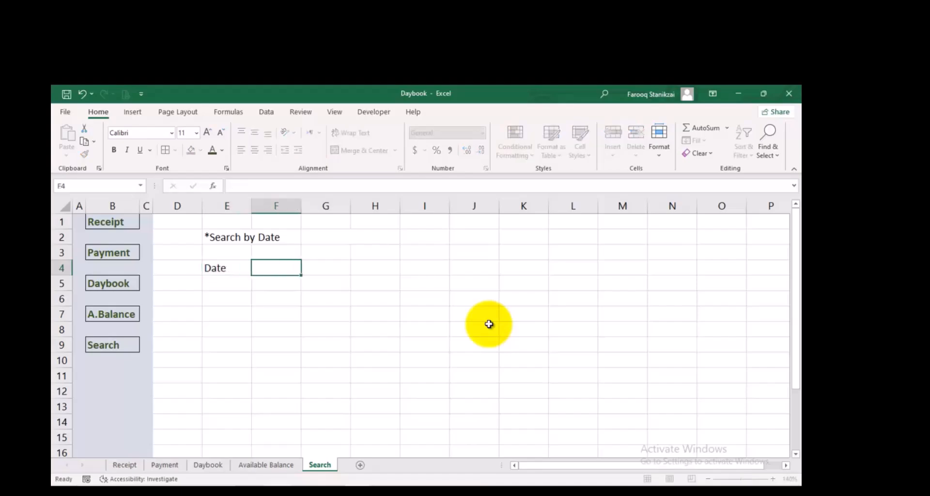
text(Day)
key(Tab)
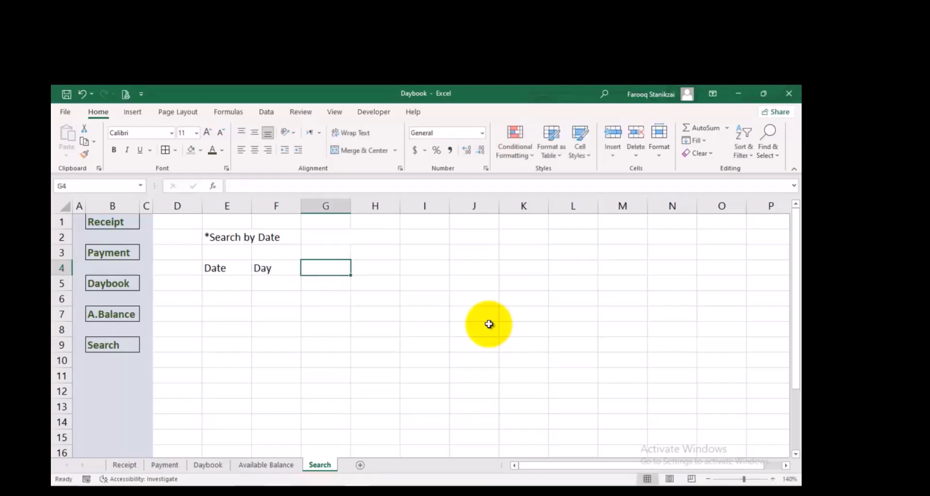
text(Receipt)
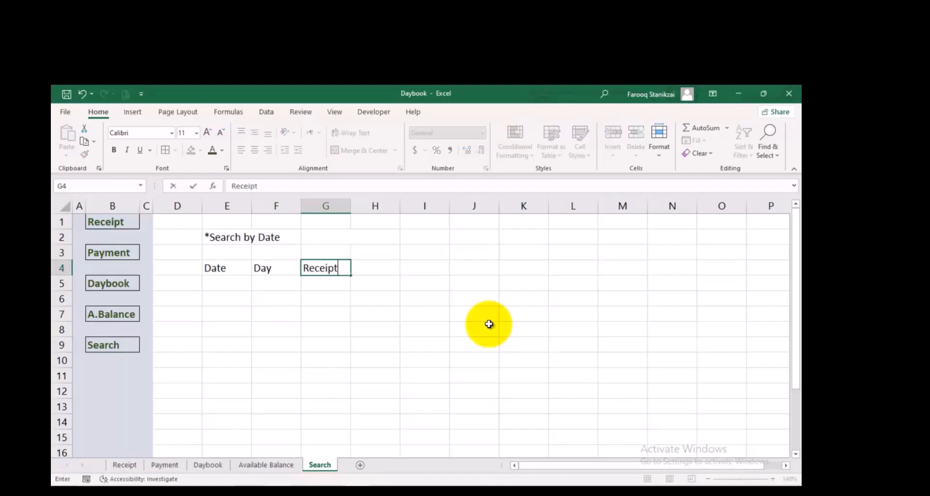
text( Method)
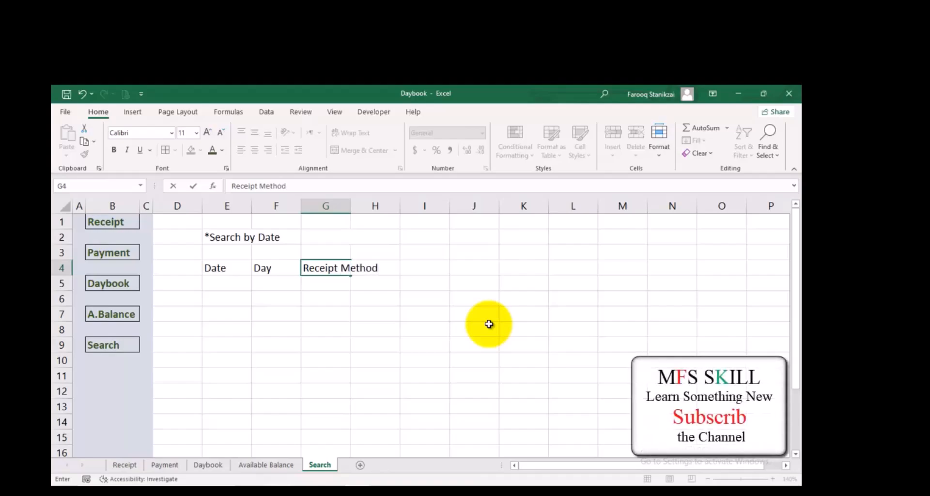
key(Tab)
Continue the heading row with Payment Method, Day Balance and Balance in cells H4 to J4
text(Payment)
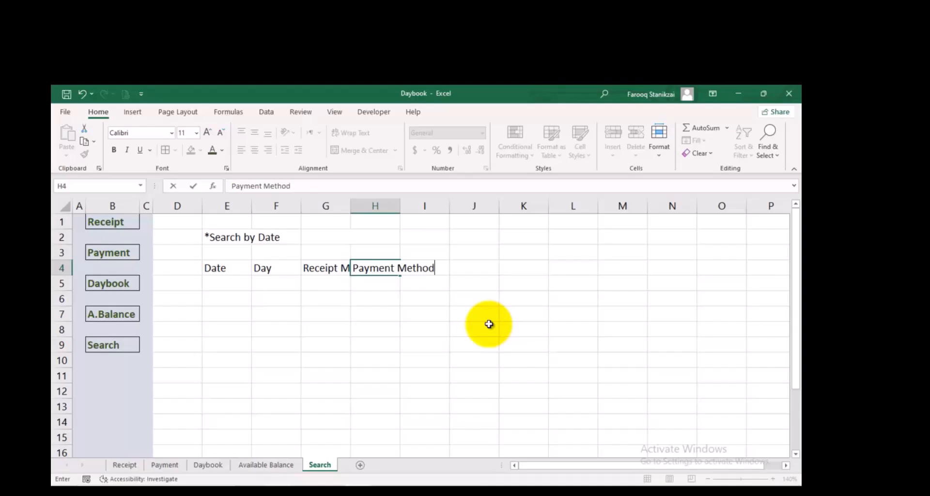
key(Tab)
text(Da)
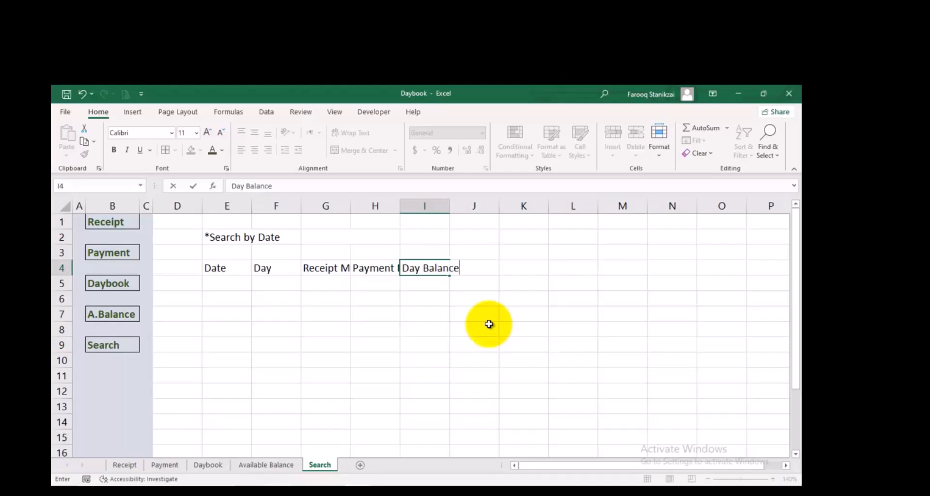
key(Tab)
text(Bl)
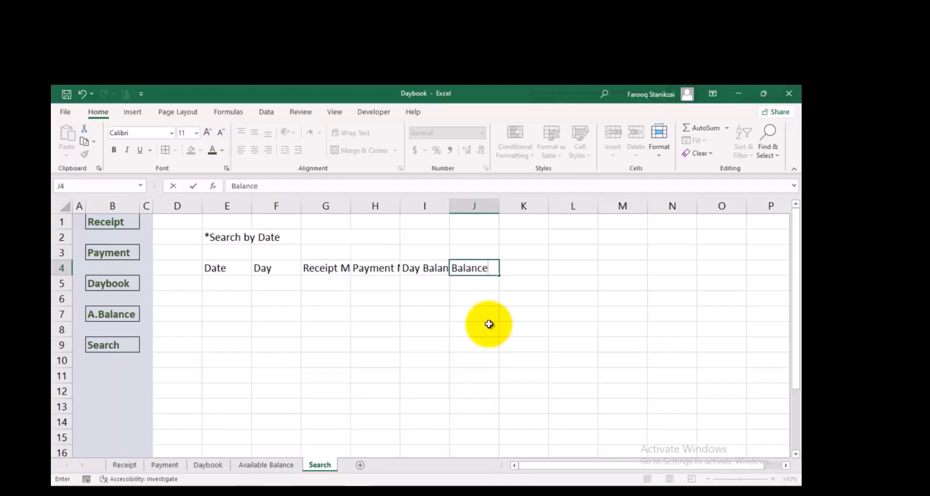
click(485, 347)
Widen columns G to J of the Search sheet equally so that the full headings fit
drag(327, 207, 551, 204)
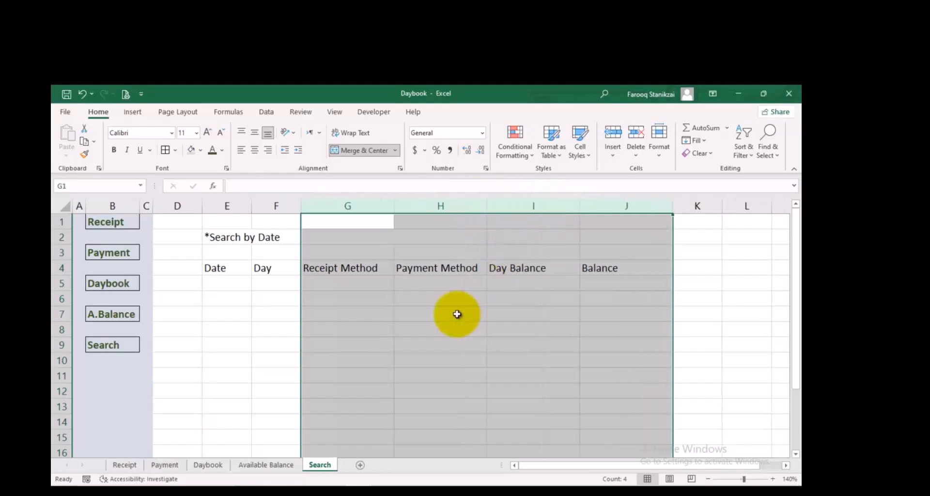
click(420, 326)
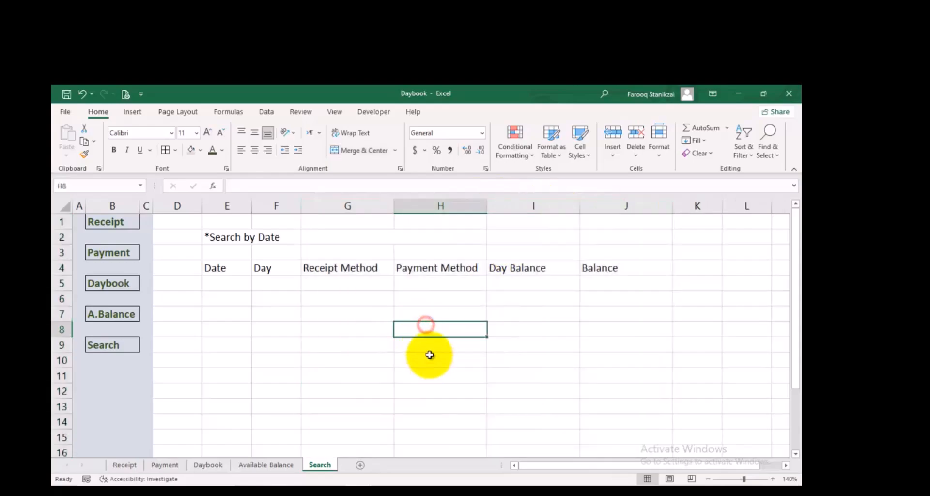
click(389, 237)
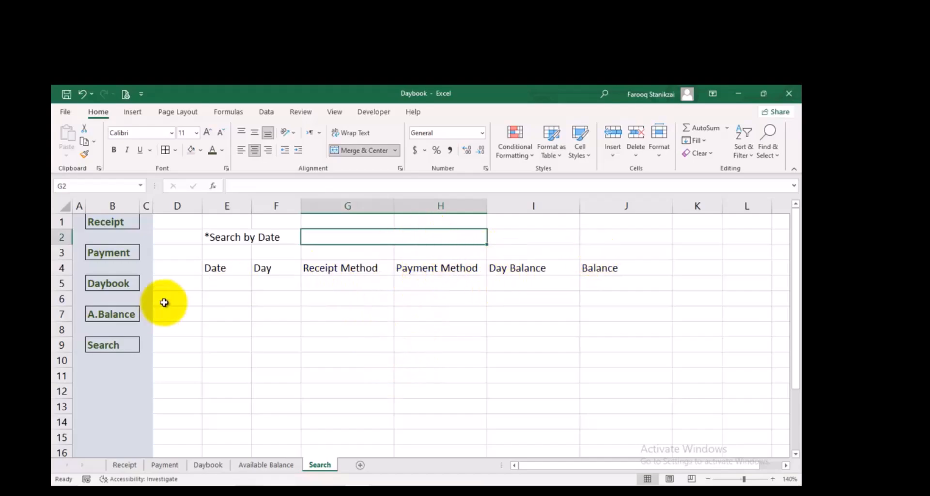
Apply all borders to the search table E4:J5 and fill the merged date entry cell G2 with light gray
drag(216, 269, 580, 290)
click(165, 150)
click(319, 283)
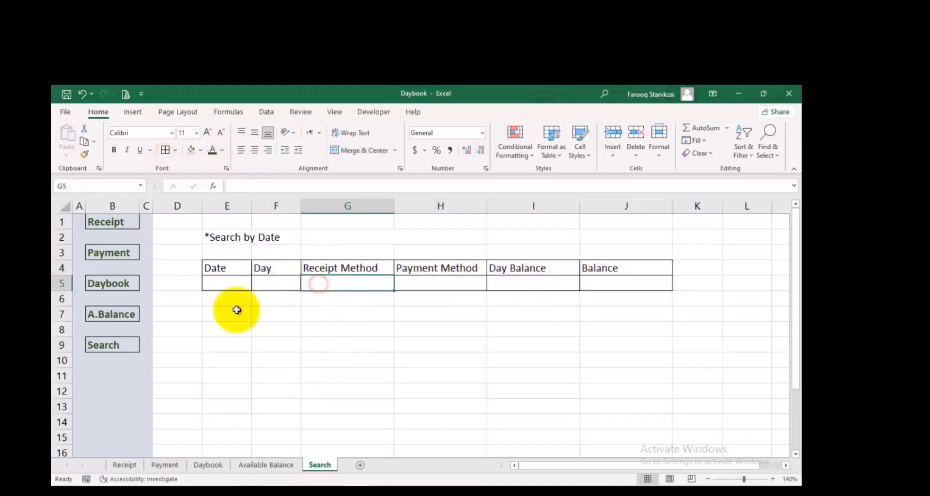
click(398, 237)
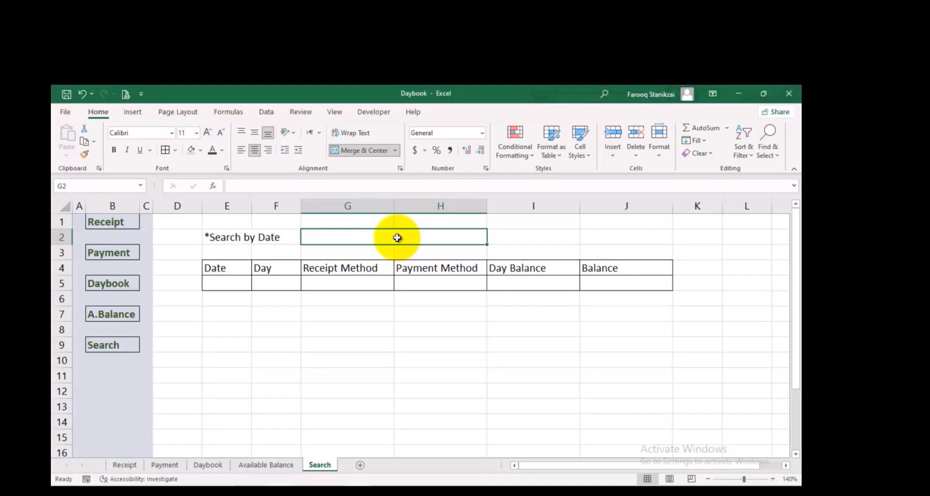
click(193, 148)
Start a VLOOKUP formula in E5 of the Search sheet with $G2 as lookup value and Daybook!F9:J355 as table array
click(246, 284)
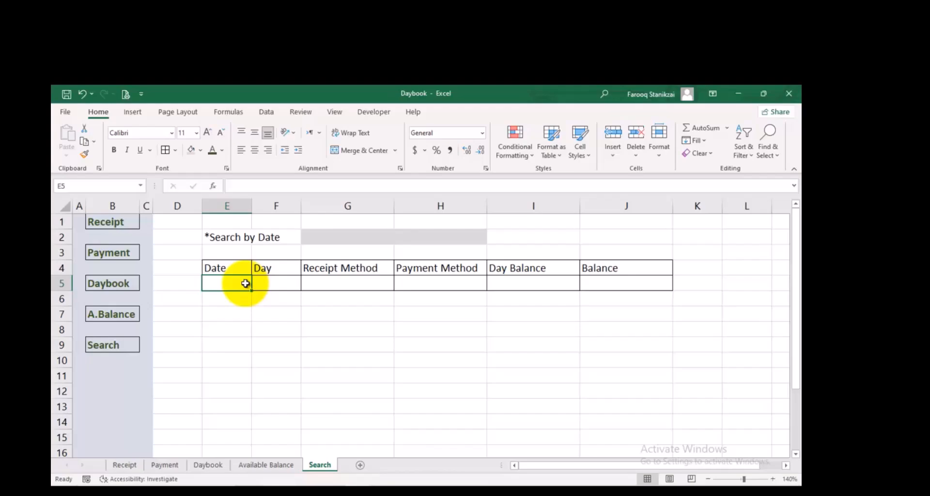
text(=vl)
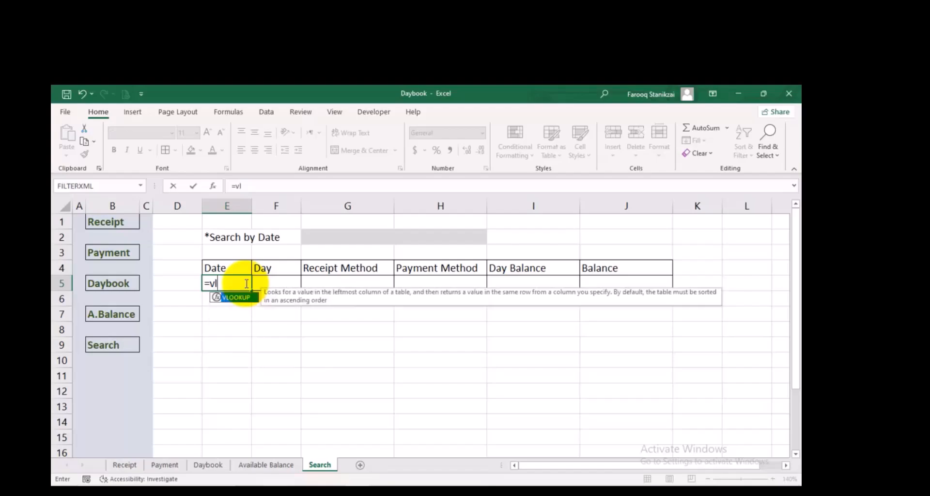
key(Tab)
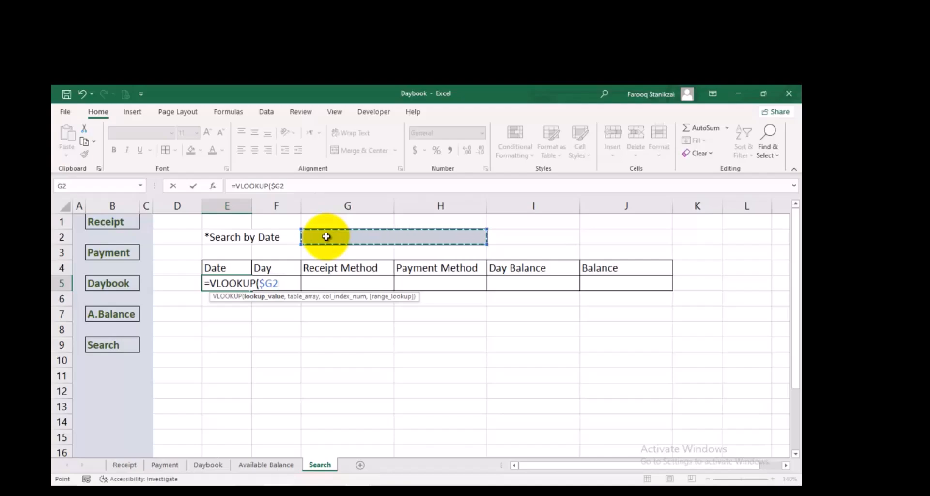
text(,)
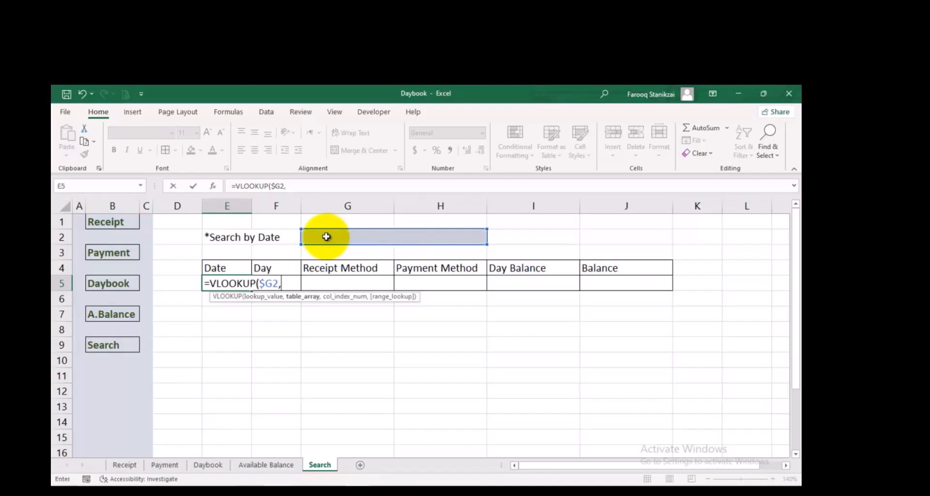
click(209, 465)
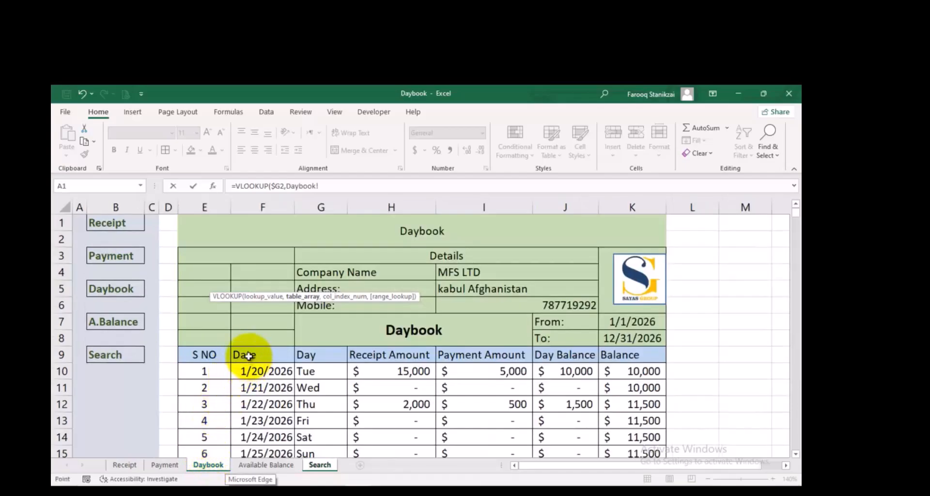
drag(248, 357, 554, 291)
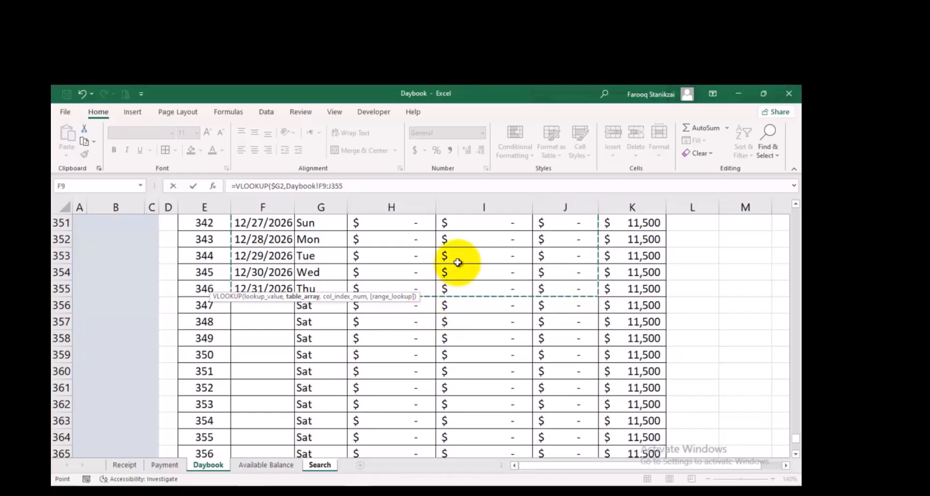
text(,)
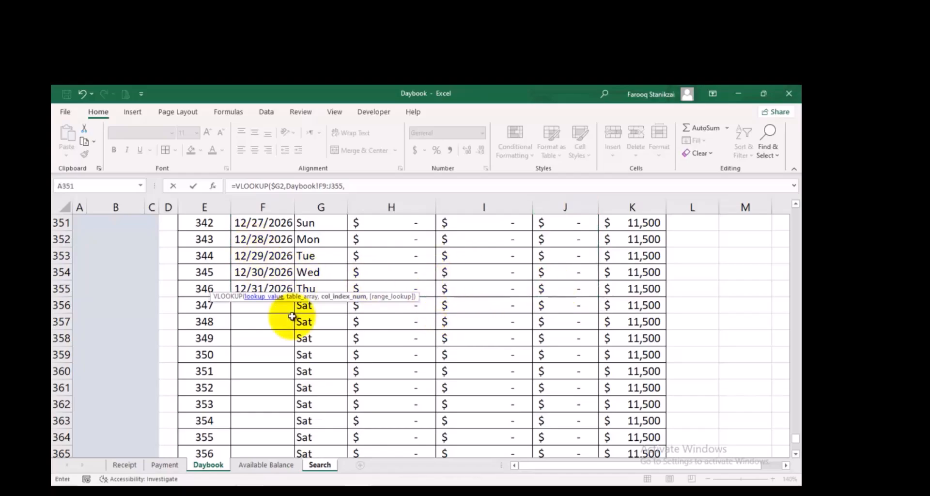
Complete the VLOOKUP arguments with column index 1 and range lookup 0 for an exact match
scroll(262, 286, up, 1)
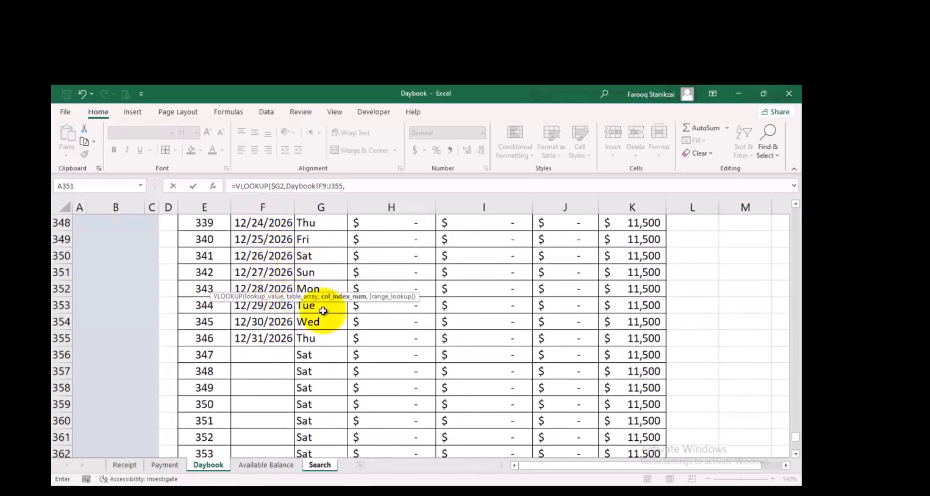
scroll(321, 305, up, 4)
scroll(321, 305, up, 14)
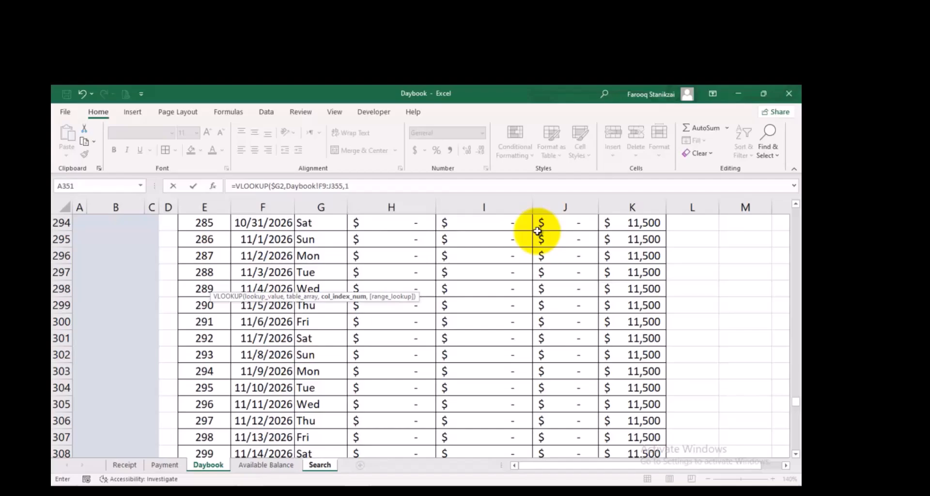
text(,)
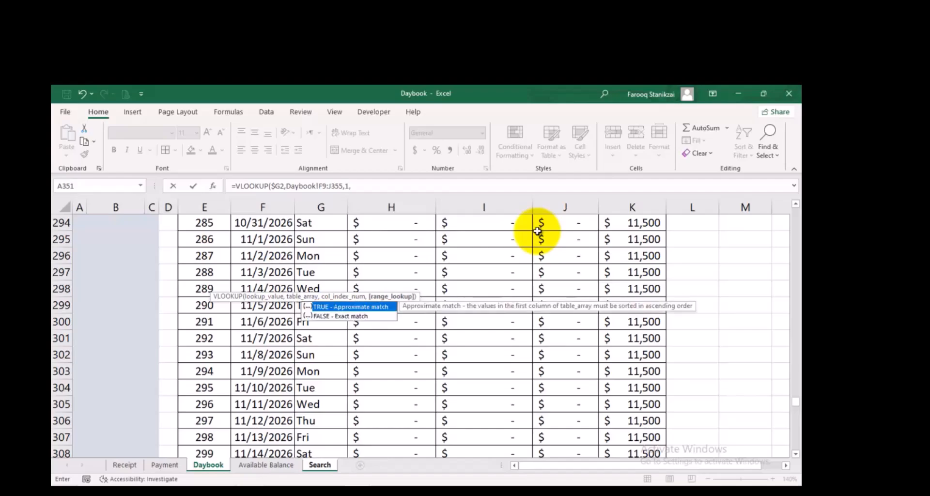
text(0)
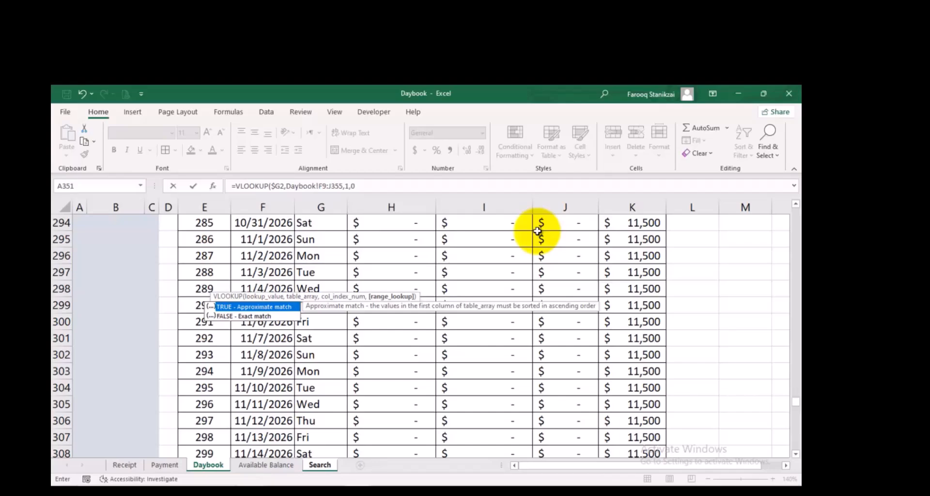
text())
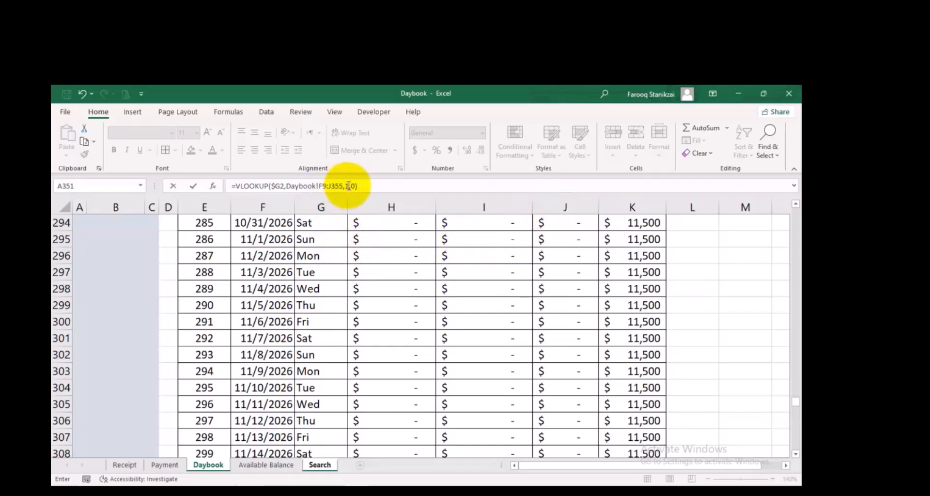
Make the lookup range absolute as $F$9:$J$355, and copy the E5 formula across to J5
drag(343, 186, 319, 189)
key(F4)
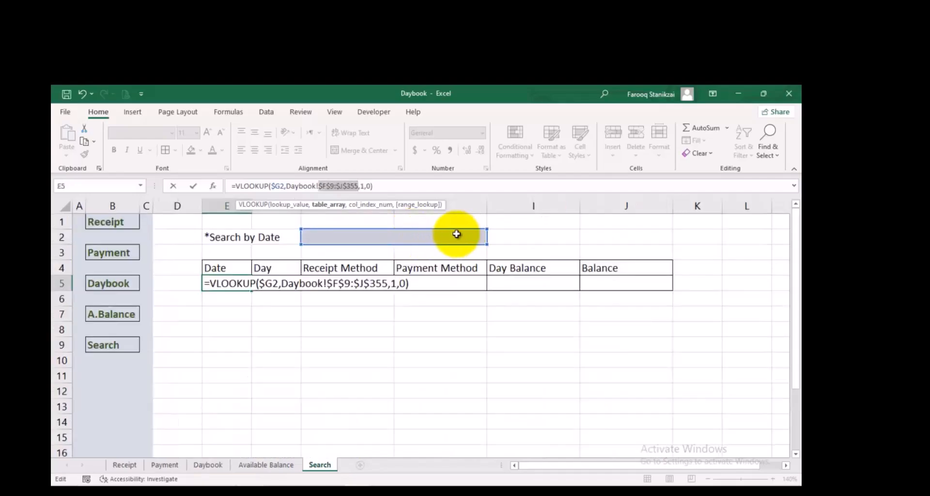
key(Return)
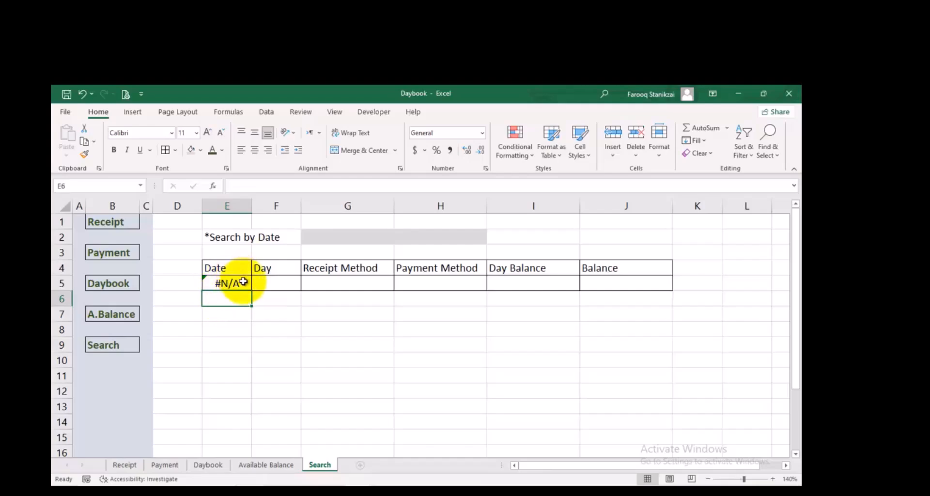
click(243, 282)
drag(251, 290, 623, 295)
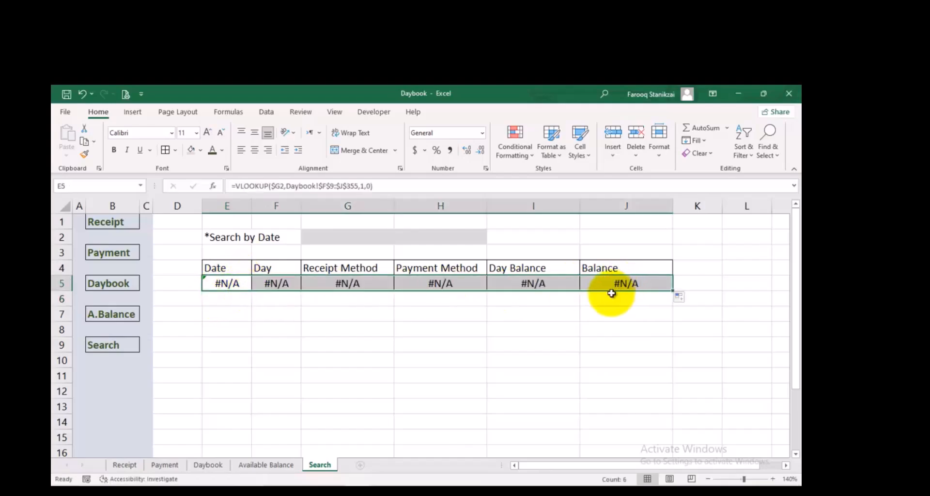
Enter the search date 01/20/2026 in the gray date entry cell G2
click(323, 237)
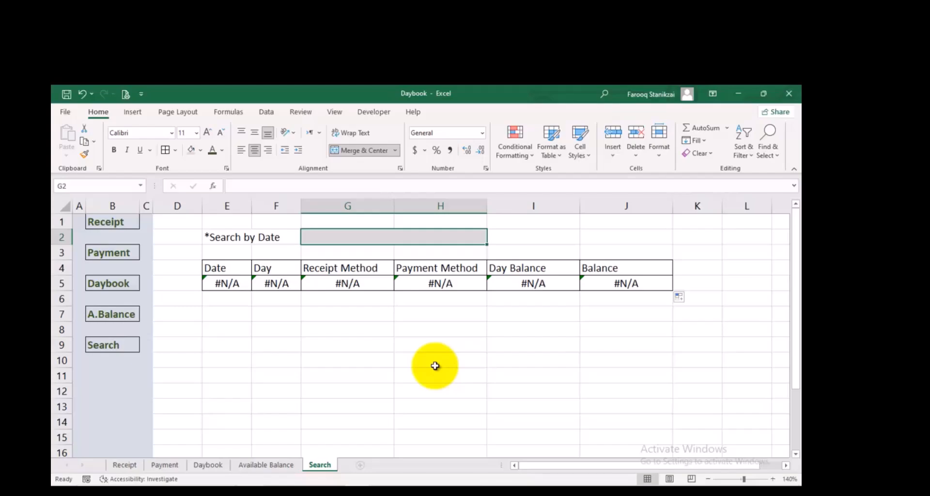
text(01/2)
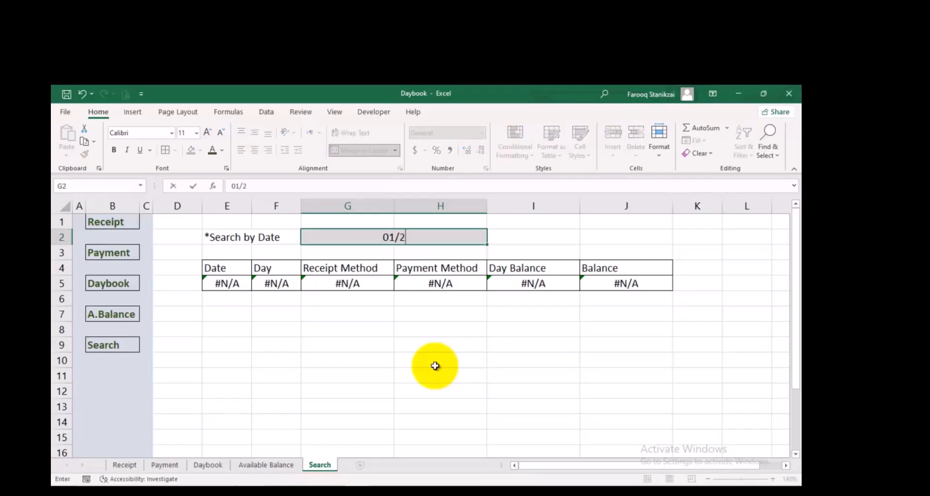
text(0/2026)
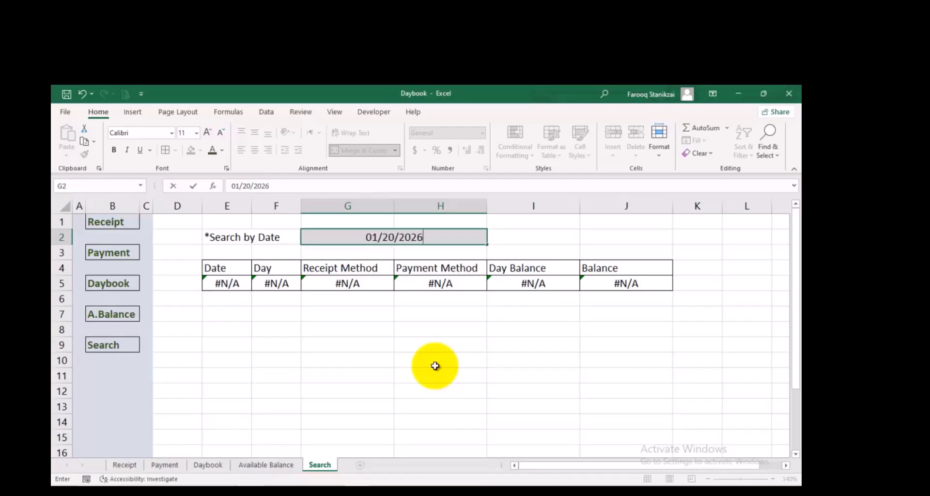
key(Return)
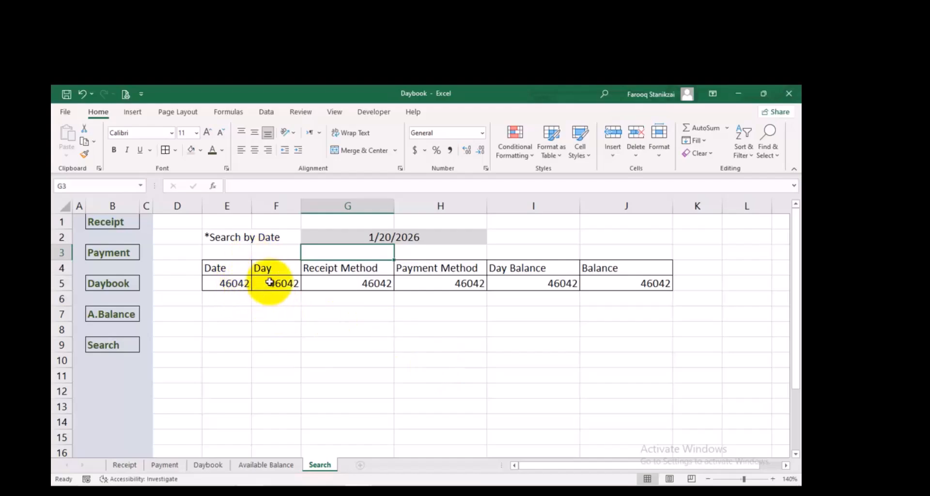
Format the Date result cell E5 as Short Date
click(242, 284)
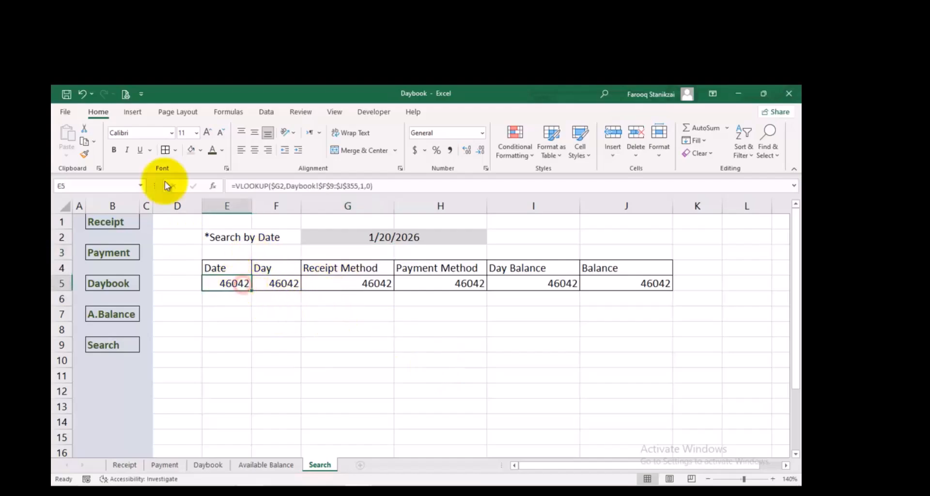
click(481, 135)
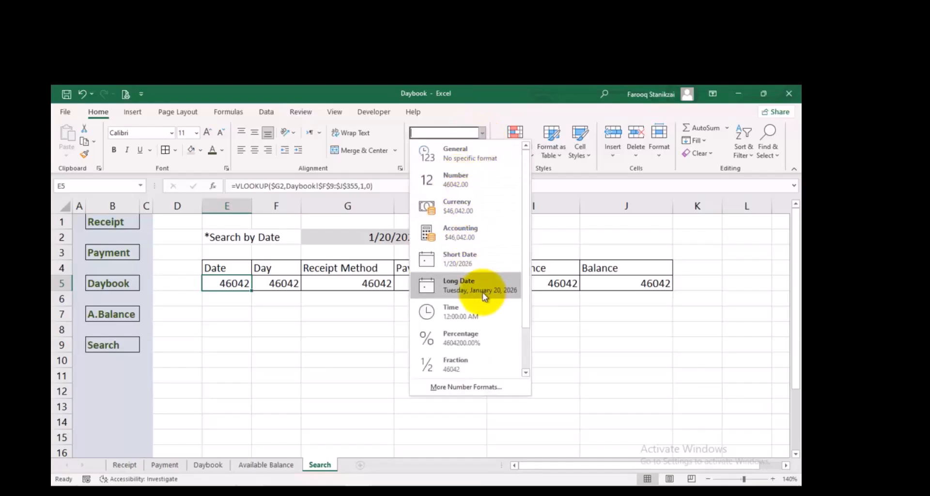
click(464, 260)
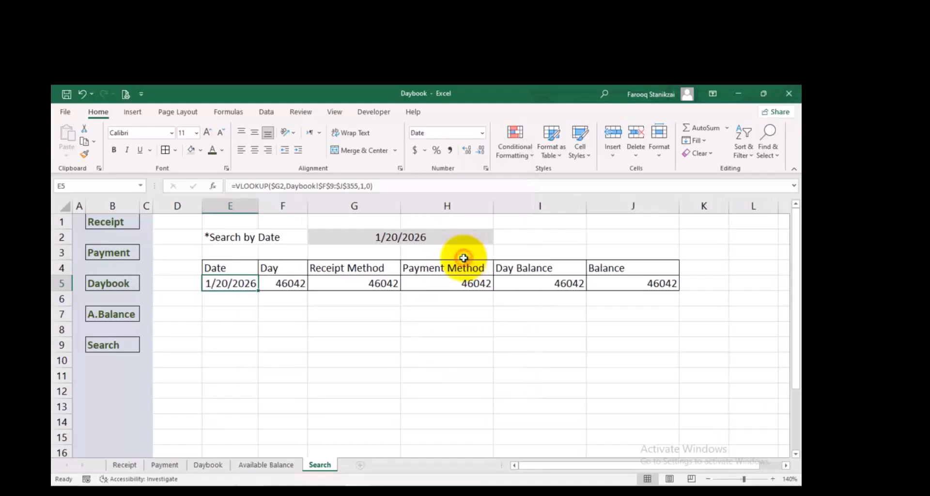
Set the column index of the VLOOKUP formula in the Day cell F5 to 2
click(290, 283)
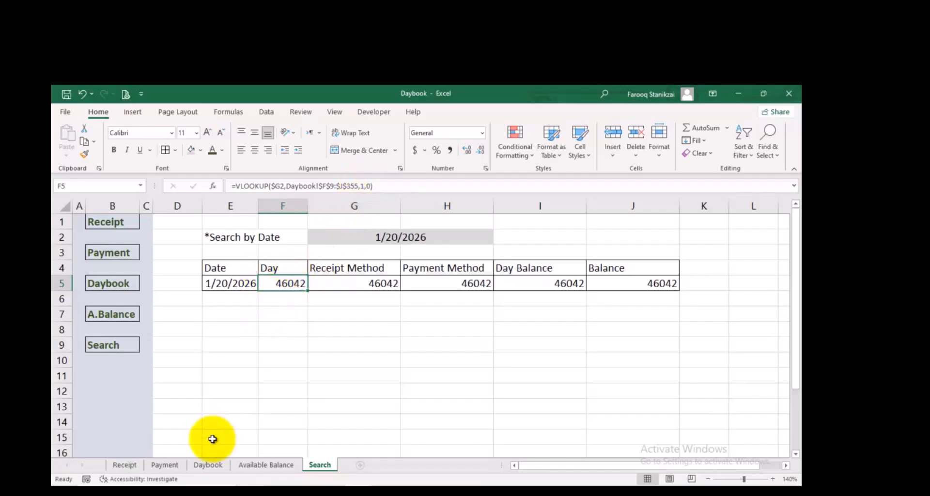
click(208, 465)
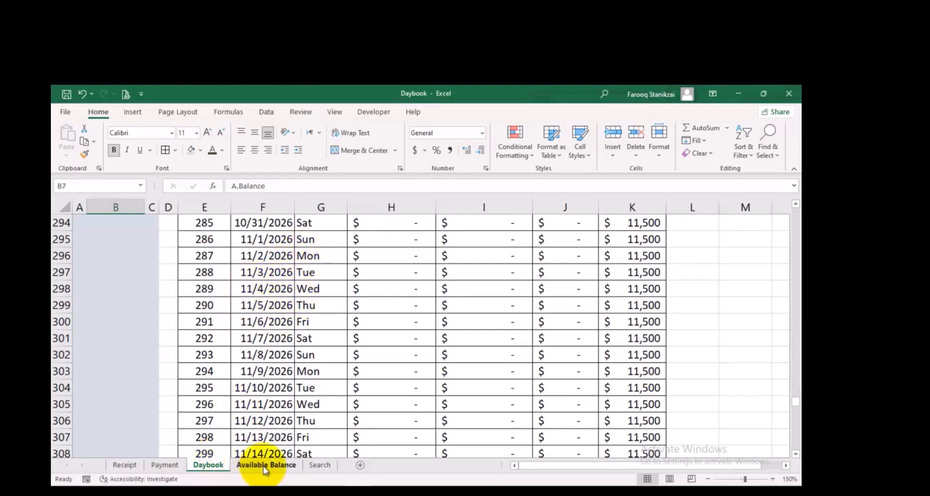
click(321, 465)
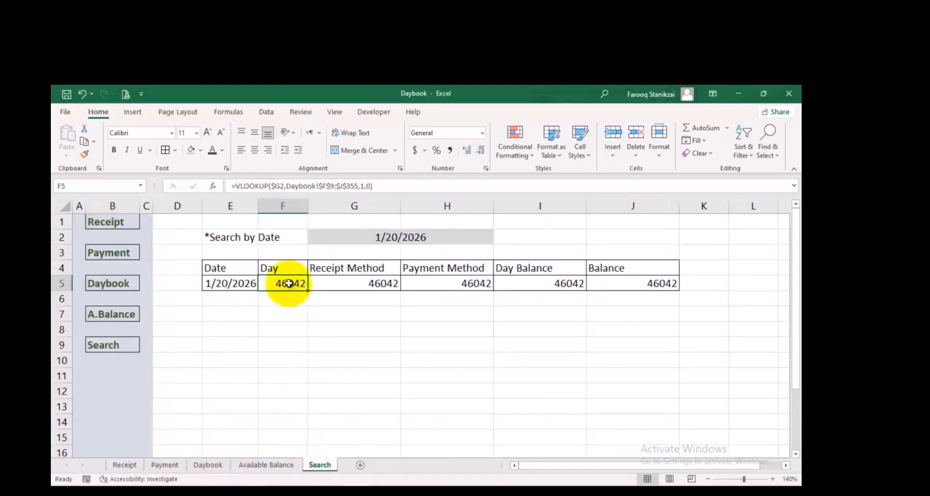
double_click(289, 283)
click(452, 284)
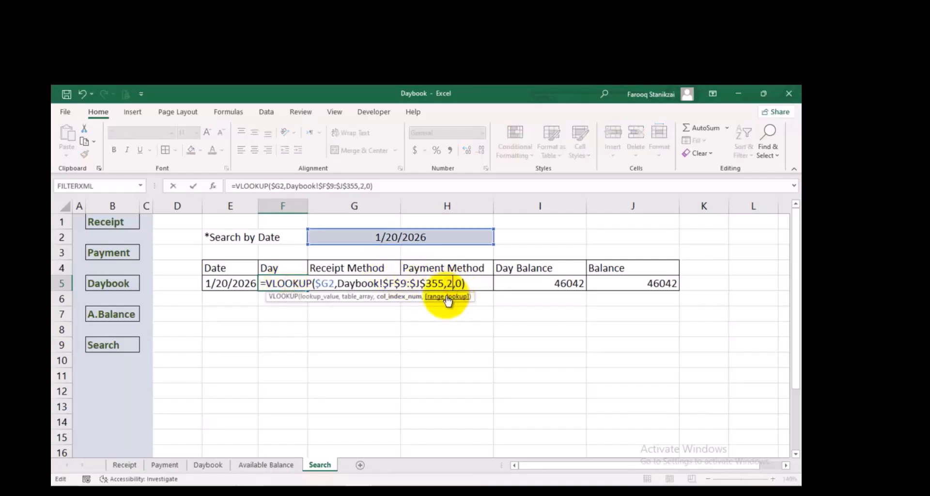
key(Return)
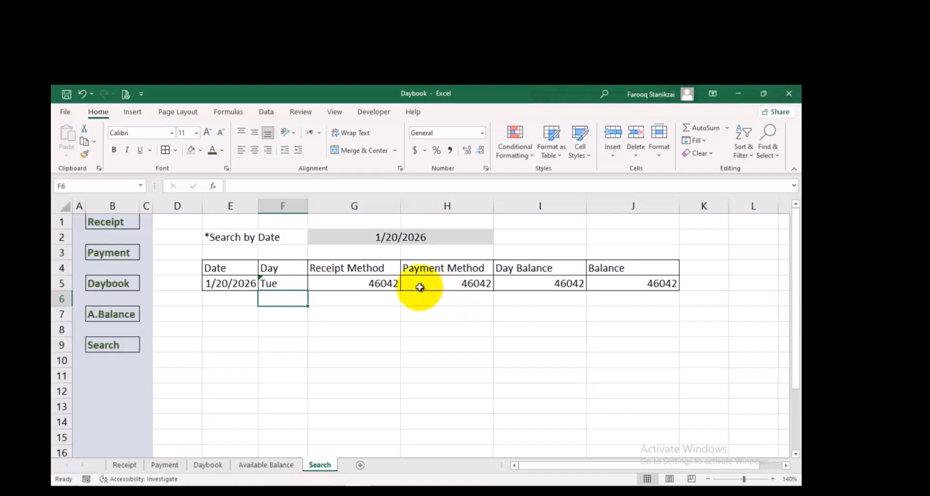
Set the column index of the VLOOKUP formula in the Receipt Method cell G5 to 3
click(387, 285)
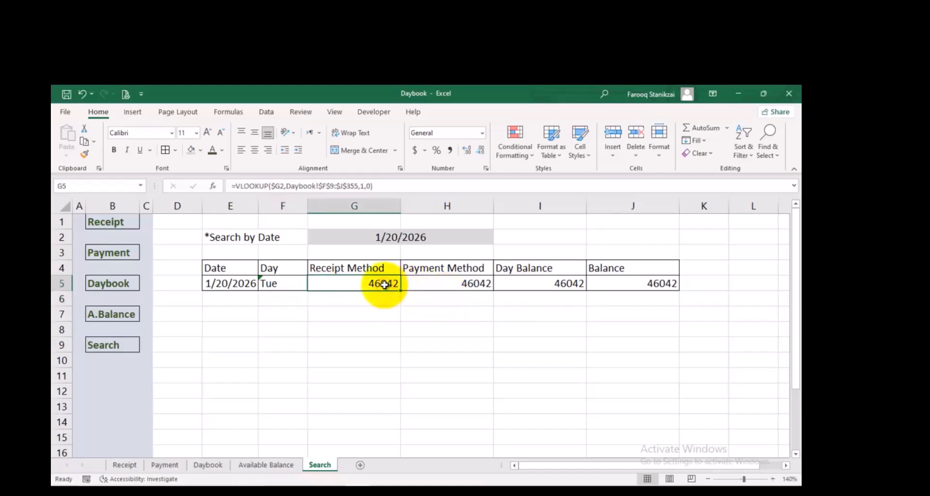
double_click(384, 285)
click(501, 285)
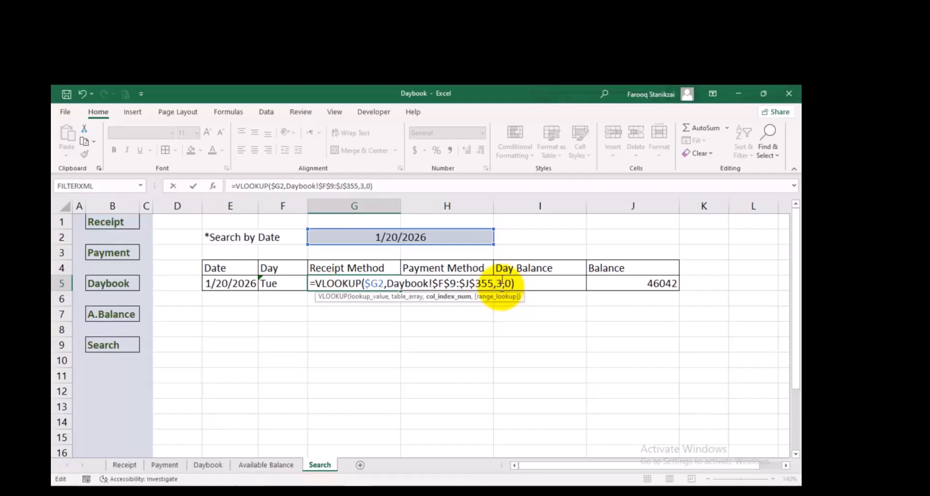
key(Return)
Set the column index of the VLOOKUP formula in the Payment Method cell H5 to 4
click(471, 284)
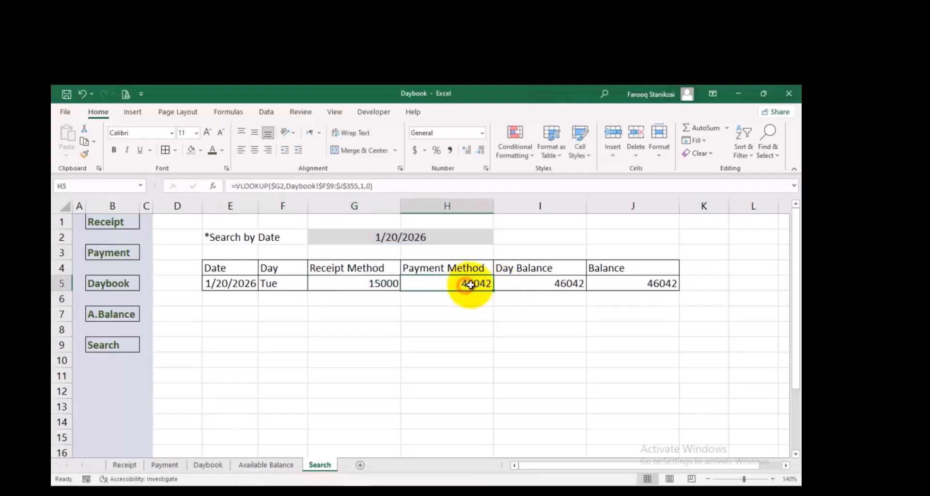
double_click(471, 284)
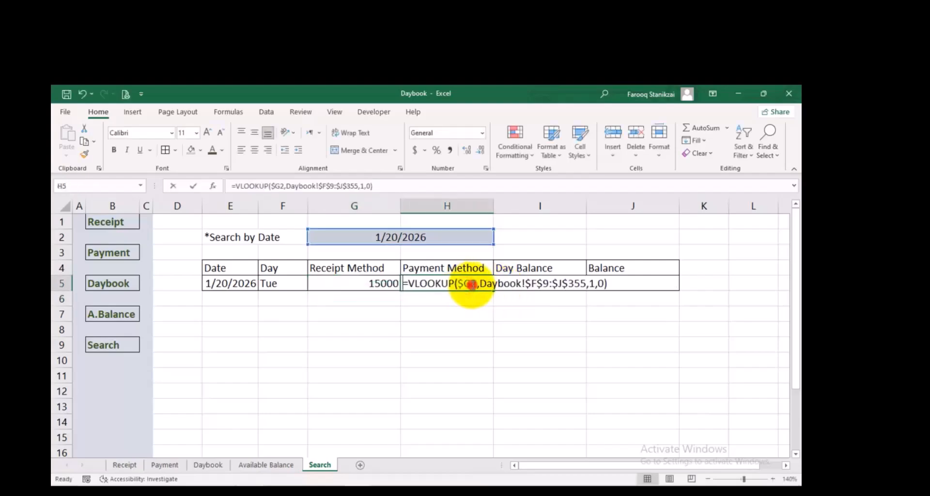
click(592, 284)
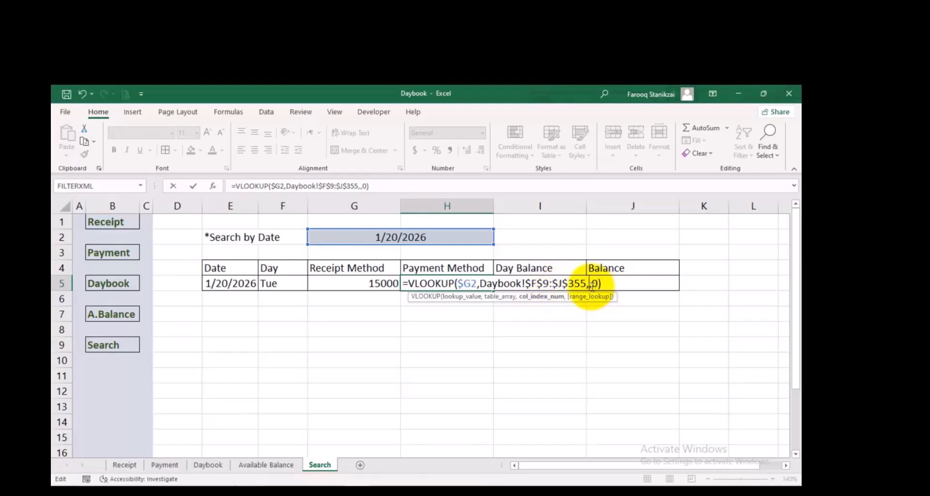
key(Return)
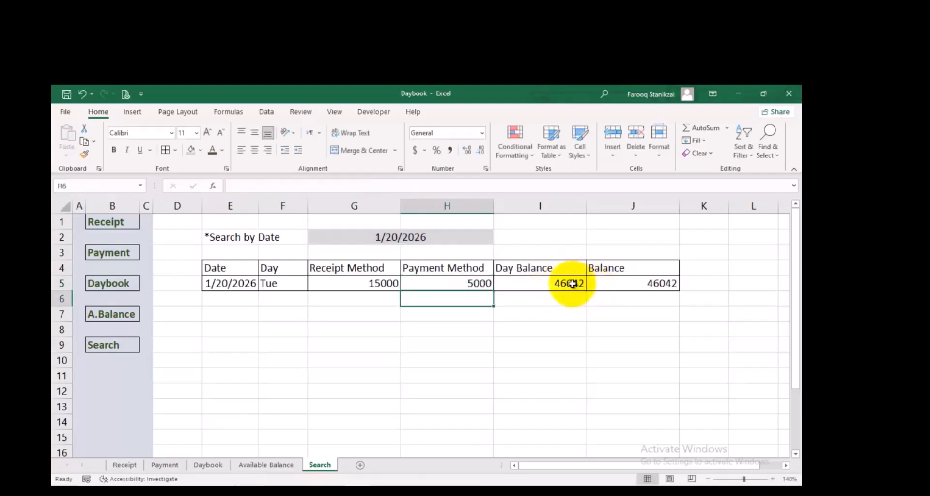
Set the column index of the VLOOKUP formula in the Day Balance cell I5 to 5
click(572, 284)
double_click(573, 284)
click(688, 283)
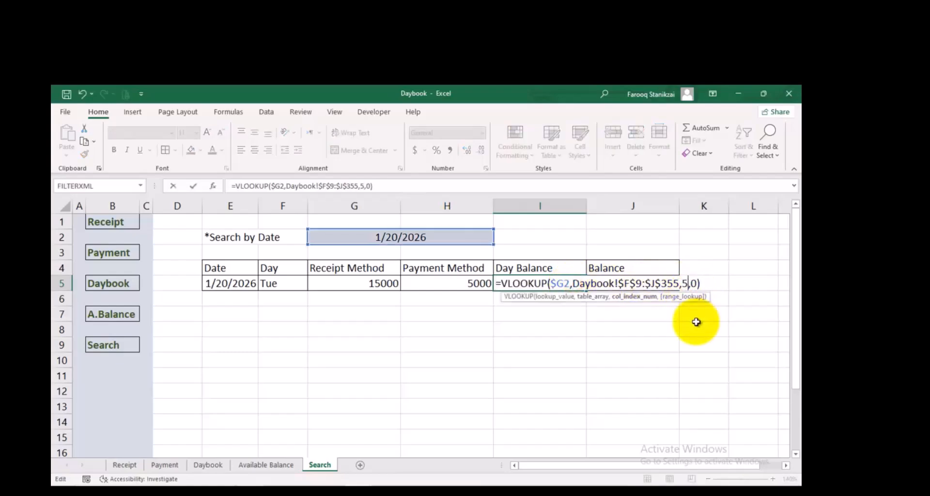
text(5)
key(Return)
Set the column index of the VLOOKUP formula in the Balance cell J5 to 6
click(661, 285)
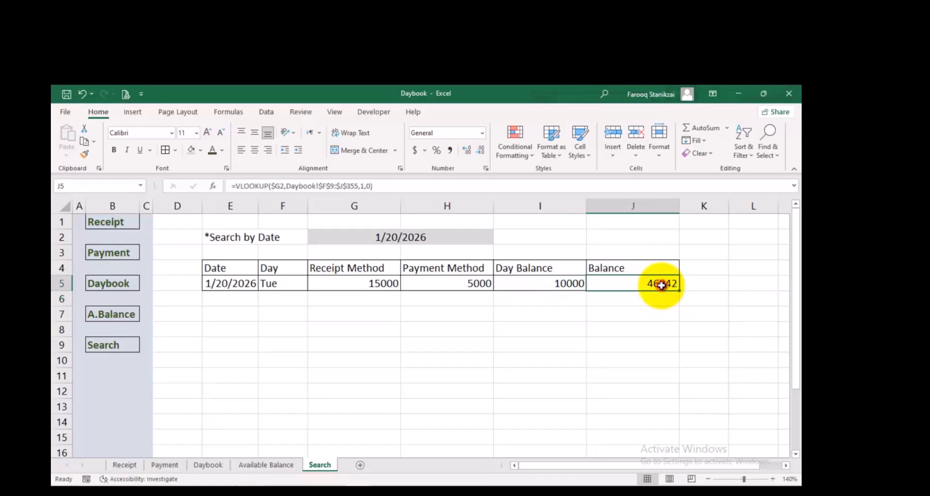
double_click(662, 285)
click(779, 284)
key(BackSpace)
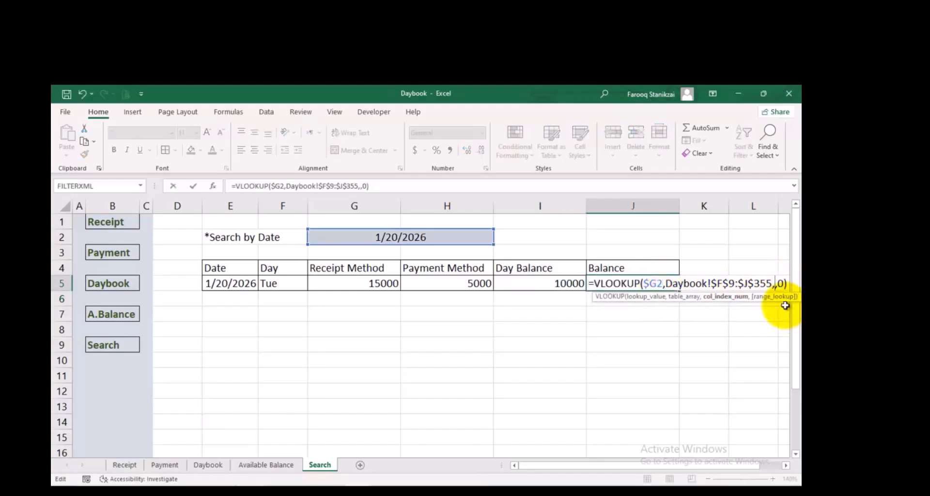
text(6)
key(Return)
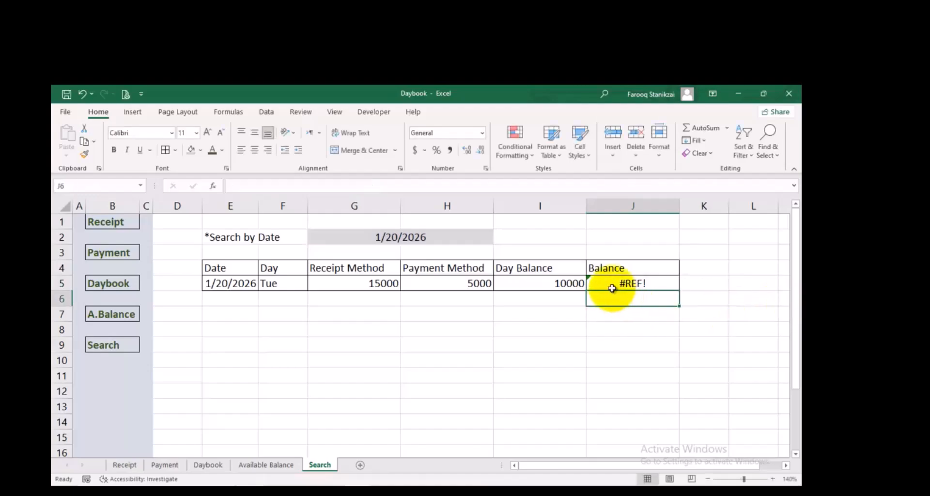
Examine the lookup range in the Balance formula in J5 and compare it with the columns of the table on the Daybook sheet
click(607, 285)
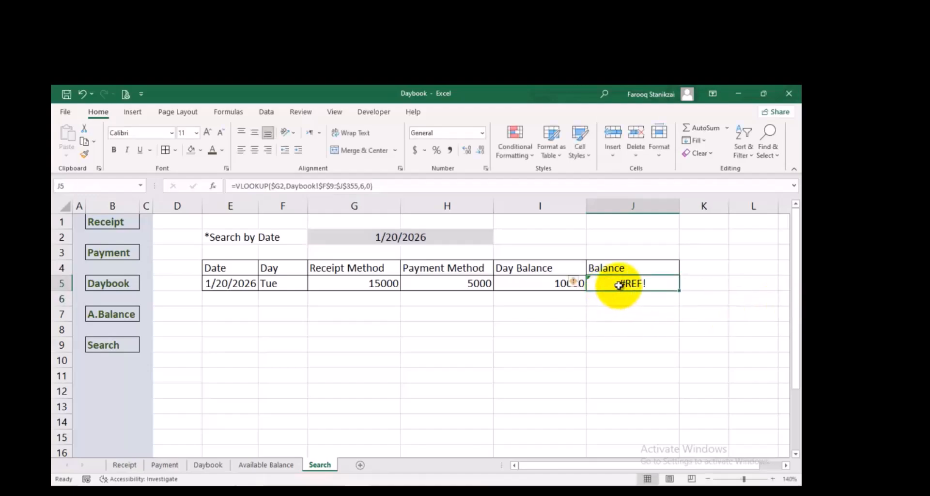
double_click(619, 285)
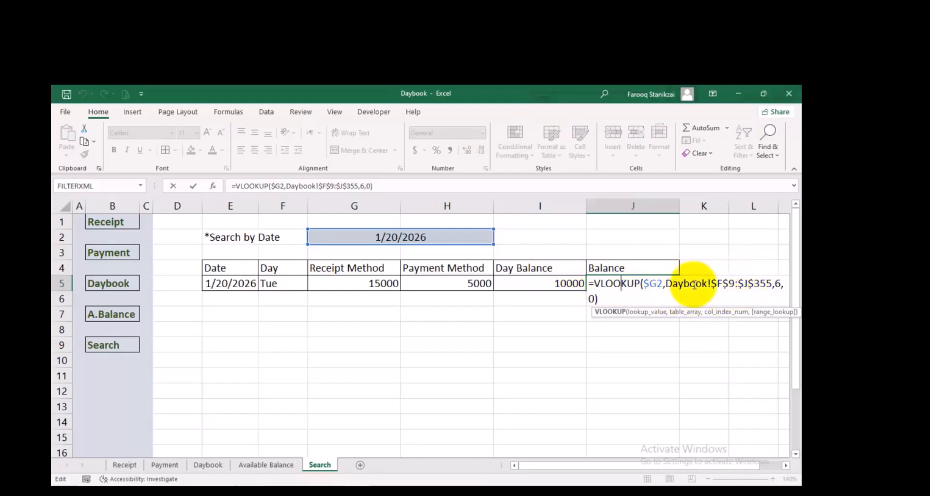
double_click(776, 284)
key(Return)
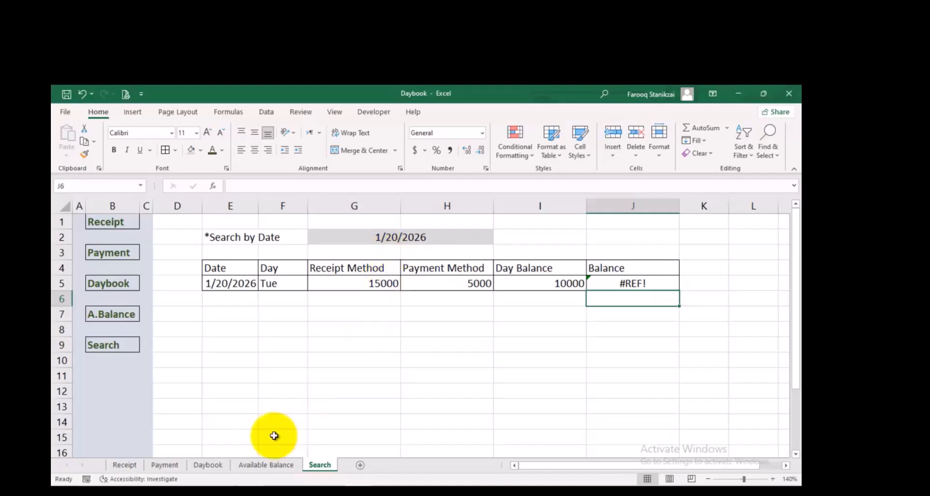
click(208, 464)
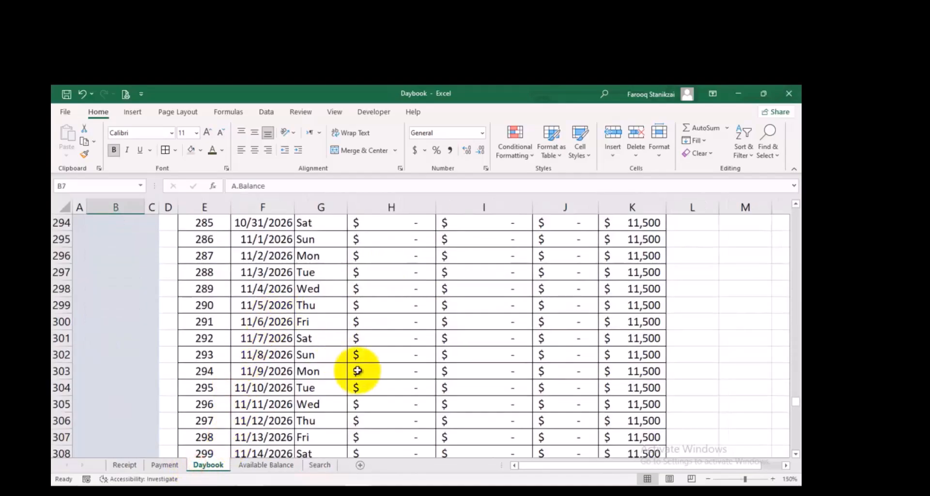
scroll(764, 305, up, 13)
scroll(797, 247, up, 20)
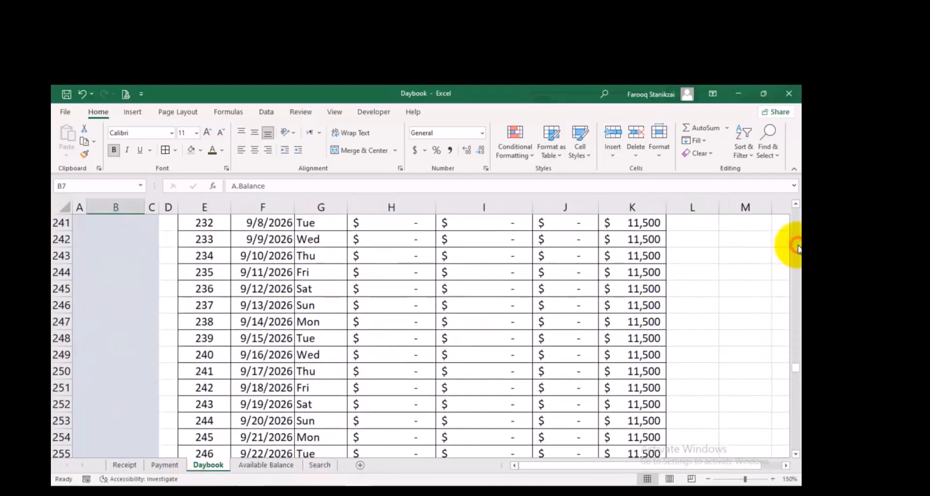
scroll(796, 242, up, 20)
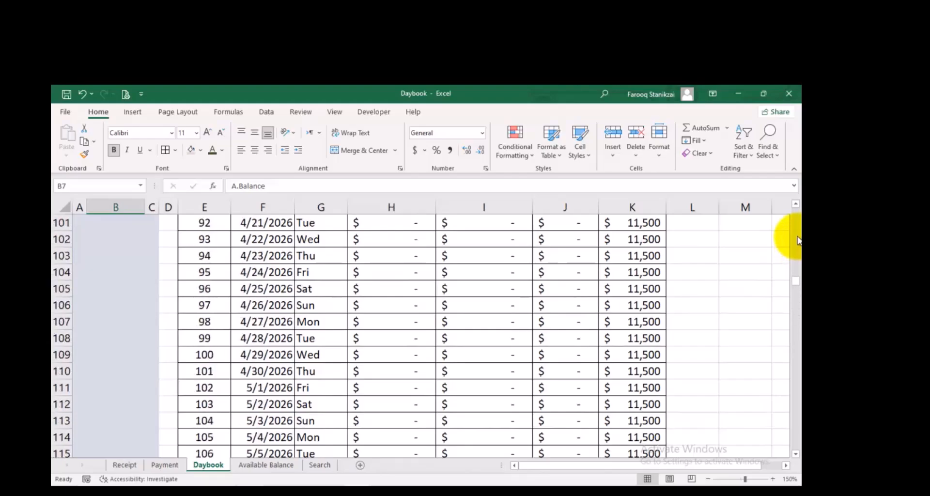
scroll(795, 217, up, 10)
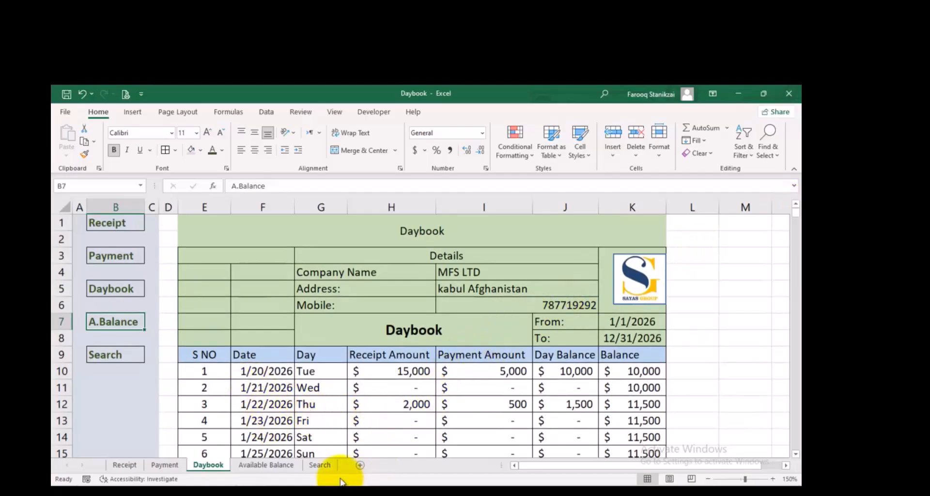
Change the search date in the merged cell G2 on the Search sheet to 1/22/2026
click(309, 465)
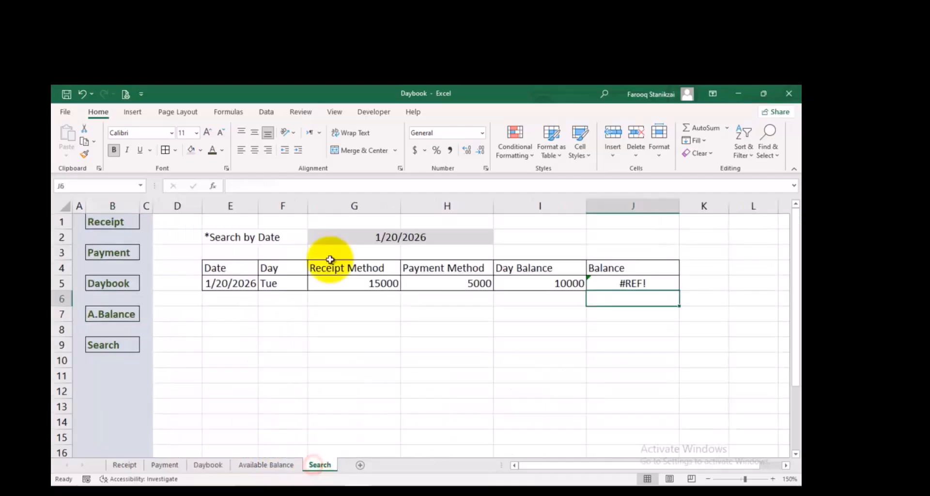
click(398, 237)
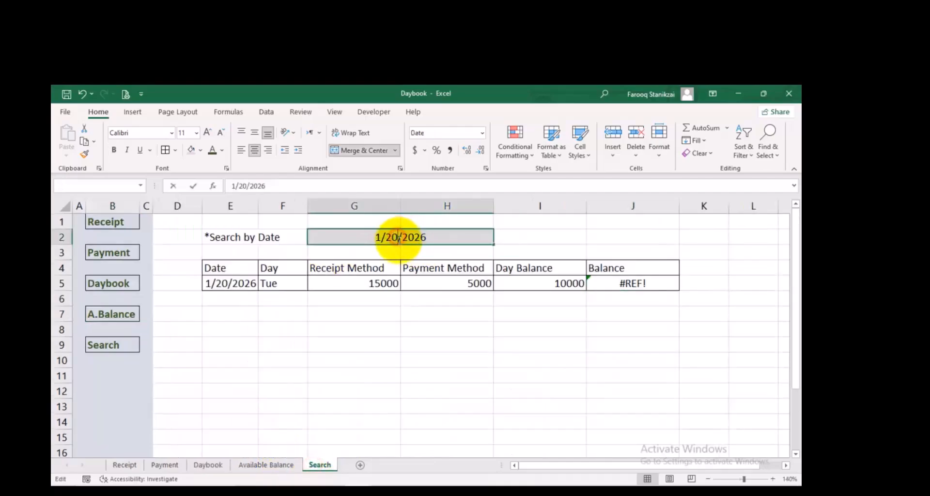
double_click(397, 237)
key(BackSpace)
text(2)
key(Return)
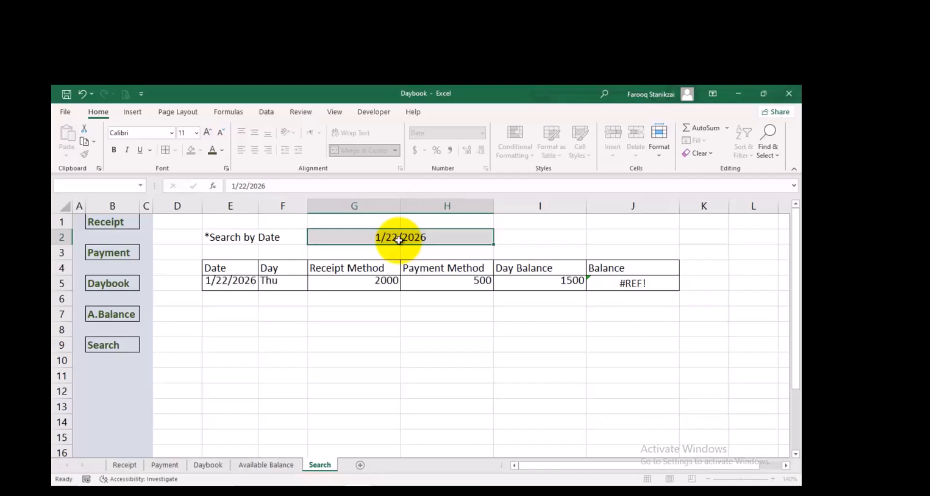